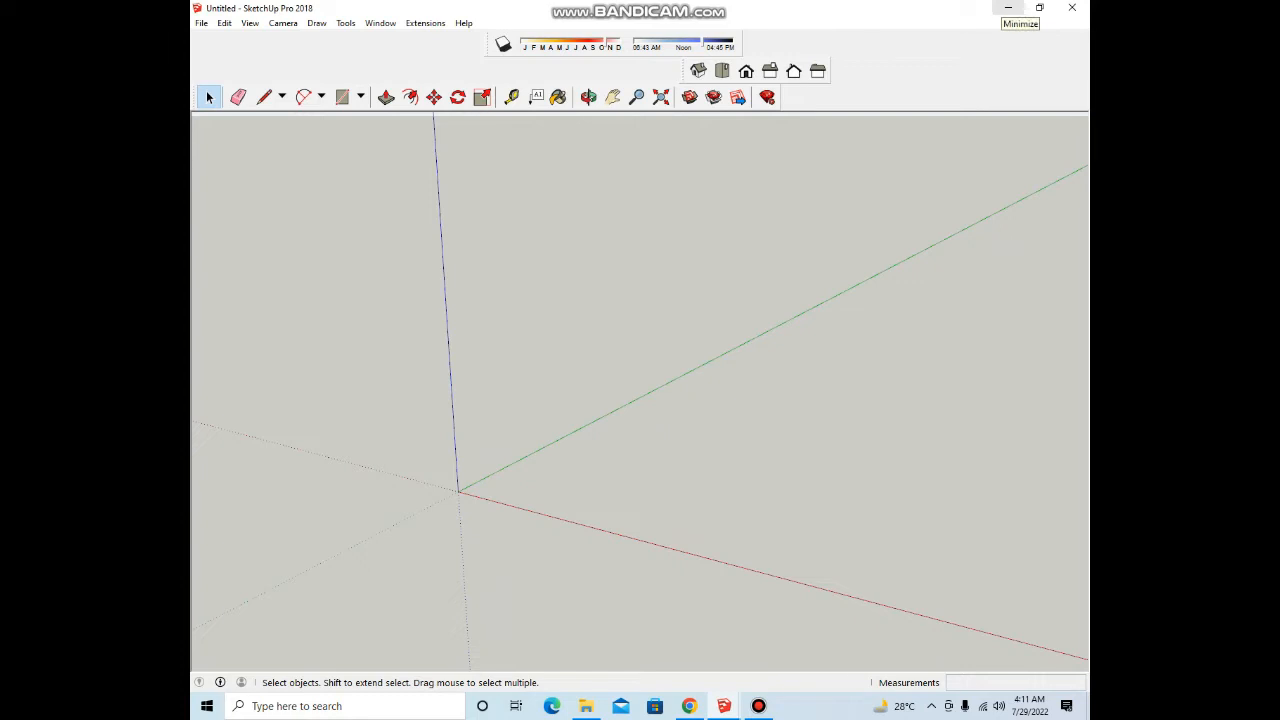
Step: Open the 120 SYD drawing from the desktop in AutoCAD
{"action": "left_click", "coordinate": [1008, 8]}
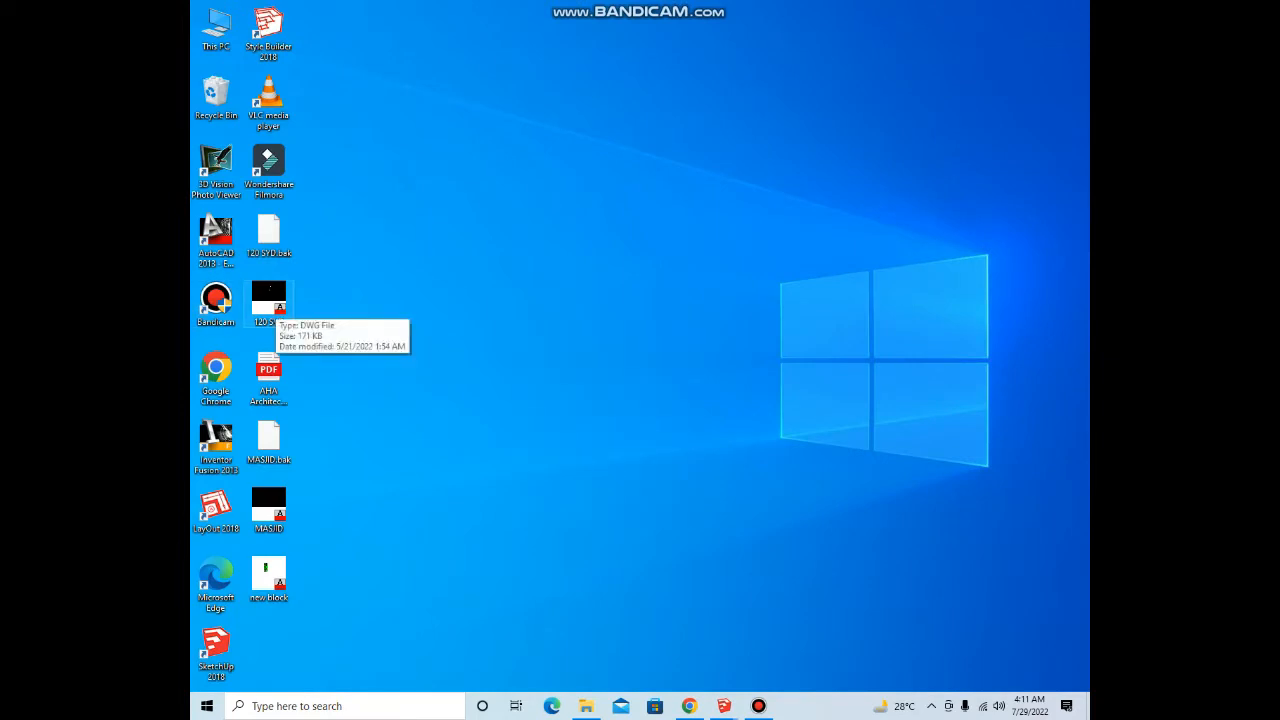
{"action": "double_click", "coordinate": [268, 304]}
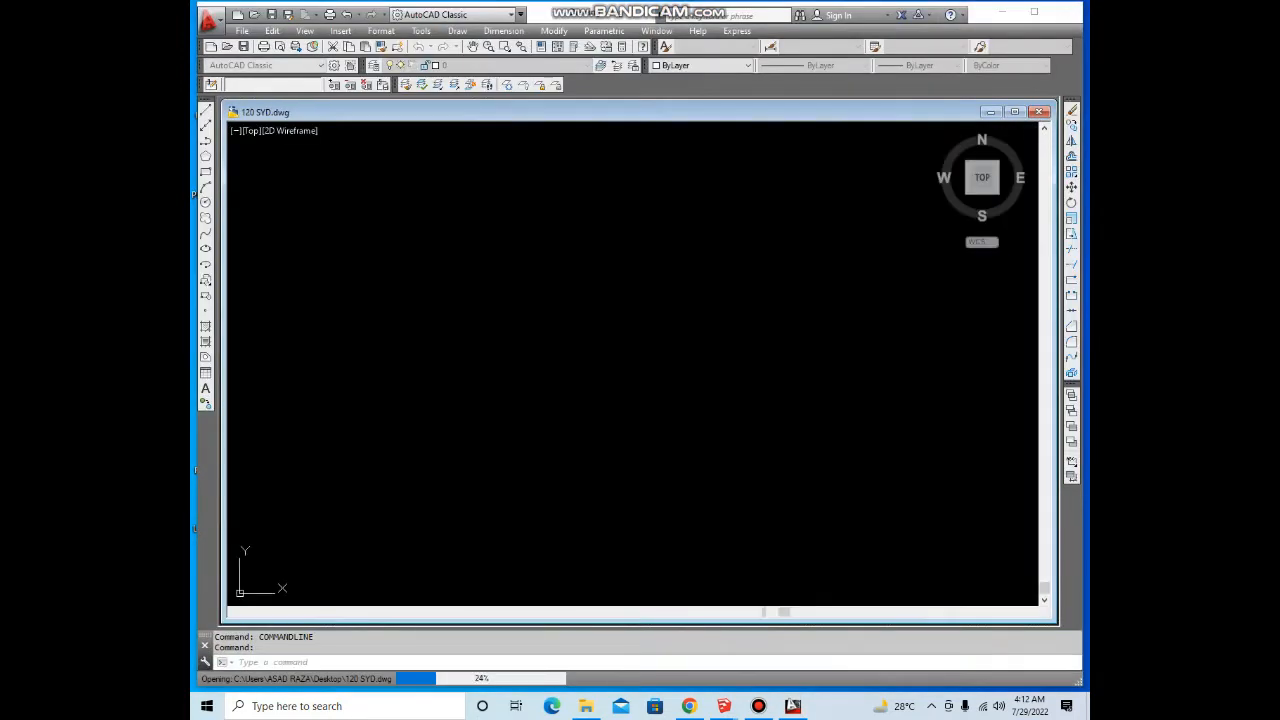
{"action": "scroll", "coordinate": [626, 331], "scroll_direction": "down", "scroll_amount": 8}
{"action": "middle_click_drag", "start_coordinate": [662, 309], "coordinate": [498, 477]}
{"action": "middle_click_drag", "start_coordinate": [820, 299], "coordinate": [686, 366]}
{"action": "scroll", "coordinate": [686, 386], "scroll_direction": "up", "scroll_amount": 10}
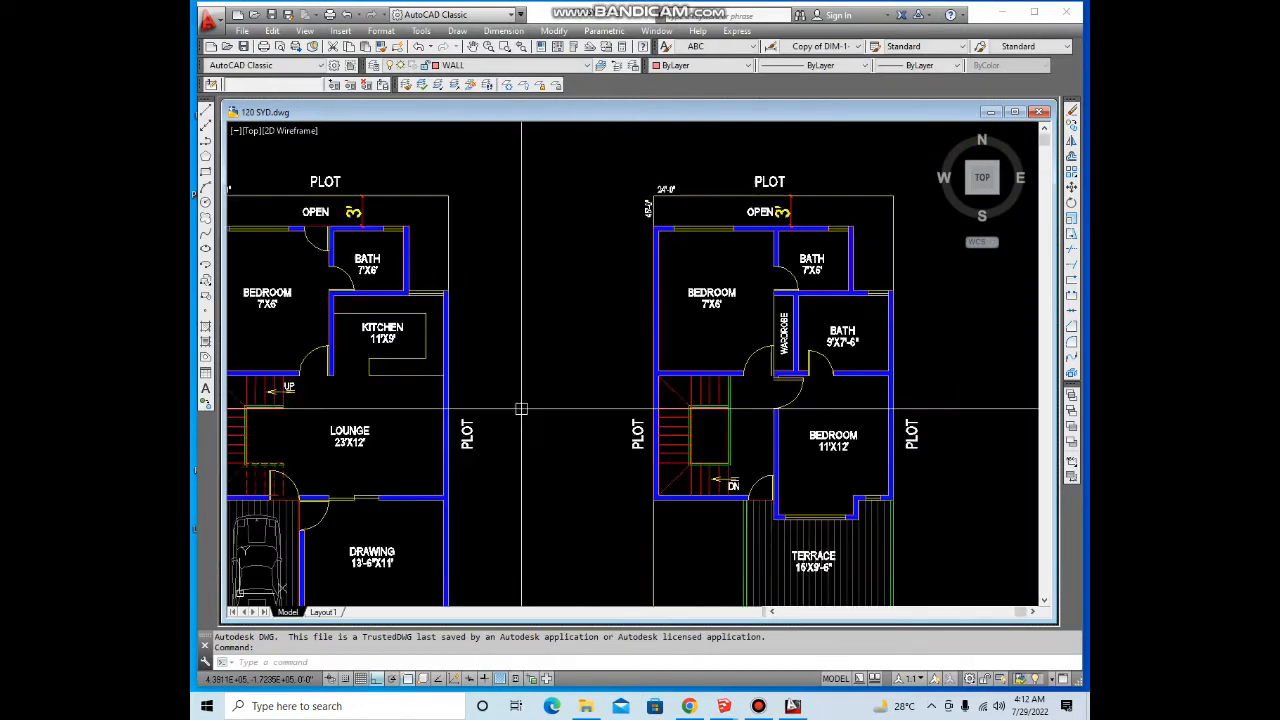
Step: Examine the room layouts of the ground floor plan and the first floor plan
{"action": "scroll", "coordinate": [704, 381], "scroll_direction": "down", "scroll_amount": 3}
{"action": "middle_click_drag", "start_coordinate": [580, 397], "coordinate": [597, 373]}
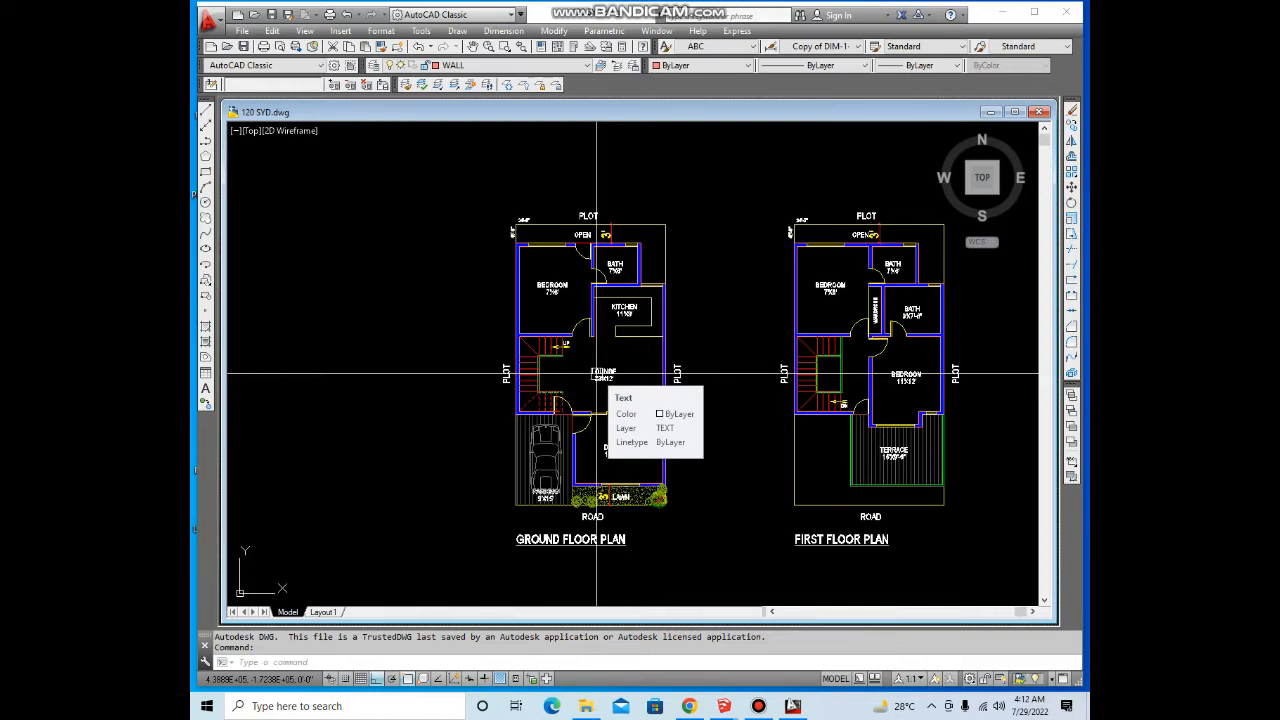
{"action": "scroll", "coordinate": [600, 400], "scroll_direction": "up", "scroll_amount": 4}
{"action": "scroll", "coordinate": [624, 329], "scroll_direction": "down", "scroll_amount": 2}
{"action": "middle_click_drag", "start_coordinate": [624, 329], "coordinate": [626, 408]}
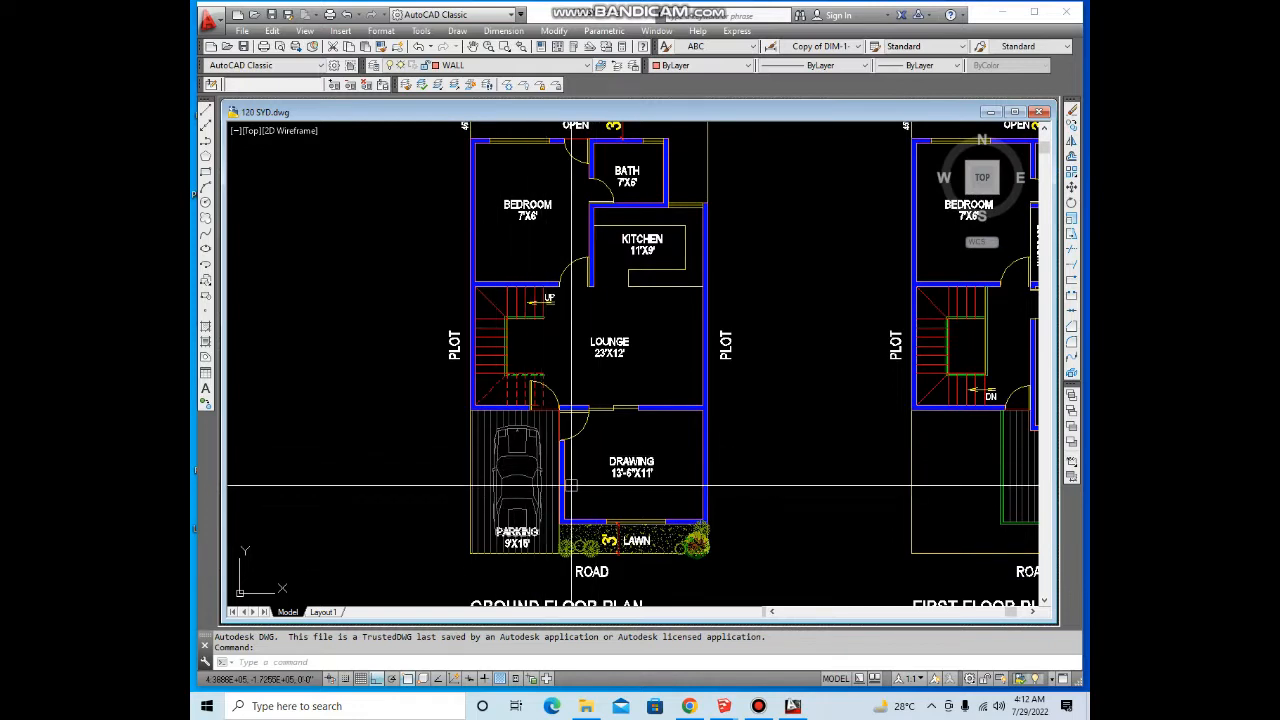
{"action": "middle_click_drag", "start_coordinate": [598, 443], "coordinate": [601, 474]}
{"action": "middle_click_drag", "start_coordinate": [605, 335], "coordinate": [604, 386]}
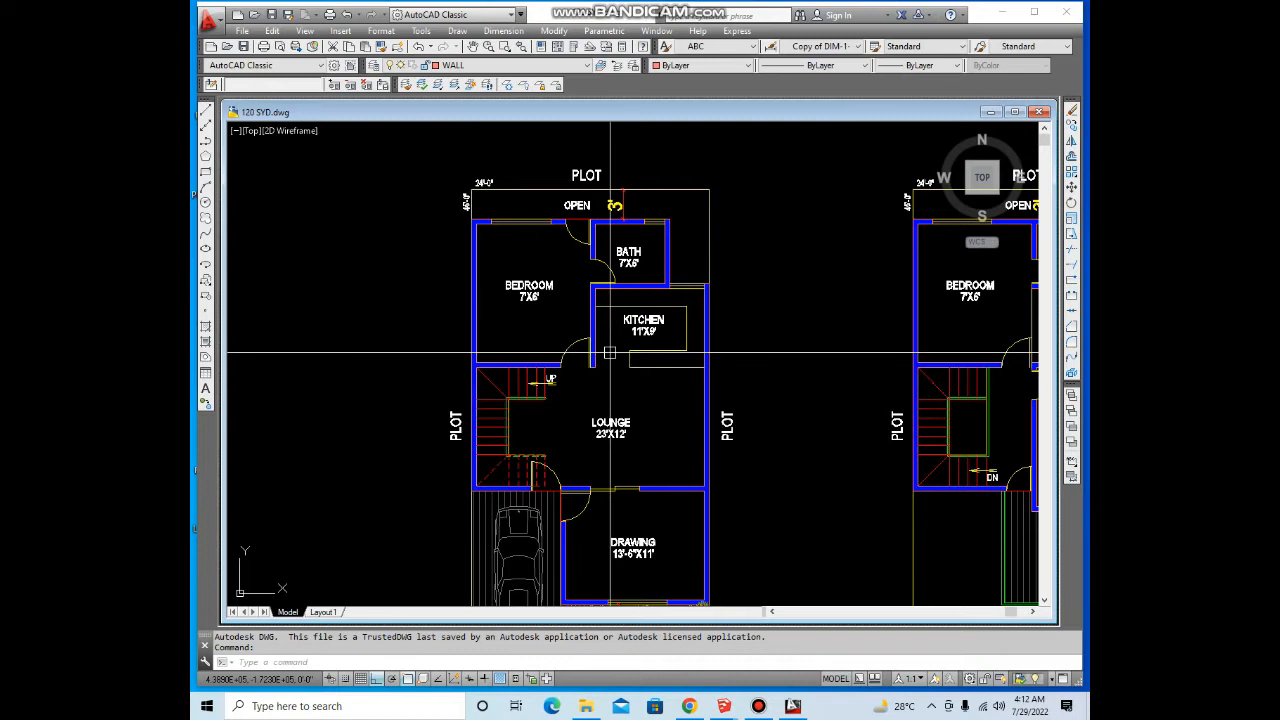
{"action": "middle_click_drag", "start_coordinate": [550, 305], "coordinate": [451, 298]}
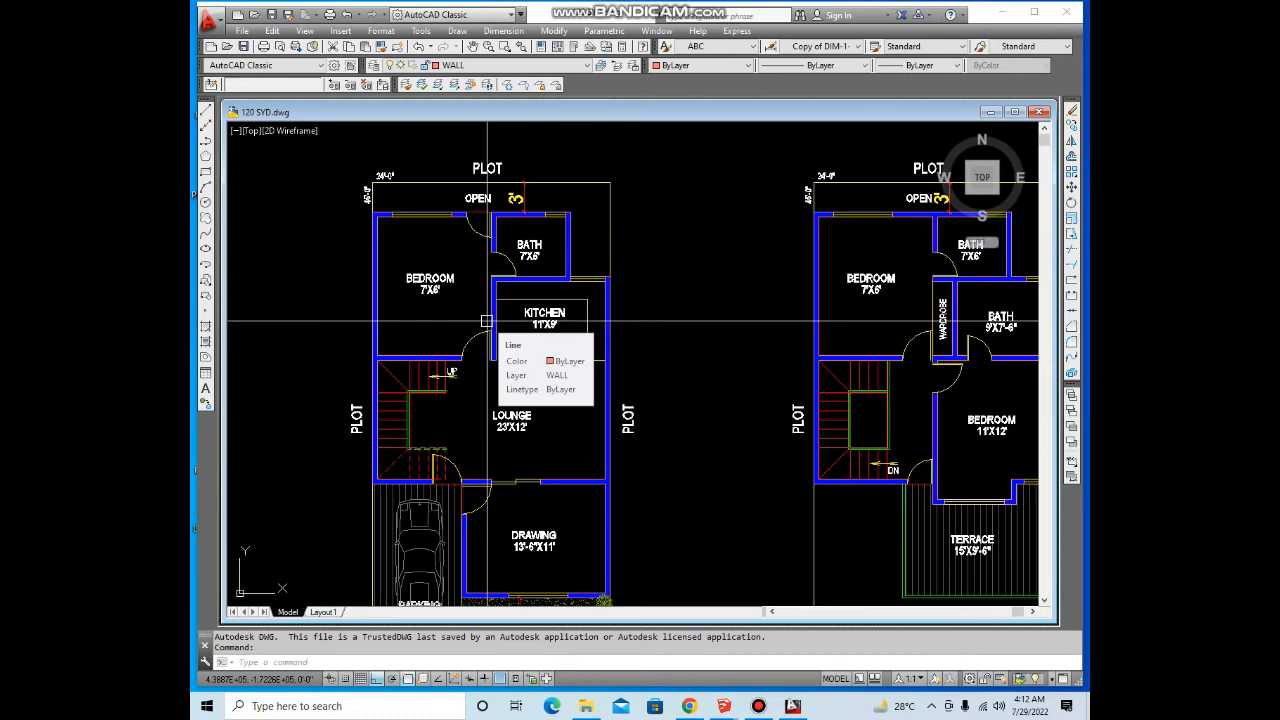
{"action": "middle_click_drag", "start_coordinate": [738, 361], "coordinate": [550, 320]}
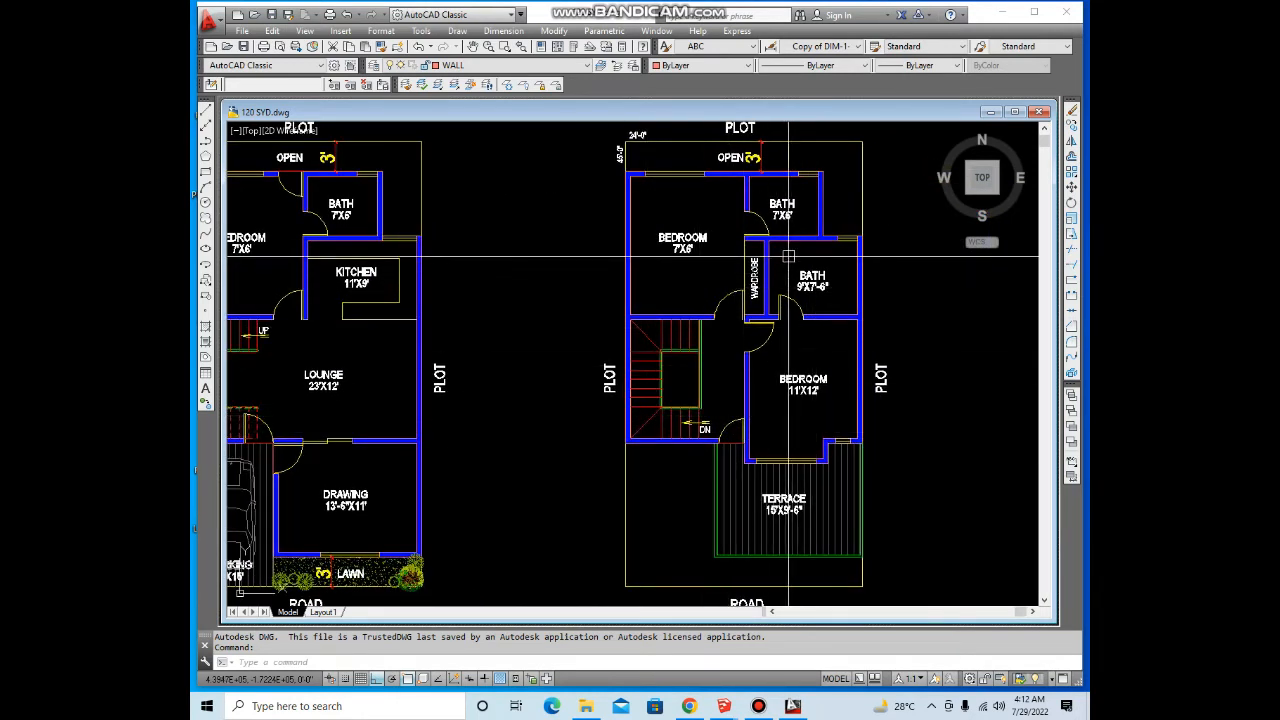
{"action": "middle_click_drag", "start_coordinate": [696, 490], "coordinate": [729, 488]}
{"action": "middle_click_drag", "start_coordinate": [565, 444], "coordinate": [632, 430]}
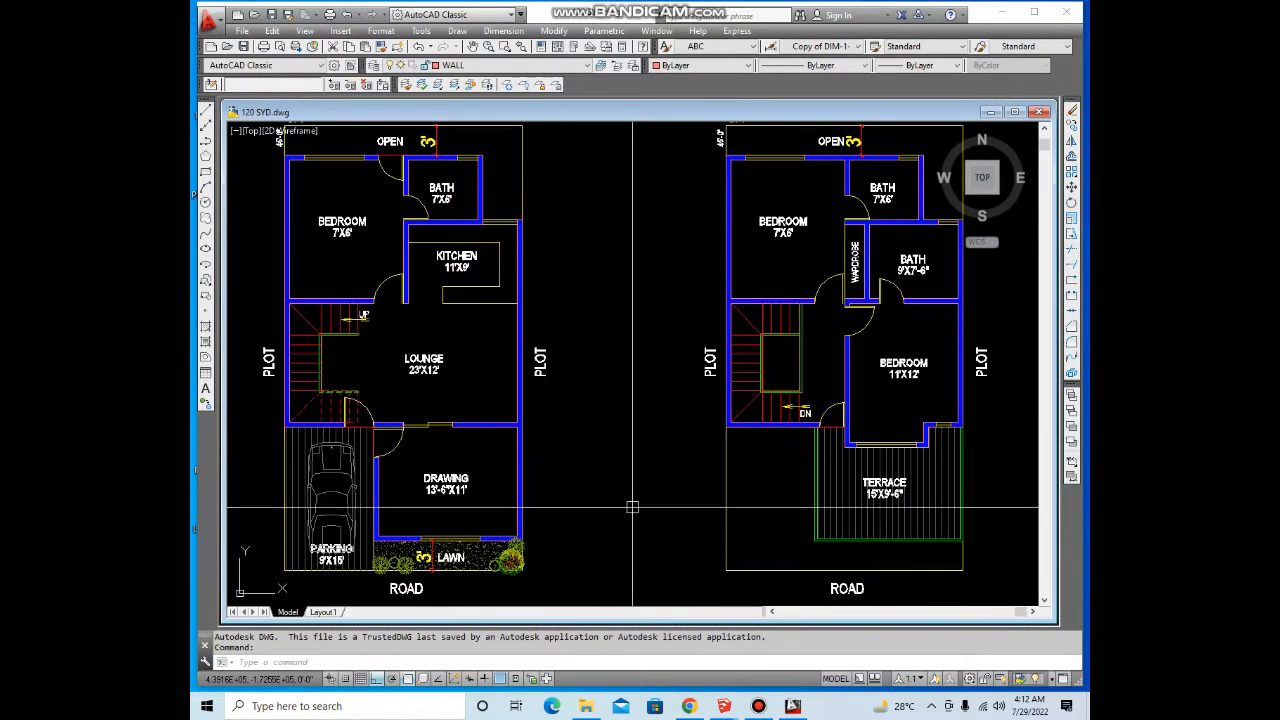
Step: Switch to SketchUp and import the 120 SYD drawing from the desktop as an AutoCAD file
{"action": "mouse_move", "coordinate": [723, 706]}
{"action": "left_click", "coordinate": [800, 585]}
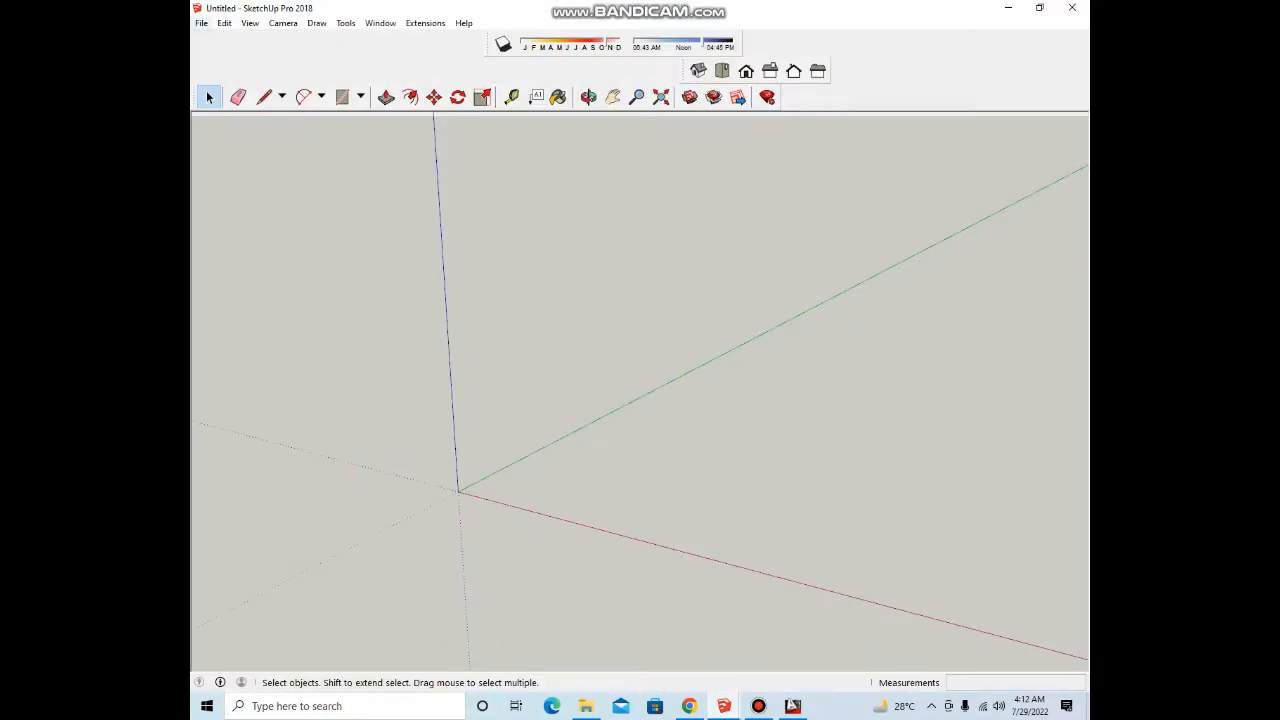
{"action": "left_click", "coordinate": [201, 22]}
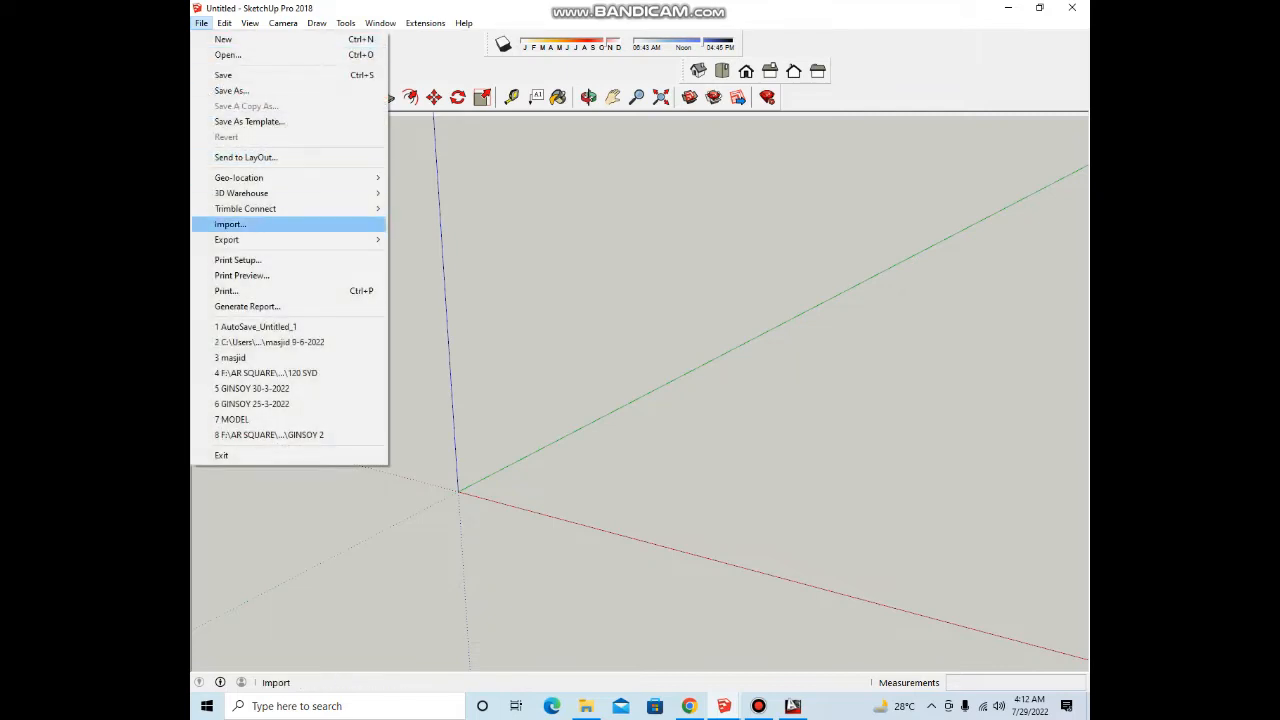
{"action": "left_click", "coordinate": [230, 224]}
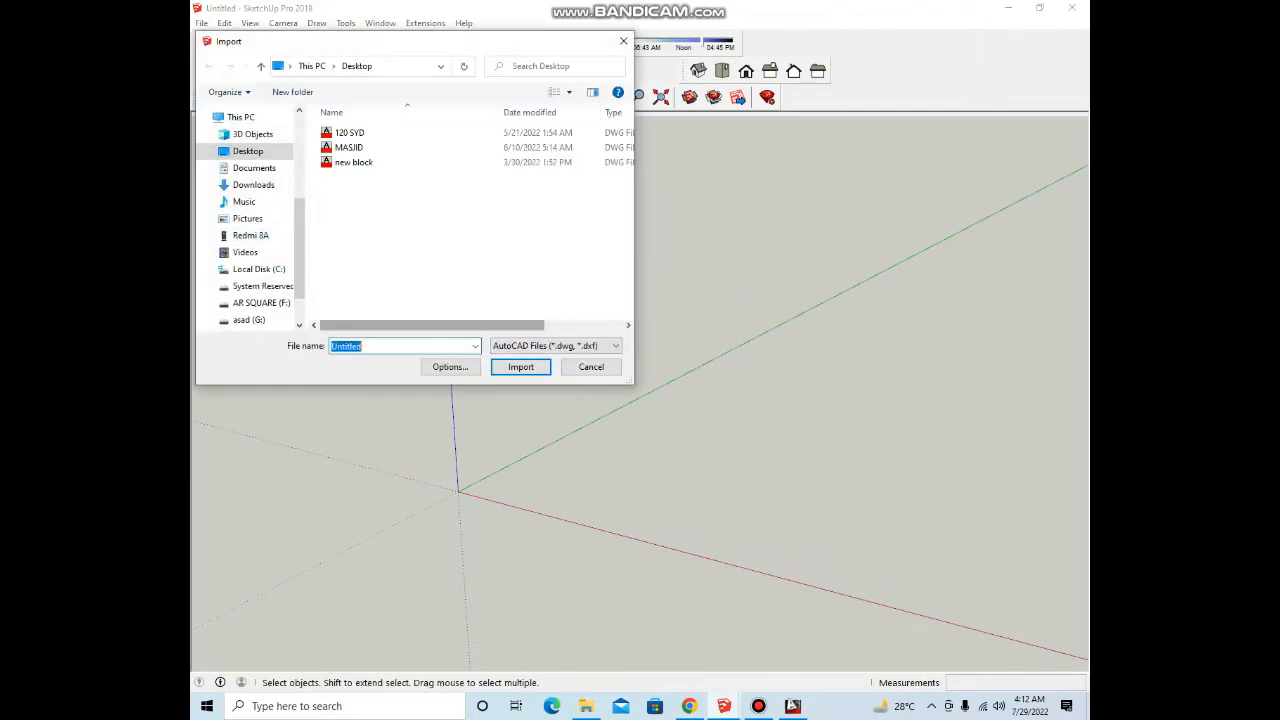
{"action": "left_click", "coordinate": [556, 346]}
{"action": "left_click", "coordinate": [550, 402]}
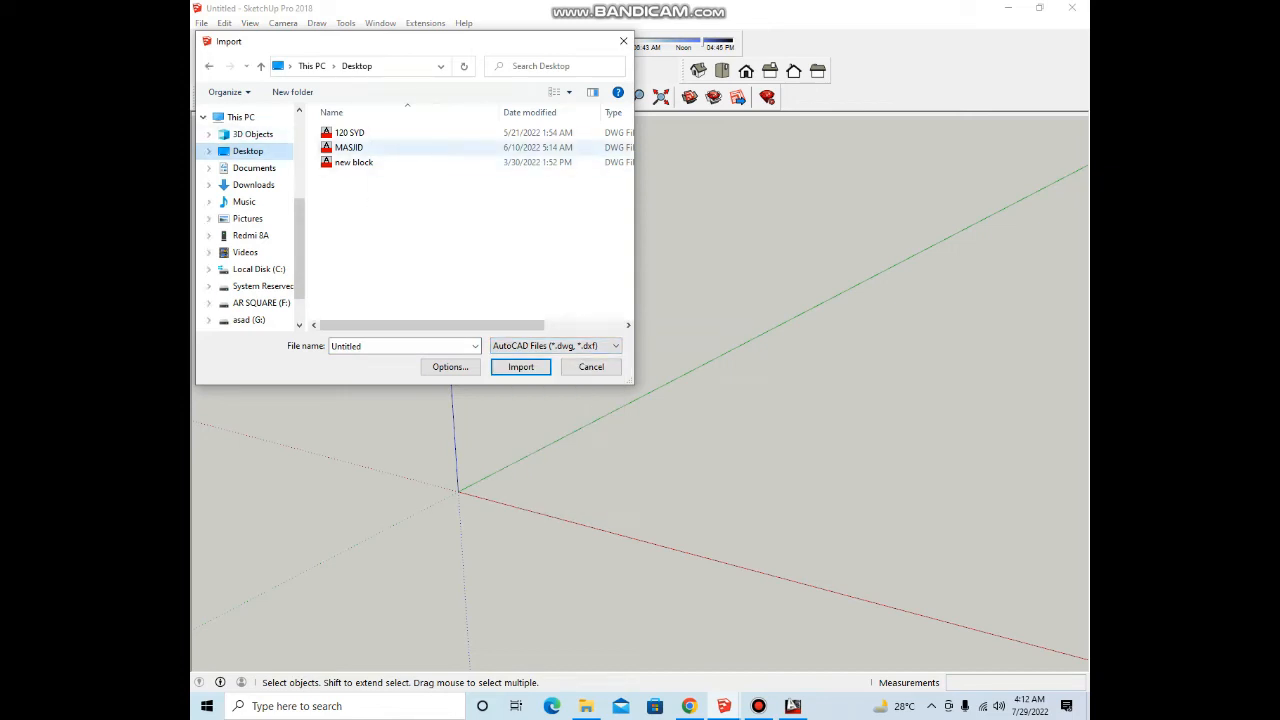
{"action": "left_click", "coordinate": [350, 133]}
{"action": "left_click", "coordinate": [521, 367]}
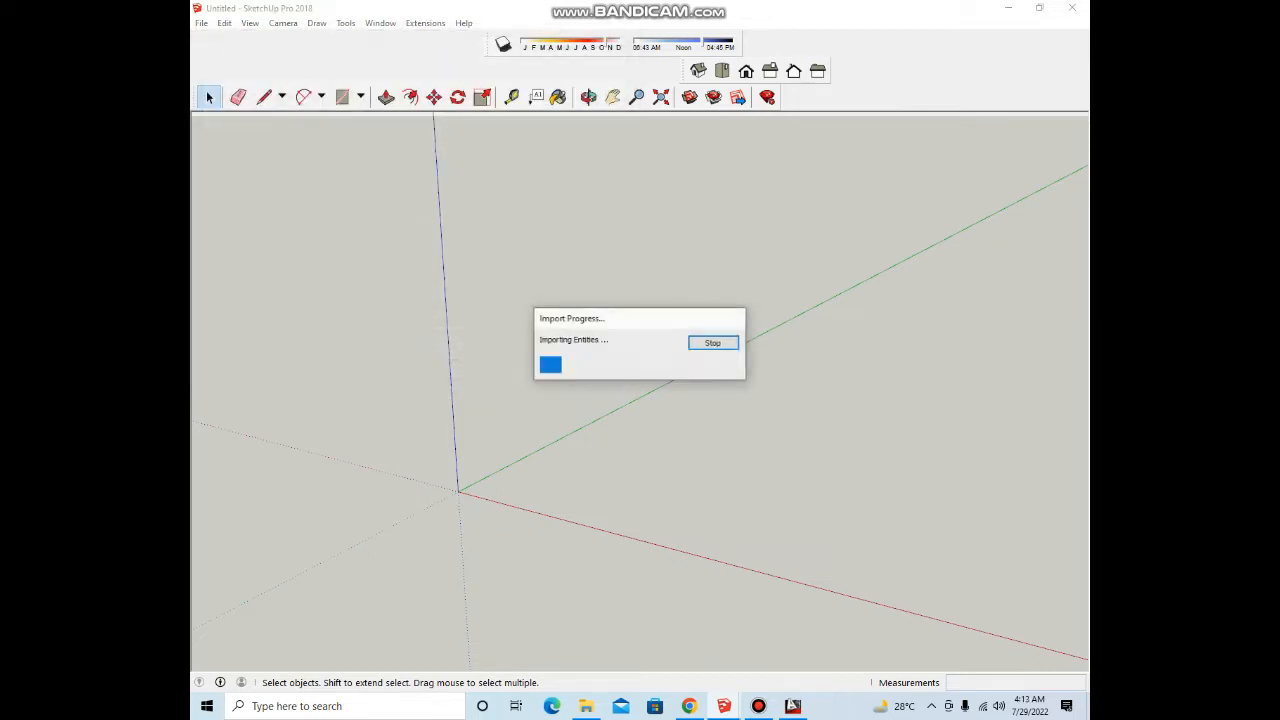
{"action": "left_click", "coordinate": [715, 458]}
Step: Delete the stray linework near the origin from inside the imported drawing
{"action": "scroll", "coordinate": [635, 433], "scroll_direction": "down", "scroll_amount": 4}
{"action": "middle_click_drag", "start_coordinate": [635, 433], "coordinate": [730, 480]}
{"action": "scroll", "coordinate": [504, 488], "scroll_direction": "up", "scroll_amount": 2}
{"action": "double_click", "coordinate": [505, 429]}
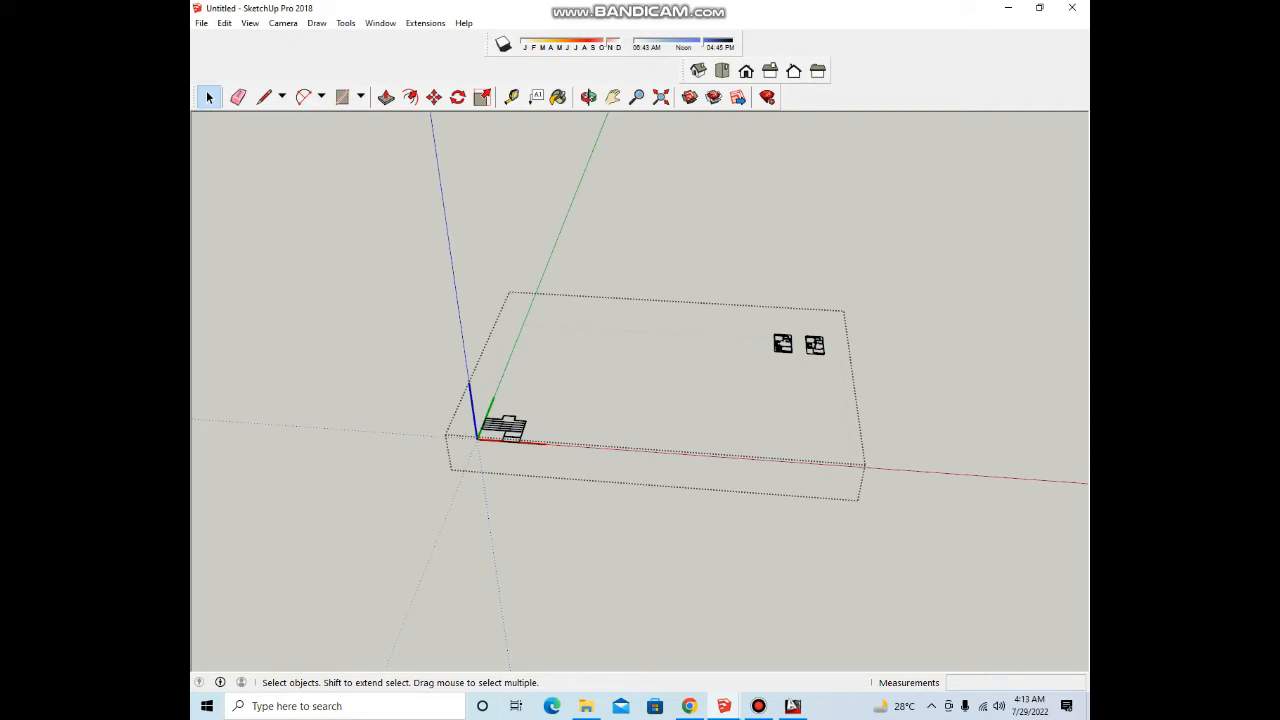
{"action": "left_click_drag", "start_coordinate": [550, 479], "coordinate": [431, 367]}
{"action": "key", "text": "Delete"}
{"action": "key", "text": "Escape"}
Step: Move the imported pair of floor plans next to the origin
{"action": "left_click", "coordinate": [821, 343]}
{"action": "scroll", "coordinate": [824, 342], "scroll_direction": "up", "scroll_amount": 5}
{"action": "scroll", "coordinate": [740, 352], "scroll_direction": "down", "scroll_amount": 3}
{"action": "key", "text": "m"}
{"action": "left_click", "coordinate": [793, 365]}
{"action": "scroll", "coordinate": [626, 385], "scroll_direction": "down", "scroll_amount": 4}
{"action": "scroll", "coordinate": [486, 446], "scroll_direction": "up", "scroll_amount": 2}
{"action": "left_click", "coordinate": [472, 437]}
{"action": "scroll", "coordinate": [407, 431], "scroll_direction": "up", "scroll_amount": 6}
{"action": "middle_click_drag", "start_coordinate": [560, 400], "coordinate": [600, 440]}
{"action": "scroll", "coordinate": [600, 440], "scroll_direction": "down", "scroll_amount": 2}
{"action": "key", "text": "space"}
{"action": "middle_click_drag", "start_coordinate": [532, 398], "coordinate": [557, 424]}
{"action": "scroll", "coordinate": [557, 424], "scroll_direction": "up", "scroll_amount": 6}
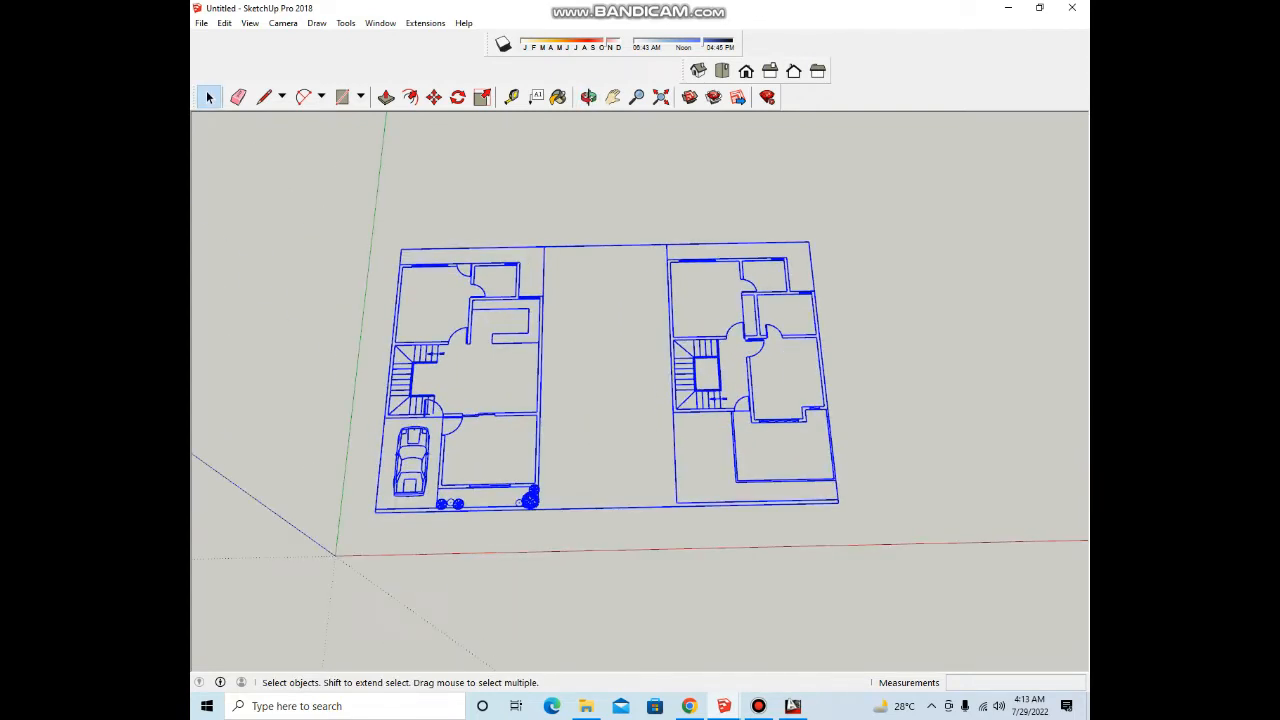
Step: Explode the imported floor plans into separate entities
{"action": "right_click", "coordinate": [539, 403]}
{"action": "left_click", "coordinate": [580, 178]}
{"action": "left_click", "coordinate": [594, 205]}
{"action": "left_click", "coordinate": [541, 330]}
{"action": "scroll", "coordinate": [539, 385], "scroll_direction": "down", "scroll_amount": 1}
{"action": "right_click", "coordinate": [540, 387]}
{"action": "left_click", "coordinate": [580, 170]}
{"action": "scroll", "coordinate": [591, 407], "scroll_direction": "down", "scroll_amount": 3}
{"action": "left_click", "coordinate": [591, 407]}
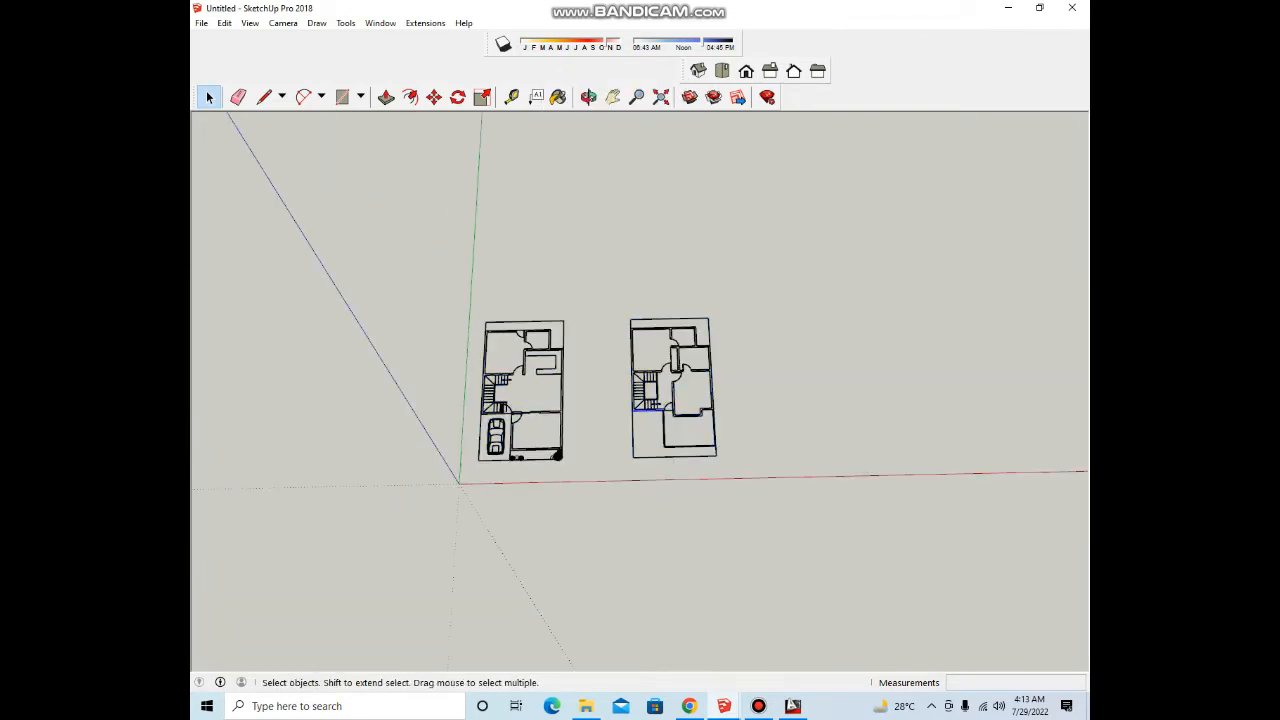
Step: Select all linework of both floor plans and make it one group
{"action": "left_click_drag", "start_coordinate": [400, 255], "coordinate": [400, 255]}
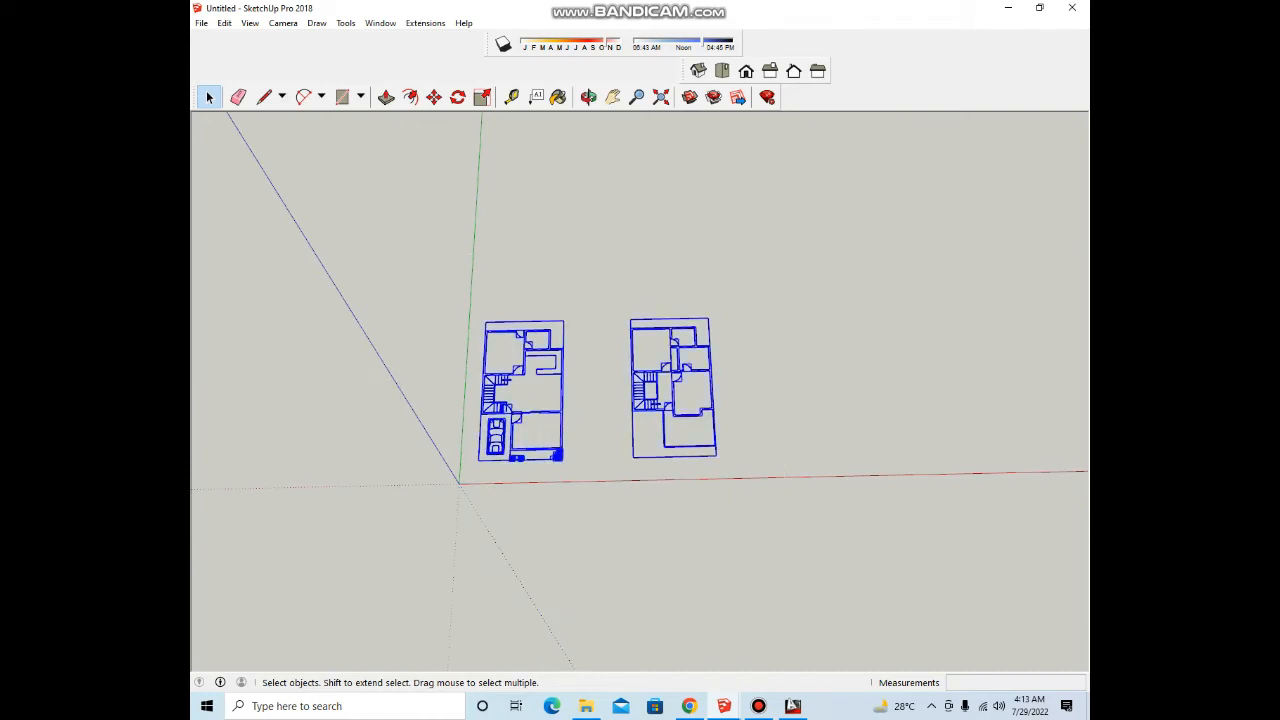
{"action": "right_click", "coordinate": [521, 365]}
{"action": "left_click", "coordinate": [569, 505]}
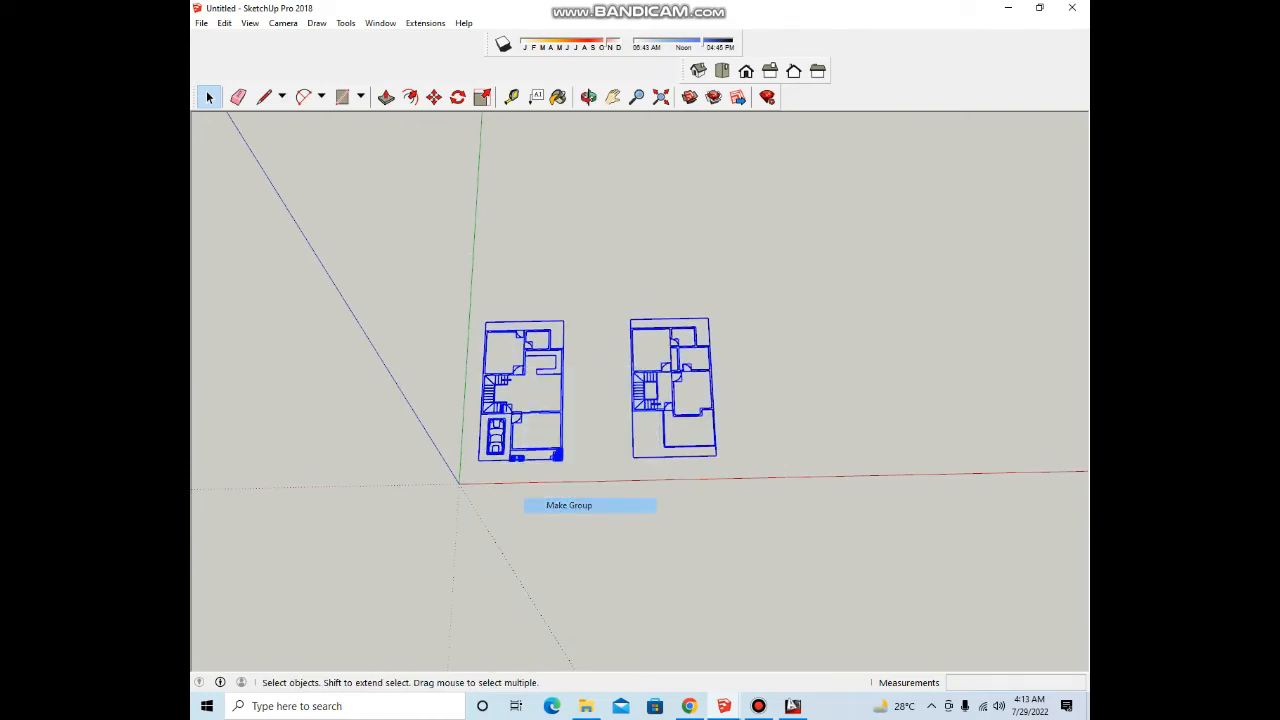
Step: Erase all plant symbols from the front lawn of the ground floor plan
{"action": "scroll", "coordinate": [553, 399], "scroll_direction": "up", "scroll_amount": 6}
{"action": "middle_click_drag", "start_coordinate": [555, 398], "coordinate": [559, 424]}
{"action": "scroll", "coordinate": [559, 424], "scroll_direction": "down", "scroll_amount": 3}
{"action": "scroll", "coordinate": [578, 532], "scroll_direction": "up", "scroll_amount": 6}
{"action": "key", "text": "e"}
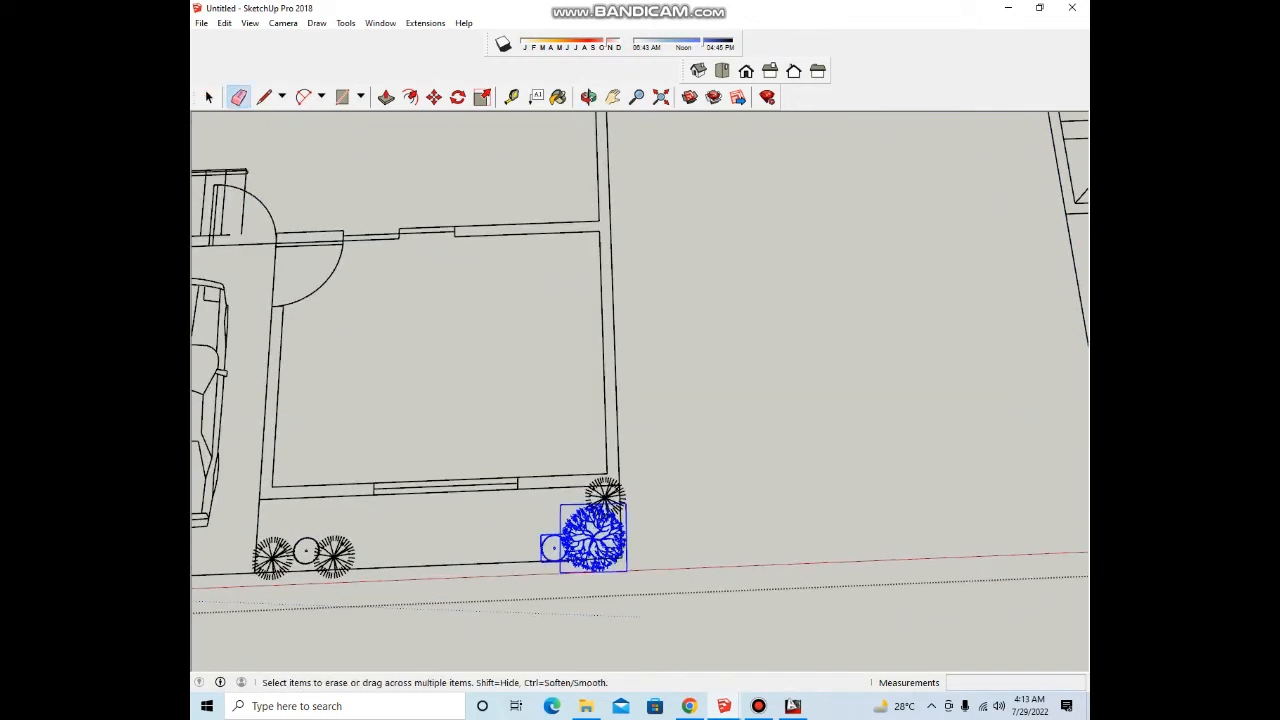
{"action": "left_click_drag", "start_coordinate": [594, 530], "coordinate": [605, 494]}
{"action": "scroll", "coordinate": [612, 492], "scroll_direction": "down", "scroll_amount": 4}
{"action": "scroll", "coordinate": [415, 541], "scroll_direction": "up", "scroll_amount": 3}
{"action": "left_click_drag", "start_coordinate": [422, 541], "coordinate": [362, 543]}
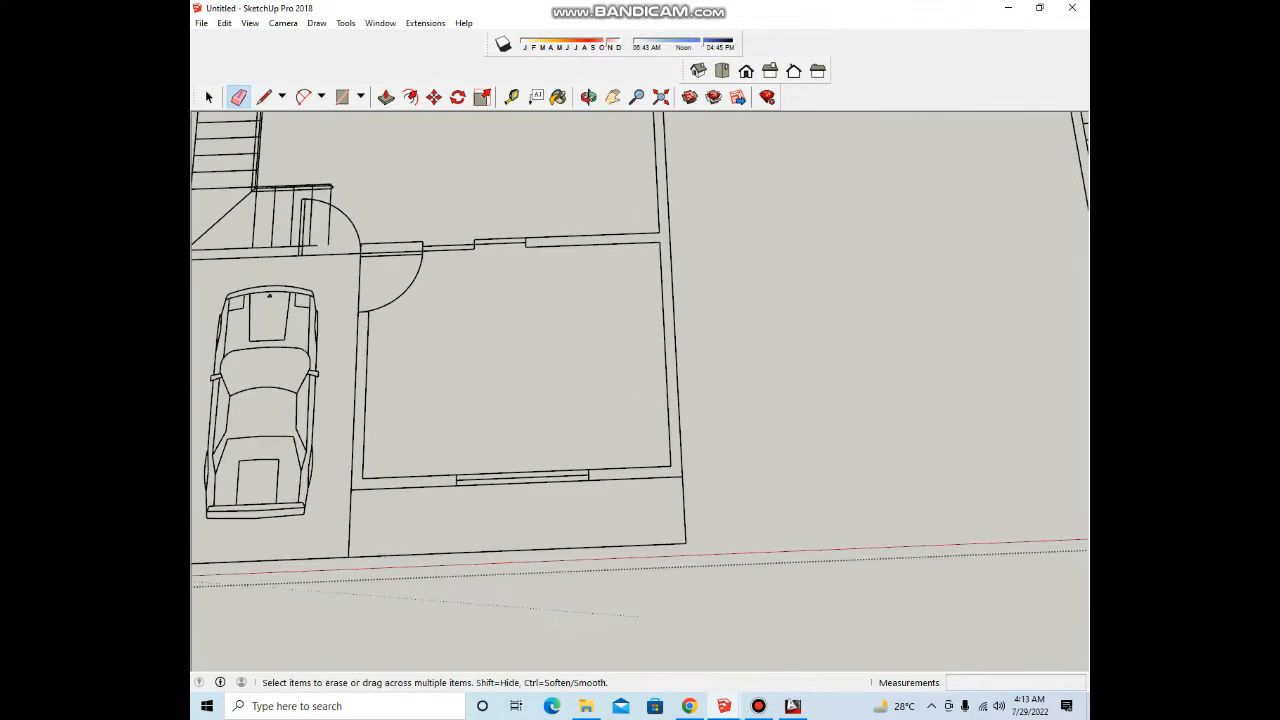
Step: Erase the car symbol from the parking area of the ground floor plan
{"action": "scroll", "coordinate": [586, 448], "scroll_direction": "down", "scroll_amount": 3}
{"action": "scroll", "coordinate": [402, 435], "scroll_direction": "up", "scroll_amount": 2}
{"action": "left_click_drag", "start_coordinate": [402, 435], "coordinate": [490, 427]}
{"action": "scroll", "coordinate": [492, 426], "scroll_direction": "down", "scroll_amount": 3}
{"action": "scroll", "coordinate": [493, 398], "scroll_direction": "down", "scroll_amount": 5}
{"action": "key", "text": "space"}
{"action": "key", "text": "Escape"}
{"action": "scroll", "coordinate": [625, 413], "scroll_direction": "up", "scroll_amount": 2}
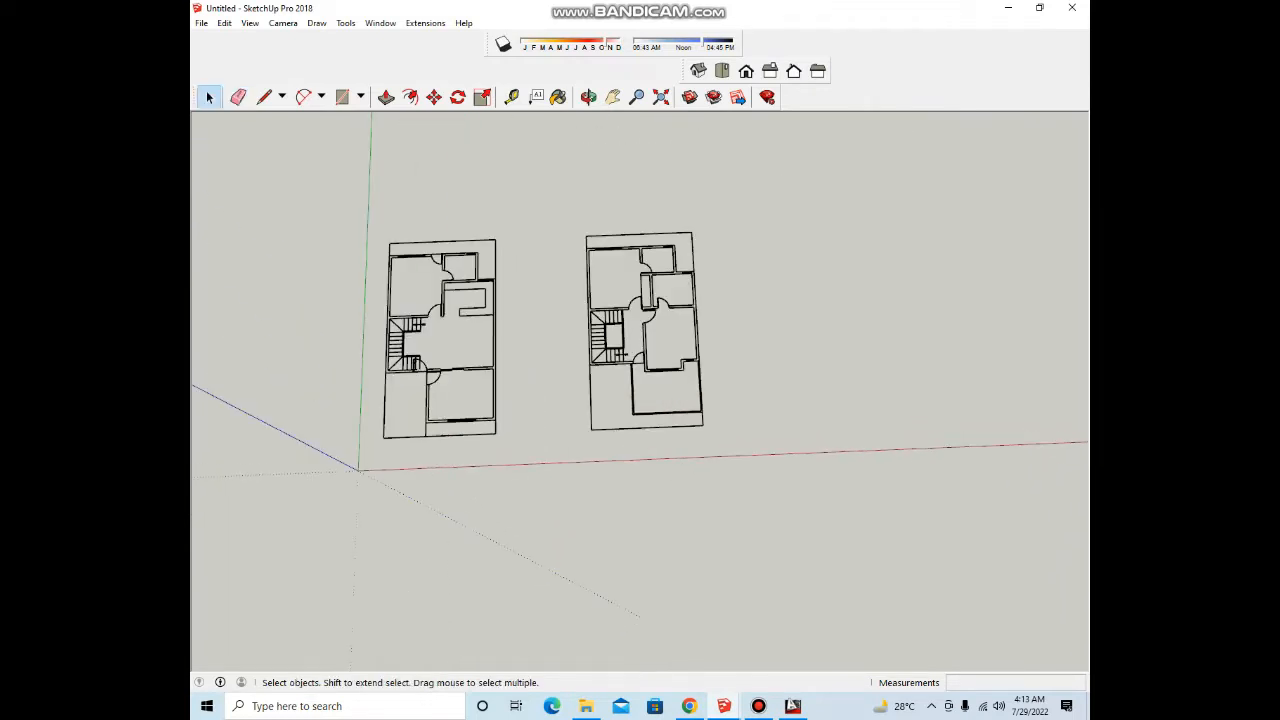
{"action": "scroll", "coordinate": [470, 419], "scroll_direction": "up", "scroll_amount": 1}
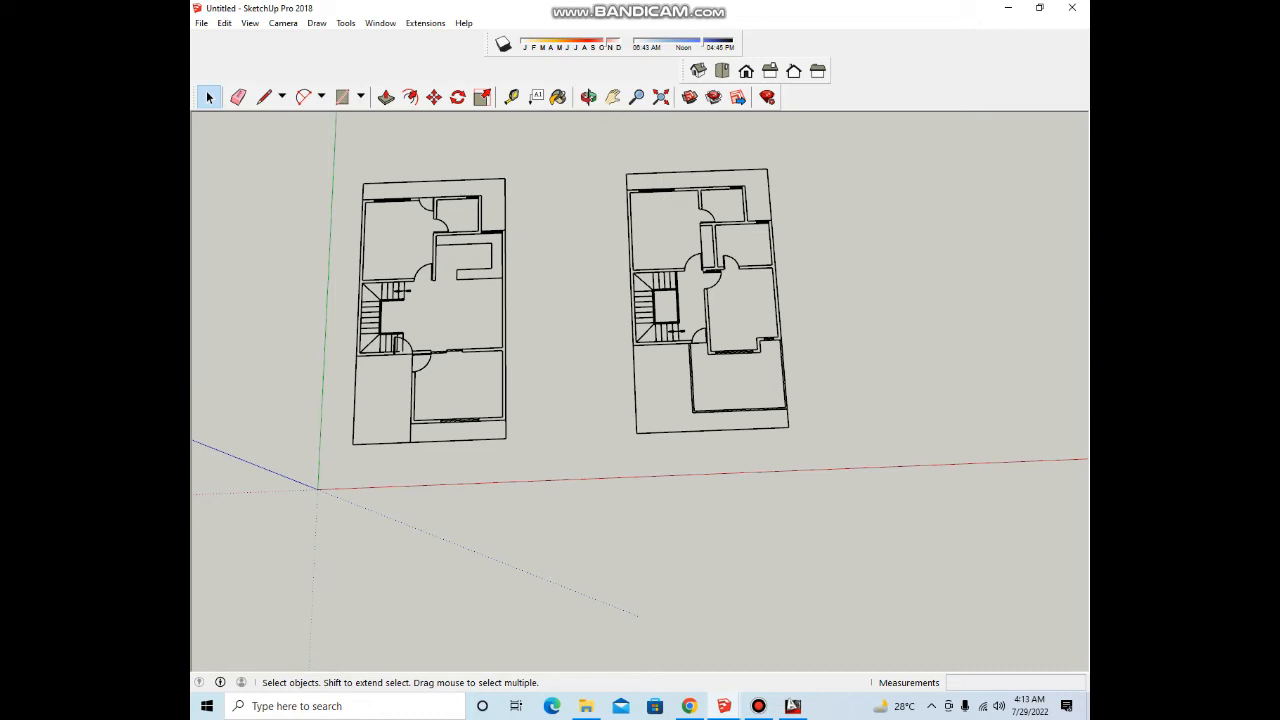
Step: Select the grouped plans and examine the ground floor's walls, doors and window openings
{"action": "left_click", "coordinate": [470, 420]}
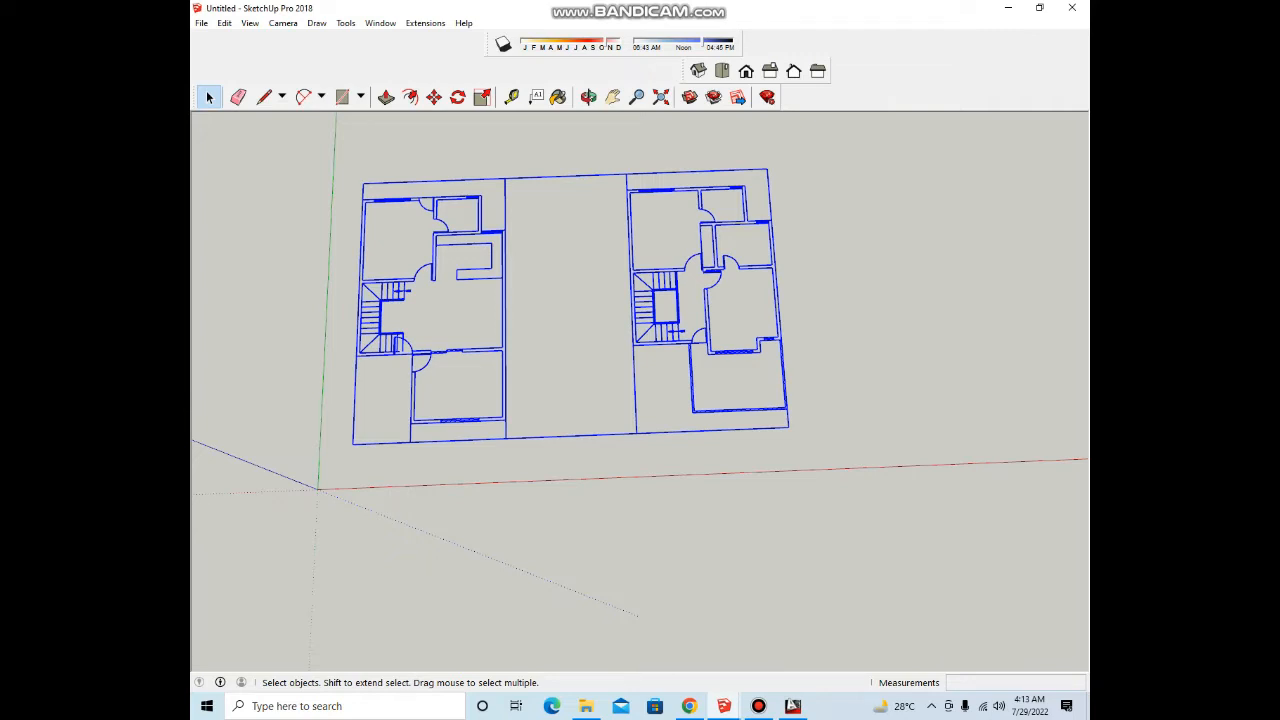
{"action": "scroll", "coordinate": [290, 340], "scroll_direction": "up", "scroll_amount": 4}
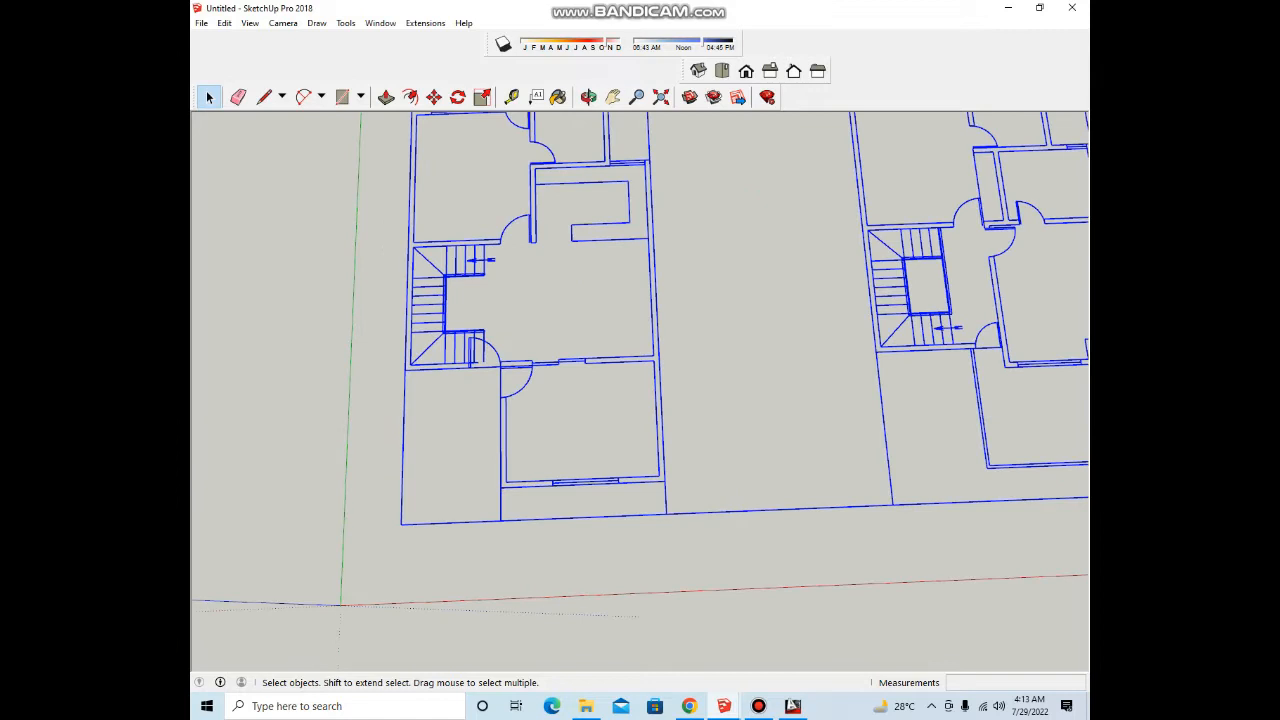
{"action": "scroll", "coordinate": [552, 352], "scroll_direction": "down", "scroll_amount": 2}
{"action": "mouse_move", "coordinate": [552, 352]}
{"action": "middle_mouse_down"}
{"action": "mouse_move", "coordinate": [522, 334]}
{"action": "mouse_move", "coordinate": [508, 346]}
{"action": "mouse_move", "coordinate": [580, 370]}
{"action": "mouse_move", "coordinate": [508, 318]}
{"action": "middle_mouse_up"}
{"action": "left_click", "coordinate": [685, 345]}
{"action": "scroll", "coordinate": [528, 332], "scroll_direction": "up", "scroll_amount": 4}
{"action": "scroll", "coordinate": [500, 346], "scroll_direction": "up", "scroll_amount": 3}
{"action": "left_click", "coordinate": [502, 354]}
{"action": "scroll", "coordinate": [570, 370], "scroll_direction": "down", "scroll_amount": 5}
{"action": "scroll", "coordinate": [530, 346], "scroll_direction": "up", "scroll_amount": 4}
{"action": "scroll", "coordinate": [570, 322], "scroll_direction": "down", "scroll_amount": 3}
{"action": "scroll", "coordinate": [578, 245], "scroll_direction": "up", "scroll_amount": 5}
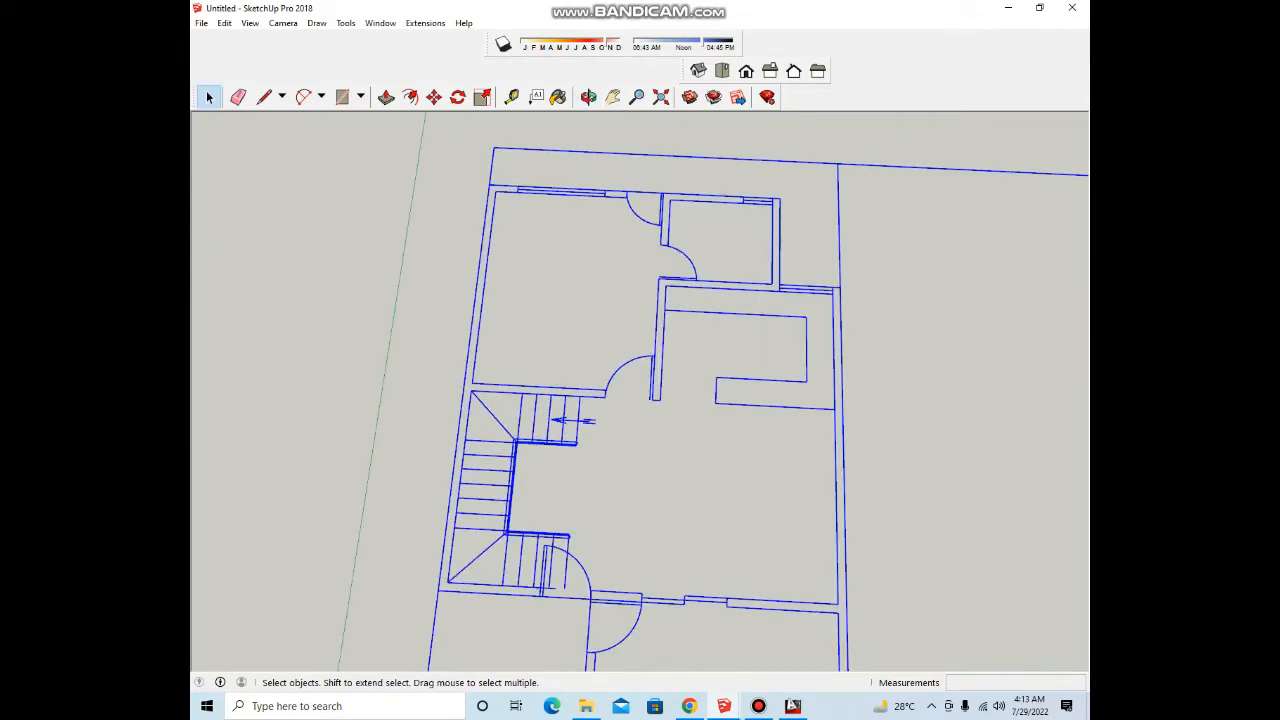
{"action": "scroll", "coordinate": [520, 185], "scroll_direction": "up", "scroll_amount": 4}
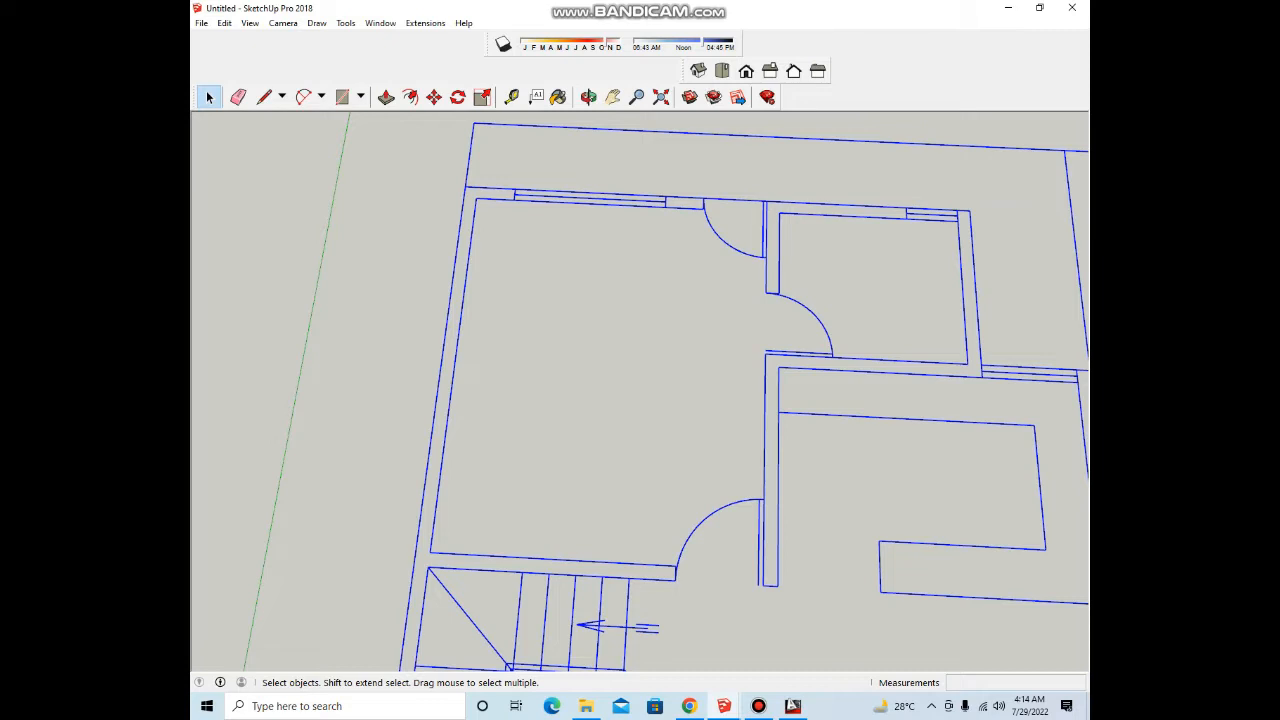
{"action": "scroll", "coordinate": [517, 180], "scroll_direction": "down", "scroll_amount": 2}
{"action": "scroll", "coordinate": [518, 188], "scroll_direction": "up", "scroll_amount": 1}
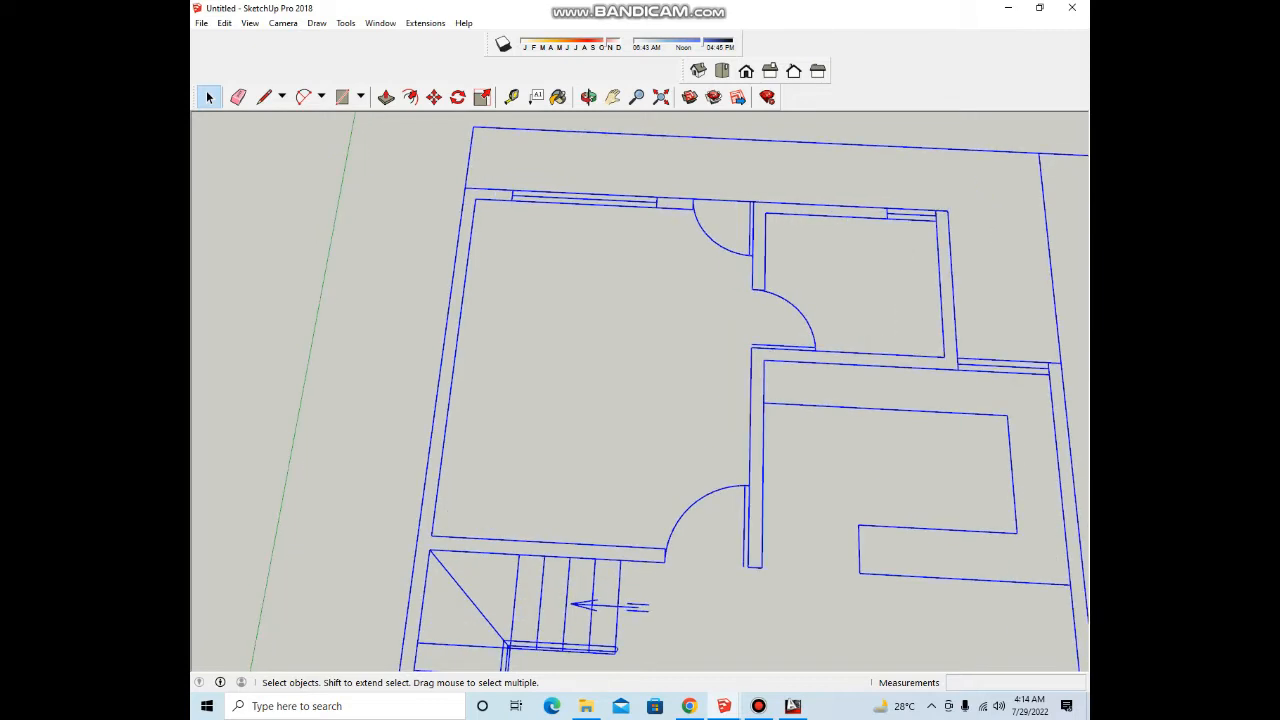
Step: Draw a rectangle over the rear bedroom wall segment between the outer plan corner and the window
{"action": "scroll", "coordinate": [515, 194], "scroll_direction": "up", "scroll_amount": 2}
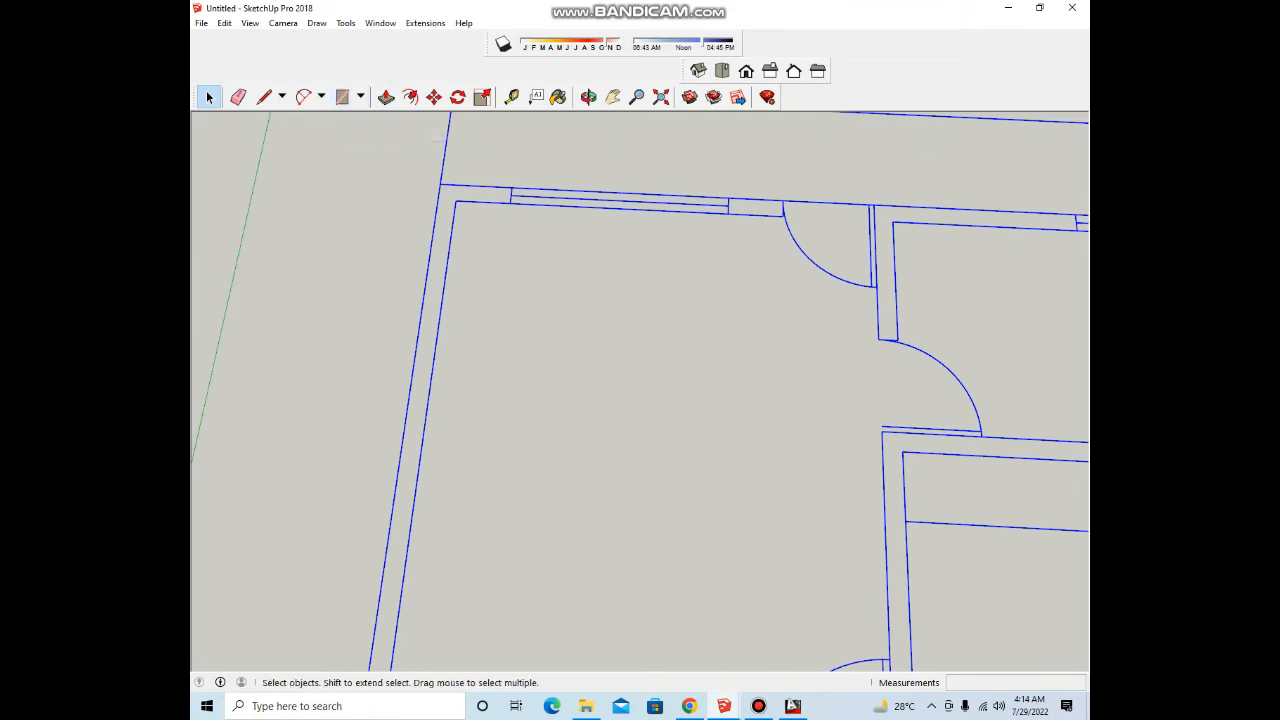
{"action": "scroll", "coordinate": [445, 138], "scroll_direction": "down", "scroll_amount": 1}
{"action": "scroll", "coordinate": [445, 138], "scroll_direction": "up", "scroll_amount": 1}
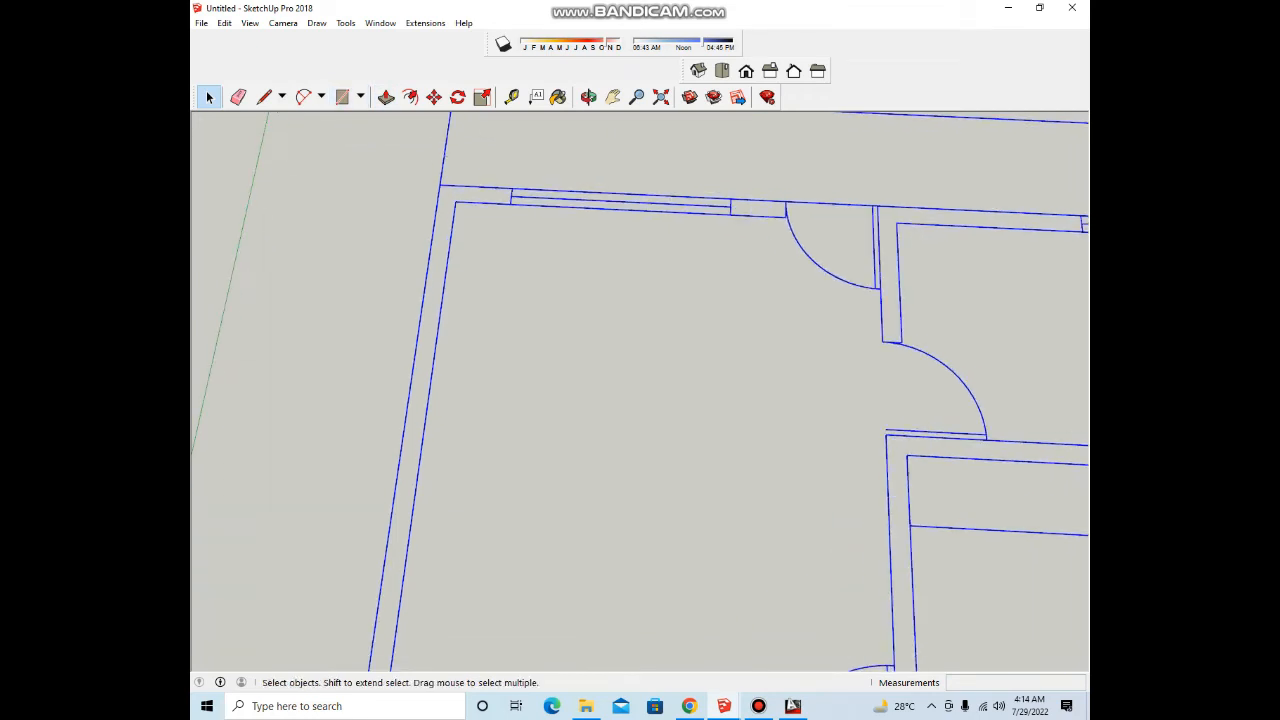
{"action": "key", "text": "r"}
{"action": "left_click", "coordinate": [511, 188]}
{"action": "key", "text": "ctrl+z"}
{"action": "left_click", "coordinate": [440, 185]}
{"action": "key", "text": "ctrl"}
{"action": "left_click", "coordinate": [510, 204]}
{"action": "scroll", "coordinate": [480, 195], "scroll_direction": "up", "scroll_amount": 3}
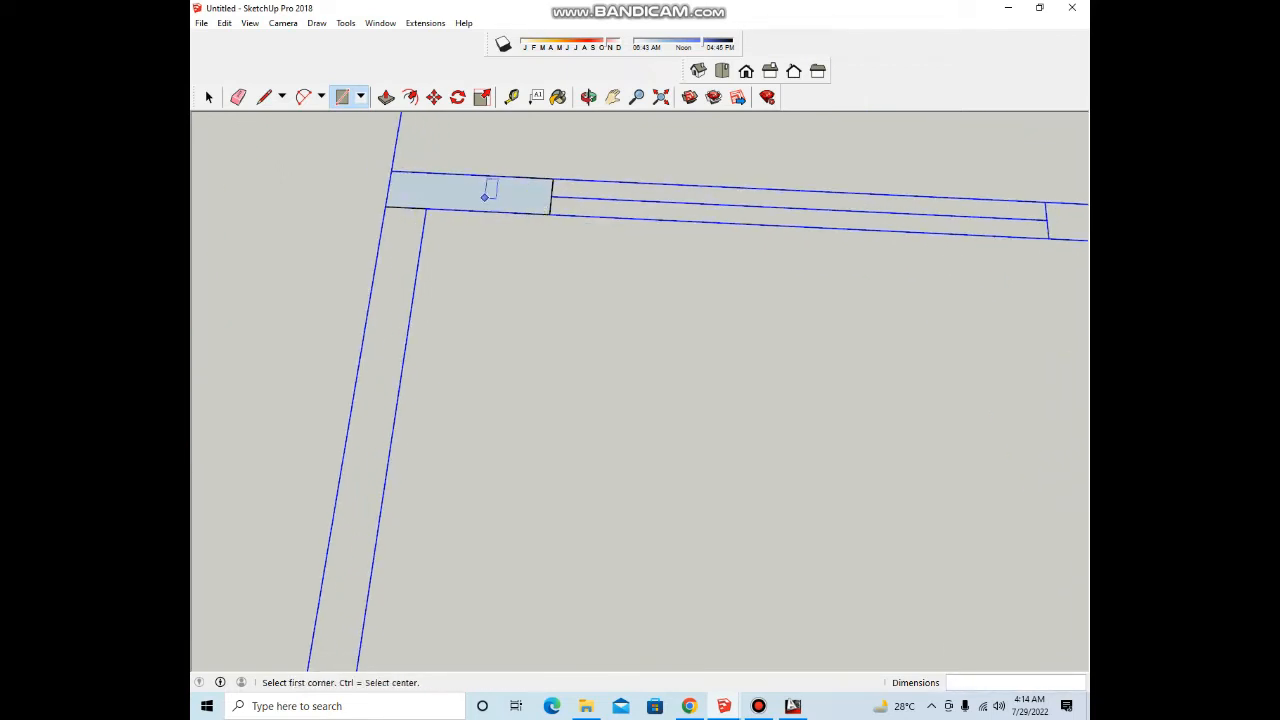
Step: Extrude the rear bedroom wall segment's rectangle upward to a height of 5'
{"action": "key", "text": "p"}
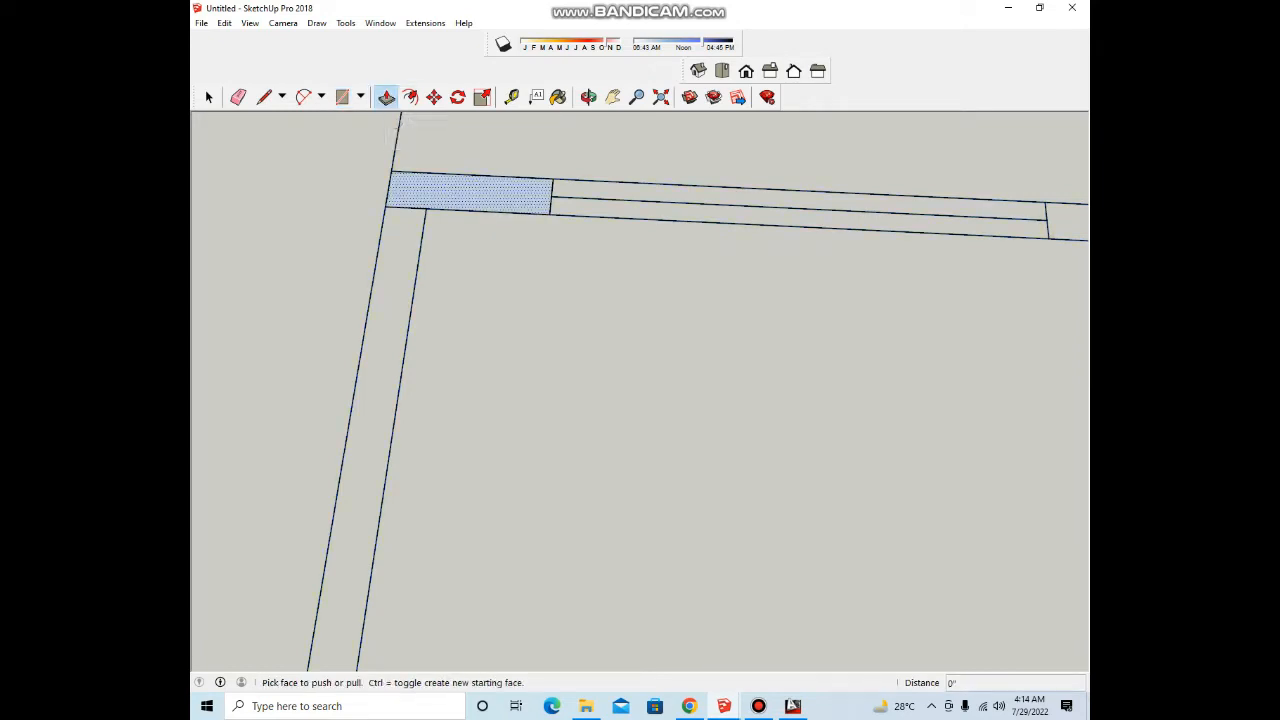
{"action": "left_click", "coordinate": [465, 193]}
{"action": "scroll", "coordinate": [468, 180], "scroll_direction": "down", "scroll_amount": 5}
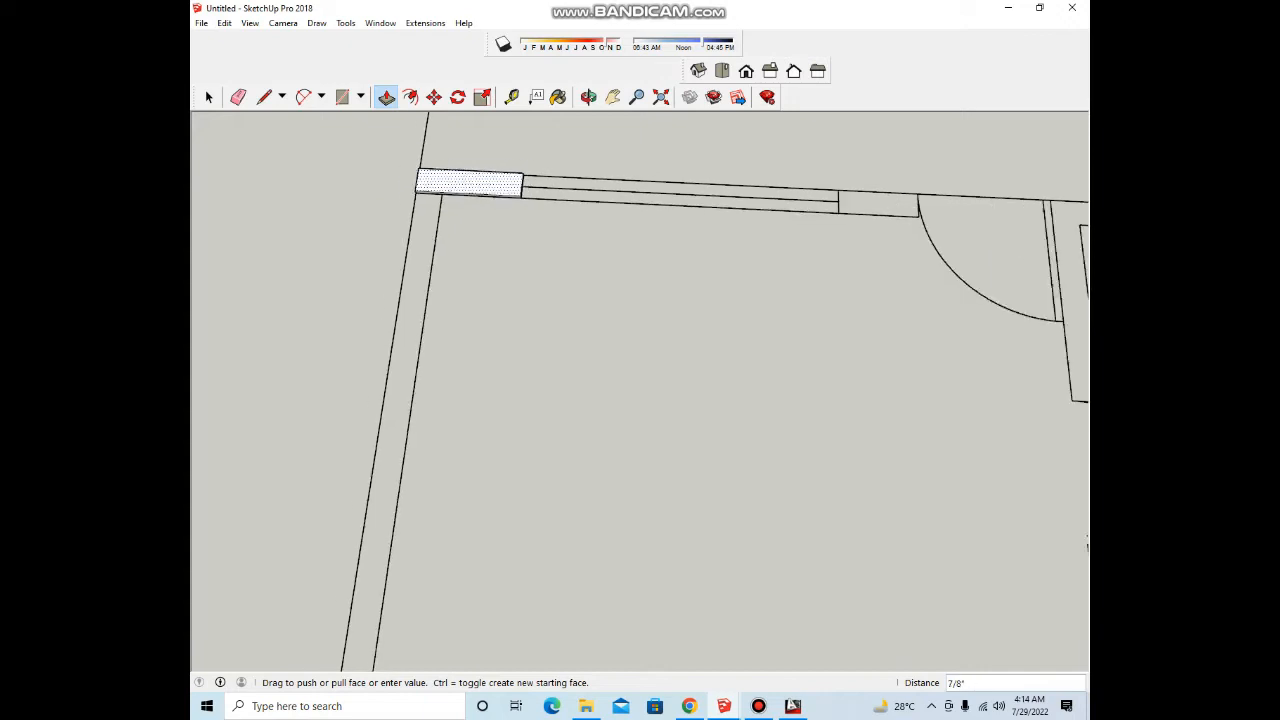
{"action": "scroll", "coordinate": [468, 172], "scroll_direction": "down", "scroll_amount": 3}
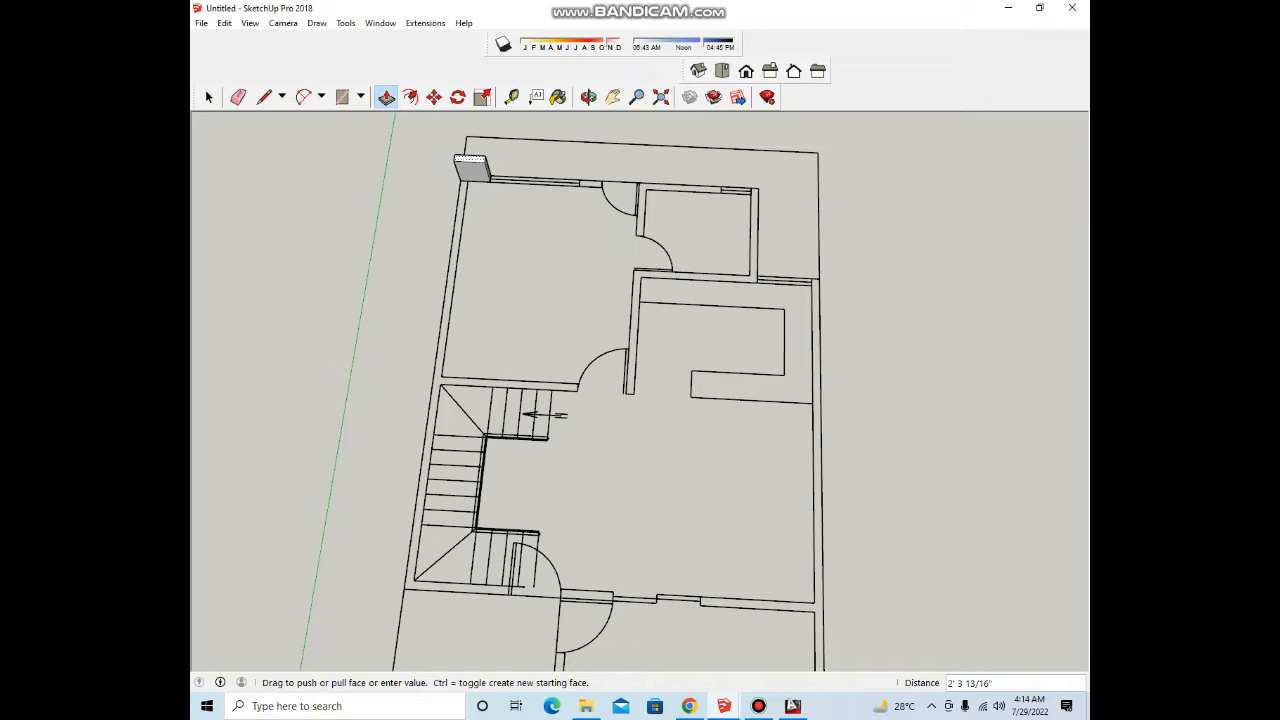
{"action": "scroll", "coordinate": [485, 185], "scroll_direction": "up", "scroll_amount": 3}
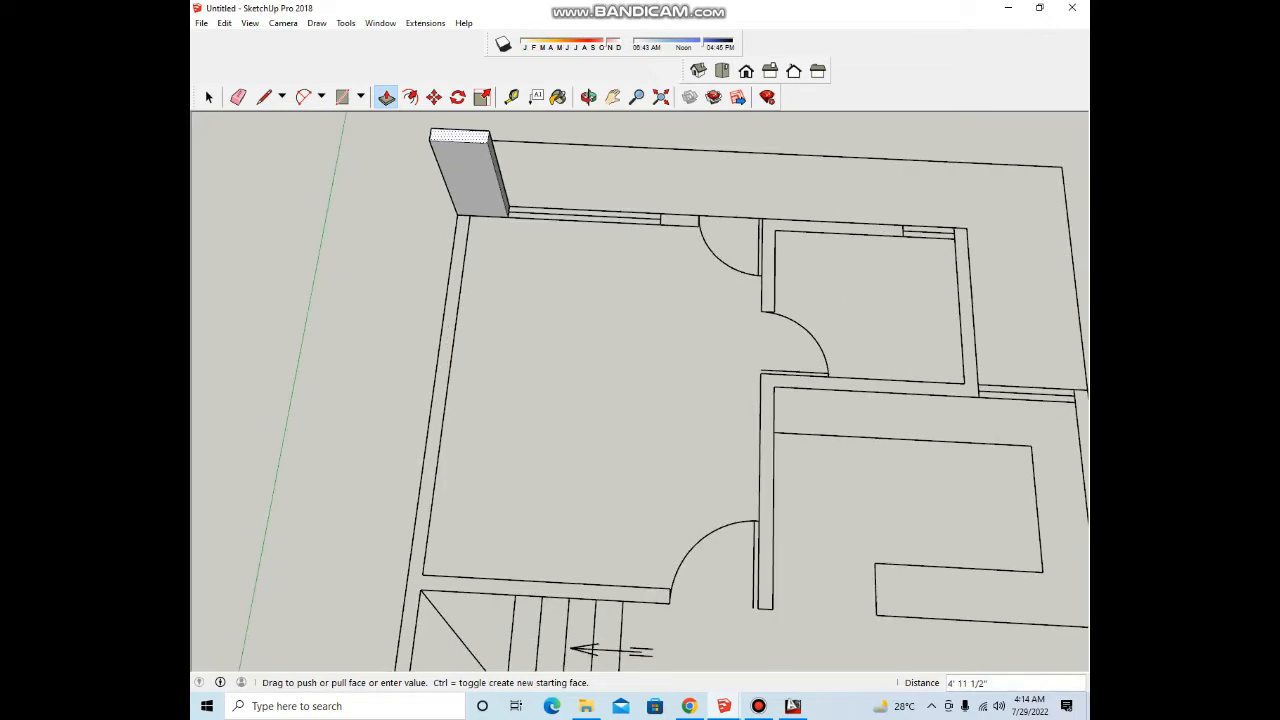
{"action": "type", "text": "5"}
{"action": "key", "text": "Return"}
Step: Select all faces and edges of the extruded wall segment and make them a group
{"action": "scroll", "coordinate": [530, 210], "scroll_direction": "down", "scroll_amount": 5}
{"action": "scroll", "coordinate": [520, 200], "scroll_direction": "up", "scroll_amount": 5}
{"action": "middle_click_drag", "start_coordinate": [588, 262], "coordinate": [571, 260]}
{"action": "scroll", "coordinate": [571, 260], "scroll_direction": "down", "scroll_amount": 3}
{"action": "key", "text": "space"}
{"action": "triple_click", "coordinate": [571, 260]}
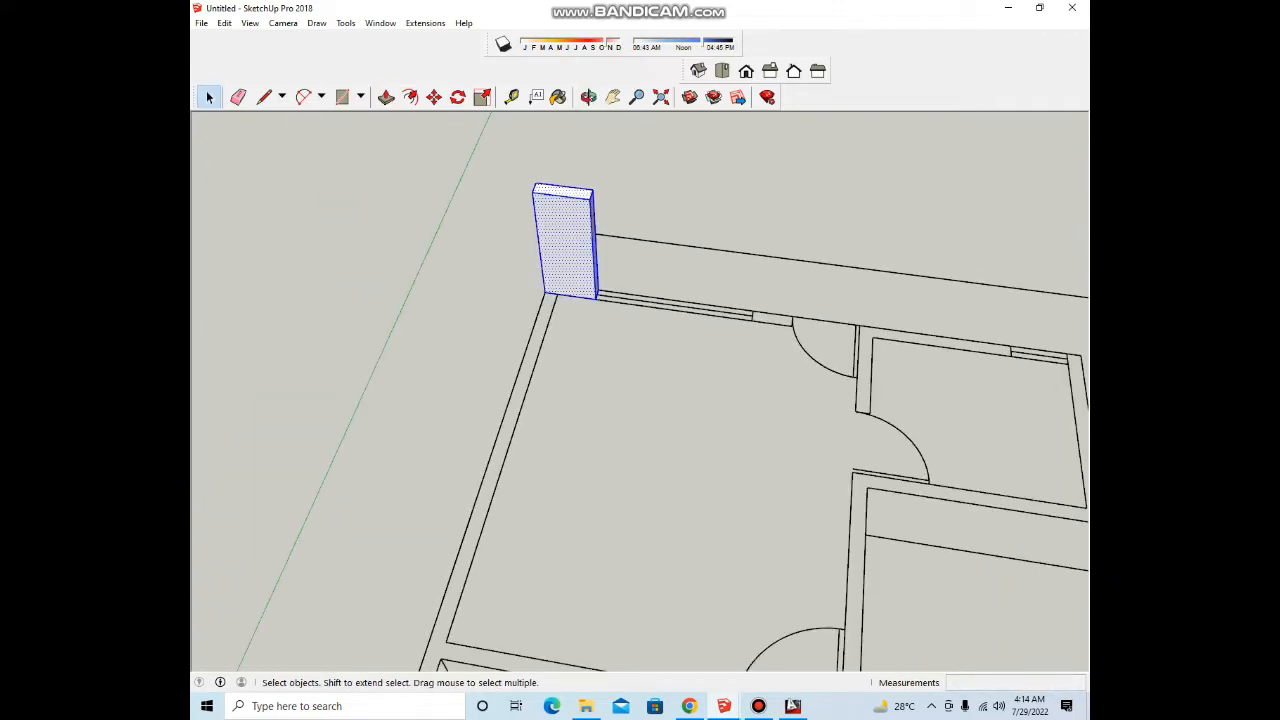
{"action": "right_click", "coordinate": [564, 213]}
{"action": "left_click", "coordinate": [611, 337]}
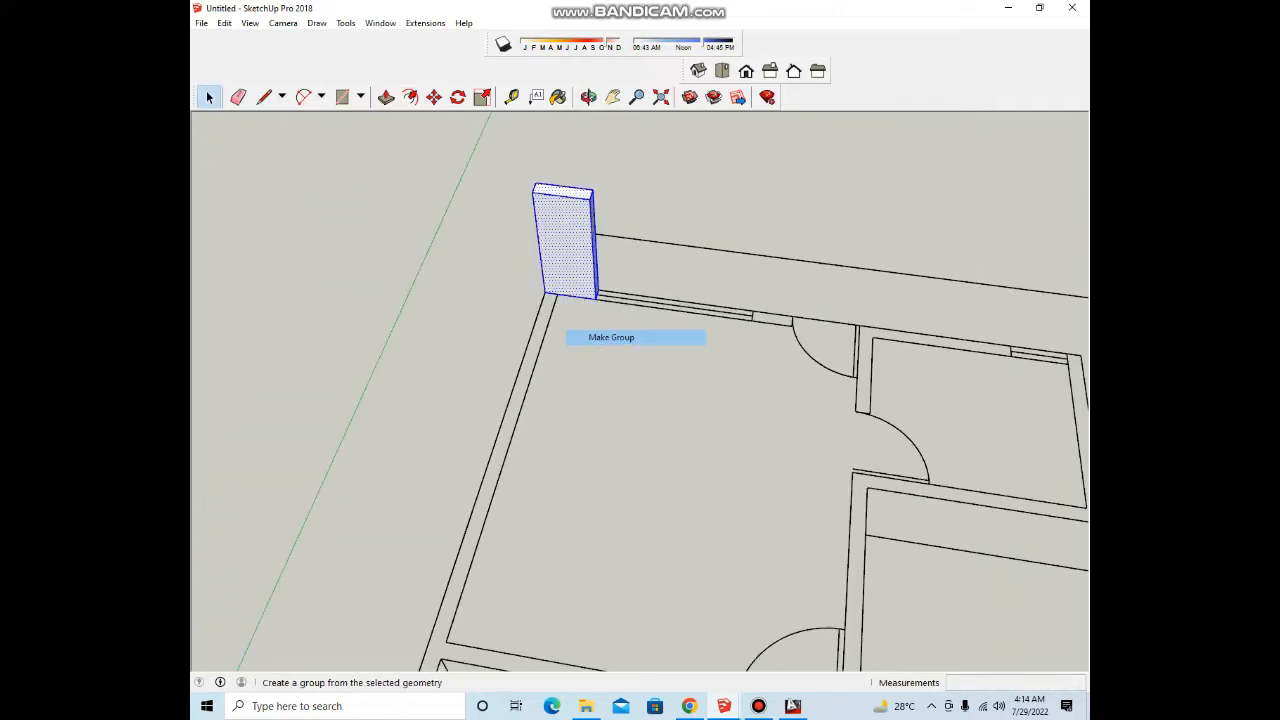
Step: Inside the wall group, outline the side wall's thickness on the inner face and extrude it past the staircase to the front corner
{"action": "scroll", "coordinate": [567, 244], "scroll_direction": "up", "scroll_amount": 5}
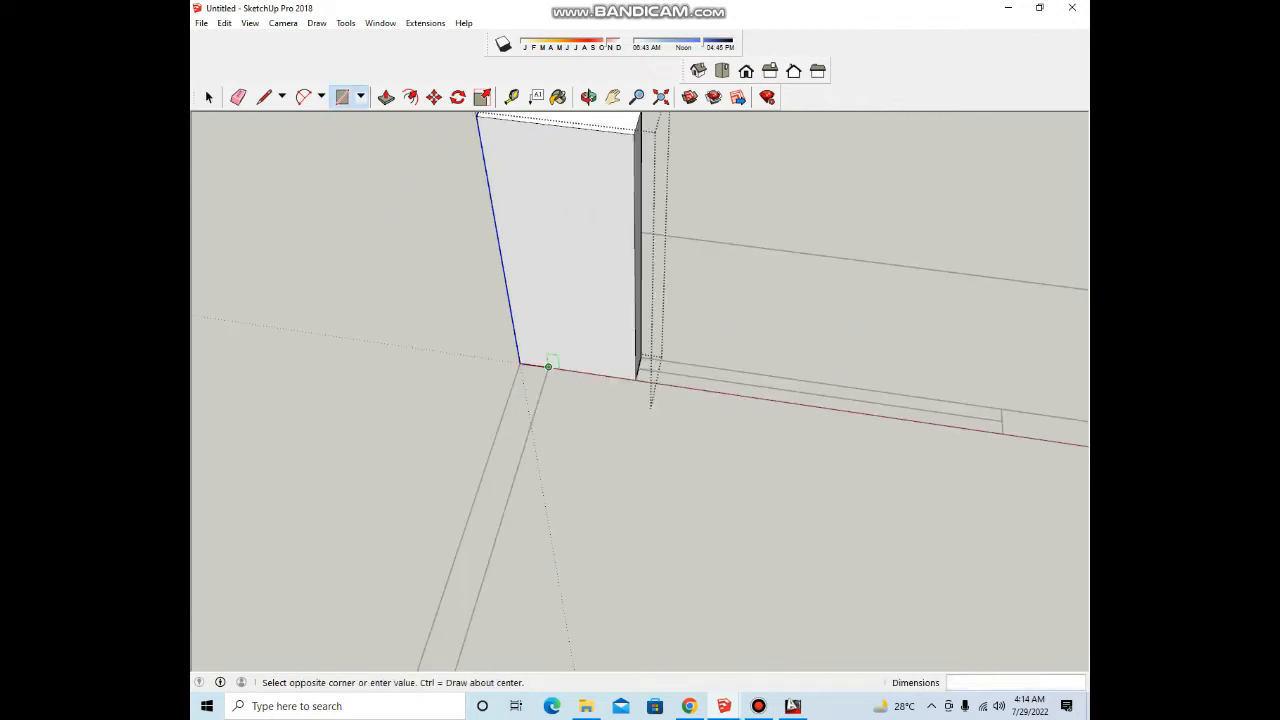
{"action": "scroll", "coordinate": [548, 367], "scroll_direction": "down", "scroll_amount": 5}
{"action": "scroll", "coordinate": [560, 340], "scroll_direction": "up", "scroll_amount": 3}
{"action": "scroll", "coordinate": [600, 300], "scroll_direction": "down", "scroll_amount": 1}
{"action": "key", "text": "p"}
{"action": "scroll", "coordinate": [564, 323], "scroll_direction": "up", "scroll_amount": 2}
{"action": "left_click", "coordinate": [564, 320]}
{"action": "scroll", "coordinate": [541, 366], "scroll_direction": "down", "scroll_amount": 2}
{"action": "scroll", "coordinate": [562, 325], "scroll_direction": "down", "scroll_amount": 5}
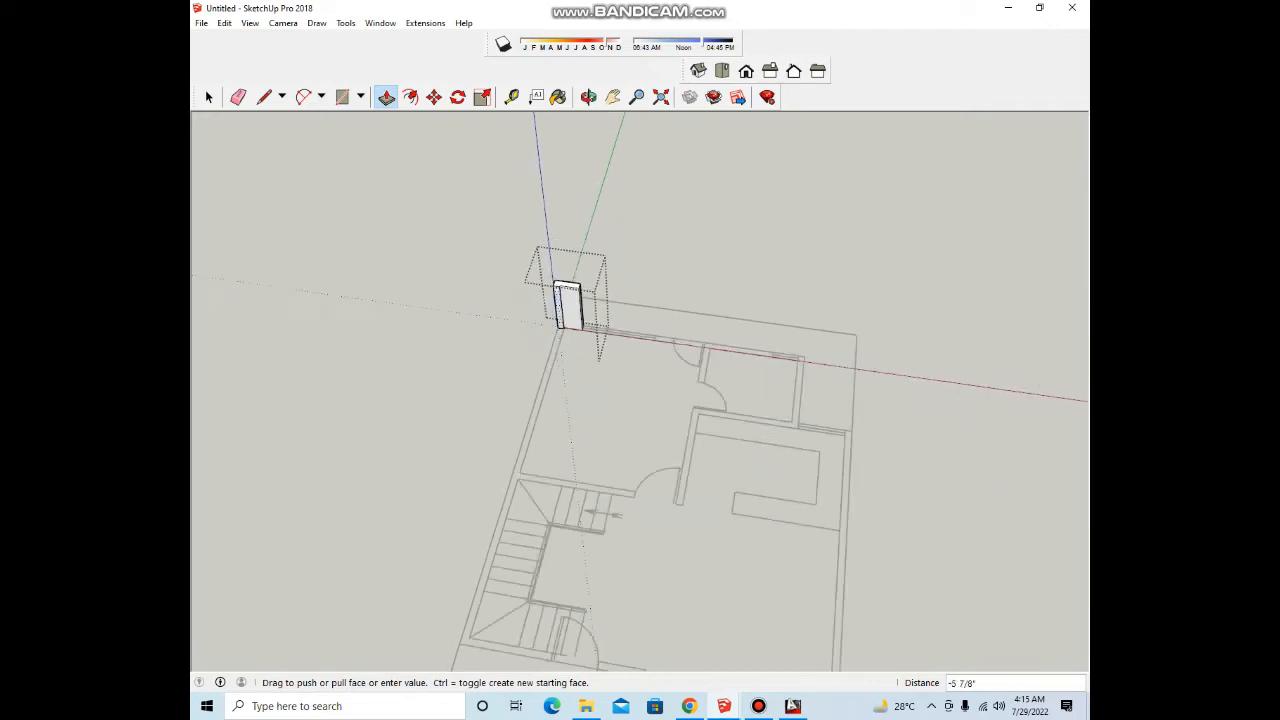
{"action": "scroll", "coordinate": [506, 486], "scroll_direction": "up", "scroll_amount": 2}
{"action": "left_click", "coordinate": [502, 475]}
{"action": "scroll", "coordinate": [520, 465], "scroll_direction": "up", "scroll_amount": 5}
Step: Draw a 5' by 6" rectangle at the side wall's front end and extrude it along the stair wall to the entrance door opening
{"action": "key", "text": "r"}
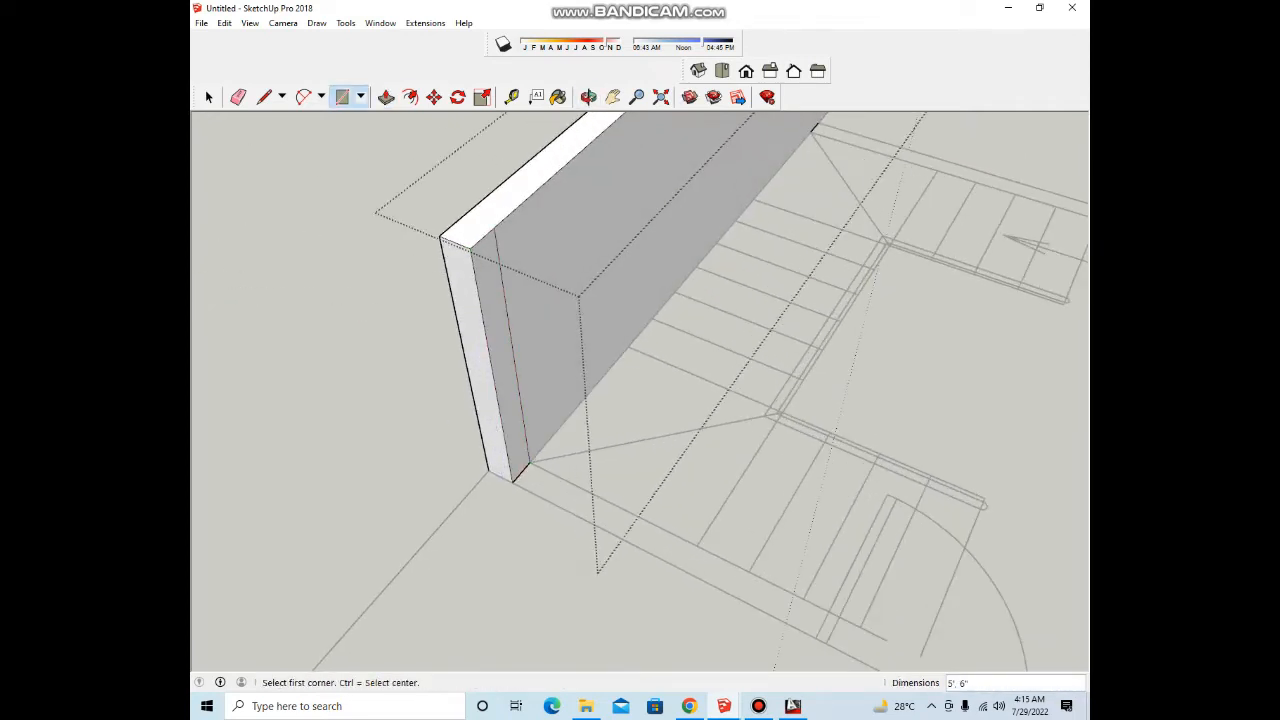
{"action": "scroll", "coordinate": [540, 410], "scroll_direction": "down", "scroll_amount": 2}
{"action": "key", "text": "p"}
{"action": "scroll", "coordinate": [530, 430], "scroll_direction": "up", "scroll_amount": 1}
{"action": "left_click", "coordinate": [519, 395]}
{"action": "left_click", "coordinate": [528, 400]}
{"action": "scroll", "coordinate": [640, 480], "scroll_direction": "down", "scroll_amount": 2}
{"action": "scroll", "coordinate": [560, 455], "scroll_direction": "up", "scroll_amount": 1}
{"action": "scroll", "coordinate": [568, 450], "scroll_direction": "up", "scroll_amount": 1}
{"action": "left_click", "coordinate": [568, 418]}
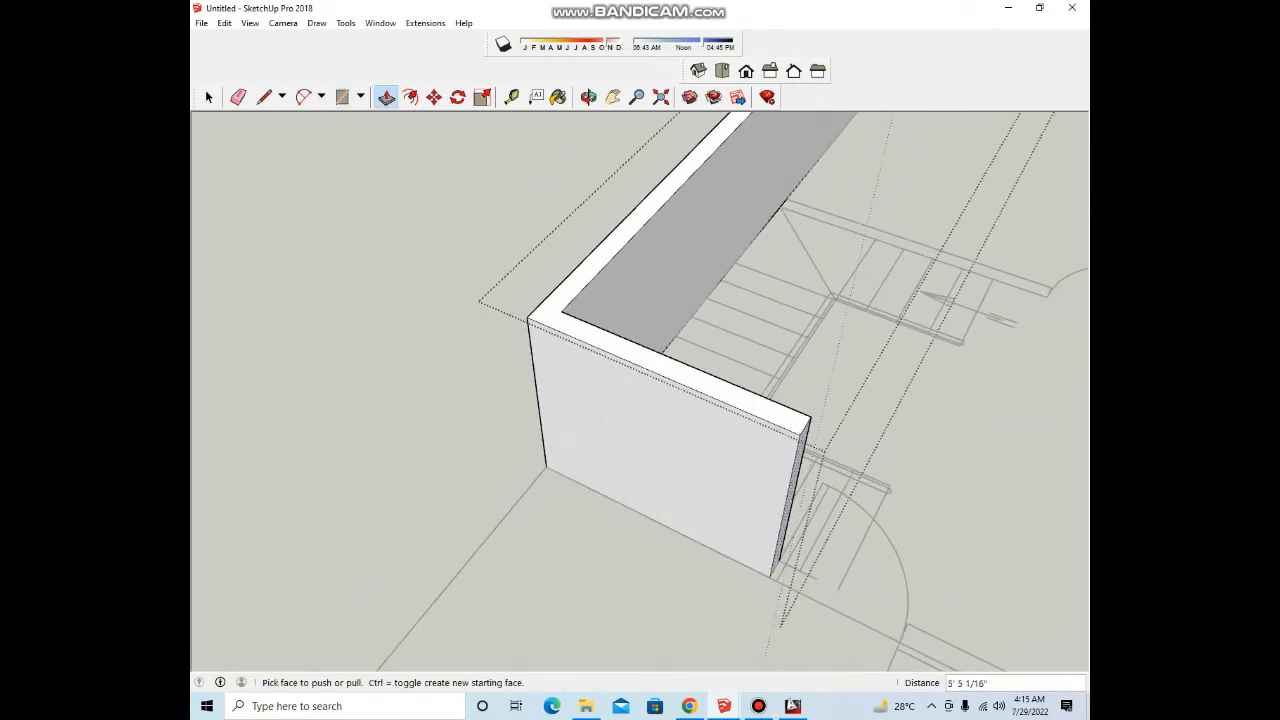
{"action": "left_click", "coordinate": [770, 577]}
Step: Extend the stair wall 3' across the entrance doorway, and pull a further wall section to the edge of the sliding door opening
{"action": "scroll", "coordinate": [640, 470], "scroll_direction": "down", "scroll_amount": 3}
{"action": "scroll", "coordinate": [600, 437], "scroll_direction": "down", "scroll_amount": 3}
{"action": "middle_click_drag", "start_coordinate": [710, 455], "coordinate": [632, 468]}
{"action": "scroll", "coordinate": [632, 468], "scroll_direction": "up", "scroll_amount": 3}
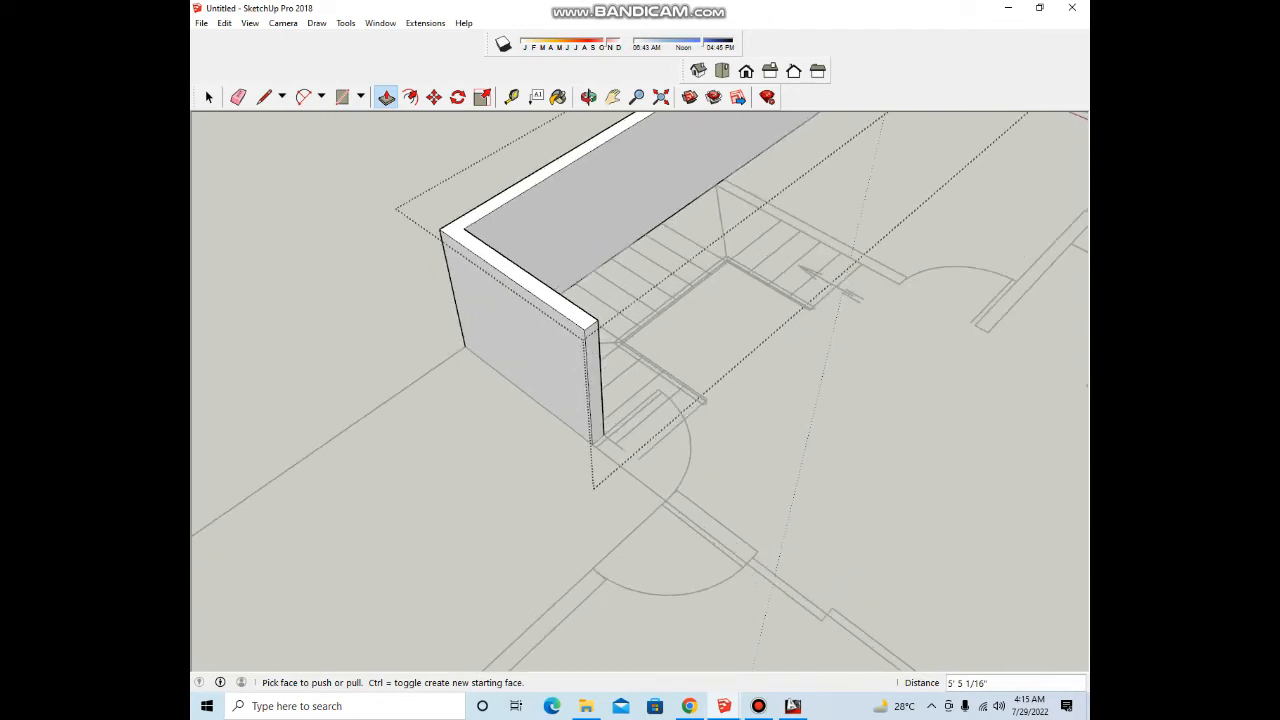
{"action": "scroll", "coordinate": [602, 438], "scroll_direction": "up", "scroll_amount": 4}
{"action": "left_click", "coordinate": [591, 420]}
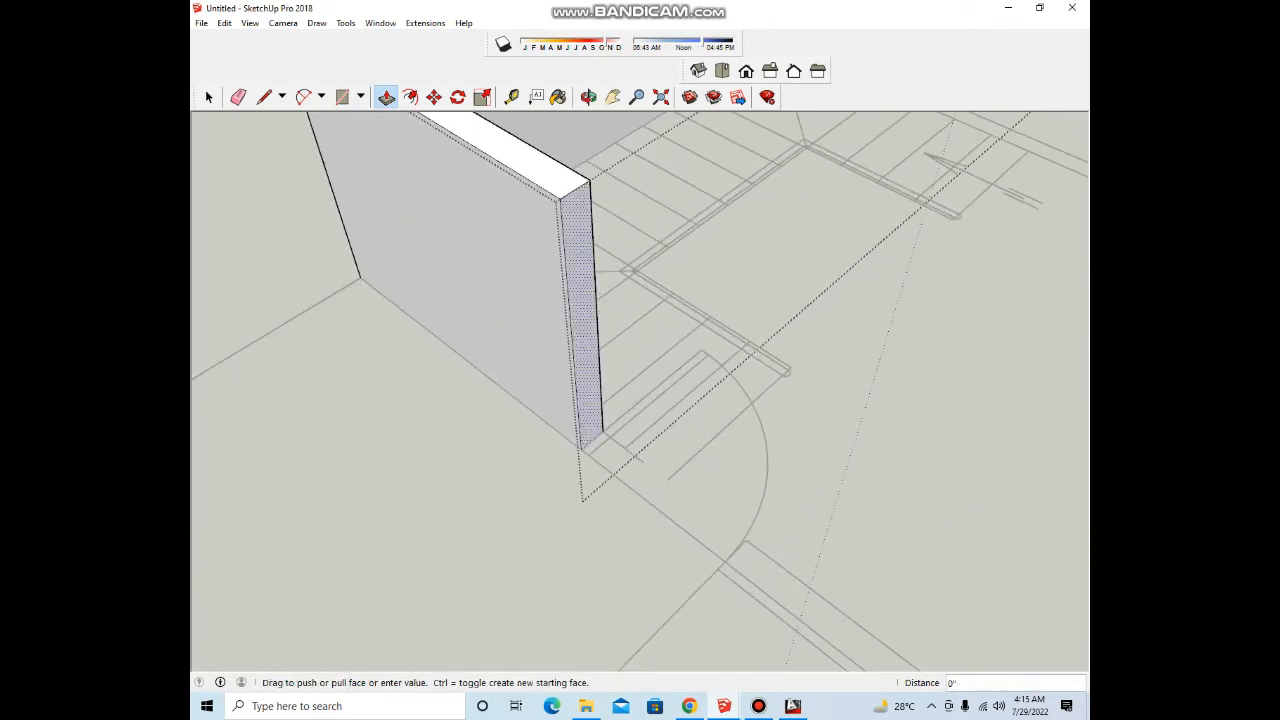
{"action": "left_click", "coordinate": [725, 562]}
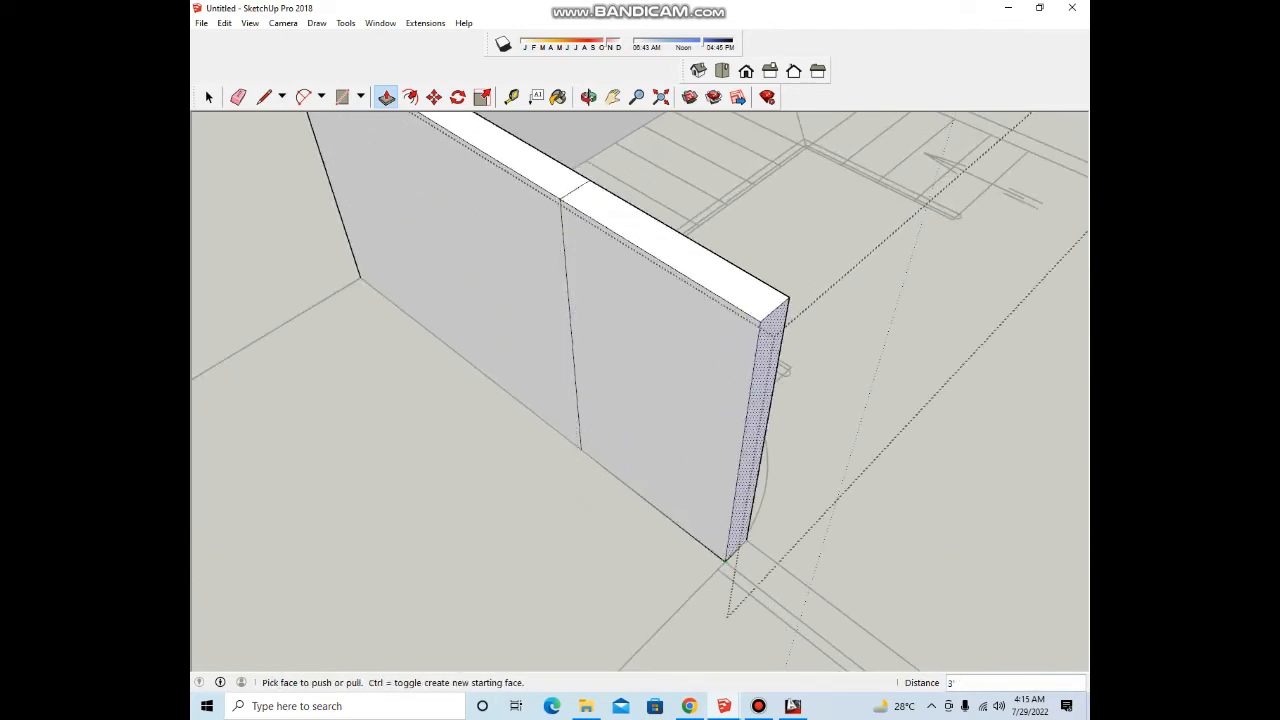
{"action": "scroll", "coordinate": [608, 472], "scroll_direction": "down", "scroll_amount": 3}
{"action": "scroll", "coordinate": [682, 515], "scroll_direction": "up", "scroll_amount": 2}
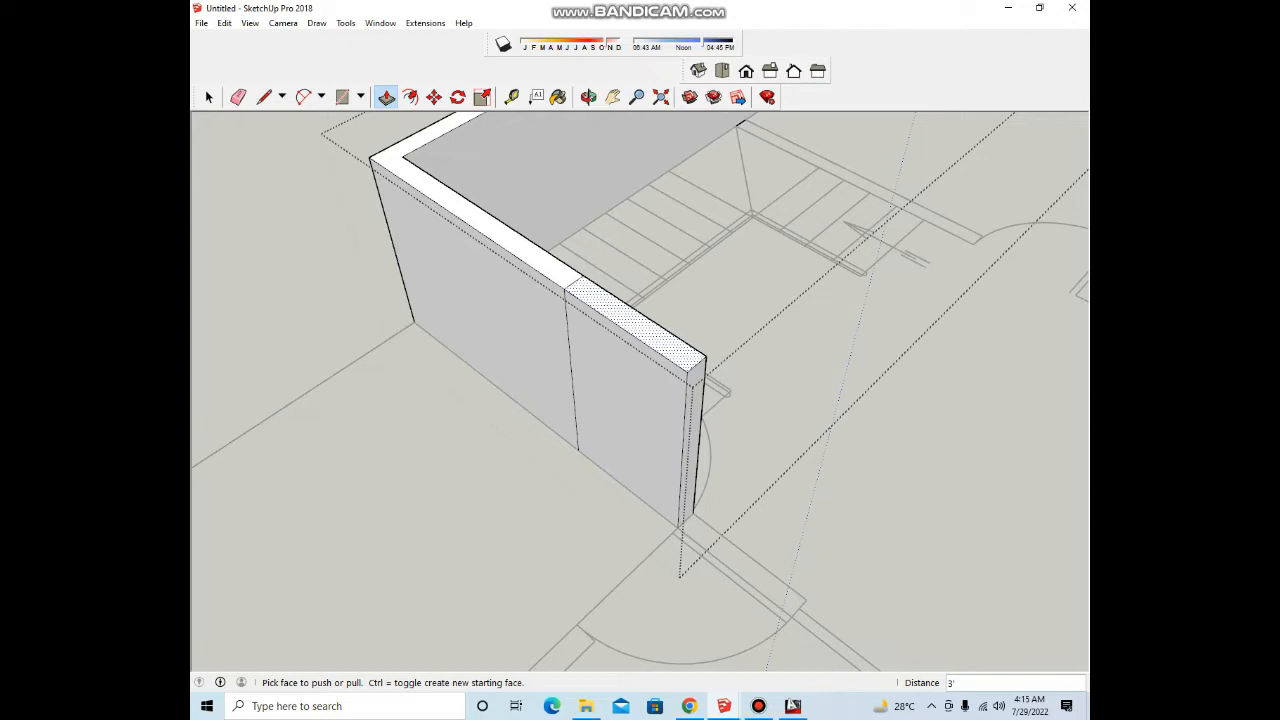
{"action": "scroll", "coordinate": [692, 465], "scroll_direction": "up", "scroll_amount": 1}
{"action": "left_click", "coordinate": [692, 465]}
{"action": "scroll", "coordinate": [745, 570], "scroll_direction": "down", "scroll_amount": 4}
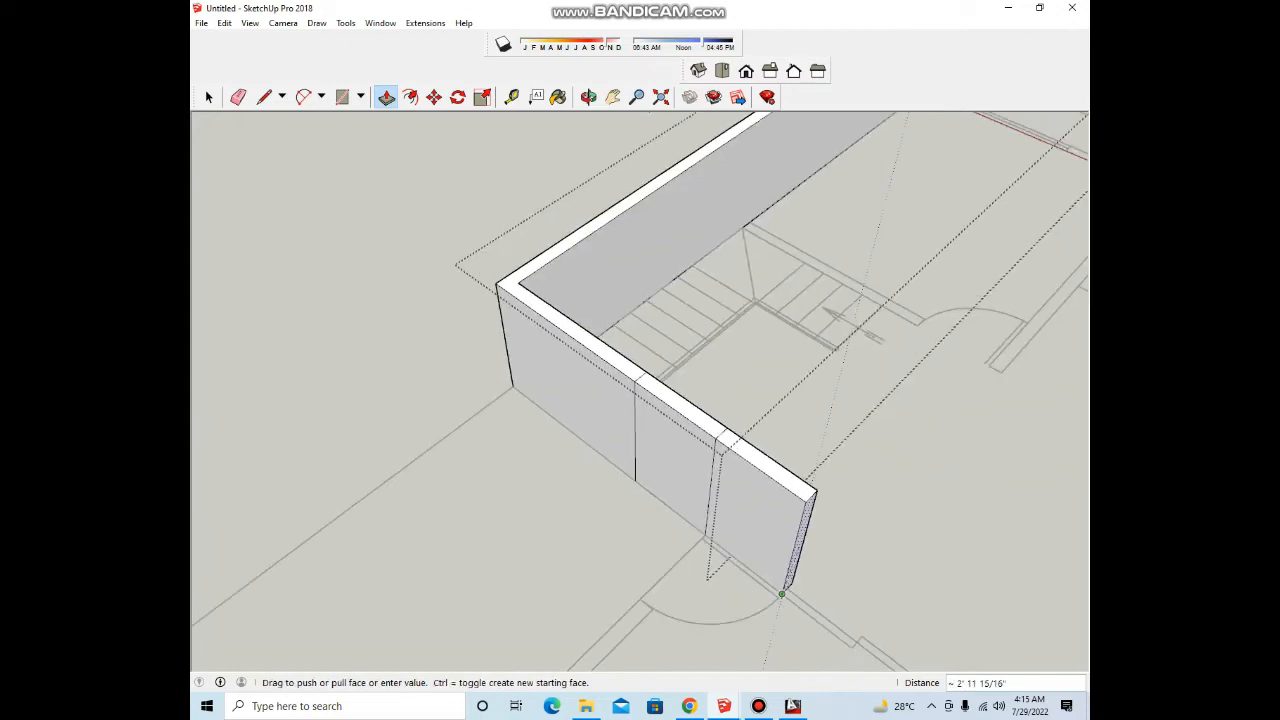
{"action": "scroll", "coordinate": [782, 594], "scroll_direction": "up", "scroll_amount": 1}
{"action": "left_click", "coordinate": [782, 594]}
Step: Push the wall section spanning the entrance doorway back by its 6" thickness to open the doorway
{"action": "scroll", "coordinate": [735, 532], "scroll_direction": "up", "scroll_amount": 4}
{"action": "left_click", "coordinate": [665, 462]}
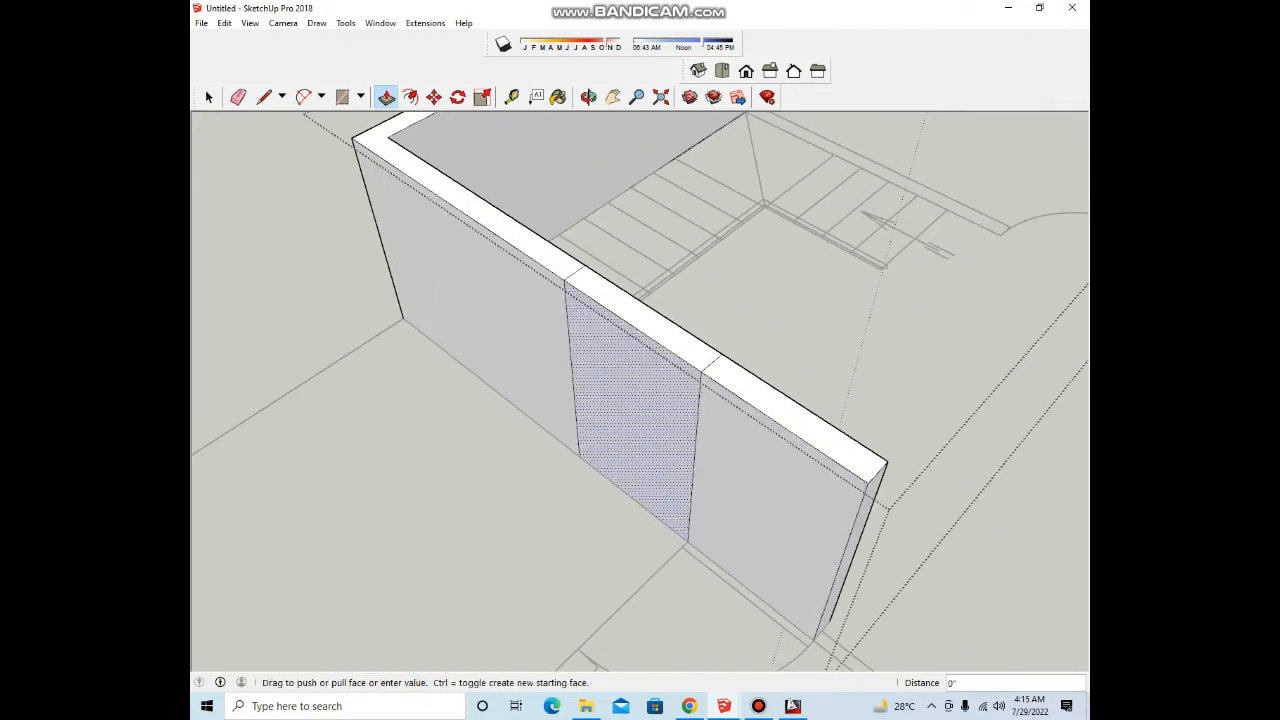
{"action": "left_click", "coordinate": [624, 336]}
{"action": "scroll", "coordinate": [590, 352], "scroll_direction": "down", "scroll_amount": 5}
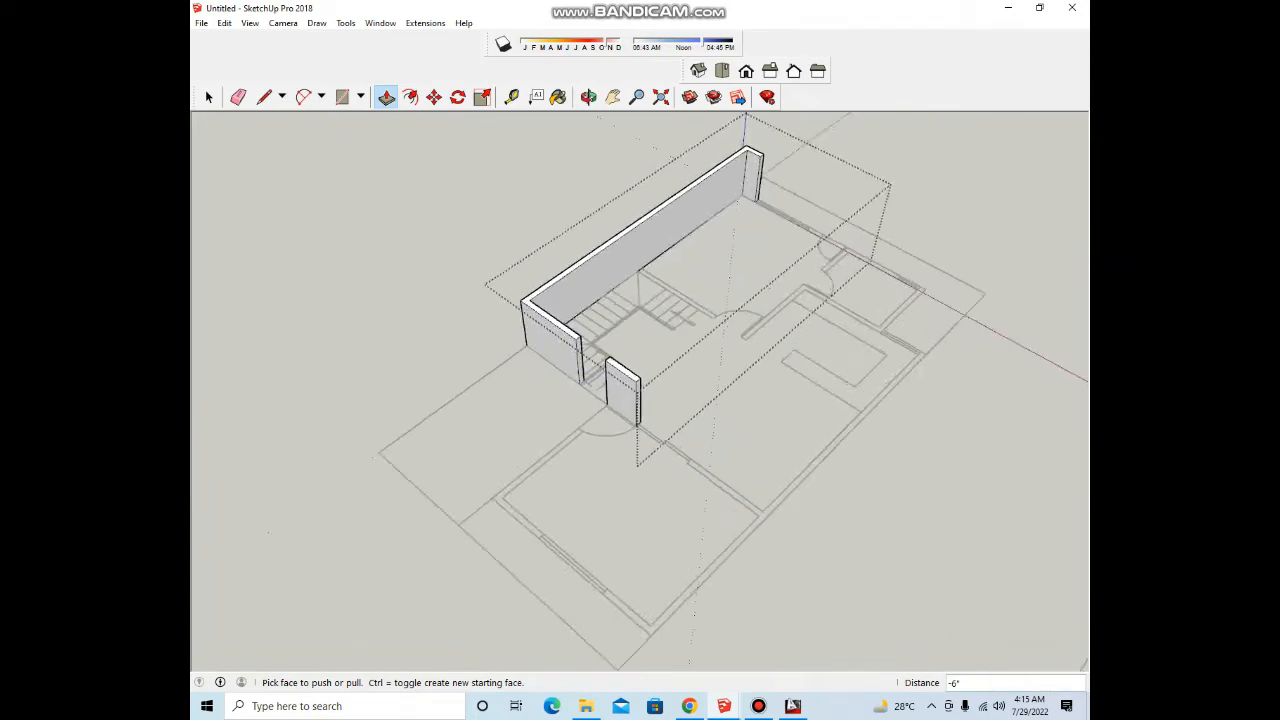
Step: Extend the wall across the sliding door opening and pull another section up to the opposite side wall
{"action": "scroll", "coordinate": [661, 462], "scroll_direction": "up", "scroll_amount": 3}
{"action": "scroll", "coordinate": [680, 470], "scroll_direction": "down", "scroll_amount": 1}
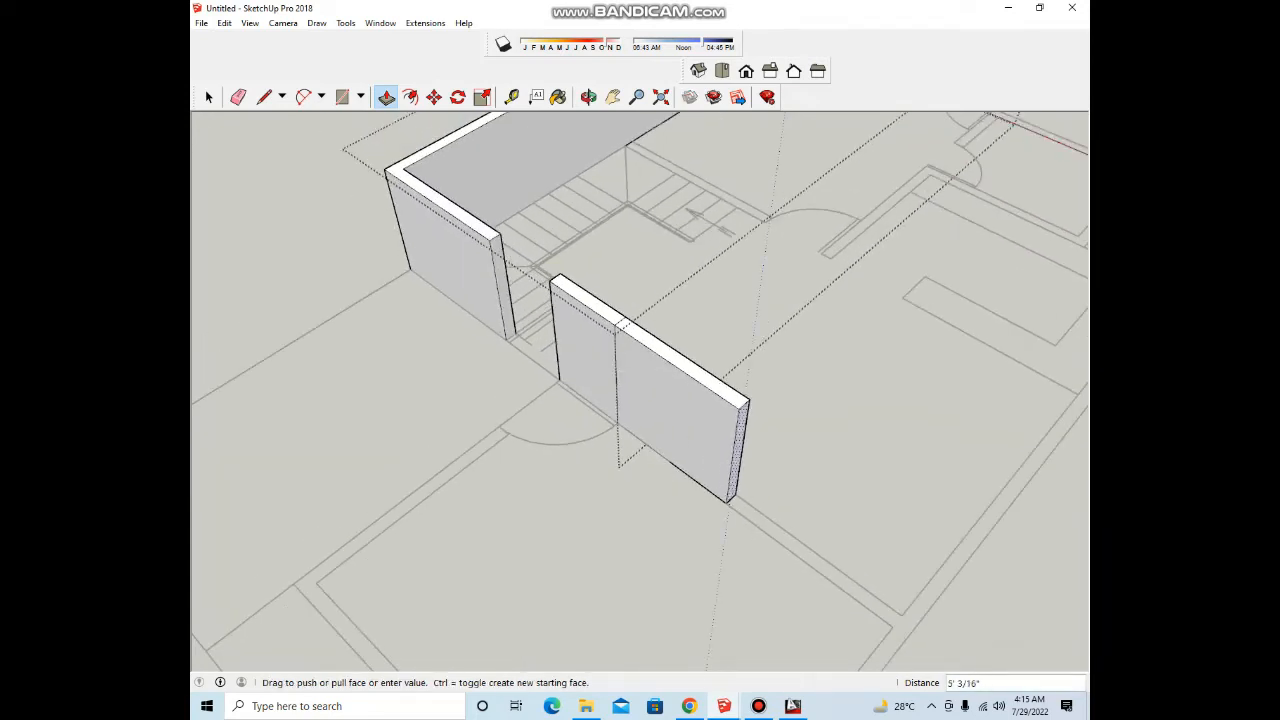
{"action": "left_click", "coordinate": [726, 502]}
{"action": "left_click", "coordinate": [737, 465]}
{"action": "scroll", "coordinate": [862, 585], "scroll_direction": "down", "scroll_amount": 2}
{"action": "scroll", "coordinate": [860, 600], "scroll_direction": "up", "scroll_amount": 1}
{"action": "left_click", "coordinate": [857, 603]}
Step: Push the section spanning the sliding door opening back by the 6" wall thickness to cut the gap
{"action": "scroll", "coordinate": [702, 435], "scroll_direction": "up", "scroll_amount": 2}
{"action": "left_click", "coordinate": [702, 435]}
{"action": "left_click", "coordinate": [695, 420]}
{"action": "scroll", "coordinate": [690, 419], "scroll_direction": "down", "scroll_amount": 2}
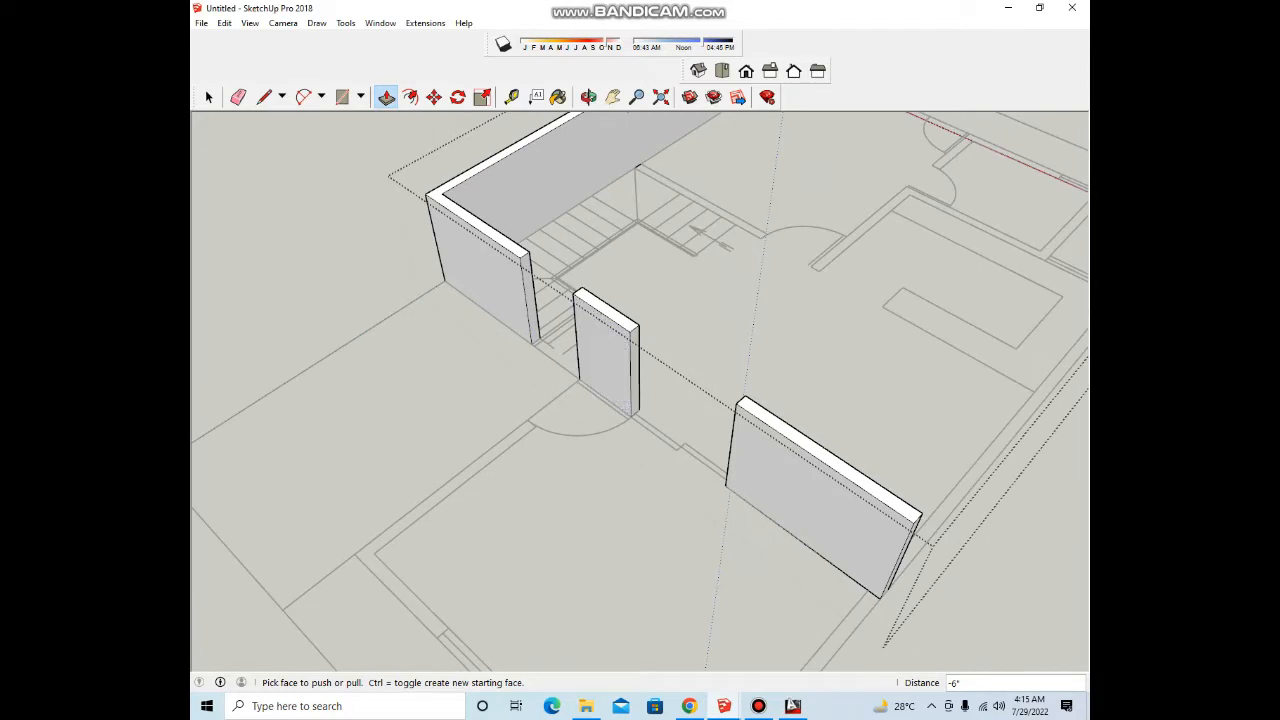
Step: Draw a rectangle over the front room's wall segment beside the window and extrude it to the existing wall height
{"action": "scroll", "coordinate": [588, 345], "scroll_direction": "down", "scroll_amount": 3}
{"action": "middle_click_drag", "start_coordinate": [588, 347], "coordinate": [672, 362]}
{"action": "scroll", "coordinate": [565, 405], "scroll_direction": "up", "scroll_amount": 4}
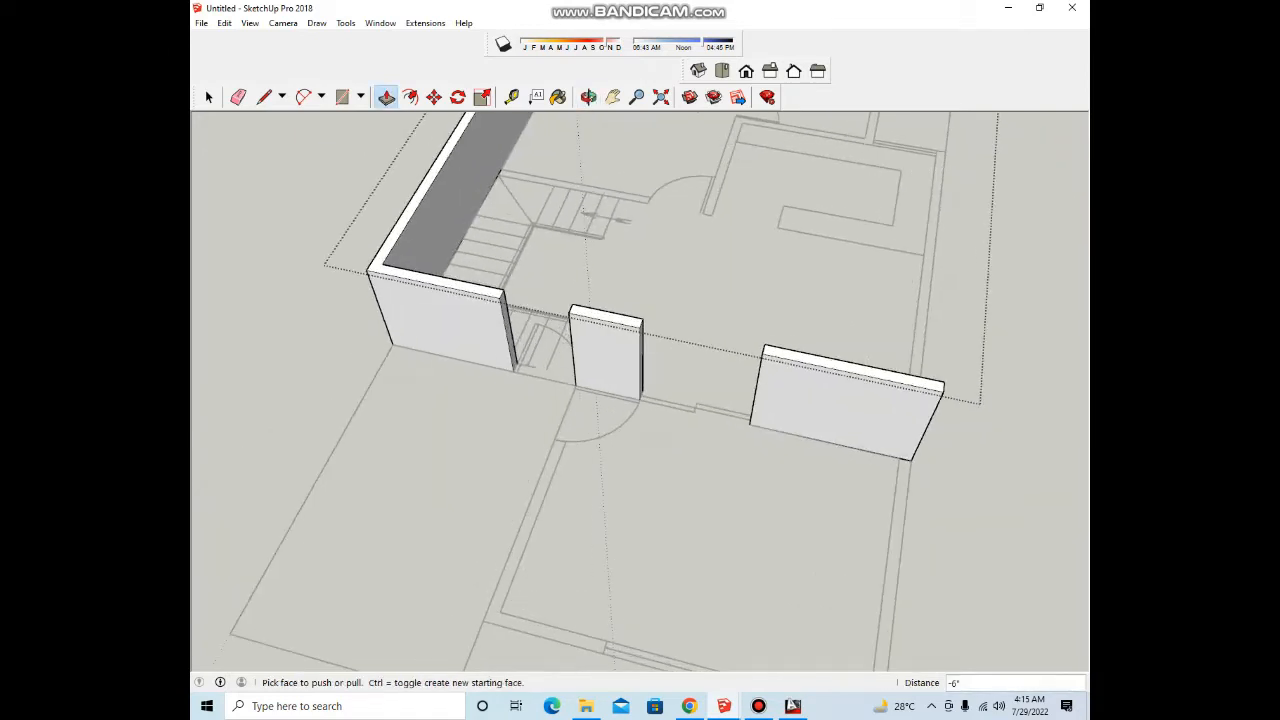
{"action": "key", "text": "r"}
{"action": "scroll", "coordinate": [586, 335], "scroll_direction": "up", "scroll_amount": 1}
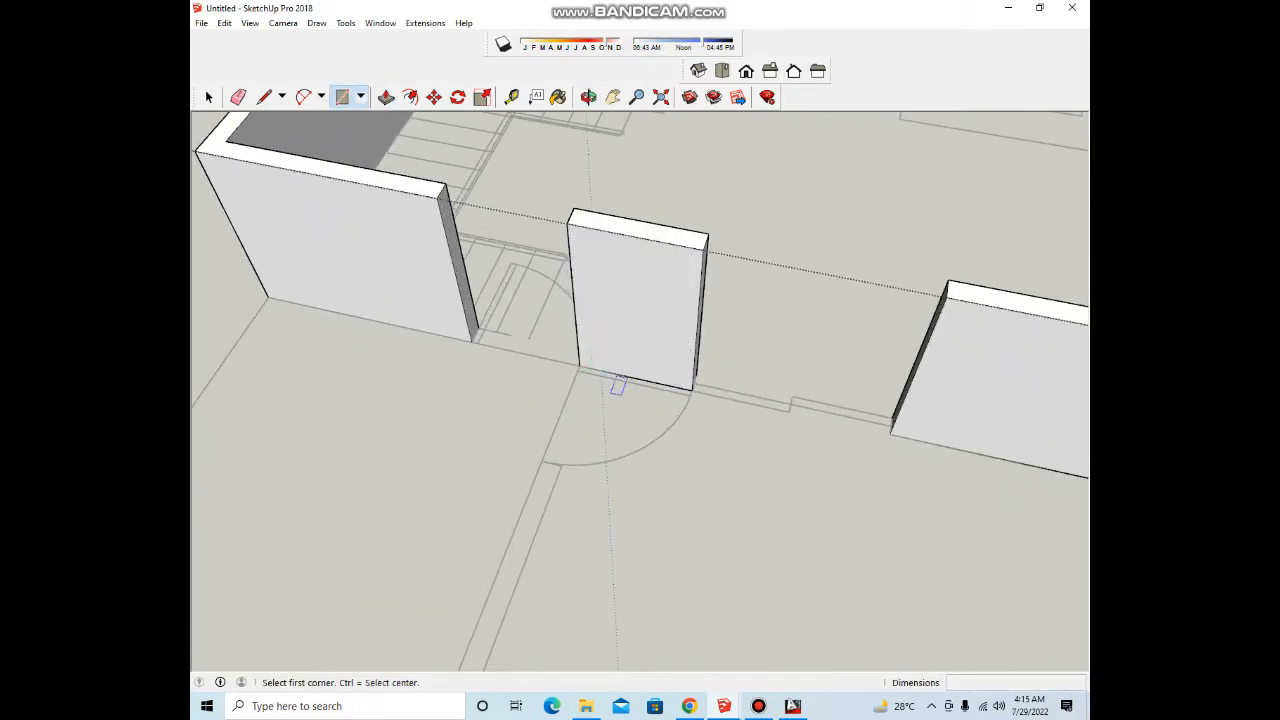
{"action": "scroll", "coordinate": [618, 386], "scroll_direction": "down", "scroll_amount": 4}
{"action": "scroll", "coordinate": [527, 514], "scroll_direction": "up", "scroll_amount": 2}
{"action": "left_click", "coordinate": [641, 540]}
{"action": "middle_click_drag", "start_coordinate": [641, 540], "coordinate": [586, 477]}
{"action": "key", "text": "p"}
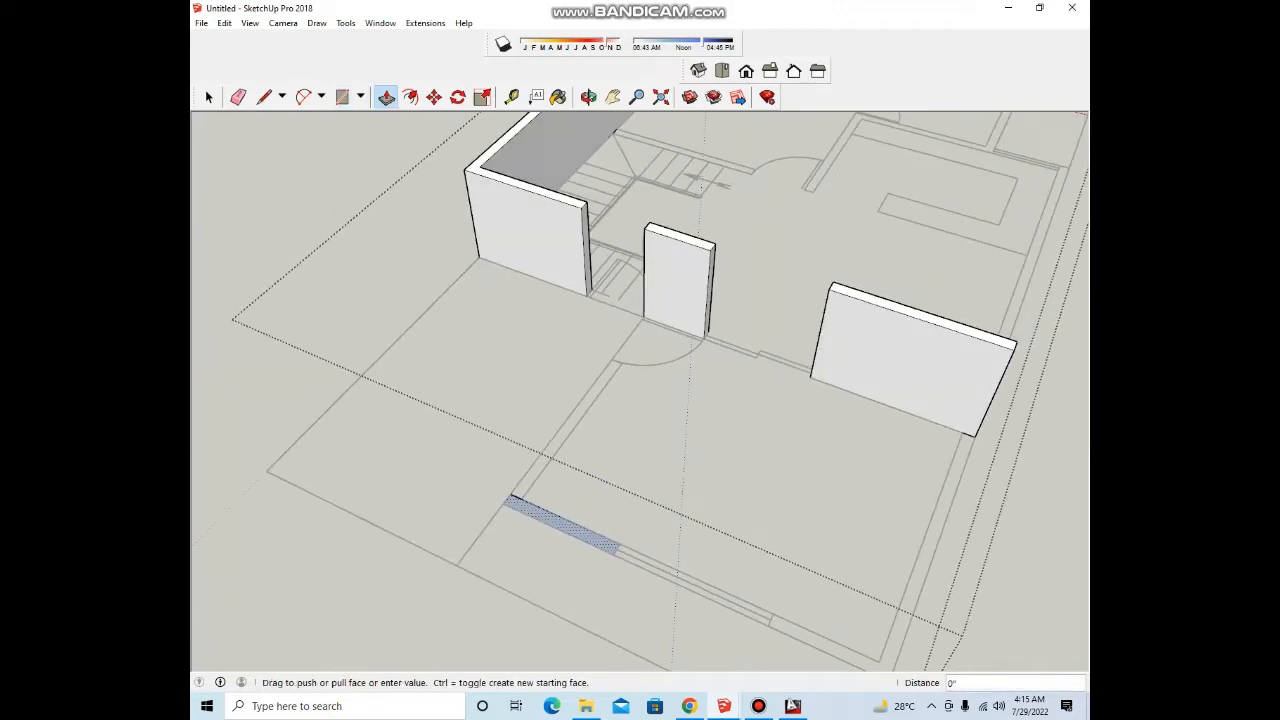
{"action": "left_click", "coordinate": [847, 293]}
Step: Draw a 5' by 6" rectangle at the front wall segment's outer end and extrude it 8' along the parking-side wall
{"action": "middle_click_drag", "start_coordinate": [847, 293], "coordinate": [560, 370]}
{"action": "key", "text": "r"}
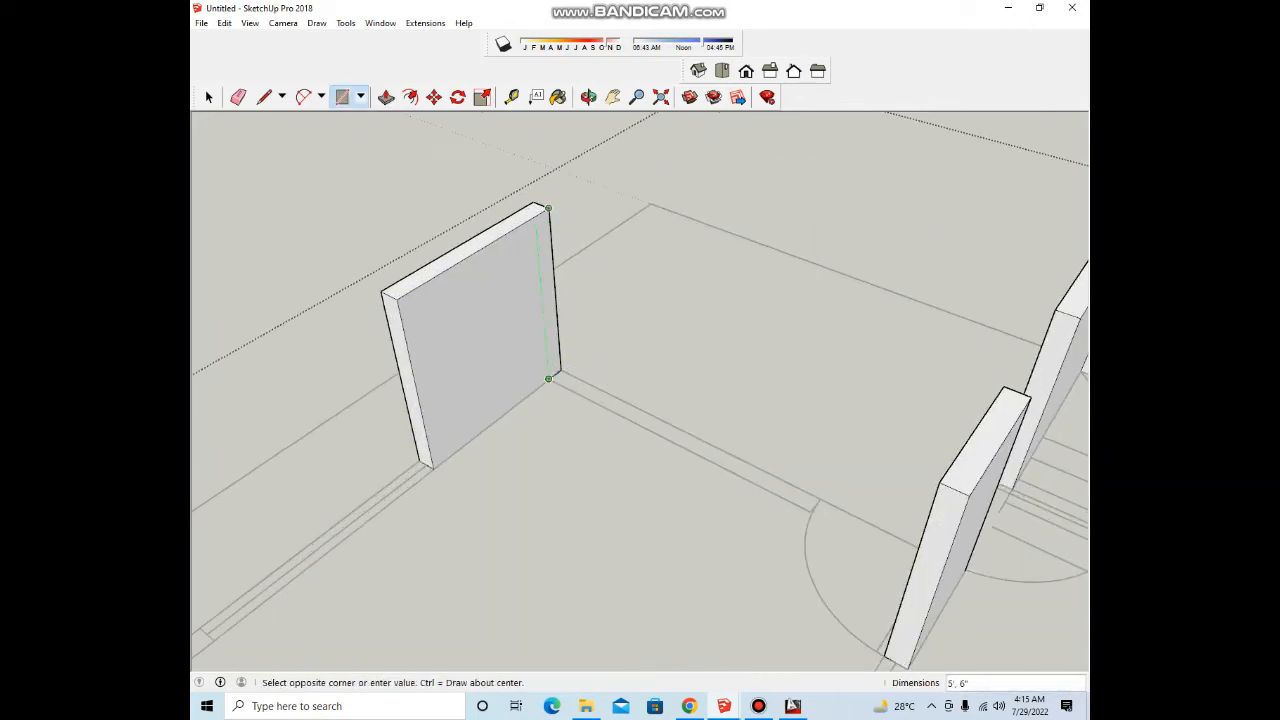
{"action": "key", "text": "p"}
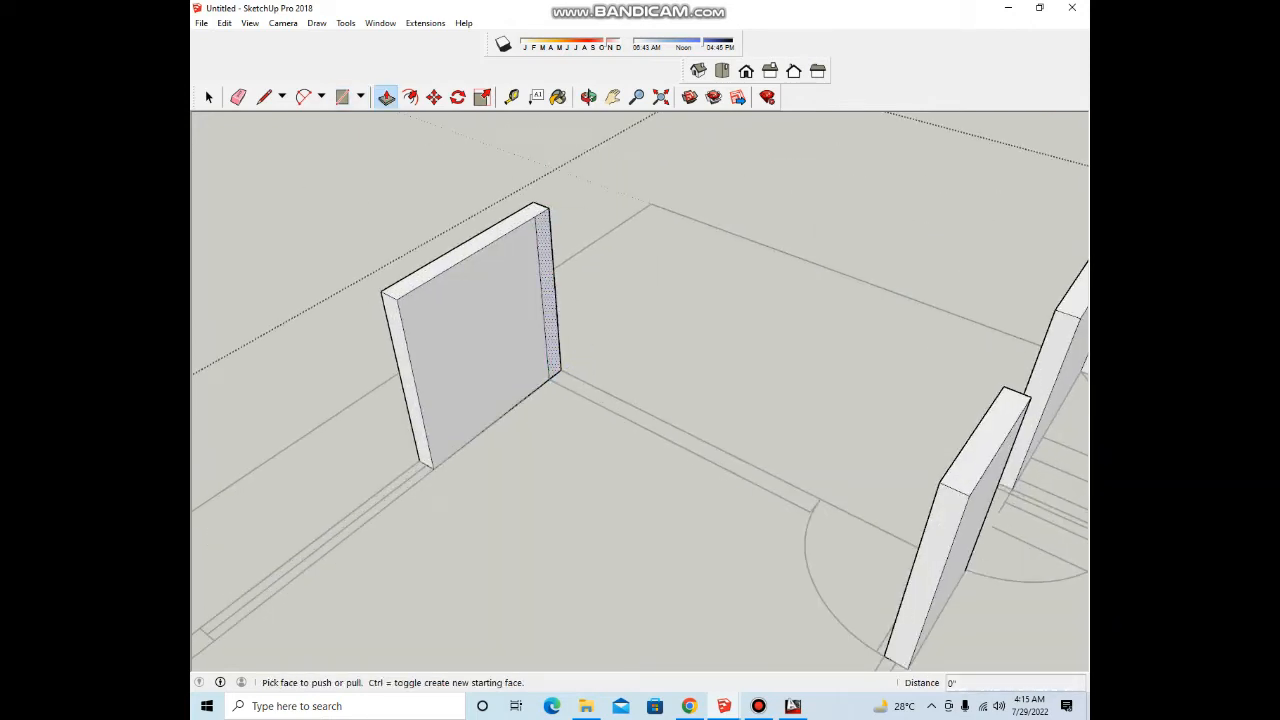
{"action": "left_click", "coordinate": [550, 310]}
{"action": "left_click", "coordinate": [813, 508]}
{"action": "scroll", "coordinate": [738, 450], "scroll_direction": "down", "scroll_amount": 2}
Step: Extend the front room's wall across the window opening and pull another section to the far plan corner
{"action": "scroll", "coordinate": [693, 408], "scroll_direction": "down", "scroll_amount": 5}
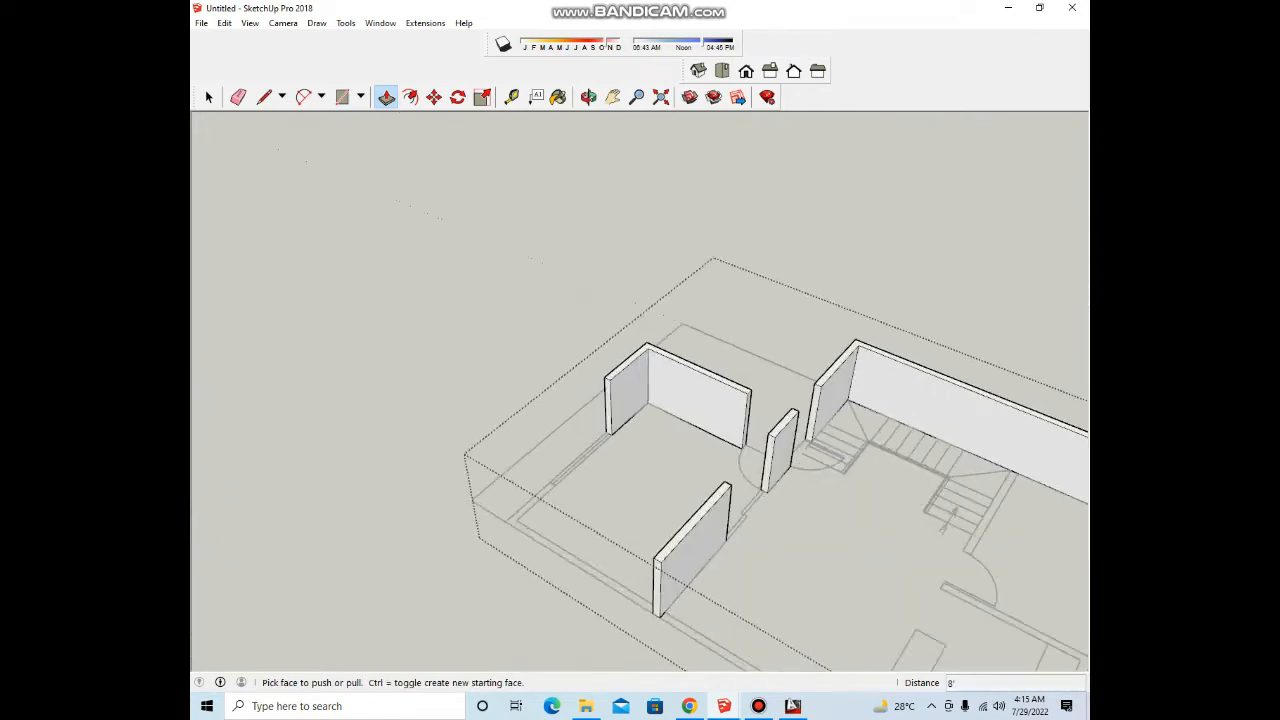
{"action": "scroll", "coordinate": [605, 430], "scroll_direction": "up", "scroll_amount": 6}
{"action": "left_click", "coordinate": [621, 375]}
{"action": "scroll", "coordinate": [580, 456], "scroll_direction": "down", "scroll_amount": 2}
{"action": "left_click", "coordinate": [465, 554]}
{"action": "scroll", "coordinate": [550, 428], "scroll_direction": "down", "scroll_amount": 5}
{"action": "scroll", "coordinate": [520, 486], "scroll_direction": "up", "scroll_amount": 5}
{"action": "scroll", "coordinate": [505, 405], "scroll_direction": "up", "scroll_amount": 3}
{"action": "left_click", "coordinate": [505, 410]}
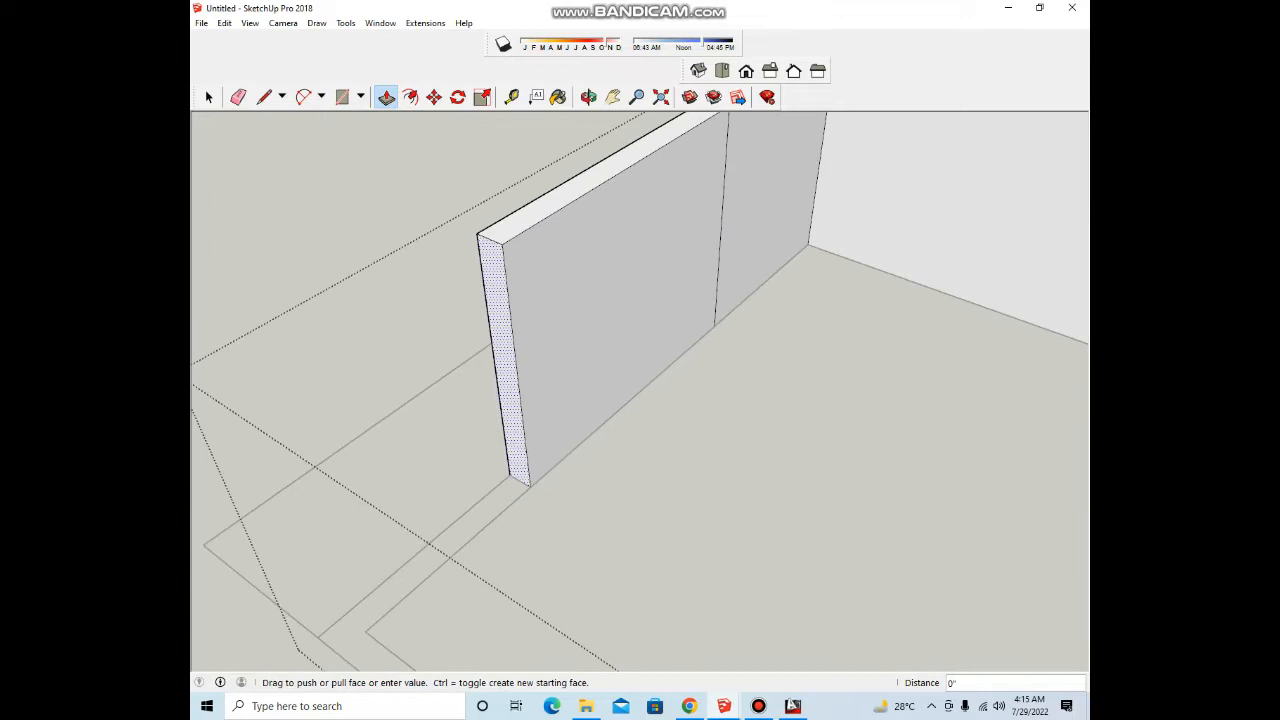
{"action": "left_click", "coordinate": [277, 515]}
Step: Push the section spanning the front room's window back by the 6" wall thickness to open the gap
{"action": "left_click", "coordinate": [600, 345]}
{"action": "left_click", "coordinate": [482, 240]}
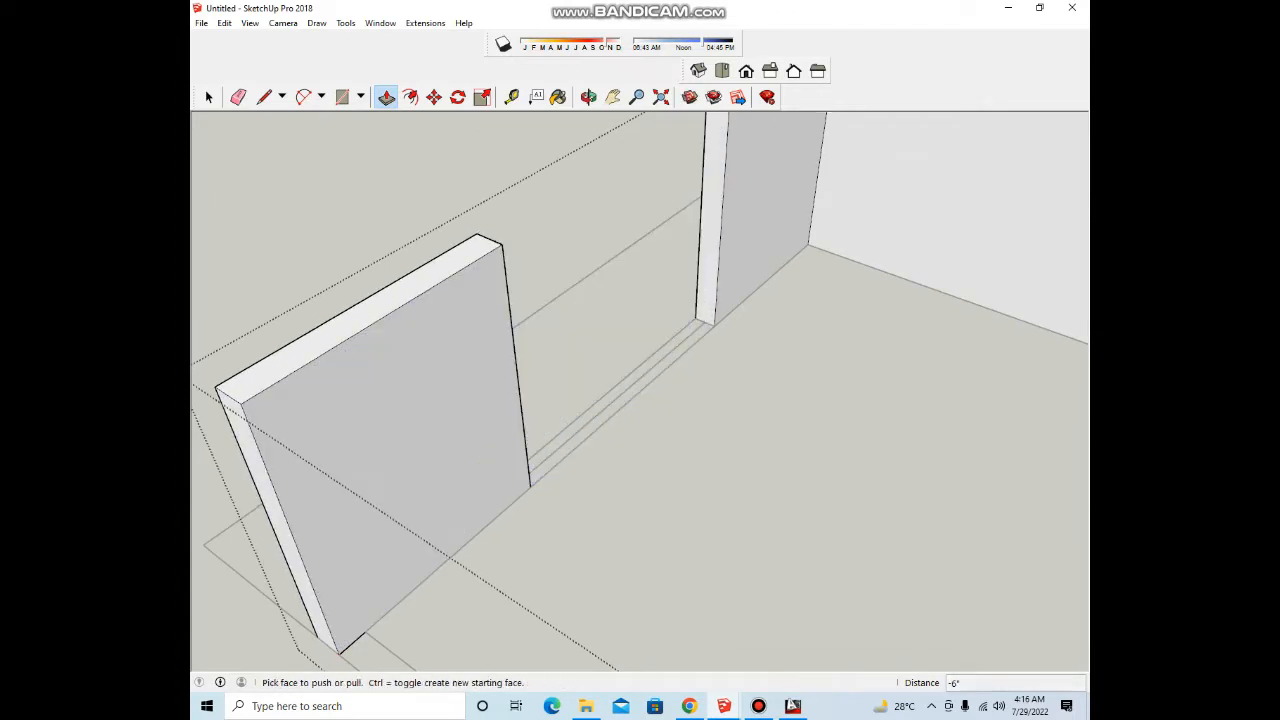
Step: Outline the wall thickness on the front wall's inner face at the far corner and extrude it to the wall dividing the rooms
{"action": "scroll", "coordinate": [492, 370], "scroll_direction": "down", "scroll_amount": 5}
{"action": "key", "text": "r"}
{"action": "scroll", "coordinate": [450, 458], "scroll_direction": "up", "scroll_amount": 4}
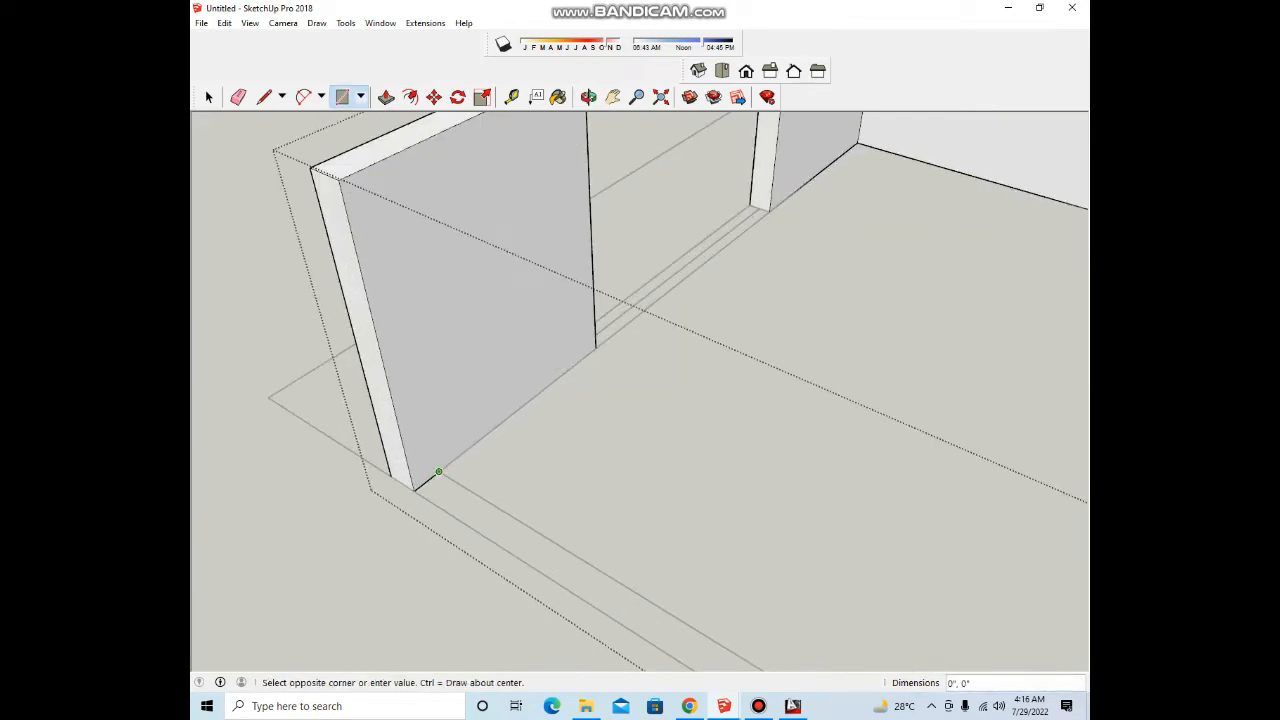
{"action": "key", "text": "p"}
{"action": "left_click", "coordinate": [363, 226]}
{"action": "scroll", "coordinate": [553, 296], "scroll_direction": "down", "scroll_amount": 5}
{"action": "scroll", "coordinate": [714, 371], "scroll_direction": "up", "scroll_amount": 2}
Step: Outline the wall thickness at the dividing wall's outer end and extrude it along the side boundary to the kitchen's rear window line
{"action": "middle_click_drag", "start_coordinate": [722, 440], "coordinate": [627, 484]}
{"action": "key", "text": "r"}
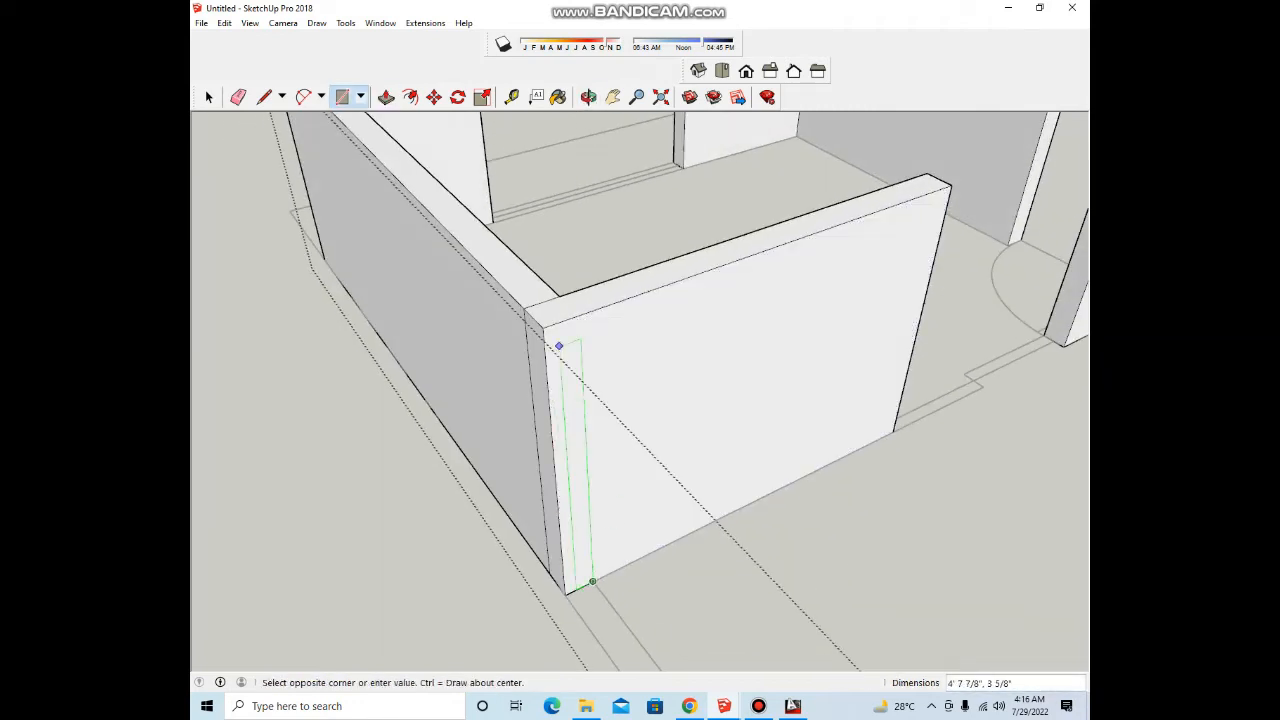
{"action": "key", "text": "p"}
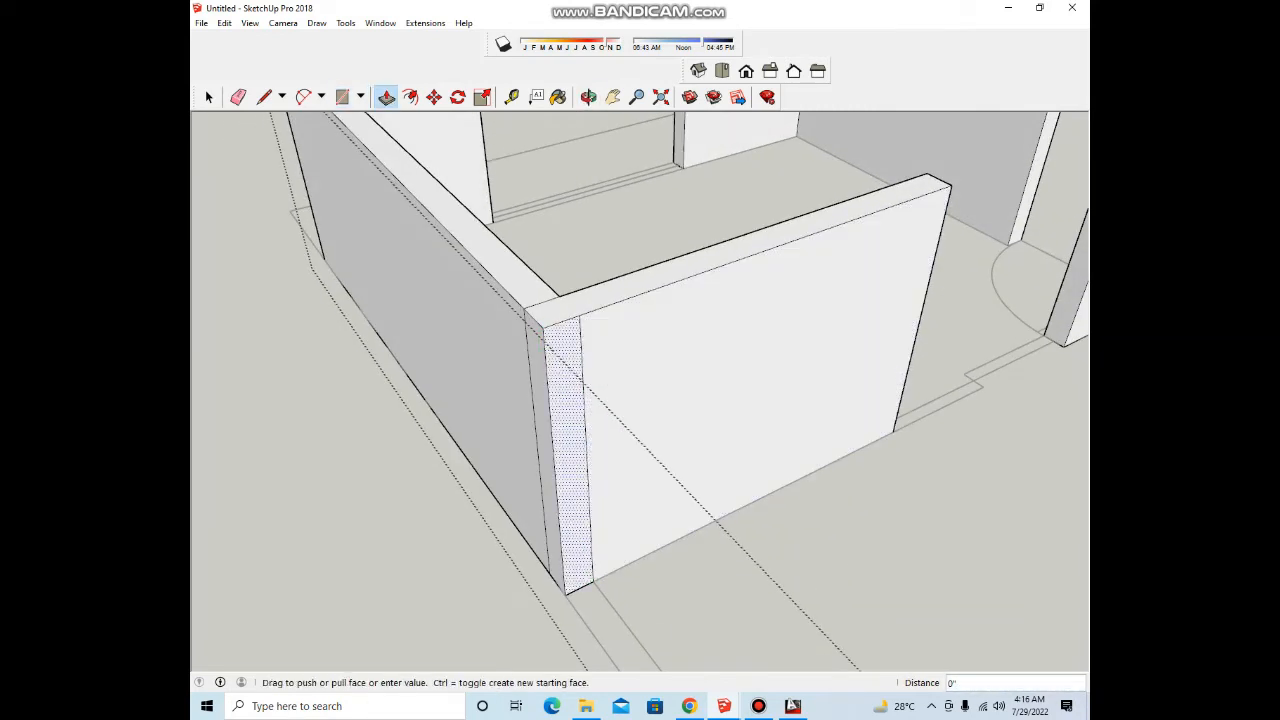
{"action": "scroll", "coordinate": [700, 420], "scroll_direction": "down", "scroll_amount": 8}
{"action": "scroll", "coordinate": [753, 441], "scroll_direction": "up", "scroll_amount": 3}
{"action": "scroll", "coordinate": [753, 441], "scroll_direction": "up", "scroll_amount": 5}
Step: Draw a 5' by 6" rectangle at the side wall's rear end and extrude it across the kitchen window opening
{"action": "middle_click_drag", "start_coordinate": [650, 425], "coordinate": [530, 405]}
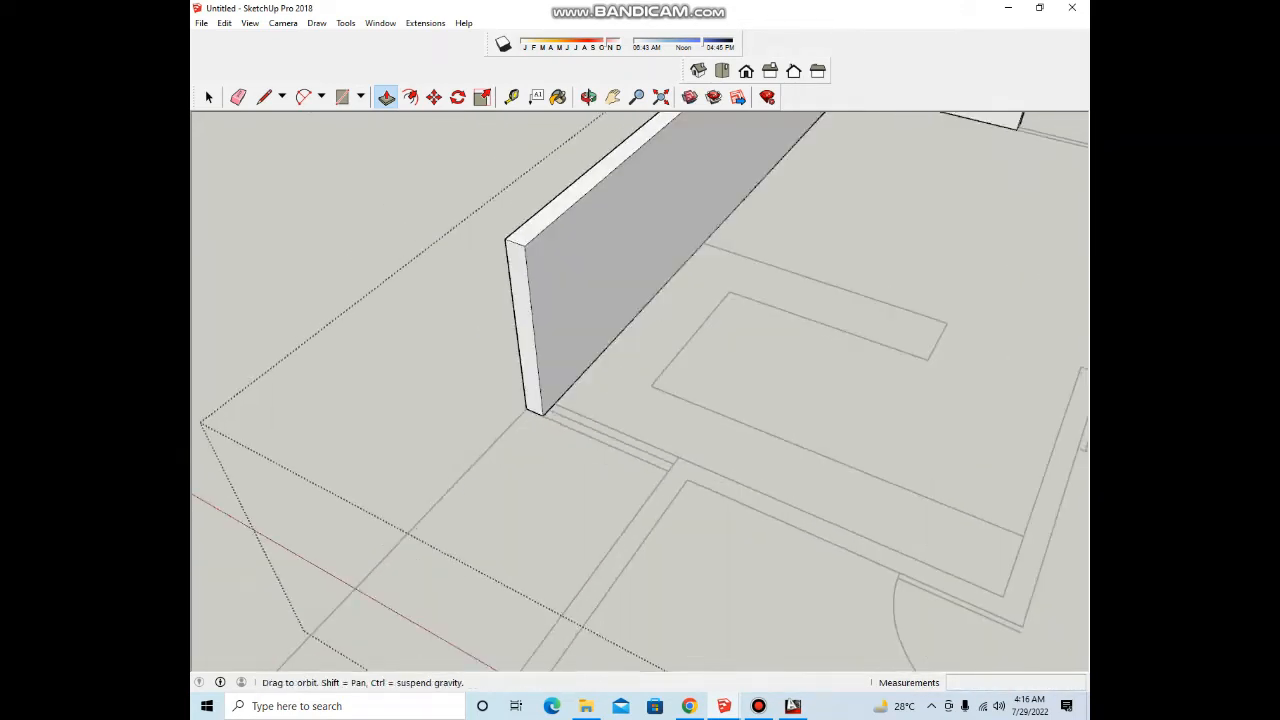
{"action": "scroll", "coordinate": [545, 405], "scroll_direction": "up", "scroll_amount": 3}
{"action": "key", "text": "r"}
{"action": "left_click", "coordinate": [585, 404]}
{"action": "scroll", "coordinate": [578, 340], "scroll_direction": "down", "scroll_amount": 2}
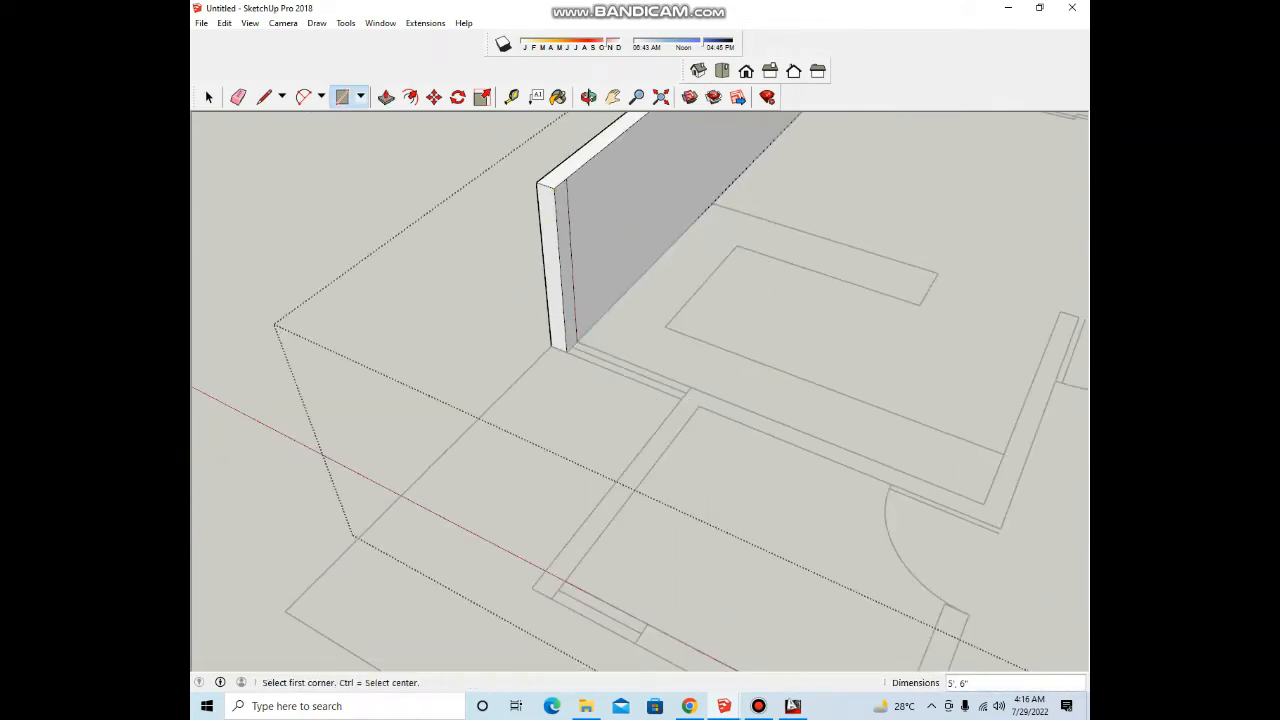
{"action": "middle_click_drag", "start_coordinate": [613, 298], "coordinate": [650, 305]}
{"action": "scroll", "coordinate": [657, 306], "scroll_direction": "up", "scroll_amount": 4}
{"action": "key", "text": "p"}
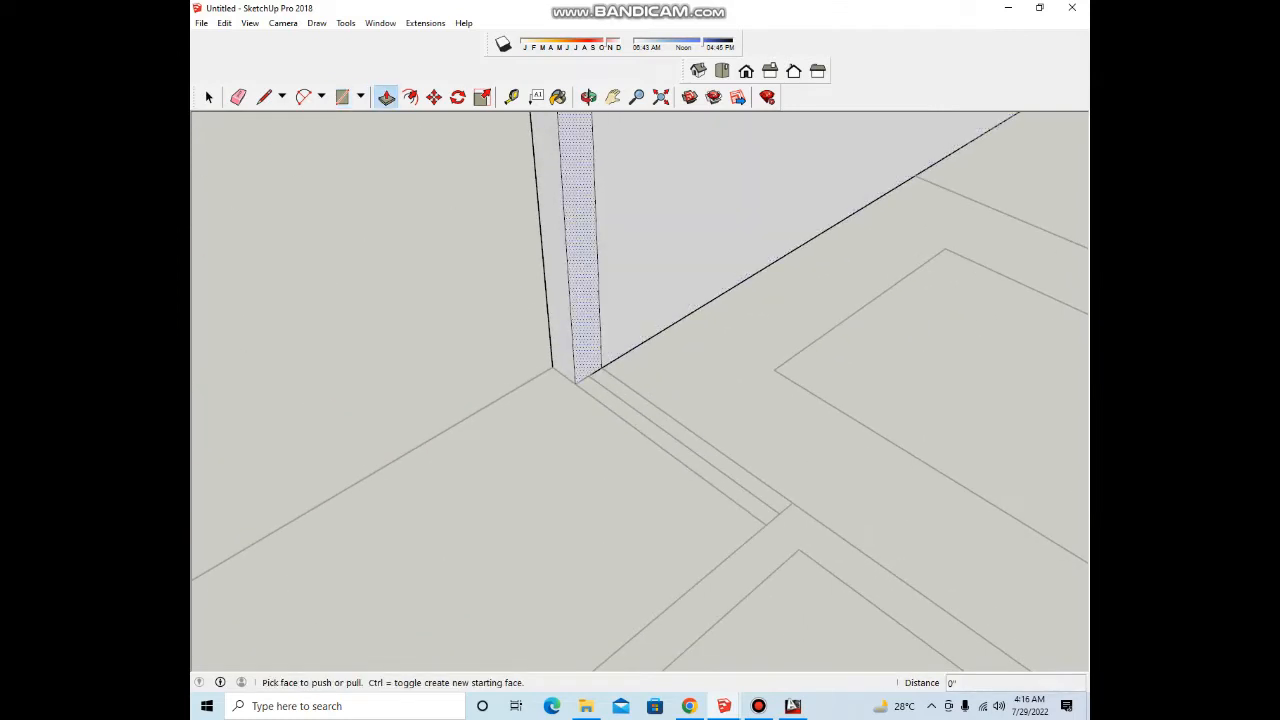
{"action": "left_click", "coordinate": [779, 514]}
Step: Extrude the rear wall past the kitchen window and along the small corner room to its door opening
{"action": "scroll", "coordinate": [764, 484], "scroll_direction": "down", "scroll_amount": 3}
{"action": "left_click", "coordinate": [775, 474]}
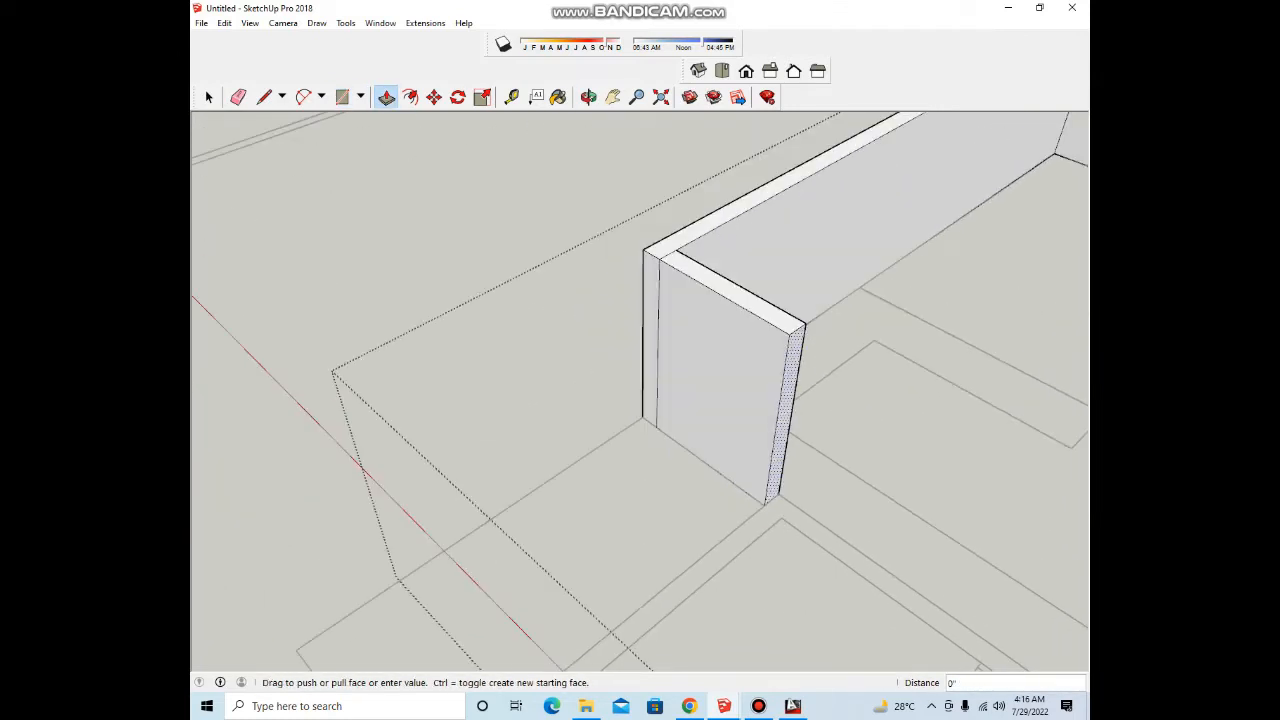
{"action": "scroll", "coordinate": [730, 440], "scroll_direction": "down", "scroll_amount": 5}
{"action": "scroll", "coordinate": [782, 468], "scroll_direction": "up", "scroll_amount": 4}
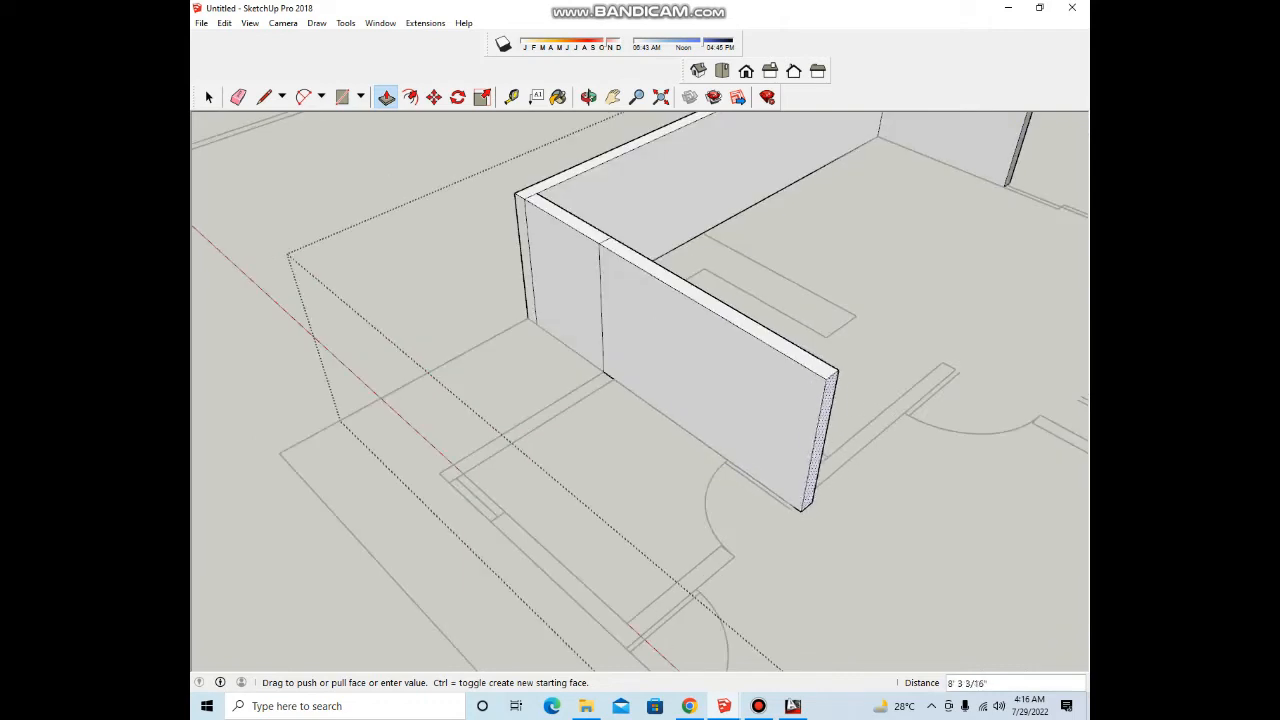
Step: Push the wall section spanning the kitchen's rear window back by the wall thickness to open the gap
{"action": "left_click", "coordinate": [565, 290]}
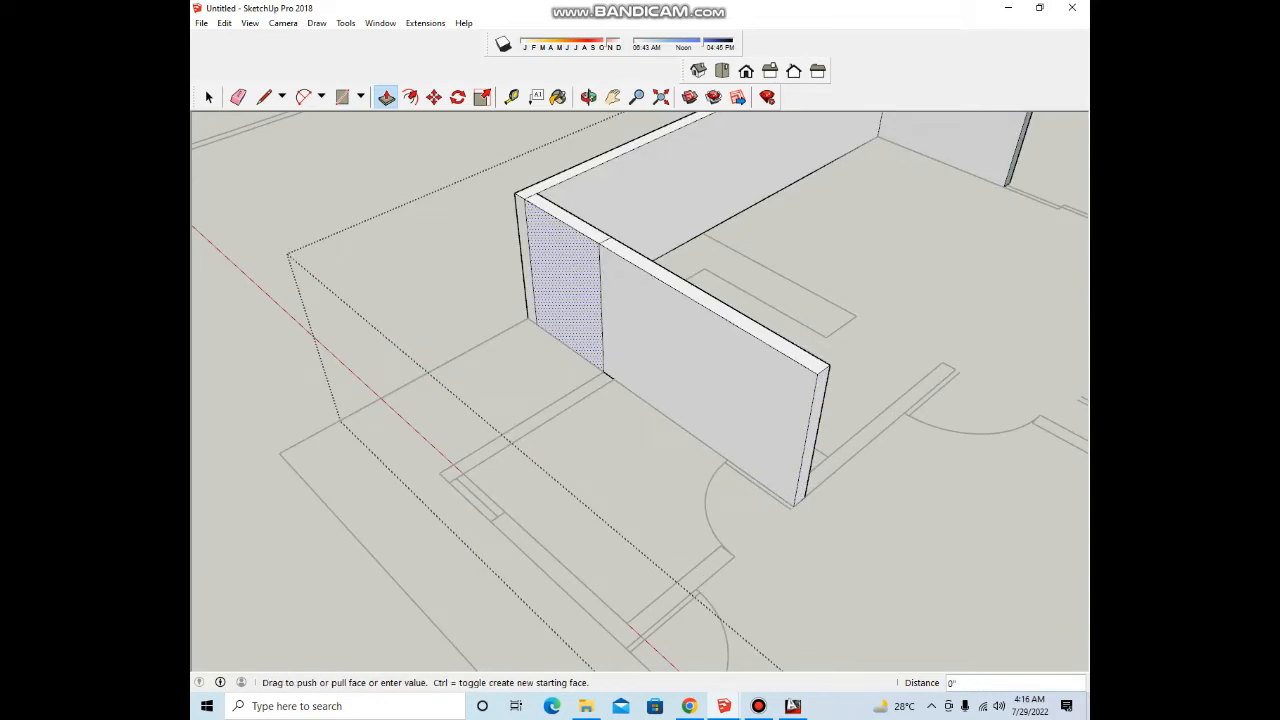
{"action": "left_click", "coordinate": [569, 297]}
{"action": "scroll", "coordinate": [569, 297], "scroll_direction": "down", "scroll_amount": 3}
{"action": "middle_click_drag", "start_coordinate": [569, 297], "coordinate": [612, 305]}
Step: Outline the wall thickness on the wall beside the kitchen window and extrude it 6' 6" to the corner room's outer corner
{"action": "key", "text": "r"}
{"action": "scroll", "coordinate": [579, 350], "scroll_direction": "up", "scroll_amount": 6}
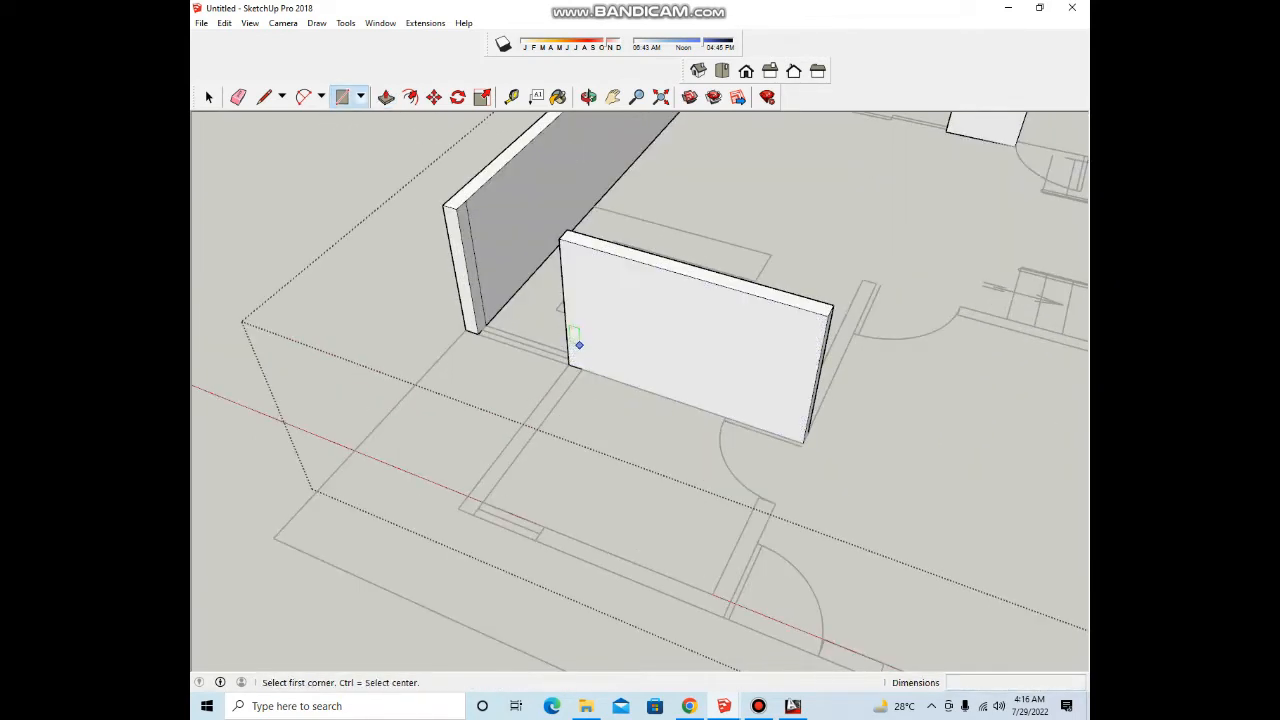
{"action": "left_click", "coordinate": [584, 379]}
{"action": "scroll", "coordinate": [578, 370], "scroll_direction": "down", "scroll_amount": 4}
{"action": "key", "text": "p"}
{"action": "left_click", "coordinate": [491, 466]}
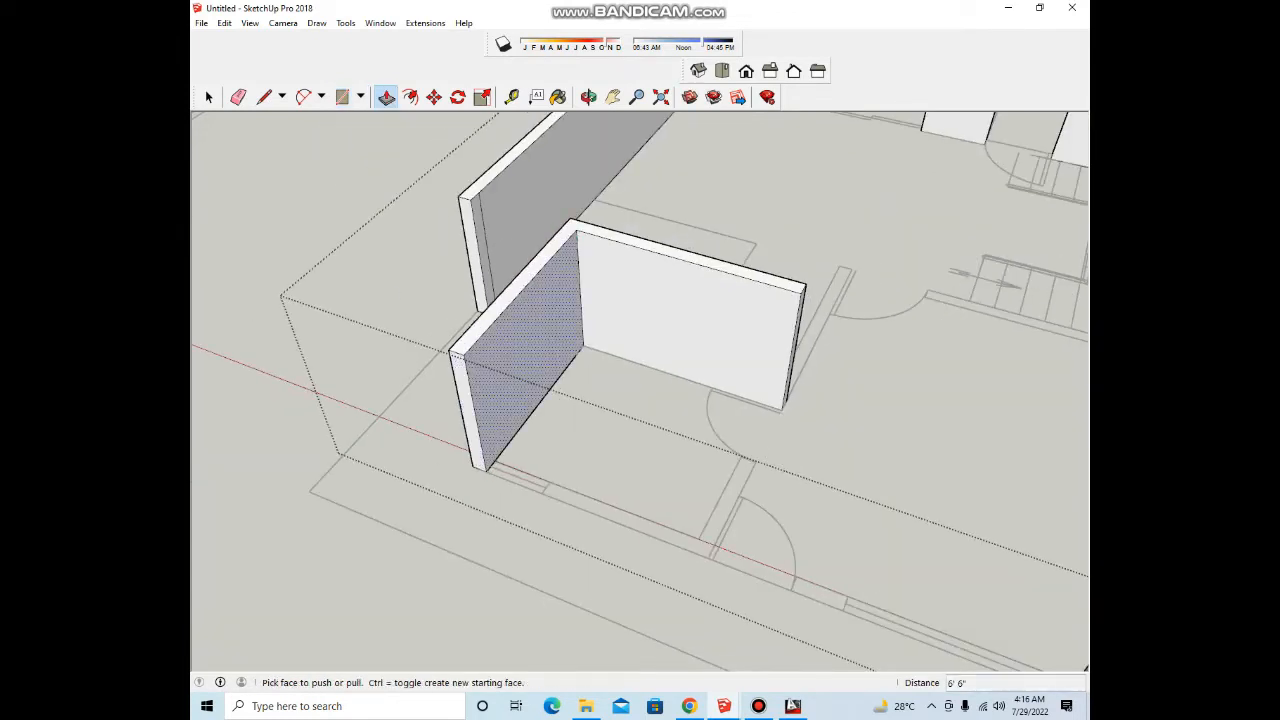
Step: Outline the wall thickness at that side wall's outer end and extrude it past the small window, then another 5' 6" to the room's far corner
{"action": "scroll", "coordinate": [492, 462], "scroll_direction": "up", "scroll_amount": 3}
{"action": "key", "text": "r"}
{"action": "middle_click_drag", "start_coordinate": [443, 297], "coordinate": [460, 320]}
{"action": "key", "text": "p"}
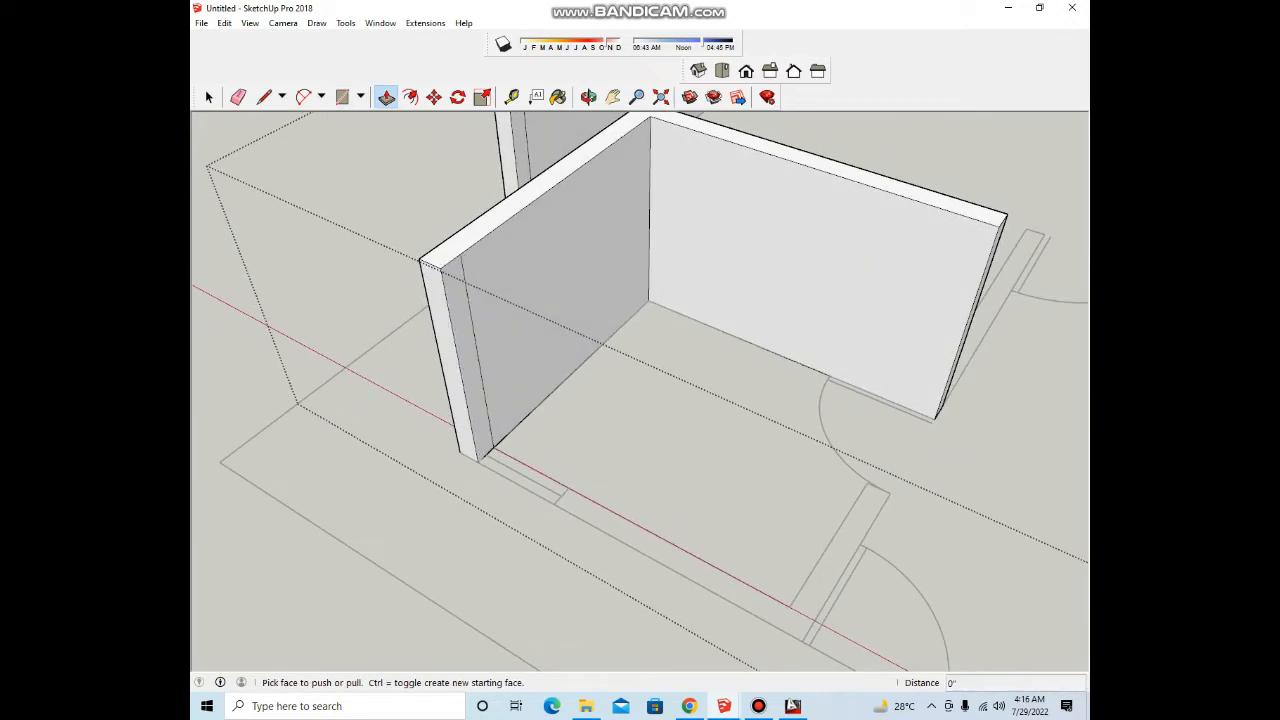
{"action": "left_click", "coordinate": [466, 360]}
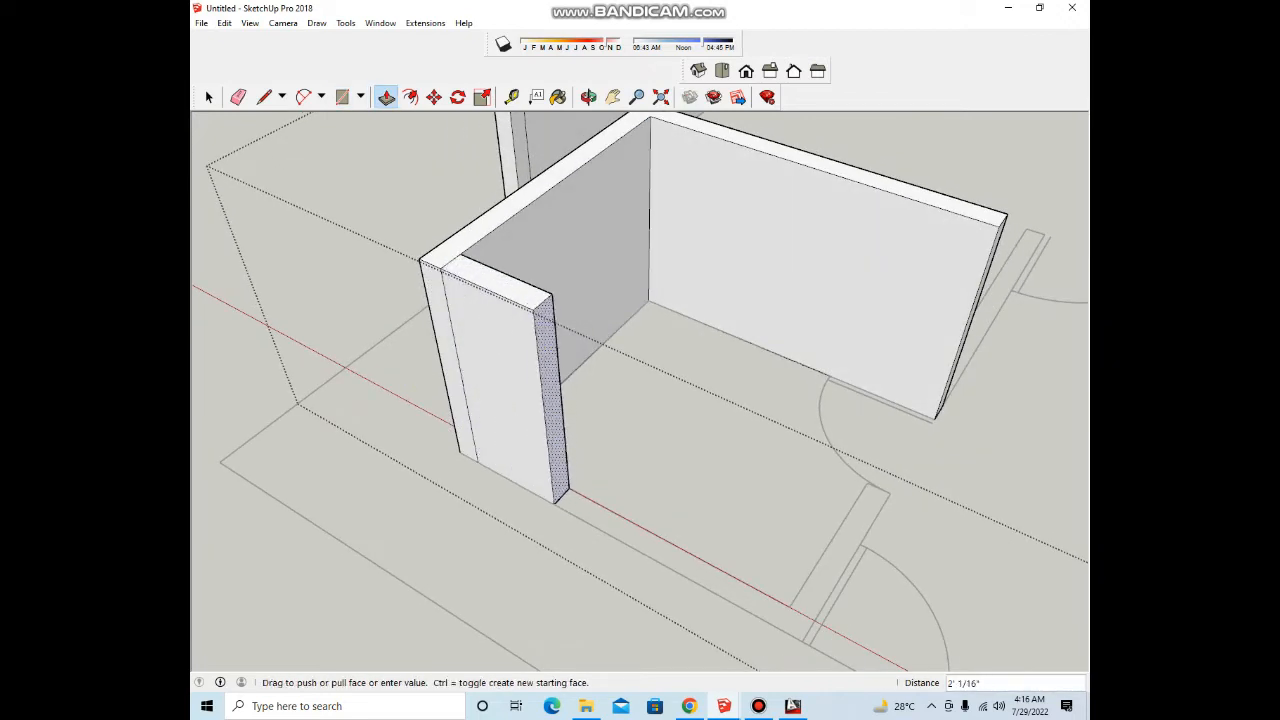
{"action": "scroll", "coordinate": [704, 510], "scroll_direction": "down", "scroll_amount": 5}
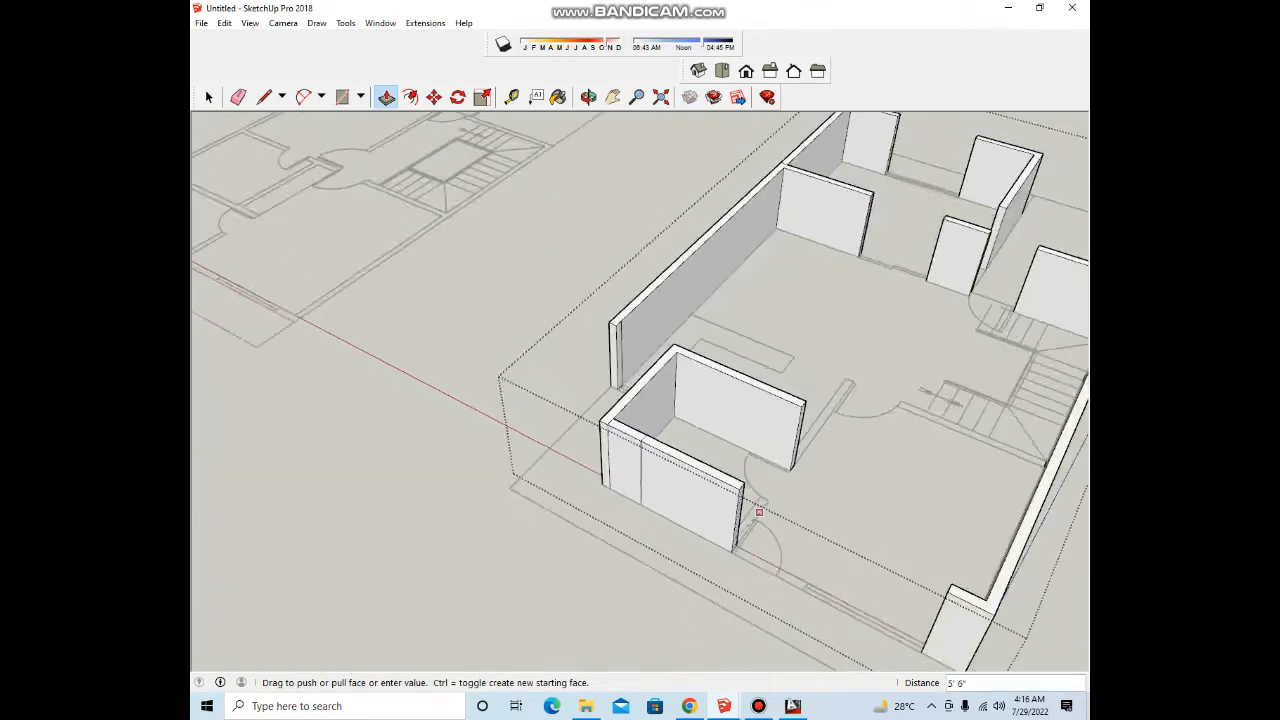
{"action": "scroll", "coordinate": [762, 506], "scroll_direction": "up", "scroll_amount": 2}
{"action": "scroll", "coordinate": [530, 447], "scroll_direction": "up", "scroll_amount": 5}
Step: Push the section spanning the corner room's window back by 6" to open the gap
{"action": "left_click", "coordinate": [580, 410]}
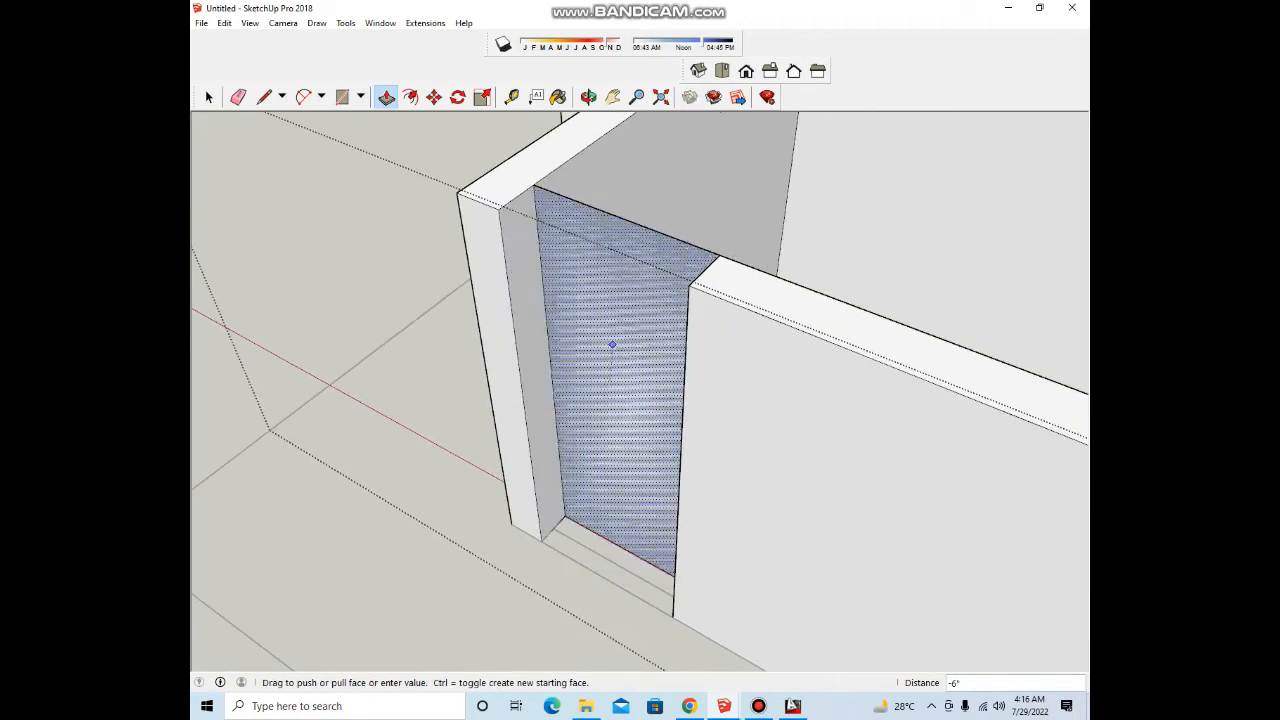
{"action": "left_click", "coordinate": [611, 345]}
{"action": "scroll", "coordinate": [565, 355], "scroll_direction": "down", "scroll_amount": 5}
{"action": "middle_click_drag", "start_coordinate": [650, 385], "coordinate": [510, 460]}
Step: Draw a 5' by 6" rectangle on the outer wall's inner face and extrude it 3' 6" to the corner room's door opening
{"action": "key", "text": "r"}
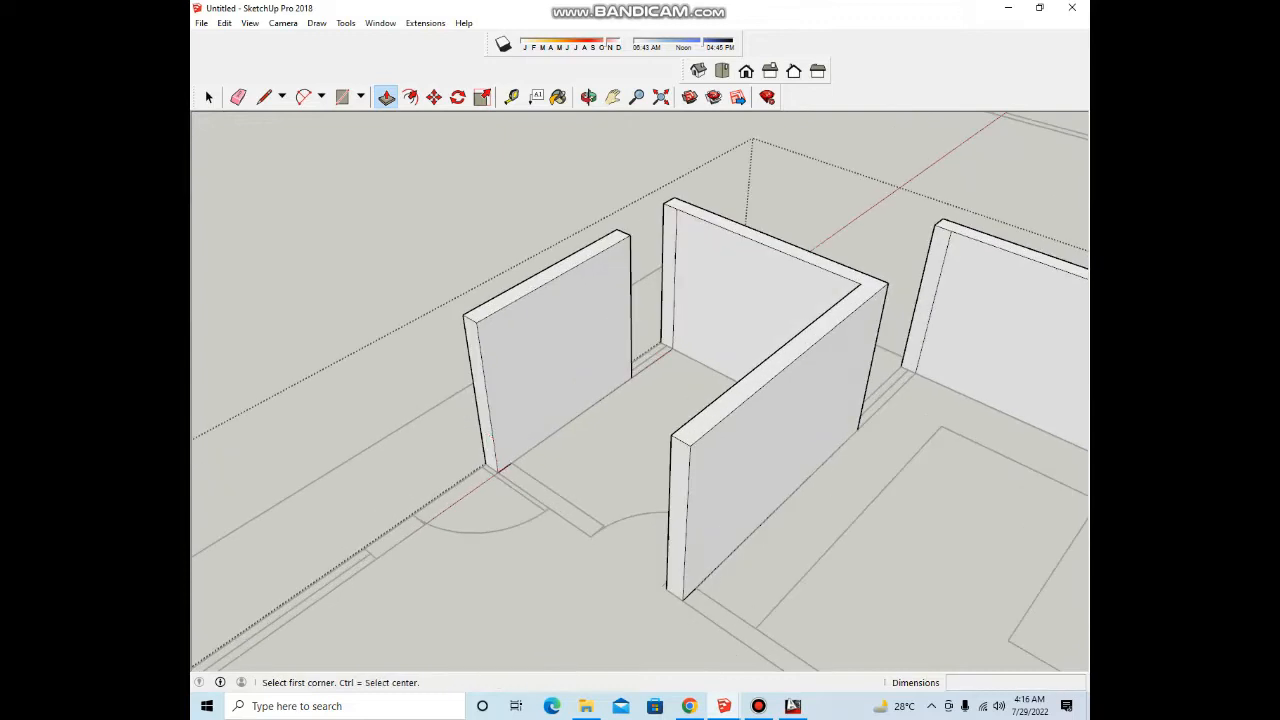
{"action": "scroll", "coordinate": [510, 462], "scroll_direction": "up", "scroll_amount": 3}
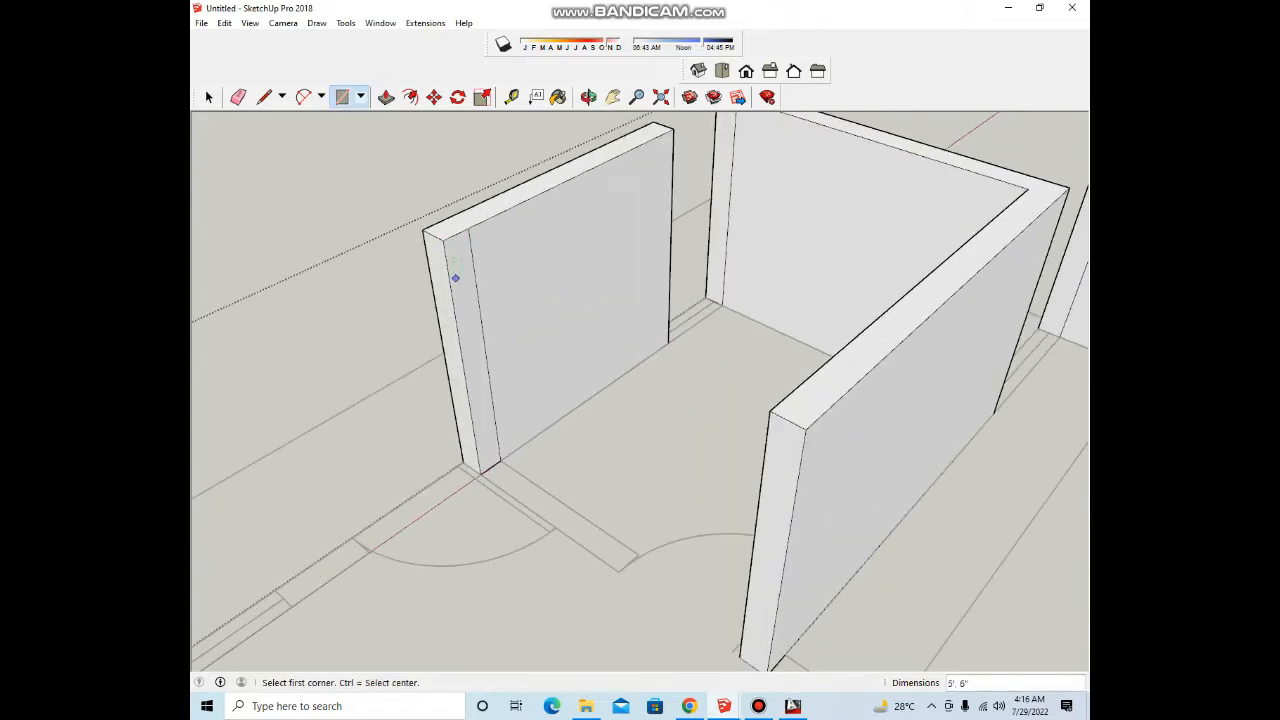
{"action": "scroll", "coordinate": [470, 335], "scroll_direction": "down", "scroll_amount": 3}
{"action": "key", "text": "p"}
{"action": "scroll", "coordinate": [474, 340], "scroll_direction": "up", "scroll_amount": 4}
{"action": "left_click", "coordinate": [474, 340]}
{"action": "left_click", "coordinate": [664, 598]}
{"action": "scroll", "coordinate": [618, 445], "scroll_direction": "down", "scroll_amount": 5}
{"action": "middle_click_drag", "start_coordinate": [602, 394], "coordinate": [685, 390]}
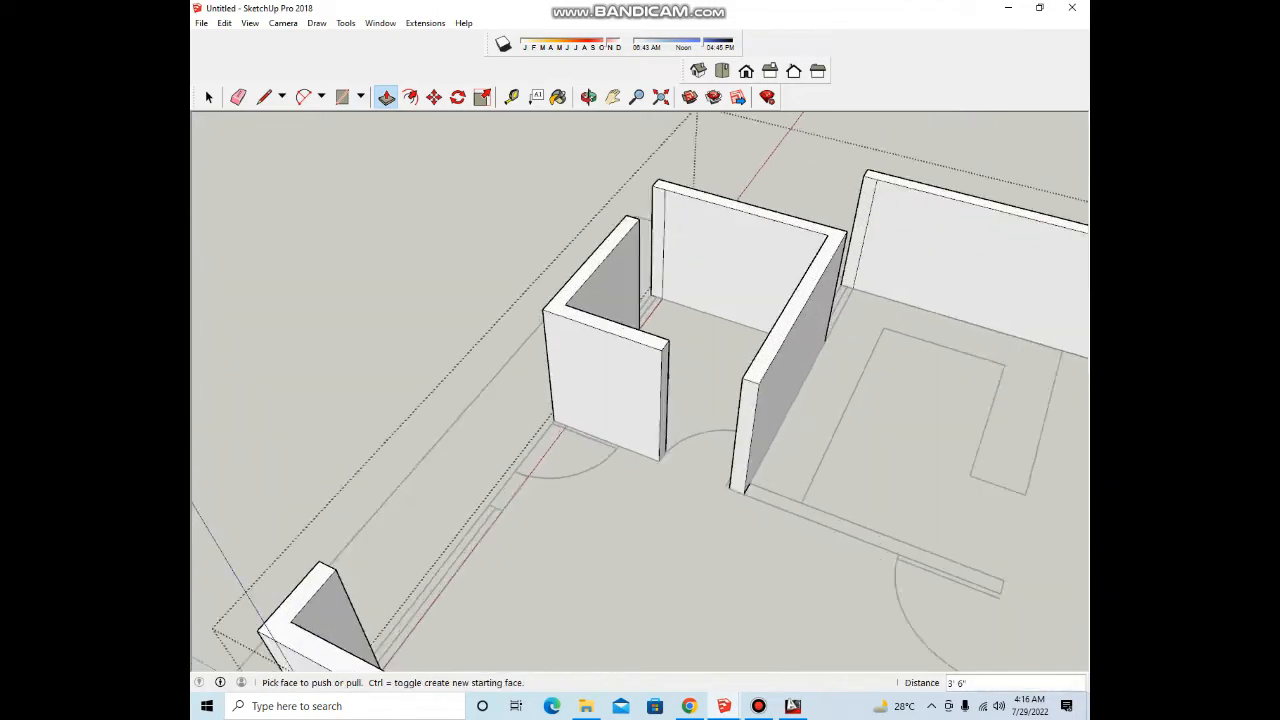
{"action": "key", "text": "r"}
{"action": "scroll", "coordinate": [546, 399], "scroll_direction": "up", "scroll_amount": 3}
{"action": "scroll", "coordinate": [571, 336], "scroll_direction": "down", "scroll_amount": 3}
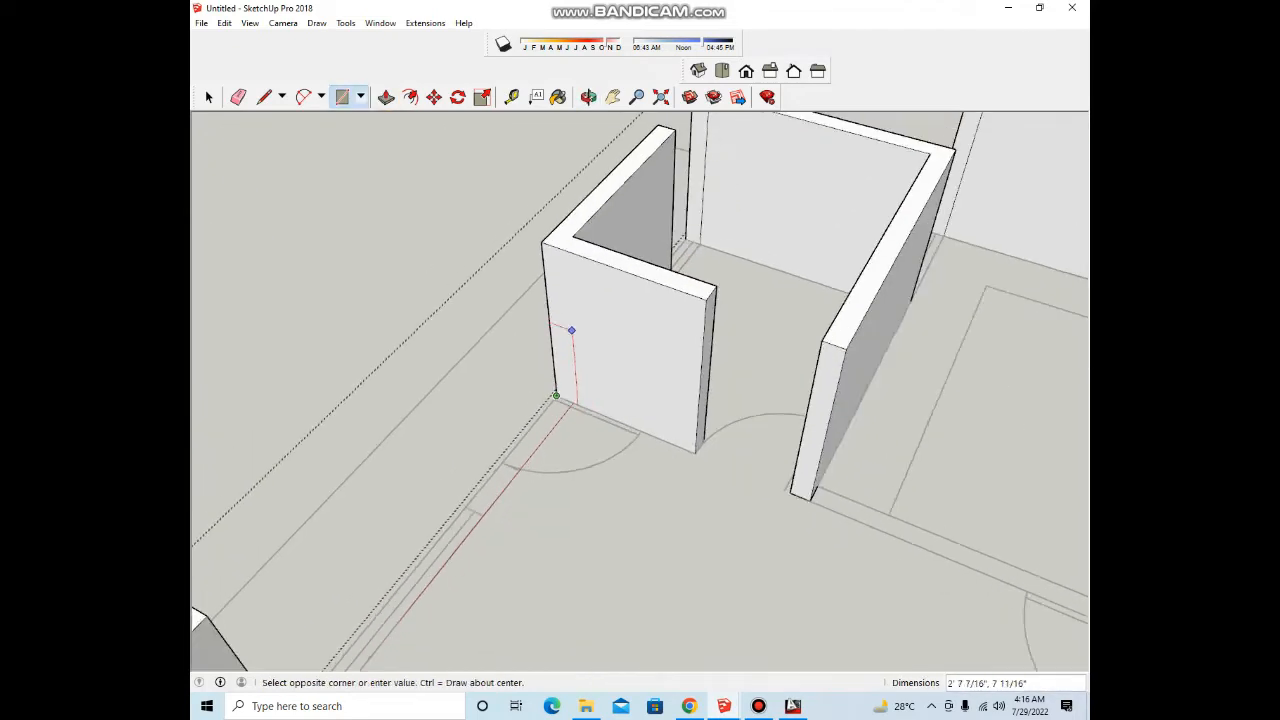
{"action": "key", "text": "Escape"}
{"action": "scroll", "coordinate": [564, 390], "scroll_direction": "up", "scroll_amount": 3}
{"action": "scroll", "coordinate": [584, 404], "scroll_direction": "down", "scroll_amount": 2}
Step: Extrude the short wall stub of the neighbouring room 6' across its window and on to the jamb of the exterior door
{"action": "middle_click_drag", "start_coordinate": [590, 405], "coordinate": [358, 402]}
{"action": "scroll", "coordinate": [522, 411], "scroll_direction": "down", "scroll_amount": 3}
{"action": "scroll", "coordinate": [356, 394], "scroll_direction": "up", "scroll_amount": 1}
{"action": "middle_click_drag", "start_coordinate": [456, 363], "coordinate": [385, 352]}
{"action": "key", "text": "p"}
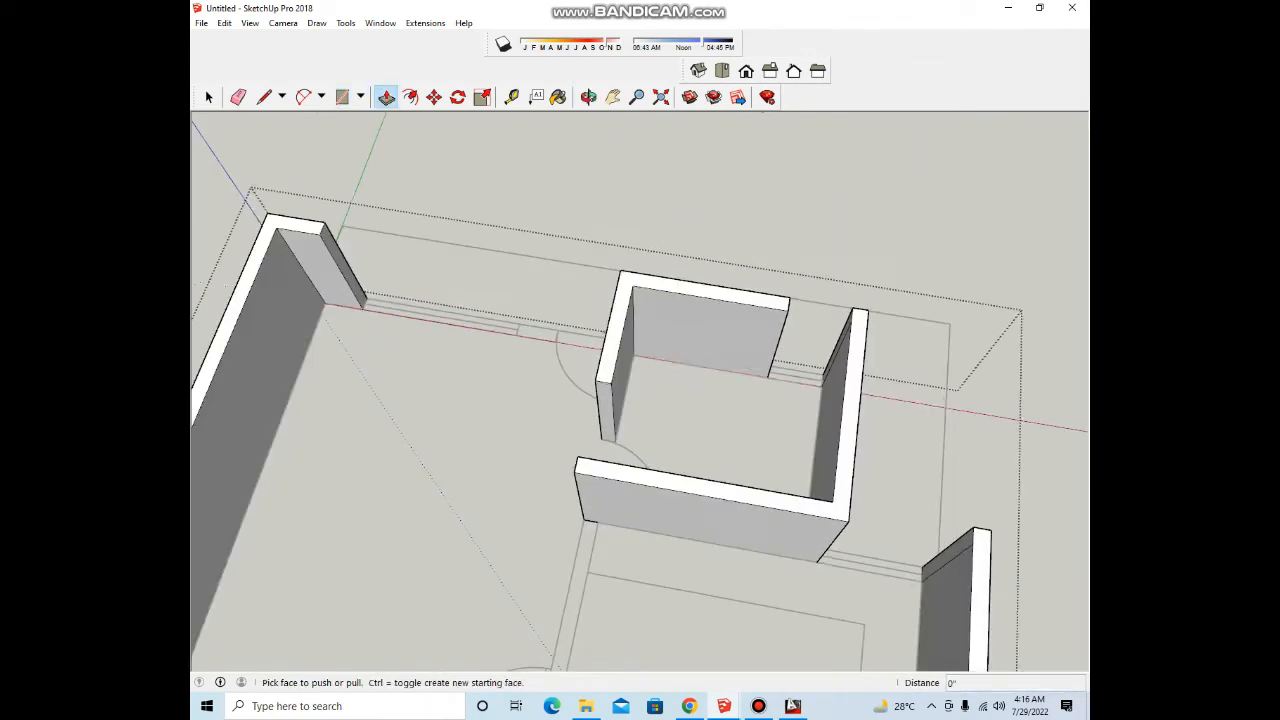
{"action": "scroll", "coordinate": [362, 305], "scroll_direction": "up", "scroll_amount": 2}
{"action": "left_click", "coordinate": [344, 262]}
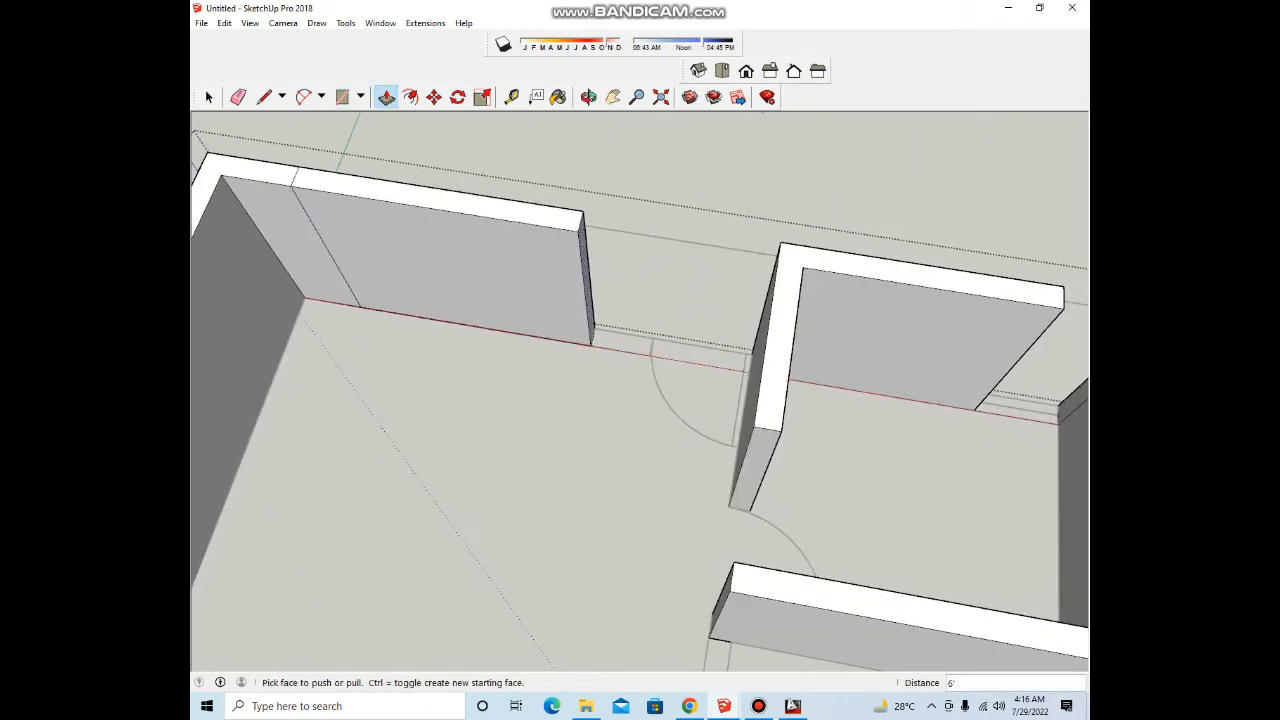
{"action": "left_click", "coordinate": [649, 355]}
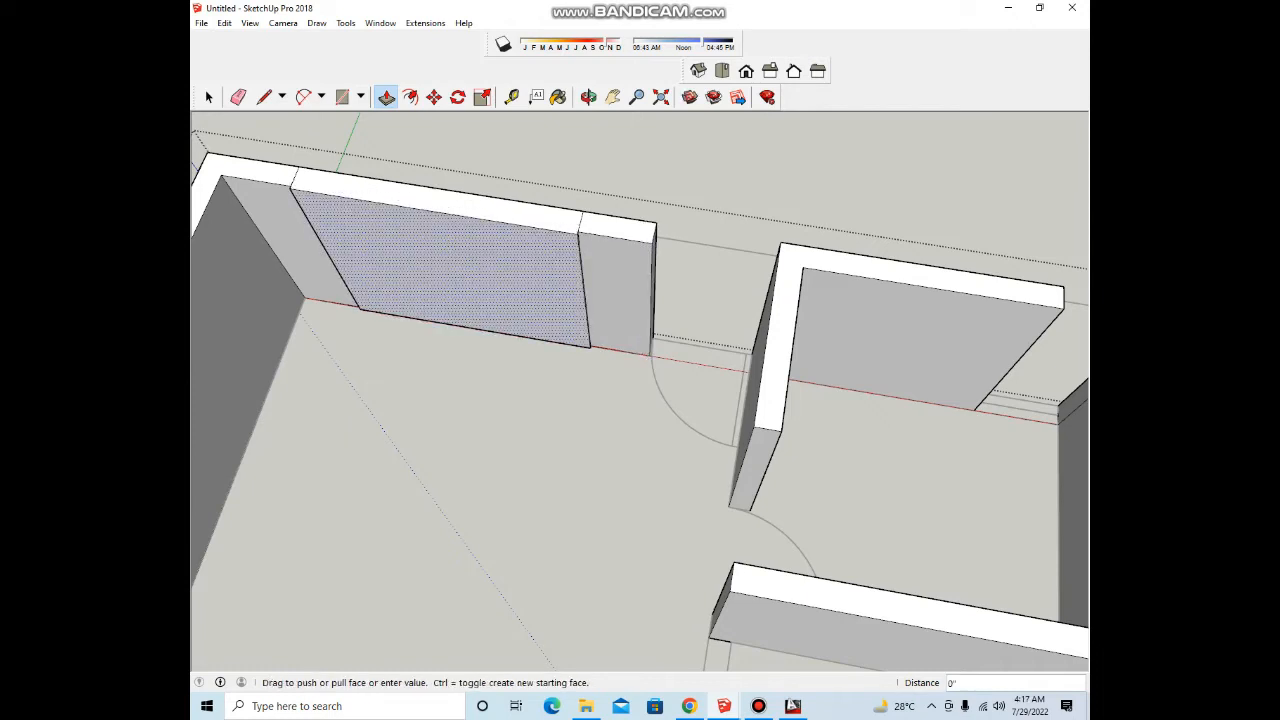
Step: Push the section spanning that room's wide window back through the wall thickness to open the gap
{"action": "left_click", "coordinate": [582, 213]}
{"action": "scroll", "coordinate": [535, 268], "scroll_direction": "down", "scroll_amount": 1}
{"action": "middle_click_drag", "start_coordinate": [530, 270], "coordinate": [650, 340]}
{"action": "scroll", "coordinate": [650, 346], "scroll_direction": "down", "scroll_amount": 7}
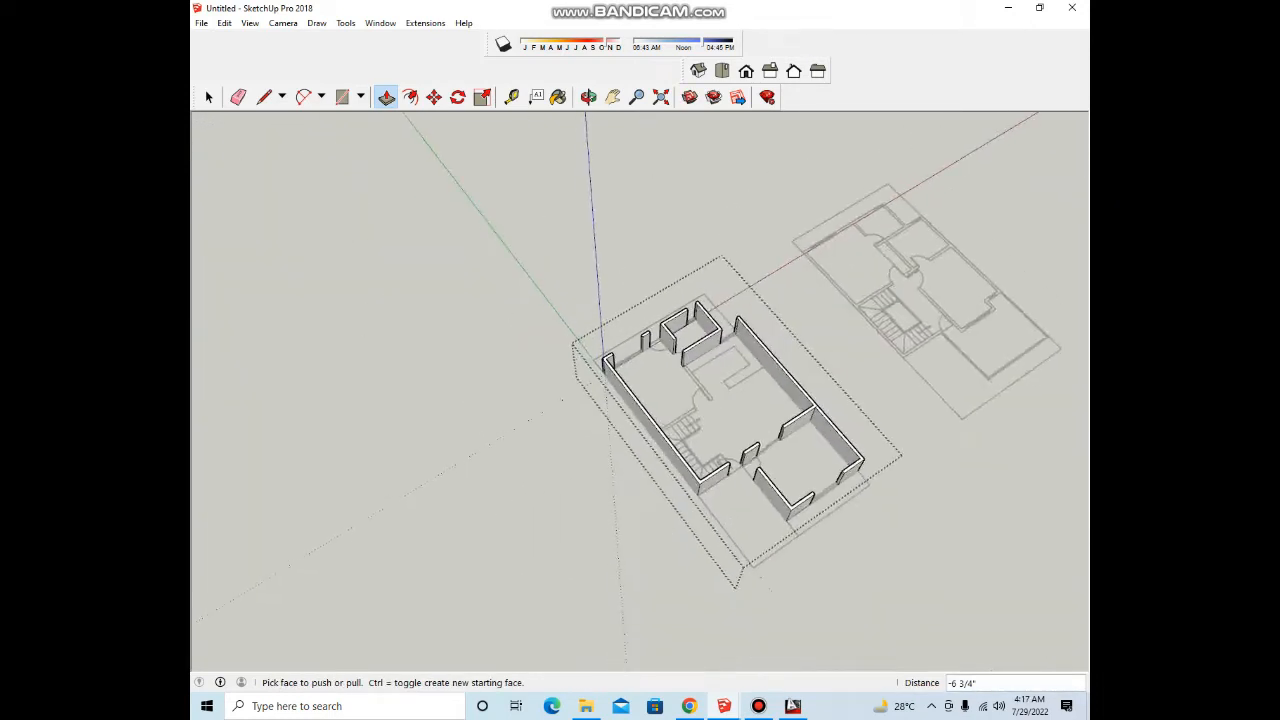
Step: Draw a 5' by 6" rectangle at the end of the corner room's kitchen-side wall and extrude it 8' along the kitchen partition
{"action": "key", "text": "r"}
{"action": "scroll", "coordinate": [673, 377], "scroll_direction": "up", "scroll_amount": 6}
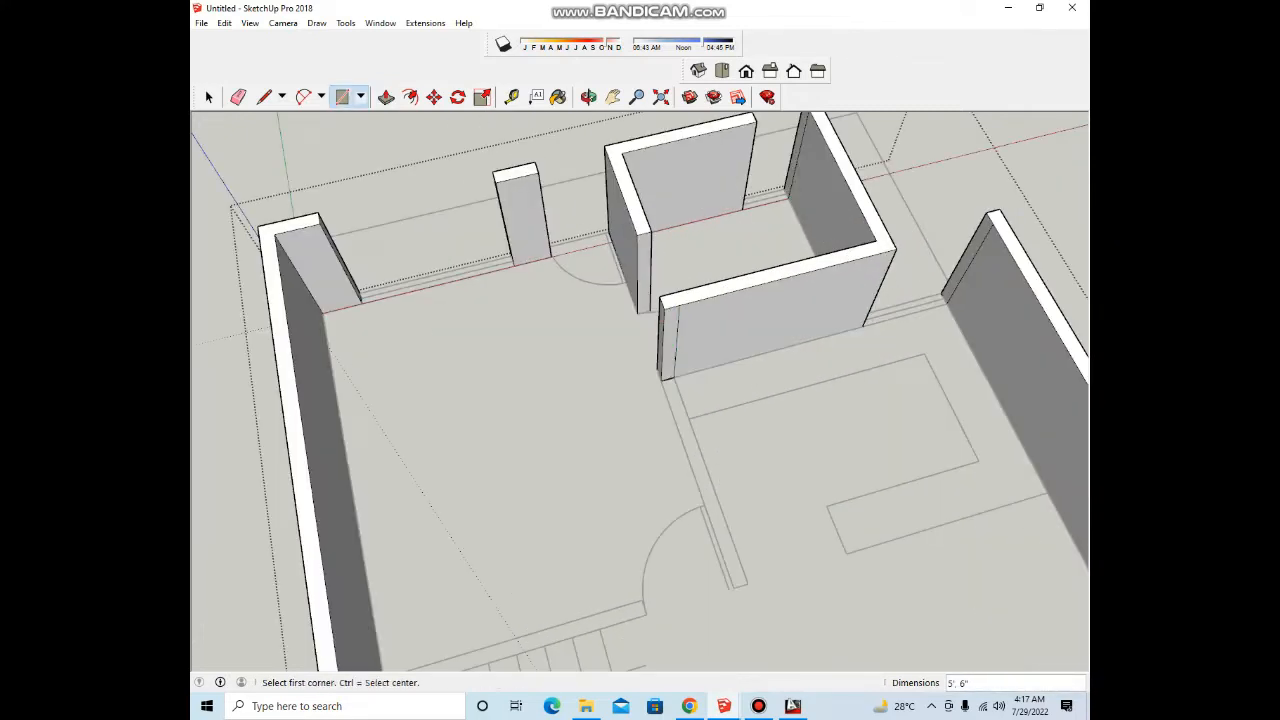
{"action": "left_click", "coordinate": [669, 346]}
{"action": "scroll", "coordinate": [715, 470], "scroll_direction": "down", "scroll_amount": 2}
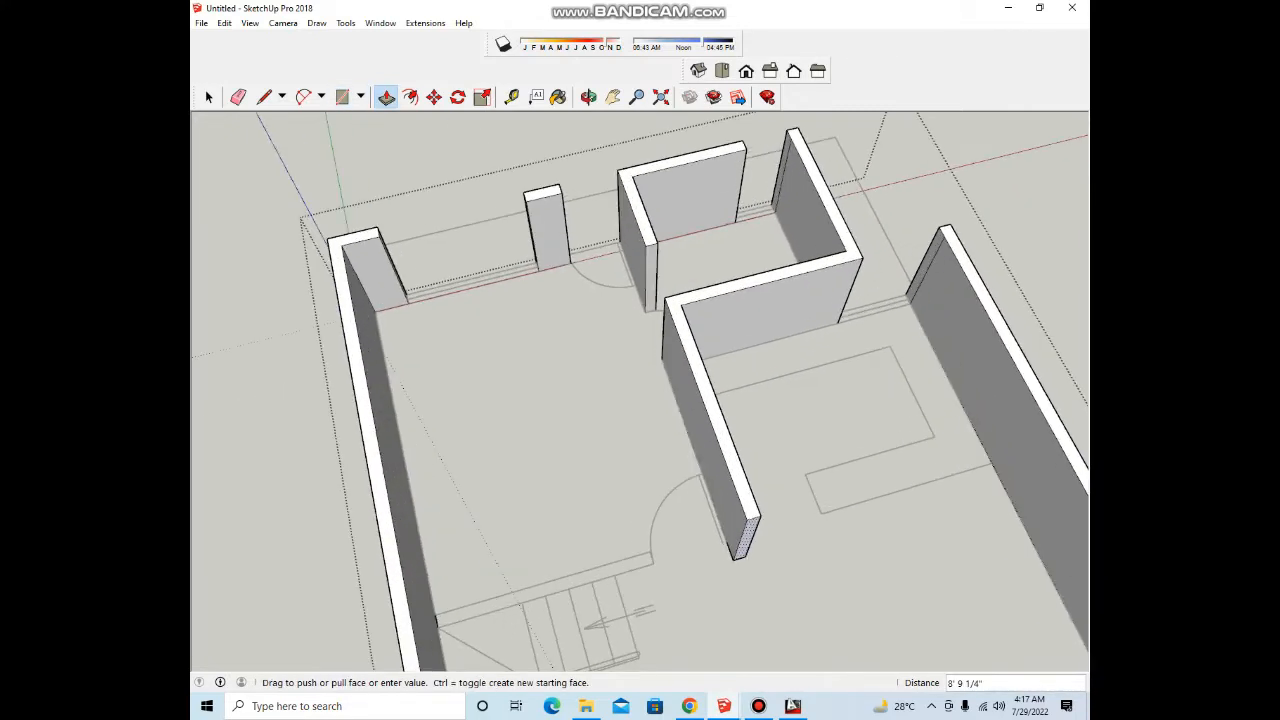
{"action": "scroll", "coordinate": [729, 537], "scroll_direction": "up", "scroll_amount": 4}
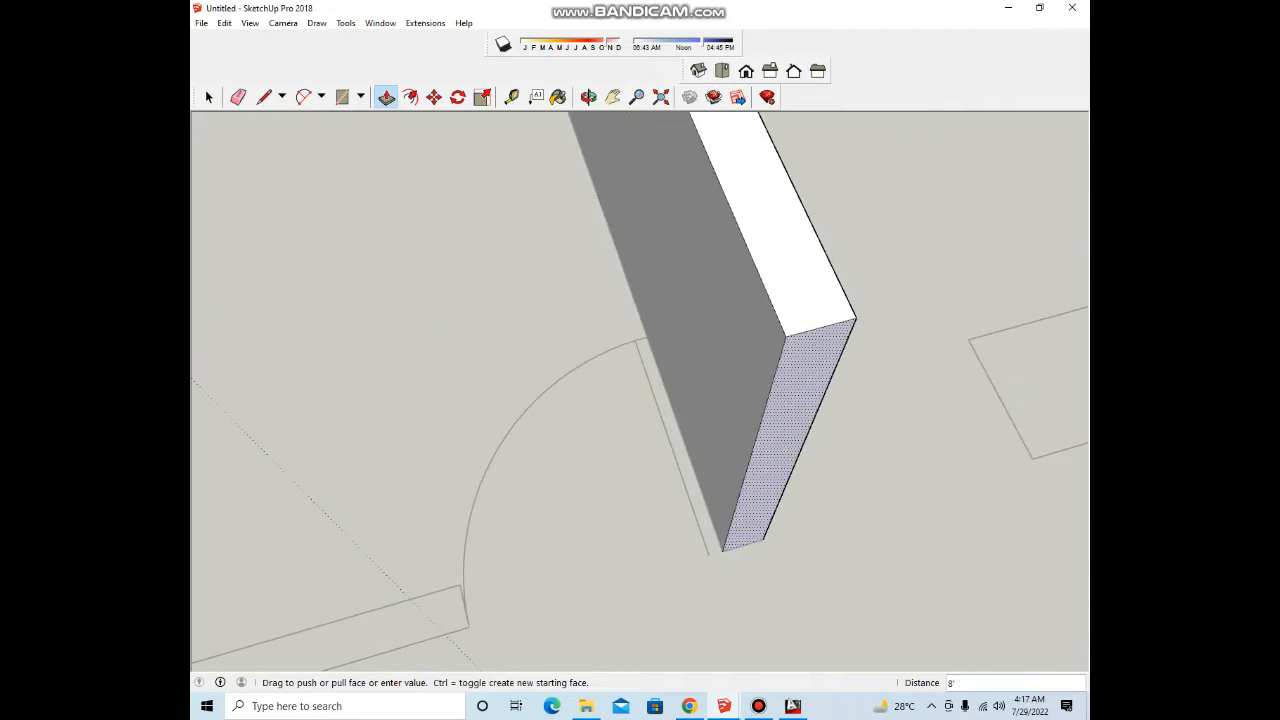
{"action": "left_click", "coordinate": [712, 553]}
{"action": "scroll", "coordinate": [736, 425], "scroll_direction": "down", "scroll_amount": 4}
Step: Trace the partition beside the staircase with a rectangle and extrude it up 5' to the height of the other walls
{"action": "middle_click_drag", "start_coordinate": [736, 425], "coordinate": [480, 405]}
{"action": "scroll", "coordinate": [367, 316], "scroll_direction": "up", "scroll_amount": 3}
{"action": "key", "text": "r"}
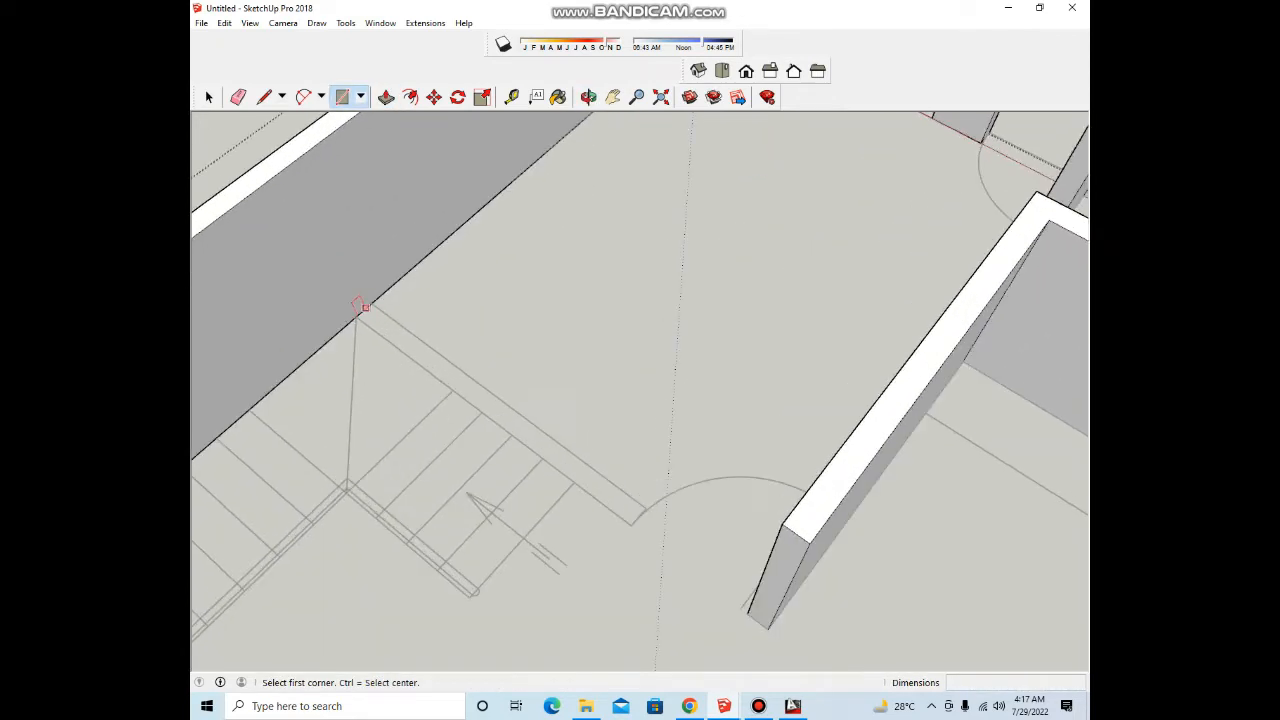
{"action": "left_click", "coordinate": [645, 508]}
{"action": "scroll", "coordinate": [677, 457], "scroll_direction": "down", "scroll_amount": 3}
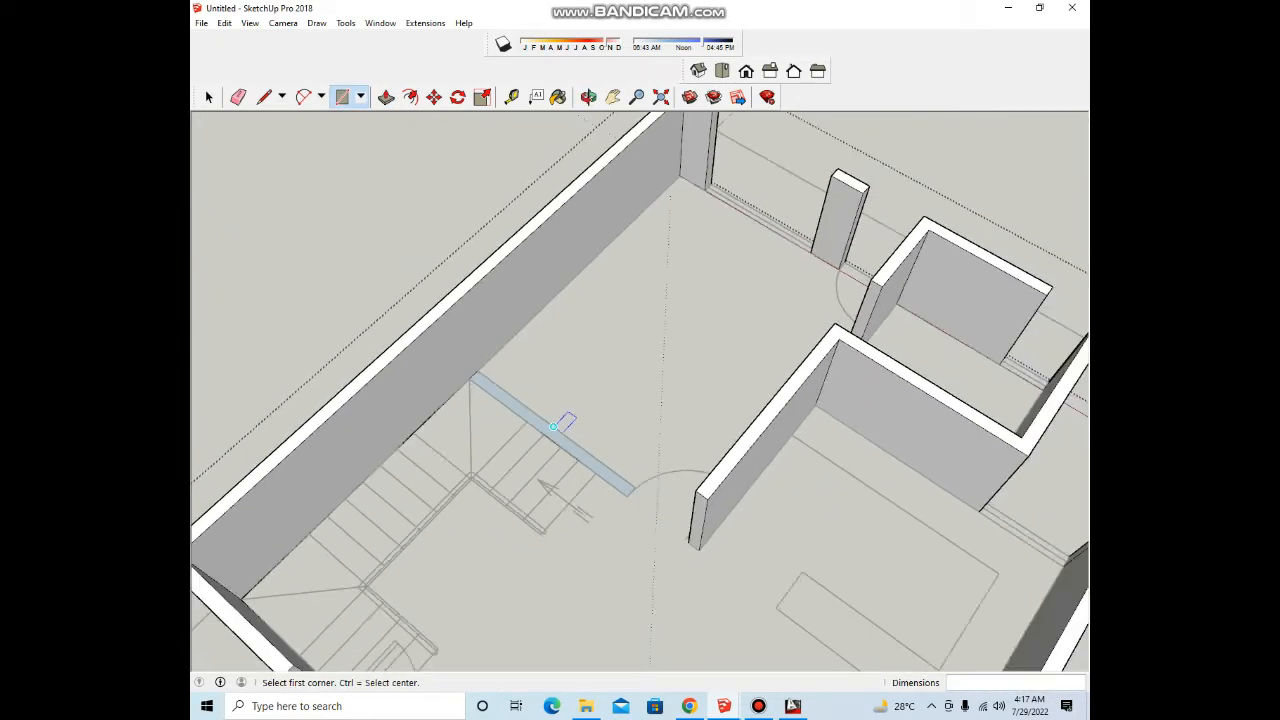
{"action": "scroll", "coordinate": [571, 423], "scroll_direction": "up", "scroll_amount": 3}
{"action": "key", "text": "p"}
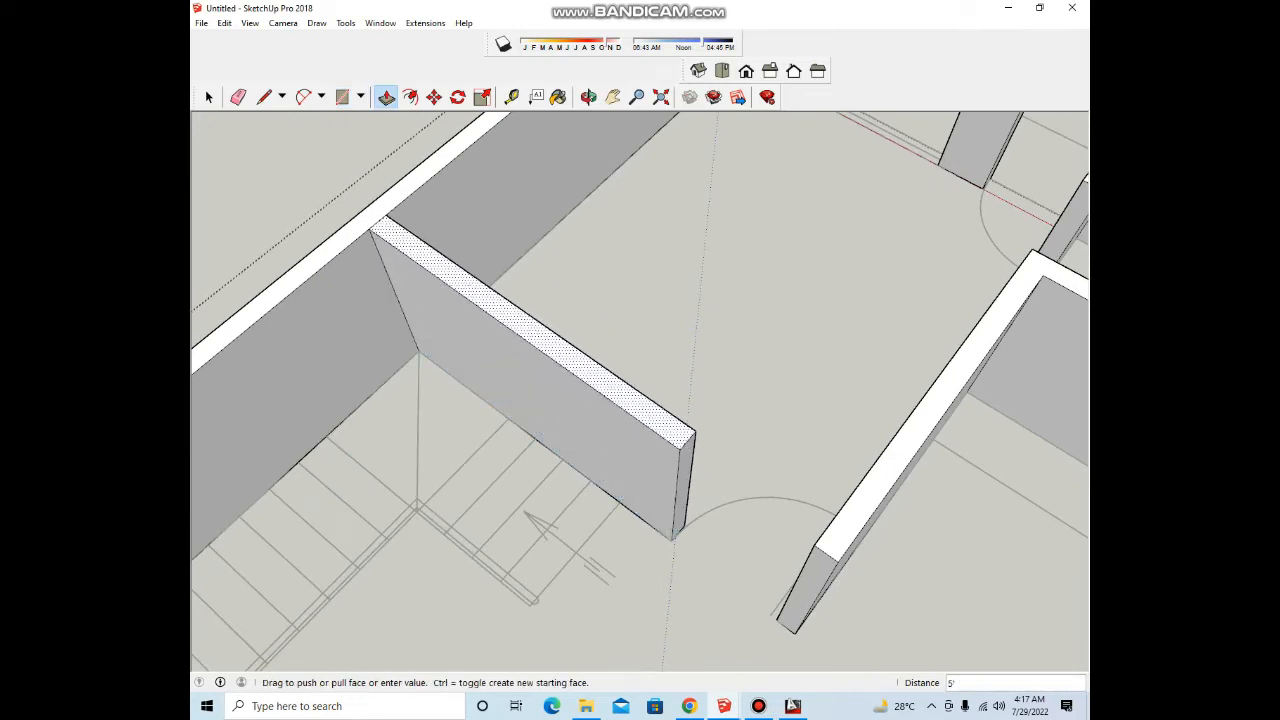
{"action": "left_click", "coordinate": [440, 160]}
{"action": "scroll", "coordinate": [762, 352], "scroll_direction": "down", "scroll_amount": 5}
{"action": "scroll", "coordinate": [635, 380], "scroll_direction": "down", "scroll_amount": 5}
Step: Draw a rectangle over the bedroom's front window wall on the second floor plan
{"action": "mouse_move", "coordinate": [610, 420]}
{"action": "middle_mouse_down"}
{"action": "mouse_move", "coordinate": [680, 425]}
{"action": "mouse_move", "coordinate": [770, 390]}
{"action": "middle_mouse_up"}
{"action": "scroll", "coordinate": [770, 480], "scroll_direction": "down", "scroll_amount": 2}
{"action": "scroll", "coordinate": [770, 480], "scroll_direction": "up", "scroll_amount": 2}
{"action": "middle_click_drag", "start_coordinate": [770, 480], "coordinate": [735, 475]}
{"action": "scroll", "coordinate": [648, 450], "scroll_direction": "down", "scroll_amount": 6}
{"action": "scroll", "coordinate": [718, 488], "scroll_direction": "up", "scroll_amount": 10}
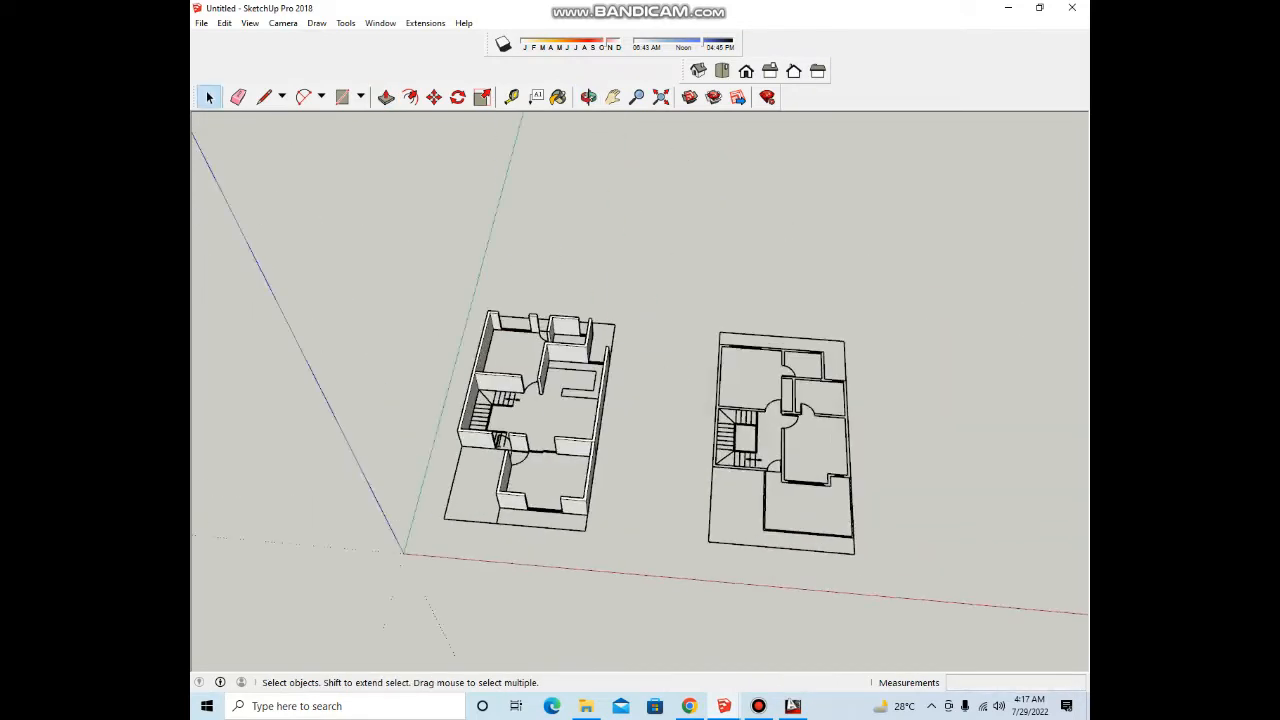
{"action": "key", "text": "r"}
{"action": "scroll", "coordinate": [692, 490], "scroll_direction": "up", "scroll_amount": 2}
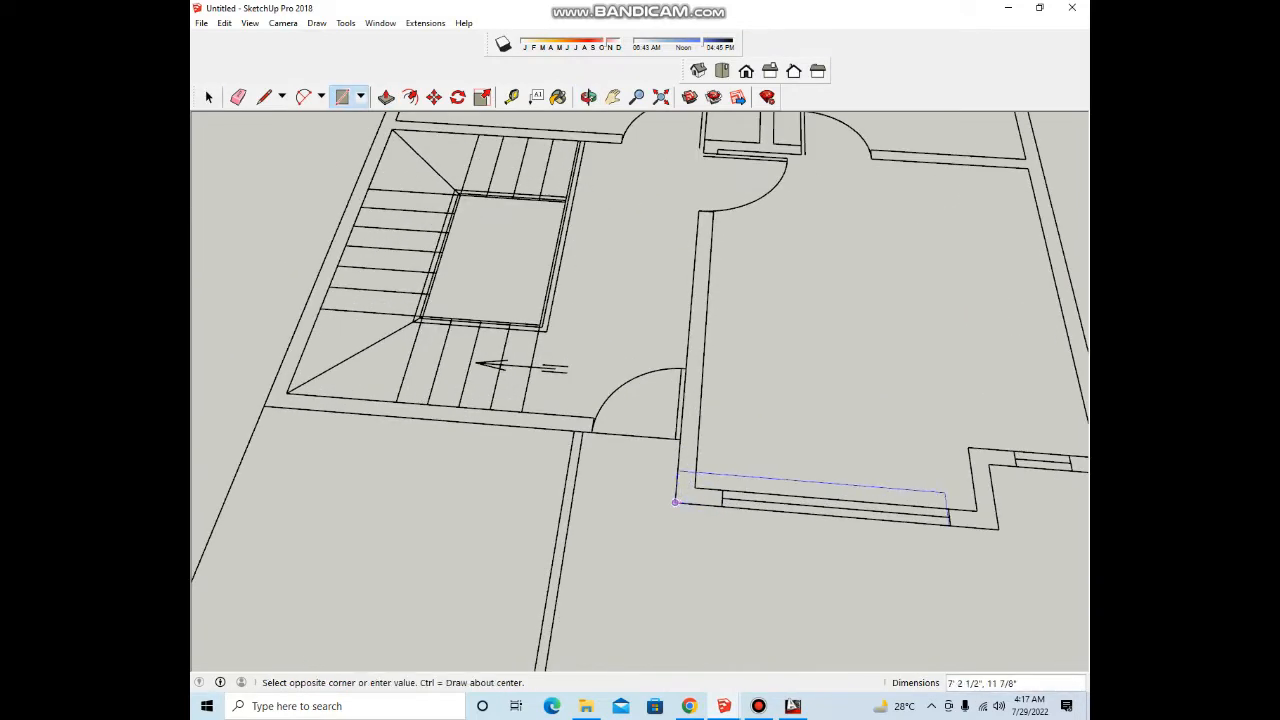
{"action": "left_click", "coordinate": [996, 513]}
{"action": "middle_click_drag", "start_coordinate": [996, 513], "coordinate": [794, 457]}
Step: Extrude the bedroom's window wall up to a height of 7'
{"action": "key", "text": "p"}
{"action": "scroll", "coordinate": [838, 535], "scroll_direction": "up", "scroll_amount": 1}
{"action": "left_click", "coordinate": [838, 535]}
{"action": "scroll", "coordinate": [868, 442], "scroll_direction": "down", "scroll_amount": 3}
{"action": "type", "text": "7'"}
{"action": "key", "text": "Return"}
{"action": "scroll", "coordinate": [713, 384], "scroll_direction": "down", "scroll_amount": 3}
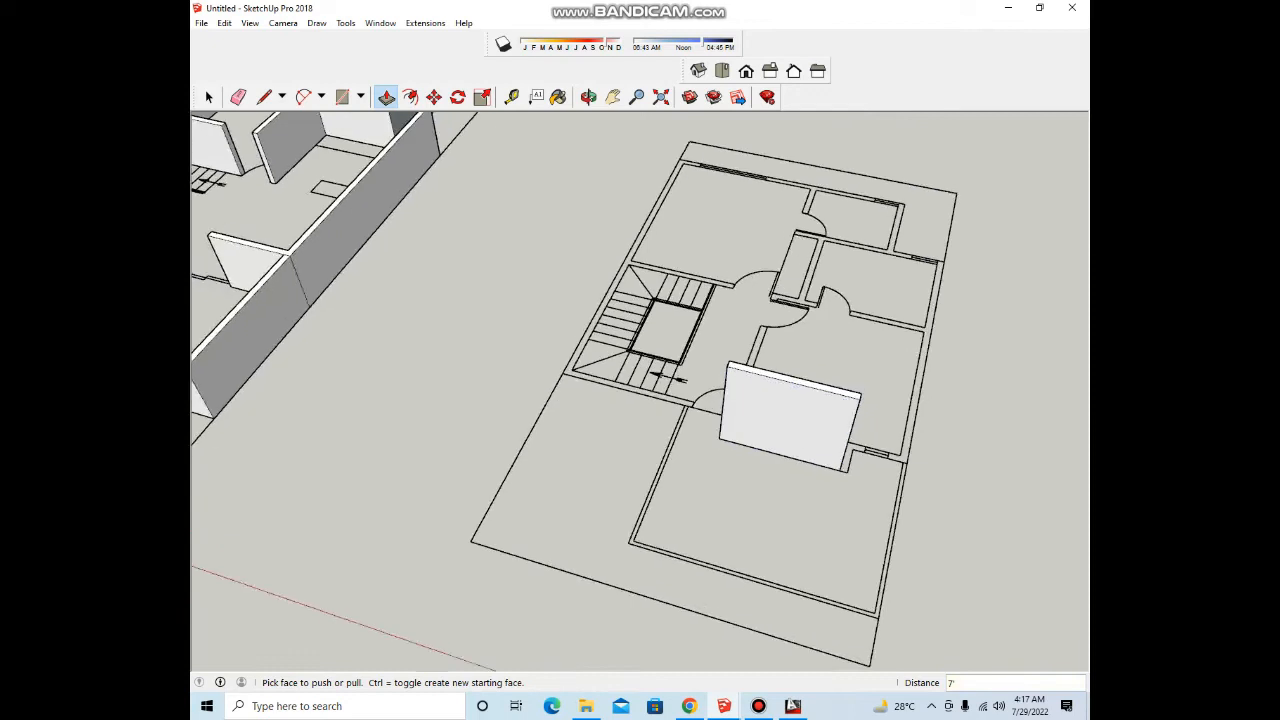
Step: Use Push/Pull to move the long face of the bedroom's window wall by 6"
{"action": "middle_click_drag", "start_coordinate": [790, 425], "coordinate": [690, 445]}
{"action": "scroll", "coordinate": [797, 512], "scroll_direction": "up", "scroll_amount": 5}
{"action": "left_click", "coordinate": [805, 512]}
{"action": "left_click", "coordinate": [807, 553]}
{"action": "scroll", "coordinate": [790, 425], "scroll_direction": "down", "scroll_amount": 3}
{"action": "middle_click_drag", "start_coordinate": [790, 440], "coordinate": [700, 330]}
{"action": "scroll", "coordinate": [850, 430], "scroll_direction": "up", "scroll_amount": 3}
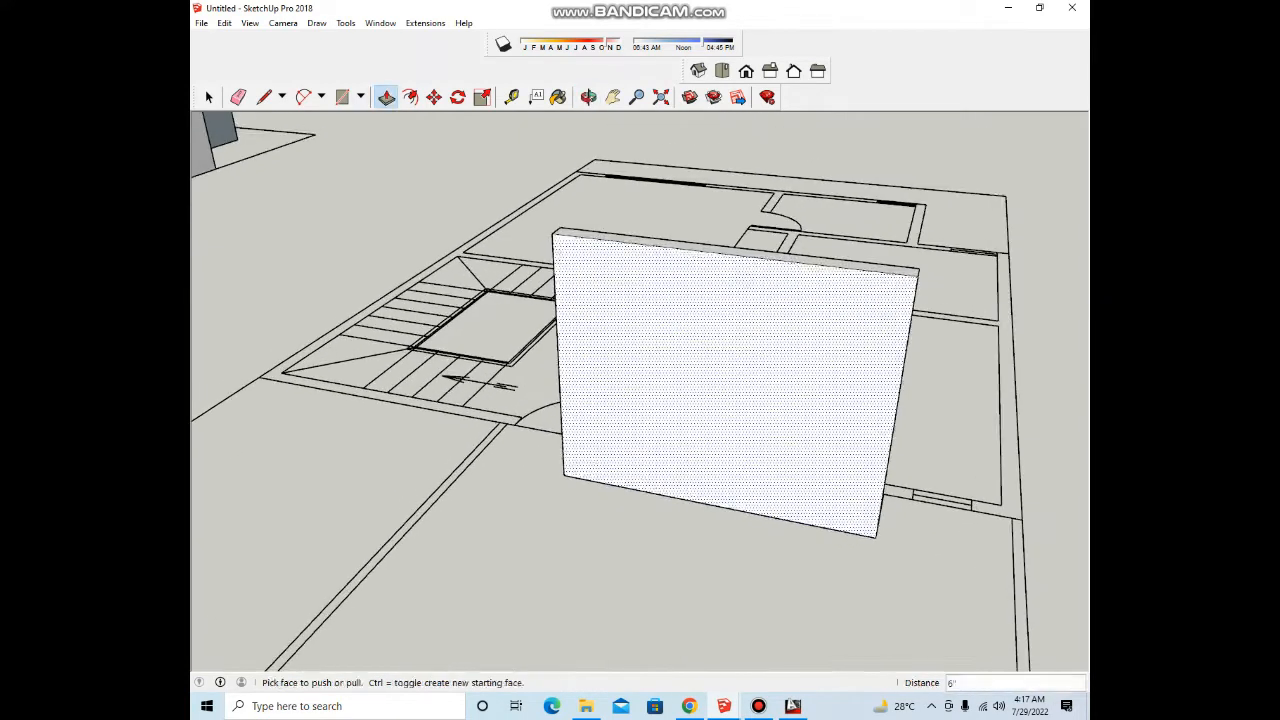
Step: Draw a window rectangle on the face of the bedroom wall and push it through the wall to cut an opening
{"action": "key", "text": "r"}
{"action": "left_click", "coordinate": [784, 442]}
{"action": "middle_click_drag", "start_coordinate": [770, 438], "coordinate": [750, 280]}
{"action": "key", "text": "p"}
{"action": "scroll", "coordinate": [725, 410], "scroll_direction": "up", "scroll_amount": 2}
{"action": "left_click", "coordinate": [720, 402]}
{"action": "scroll", "coordinate": [723, 405], "scroll_direction": "up", "scroll_amount": 3}
{"action": "scroll", "coordinate": [765, 435], "scroll_direction": "down", "scroll_amount": 2}
{"action": "middle_click_drag", "start_coordinate": [750, 400], "coordinate": [780, 280]}
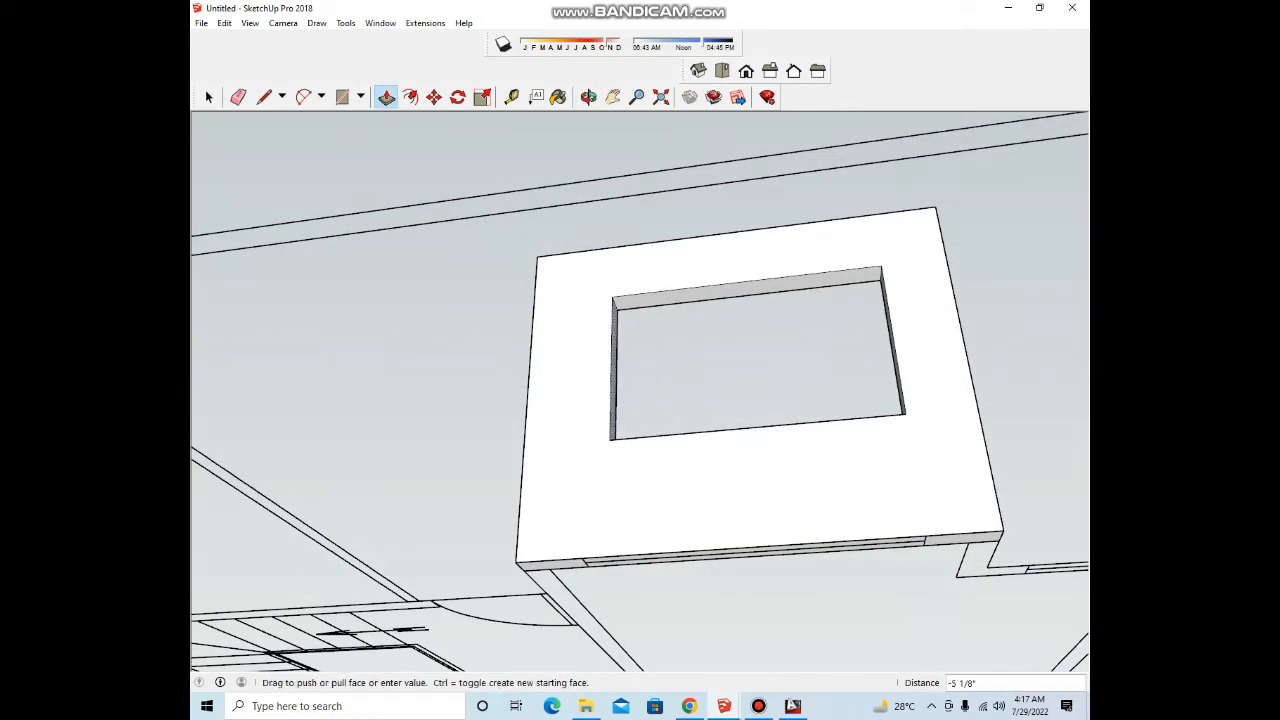
{"action": "right_click", "coordinate": [757, 477]}
{"action": "middle_click_drag", "start_coordinate": [762, 350], "coordinate": [732, 554]}
{"action": "left_click", "coordinate": [754, 474]}
Step: Place a guide 24" above the wall's base and push the opening's sill down to it
{"action": "key", "text": "t"}
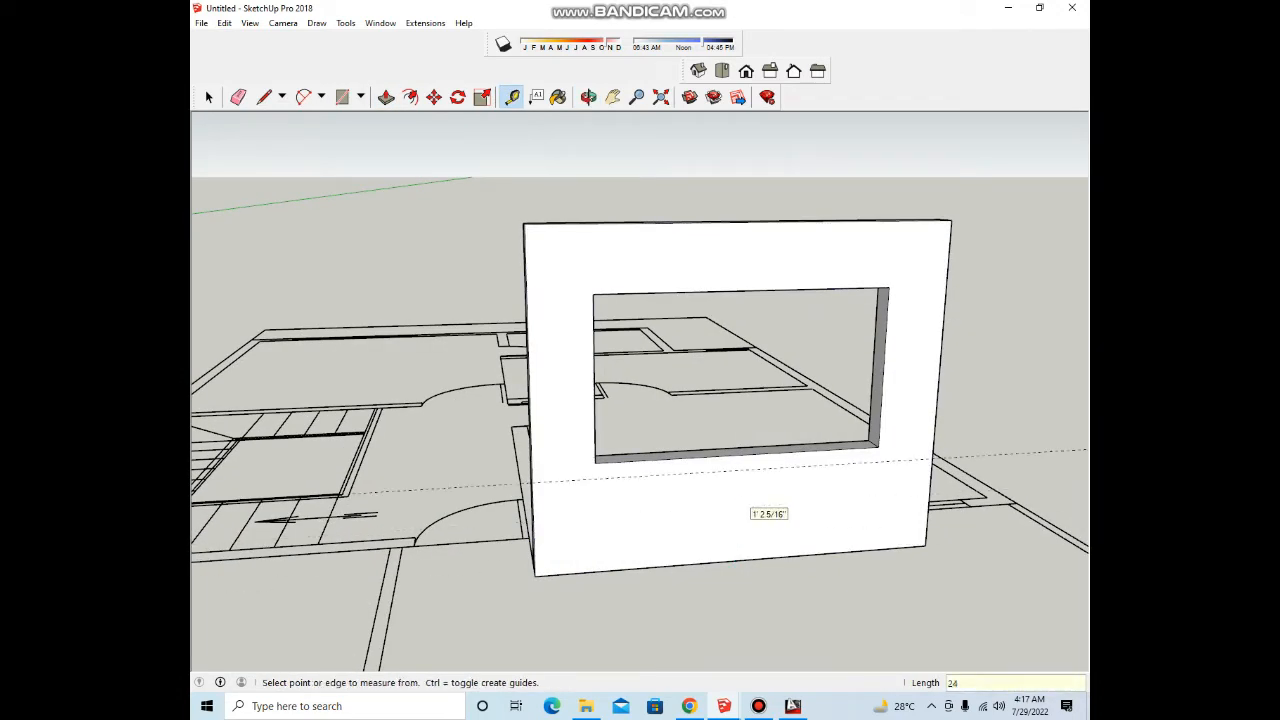
{"action": "key", "text": "p"}
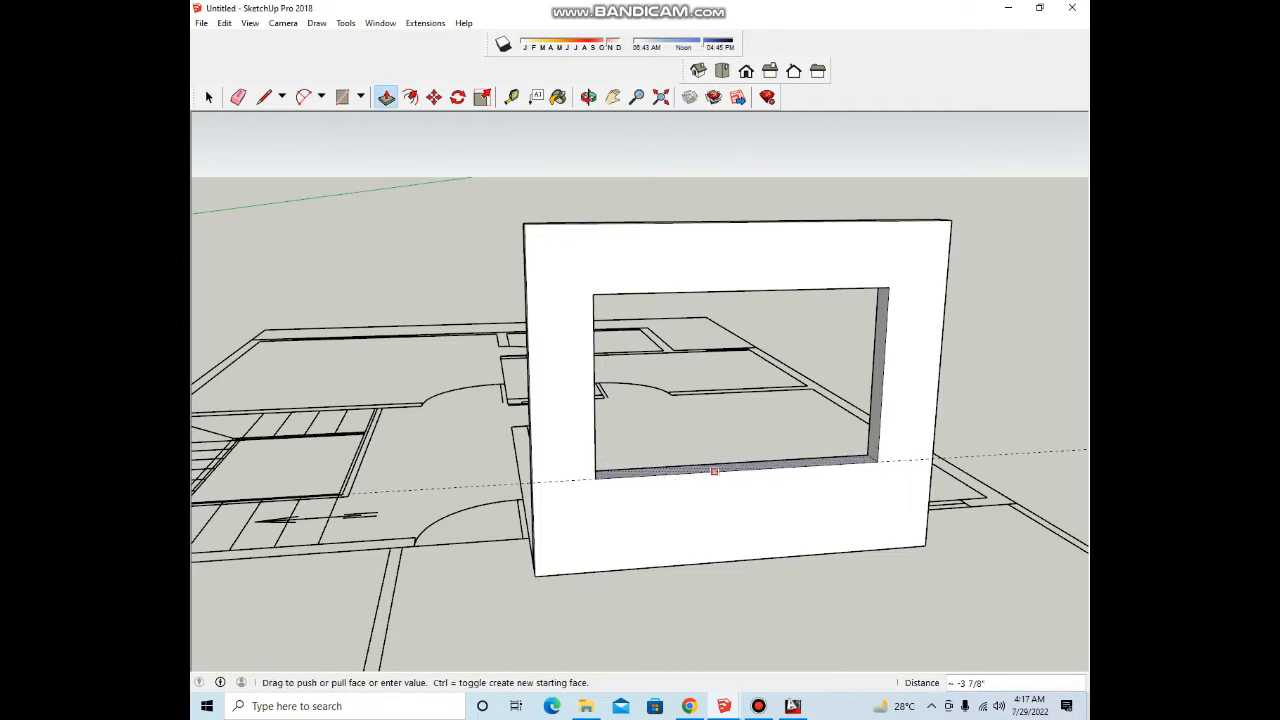
{"action": "left_click", "coordinate": [714, 472]}
Step: Place a guide 7' above the wall's base and push the opening's head up to it
{"action": "scroll", "coordinate": [766, 390], "scroll_direction": "down", "scroll_amount": 4}
{"action": "middle_click_drag", "start_coordinate": [786, 438], "coordinate": [785, 409]}
{"action": "scroll", "coordinate": [785, 409], "scroll_direction": "up", "scroll_amount": 5}
{"action": "key", "text": "t"}
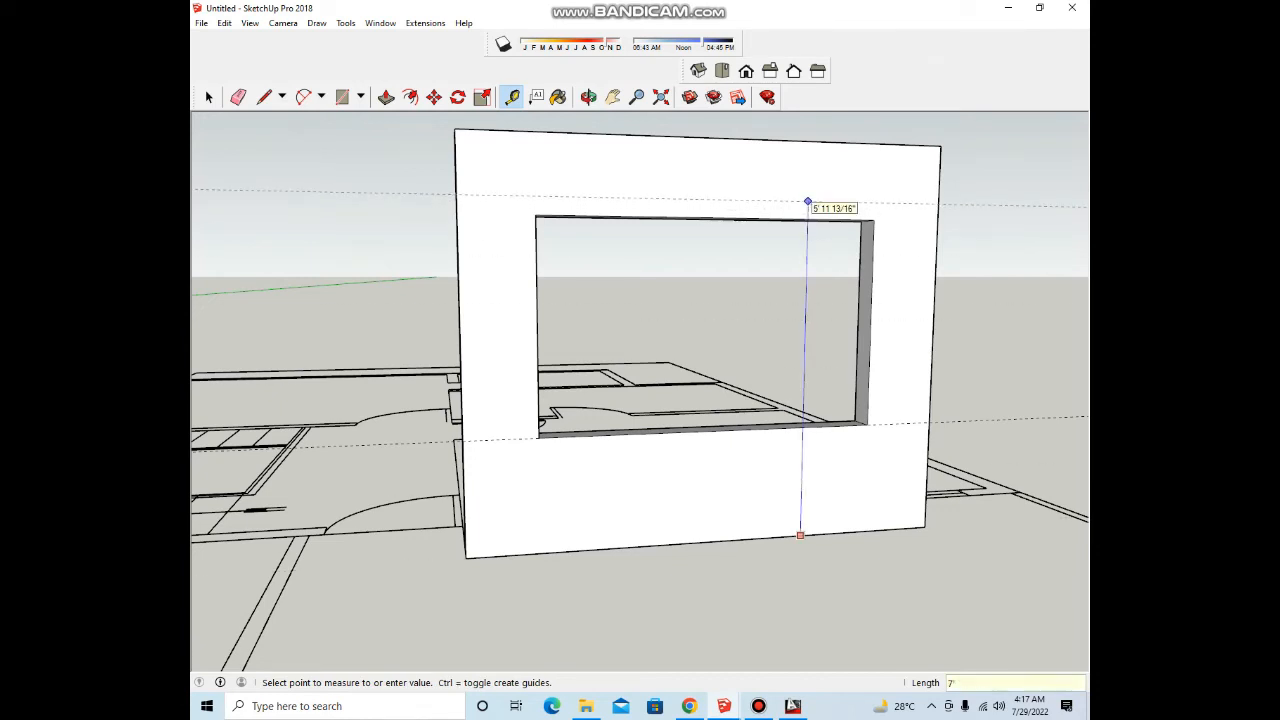
{"action": "scroll", "coordinate": [805, 201], "scroll_direction": "down", "scroll_amount": 3}
{"action": "middle_click_drag", "start_coordinate": [806, 217], "coordinate": [766, 200]}
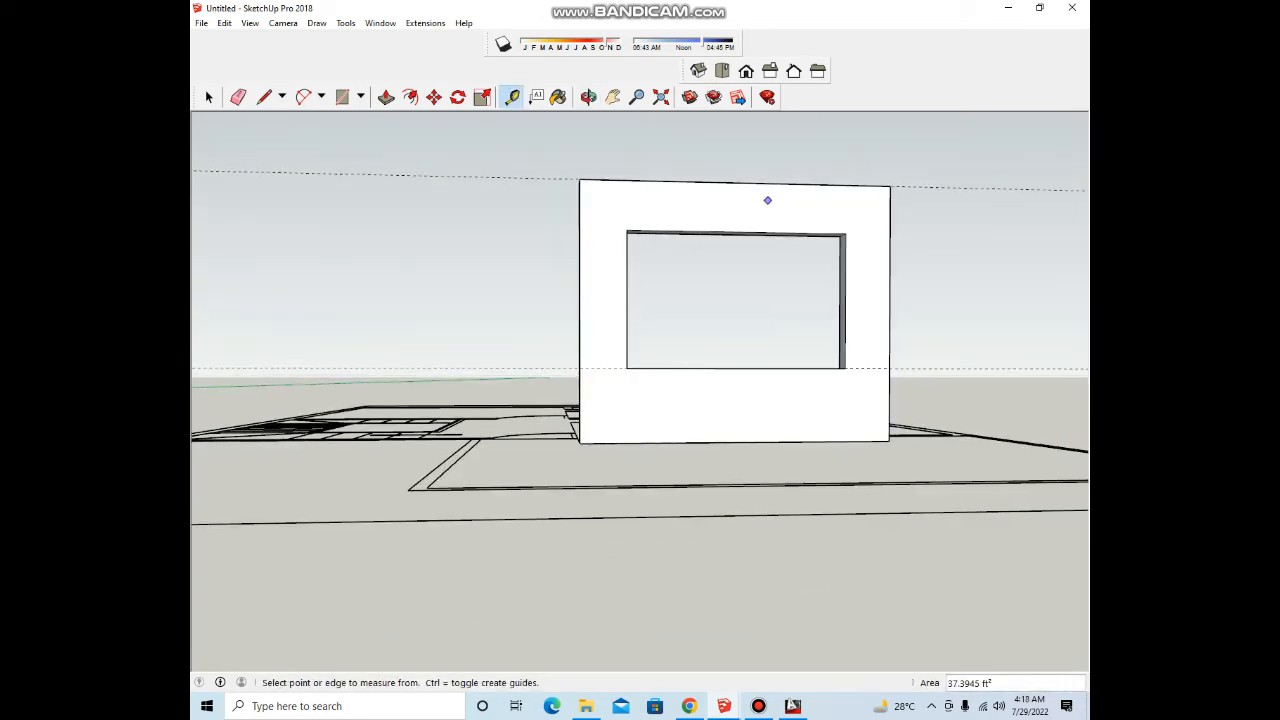
{"action": "key", "text": "p"}
{"action": "scroll", "coordinate": [766, 205], "scroll_direction": "up", "scroll_amount": 3}
{"action": "scroll", "coordinate": [816, 238], "scroll_direction": "up", "scroll_amount": 3}
{"action": "left_click", "coordinate": [816, 239]}
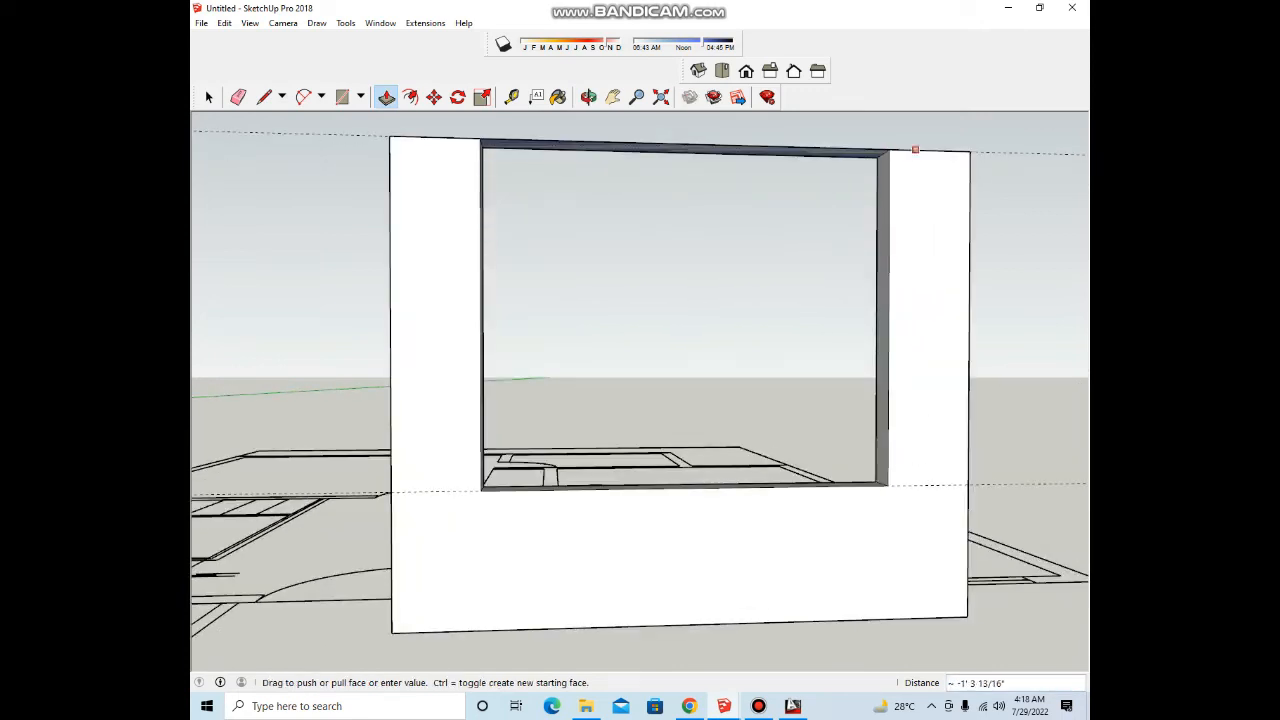
{"action": "left_click", "coordinate": [914, 151]}
Step: Erase the guide lines and the leftover edges across the top of the window opening
{"action": "key", "text": "e"}
{"action": "left_click", "coordinate": [1000, 154]}
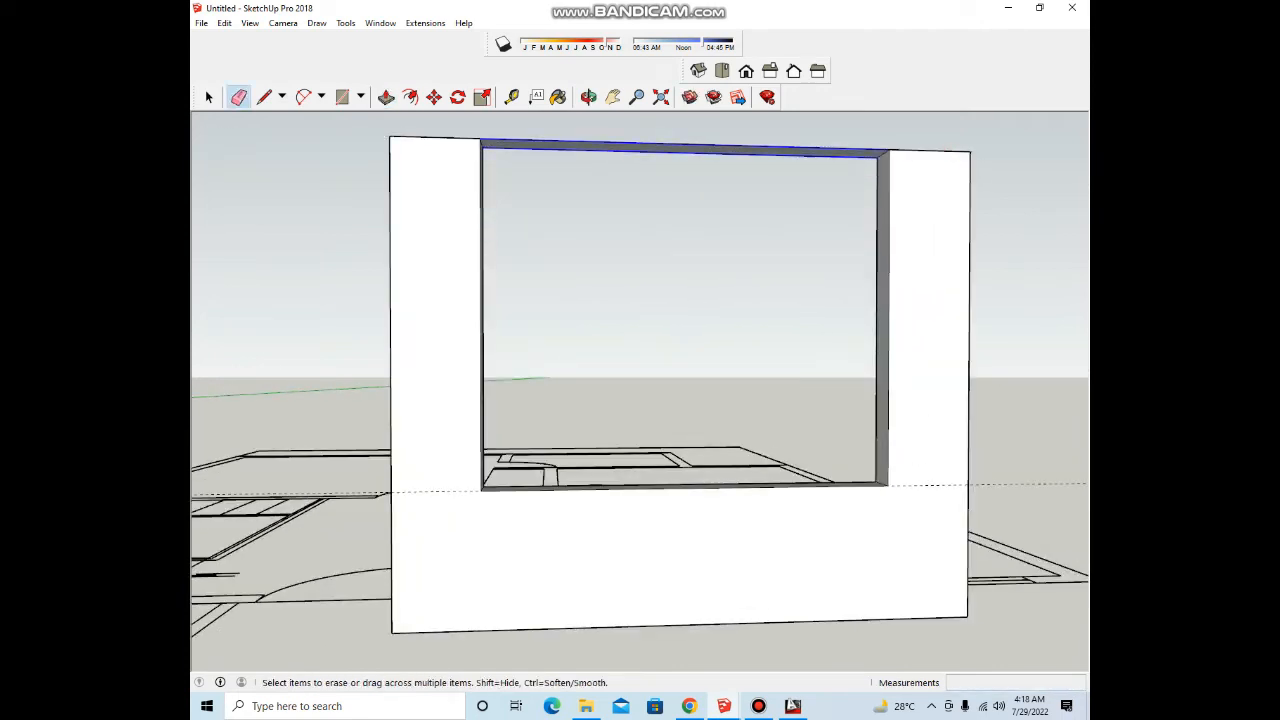
{"action": "left_click_drag", "start_coordinate": [757, 152], "coordinate": [757, 175]}
{"action": "scroll", "coordinate": [760, 190], "scroll_direction": "down", "scroll_amount": 5}
{"action": "middle_click_drag", "start_coordinate": [800, 250], "coordinate": [801, 294]}
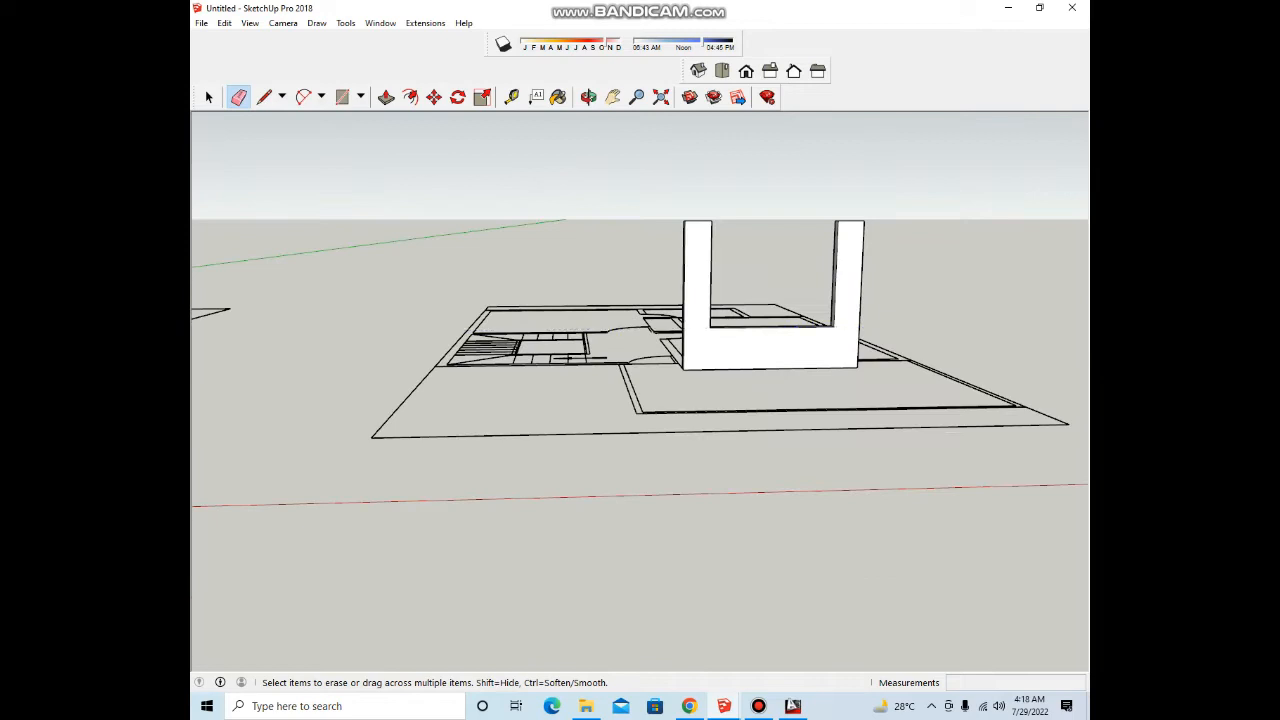
Step: Examine the ground-floor walls and their door and window gaps from several sides
{"action": "scroll", "coordinate": [820, 322], "scroll_direction": "down", "scroll_amount": 6}
{"action": "middle_click_drag", "start_coordinate": [570, 295], "coordinate": [583, 427]}
{"action": "scroll", "coordinate": [580, 349], "scroll_direction": "up", "scroll_amount": 5}
{"action": "key", "text": "space"}
{"action": "scroll", "coordinate": [620, 440], "scroll_direction": "up", "scroll_amount": 5}
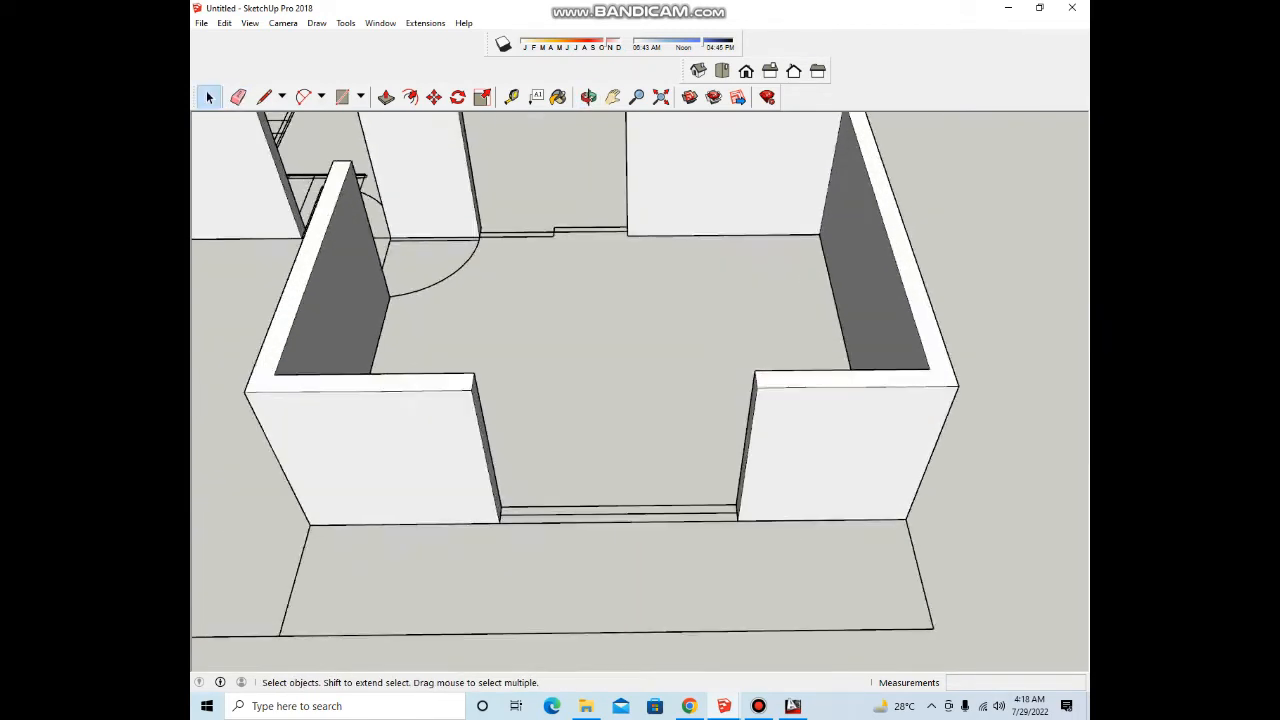
{"action": "scroll", "coordinate": [685, 488], "scroll_direction": "down", "scroll_amount": 6}
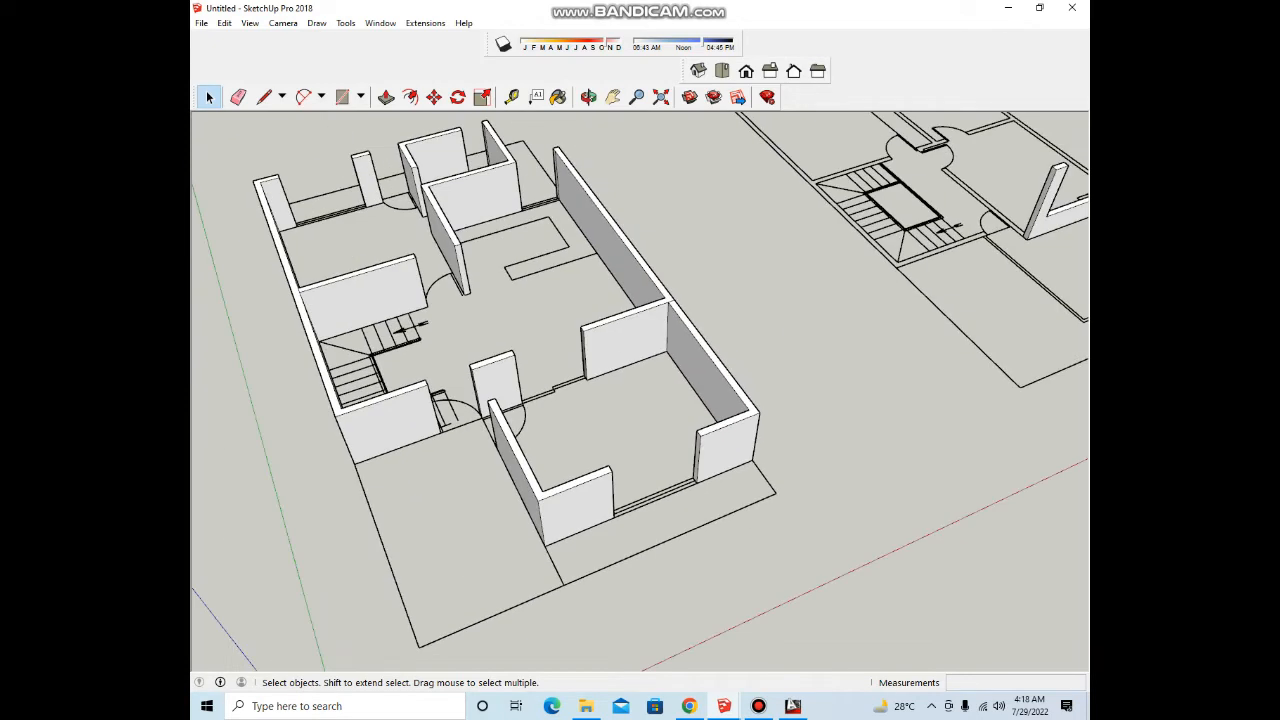
{"action": "scroll", "coordinate": [685, 488], "scroll_direction": "up", "scroll_amount": 2}
{"action": "middle_click_drag", "start_coordinate": [685, 488], "coordinate": [586, 482]}
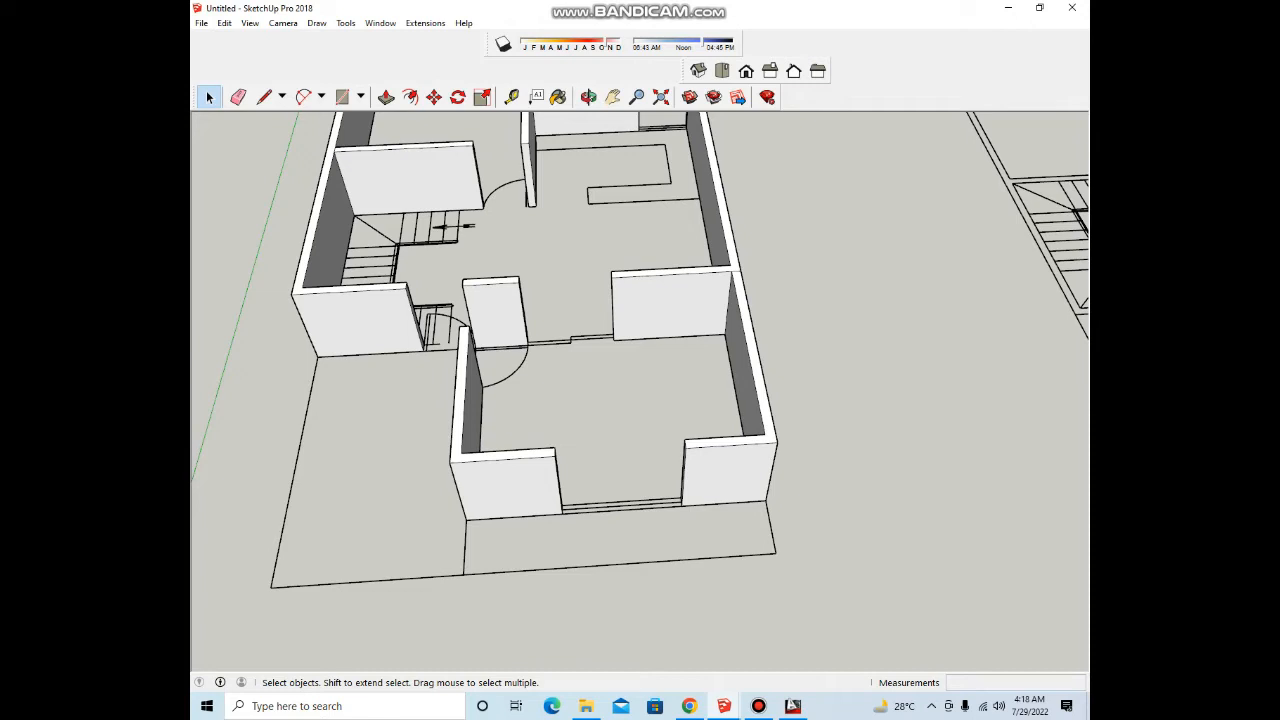
{"action": "scroll", "coordinate": [645, 412], "scroll_direction": "down", "scroll_amount": 5}
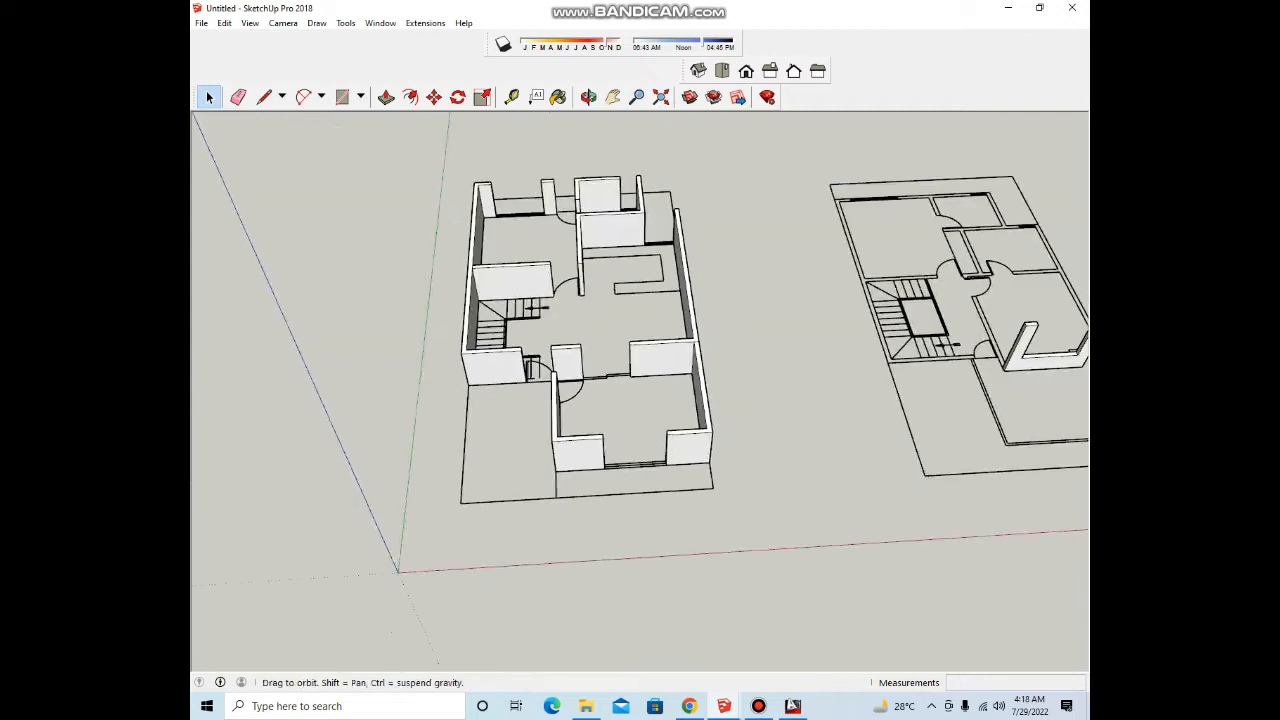
{"action": "middle_click_drag", "start_coordinate": [645, 412], "coordinate": [555, 414]}
{"action": "scroll", "coordinate": [555, 414], "scroll_direction": "up", "scroll_amount": 5}
{"action": "scroll", "coordinate": [700, 360], "scroll_direction": "up", "scroll_amount": 2}
{"action": "scroll", "coordinate": [700, 360], "scroll_direction": "down", "scroll_amount": 4}
{"action": "mouse_move", "coordinate": [745, 372]}
{"action": "middle_mouse_down"}
{"action": "mouse_move", "coordinate": [685, 380]}
{"action": "mouse_move", "coordinate": [722, 376]}
{"action": "middle_mouse_up"}
{"action": "scroll", "coordinate": [685, 380], "scroll_direction": "up", "scroll_amount": 3}
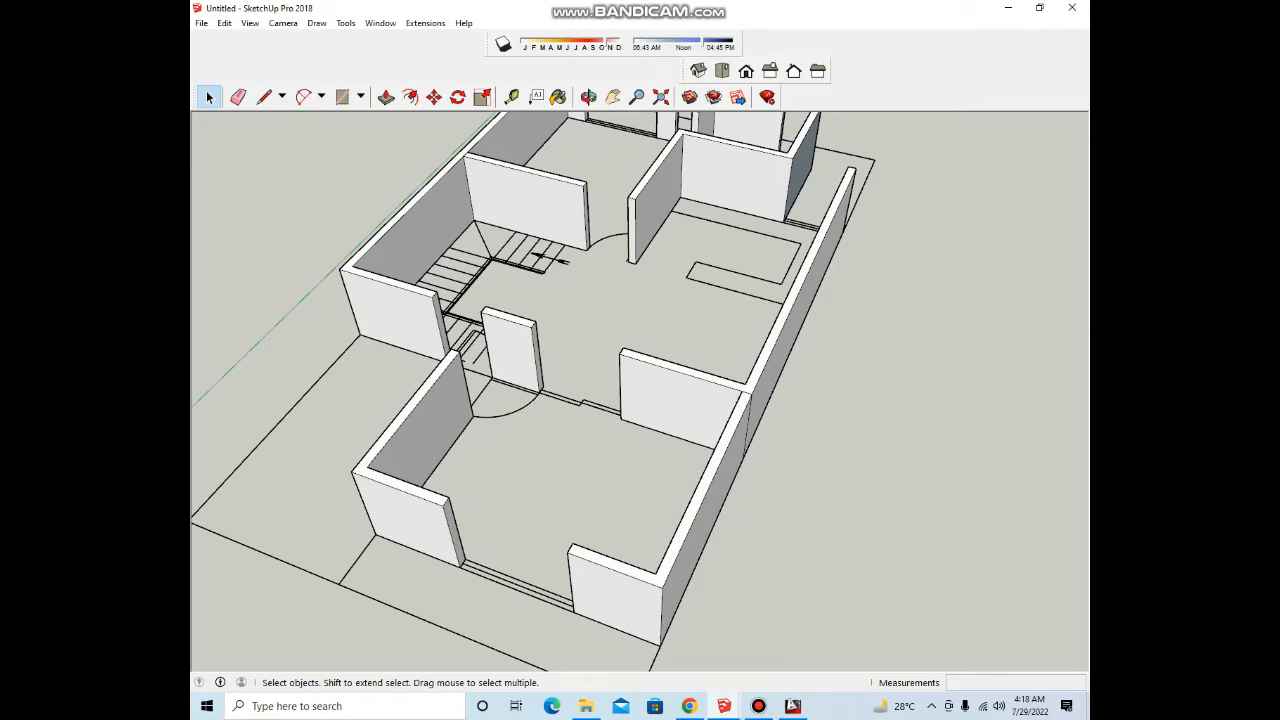
{"action": "middle_click_drag", "start_coordinate": [520, 352], "coordinate": [597, 354]}
{"action": "scroll", "coordinate": [597, 354], "scroll_direction": "down", "scroll_amount": 5}
{"action": "scroll", "coordinate": [700, 335], "scroll_direction": "up", "scroll_amount": 3}
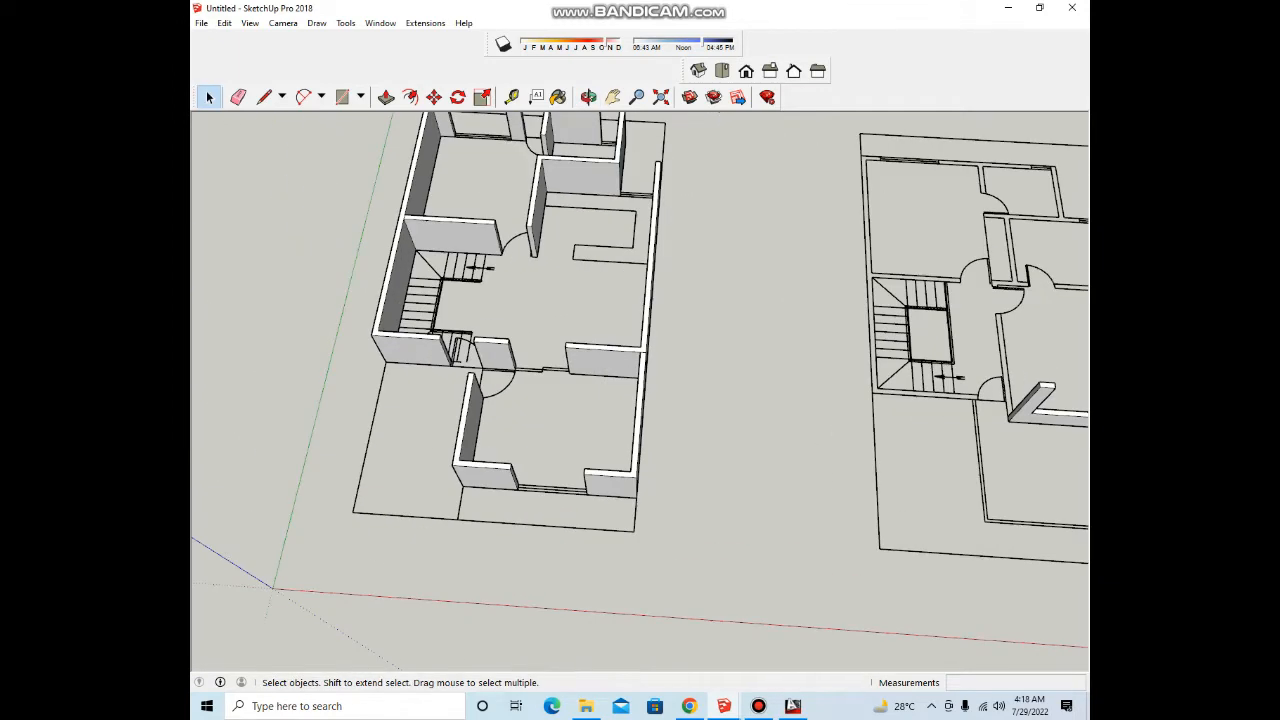
Step: Open the ground-floor wall group and place a guide 24" above the base of the front window gap's jamb
{"action": "middle_click_drag", "start_coordinate": [700, 335], "coordinate": [785, 332]}
{"action": "scroll", "coordinate": [640, 470], "scroll_direction": "up", "scroll_amount": 5}
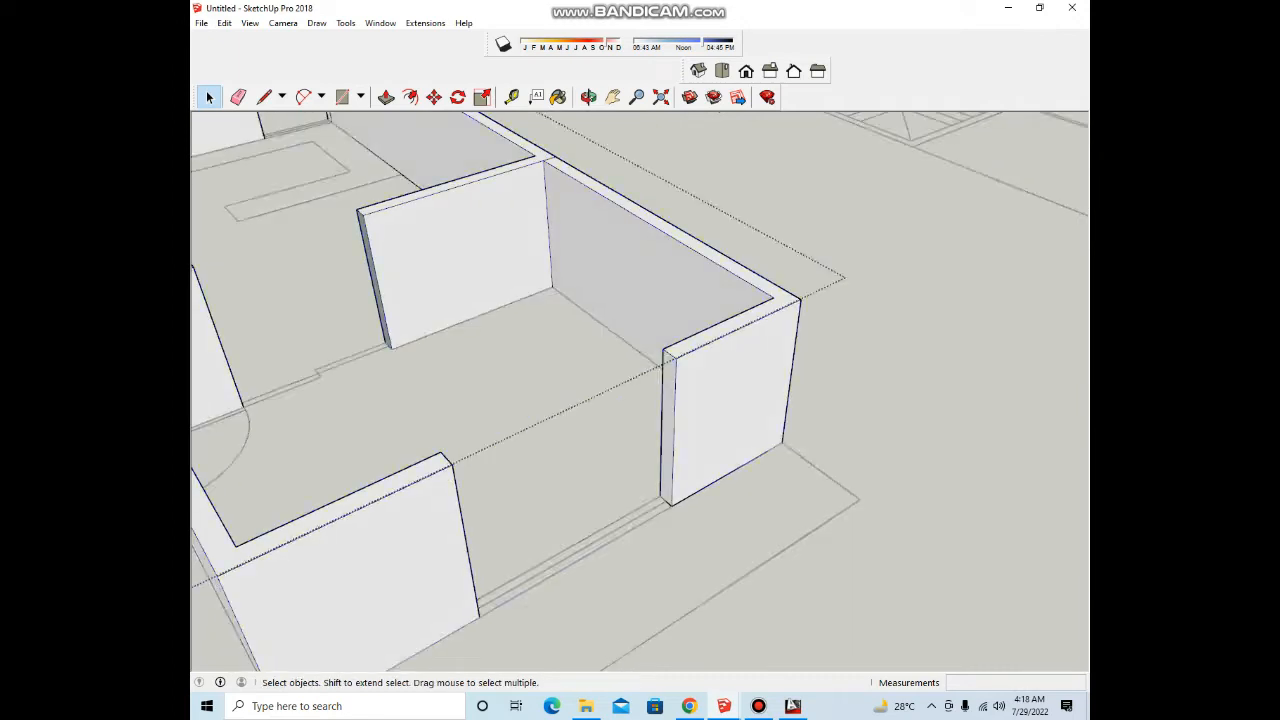
{"action": "scroll", "coordinate": [669, 502], "scroll_direction": "up", "scroll_amount": 4}
{"action": "key", "text": "r"}
{"action": "left_click", "coordinate": [669, 502]}
{"action": "key", "text": "t"}
{"action": "left_click", "coordinate": [682, 514]}
{"action": "type", "text": "5'"}
{"action": "key", "text": "Return"}
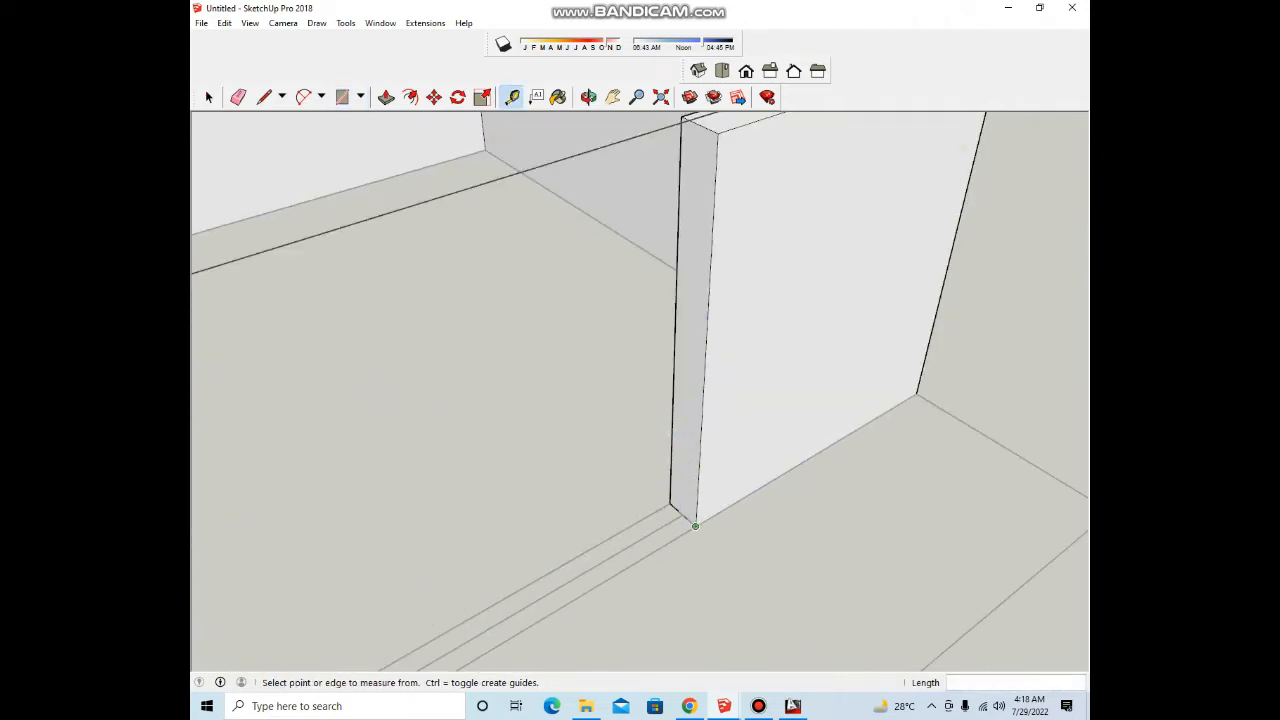
{"action": "scroll", "coordinate": [695, 526], "scroll_direction": "up", "scroll_amount": 2}
{"action": "left_click", "coordinate": [679, 512]}
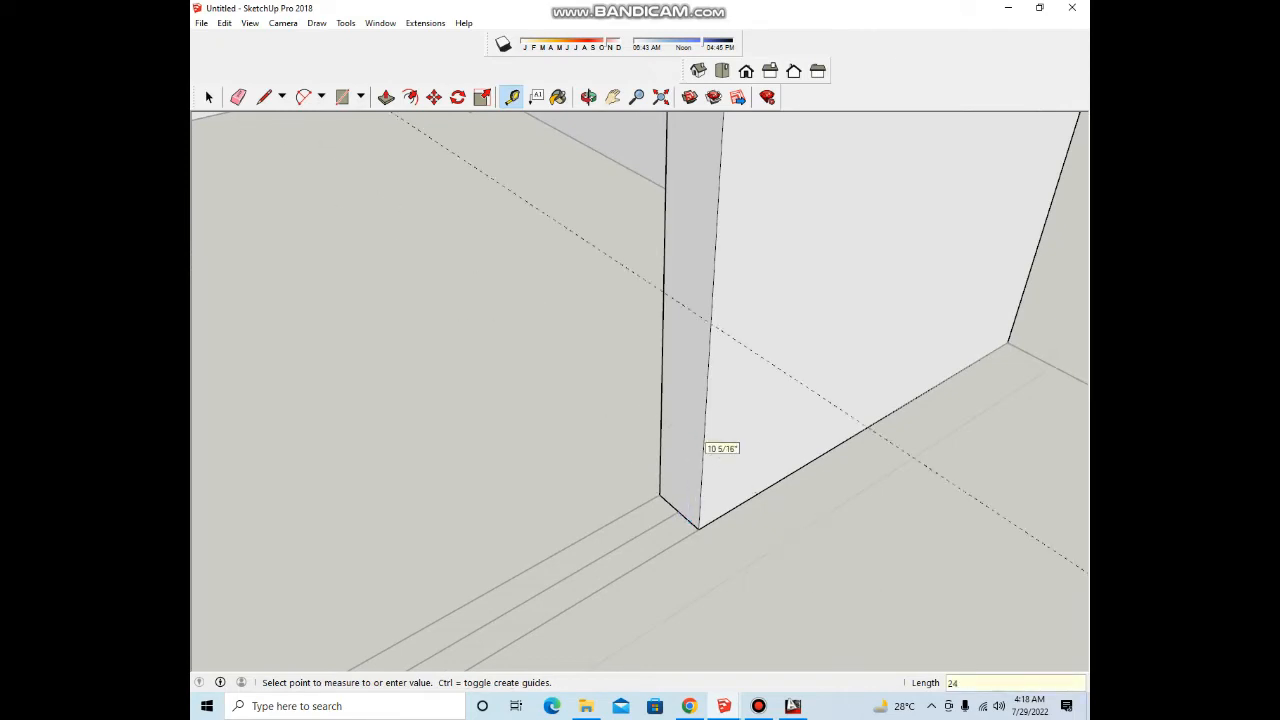
Step: Draw a rectangle on the jamb up to the guide, erase the guide and extend the face across the front window gap as a sill wall
{"action": "key", "text": "r"}
{"action": "left_click", "coordinate": [660, 286]}
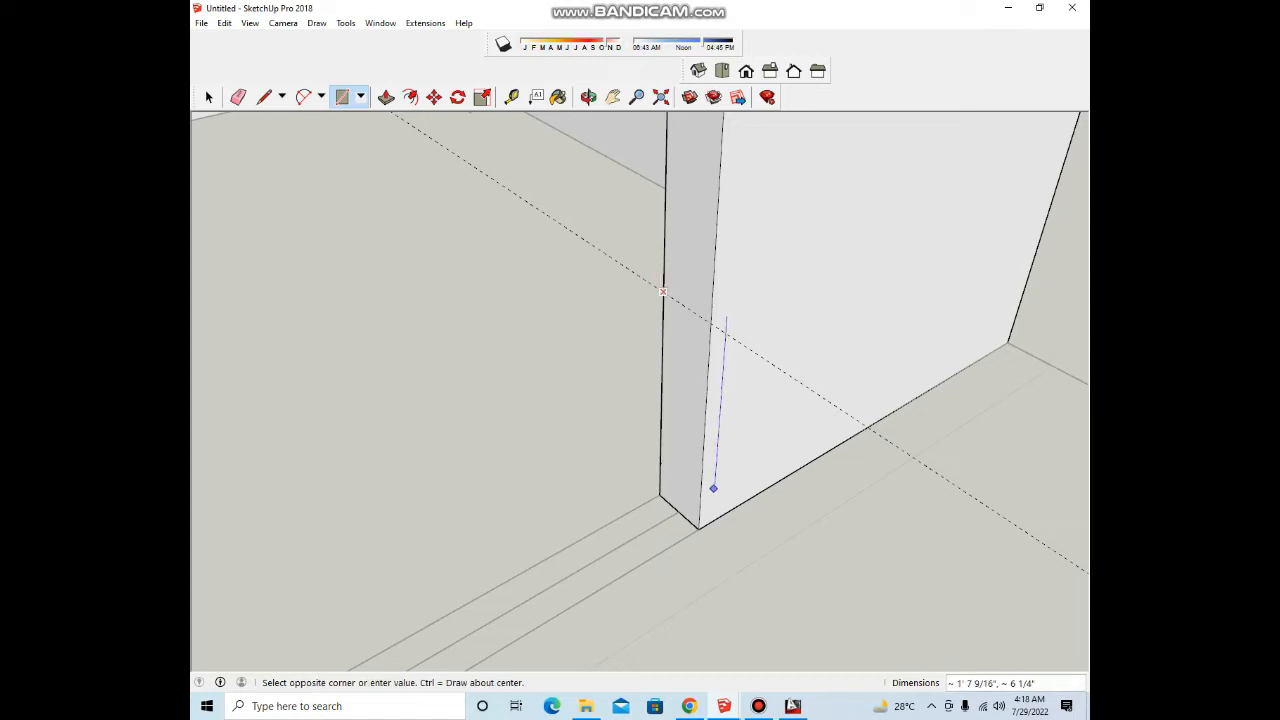
{"action": "key", "text": "e"}
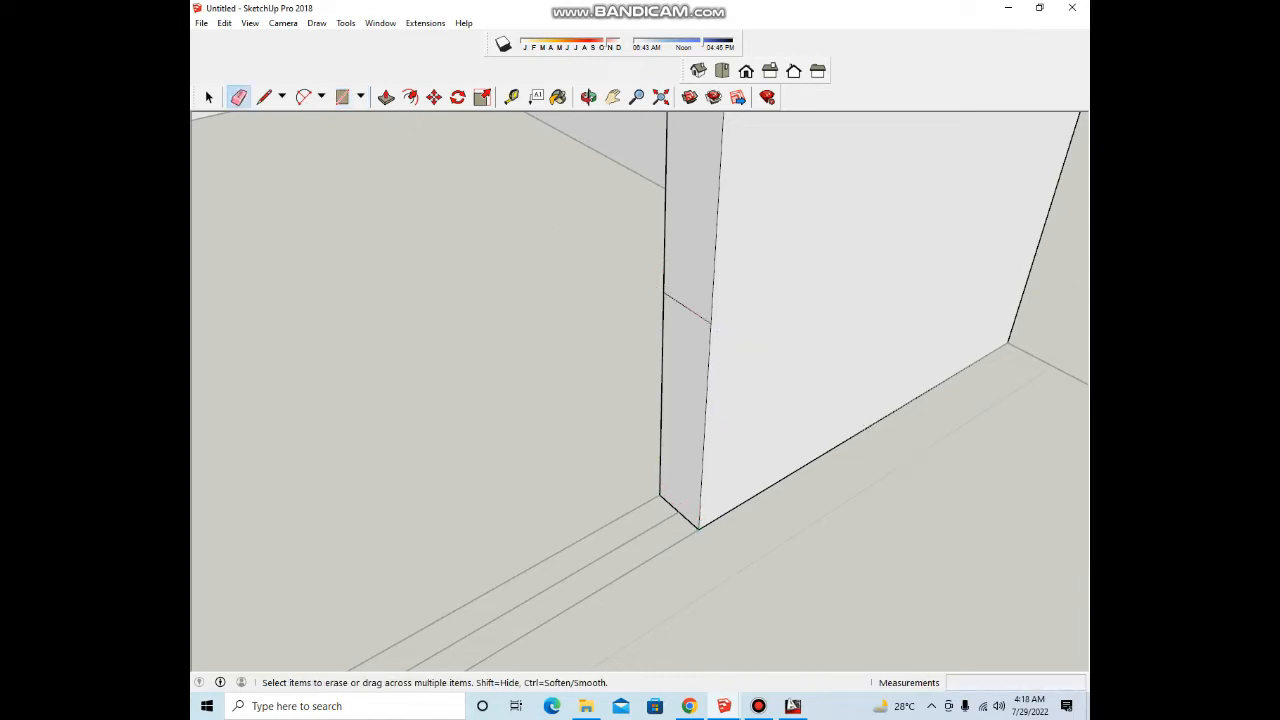
{"action": "key", "text": "p"}
{"action": "scroll", "coordinate": [580, 440], "scroll_direction": "down", "scroll_amount": 7}
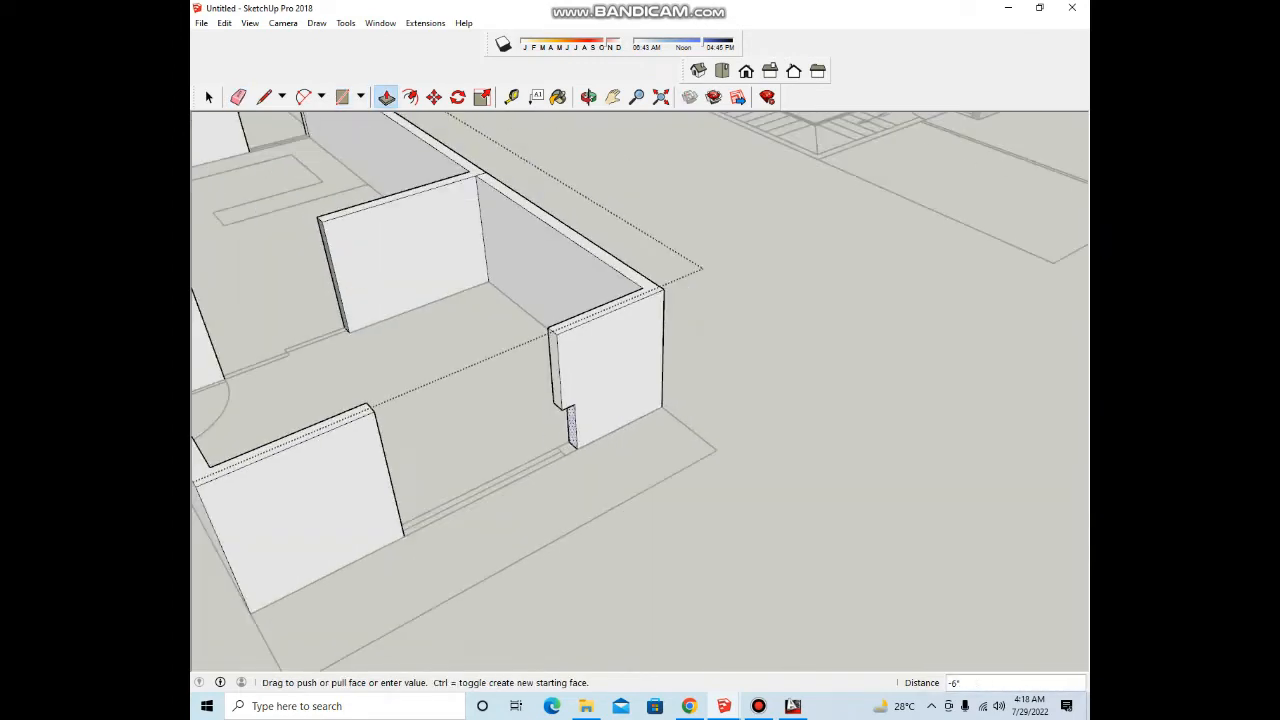
{"action": "left_click", "coordinate": [446, 453]}
{"action": "key", "text": "e"}
Step: Draw a rectangle at the base of the rear room's window jamb and extend it across the gap as a sill wall
{"action": "scroll", "coordinate": [498, 443], "scroll_direction": "up", "scroll_amount": 3}
{"action": "middle_click_drag", "start_coordinate": [530, 440], "coordinate": [450, 425]}
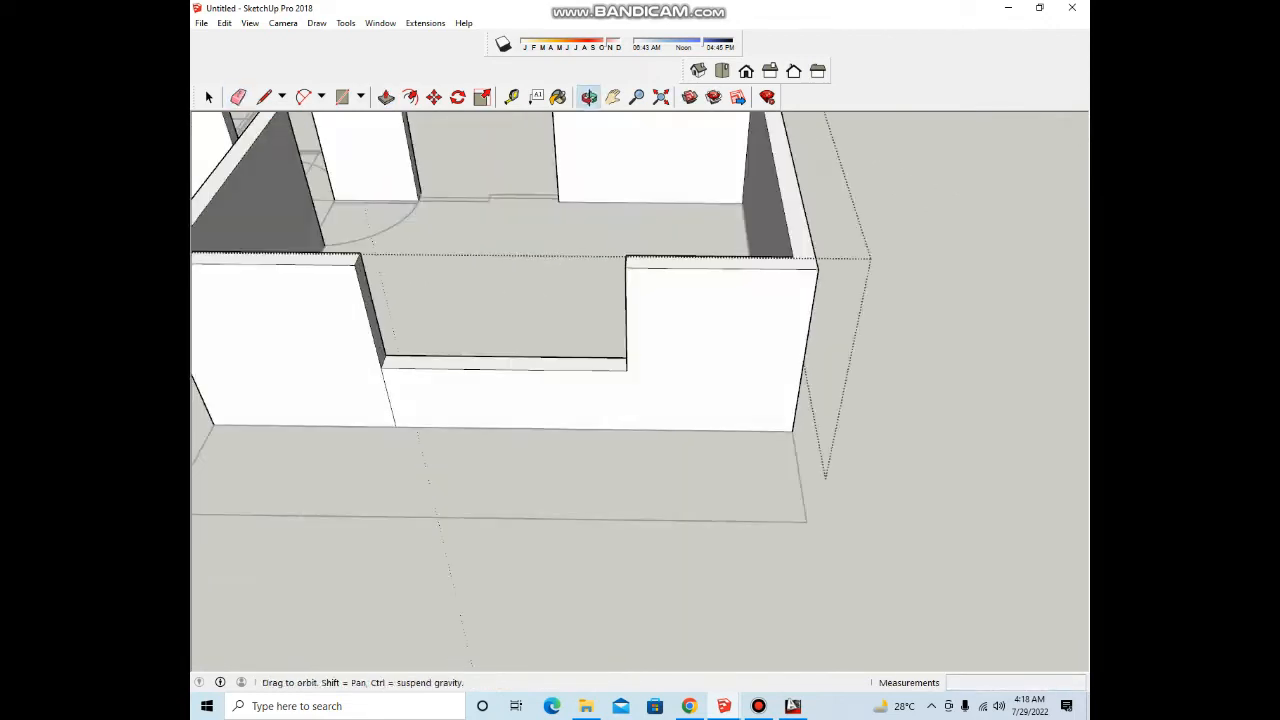
{"action": "scroll", "coordinate": [450, 412], "scroll_direction": "down", "scroll_amount": 7}
{"action": "scroll", "coordinate": [445, 310], "scroll_direction": "up", "scroll_amount": 4}
{"action": "scroll", "coordinate": [487, 362], "scroll_direction": "down", "scroll_amount": 6}
{"action": "scroll", "coordinate": [487, 362], "scroll_direction": "up", "scroll_amount": 10}
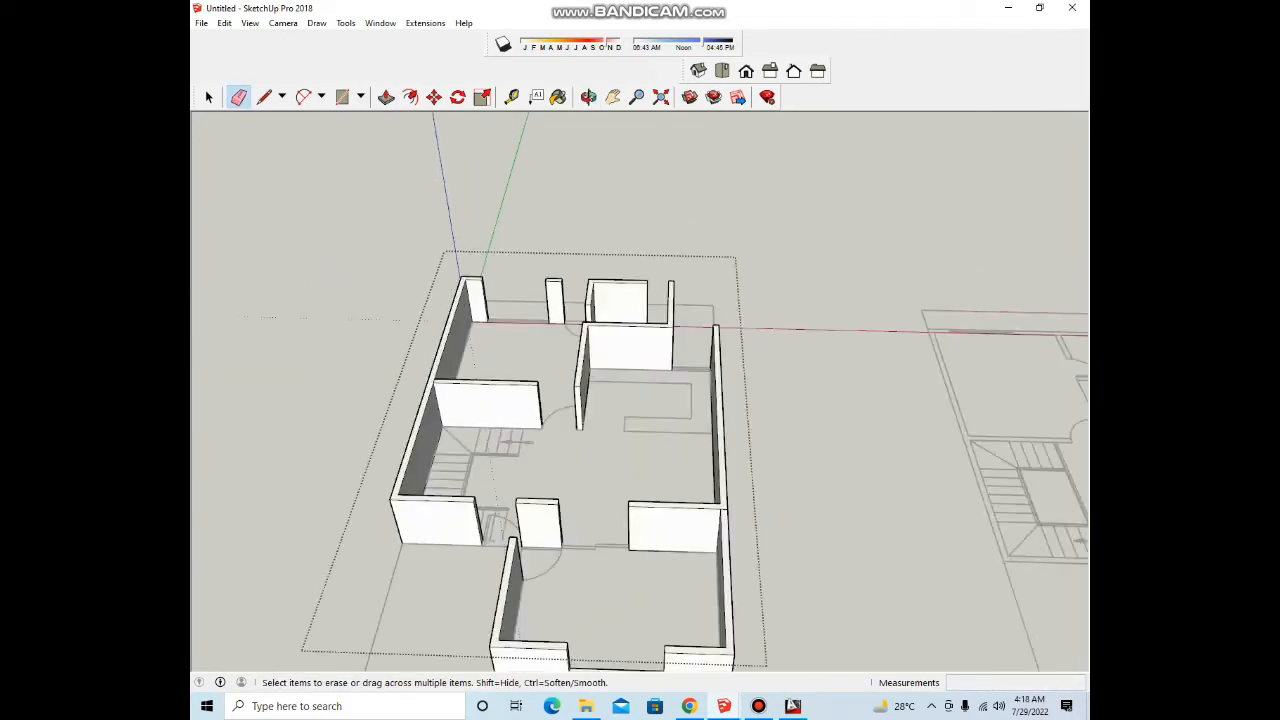
{"action": "key", "text": "r"}
{"action": "middle_click_drag", "start_coordinate": [487, 362], "coordinate": [476, 341]}
{"action": "left_click", "coordinate": [476, 341]}
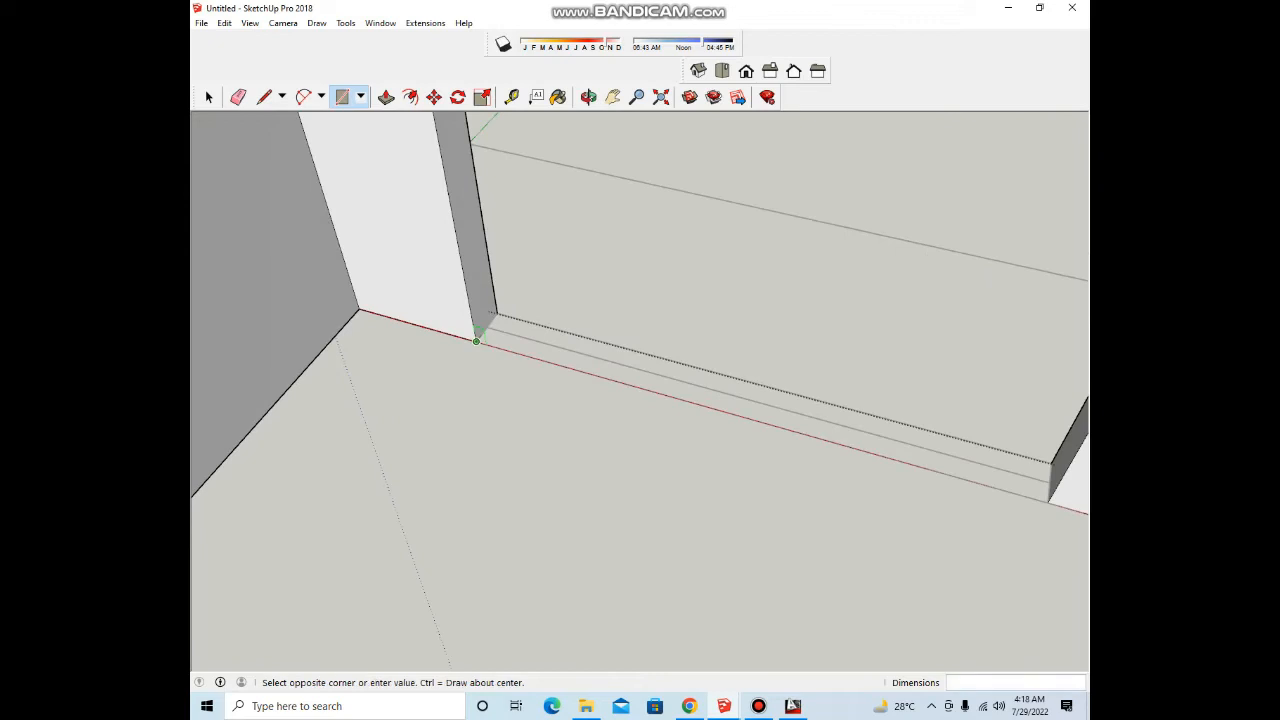
{"action": "left_click", "coordinate": [485, 242]}
{"action": "key", "text": "p"}
{"action": "left_click", "coordinate": [485, 289]}
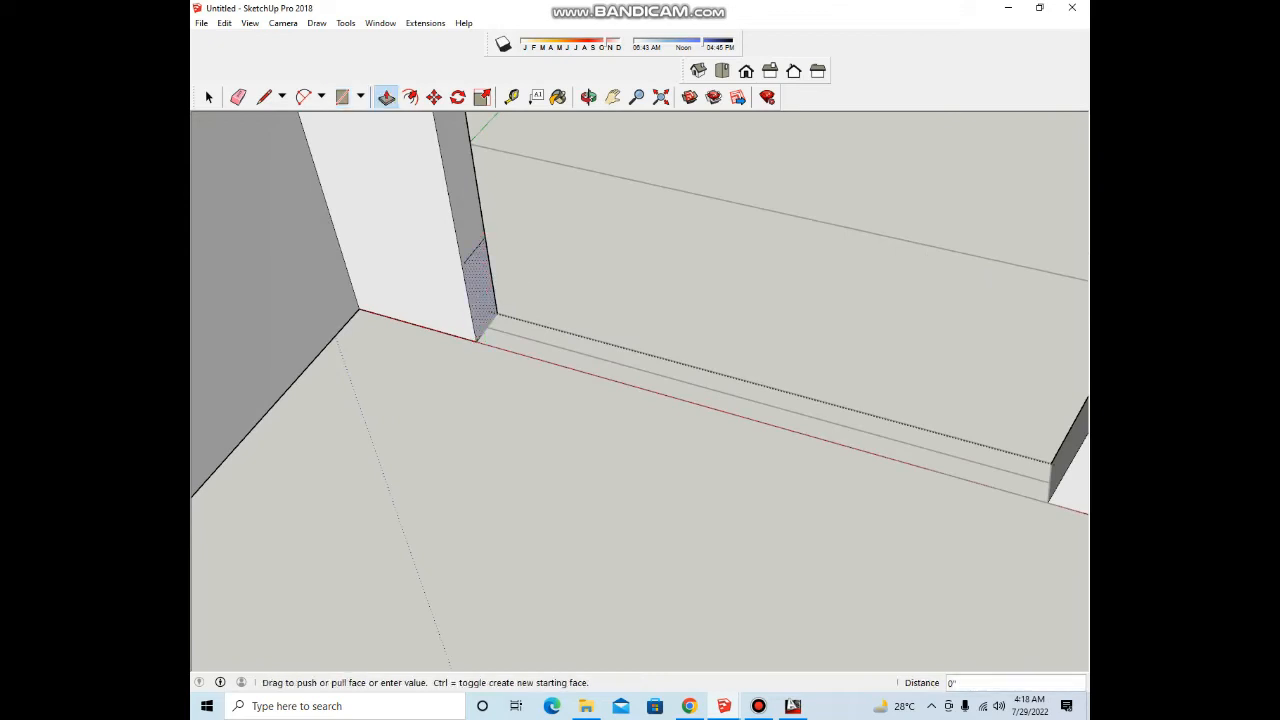
{"action": "scroll", "coordinate": [625, 342], "scroll_direction": "down", "scroll_amount": 3}
{"action": "left_click", "coordinate": [904, 386]}
Step: Push the top of the rear room's sill wall level with the front window's sill
{"action": "left_click", "coordinate": [760, 338]}
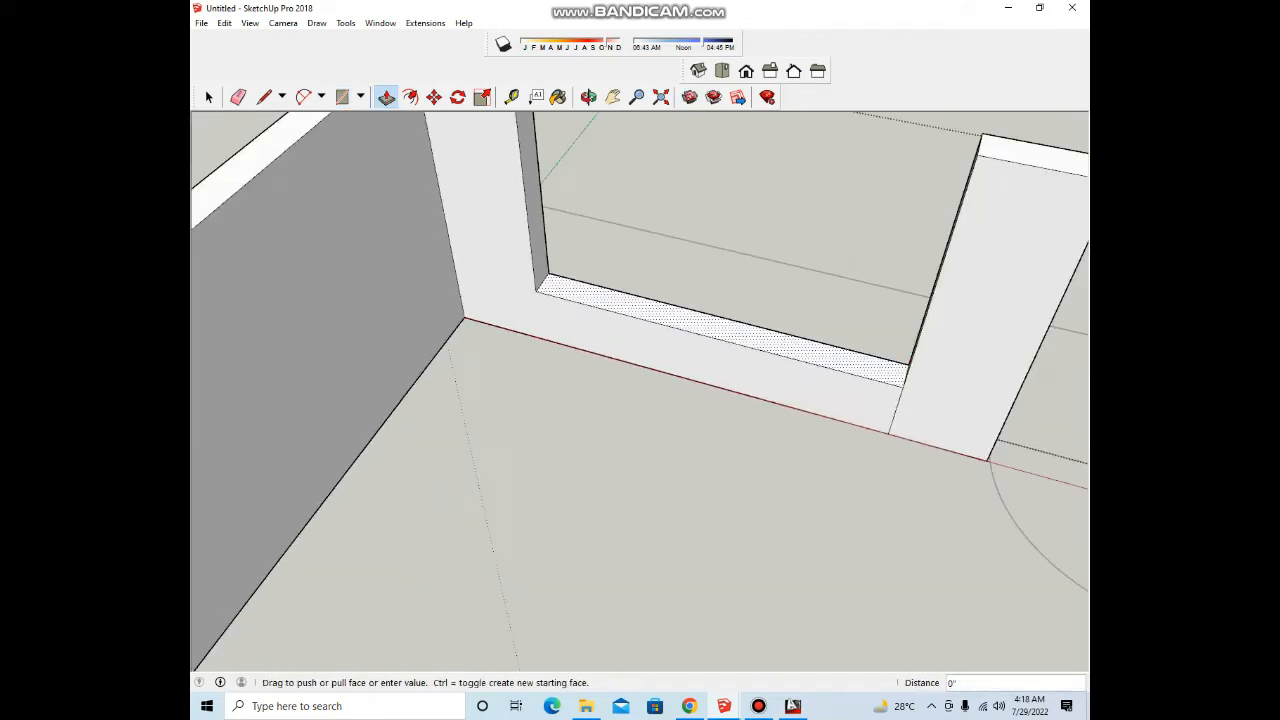
{"action": "scroll", "coordinate": [790, 320], "scroll_direction": "down", "scroll_amount": 6}
{"action": "scroll", "coordinate": [787, 460], "scroll_direction": "down", "scroll_amount": 3}
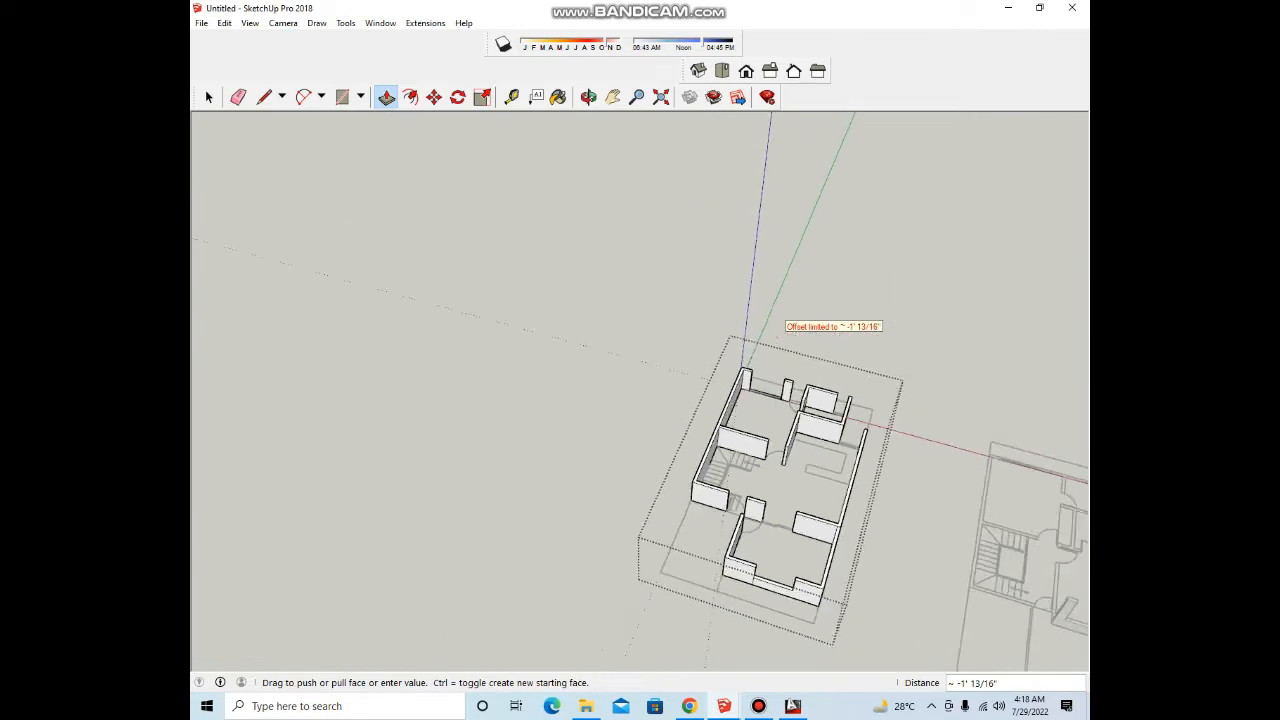
{"action": "scroll", "coordinate": [778, 572], "scroll_direction": "up", "scroll_amount": 2}
{"action": "left_click", "coordinate": [771, 575]}
Step: Draw a rectangle at the base of the small rear room's window jamb and extend it across the gap
{"action": "scroll", "coordinate": [775, 337], "scroll_direction": "up", "scroll_amount": 4}
{"action": "scroll", "coordinate": [838, 320], "scroll_direction": "up", "scroll_amount": 3}
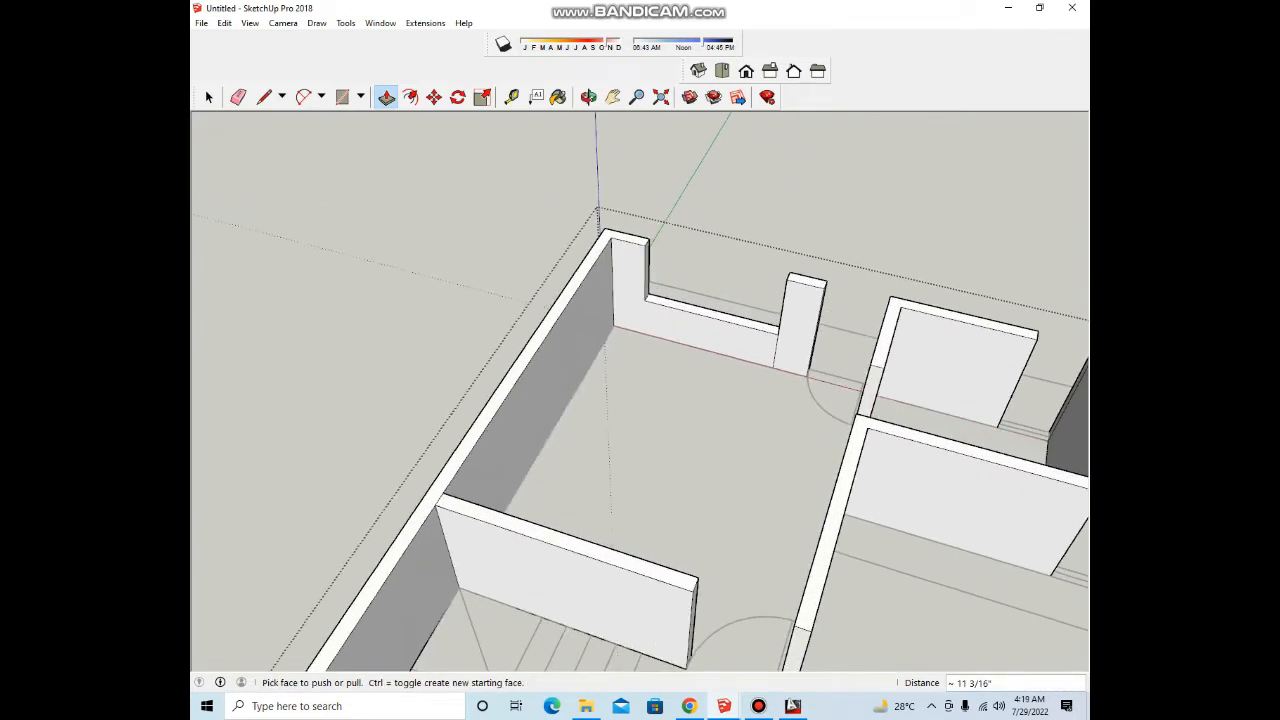
{"action": "scroll", "coordinate": [838, 325], "scroll_direction": "down", "scroll_amount": 4}
{"action": "middle_click_drag", "start_coordinate": [840, 330], "coordinate": [910, 335]}
{"action": "scroll", "coordinate": [982, 368], "scroll_direction": "up", "scroll_amount": 5}
{"action": "key", "text": "r"}
{"action": "scroll", "coordinate": [957, 412], "scroll_direction": "up", "scroll_amount": 3}
{"action": "left_click", "coordinate": [951, 457]}
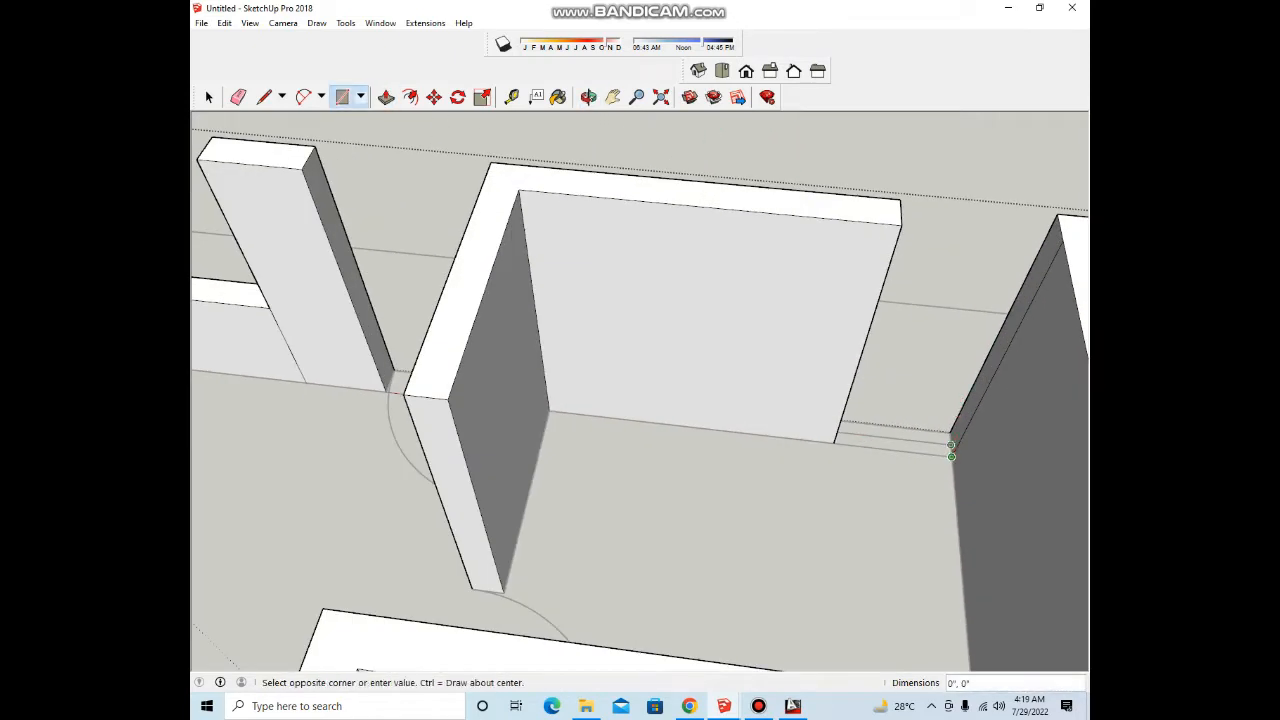
{"action": "left_click", "coordinate": [981, 383]}
{"action": "key", "text": "p"}
{"action": "left_click", "coordinate": [968, 412]}
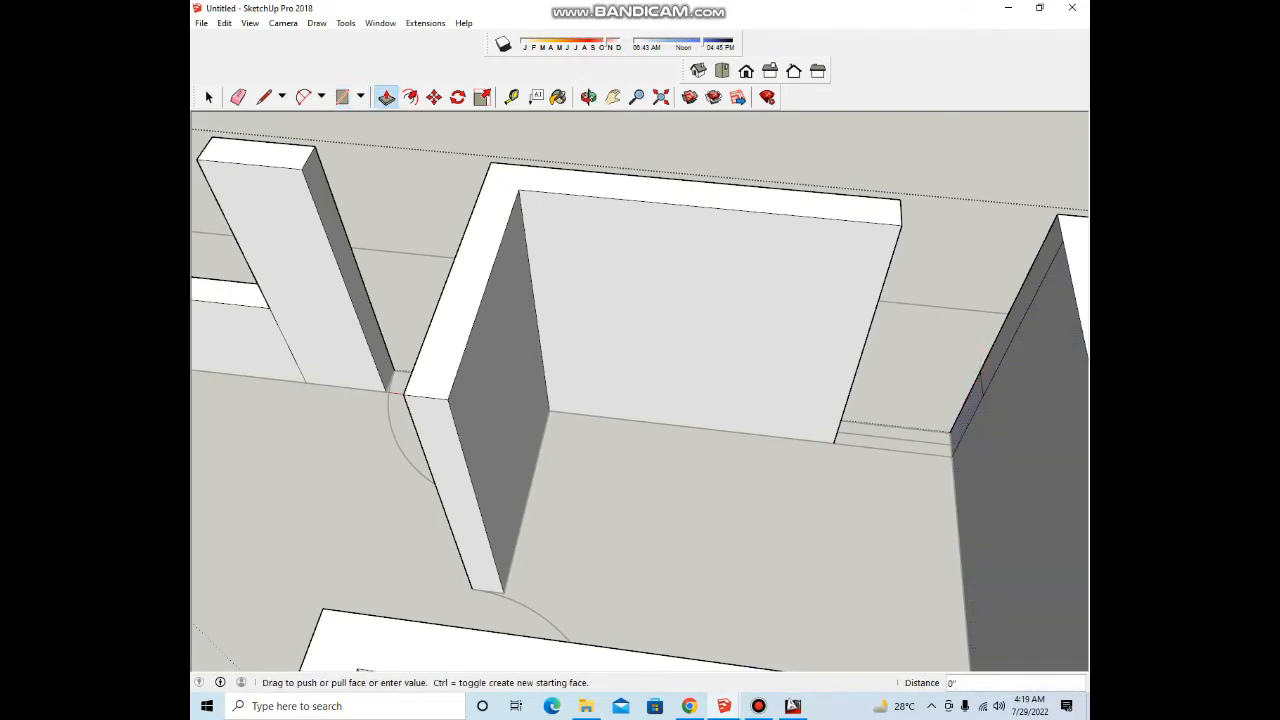
{"action": "left_click", "coordinate": [840, 428]}
Step: Place a guide 36" above the floor edge of the small rear room's window wall
{"action": "middle_click_drag", "start_coordinate": [890, 418], "coordinate": [894, 418]}
{"action": "key", "text": "t"}
{"action": "scroll", "coordinate": [915, 380], "scroll_direction": "up", "scroll_amount": 5}
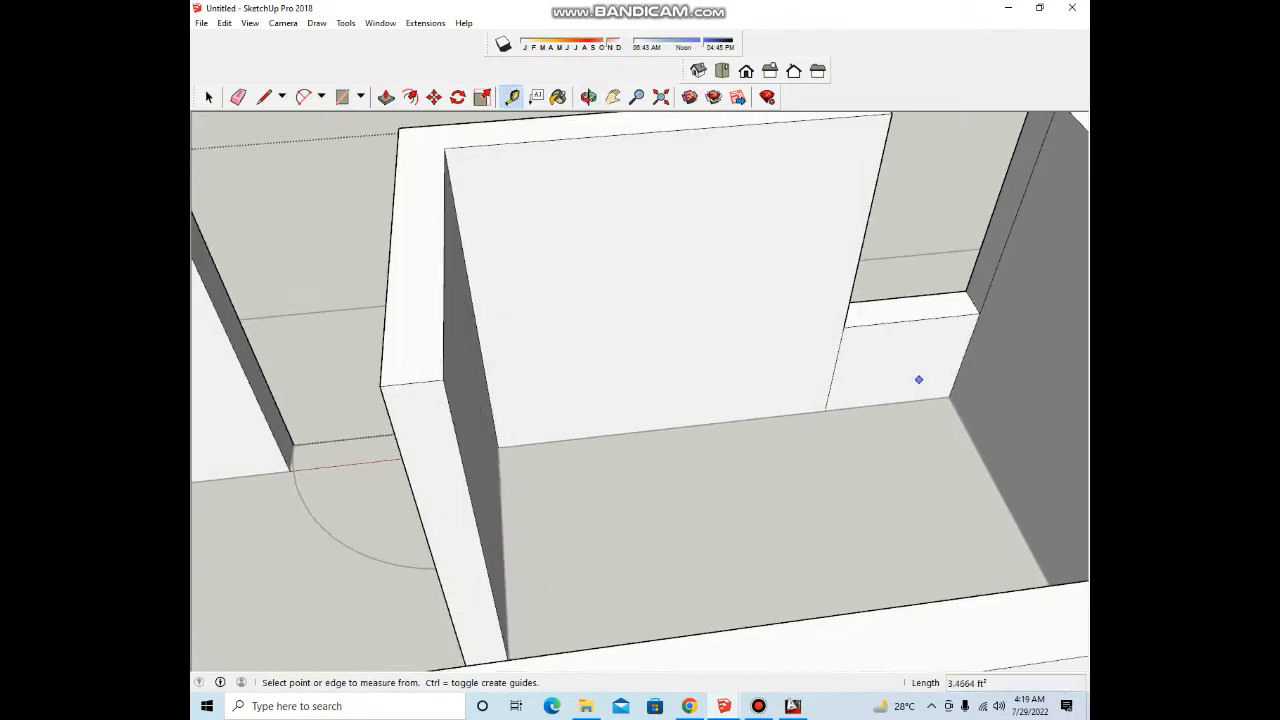
{"action": "left_click", "coordinate": [909, 405]}
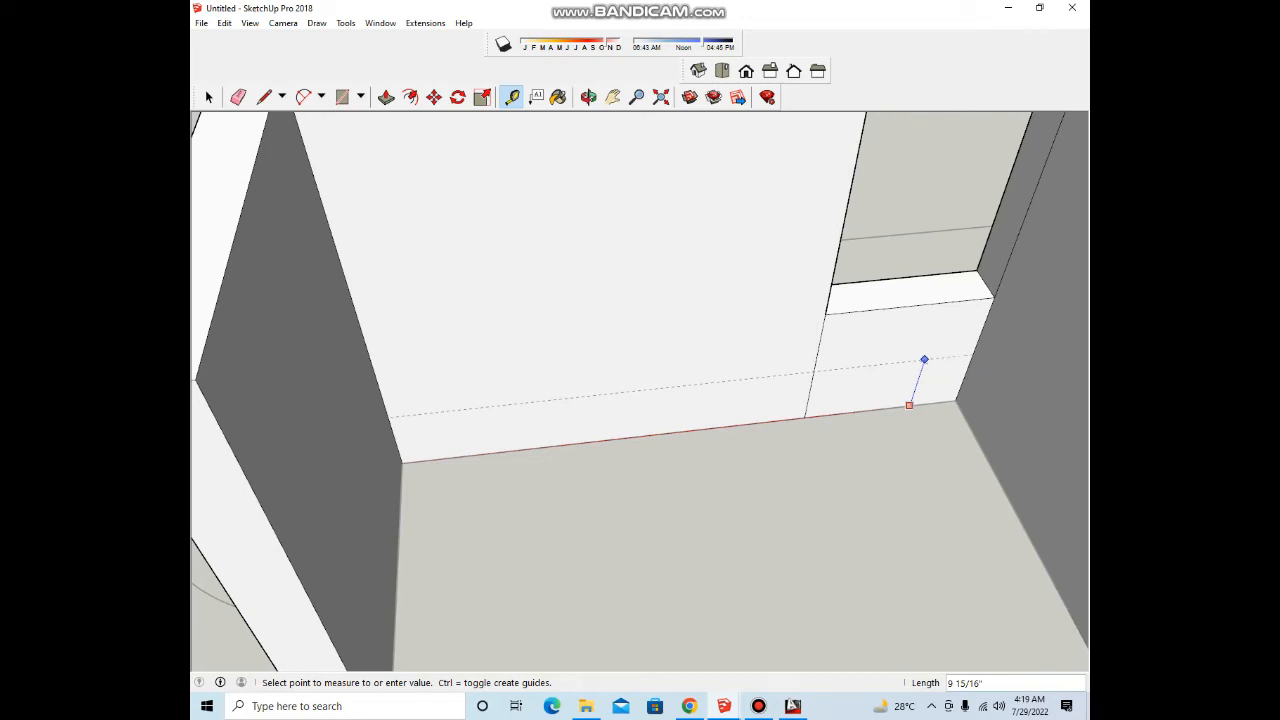
{"action": "type", "text": "36"}
{"action": "key", "text": "Return"}
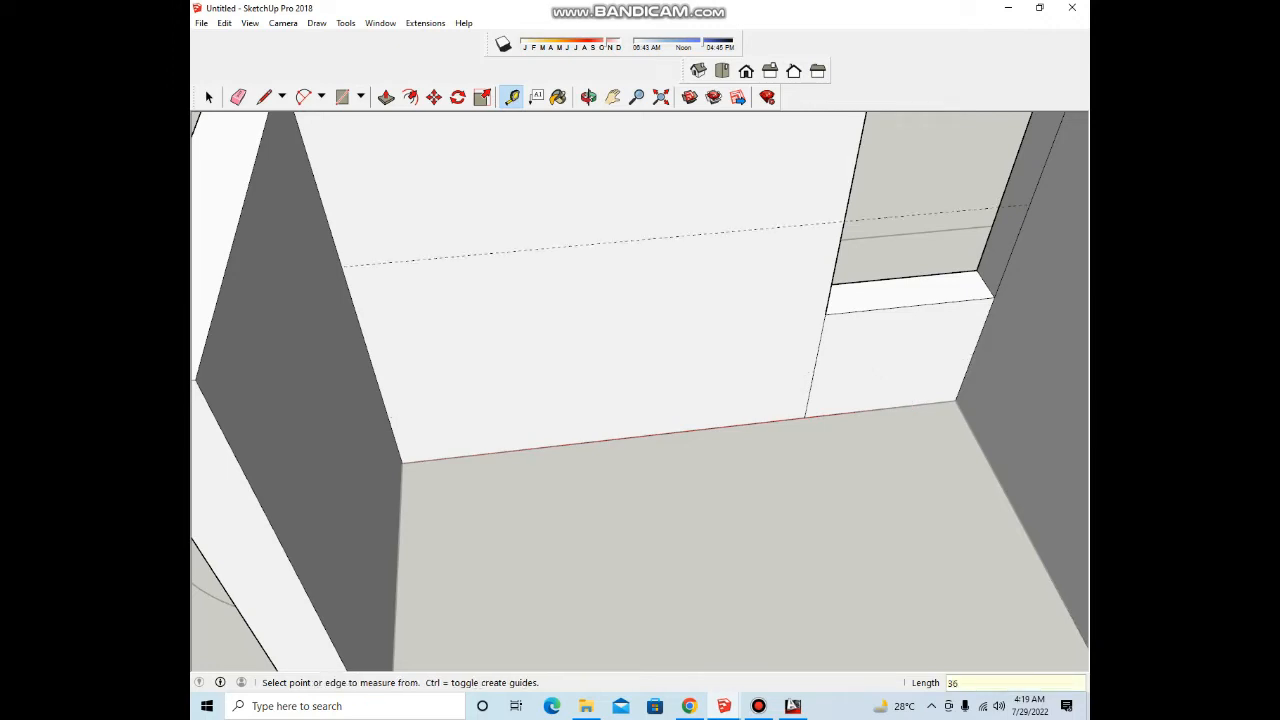
Step: Raise the small rear room's sill wall to the guide and erase the leftover seam below the window gap
{"action": "key", "text": "p"}
{"action": "left_click", "coordinate": [910, 298]}
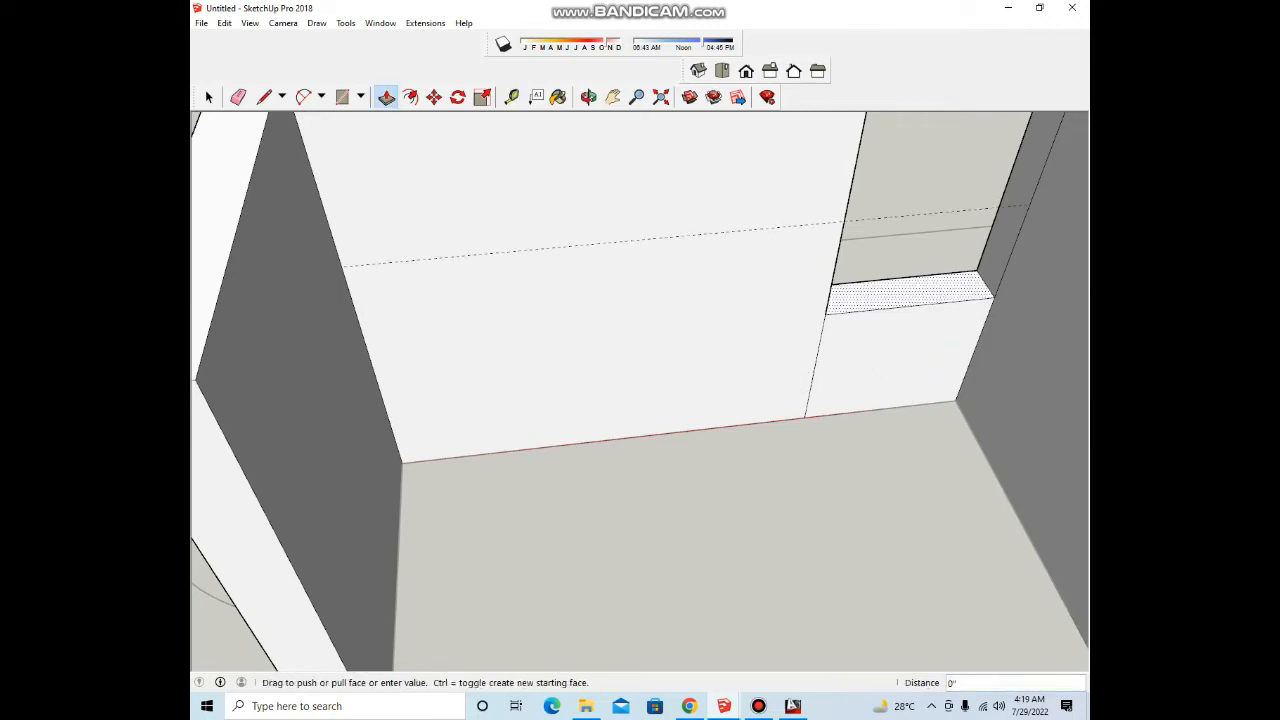
{"action": "left_click", "coordinate": [896, 217]}
{"action": "key", "text": "e"}
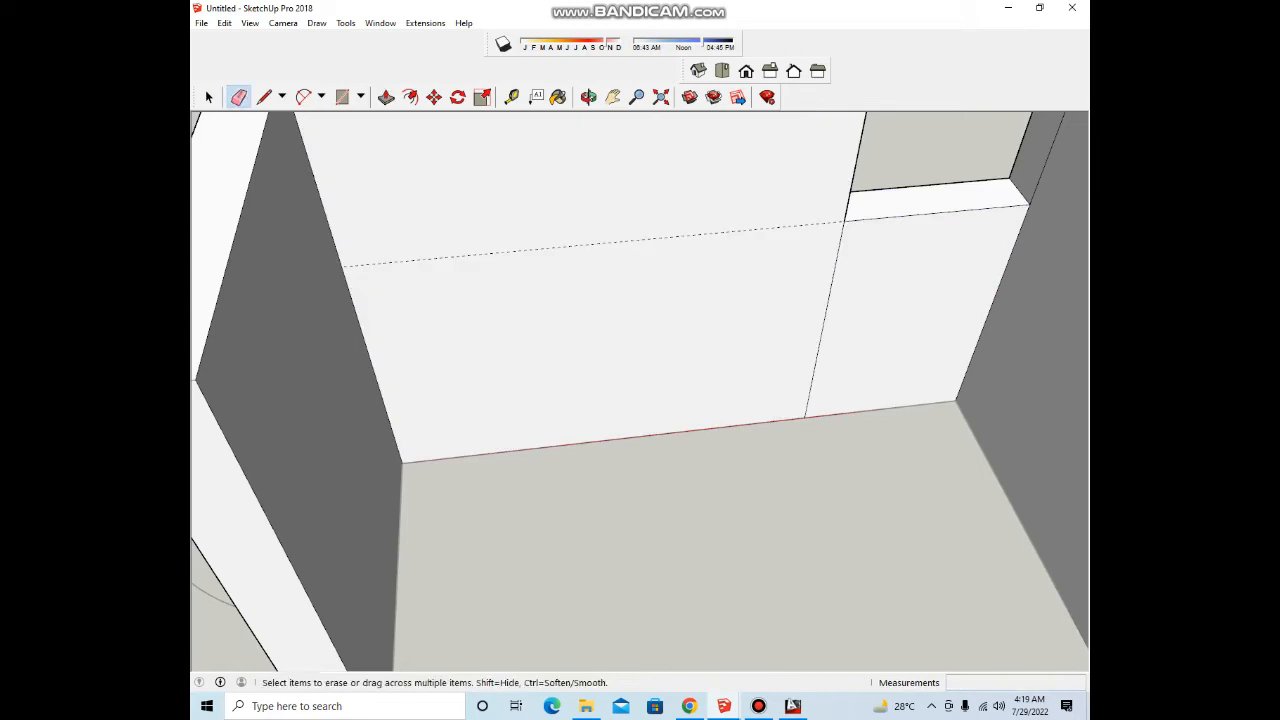
{"action": "left_click", "coordinate": [825, 313]}
Step: Draw a rectangle at the base of the jamb beside the kitchen counter and extend it across the rear gap
{"action": "scroll", "coordinate": [760, 305], "scroll_direction": "down", "scroll_amount": 8}
{"action": "middle_click_drag", "start_coordinate": [930, 350], "coordinate": [943, 378]}
{"action": "scroll", "coordinate": [943, 379], "scroll_direction": "up", "scroll_amount": 4}
{"action": "key", "text": "r"}
{"action": "scroll", "coordinate": [940, 380], "scroll_direction": "up", "scroll_amount": 3}
{"action": "left_click", "coordinate": [930, 392]}
{"action": "left_click", "coordinate": [944, 309]}
{"action": "key", "text": "p"}
{"action": "left_click", "coordinate": [942, 338]}
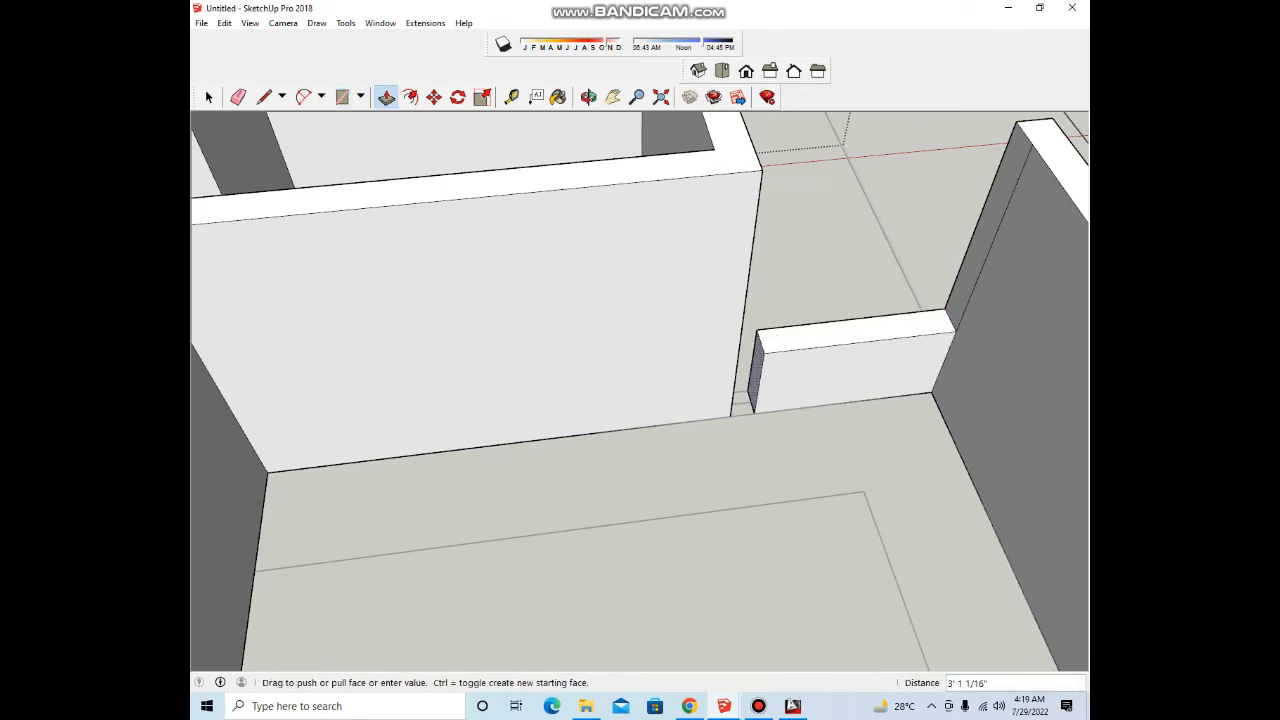
Step: Push the top of the kitchen's sill wall level with the front window's sill and erase the leftover edge
{"action": "scroll", "coordinate": [940, 370], "scroll_direction": "down", "scroll_amount": 6}
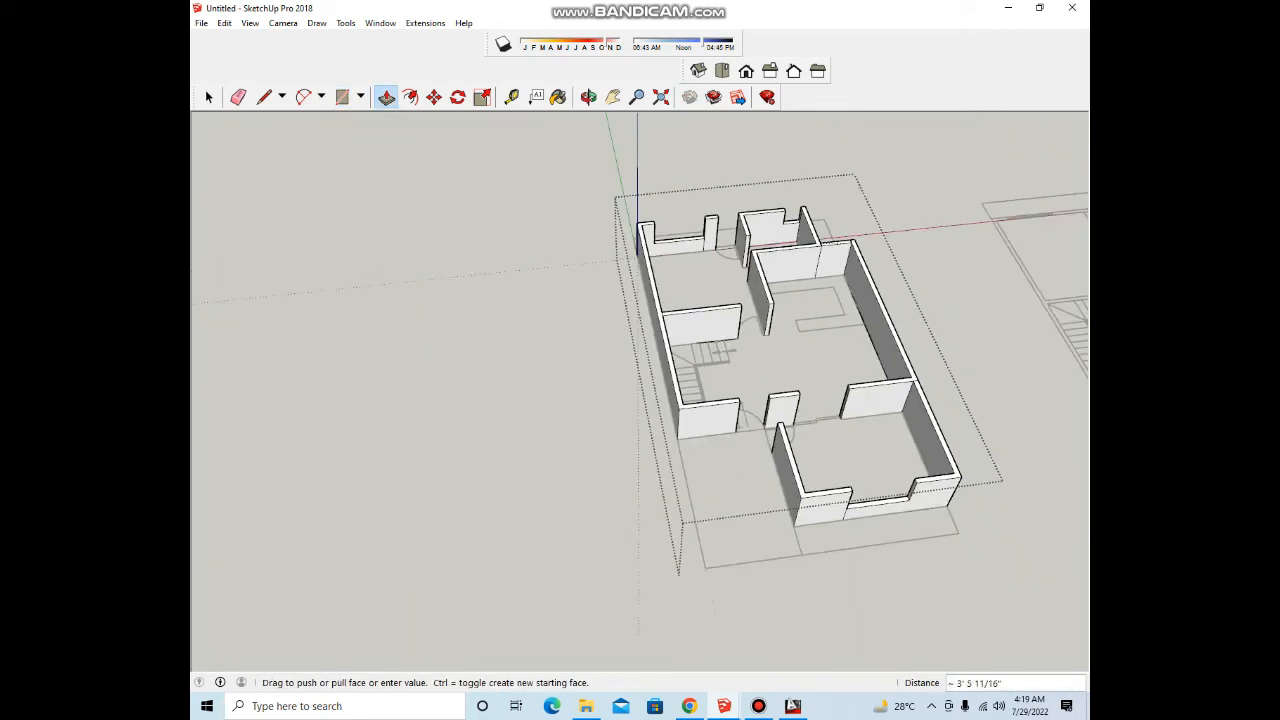
{"action": "left_click", "coordinate": [882, 504]}
{"action": "scroll", "coordinate": [856, 292], "scroll_direction": "up", "scroll_amount": 4}
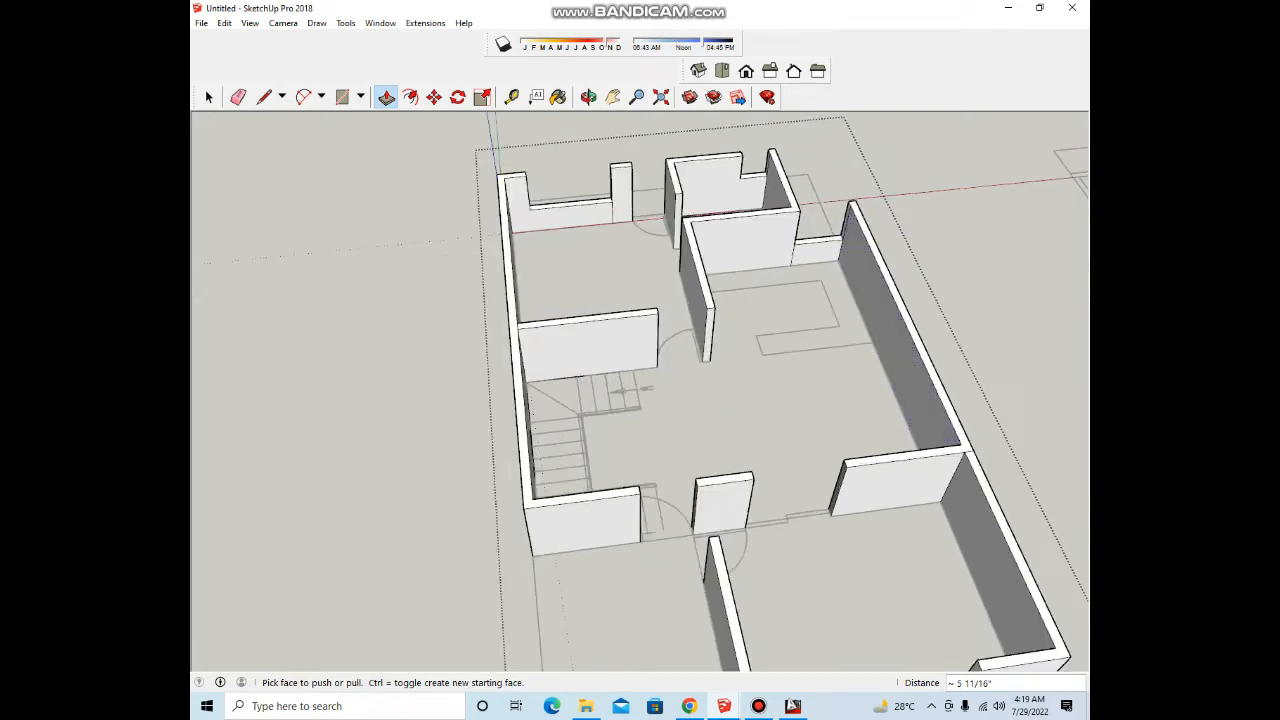
{"action": "scroll", "coordinate": [815, 243], "scroll_direction": "up", "scroll_amount": 5}
{"action": "key", "text": "e"}
{"action": "left_click", "coordinate": [704, 300]}
Step: Close the wall group and inspect the finished sill walls around the ground floor
{"action": "scroll", "coordinate": [850, 288], "scroll_direction": "down", "scroll_amount": 6}
{"action": "middle_click_drag", "start_coordinate": [794, 296], "coordinate": [850, 262]}
{"action": "middle_click_drag", "start_coordinate": [800, 330], "coordinate": [700, 335]}
{"action": "scroll", "coordinate": [700, 385], "scroll_direction": "up", "scroll_amount": 4}
{"action": "mouse_move", "coordinate": [700, 385]}
{"action": "middle_mouse_down"}
{"action": "mouse_move", "coordinate": [675, 385]}
{"action": "mouse_move", "coordinate": [690, 400]}
{"action": "mouse_move", "coordinate": [708, 372]}
{"action": "mouse_move", "coordinate": [735, 405]}
{"action": "middle_mouse_up"}
{"action": "scroll", "coordinate": [690, 385], "scroll_direction": "down", "scroll_amount": 5}
{"action": "key", "text": "space"}
{"action": "key", "text": "Escape"}
{"action": "scroll", "coordinate": [756, 412], "scroll_direction": "up", "scroll_amount": 4}
{"action": "scroll", "coordinate": [710, 360], "scroll_direction": "down", "scroll_amount": 4}
{"action": "scroll", "coordinate": [760, 357], "scroll_direction": "up", "scroll_amount": 4}
{"action": "left_click", "coordinate": [718, 322]}
{"action": "scroll", "coordinate": [722, 335], "scroll_direction": "down", "scroll_amount": 5}
{"action": "middle_click_drag", "start_coordinate": [722, 335], "coordinate": [755, 345]}
{"action": "scroll", "coordinate": [752, 308], "scroll_direction": "down", "scroll_amount": 4}
{"action": "left_click", "coordinate": [748, 335]}
Step: Draw one floor rectangle from the rear room's inner corner to the inner corner at the front of the house
{"action": "scroll", "coordinate": [736, 258], "scroll_direction": "up", "scroll_amount": 7}
{"action": "middle_click_drag", "start_coordinate": [734, 262], "coordinate": [728, 310]}
{"action": "key", "text": "r"}
{"action": "left_click", "coordinate": [577, 232]}
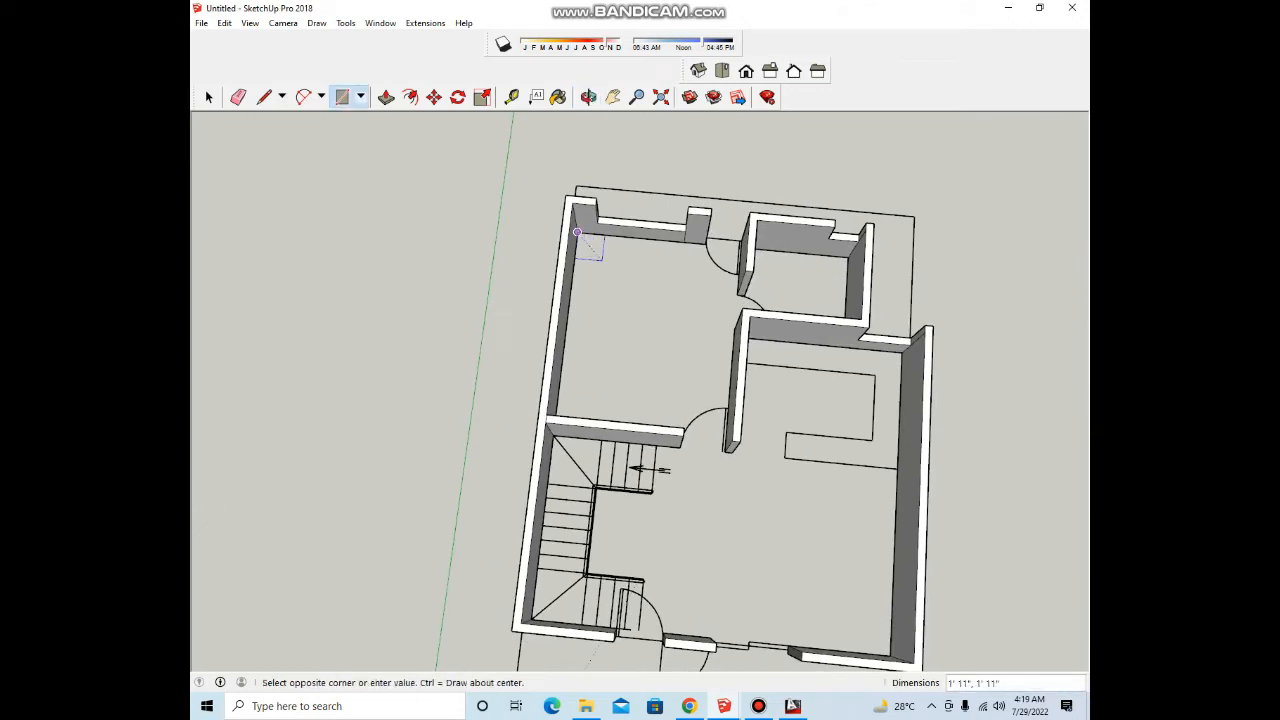
{"action": "scroll", "coordinate": [612, 271], "scroll_direction": "down", "scroll_amount": 2}
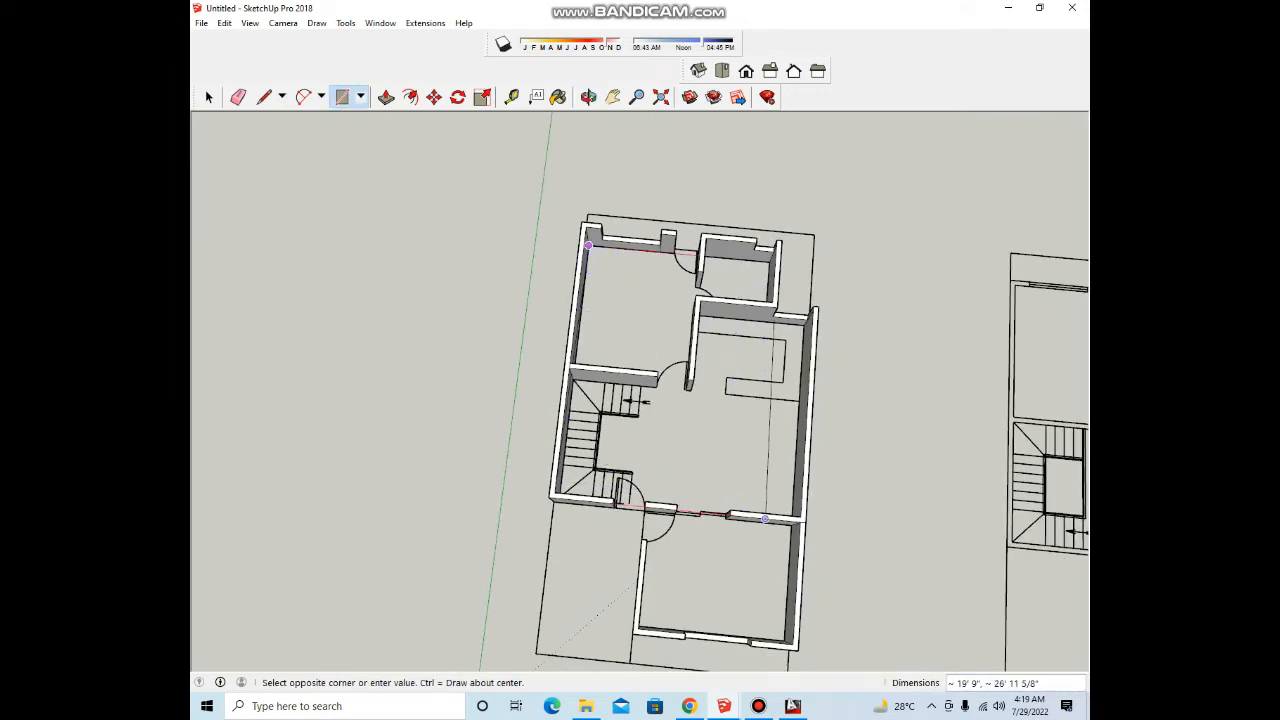
{"action": "scroll", "coordinate": [765, 540], "scroll_direction": "up", "scroll_amount": 3}
{"action": "scroll", "coordinate": [740, 580], "scroll_direction": "down", "scroll_amount": 3}
{"action": "scroll", "coordinate": [720, 560], "scroll_direction": "up", "scroll_amount": 3}
{"action": "scroll", "coordinate": [763, 606], "scroll_direction": "up", "scroll_amount": 2}
{"action": "left_click", "coordinate": [760, 534]}
{"action": "scroll", "coordinate": [729, 491], "scroll_direction": "down", "scroll_amount": 4}
{"action": "key", "text": "space"}
Step: Select the ground-floor face and extrude it 6" upward as a floor slab
{"action": "middle_click_drag", "start_coordinate": [667, 340], "coordinate": [676, 335]}
{"action": "scroll", "coordinate": [676, 350], "scroll_direction": "up", "scroll_amount": 4}
{"action": "middle_click_drag", "start_coordinate": [680, 410], "coordinate": [780, 355]}
{"action": "scroll", "coordinate": [750, 370], "scroll_direction": "down", "scroll_amount": 3}
{"action": "double_click", "coordinate": [692, 410]}
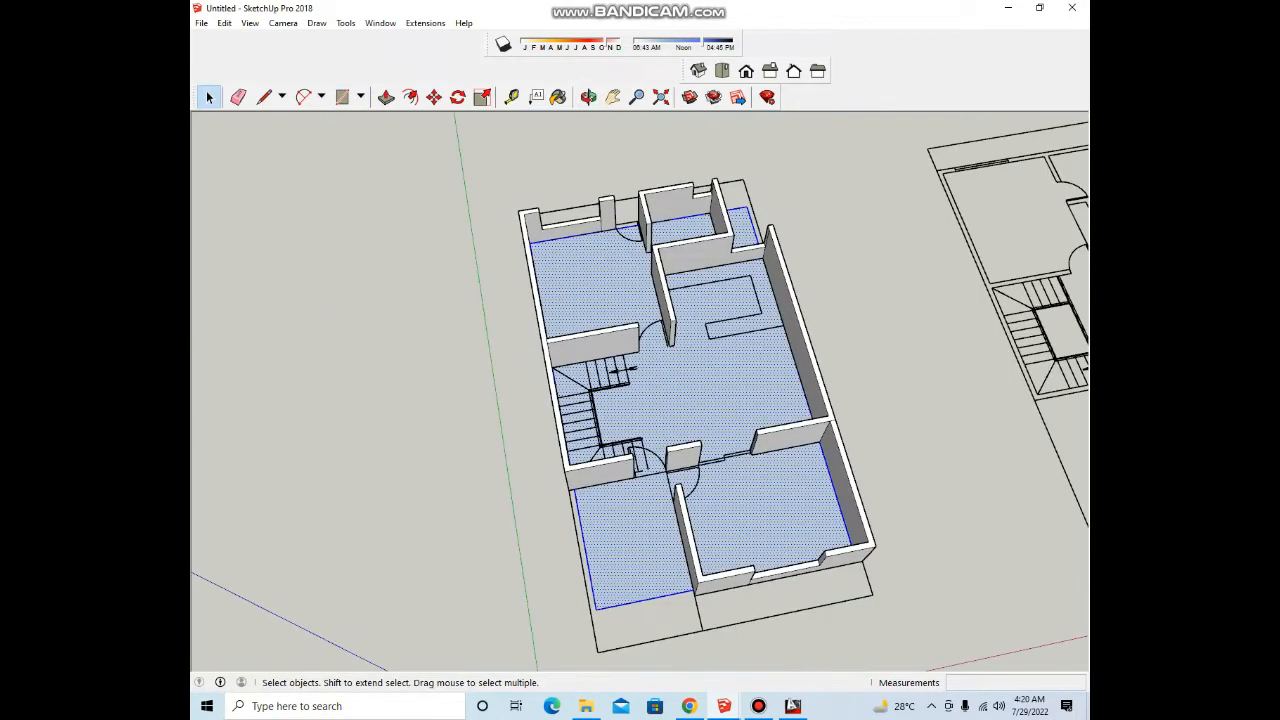
{"action": "scroll", "coordinate": [694, 412], "scroll_direction": "up", "scroll_amount": 3}
{"action": "middle_click_drag", "start_coordinate": [694, 412], "coordinate": [708, 408]}
{"action": "key", "text": "p"}
{"action": "left_click", "coordinate": [708, 408]}
{"action": "type", "text": "6"}
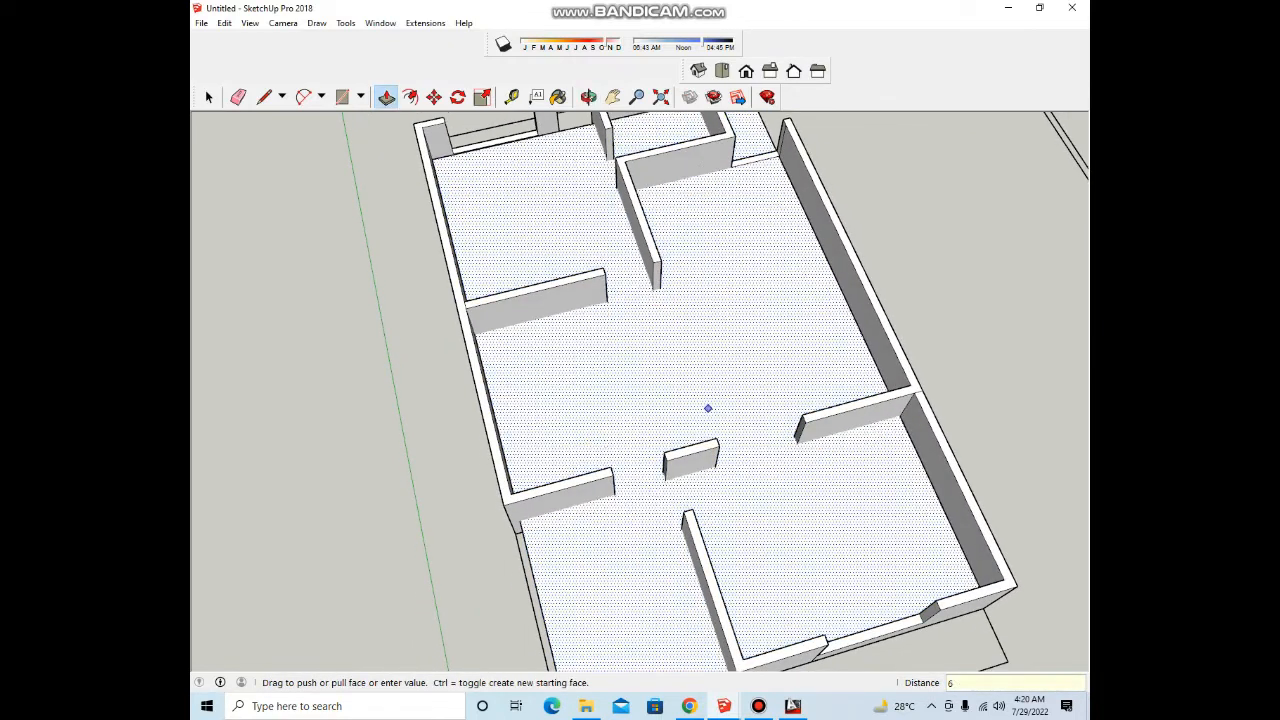
{"action": "key", "text": "Return"}
Step: Select the whole floor slab and make it a group
{"action": "key", "text": "space"}
{"action": "double_click", "coordinate": [708, 408]}
{"action": "right_click", "coordinate": [714, 398]}
{"action": "left_click", "coordinate": [760, 517]}
{"action": "scroll", "coordinate": [700, 430], "scroll_direction": "down", "scroll_amount": 5}
{"action": "scroll", "coordinate": [700, 430], "scroll_direction": "up", "scroll_amount": 6}
Step: Open the floor slab group and draw a rectangle about 11' by 8' 5" over the open front corner outside the walls
{"action": "double_click", "coordinate": [665, 490]}
{"action": "scroll", "coordinate": [665, 490], "scroll_direction": "up", "scroll_amount": 1}
{"action": "key", "text": "r"}
{"action": "scroll", "coordinate": [560, 420], "scroll_direction": "up", "scroll_amount": 4}
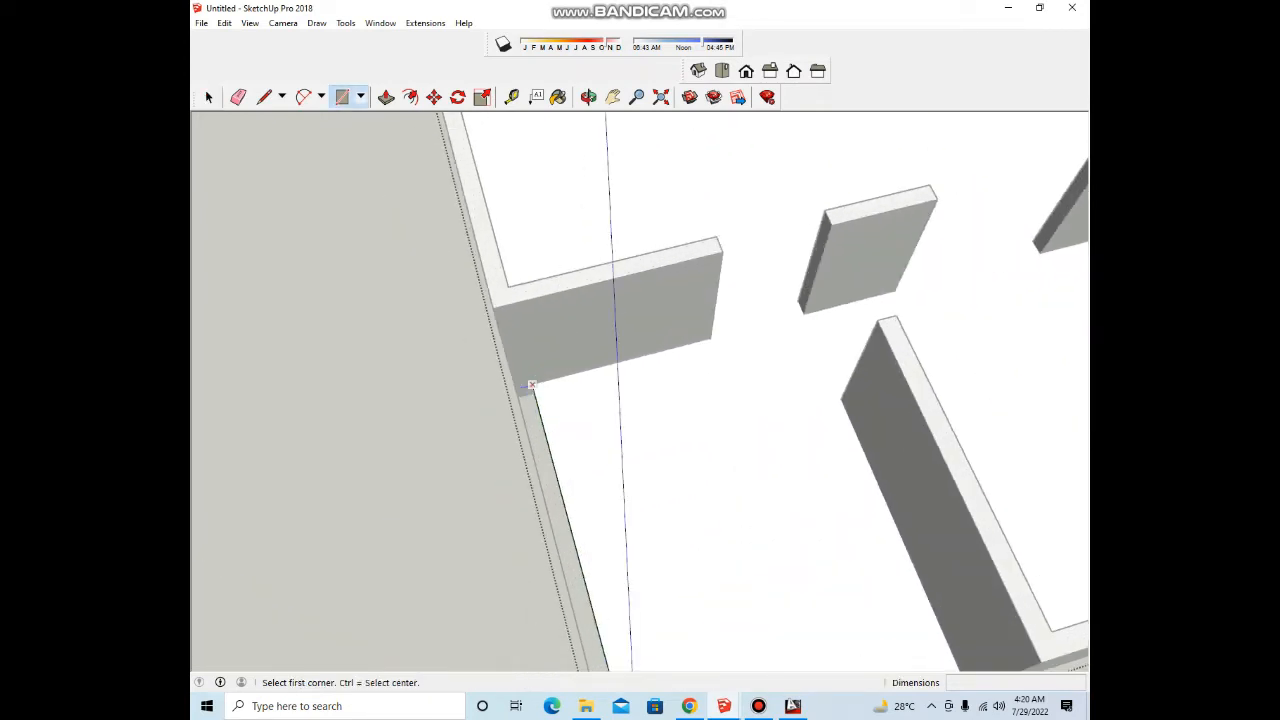
{"action": "left_click", "coordinate": [530, 383]}
{"action": "scroll", "coordinate": [600, 398], "scroll_direction": "down", "scroll_amount": 3}
{"action": "scroll", "coordinate": [790, 548], "scroll_direction": "up", "scroll_amount": 2}
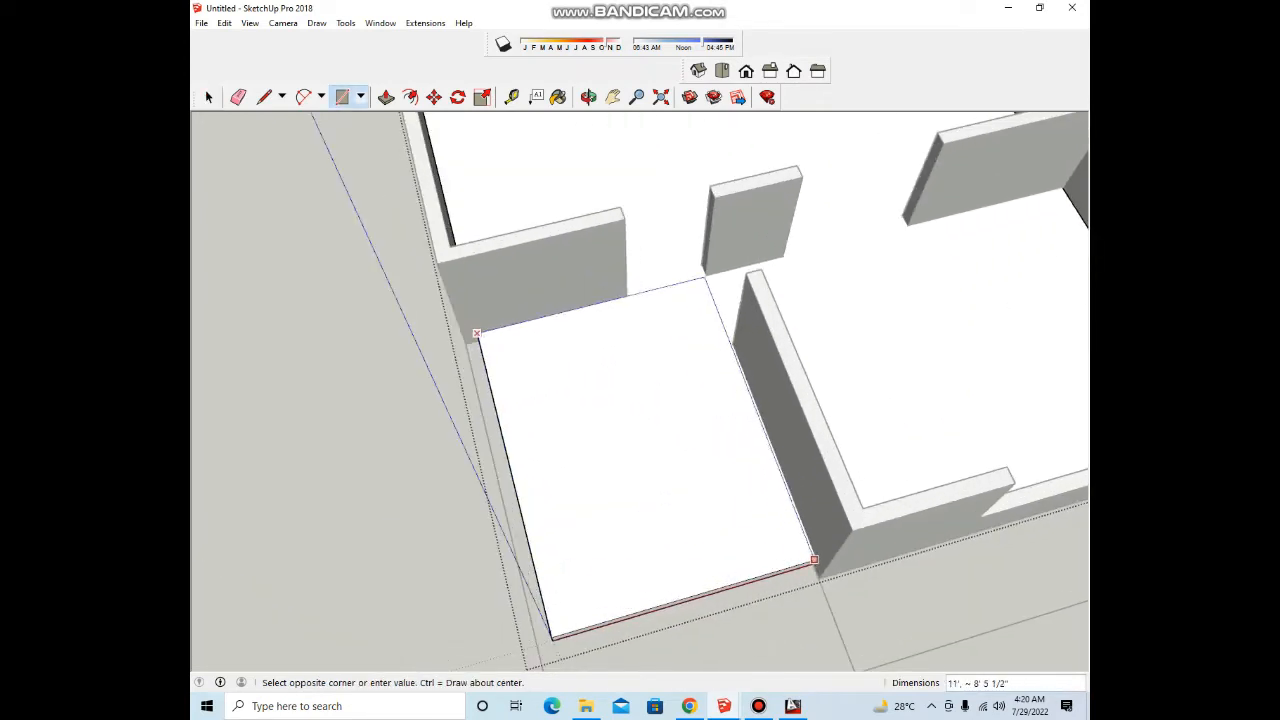
{"action": "scroll", "coordinate": [800, 555], "scroll_direction": "up", "scroll_amount": 2}
{"action": "left_click", "coordinate": [815, 562]}
Step: Push the front corner rectangle down 6" to cut that area out of the floor slab
{"action": "scroll", "coordinate": [714, 466], "scroll_direction": "down", "scroll_amount": 3}
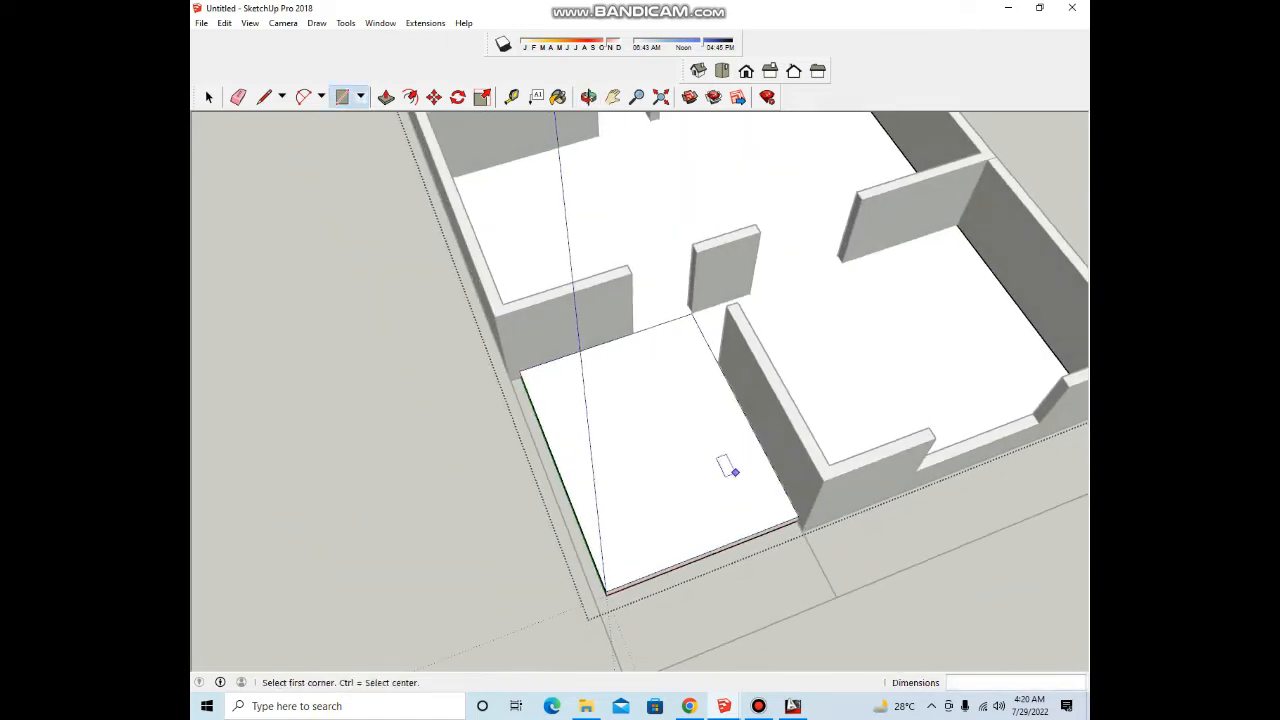
{"action": "key", "text": "p"}
{"action": "left_click", "coordinate": [668, 490]}
{"action": "scroll", "coordinate": [682, 425], "scroll_direction": "down", "scroll_amount": 3}
{"action": "scroll", "coordinate": [679, 356], "scroll_direction": "up", "scroll_amount": 5}
{"action": "scroll", "coordinate": [679, 356], "scroll_direction": "down", "scroll_amount": 1}
{"action": "scroll", "coordinate": [660, 404], "scroll_direction": "down", "scroll_amount": 2}
Step: Draw a 5' 6" by 6" rectangle on the slab's side face beneath the wall beside the entrance gap
{"action": "scroll", "coordinate": [660, 404], "scroll_direction": "up", "scroll_amount": 5}
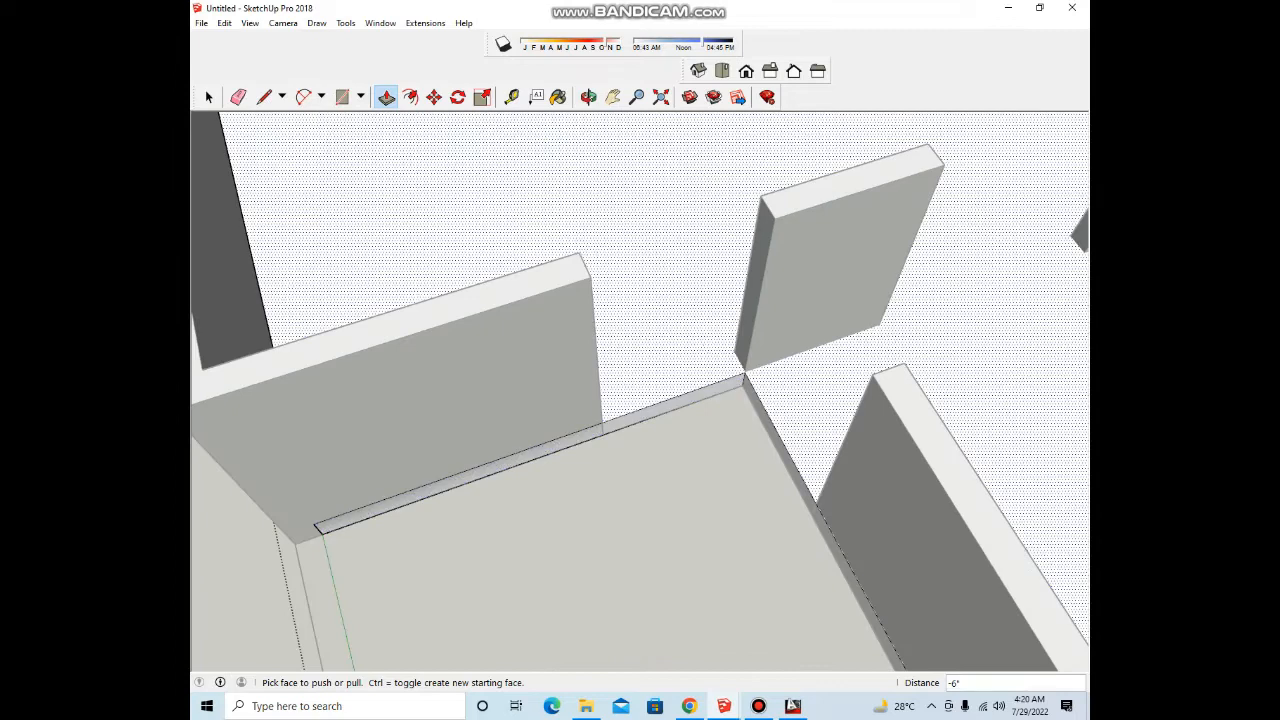
{"action": "middle_click_drag", "start_coordinate": [588, 437], "coordinate": [630, 414]}
{"action": "scroll", "coordinate": [628, 415], "scroll_direction": "down", "scroll_amount": 2}
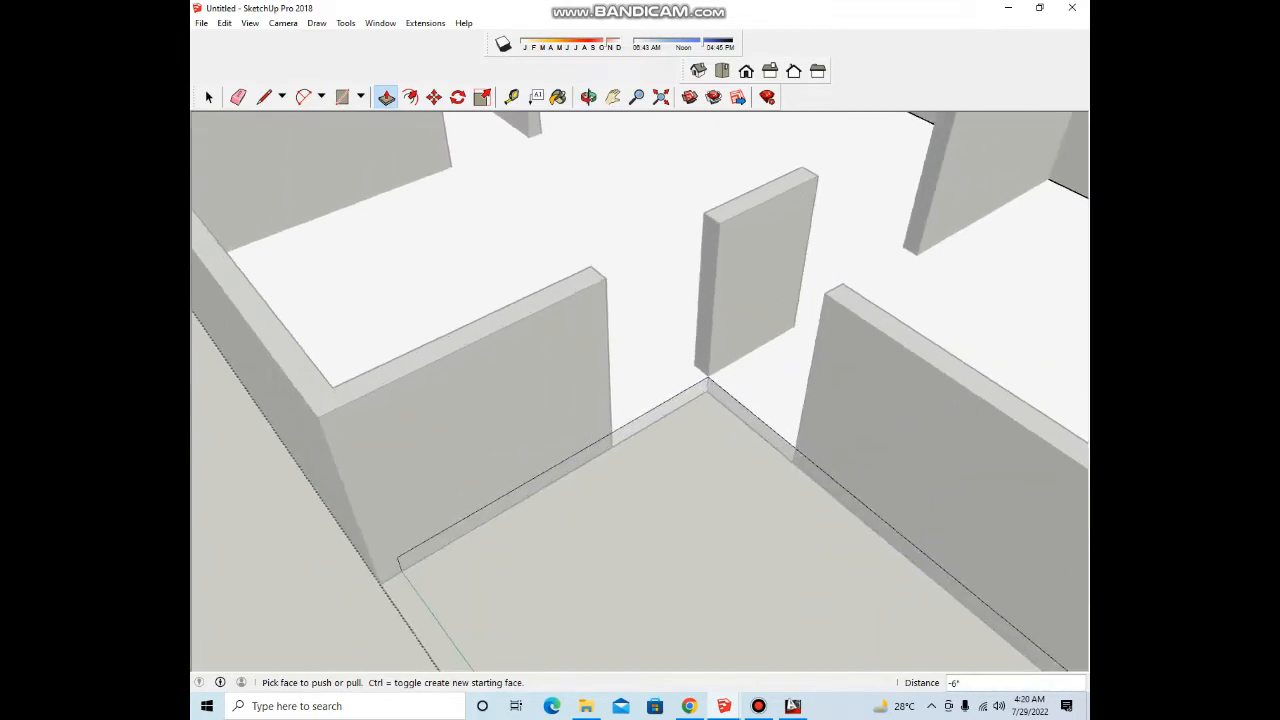
{"action": "scroll", "coordinate": [594, 460], "scroll_direction": "up", "scroll_amount": 2}
{"action": "middle_click_drag", "start_coordinate": [594, 460], "coordinate": [602, 456]}
{"action": "scroll", "coordinate": [640, 408], "scroll_direction": "up", "scroll_amount": 2}
{"action": "key", "text": "r"}
{"action": "left_click", "coordinate": [613, 431]}
{"action": "scroll", "coordinate": [700, 358], "scroll_direction": "down", "scroll_amount": 4}
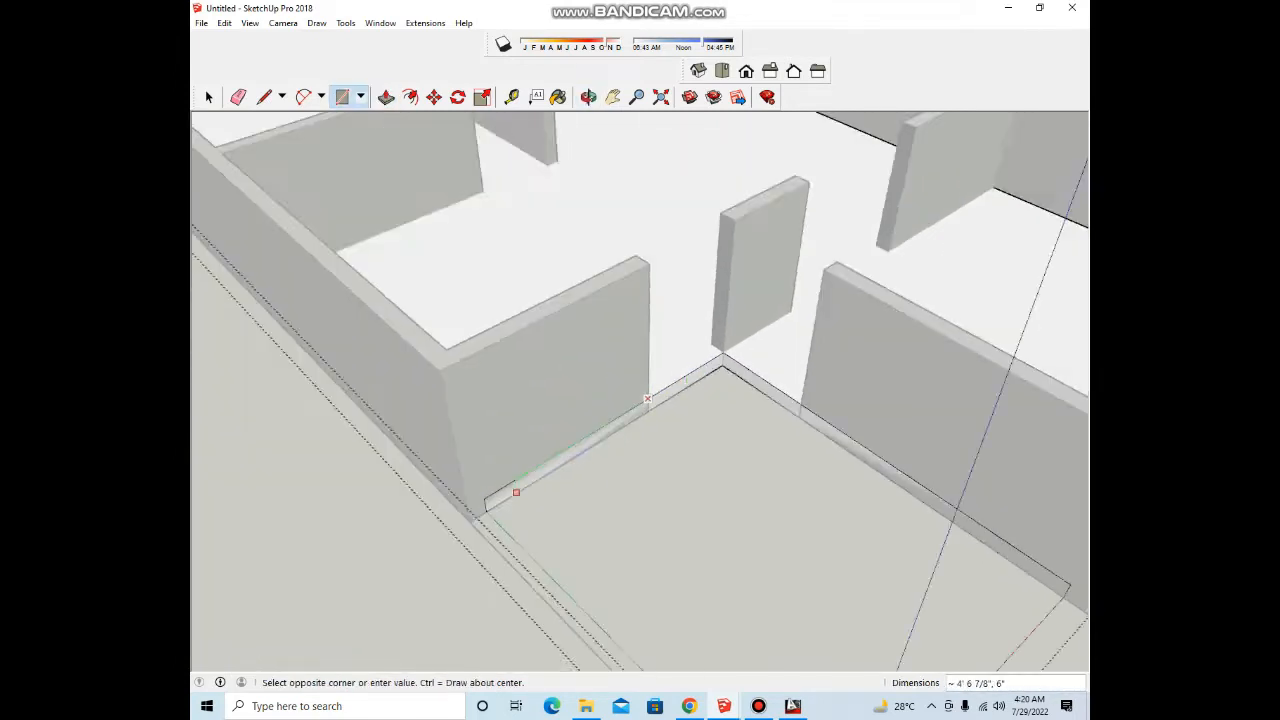
{"action": "scroll", "coordinate": [515, 494], "scroll_direction": "up", "scroll_amount": 3}
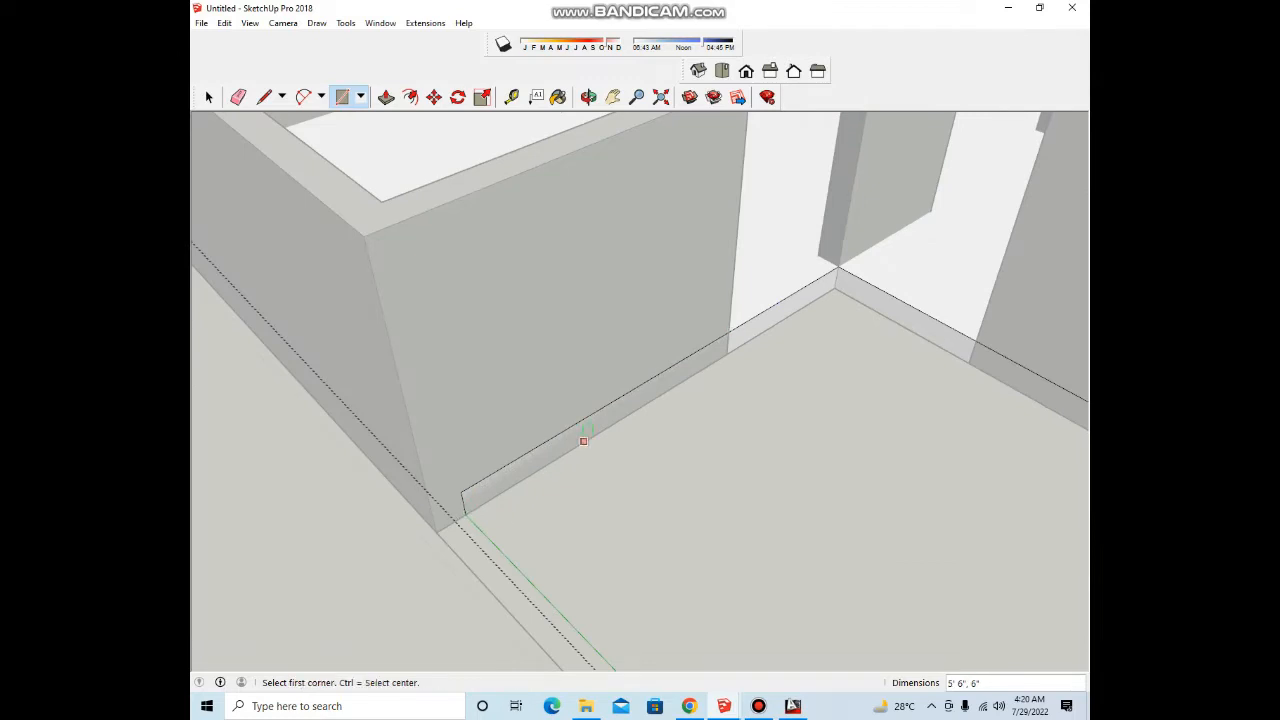
Step: Push the side-face rectangle beneath the entrance wall 3" into the slab
{"action": "scroll", "coordinate": [660, 384], "scroll_direction": "up", "scroll_amount": 1}
{"action": "key", "text": "p"}
{"action": "left_click", "coordinate": [654, 388]}
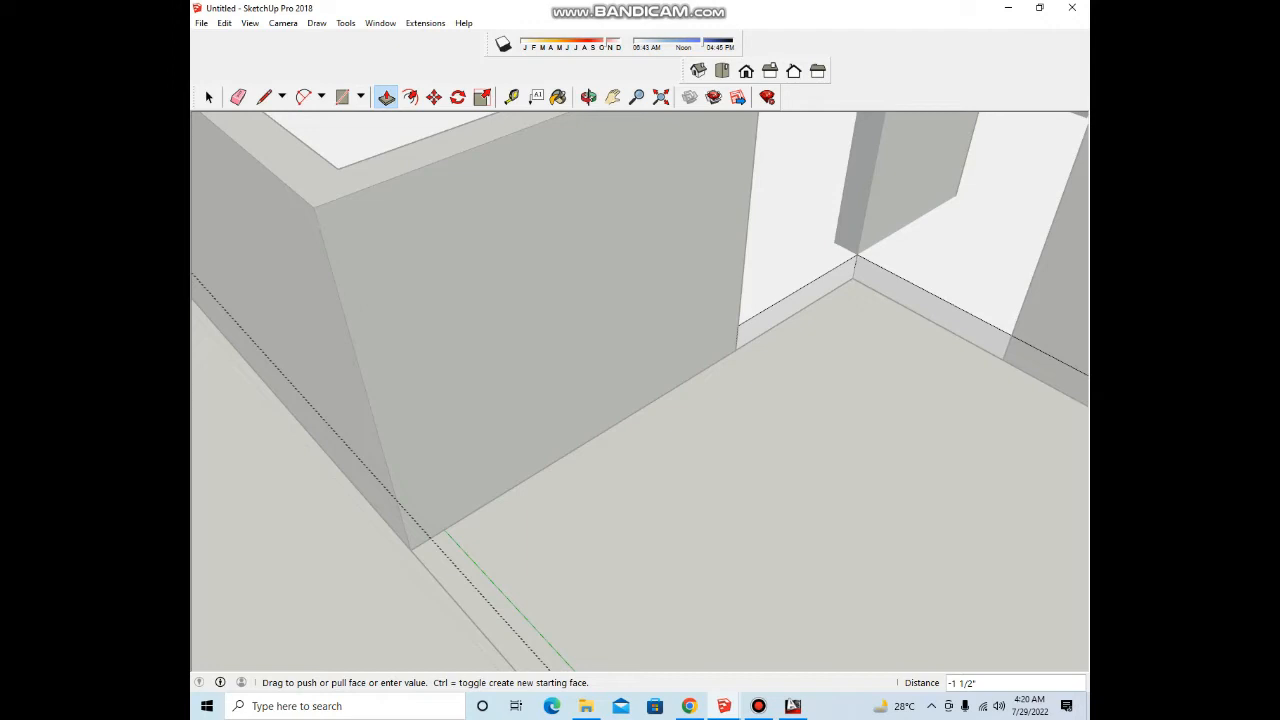
{"action": "scroll", "coordinate": [650, 352], "scroll_direction": "down", "scroll_amount": 4}
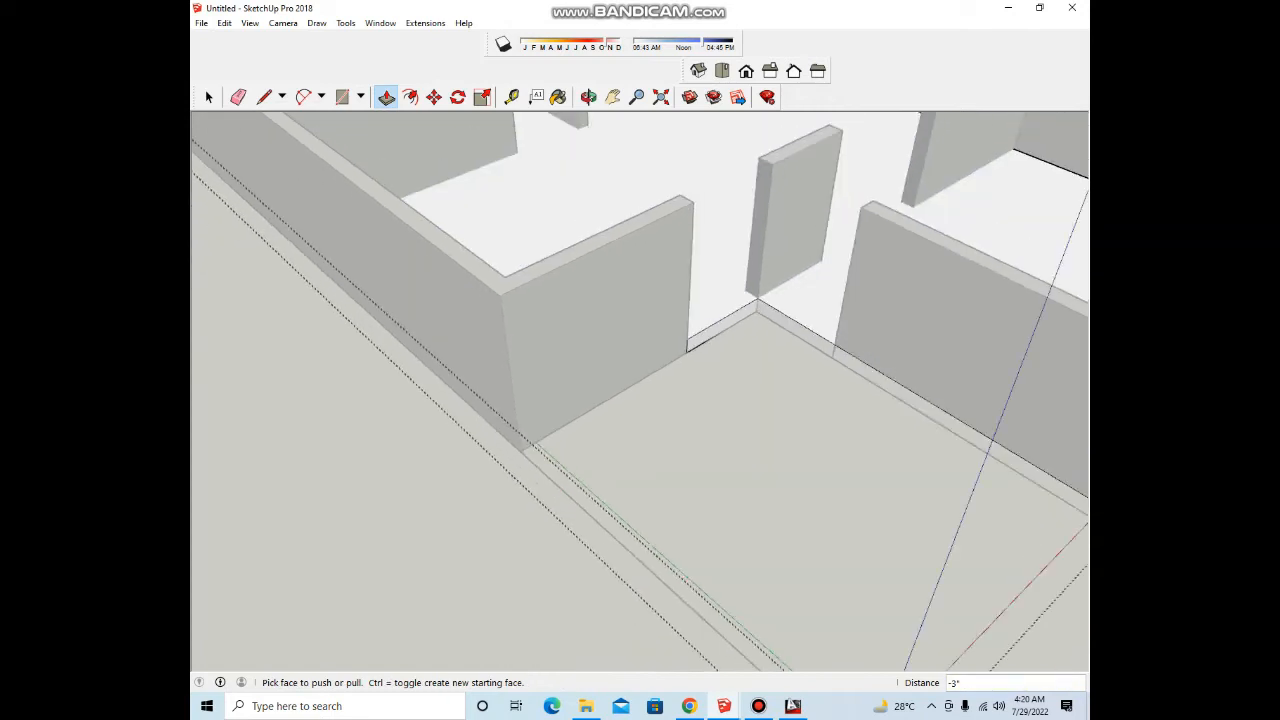
Step: Draw a rectangle on the slab's other side face along the front room wall, from the door gap to the outer corner
{"action": "scroll", "coordinate": [826, 346], "scroll_direction": "up", "scroll_amount": 4}
{"action": "key", "text": "r"}
{"action": "left_click", "coordinate": [832, 350]}
{"action": "scroll", "coordinate": [832, 350], "scroll_direction": "down", "scroll_amount": 4}
{"action": "scroll", "coordinate": [880, 400], "scroll_direction": "up", "scroll_amount": 4}
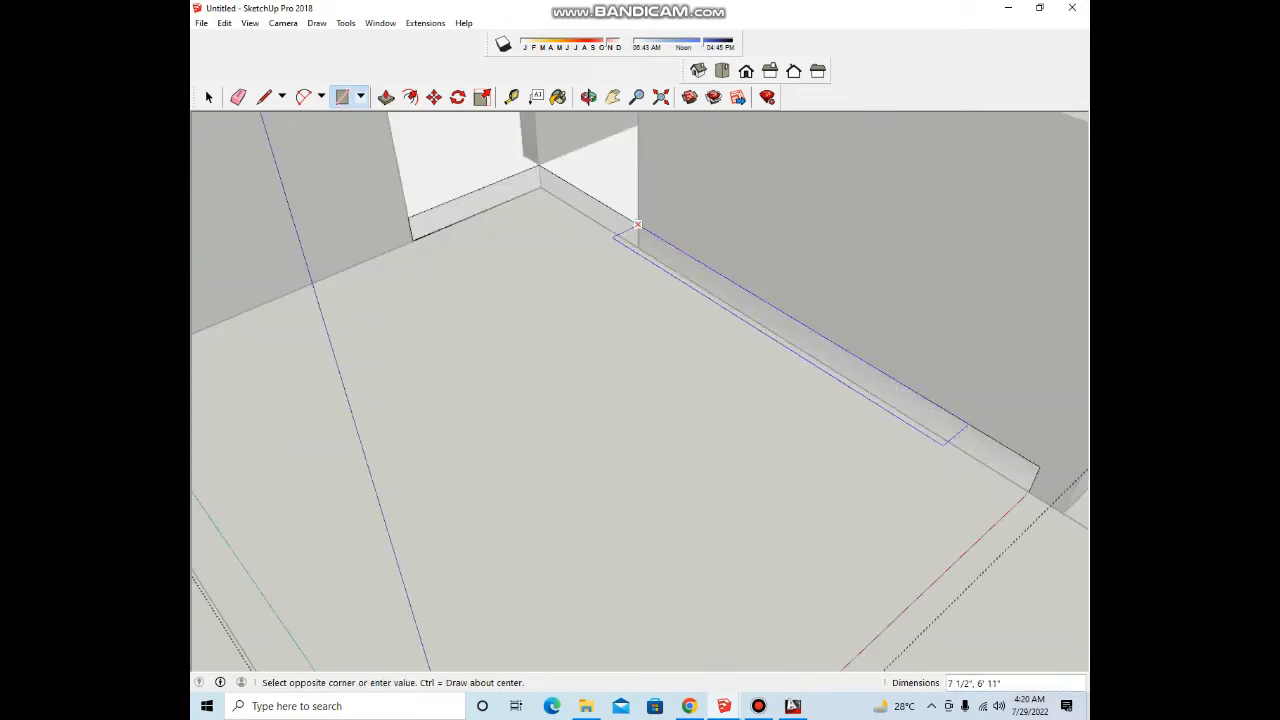
{"action": "scroll", "coordinate": [900, 420], "scroll_direction": "down", "scroll_amount": 4}
{"action": "scroll", "coordinate": [940, 437], "scroll_direction": "up", "scroll_amount": 4}
{"action": "left_click", "coordinate": [940, 437]}
{"action": "scroll", "coordinate": [940, 437], "scroll_direction": "down", "scroll_amount": 3}
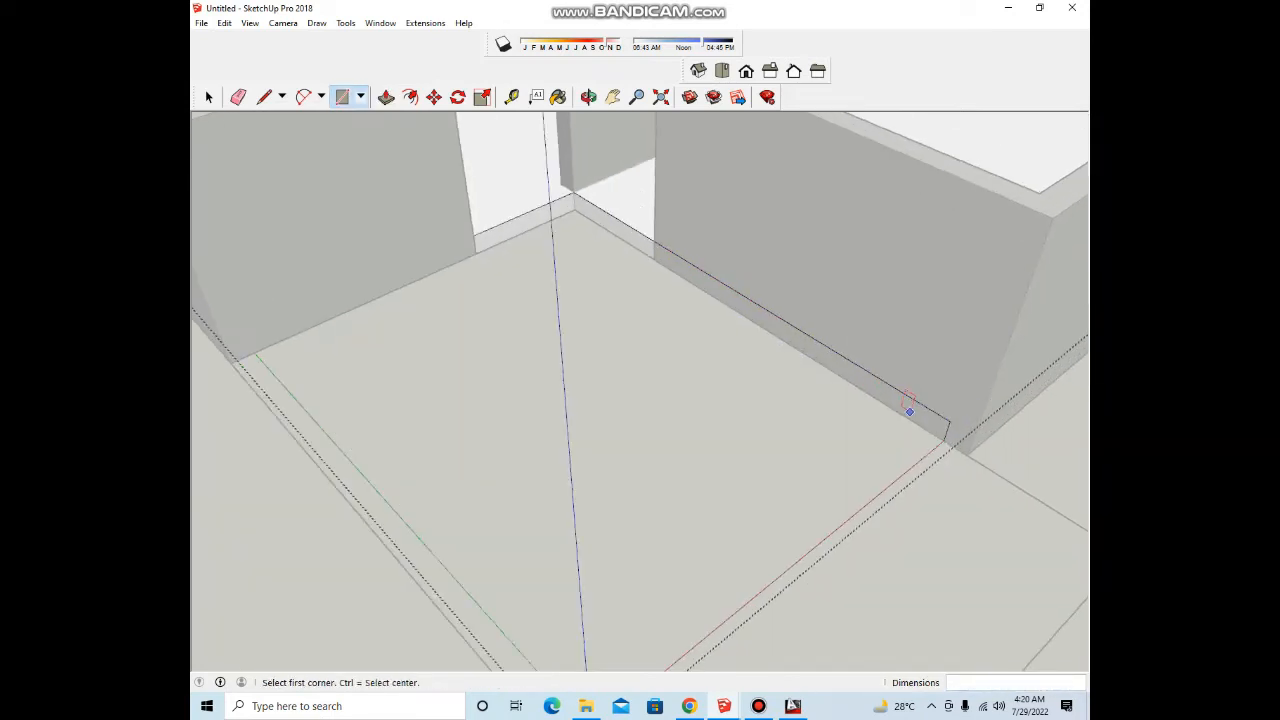
Step: Push the side-face rectangle beneath the front room wall 3" into the slab
{"action": "scroll", "coordinate": [900, 420], "scroll_direction": "up", "scroll_amount": 5}
{"action": "key", "text": "p"}
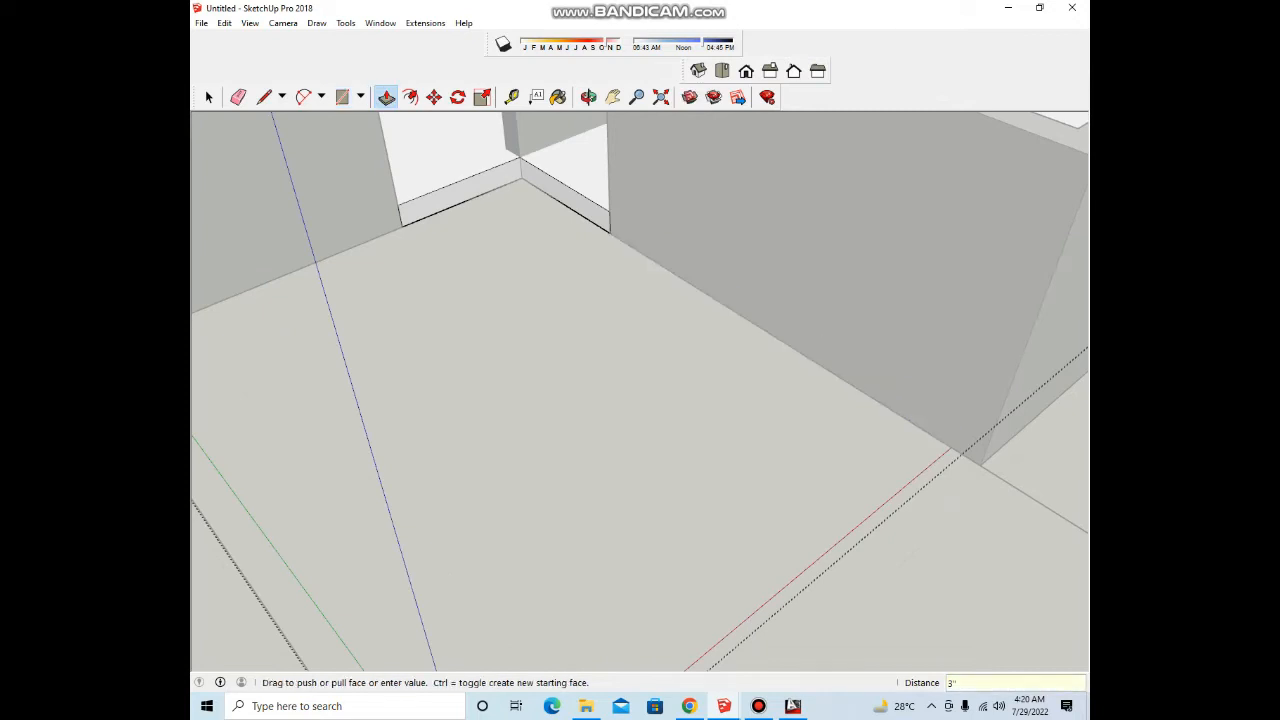
{"action": "key", "text": "Return"}
{"action": "scroll", "coordinate": [871, 385], "scroll_direction": "down", "scroll_amount": 4}
Step: Draw a rectangle on the slab over the open rear corner, starting where the low sill wall meets the small room's wall
{"action": "scroll", "coordinate": [690, 300], "scroll_direction": "down", "scroll_amount": 5}
{"action": "middle_click_drag", "start_coordinate": [745, 262], "coordinate": [680, 300]}
{"action": "scroll", "coordinate": [650, 252], "scroll_direction": "up", "scroll_amount": 2}
{"action": "middle_click_drag", "start_coordinate": [650, 252], "coordinate": [590, 320]}
{"action": "scroll", "coordinate": [666, 286], "scroll_direction": "up", "scroll_amount": 6}
{"action": "middle_click_drag", "start_coordinate": [666, 286], "coordinate": [510, 275]}
{"action": "middle_click_drag", "start_coordinate": [880, 330], "coordinate": [660, 345]}
{"action": "key", "text": "r"}
{"action": "scroll", "coordinate": [771, 337], "scroll_direction": "up", "scroll_amount": 4}
{"action": "left_click", "coordinate": [602, 310]}
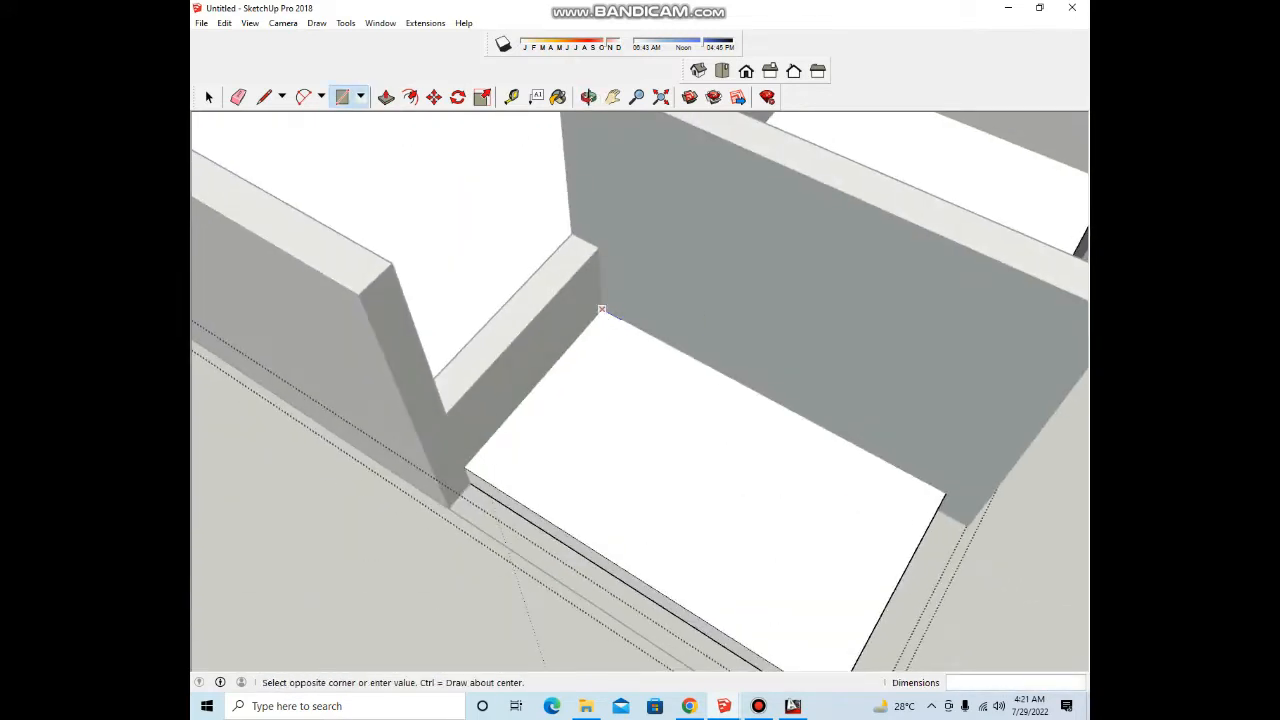
{"action": "scroll", "coordinate": [602, 310], "scroll_direction": "down", "scroll_amount": 3}
{"action": "left_click", "coordinate": [674, 478]}
Step: Push the rear corner rectangle down through the slab to cut it out
{"action": "scroll", "coordinate": [652, 456], "scroll_direction": "up", "scroll_amount": 3}
{"action": "key", "text": "p"}
{"action": "left_click", "coordinate": [652, 456]}
{"action": "left_click", "coordinate": [667, 514]}
Step: Push the slab's side faces around the rear cutout 3" back beneath the walls
{"action": "scroll", "coordinate": [514, 311], "scroll_direction": "up", "scroll_amount": 3}
{"action": "left_click", "coordinate": [514, 311]}
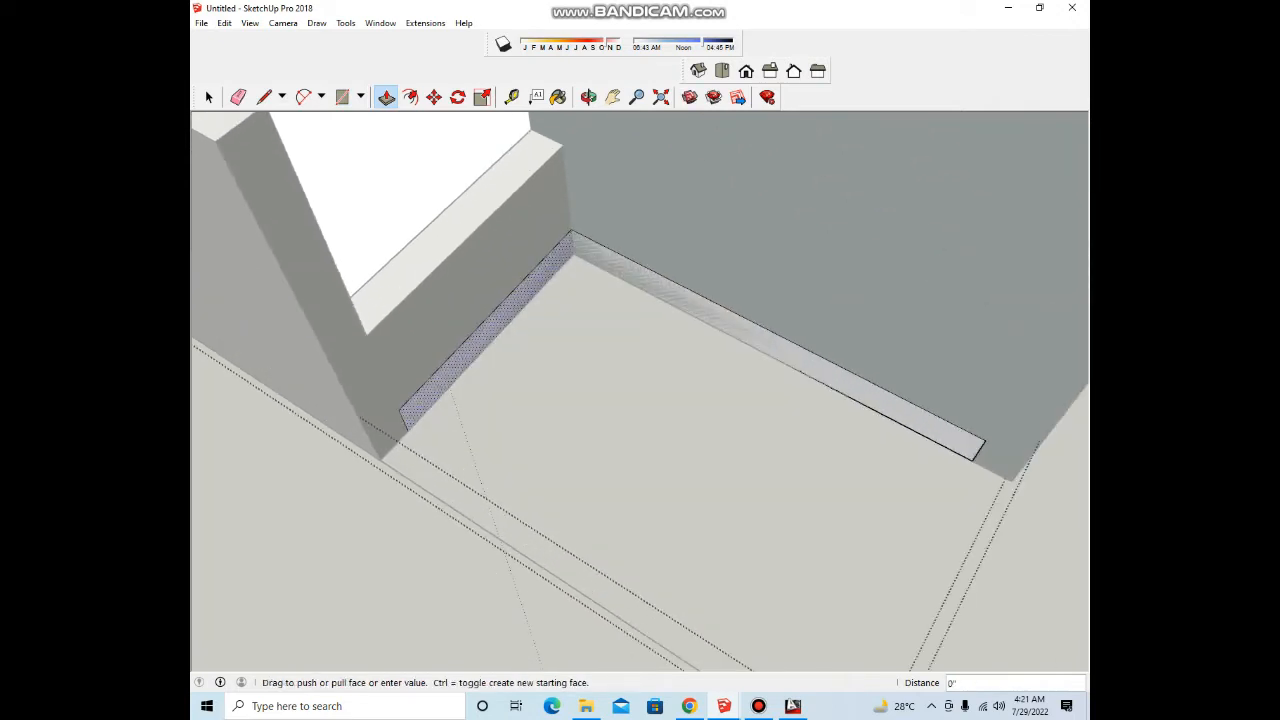
{"action": "type", "text": "3"}
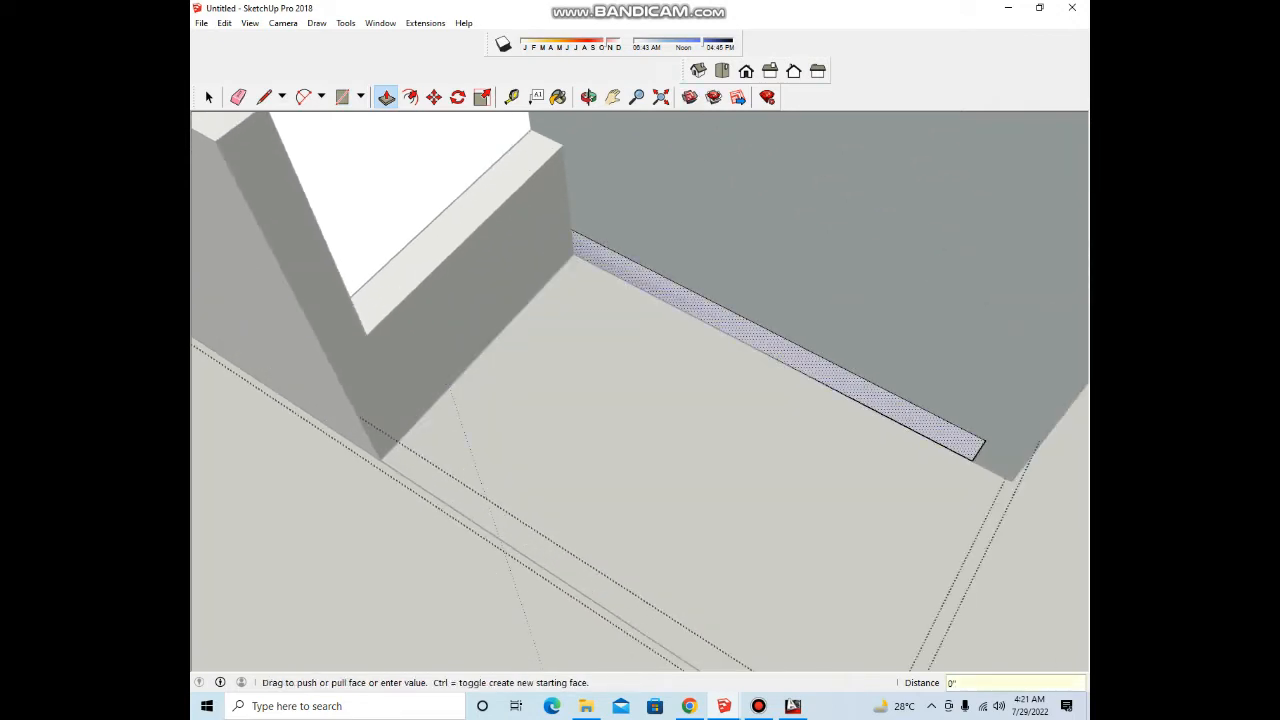
{"action": "key", "text": "Return"}
{"action": "scroll", "coordinate": [757, 245], "scroll_direction": "down", "scroll_amount": 5}
{"action": "scroll", "coordinate": [757, 245], "scroll_direction": "down", "scroll_amount": 10}
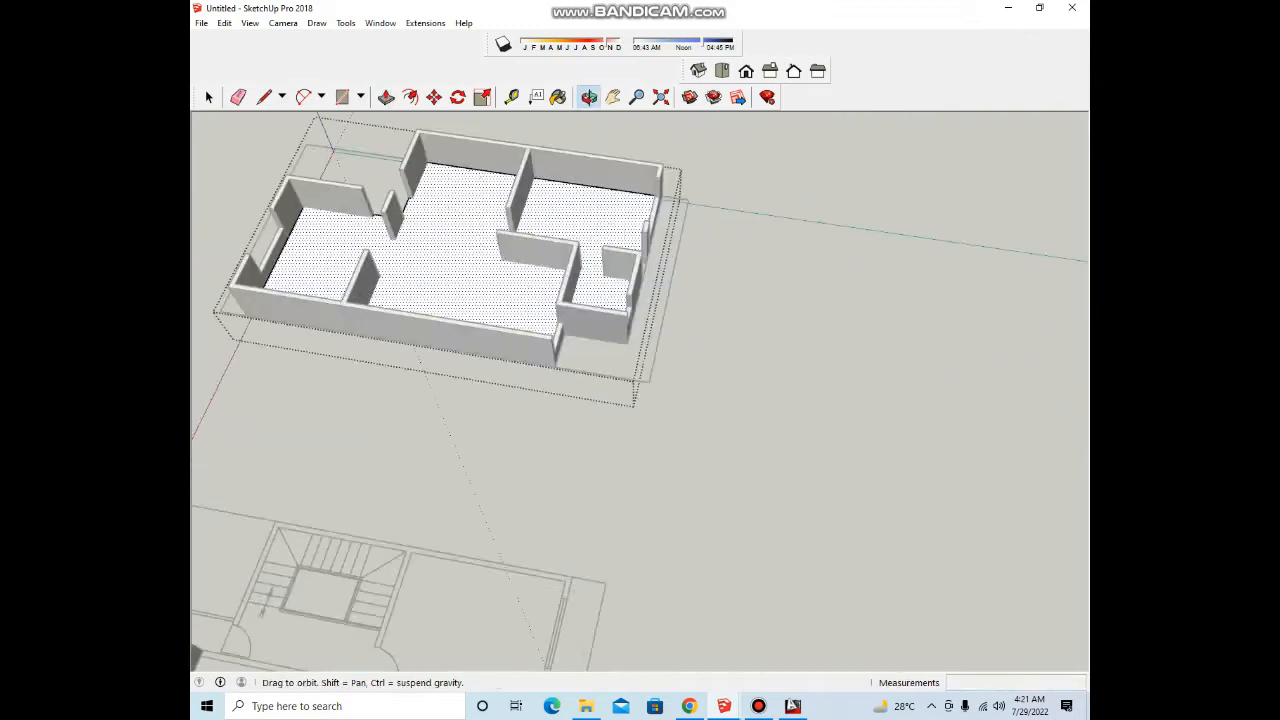
Step: Close the floor slab group and inspect how the trimmed slab fits inside the ground-floor walls
{"action": "key", "text": "space"}
{"action": "scroll", "coordinate": [614, 398], "scroll_direction": "up", "scroll_amount": 12}
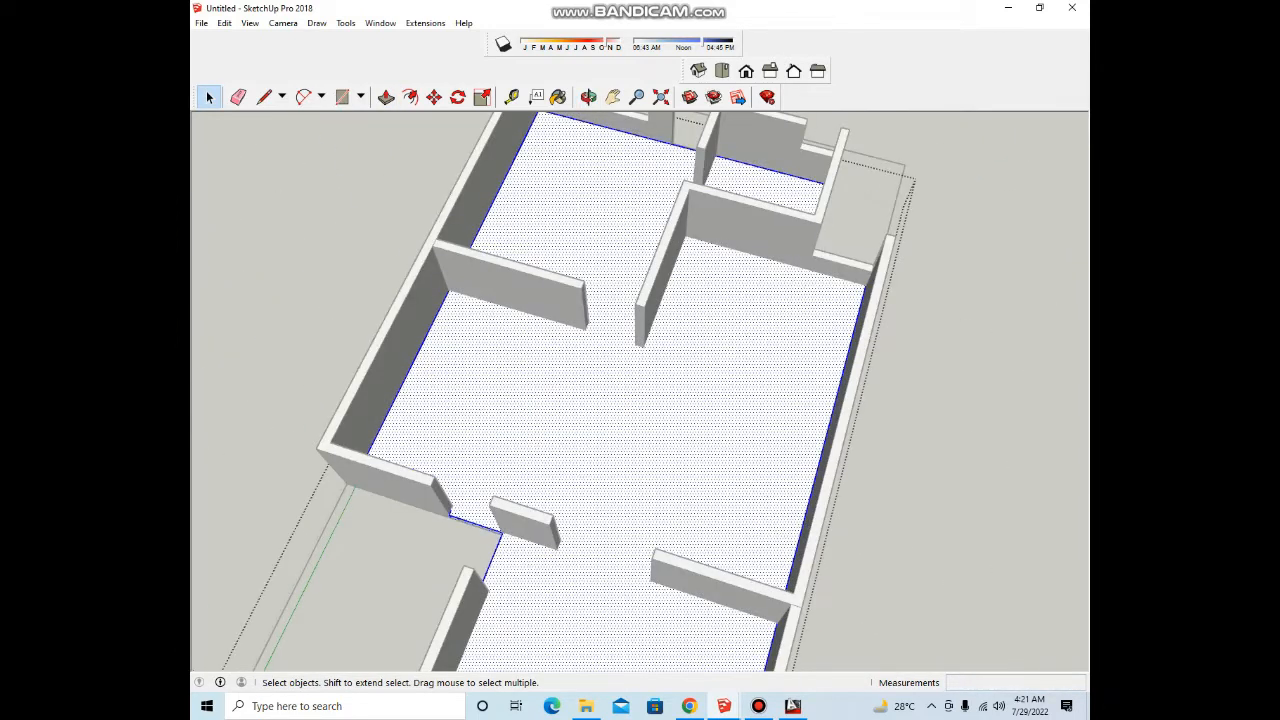
{"action": "scroll", "coordinate": [675, 460], "scroll_direction": "down", "scroll_amount": 3}
{"action": "scroll", "coordinate": [660, 420], "scroll_direction": "up", "scroll_amount": 3}
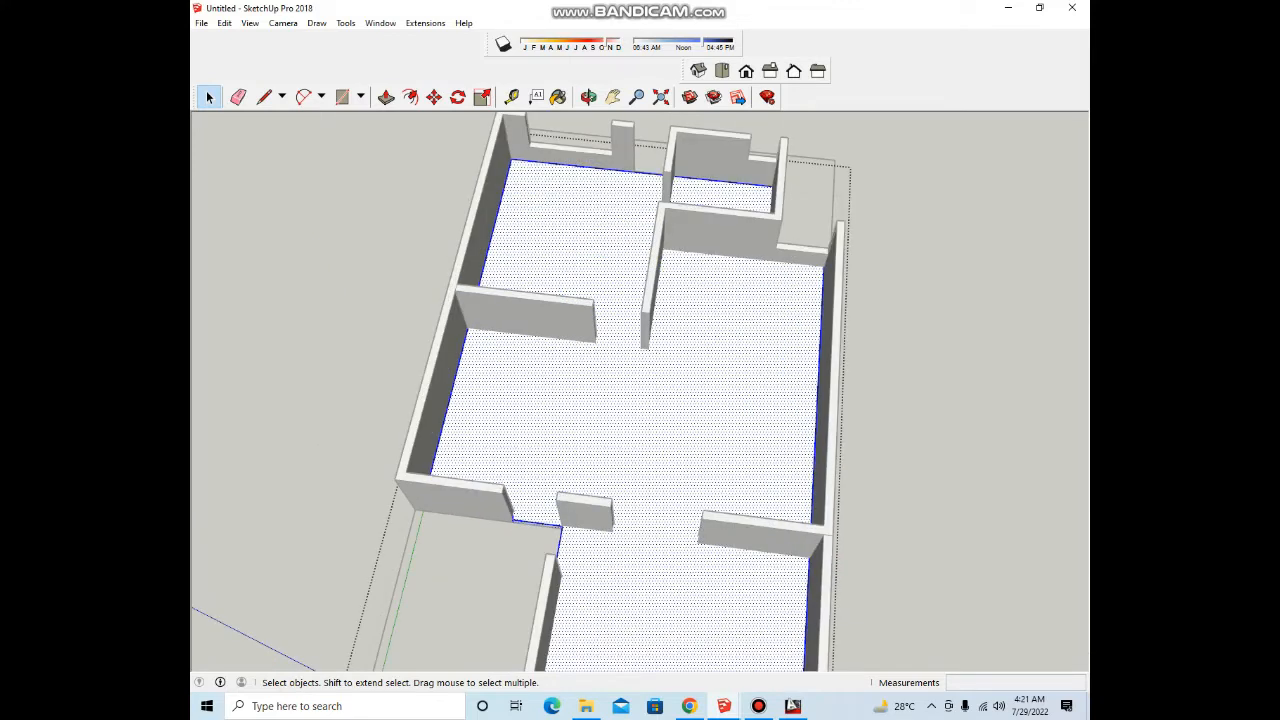
{"action": "scroll", "coordinate": [648, 432], "scroll_direction": "down", "scroll_amount": 4}
{"action": "left_click", "coordinate": [840, 430]}
{"action": "scroll", "coordinate": [675, 400], "scroll_direction": "up", "scroll_amount": 3}
{"action": "middle_click_drag", "start_coordinate": [675, 400], "coordinate": [700, 445]}
{"action": "scroll", "coordinate": [621, 402], "scroll_direction": "up", "scroll_amount": 2}
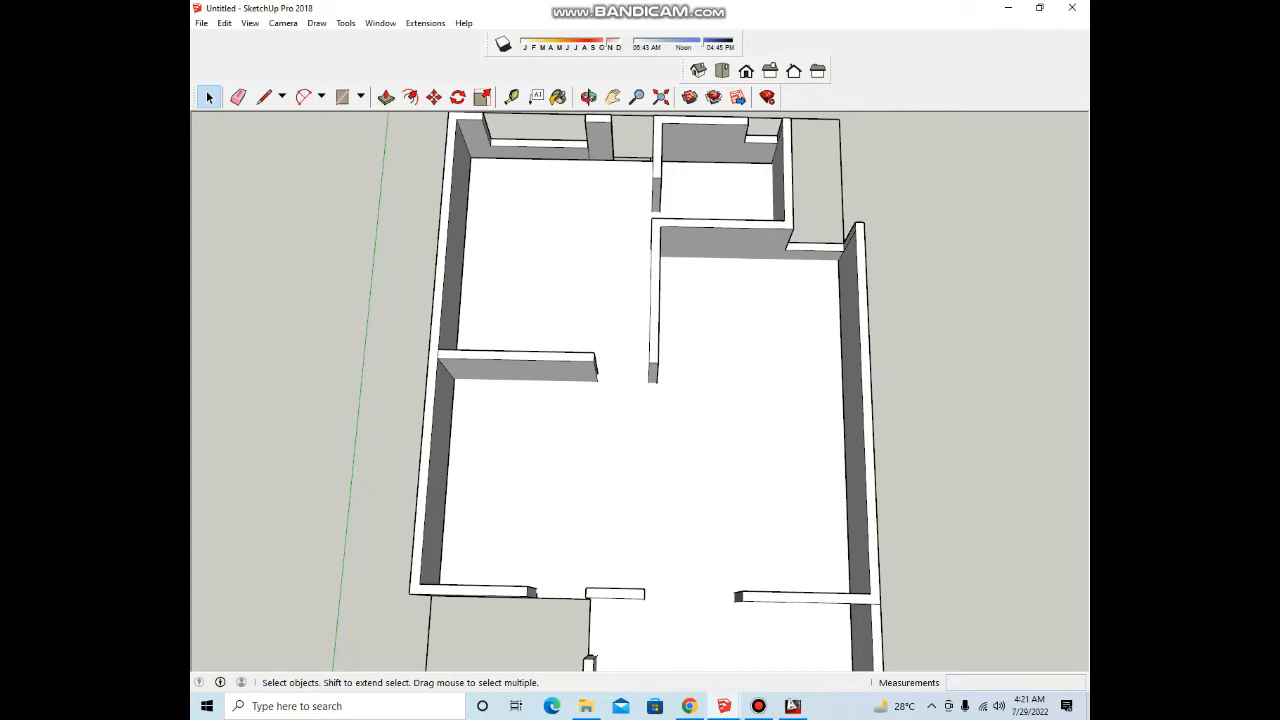
{"action": "scroll", "coordinate": [590, 270], "scroll_direction": "down", "scroll_amount": 3}
{"action": "scroll", "coordinate": [652, 366], "scroll_direction": "up", "scroll_amount": 3}
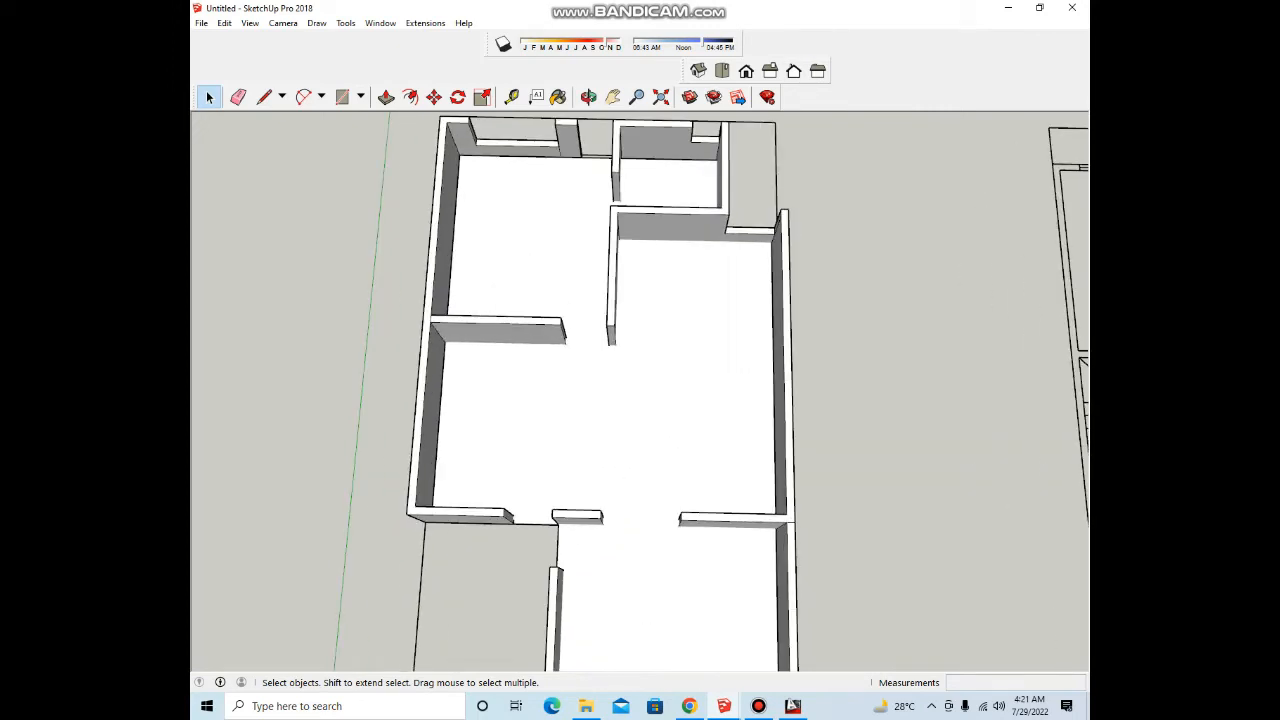
Step: Reopen the floor slab group and draw a rectangle about 12' by 22' 11" over the middle hall between opposite inner wall corners
{"action": "left_click", "coordinate": [660, 390]}
{"action": "middle_click_drag", "start_coordinate": [660, 390], "coordinate": [664, 396]}
{"action": "scroll", "coordinate": [664, 396], "scroll_direction": "down", "scroll_amount": 3}
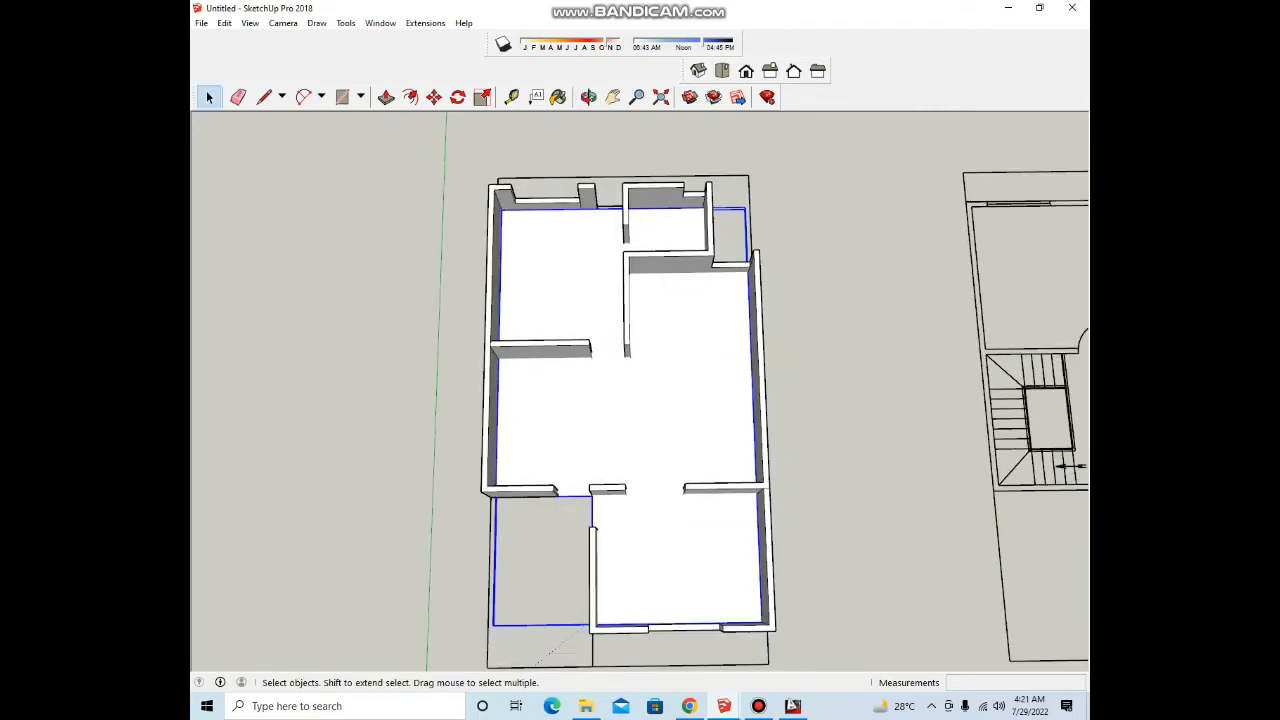
{"action": "scroll", "coordinate": [670, 392], "scroll_direction": "up", "scroll_amount": 3}
{"action": "scroll", "coordinate": [635, 411], "scroll_direction": "down", "scroll_amount": 2}
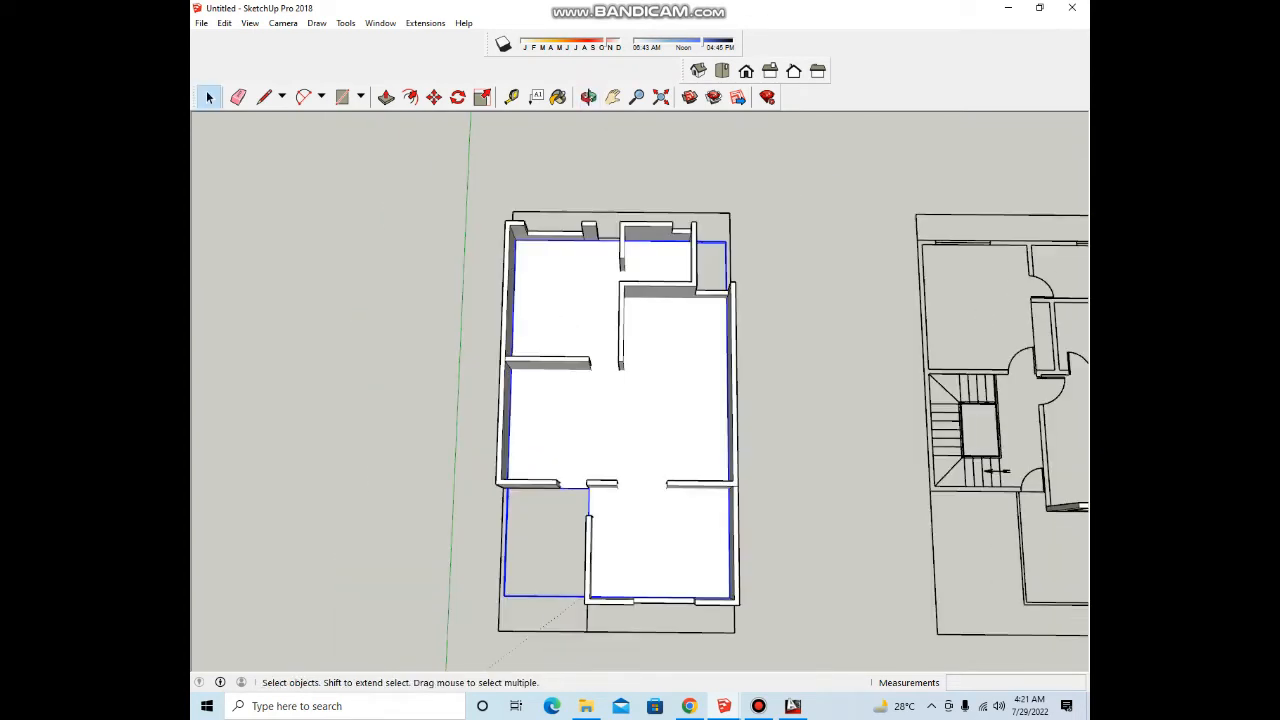
{"action": "scroll", "coordinate": [590, 429], "scroll_direction": "up", "scroll_amount": 3}
{"action": "key", "text": "r"}
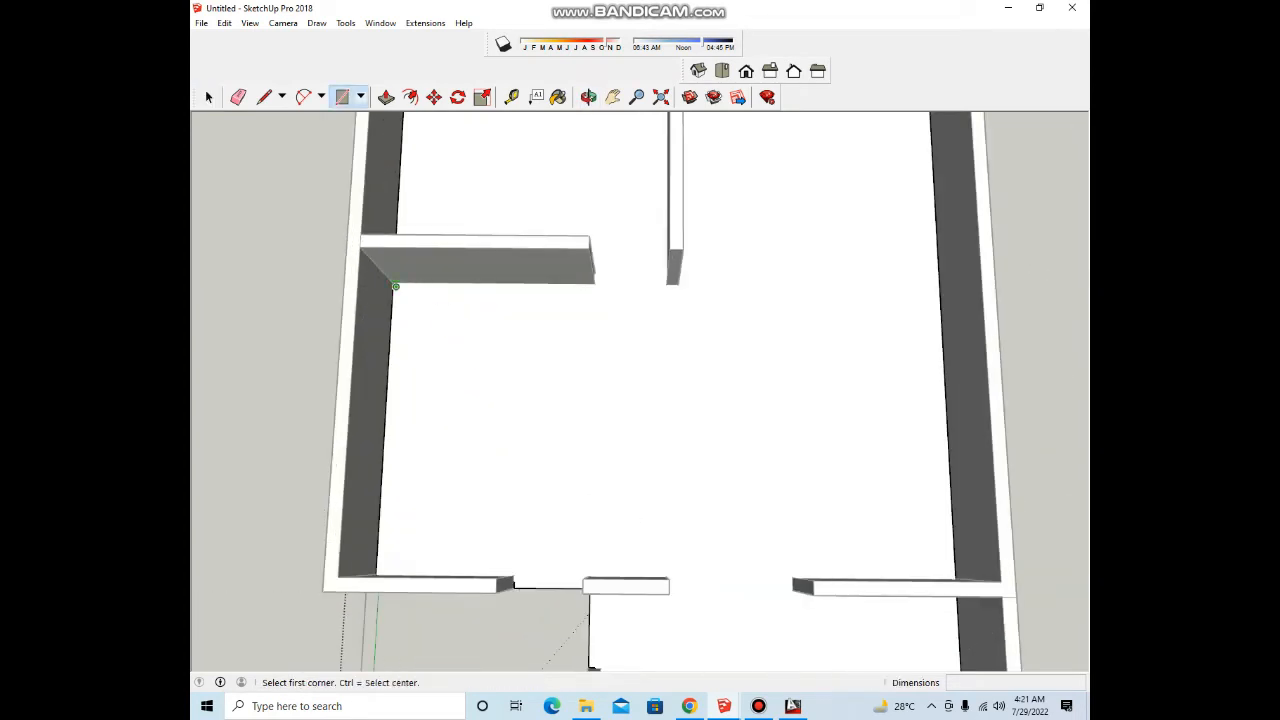
{"action": "scroll", "coordinate": [387, 290], "scroll_direction": "up", "scroll_amount": 5}
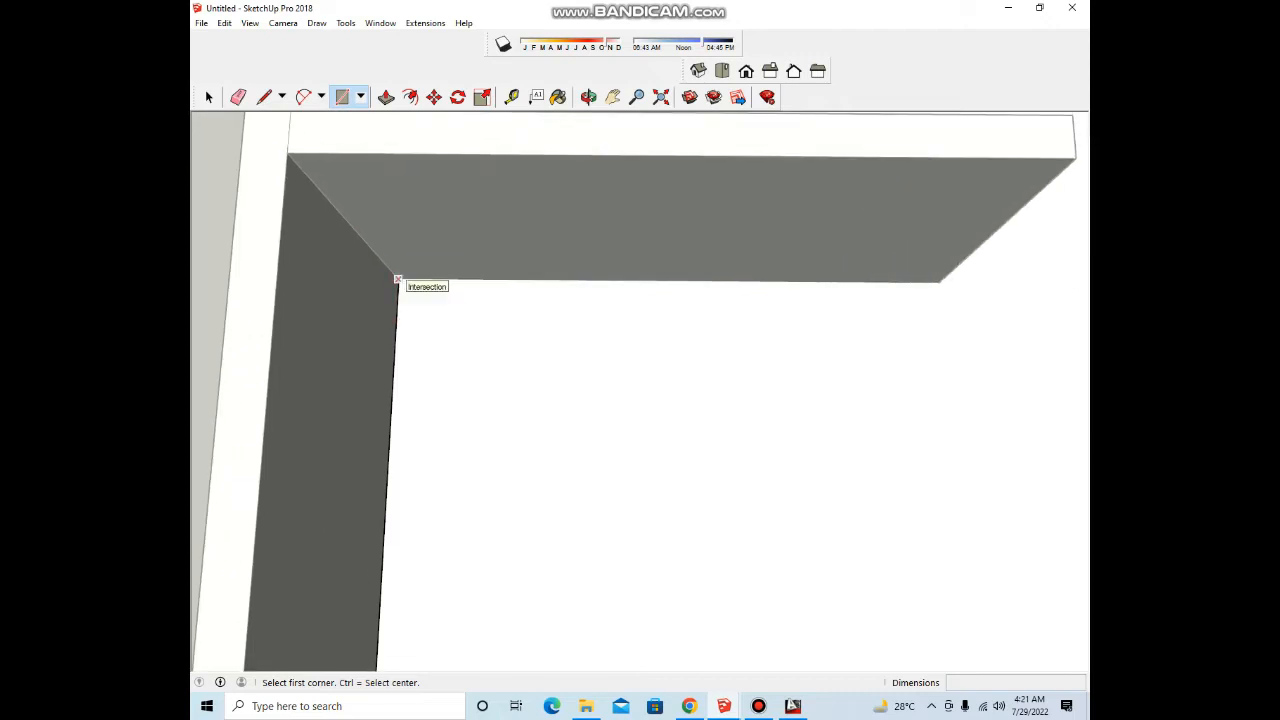
{"action": "left_click", "coordinate": [397, 281]}
{"action": "scroll", "coordinate": [491, 329], "scroll_direction": "down", "scroll_amount": 5}
{"action": "scroll", "coordinate": [729, 459], "scroll_direction": "up", "scroll_amount": 5}
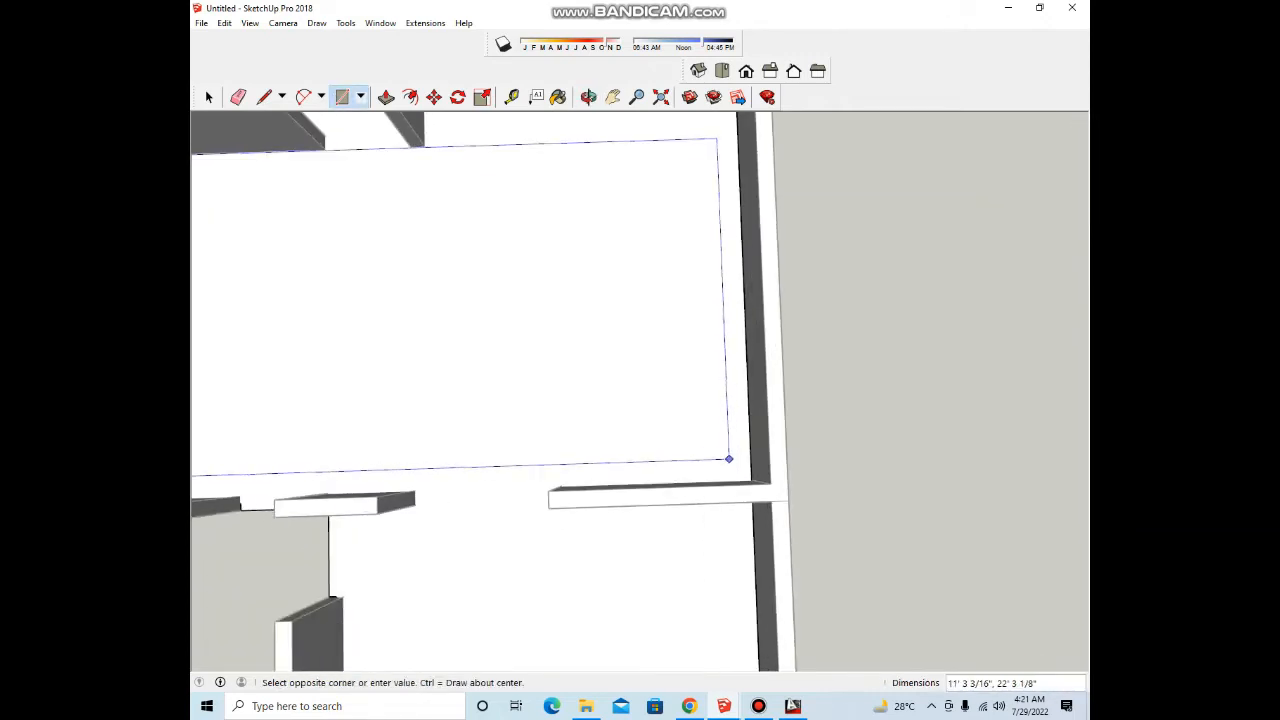
{"action": "scroll", "coordinate": [729, 459], "scroll_direction": "up", "scroll_amount": 4}
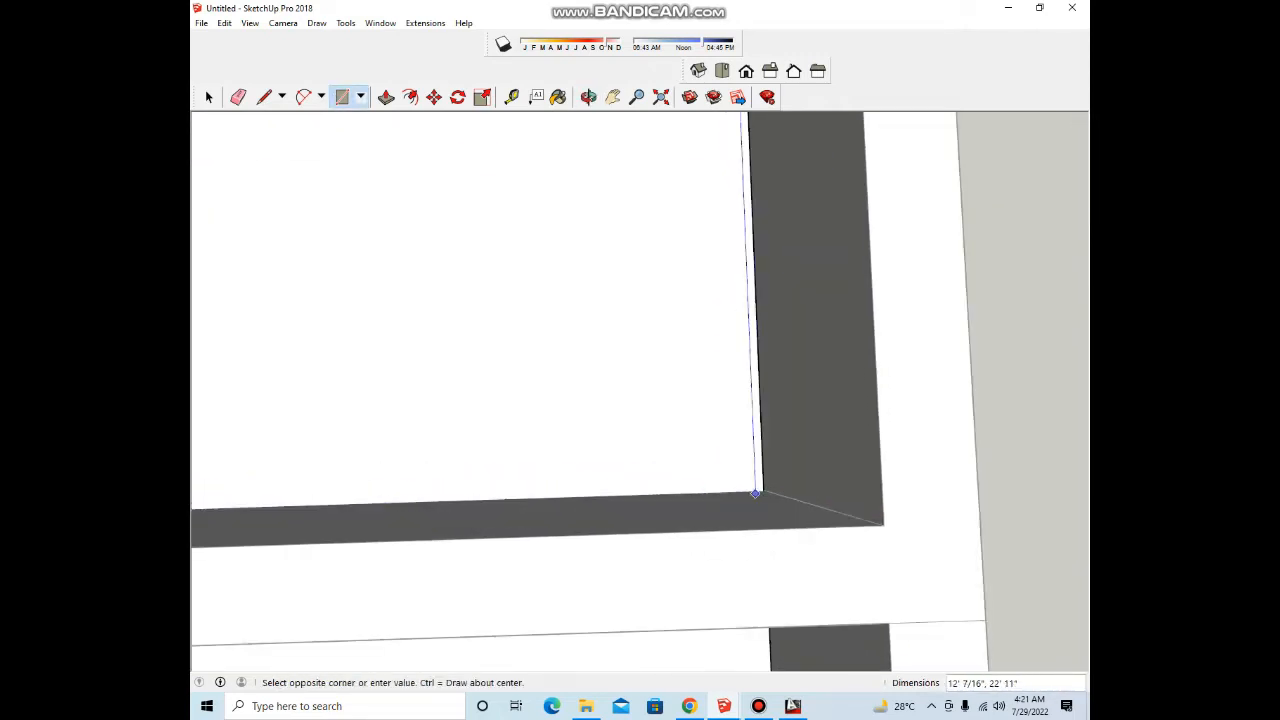
{"action": "scroll", "coordinate": [755, 493], "scroll_direction": "up", "scroll_amount": 2}
{"action": "scroll", "coordinate": [768, 482], "scroll_direction": "down", "scroll_amount": 6}
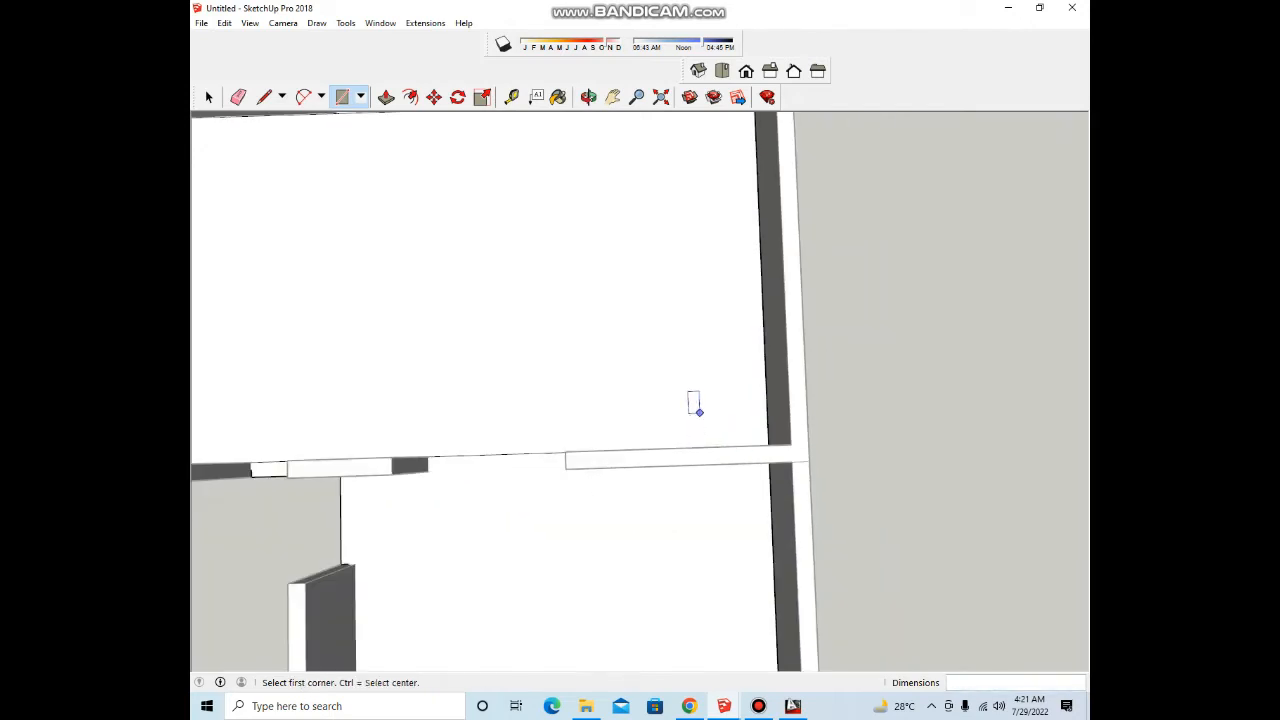
Step: Select the hall face and the rear floor face in turn to check how the slab's top is divided
{"action": "scroll", "coordinate": [695, 412], "scroll_direction": "down", "scroll_amount": 5}
{"action": "key", "text": "space"}
{"action": "left_click", "coordinate": [692, 410]}
{"action": "scroll", "coordinate": [632, 280], "scroll_direction": "up", "scroll_amount": 5}
{"action": "left_click", "coordinate": [635, 285]}
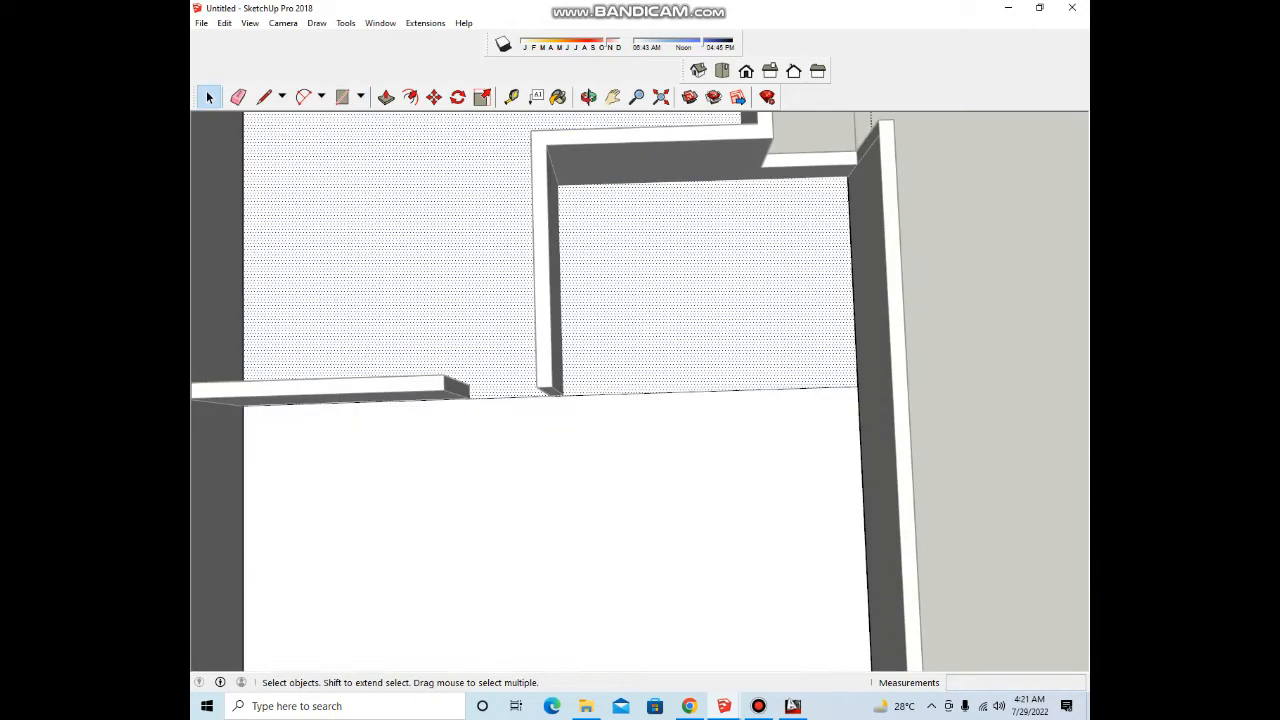
Step: Draw a rectangle over the floor recess behind the hall and erase the edge between them to form one L-shaped face
{"action": "scroll", "coordinate": [670, 337], "scroll_direction": "down", "scroll_amount": 2}
{"action": "scroll", "coordinate": [585, 220], "scroll_direction": "up", "scroll_amount": 3}
{"action": "key", "text": "r"}
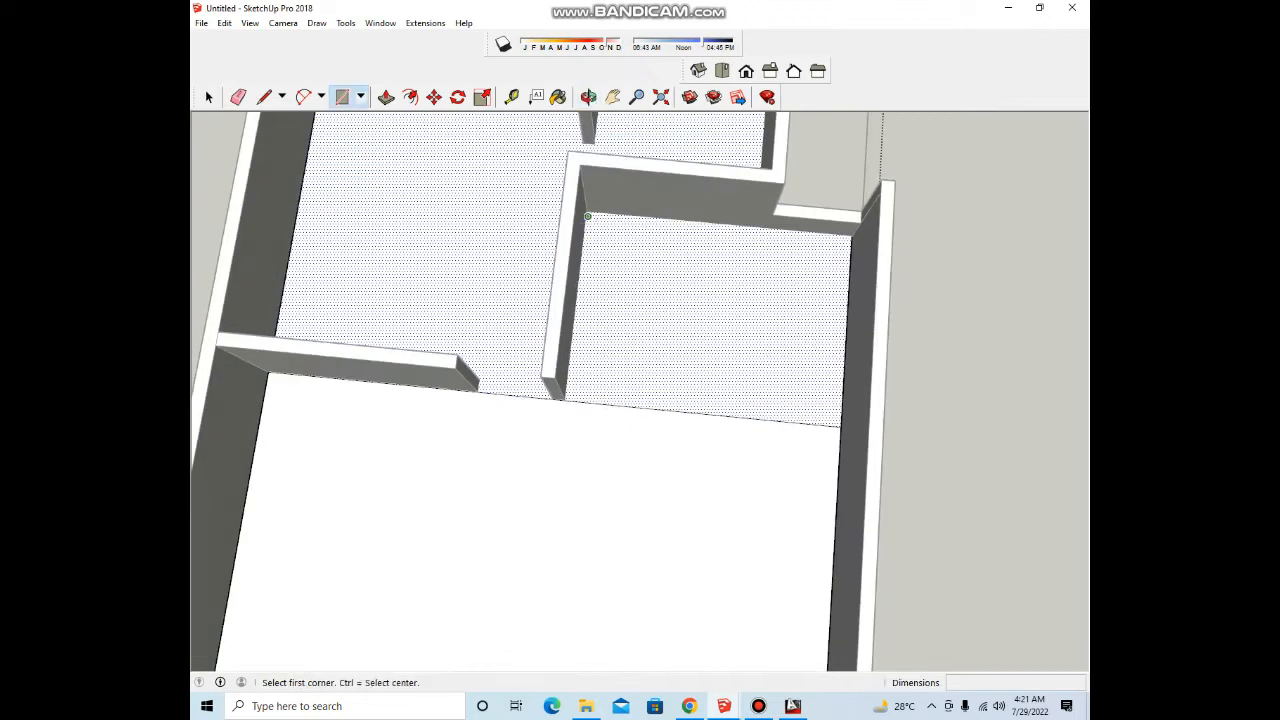
{"action": "scroll", "coordinate": [580, 211], "scroll_direction": "up", "scroll_amount": 4}
{"action": "scroll", "coordinate": [580, 211], "scroll_direction": "up", "scroll_amount": 2}
{"action": "left_click", "coordinate": [580, 210]}
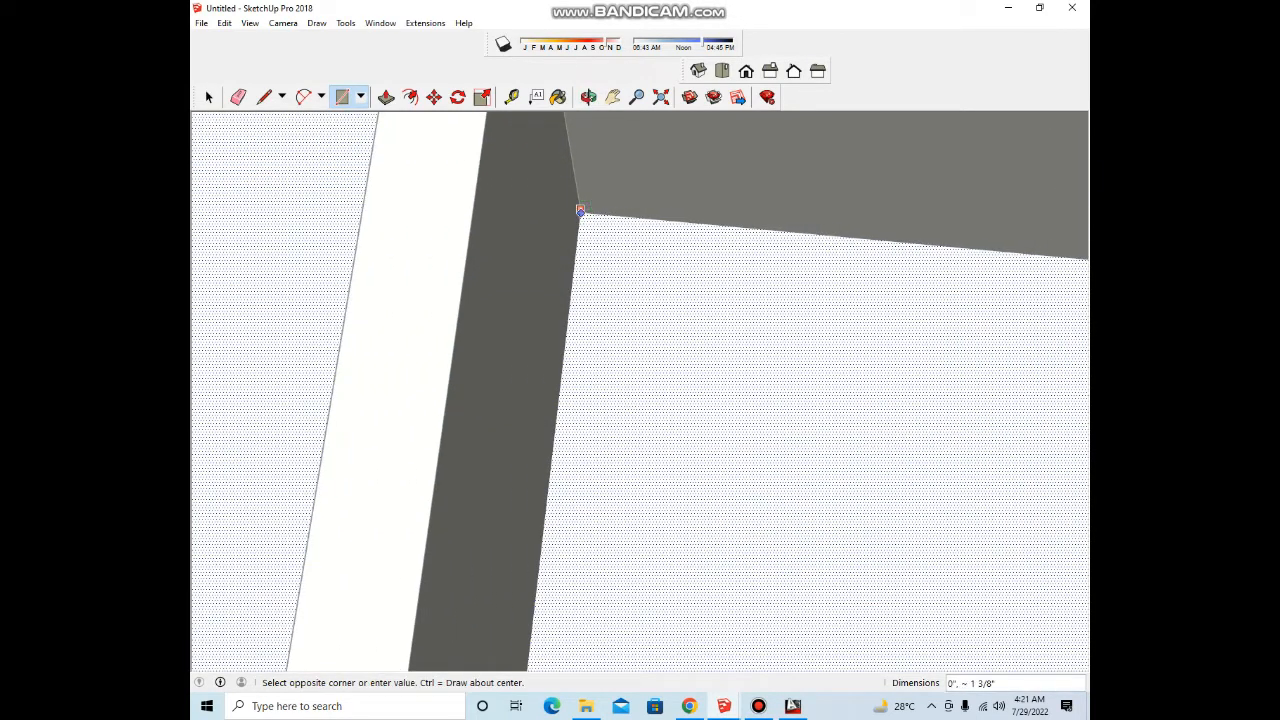
{"action": "scroll", "coordinate": [575, 220], "scroll_direction": "down", "scroll_amount": 6}
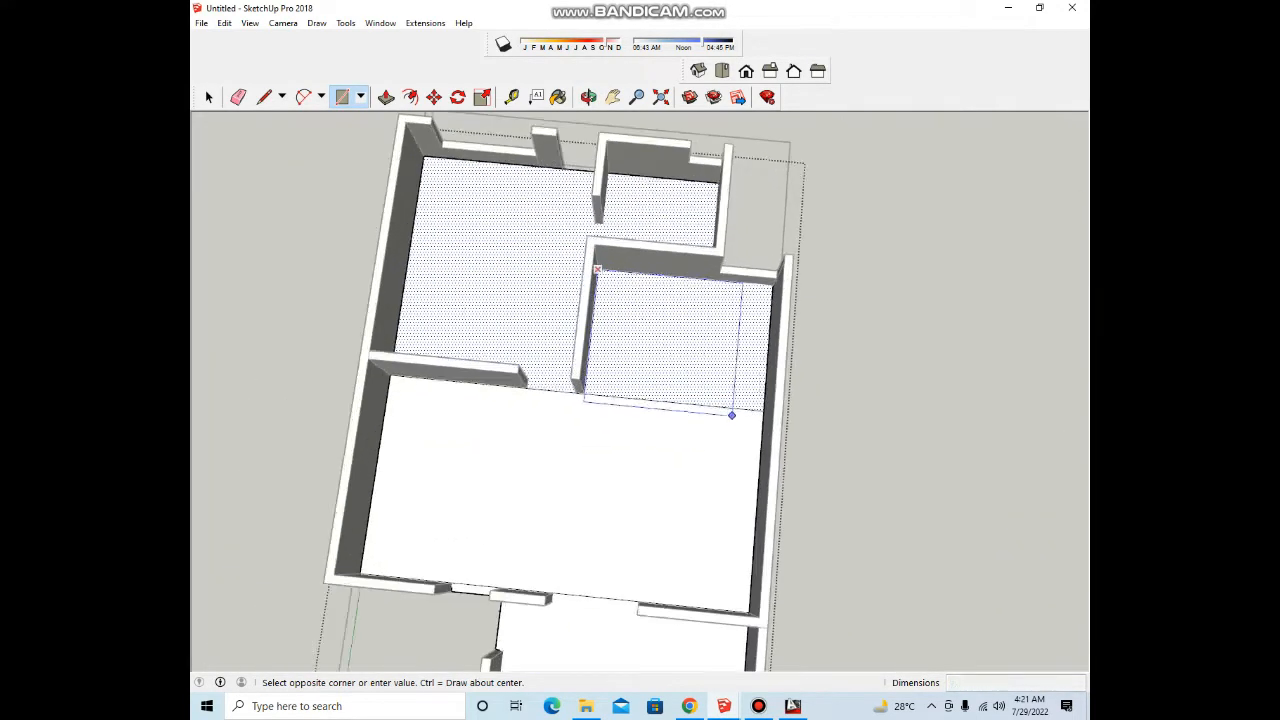
{"action": "scroll", "coordinate": [732, 414], "scroll_direction": "up", "scroll_amount": 5}
{"action": "left_click", "coordinate": [690, 396]}
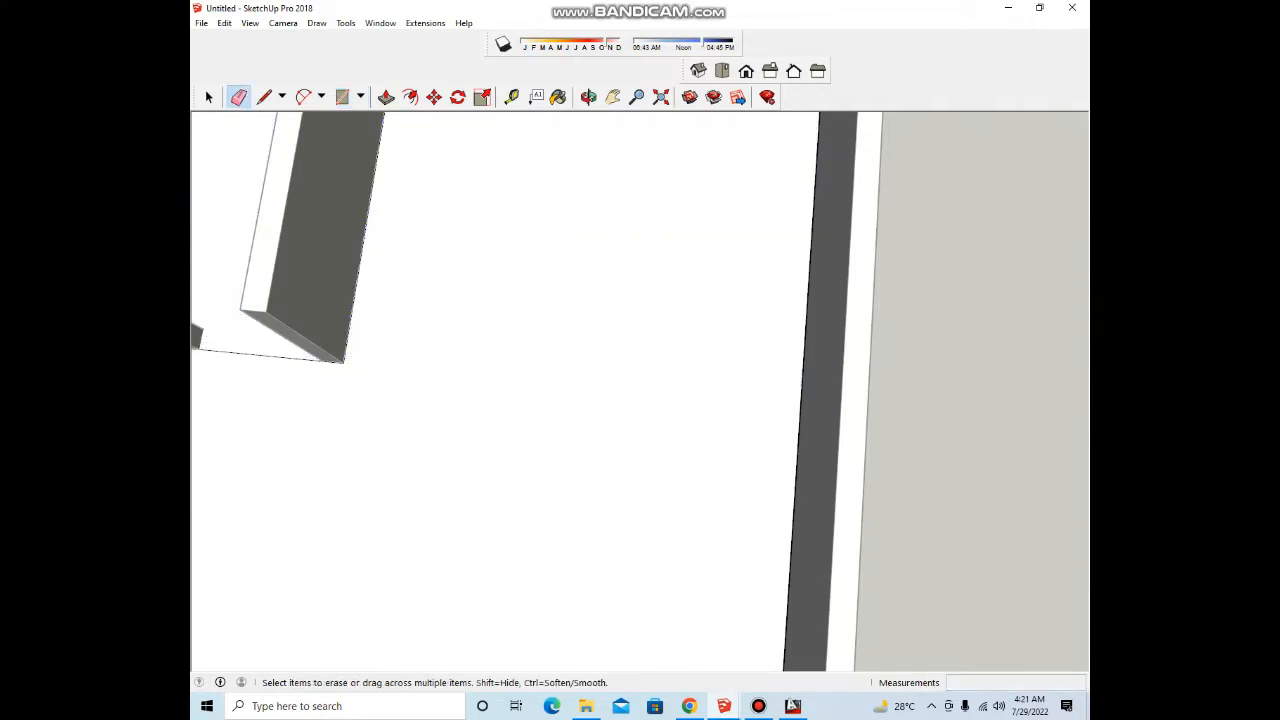
{"action": "key", "text": "space"}
{"action": "scroll", "coordinate": [690, 368], "scroll_direction": "down", "scroll_amount": 3}
{"action": "left_click", "coordinate": [690, 368]}
Step: Check the extent of the L-shaped hall face and select the rear floor face spanning the bedroom and bathroom
{"action": "scroll", "coordinate": [720, 335], "scroll_direction": "down", "scroll_amount": 4}
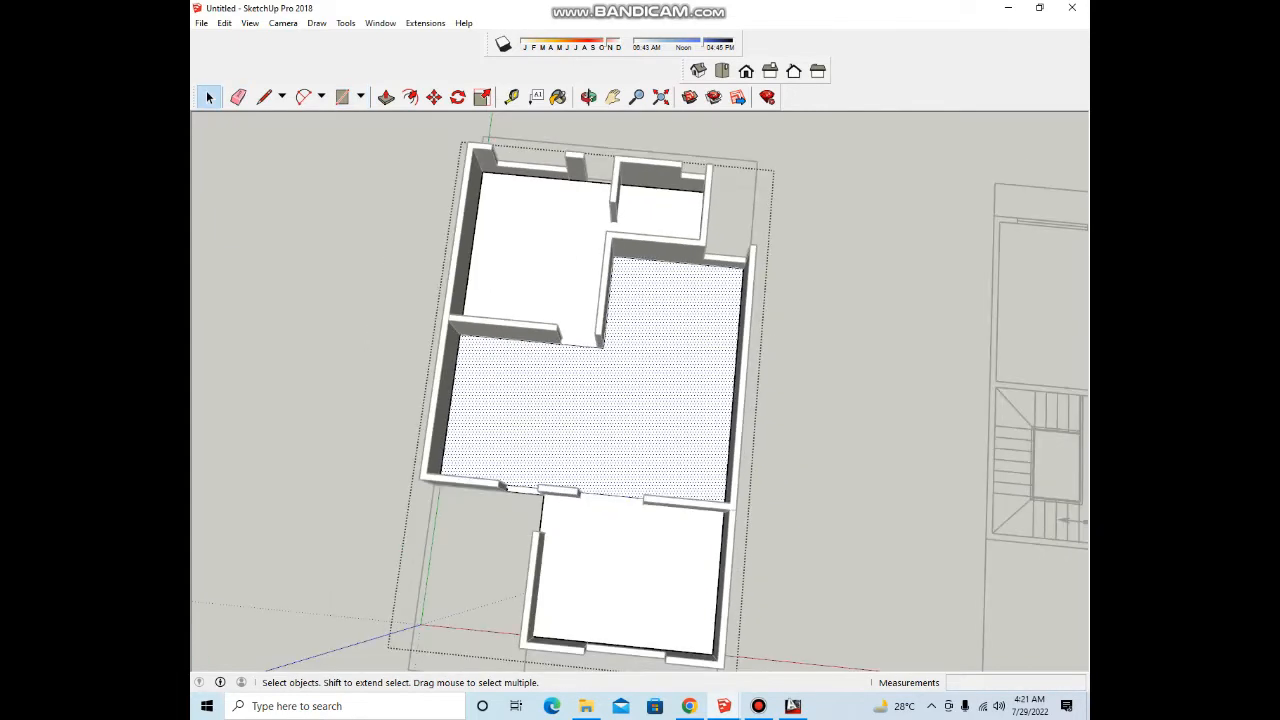
{"action": "scroll", "coordinate": [658, 400], "scroll_direction": "down", "scroll_amount": 2}
{"action": "scroll", "coordinate": [633, 251], "scroll_direction": "up", "scroll_amount": 4}
{"action": "middle_click_drag", "start_coordinate": [633, 251], "coordinate": [655, 256]}
{"action": "scroll", "coordinate": [600, 385], "scroll_direction": "down", "scroll_amount": 3}
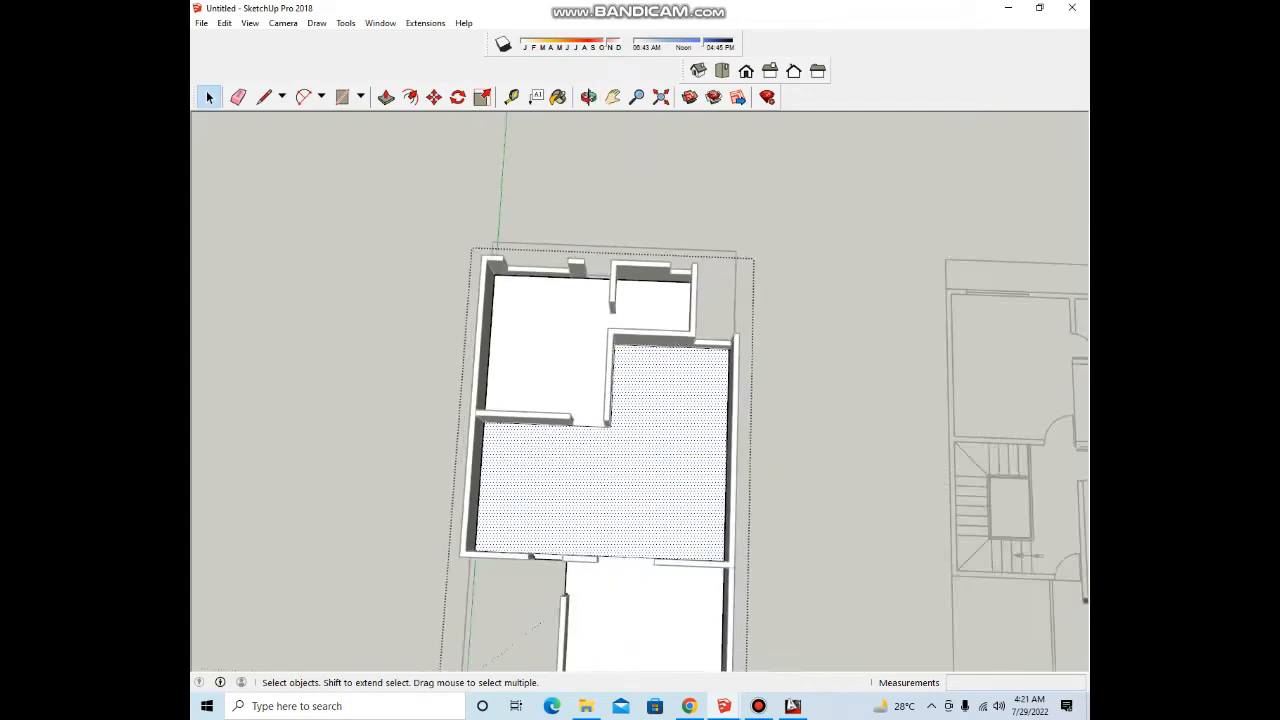
{"action": "scroll", "coordinate": [543, 320], "scroll_direction": "up", "scroll_amount": 2}
{"action": "left_click", "coordinate": [543, 325]}
{"action": "scroll", "coordinate": [600, 270], "scroll_direction": "up", "scroll_amount": 5}
Step: Draw a 7' by 6' rectangle over the rear bathroom floor between its opposite inner wall corners
{"action": "key", "text": "r"}
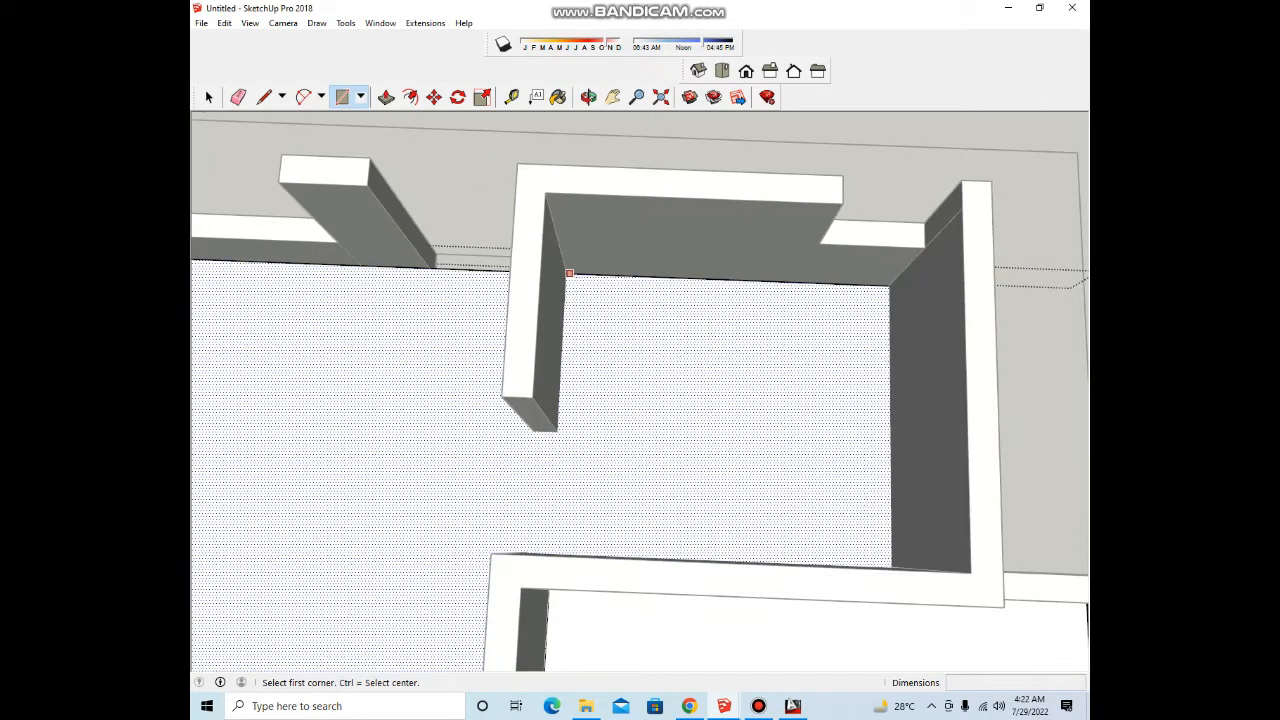
{"action": "scroll", "coordinate": [569, 272], "scroll_direction": "up", "scroll_amount": 5}
{"action": "left_click", "coordinate": [567, 272]}
{"action": "scroll", "coordinate": [600, 300], "scroll_direction": "down", "scroll_amount": 6}
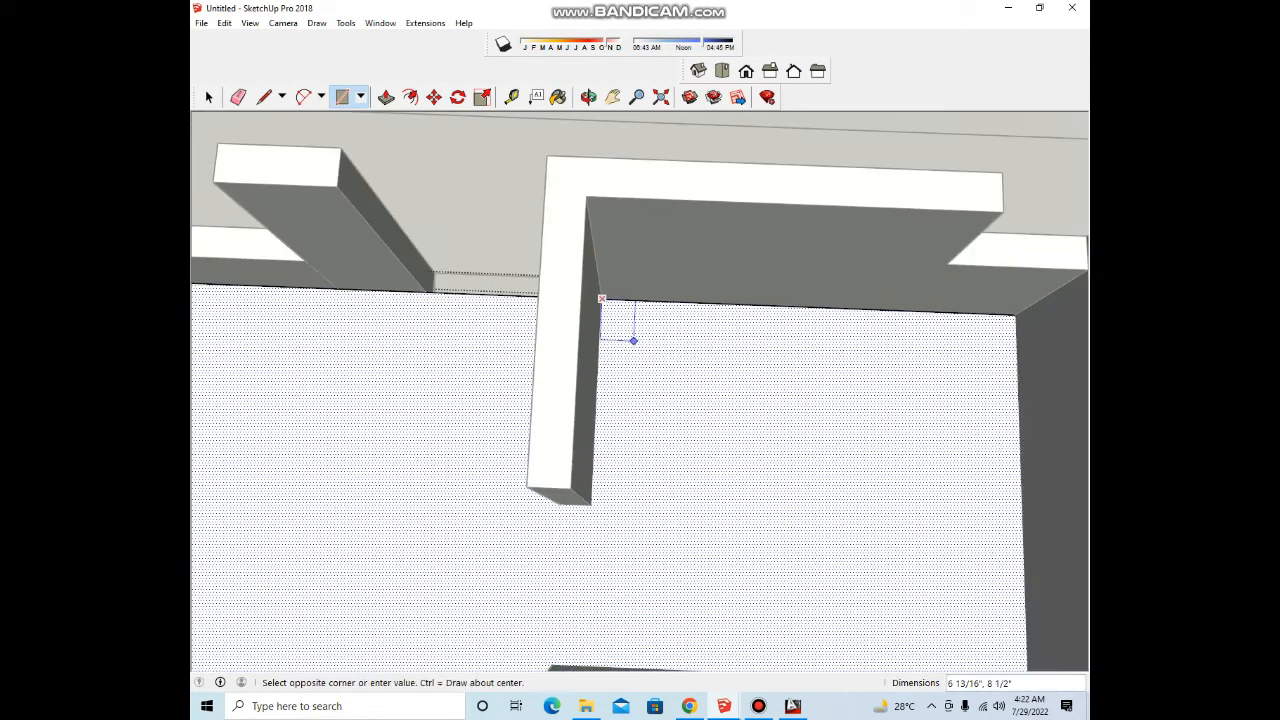
{"action": "middle_click_drag", "start_coordinate": [686, 369], "coordinate": [743, 429]}
{"action": "scroll", "coordinate": [786, 431], "scroll_direction": "up", "scroll_amount": 5}
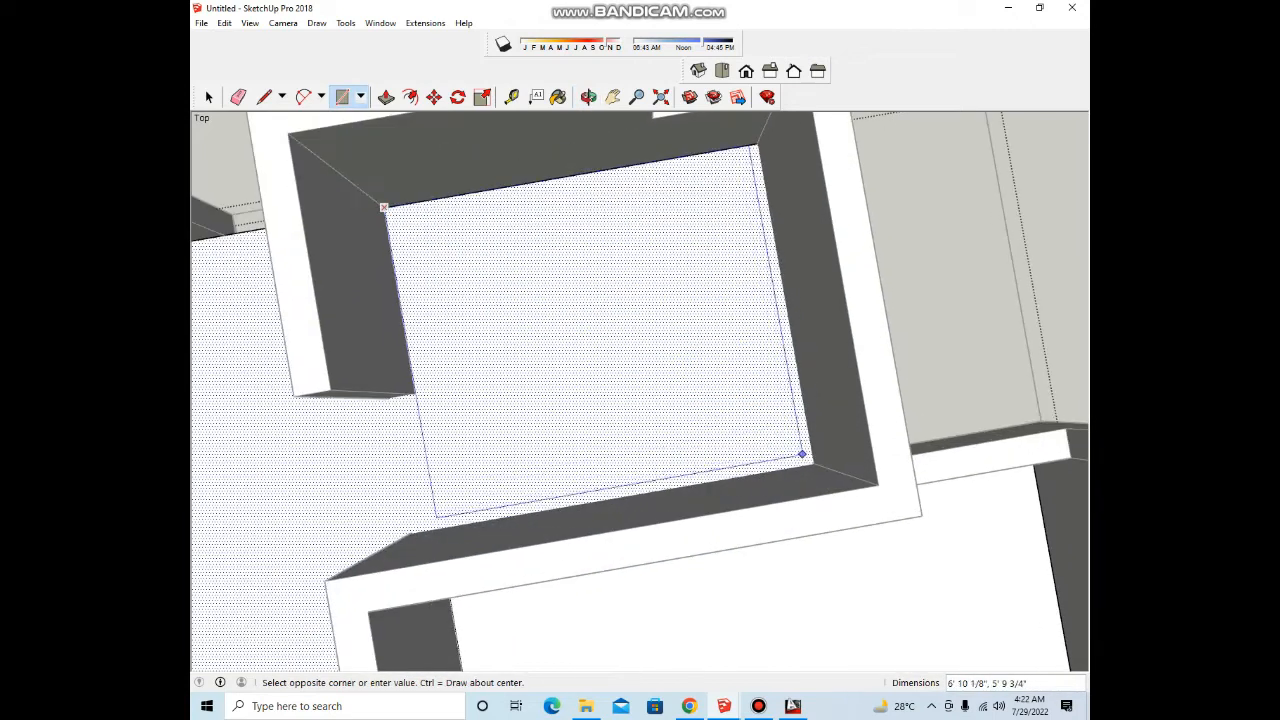
{"action": "scroll", "coordinate": [812, 464], "scroll_direction": "up", "scroll_amount": 5}
{"action": "scroll", "coordinate": [812, 464], "scroll_direction": "up", "scroll_amount": 3}
{"action": "left_click", "coordinate": [812, 464]}
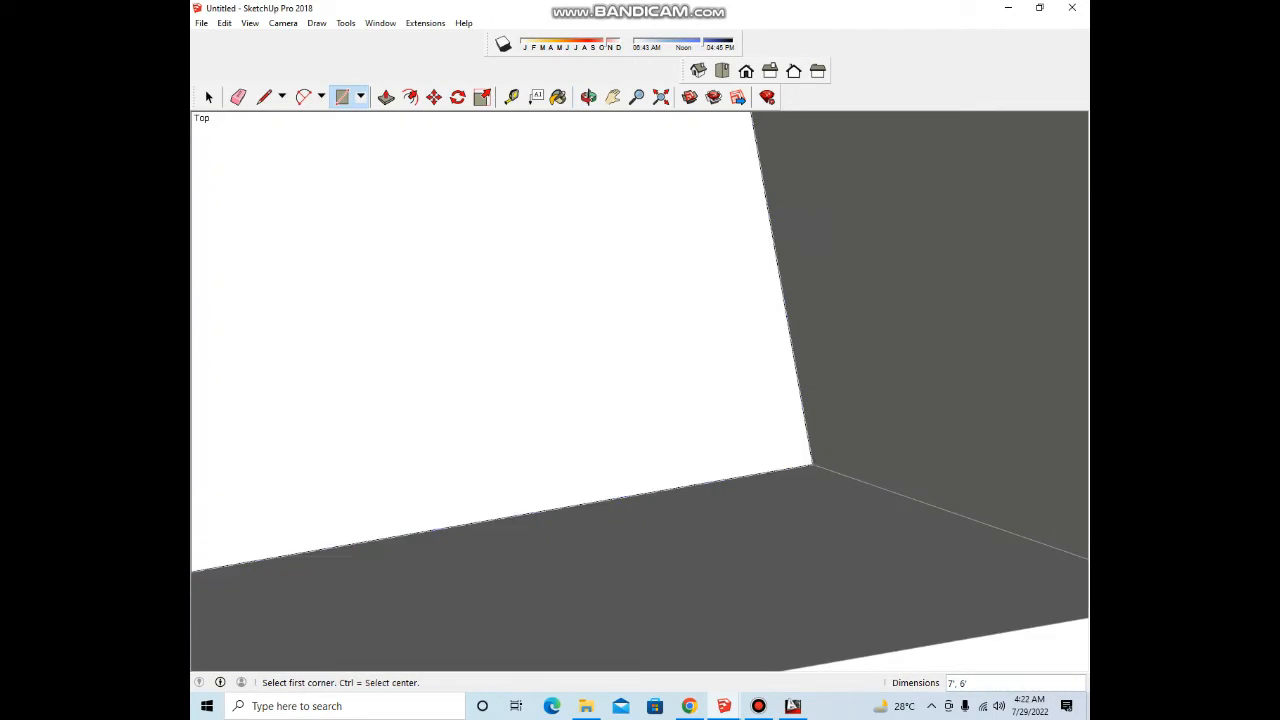
Step: Select the bathroom, bedroom and hall faces in turn to check how the floor slab is divided
{"action": "scroll", "coordinate": [785, 390], "scroll_direction": "down", "scroll_amount": 8}
{"action": "key", "text": "space"}
{"action": "left_click", "coordinate": [705, 345]}
{"action": "middle_click_drag", "start_coordinate": [705, 345], "coordinate": [645, 290]}
{"action": "scroll", "coordinate": [652, 333], "scroll_direction": "down", "scroll_amount": 6}
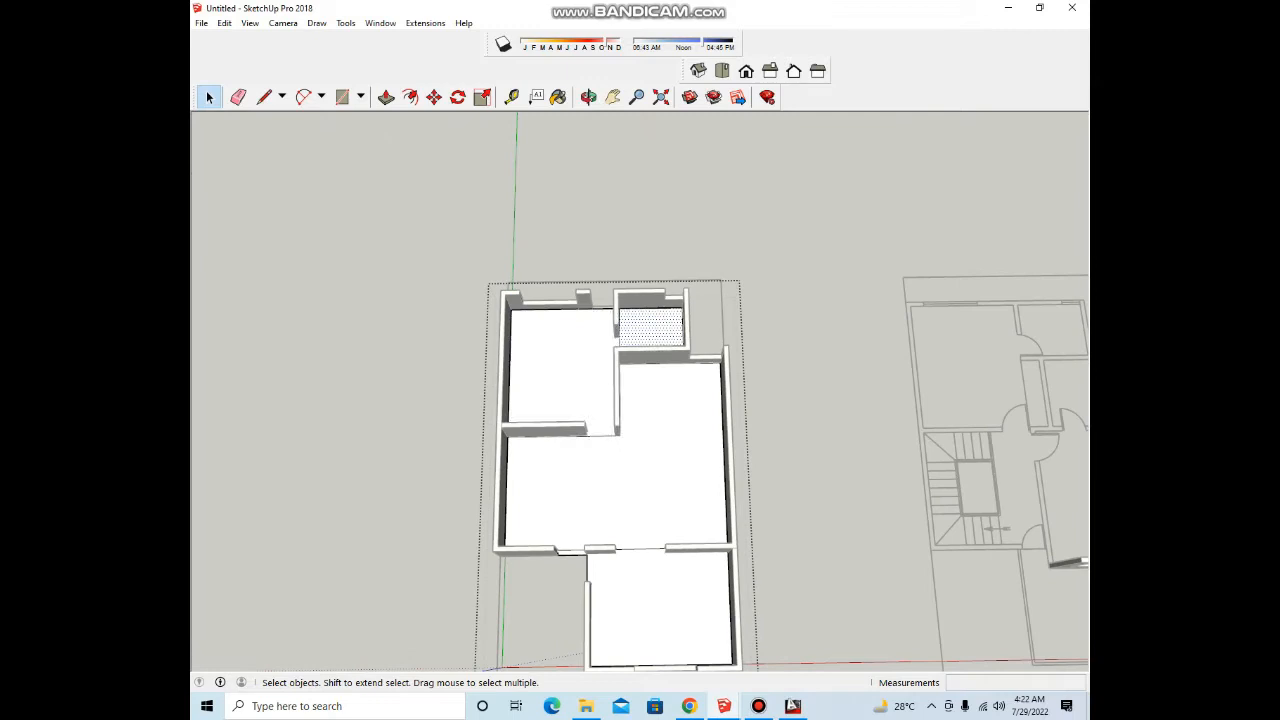
{"action": "left_click", "coordinate": [566, 368]}
{"action": "left_click", "coordinate": [641, 418]}
{"action": "scroll", "coordinate": [618, 390], "scroll_direction": "down", "scroll_amount": 4}
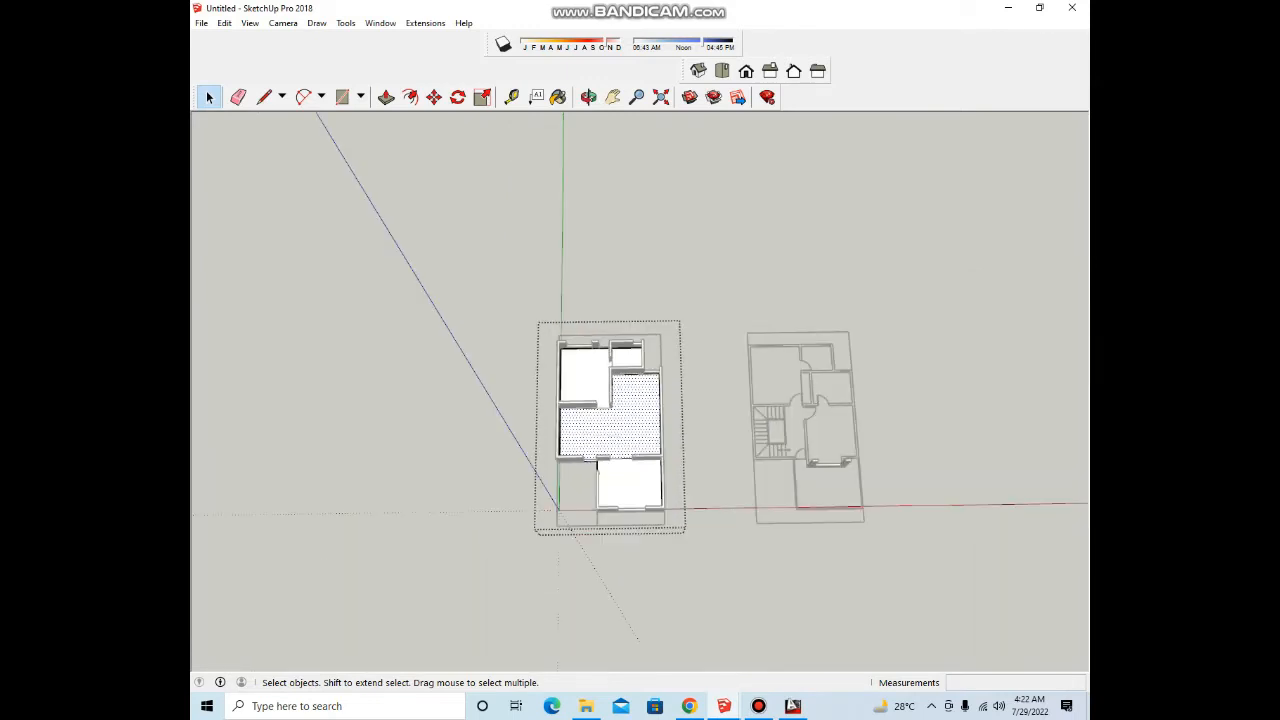
{"action": "scroll", "coordinate": [627, 482], "scroll_direction": "up", "scroll_amount": 6}
Step: Select the front drawing room floor and paint it with the Concrete Tile material
{"action": "left_click", "coordinate": [628, 490]}
{"action": "scroll", "coordinate": [628, 490], "scroll_direction": "down", "scroll_amount": 2}
{"action": "scroll", "coordinate": [628, 490], "scroll_direction": "up", "scroll_amount": 5}
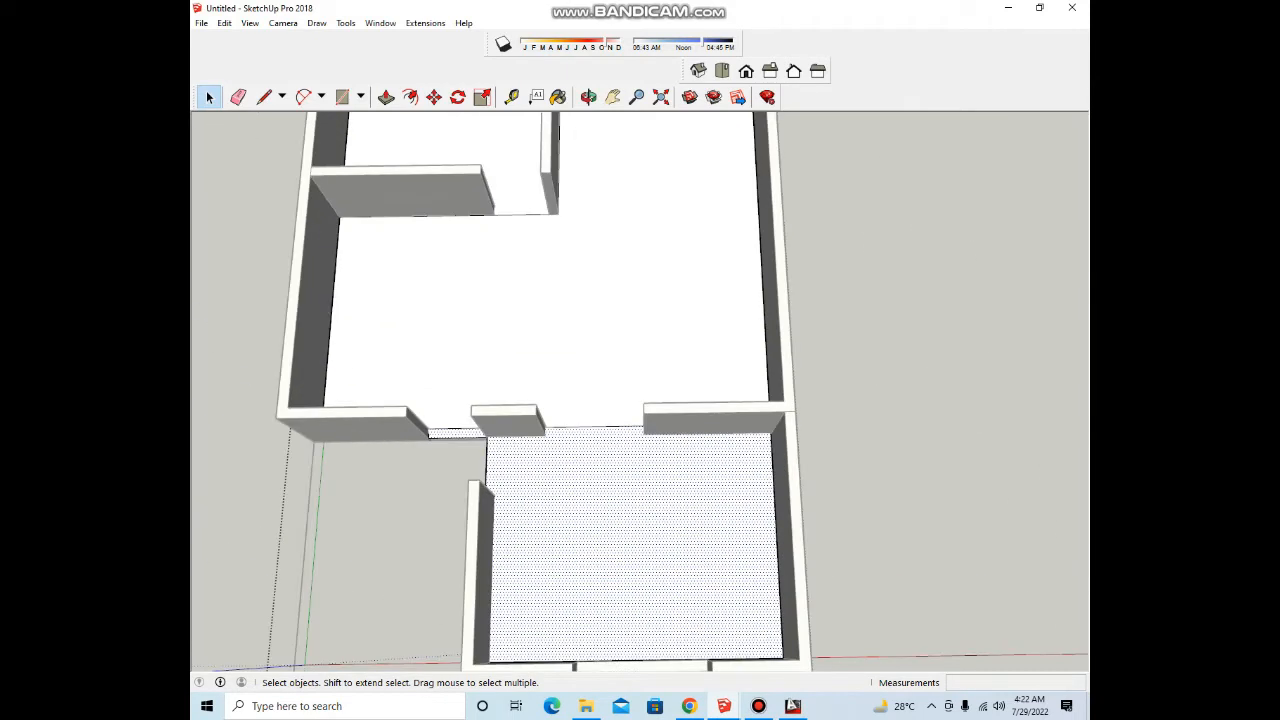
{"action": "key", "text": "b"}
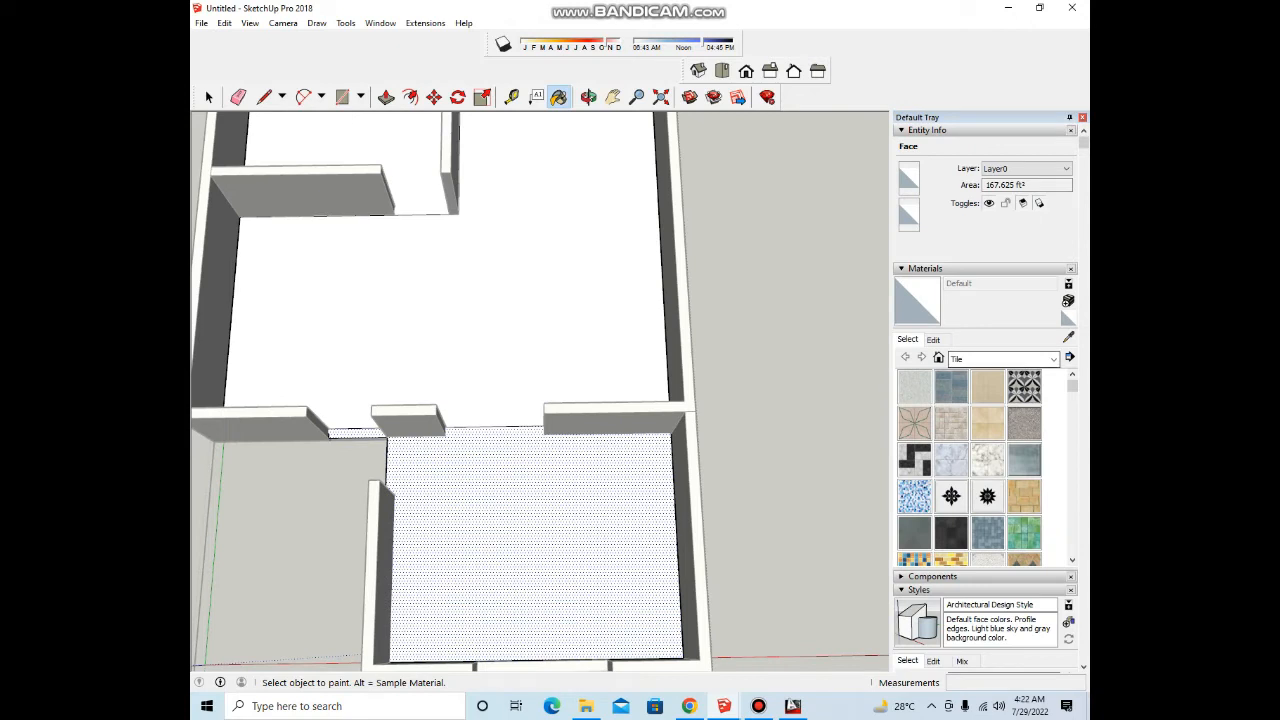
{"action": "left_click", "coordinate": [988, 387]}
{"action": "scroll", "coordinate": [650, 385], "scroll_direction": "down", "scroll_amount": 5}
{"action": "scroll", "coordinate": [642, 395], "scroll_direction": "up", "scroll_amount": 2}
{"action": "left_click", "coordinate": [638, 410]}
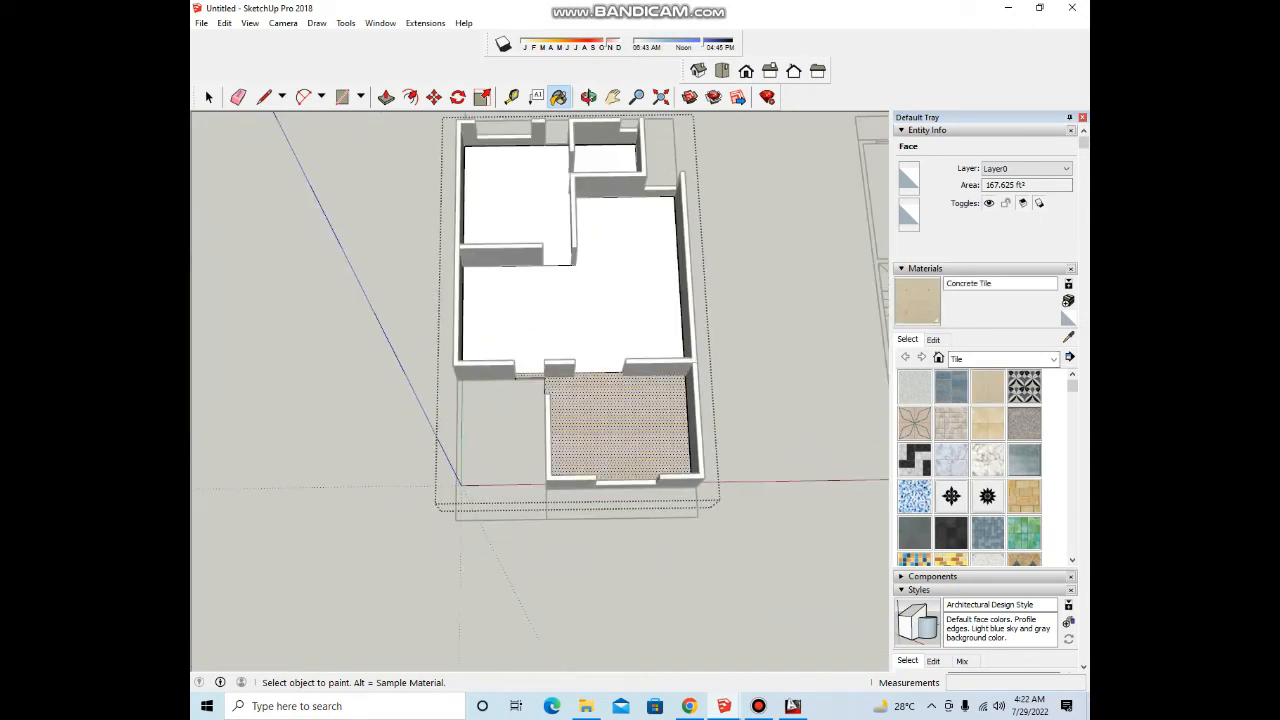
Step: Draw a 3' by 6" rectangle over the entrance door gap, join it to the hall floor and close the slab group
{"action": "scroll", "coordinate": [512, 330], "scroll_direction": "up", "scroll_amount": 8}
{"action": "key", "text": "r"}
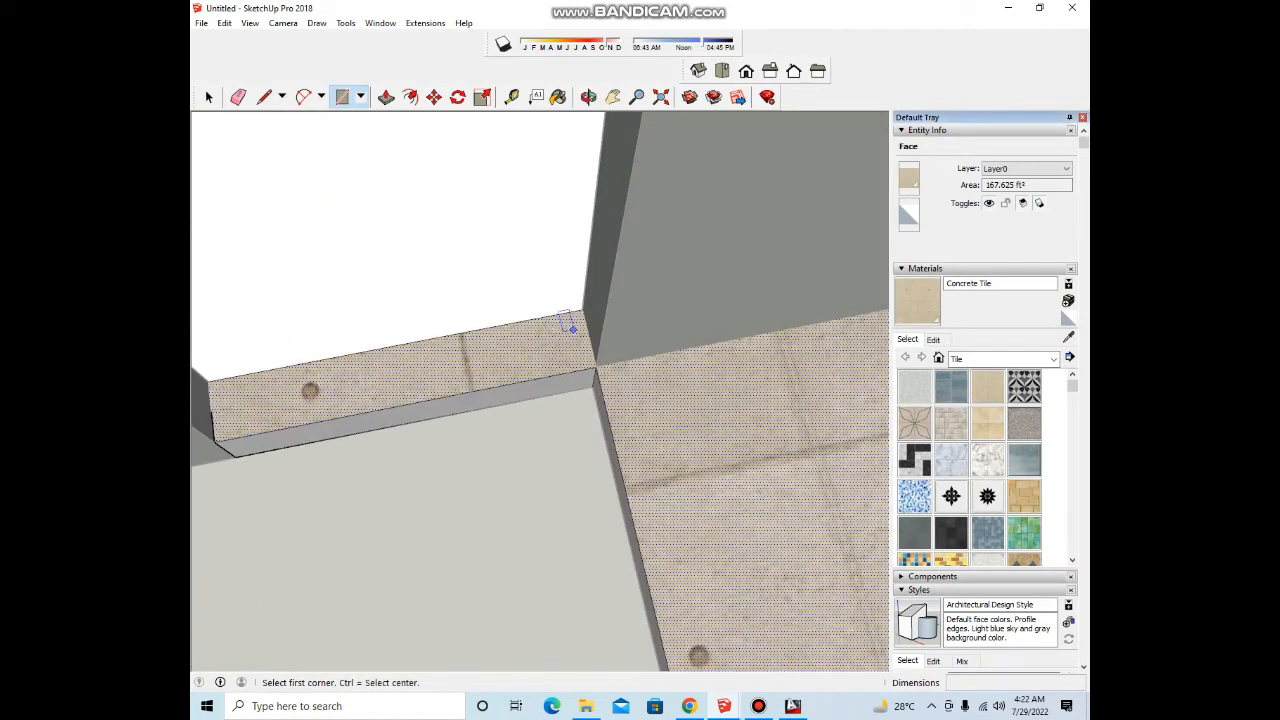
{"action": "left_click", "coordinate": [573, 303]}
{"action": "scroll", "coordinate": [656, 298], "scroll_direction": "down", "scroll_amount": 2}
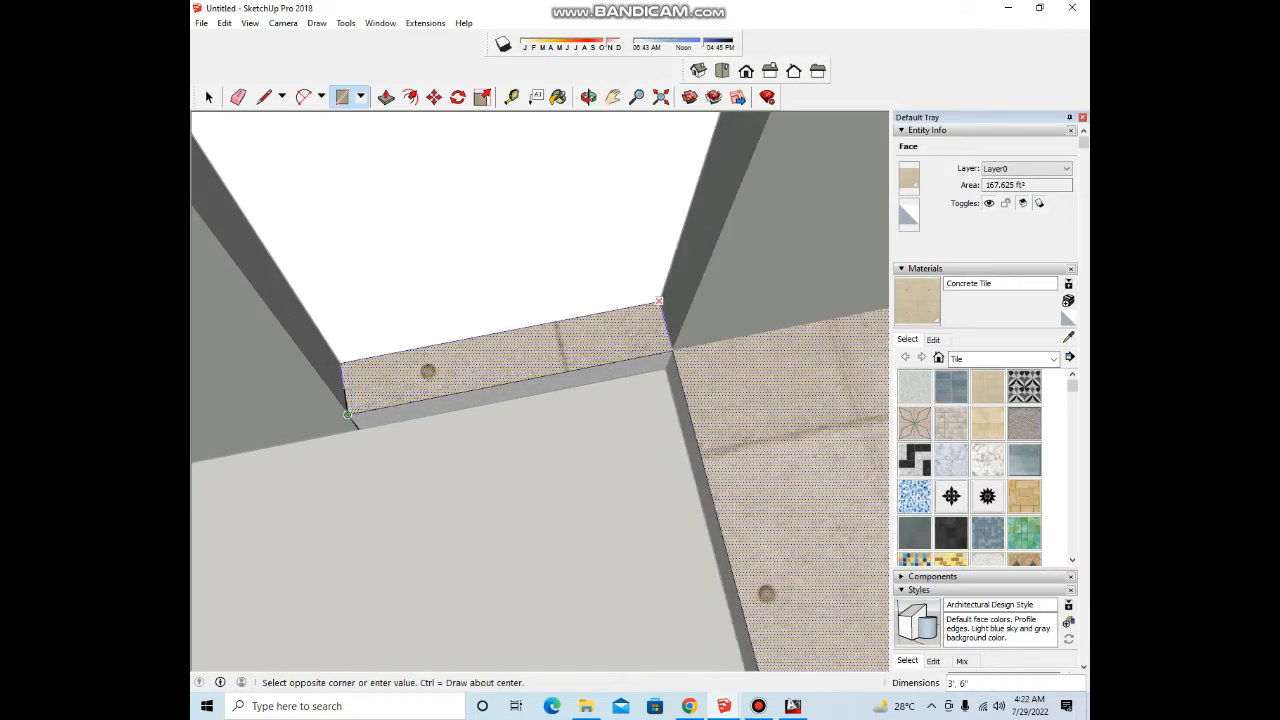
{"action": "key", "text": "space"}
{"action": "scroll", "coordinate": [540, 390], "scroll_direction": "down", "scroll_amount": 6}
{"action": "scroll", "coordinate": [540, 330], "scroll_direction": "down", "scroll_amount": 5}
{"action": "middle_click_drag", "start_coordinate": [600, 340], "coordinate": [568, 294]}
{"action": "scroll", "coordinate": [545, 335], "scroll_direction": "down", "scroll_amount": 2}
{"action": "key", "text": "Escape"}
{"action": "scroll", "coordinate": [560, 280], "scroll_direction": "up", "scroll_amount": 6}
{"action": "scroll", "coordinate": [551, 408], "scroll_direction": "up", "scroll_amount": 3}
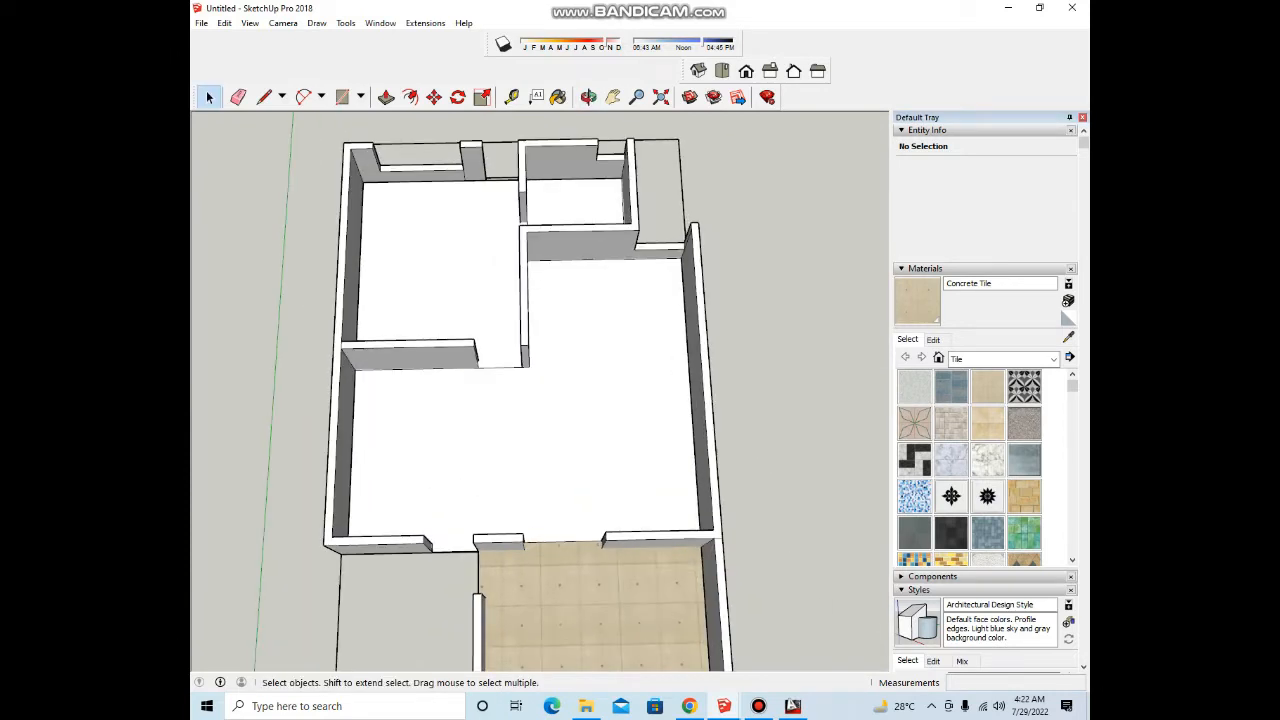
Step: Reopen the floor slab group and paint the L-shaped hall floor with Marble Carrara Gold Floor Tile
{"action": "double_click", "coordinate": [551, 408]}
{"action": "left_click", "coordinate": [551, 408]}
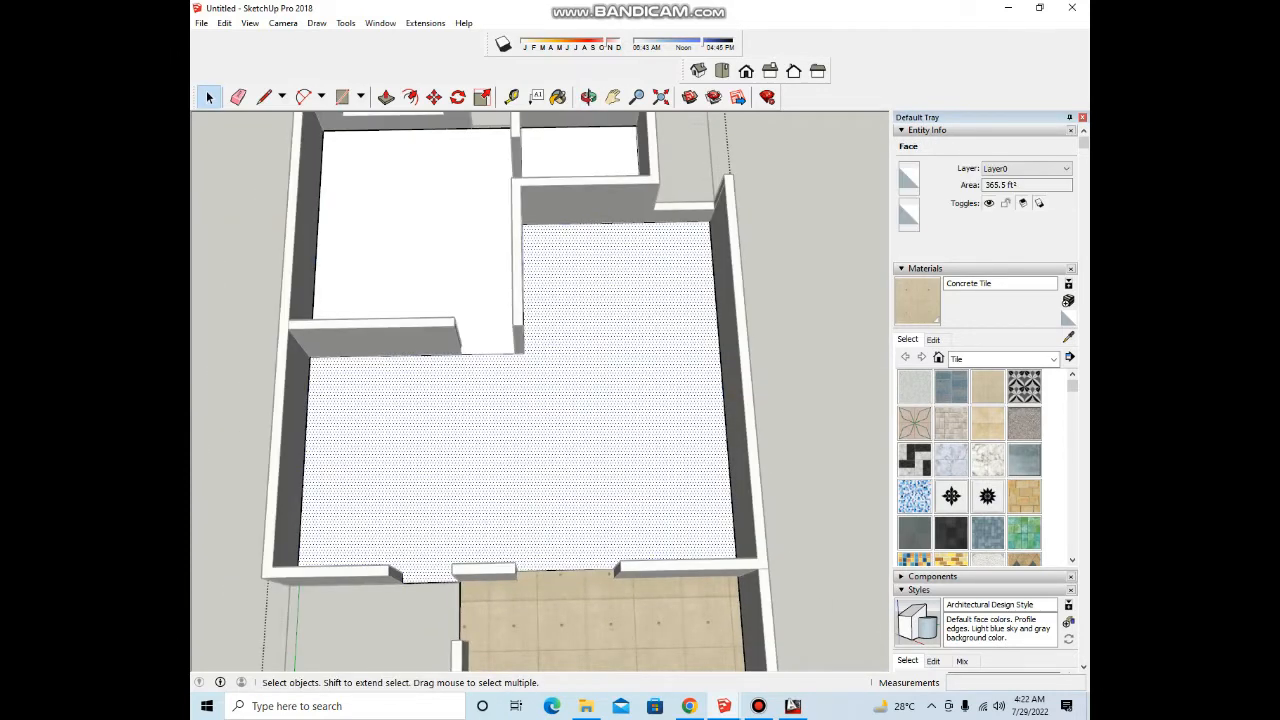
{"action": "left_click", "coordinate": [987, 459]}
{"action": "left_click", "coordinate": [560, 430]}
{"action": "scroll", "coordinate": [570, 430], "scroll_direction": "down", "scroll_amount": 5}
{"action": "scroll", "coordinate": [523, 370], "scroll_direction": "up", "scroll_amount": 6}
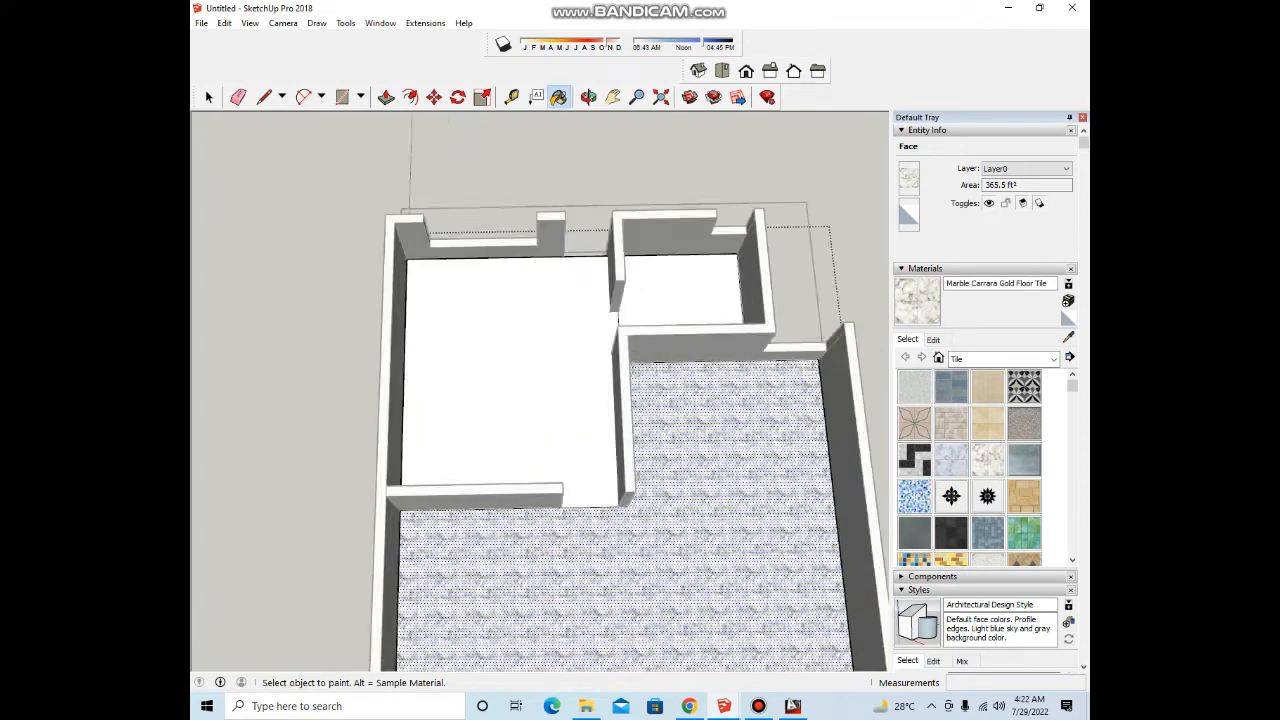
{"action": "scroll", "coordinate": [512, 387], "scroll_direction": "down", "scroll_amount": 4}
{"action": "key", "text": "space"}
{"action": "key", "text": "Escape"}
{"action": "scroll", "coordinate": [562, 415], "scroll_direction": "up", "scroll_amount": 1}
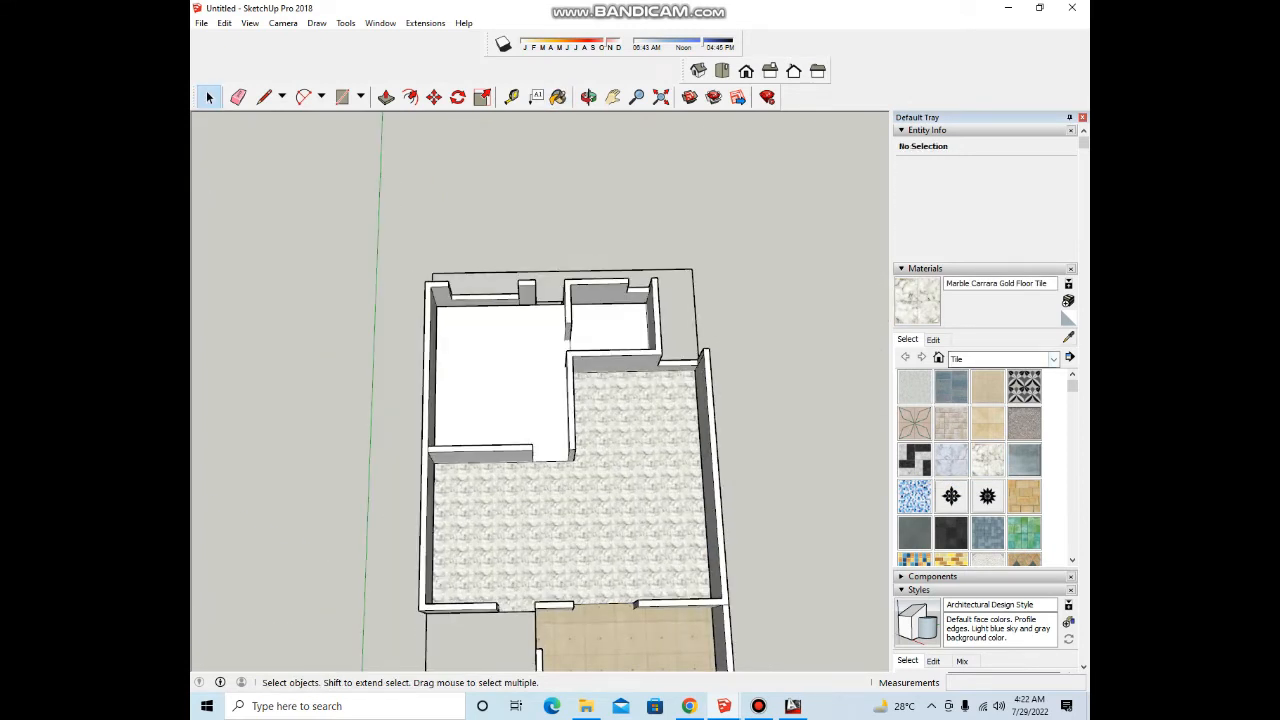
Step: Select the rear bedroom floor inside the slab group and paint it with Concrete Tile
{"action": "left_click", "coordinate": [209, 96]}
{"action": "key", "text": "ctrl+a"}
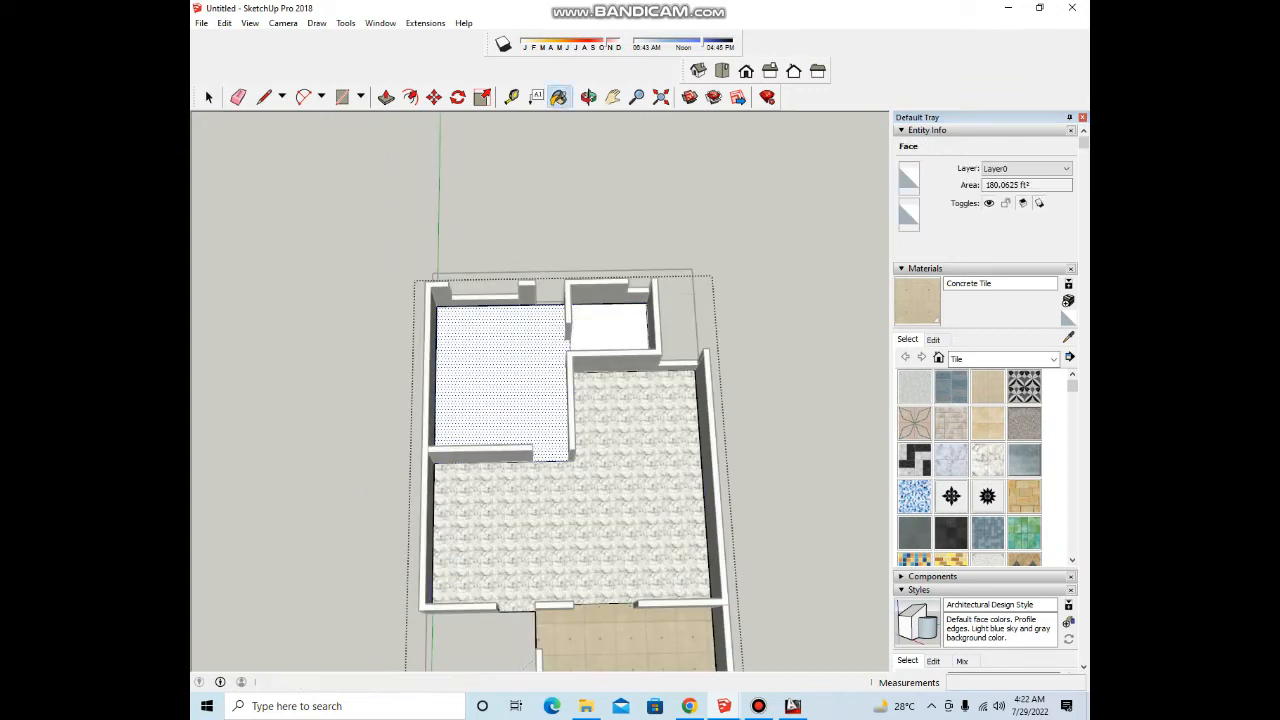
{"action": "left_click", "coordinate": [520, 382]}
{"action": "scroll", "coordinate": [592, 352], "scroll_direction": "down", "scroll_amount": 4}
{"action": "key", "text": "space"}
Step: Paint the rear bathroom floor with Square Glass Tile 01 and close the floor slab group
{"action": "left_click", "coordinate": [645, 326]}
{"action": "scroll", "coordinate": [618, 331], "scroll_direction": "up", "scroll_amount": 8}
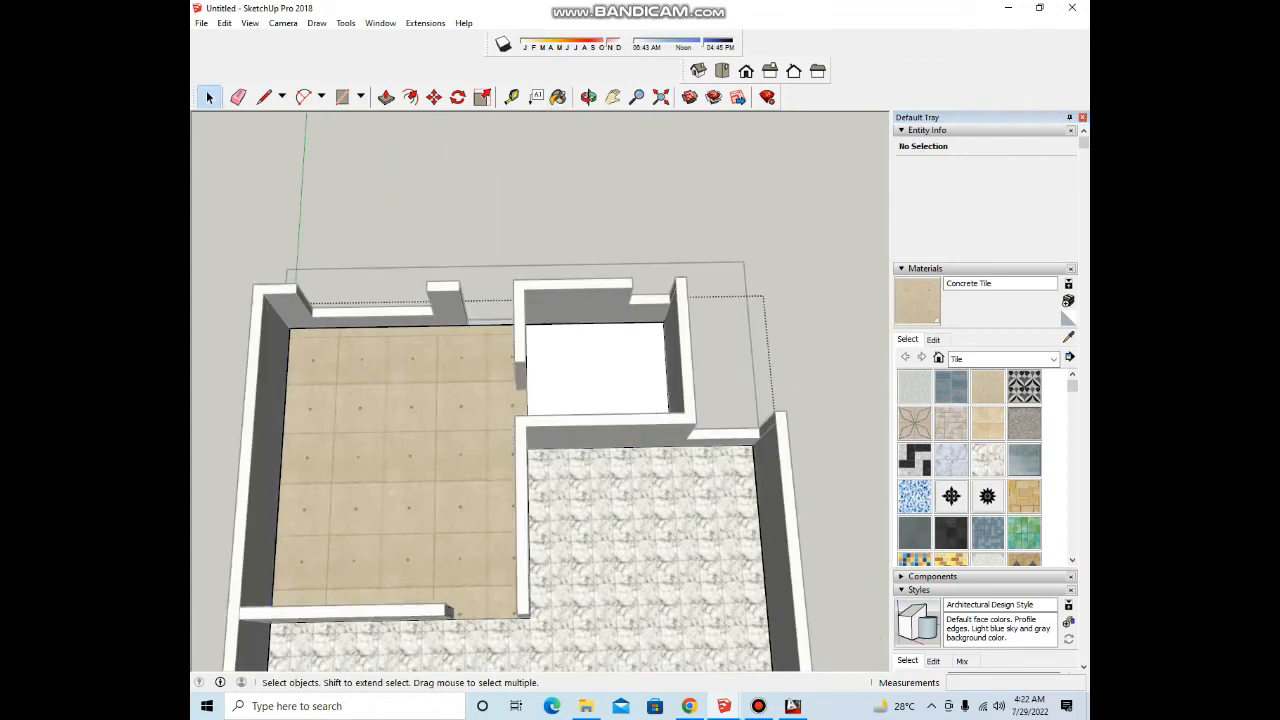
{"action": "key", "text": "ctrl+a"}
{"action": "scroll", "coordinate": [600, 380], "scroll_direction": "up", "scroll_amount": 3}
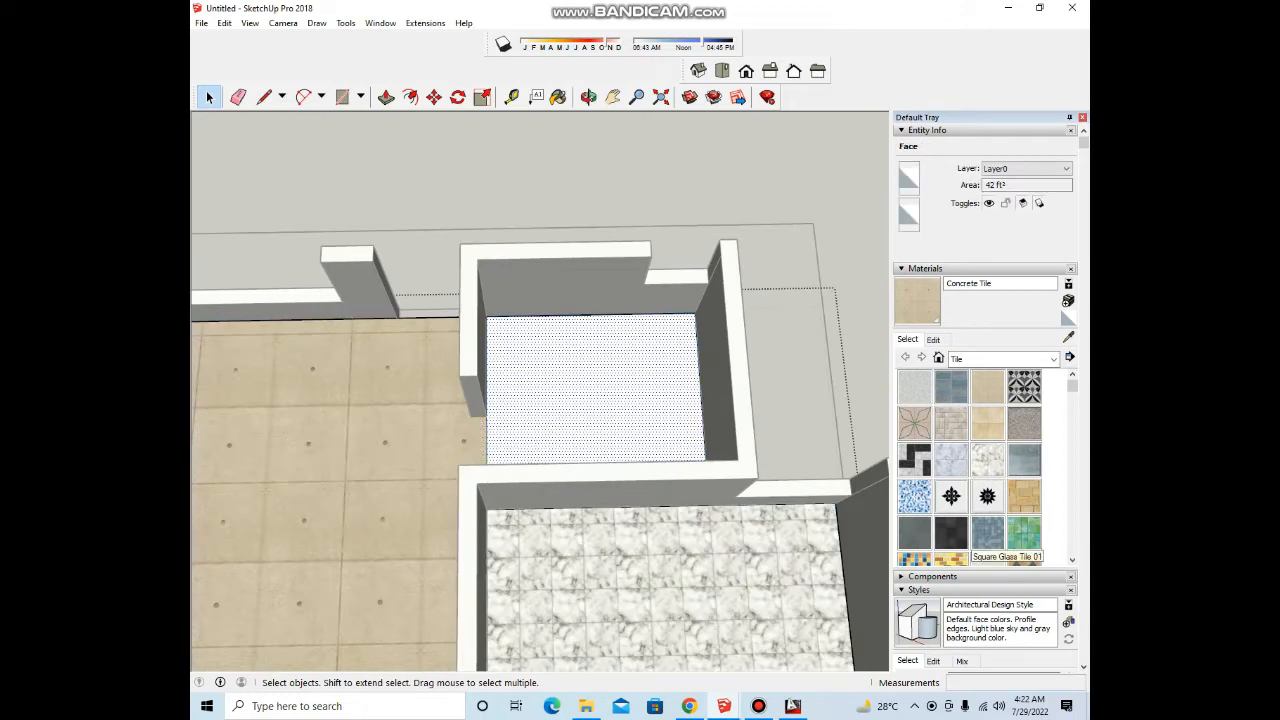
{"action": "left_click", "coordinate": [986, 533]}
{"action": "left_click", "coordinate": [582, 396]}
{"action": "scroll", "coordinate": [582, 396], "scroll_direction": "down", "scroll_amount": 4}
{"action": "key", "text": "space"}
{"action": "scroll", "coordinate": [590, 320], "scroll_direction": "down", "scroll_amount": 4}
{"action": "left_click", "coordinate": [580, 300]}
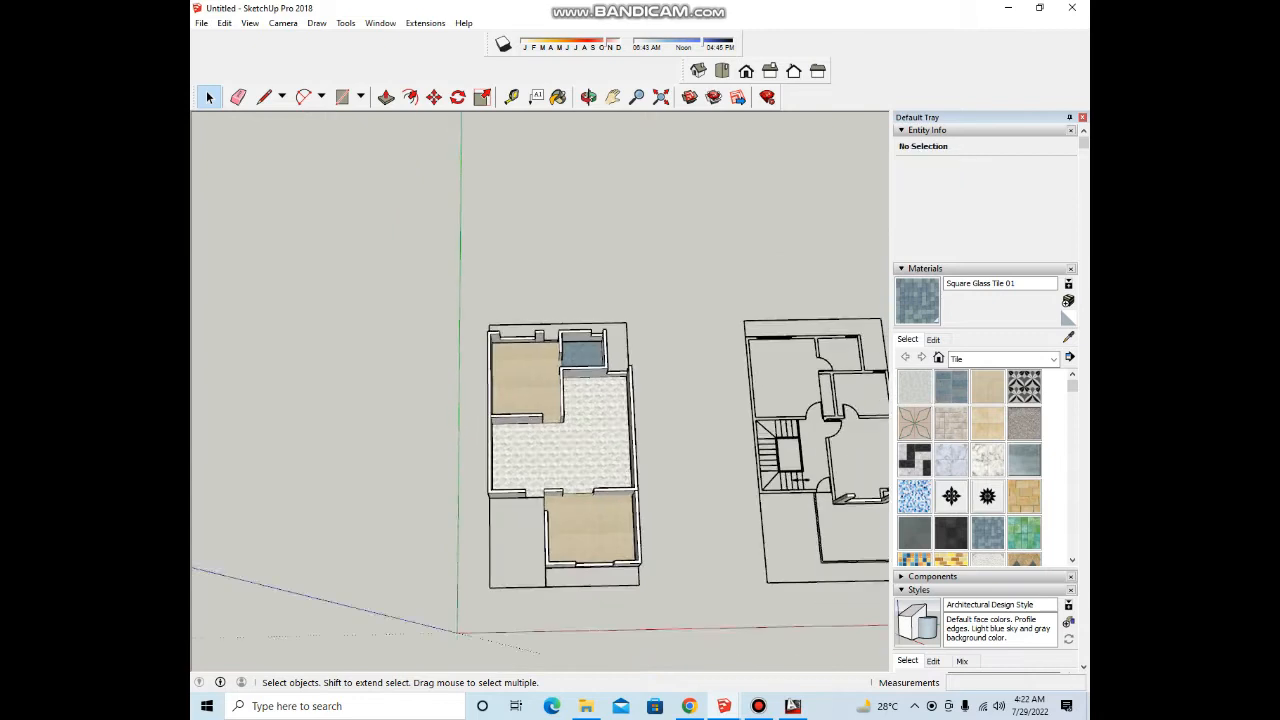
{"action": "scroll", "coordinate": [541, 455], "scroll_direction": "up", "scroll_amount": 4}
{"action": "middle_click_drag", "start_coordinate": [541, 455], "coordinate": [592, 325]}
{"action": "scroll", "coordinate": [580, 390], "scroll_direction": "up", "scroll_amount": 3}
{"action": "scroll", "coordinate": [580, 370], "scroll_direction": "down", "scroll_amount": 3}
{"action": "scroll", "coordinate": [640, 430], "scroll_direction": "up", "scroll_amount": 3}
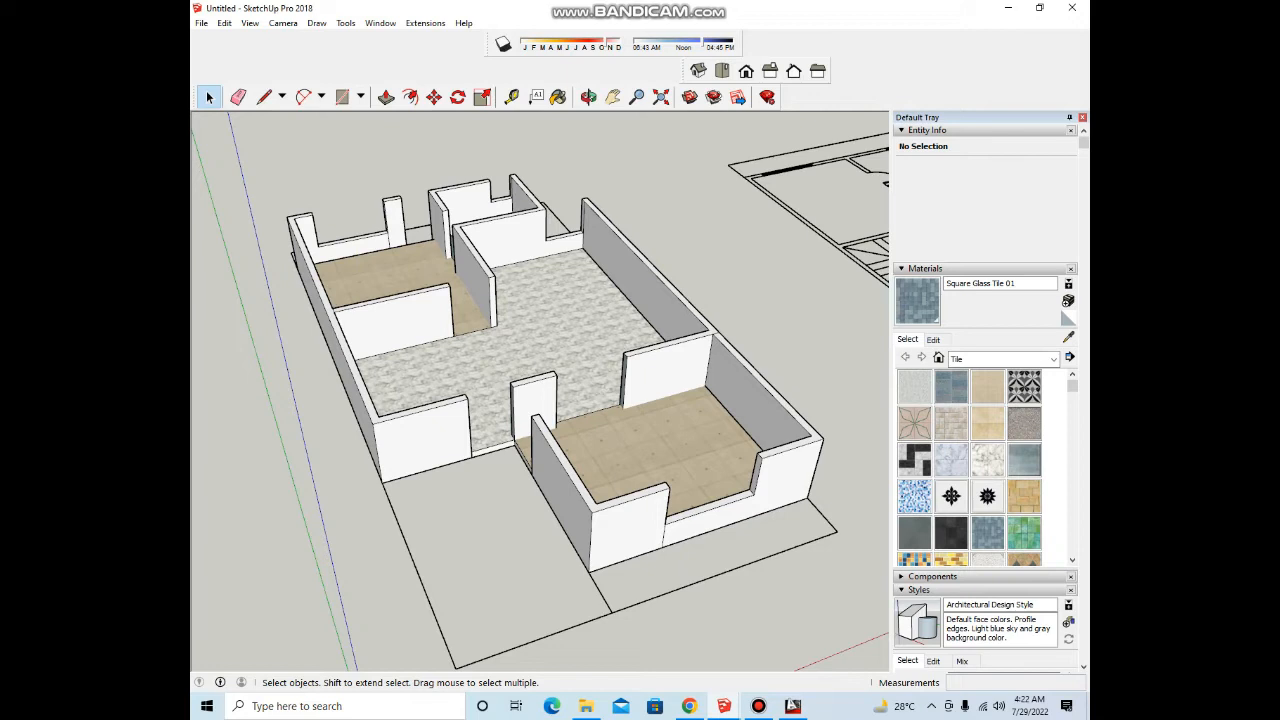
Step: Switch to the SketchUp window holding the door and window models and copy the wooden door component
{"action": "left_click", "coordinate": [723, 706]}
{"action": "left_click", "coordinate": [647, 638]}
{"action": "scroll", "coordinate": [695, 358], "scroll_direction": "up", "scroll_amount": 5}
{"action": "middle_click_drag", "start_coordinate": [706, 348], "coordinate": [800, 352]}
{"action": "scroll", "coordinate": [800, 352], "scroll_direction": "down", "scroll_amount": 2}
{"action": "scroll", "coordinate": [695, 350], "scroll_direction": "up", "scroll_amount": 4}
{"action": "left_click", "coordinate": [613, 390]}
{"action": "scroll", "coordinate": [738, 384], "scroll_direction": "down", "scroll_amount": 6}
{"action": "scroll", "coordinate": [525, 412], "scroll_direction": "up", "scroll_amount": 5}
{"action": "double_click", "coordinate": [527, 497]}
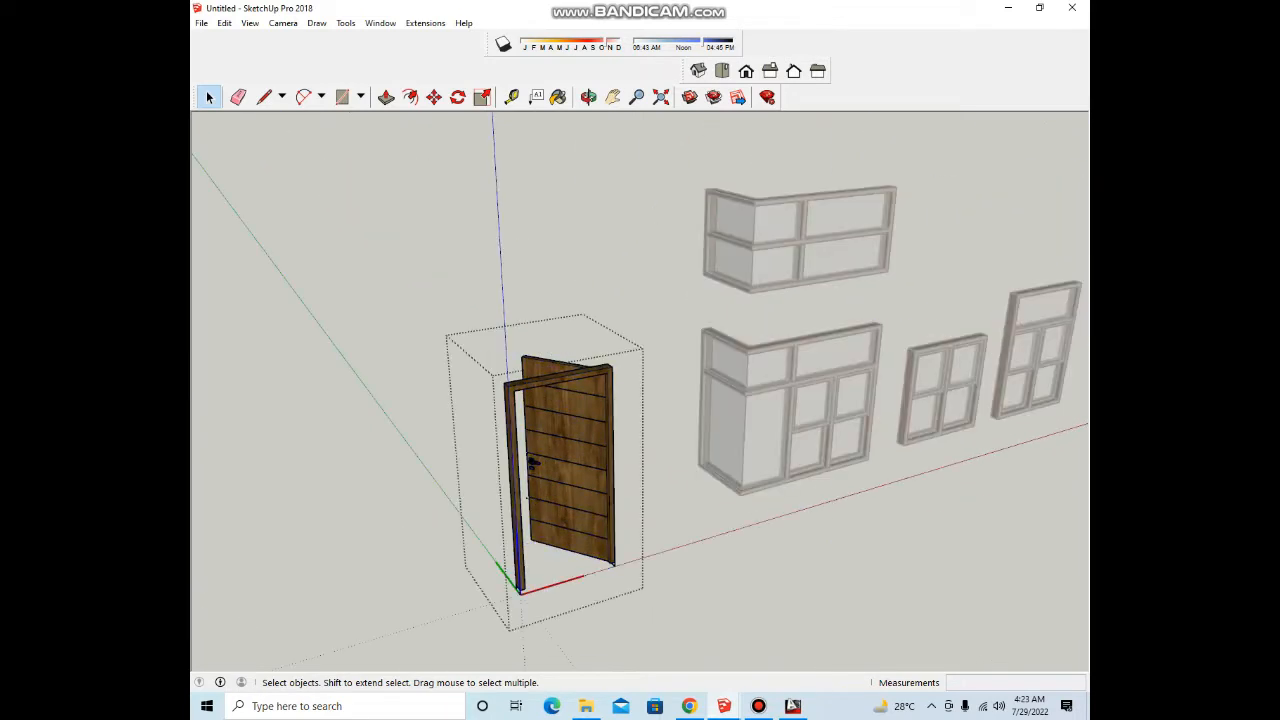
{"action": "key", "text": "Escape"}
{"action": "left_click", "coordinate": [527, 497]}
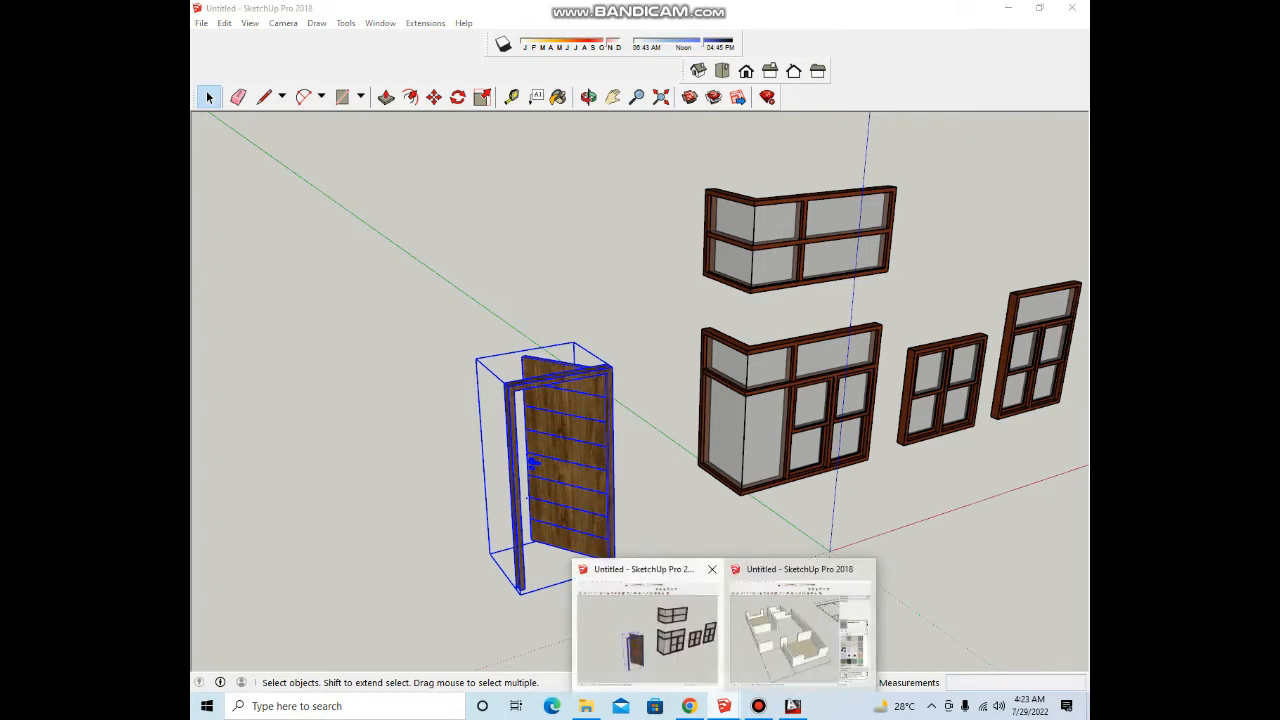
Step: Return to the house model and paste the wooden door at the floor corner of the entrance gap
{"action": "mouse_move", "coordinate": [723, 706]}
{"action": "left_click", "coordinate": [808, 625]}
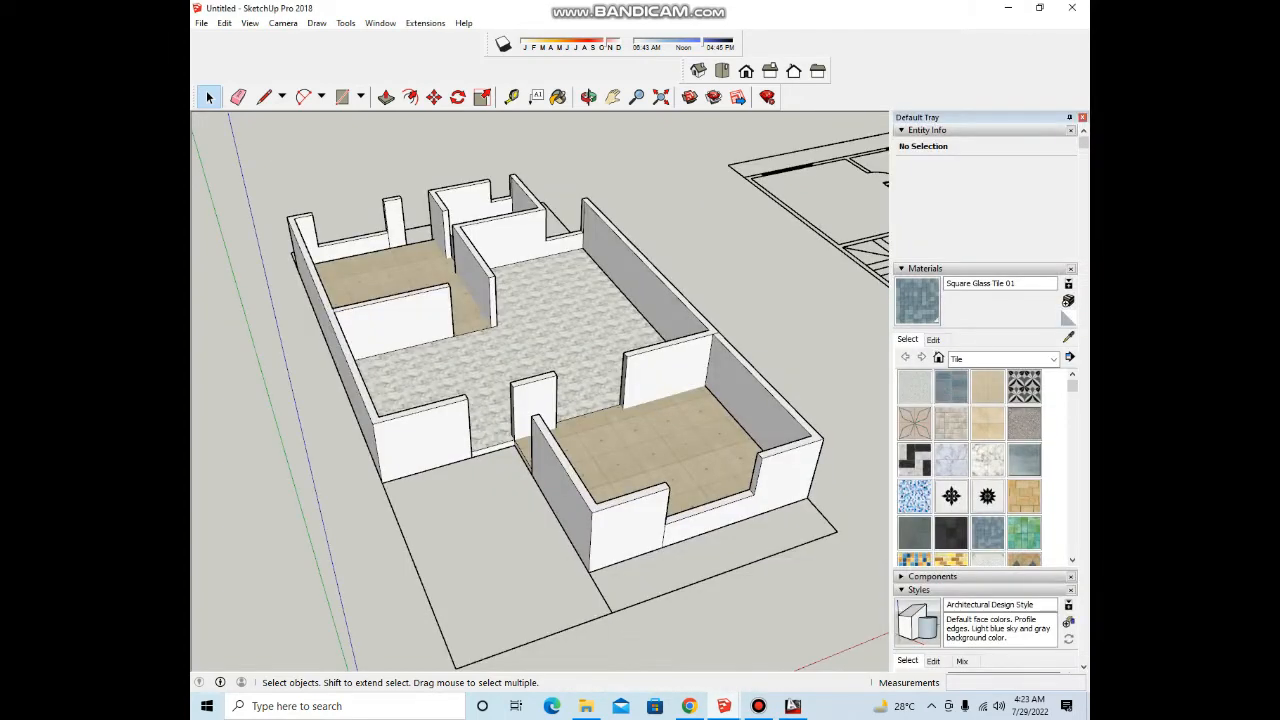
{"action": "scroll", "coordinate": [475, 481], "scroll_direction": "up", "scroll_amount": 10}
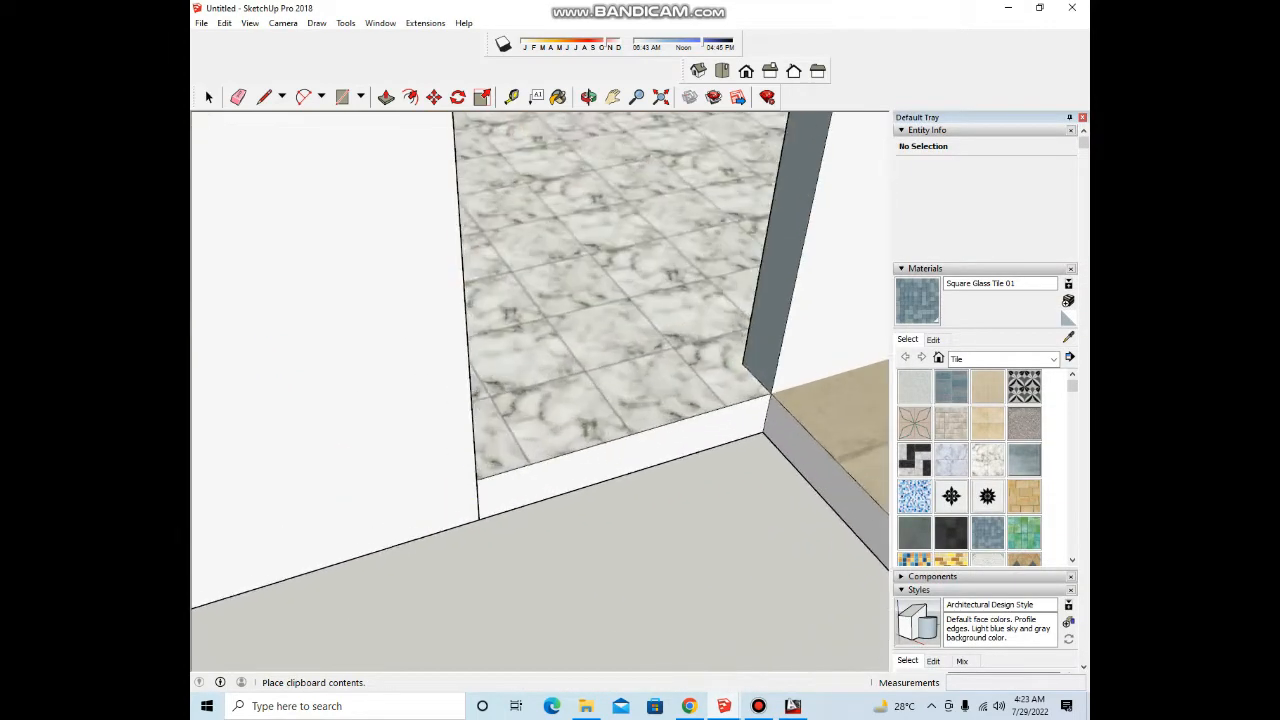
{"action": "left_click", "coordinate": [475, 481]}
{"action": "scroll", "coordinate": [505, 478], "scroll_direction": "down", "scroll_amount": 2}
{"action": "scroll", "coordinate": [618, 380], "scroll_direction": "up", "scroll_amount": 2}
Step: Move the pasted door slightly down so its frame sits on the floor in the entrance gap
{"action": "middle_click_drag", "start_coordinate": [614, 377], "coordinate": [586, 377]}
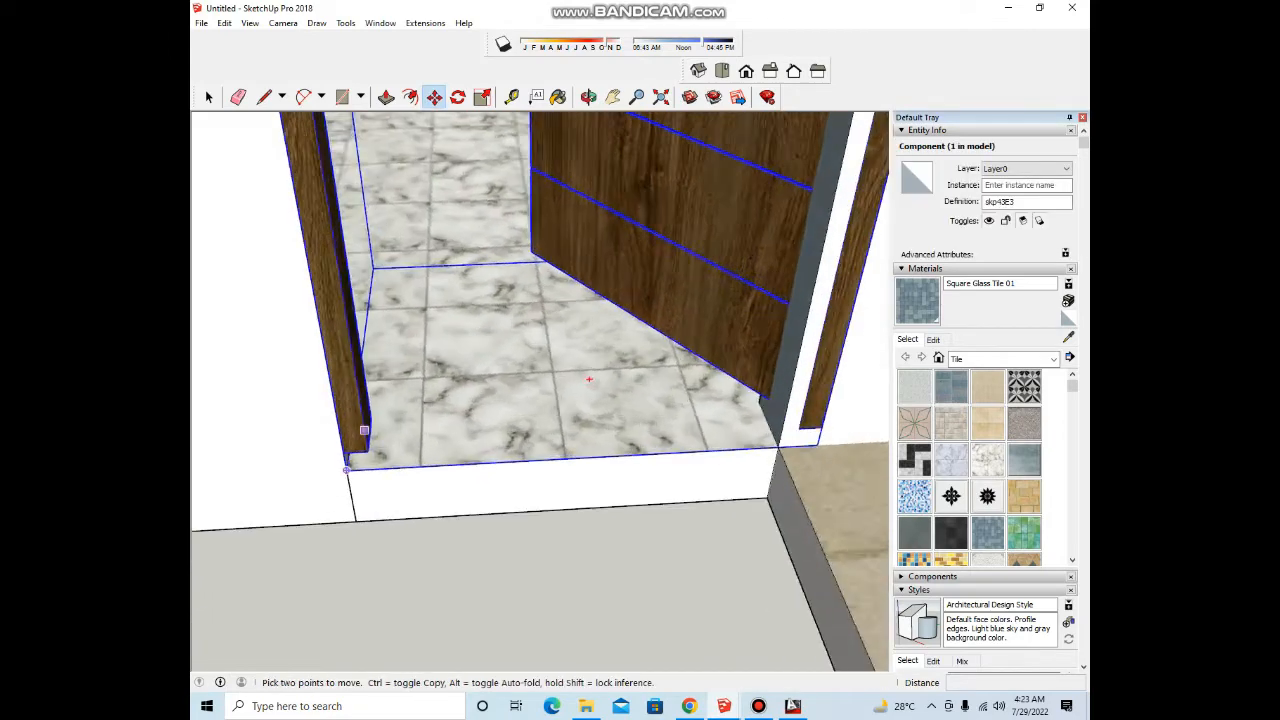
{"action": "scroll", "coordinate": [395, 420], "scroll_direction": "up", "scroll_amount": 3}
{"action": "left_click", "coordinate": [320, 468]}
{"action": "left_click", "coordinate": [326, 507]}
{"action": "scroll", "coordinate": [400, 504], "scroll_direction": "down", "scroll_amount": 5}
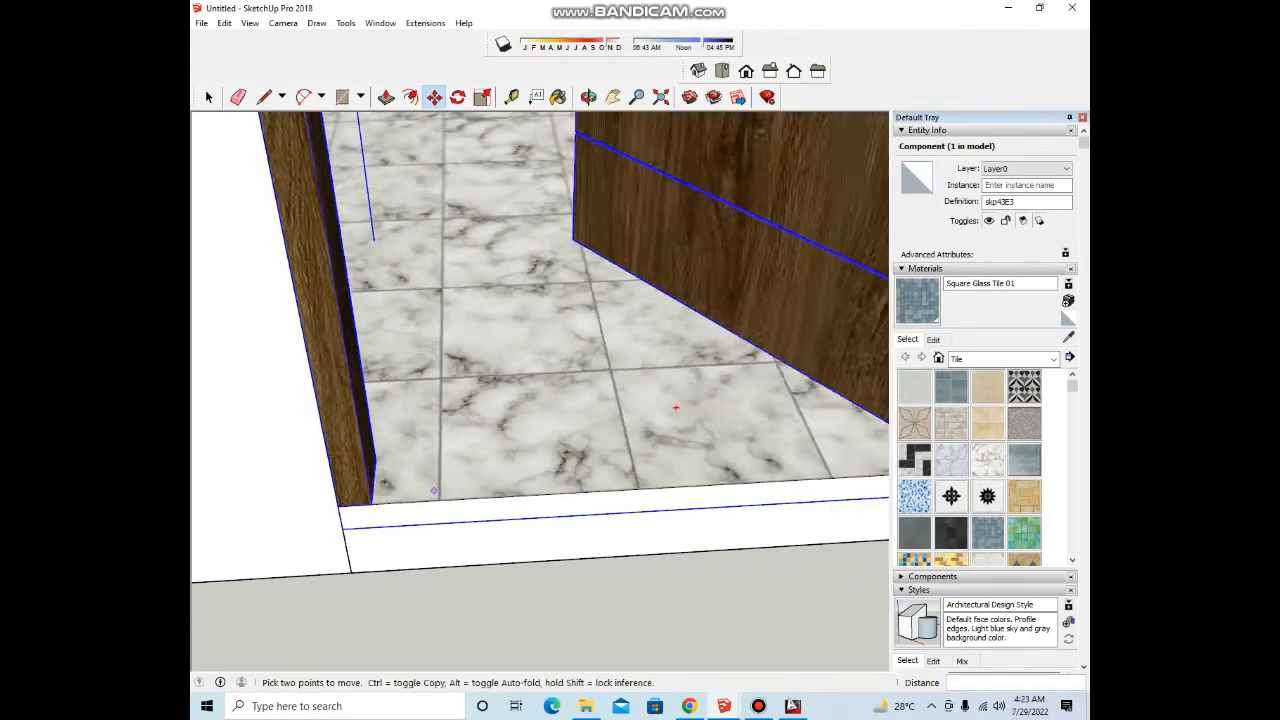
Step: Scale the entrance door along its red axis so the frame fits the width of the wall opening
{"action": "scroll", "coordinate": [536, 491], "scroll_direction": "down", "scroll_amount": 4}
{"action": "middle_click_drag", "start_coordinate": [536, 491], "coordinate": [575, 550]}
{"action": "scroll", "coordinate": [586, 511], "scroll_direction": "up", "scroll_amount": 4}
{"action": "middle_click_drag", "start_coordinate": [586, 490], "coordinate": [510, 500]}
{"action": "scroll", "coordinate": [588, 490], "scroll_direction": "up", "scroll_amount": 3}
{"action": "key", "text": "s"}
{"action": "left_click", "coordinate": [585, 455]}
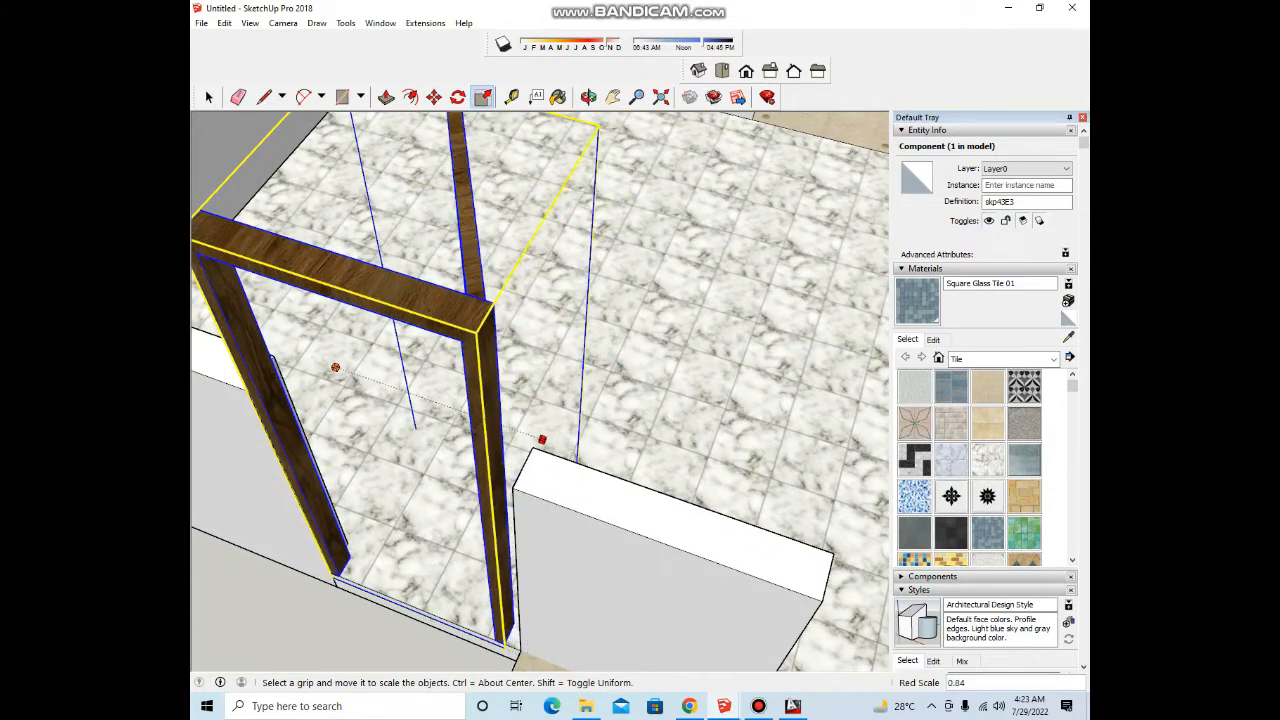
{"action": "left_click", "coordinate": [563, 446]}
{"action": "scroll", "coordinate": [563, 470], "scroll_direction": "down", "scroll_amount": 4}
{"action": "scroll", "coordinate": [545, 470], "scroll_direction": "up", "scroll_amount": 4}
{"action": "left_click_drag", "start_coordinate": [585, 455], "coordinate": [606, 463]}
{"action": "scroll", "coordinate": [560, 445], "scroll_direction": "down", "scroll_amount": 5}
{"action": "middle_click_drag", "start_coordinate": [560, 450], "coordinate": [590, 485]}
{"action": "key", "text": "space"}
{"action": "left_click", "coordinate": [400, 290]}
Step: Check the entrance door's swing direction on the ground-floor plan in AutoCAD and return to the SketchUp house model
{"action": "scroll", "coordinate": [510, 480], "scroll_direction": "down", "scroll_amount": 3}
{"action": "scroll", "coordinate": [505, 490], "scroll_direction": "up", "scroll_amount": 4}
{"action": "scroll", "coordinate": [553, 487], "scroll_direction": "down", "scroll_amount": 5}
{"action": "scroll", "coordinate": [553, 487], "scroll_direction": "down", "scroll_amount": 2}
{"action": "scroll", "coordinate": [563, 500], "scroll_direction": "up", "scroll_amount": 5}
{"action": "scroll", "coordinate": [515, 450], "scroll_direction": "down", "scroll_amount": 5}
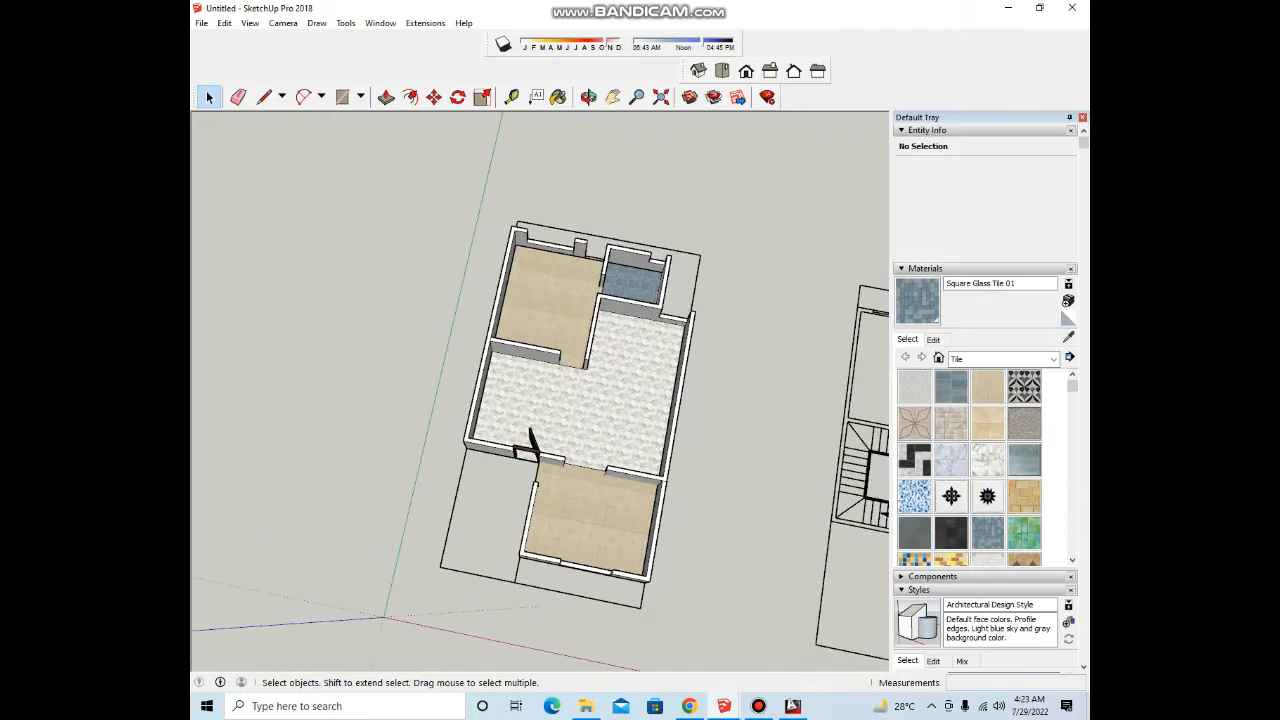
{"action": "middle_click_drag", "start_coordinate": [530, 430], "coordinate": [538, 432]}
{"action": "key", "text": "alt+Tab"}
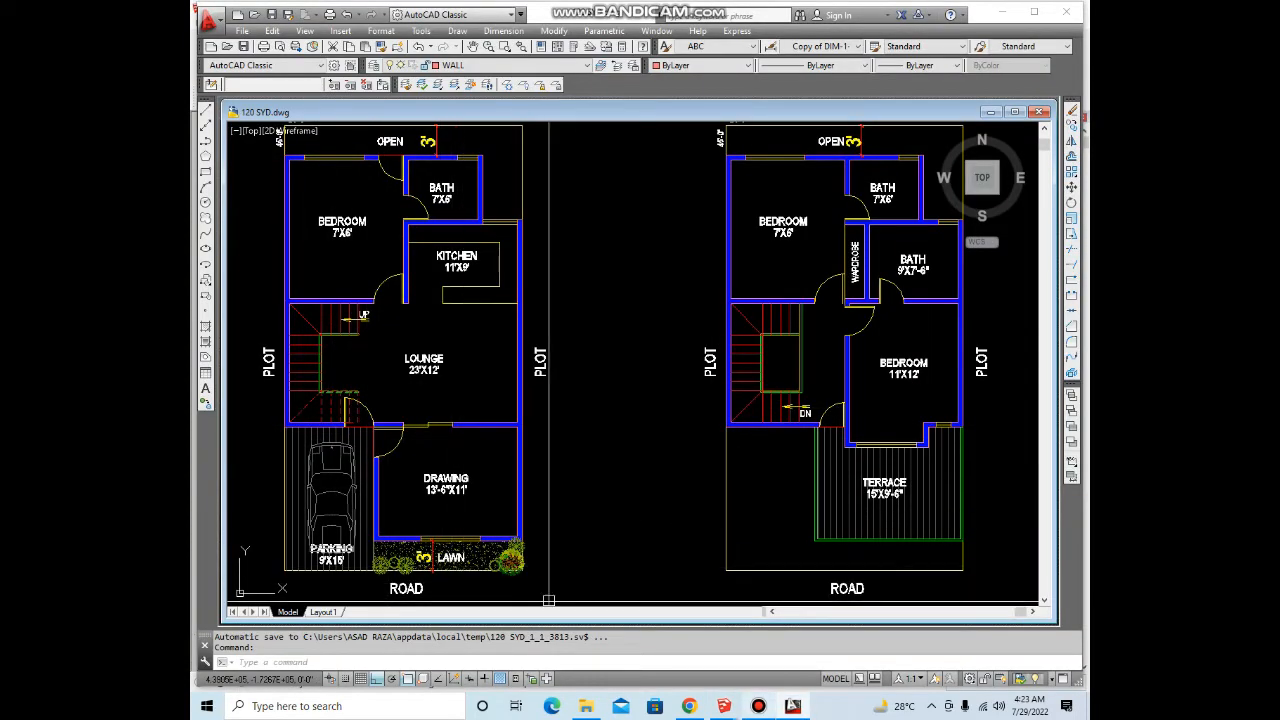
{"action": "left_click", "coordinate": [724, 706]}
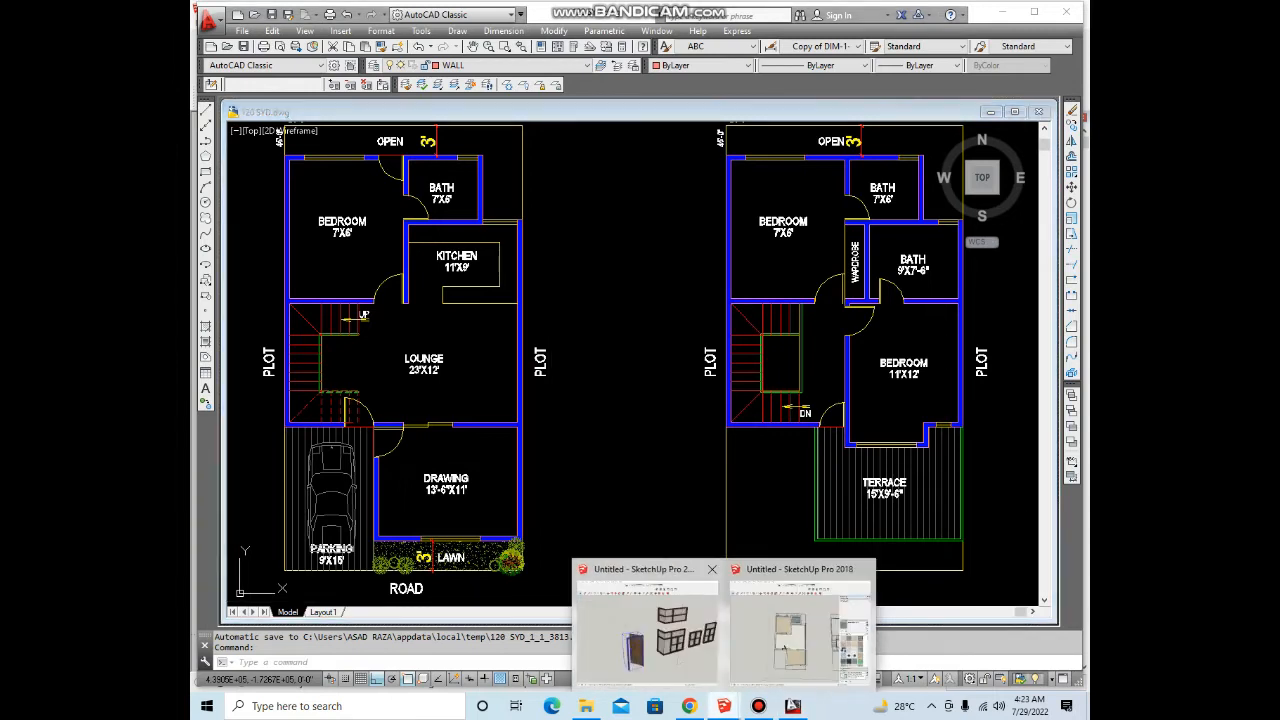
{"action": "left_click", "coordinate": [800, 630]}
Step: Flip the entrance door component along its green axis
{"action": "scroll", "coordinate": [543, 449], "scroll_direction": "up", "scroll_amount": 5}
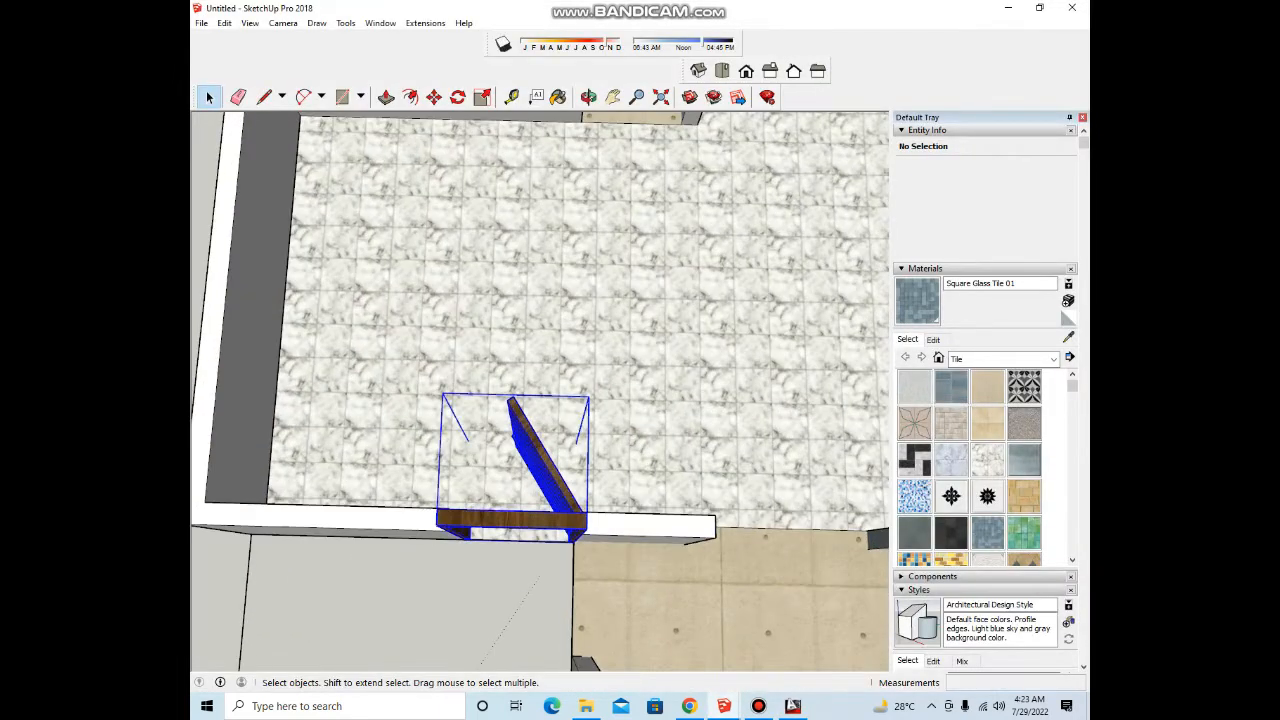
{"action": "scroll", "coordinate": [556, 468], "scroll_direction": "down", "scroll_amount": 1}
{"action": "right_click", "coordinate": [556, 468]}
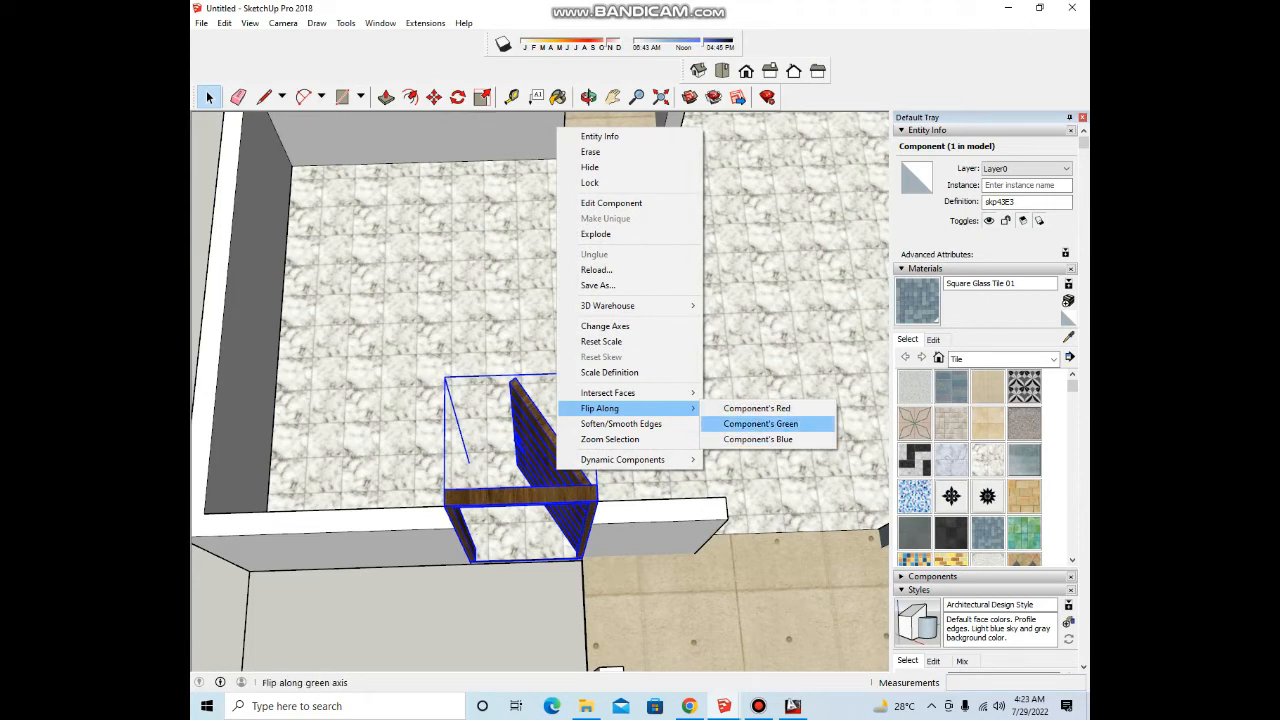
{"action": "left_click", "coordinate": [760, 423]}
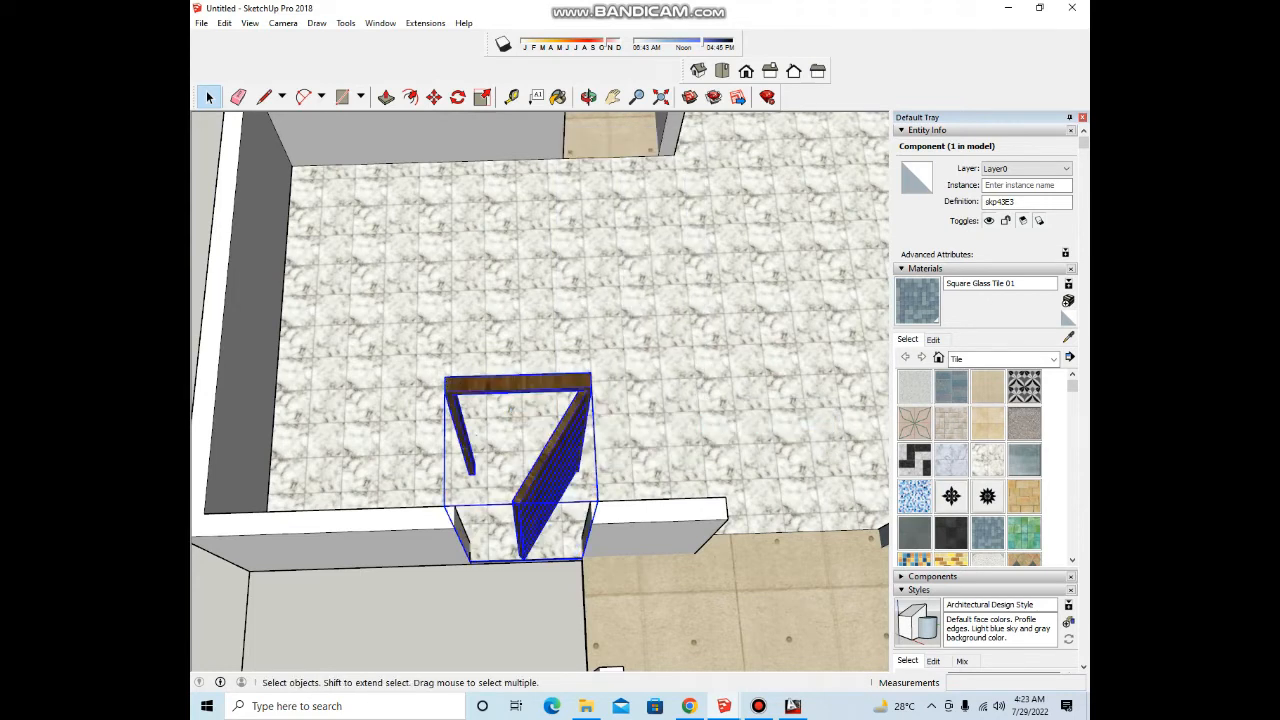
Step: Undo the green-axis flip and flip the entrance door component along its red axis instead
{"action": "key", "text": "ctrl+z"}
{"action": "right_click", "coordinate": [561, 470]}
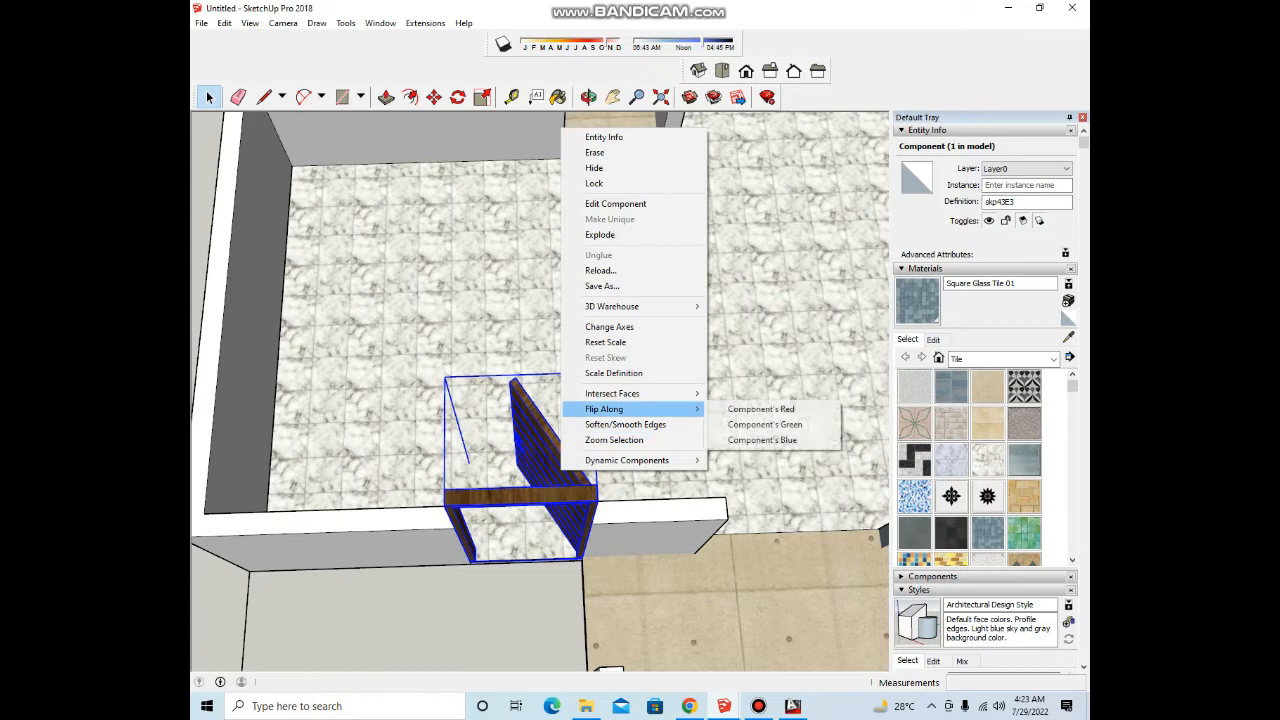
{"action": "left_click", "coordinate": [761, 409]}
{"action": "middle_click_drag", "start_coordinate": [600, 470], "coordinate": [420, 500]}
{"action": "scroll", "coordinate": [518, 531], "scroll_direction": "down", "scroll_amount": 3}
{"action": "left_click", "coordinate": [320, 510]}
{"action": "scroll", "coordinate": [575, 335], "scroll_direction": "down", "scroll_amount": 3}
{"action": "scroll", "coordinate": [515, 415], "scroll_direction": "up", "scroll_amount": 1}
{"action": "middle_click_drag", "start_coordinate": [513, 405], "coordinate": [511, 432]}
{"action": "scroll", "coordinate": [511, 430], "scroll_direction": "up", "scroll_amount": 2}
Step: Copy the entrance door from its bottom frame corner into the doorway between the marble-tiled hall and the back room
{"action": "left_click", "coordinate": [511, 430]}
{"action": "key", "text": "m"}
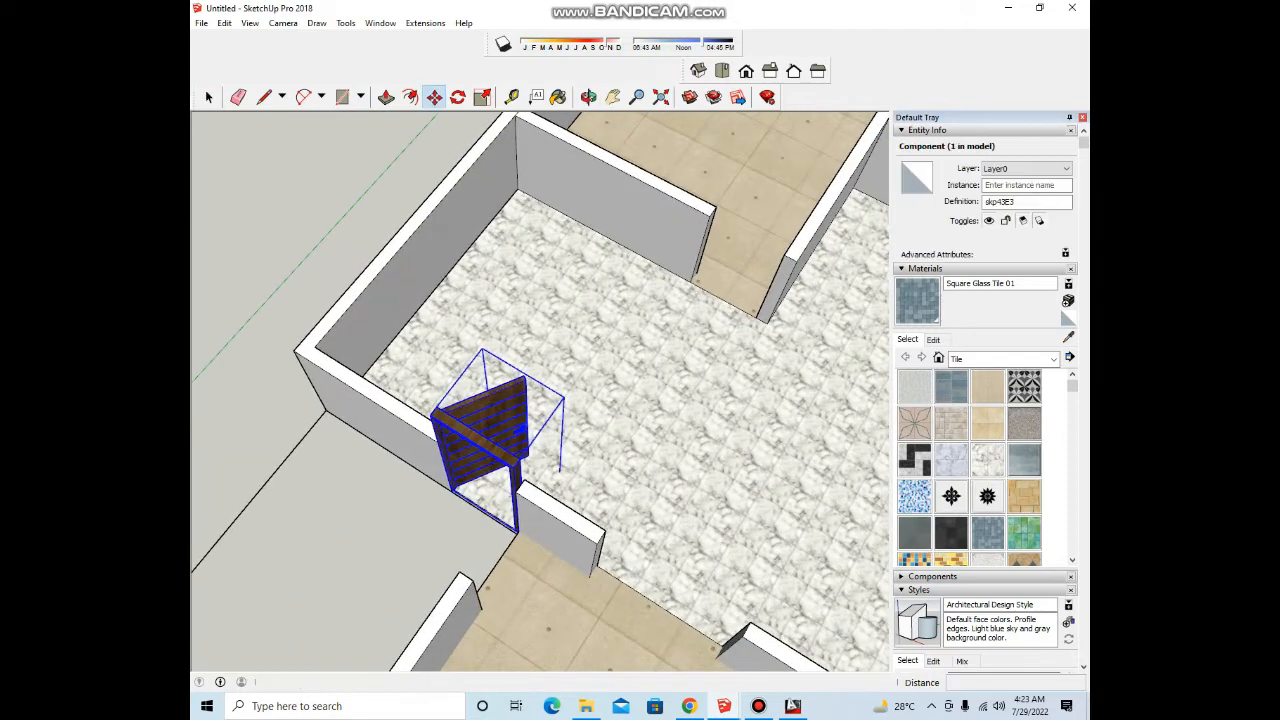
{"action": "scroll", "coordinate": [524, 475], "scroll_direction": "up", "scroll_amount": 1}
{"action": "scroll", "coordinate": [518, 541], "scroll_direction": "up", "scroll_amount": 2}
{"action": "left_click", "coordinate": [525, 556]}
{"action": "key", "text": "ctrl"}
{"action": "scroll", "coordinate": [565, 435], "scroll_direction": "down", "scroll_amount": 5}
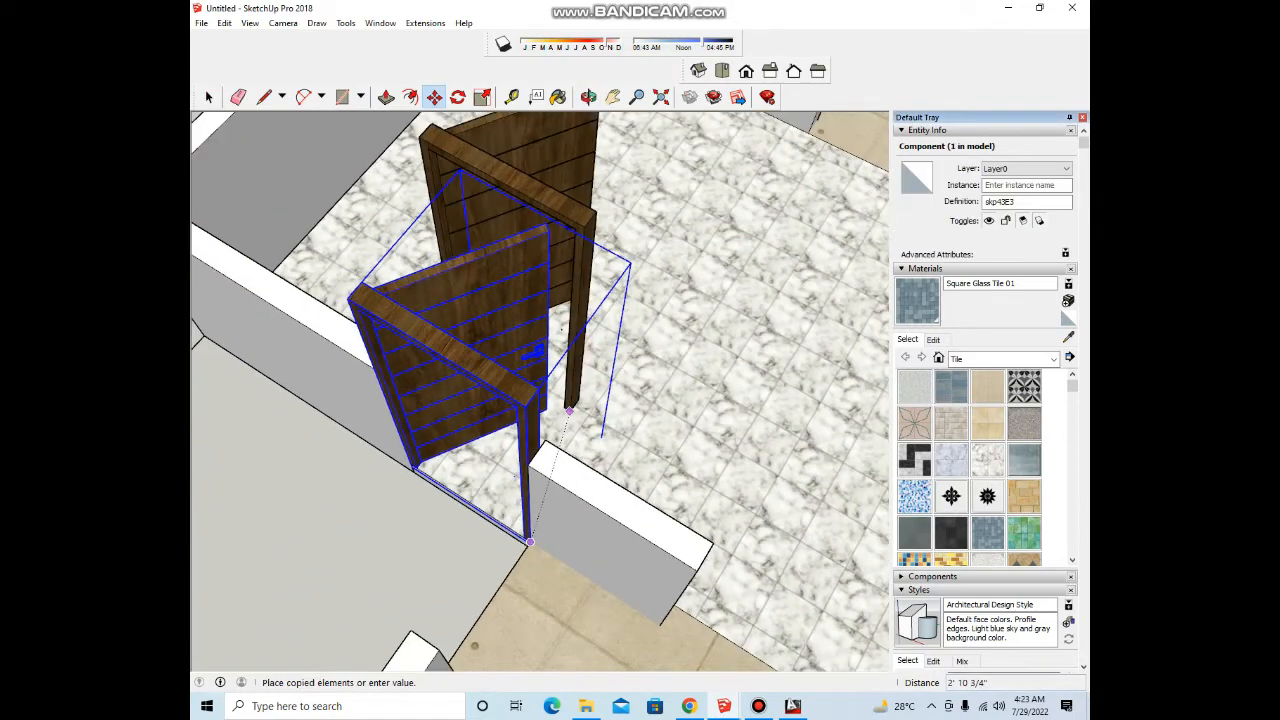
{"action": "scroll", "coordinate": [740, 310], "scroll_direction": "up", "scroll_amount": 4}
{"action": "left_click", "coordinate": [746, 324]}
{"action": "scroll", "coordinate": [740, 320], "scroll_direction": "down", "scroll_amount": 4}
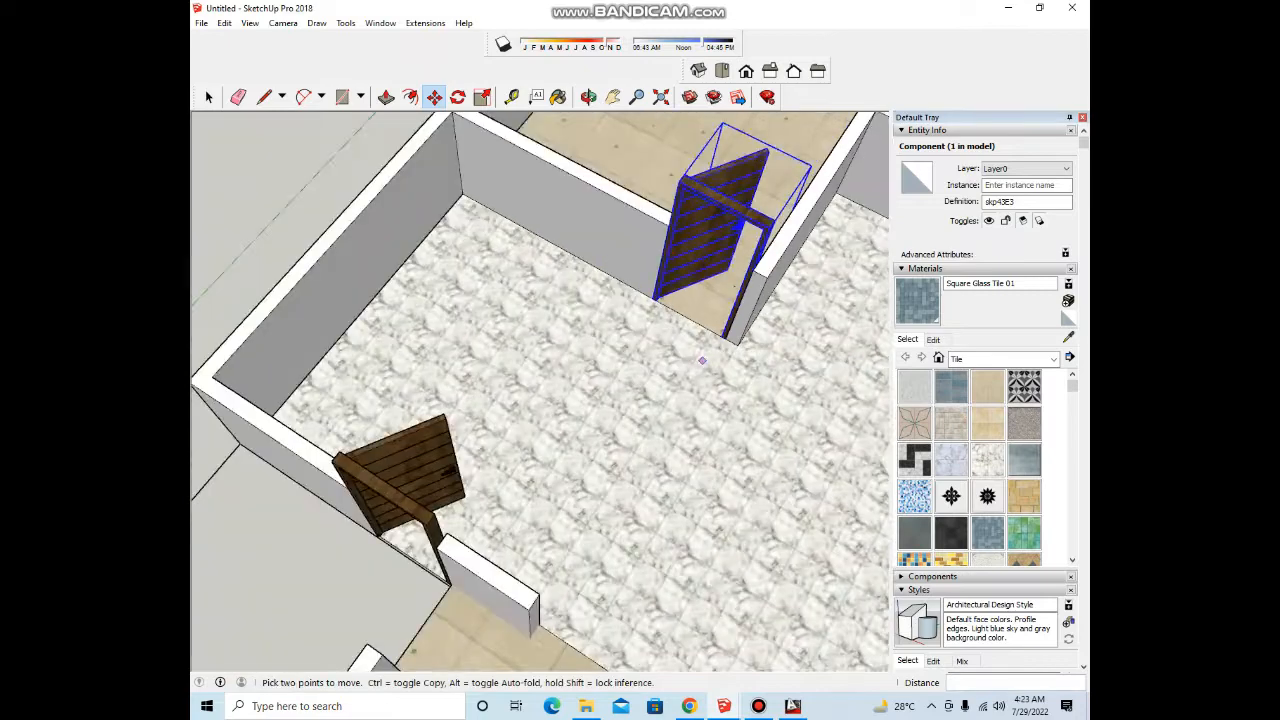
{"action": "scroll", "coordinate": [712, 275], "scroll_direction": "up", "scroll_amount": 2}
Step: Flip the back room's door component along its red axis
{"action": "right_click", "coordinate": [701, 274]}
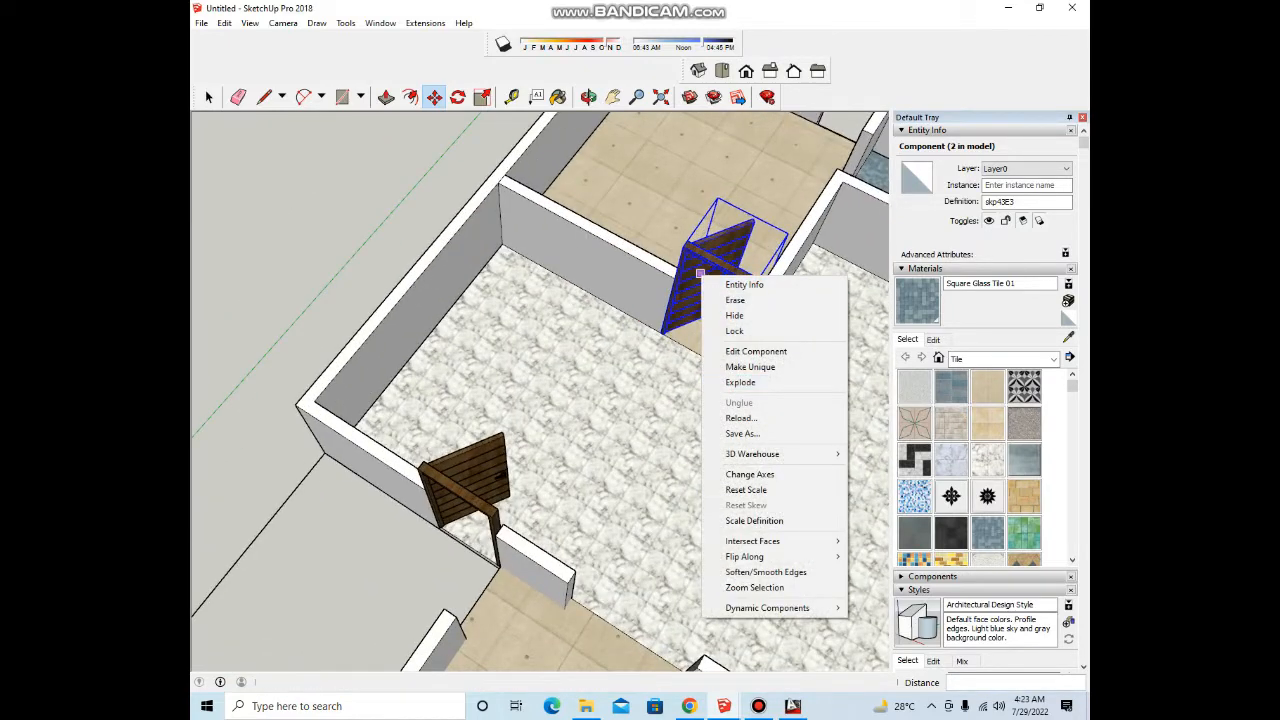
{"action": "mouse_move", "coordinate": [746, 557]}
{"action": "left_click", "coordinate": [903, 556]}
{"action": "scroll", "coordinate": [719, 404], "scroll_direction": "down", "scroll_amount": 2}
{"action": "middle_click_drag", "start_coordinate": [719, 404], "coordinate": [690, 412]}
{"action": "scroll", "coordinate": [620, 400], "scroll_direction": "up", "scroll_amount": 3}
Step: Copy the back room's door to a free spot on that room's floor near the bathroom opening
{"action": "left_click", "coordinate": [643, 400]}
{"action": "key", "text": "m"}
{"action": "scroll", "coordinate": [598, 440], "scroll_direction": "up", "scroll_amount": 1}
{"action": "key", "text": "ctrl"}
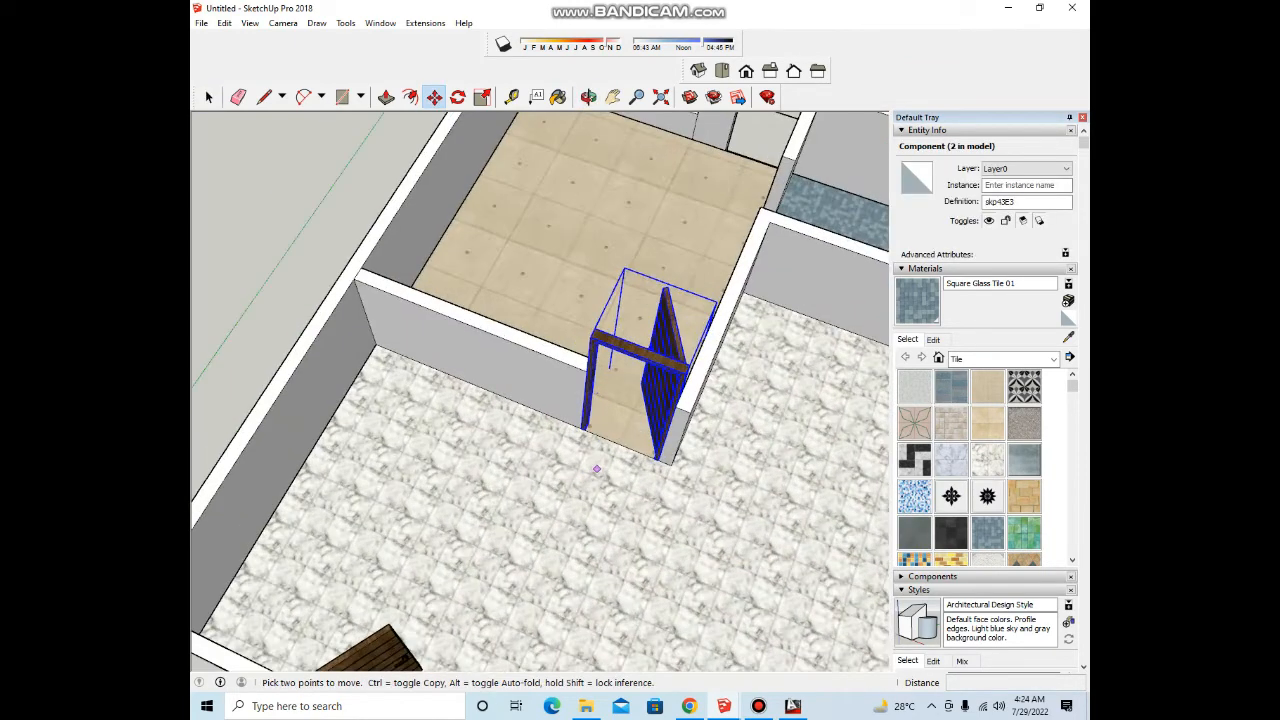
{"action": "left_click", "coordinate": [590, 460]}
{"action": "scroll", "coordinate": [611, 280], "scroll_direction": "down", "scroll_amount": 1}
{"action": "middle_click_drag", "start_coordinate": [611, 280], "coordinate": [690, 330]}
{"action": "middle_click_drag", "start_coordinate": [571, 284], "coordinate": [584, 290]}
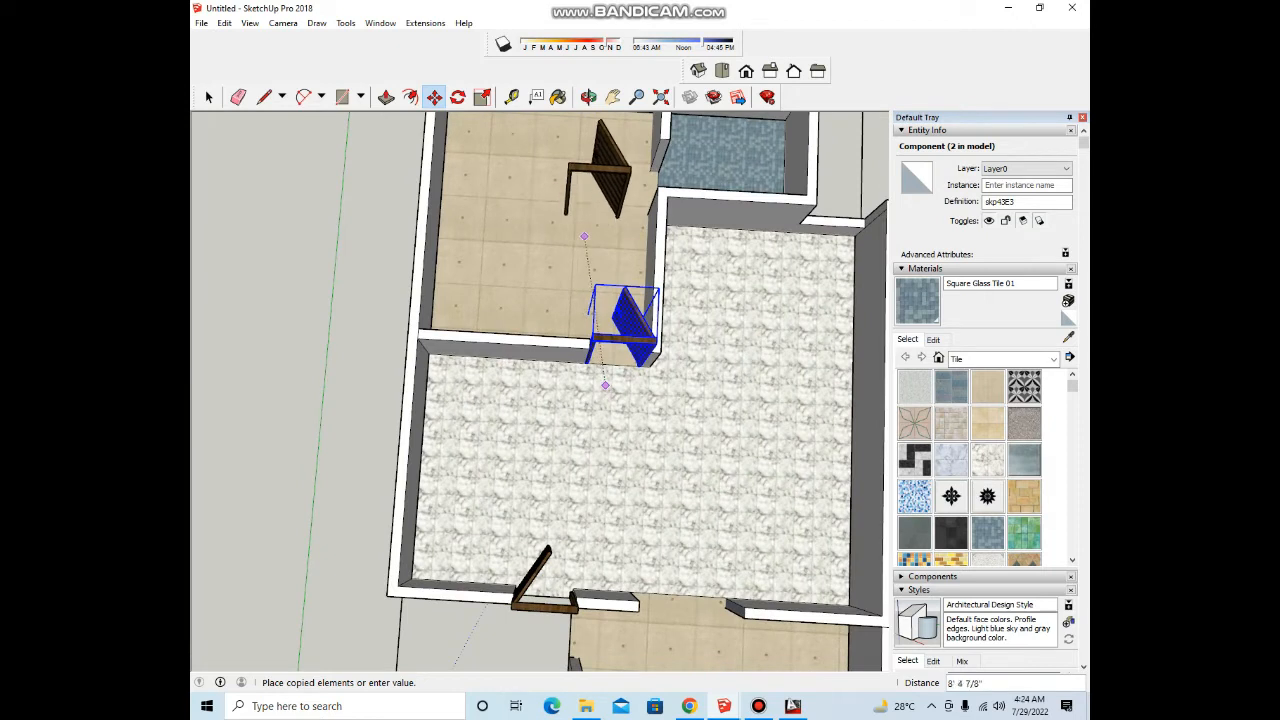
{"action": "key", "text": "Escape"}
{"action": "key", "text": "space"}
{"action": "key", "text": "ctrl"}
{"action": "left_click", "coordinate": [527, 286]}
{"action": "left_click", "coordinate": [535, 178]}
Step: Rotate the new door copy 90 degrees to line up with the bathroom opening
{"action": "key", "text": "q"}
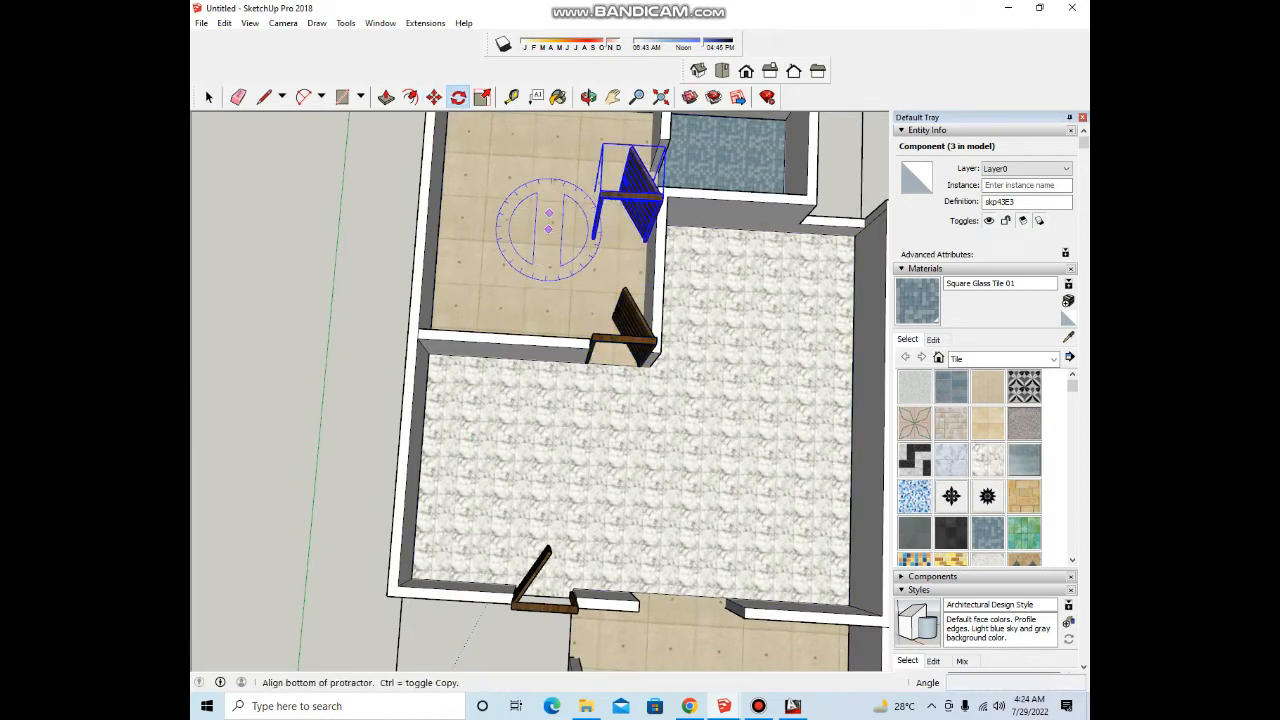
{"action": "left_click", "coordinate": [548, 213]}
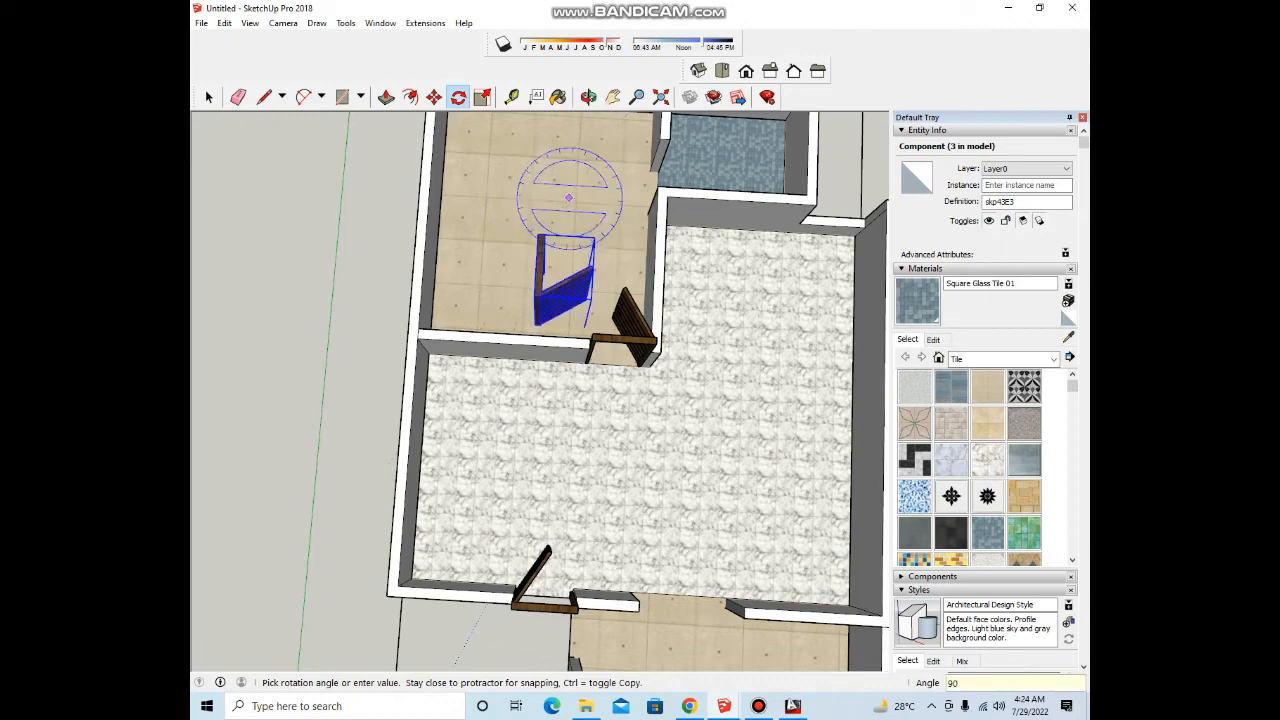
{"action": "middle_click_drag", "start_coordinate": [572, 196], "coordinate": [680, 232]}
{"action": "scroll", "coordinate": [466, 308], "scroll_direction": "up", "scroll_amount": 3}
{"action": "middle_click_drag", "start_coordinate": [466, 308], "coordinate": [540, 286]}
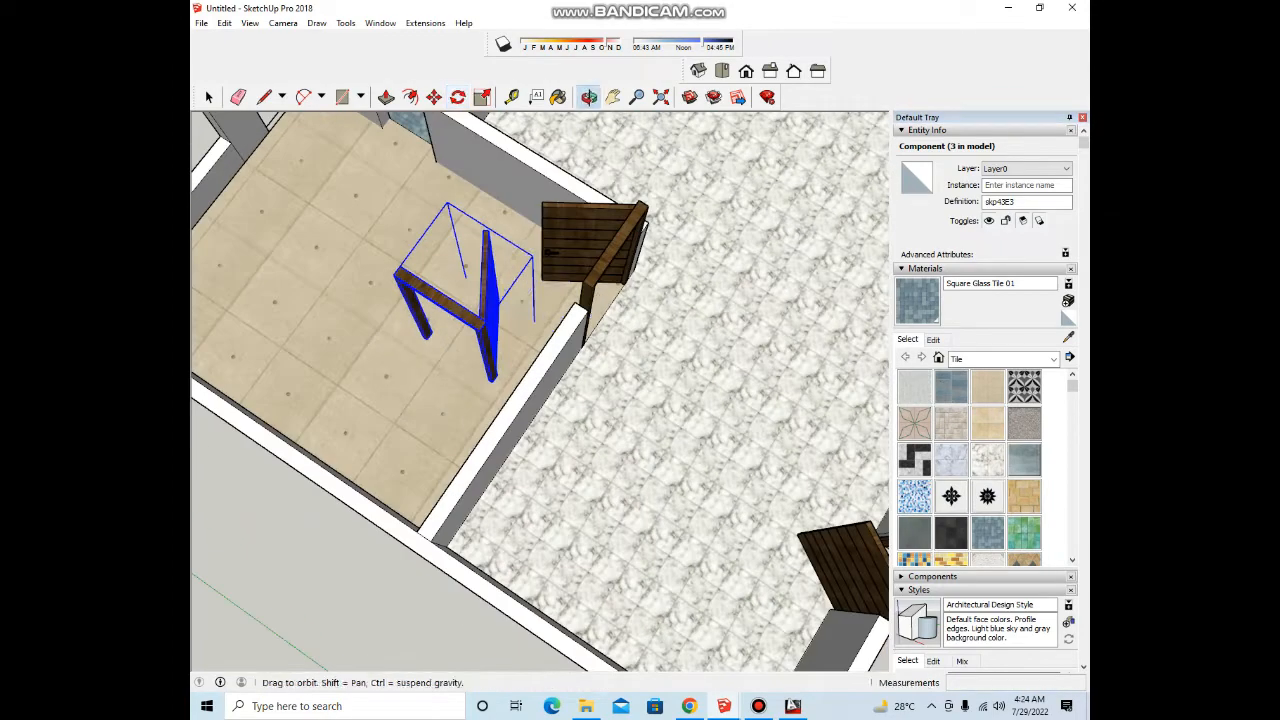
Step: Move the rotated door by its bottom frame corner to the wall corner of the blue-tiled bathroom's opening
{"action": "key", "text": "m"}
{"action": "scroll", "coordinate": [440, 328], "scroll_direction": "up", "scroll_amount": 6}
{"action": "middle_click_drag", "start_coordinate": [393, 363], "coordinate": [482, 432]}
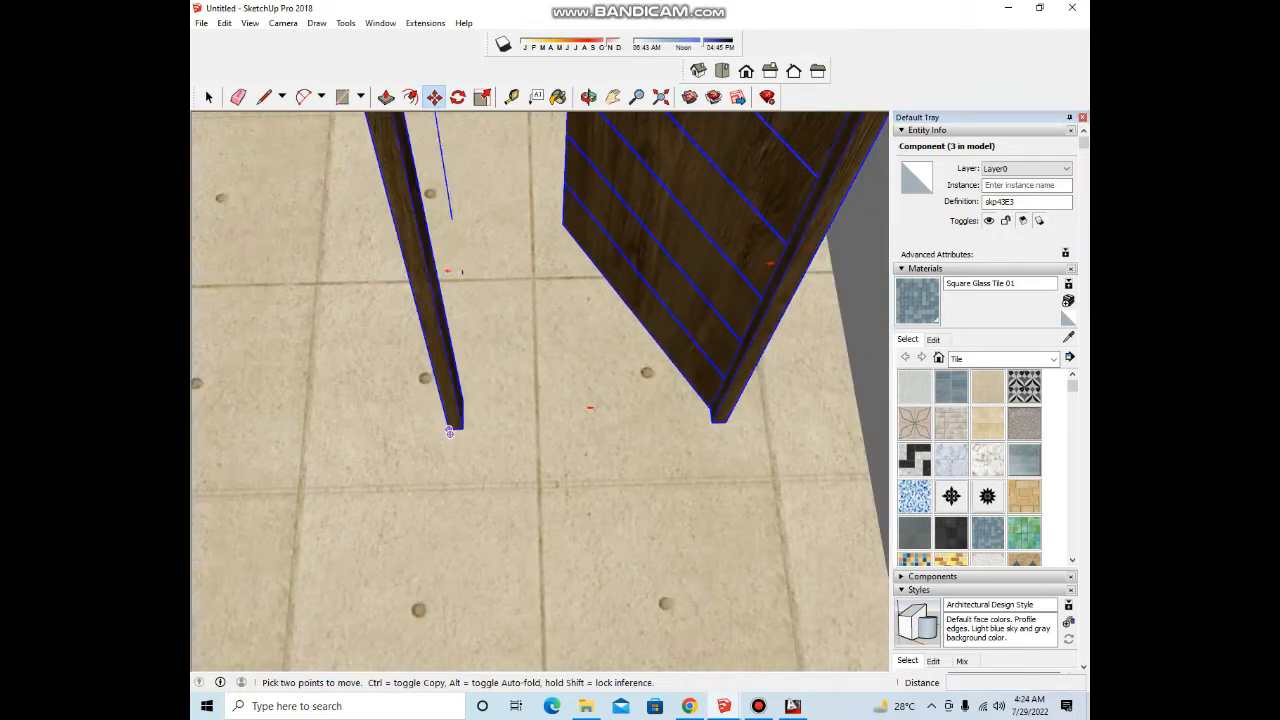
{"action": "left_click", "coordinate": [449, 431]}
{"action": "scroll", "coordinate": [612, 387], "scroll_direction": "down", "scroll_amount": 5}
{"action": "scroll", "coordinate": [422, 252], "scroll_direction": "up", "scroll_amount": 5}
{"action": "left_click", "coordinate": [381, 272]}
{"action": "scroll", "coordinate": [557, 357], "scroll_direction": "down", "scroll_amount": 6}
{"action": "middle_click_drag", "start_coordinate": [612, 262], "coordinate": [556, 310]}
{"action": "scroll", "coordinate": [607, 233], "scroll_direction": "up", "scroll_amount": 3}
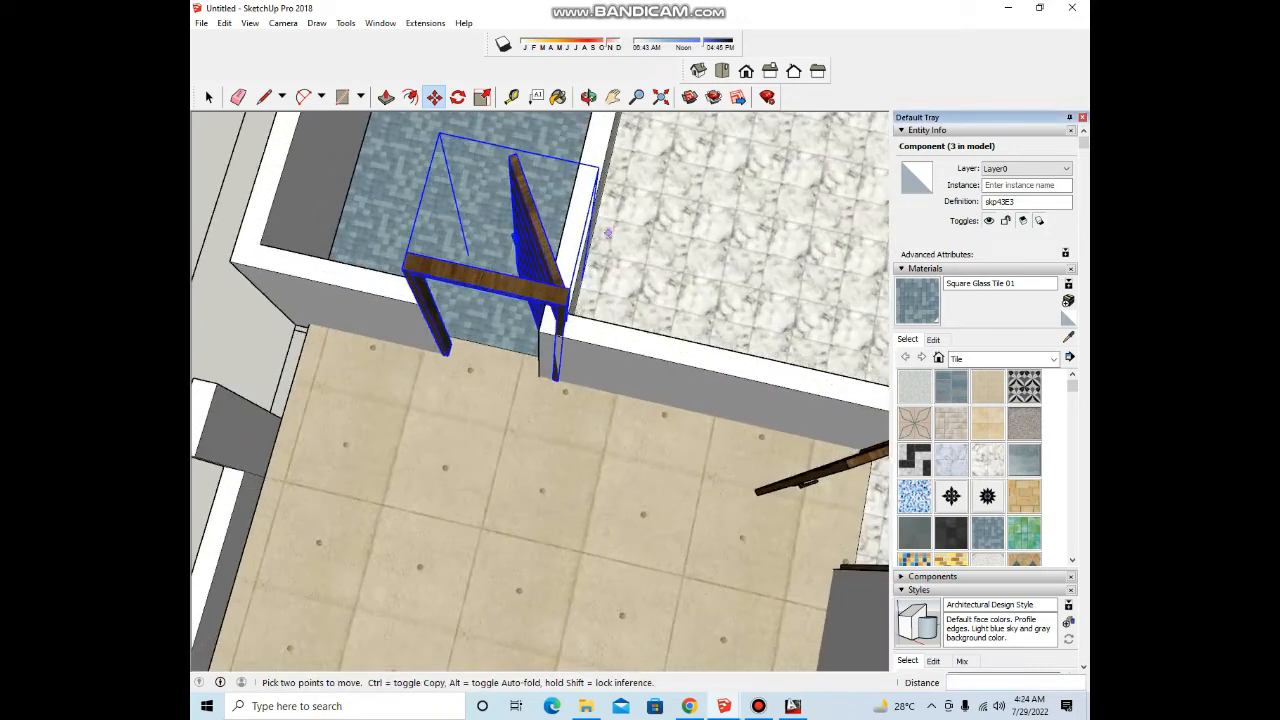
{"action": "middle_click_drag", "start_coordinate": [608, 233], "coordinate": [634, 188]}
{"action": "scroll", "coordinate": [560, 262], "scroll_direction": "up", "scroll_amount": 3}
{"action": "middle_click_drag", "start_coordinate": [560, 262], "coordinate": [494, 240]}
Step: Scale the bathroom door so its frame fits the wall opening, using about 0.93 along its green axis
{"action": "key", "text": "s"}
{"action": "left_click_drag", "start_coordinate": [576, 321], "coordinate": [517, 316]}
{"action": "middle_click_drag", "start_coordinate": [517, 316], "coordinate": [430, 340]}
{"action": "scroll", "coordinate": [440, 345], "scroll_direction": "down", "scroll_amount": 5}
{"action": "mouse_move", "coordinate": [600, 315]}
{"action": "middle_mouse_down"}
{"action": "mouse_move", "coordinate": [490, 335]}
{"action": "mouse_move", "coordinate": [465, 270]}
{"action": "middle_mouse_up"}
{"action": "scroll", "coordinate": [530, 318], "scroll_direction": "up", "scroll_amount": 5}
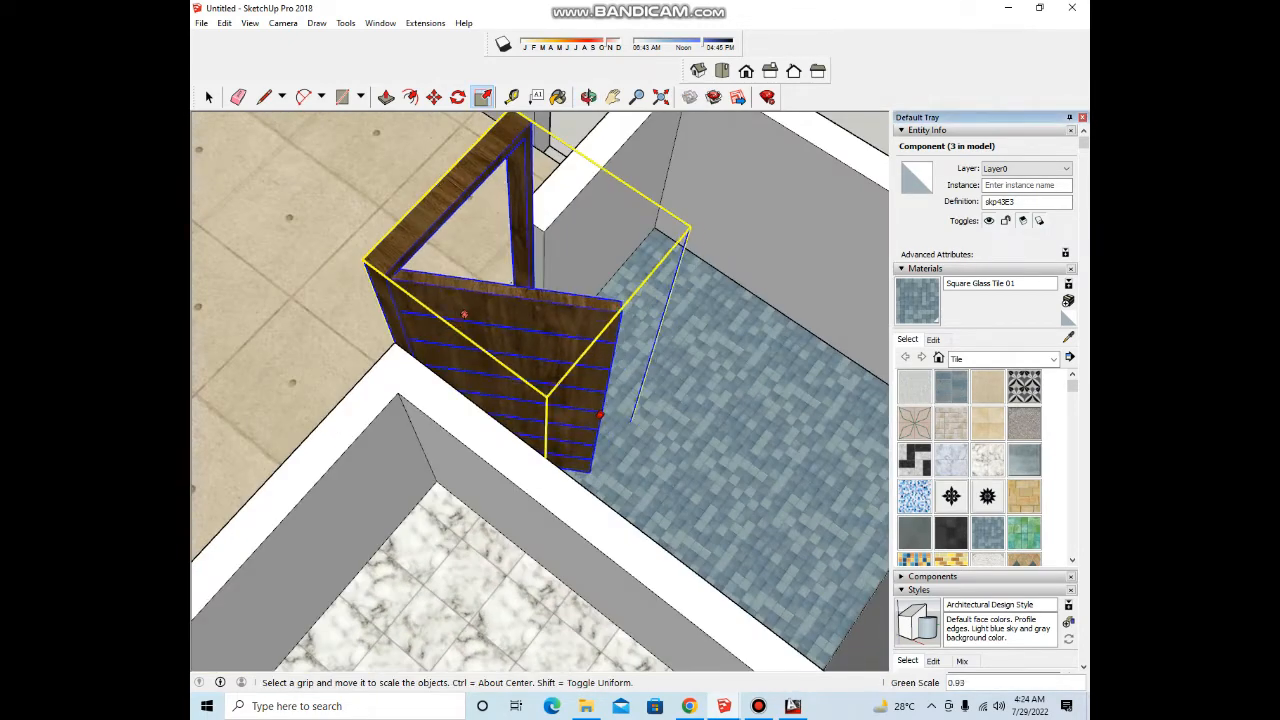
{"action": "left_click_drag", "start_coordinate": [578, 398], "coordinate": [572, 394]}
{"action": "scroll", "coordinate": [625, 315], "scroll_direction": "down", "scroll_amount": 6}
{"action": "middle_click_drag", "start_coordinate": [620, 310], "coordinate": [555, 300]}
{"action": "key", "text": "space"}
{"action": "left_click", "coordinate": [680, 200]}
Step: Copy the entrance door onto the beige-tiled floor of the front room, close to its opening to the hall
{"action": "scroll", "coordinate": [575, 320], "scroll_direction": "down", "scroll_amount": 4}
{"action": "scroll", "coordinate": [580, 385], "scroll_direction": "up", "scroll_amount": 5}
{"action": "middle_click_drag", "start_coordinate": [580, 385], "coordinate": [593, 353]}
{"action": "scroll", "coordinate": [593, 353], "scroll_direction": "down", "scroll_amount": 5}
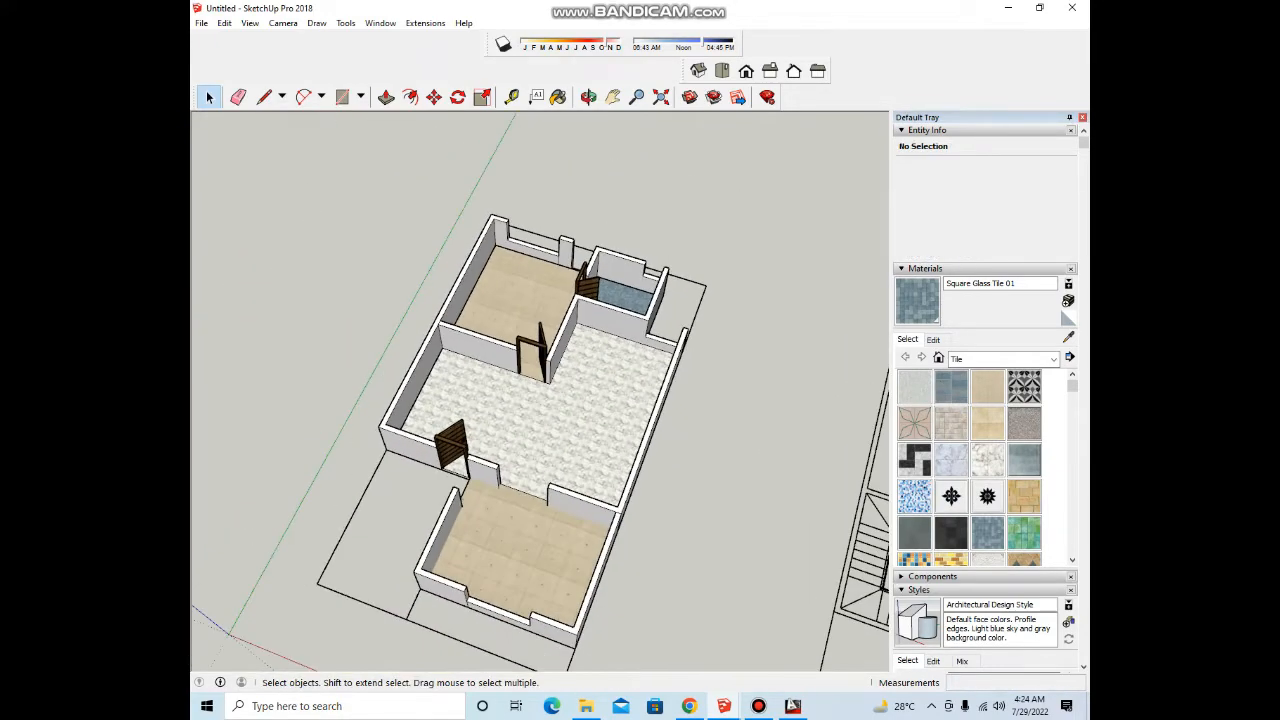
{"action": "scroll", "coordinate": [475, 470], "scroll_direction": "up", "scroll_amount": 5}
{"action": "mouse_move", "coordinate": [475, 470]}
{"action": "middle_mouse_down"}
{"action": "mouse_move", "coordinate": [480, 430]}
{"action": "mouse_move", "coordinate": [575, 425]}
{"action": "mouse_move", "coordinate": [560, 465]}
{"action": "middle_mouse_up"}
{"action": "scroll", "coordinate": [565, 460], "scroll_direction": "down", "scroll_amount": 5}
{"action": "scroll", "coordinate": [500, 445], "scroll_direction": "up", "scroll_amount": 4}
{"action": "scroll", "coordinate": [575, 425], "scroll_direction": "up", "scroll_amount": 5}
{"action": "left_click", "coordinate": [535, 425]}
{"action": "key", "text": "m"}
{"action": "scroll", "coordinate": [618, 524], "scroll_direction": "up", "scroll_amount": 1}
{"action": "left_click", "coordinate": [652, 523]}
{"action": "key", "text": "ctrl"}
{"action": "scroll", "coordinate": [553, 465], "scroll_direction": "down", "scroll_amount": 1}
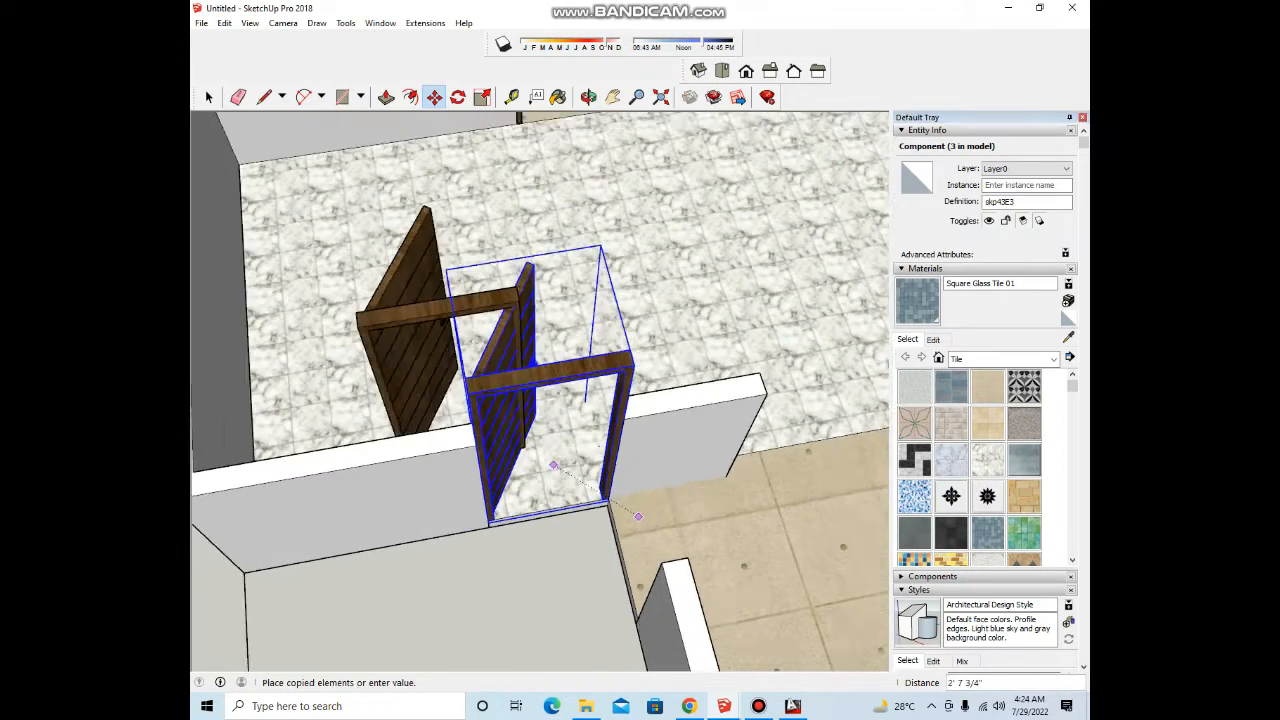
{"action": "scroll", "coordinate": [553, 465], "scroll_direction": "down", "scroll_amount": 4}
{"action": "left_click", "coordinate": [757, 532]}
{"action": "scroll", "coordinate": [720, 527], "scroll_direction": "up", "scroll_amount": 3}
Step: Rotate the front room's door copy 90 degrees
{"action": "key", "text": "q"}
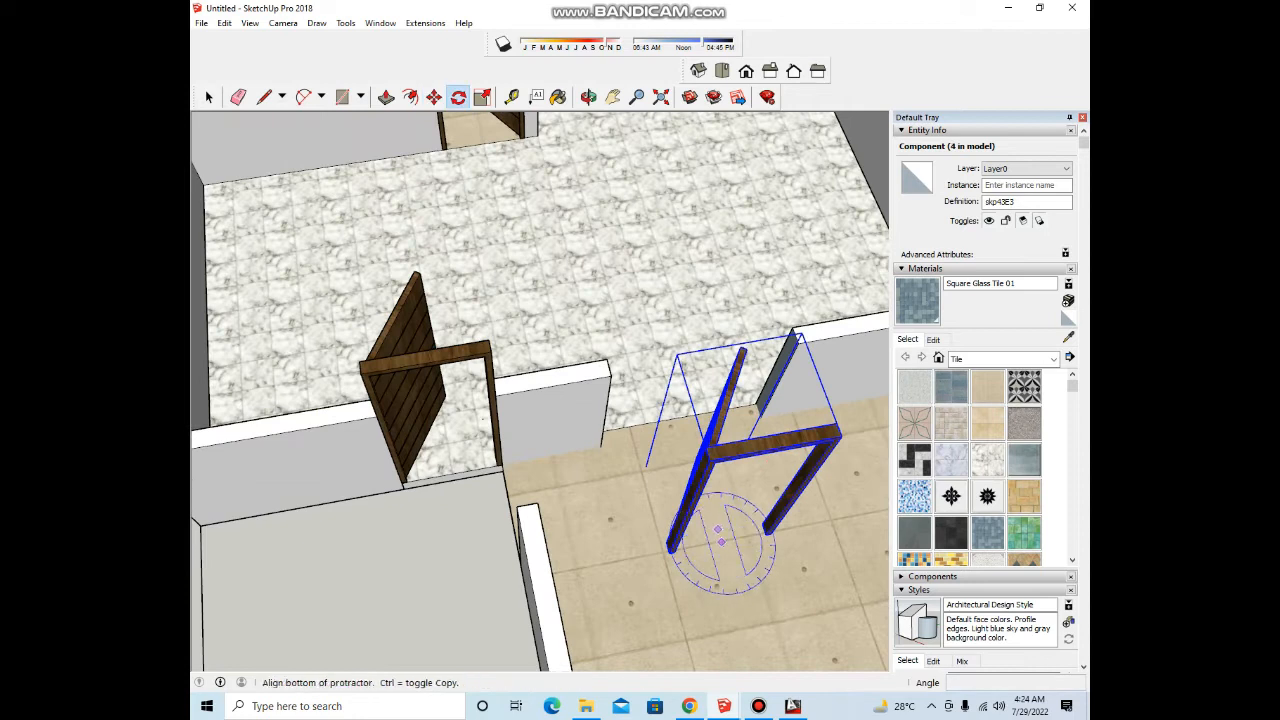
{"action": "left_click", "coordinate": [717, 526]}
{"action": "type", "text": "9"}
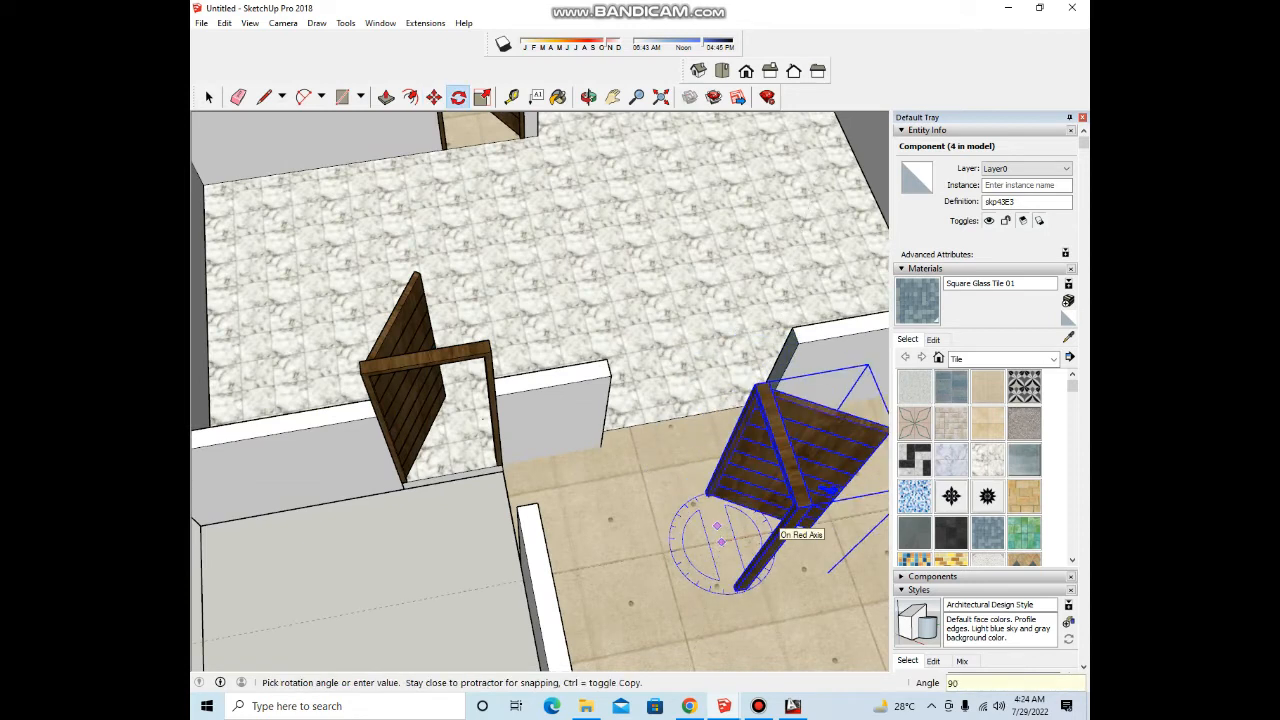
{"action": "type", "text": "0"}
{"action": "key", "text": "Return"}
Step: Flip the front room's door component along its green axis
{"action": "key", "text": "s"}
{"action": "right_click", "coordinate": [757, 476]}
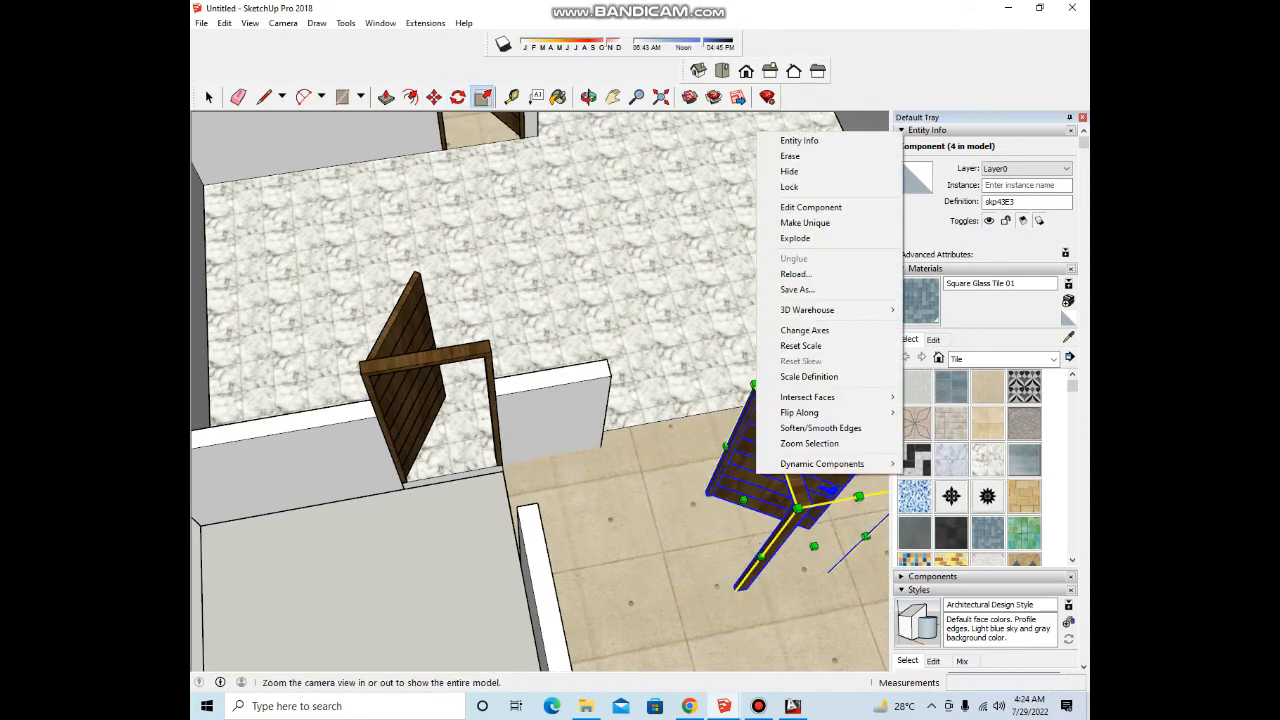
{"action": "mouse_move", "coordinate": [838, 413]}
{"action": "left_click", "coordinate": [962, 428]}
{"action": "middle_click_drag", "start_coordinate": [800, 440], "coordinate": [765, 465]}
{"action": "scroll", "coordinate": [755, 468], "scroll_direction": "down", "scroll_amount": 4}
{"action": "scroll", "coordinate": [755, 468], "scroll_direction": "up", "scroll_amount": 4}
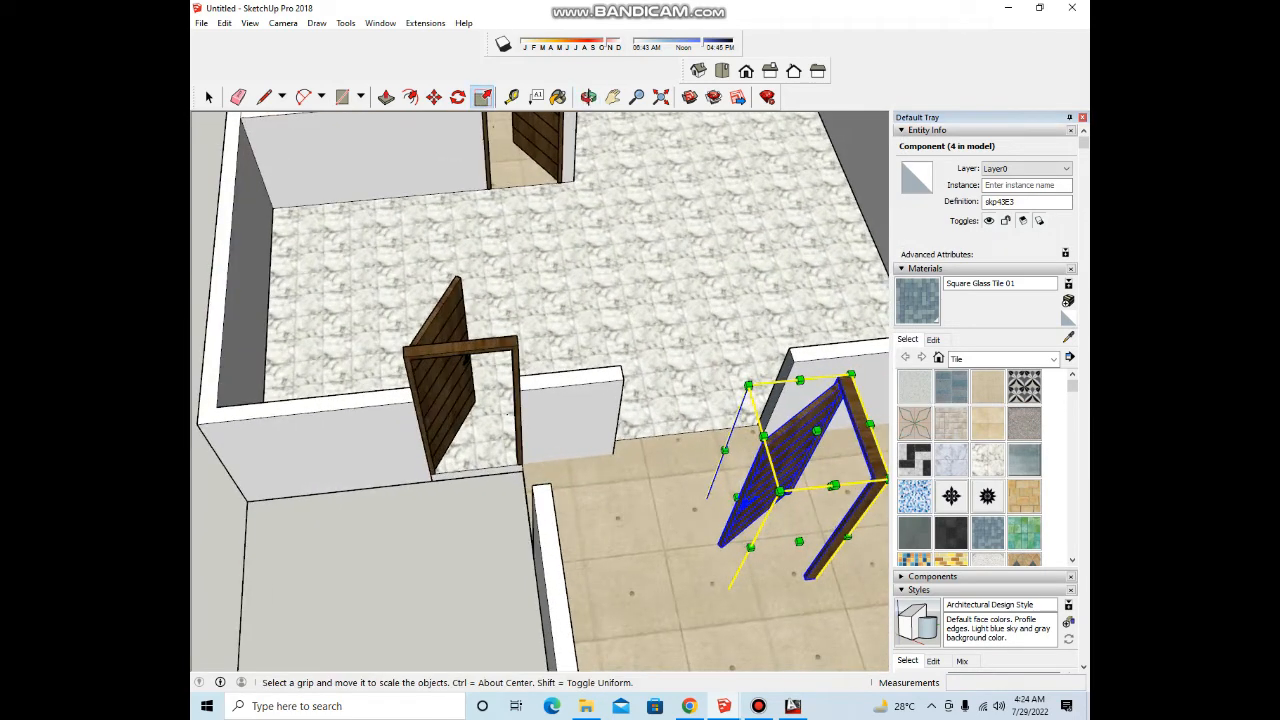
Step: Scale the front room's door along its green axis to -1.62
{"action": "left_click_drag", "start_coordinate": [739, 497], "coordinate": [828, 477]}
{"action": "scroll", "coordinate": [681, 488], "scroll_direction": "down", "scroll_amount": 4}
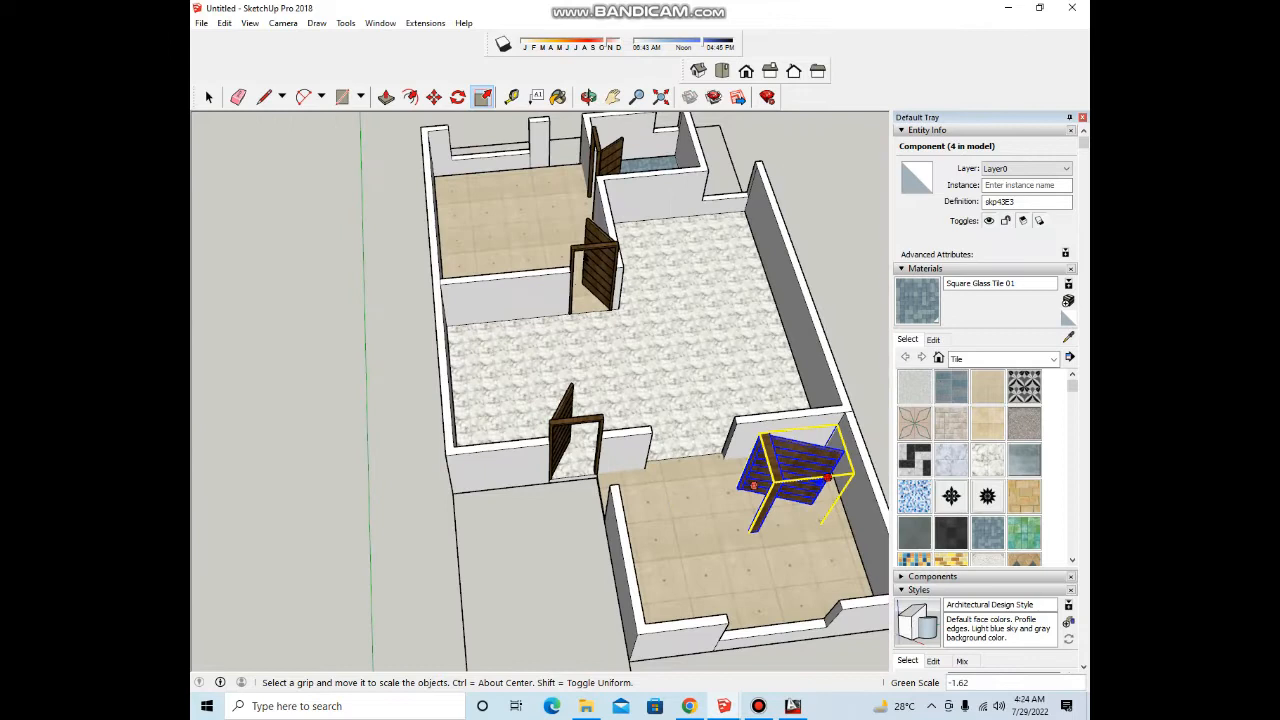
Step: Move the scaled door by its lower corner into the opening in the front room's side wall, beside the other exterior door
{"action": "key", "text": "m"}
{"action": "scroll", "coordinate": [700, 539], "scroll_direction": "up", "scroll_amount": 6}
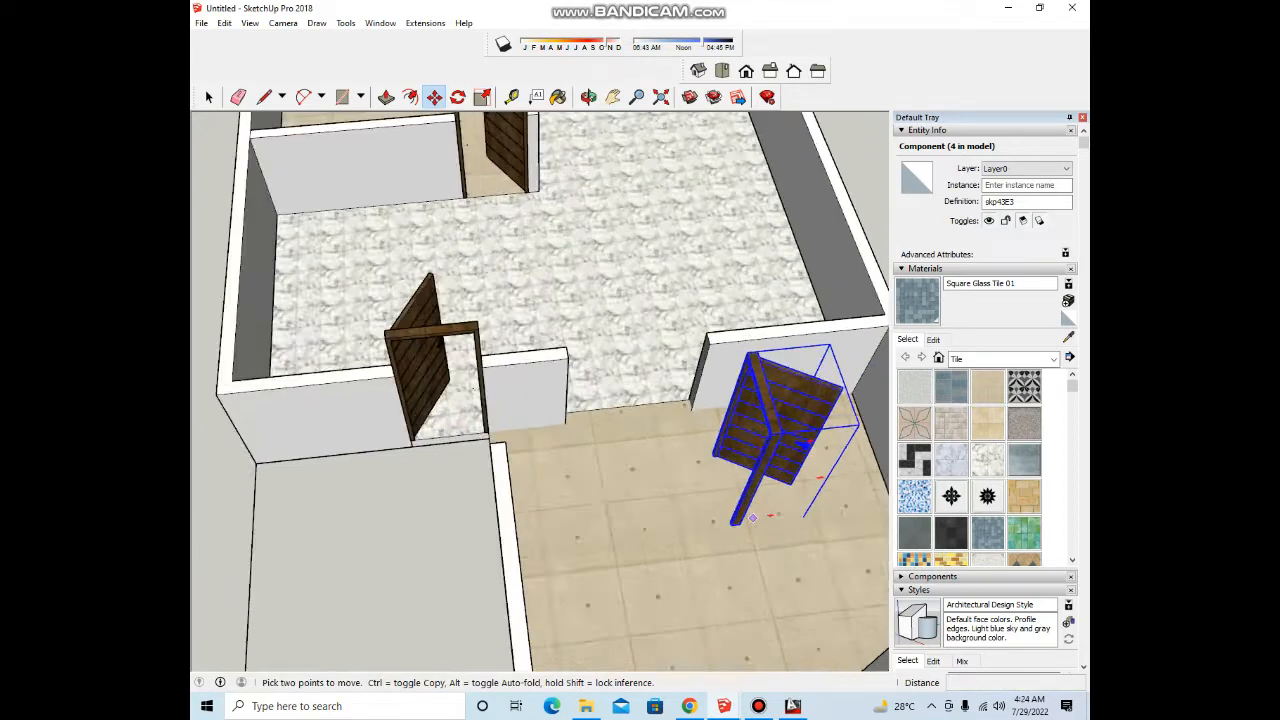
{"action": "left_click", "coordinate": [700, 539]}
{"action": "scroll", "coordinate": [800, 477], "scroll_direction": "down", "scroll_amount": 5}
{"action": "scroll", "coordinate": [657, 487], "scroll_direction": "up", "scroll_amount": 4}
{"action": "middle_click_drag", "start_coordinate": [657, 487], "coordinate": [790, 450]}
{"action": "scroll", "coordinate": [658, 455], "scroll_direction": "up", "scroll_amount": 1}
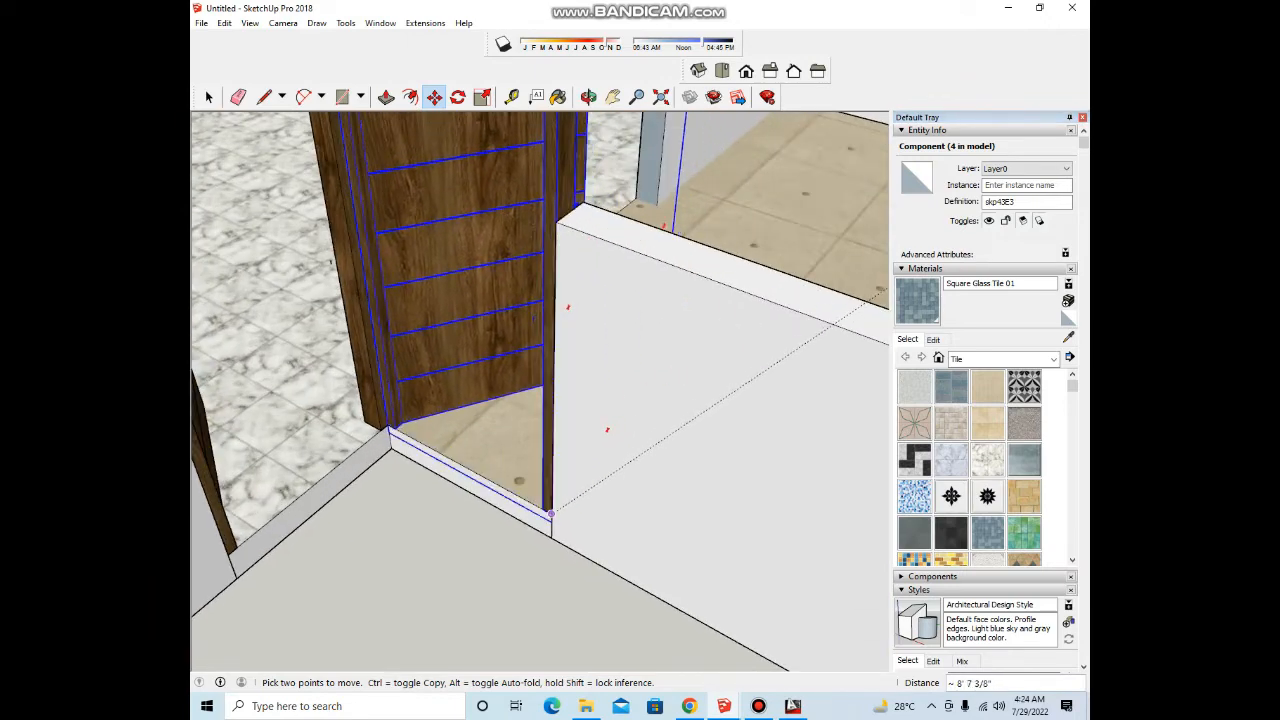
{"action": "left_click", "coordinate": [552, 528]}
{"action": "scroll", "coordinate": [603, 489], "scroll_direction": "down", "scroll_amount": 6}
{"action": "middle_click_drag", "start_coordinate": [633, 449], "coordinate": [490, 515]}
{"action": "scroll", "coordinate": [590, 500], "scroll_direction": "down", "scroll_amount": 5}
{"action": "key", "text": "space"}
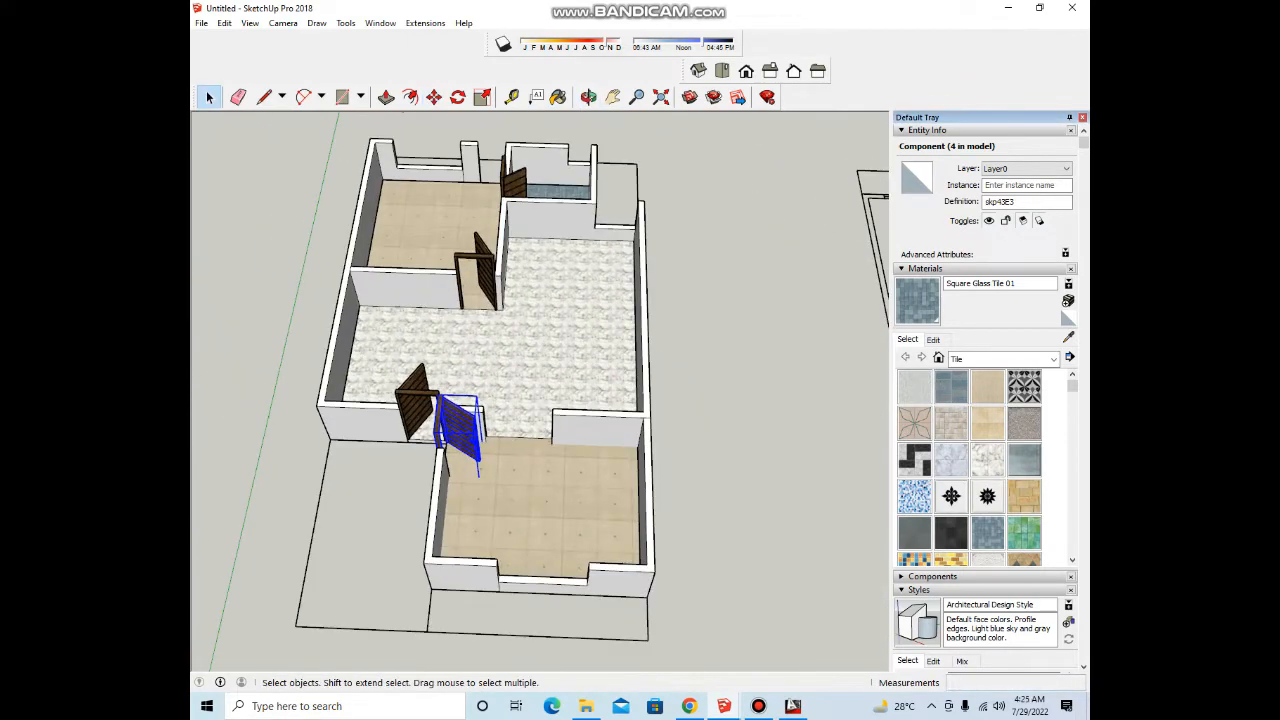
{"action": "left_click", "coordinate": [705, 462]}
{"action": "scroll", "coordinate": [640, 465], "scroll_direction": "up", "scroll_amount": 3}
{"action": "middle_click_drag", "start_coordinate": [640, 465], "coordinate": [522, 415]}
{"action": "scroll", "coordinate": [585, 445], "scroll_direction": "down", "scroll_amount": 4}
{"action": "scroll", "coordinate": [525, 320], "scroll_direction": "up", "scroll_amount": 3}
{"action": "middle_click_drag", "start_coordinate": [525, 340], "coordinate": [570, 315]}
{"action": "scroll", "coordinate": [570, 370], "scroll_direction": "down", "scroll_amount": 3}
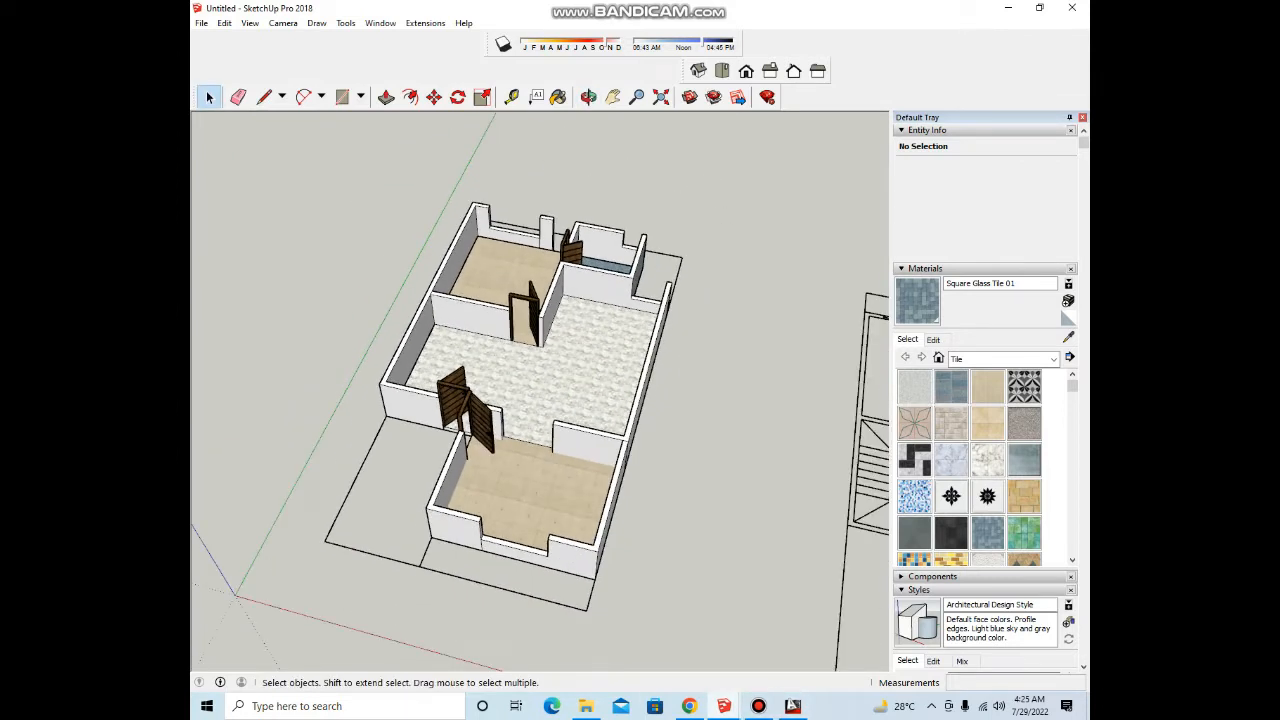
Step: Switch to the window library model and copy the four-pane window nearest the origin
{"action": "left_click", "coordinate": [724, 706]}
{"action": "left_click", "coordinate": [648, 625]}
{"action": "scroll", "coordinate": [646, 451], "scroll_direction": "down", "scroll_amount": 3}
{"action": "scroll", "coordinate": [768, 429], "scroll_direction": "up", "scroll_amount": 5}
{"action": "scroll", "coordinate": [550, 431], "scroll_direction": "down", "scroll_amount": 2}
{"action": "left_click", "coordinate": [550, 431]}
{"action": "scroll", "coordinate": [1035, 362], "scroll_direction": "up", "scroll_amount": 2}
{"action": "double_click", "coordinate": [698, 424]}
{"action": "left_click", "coordinate": [698, 424]}
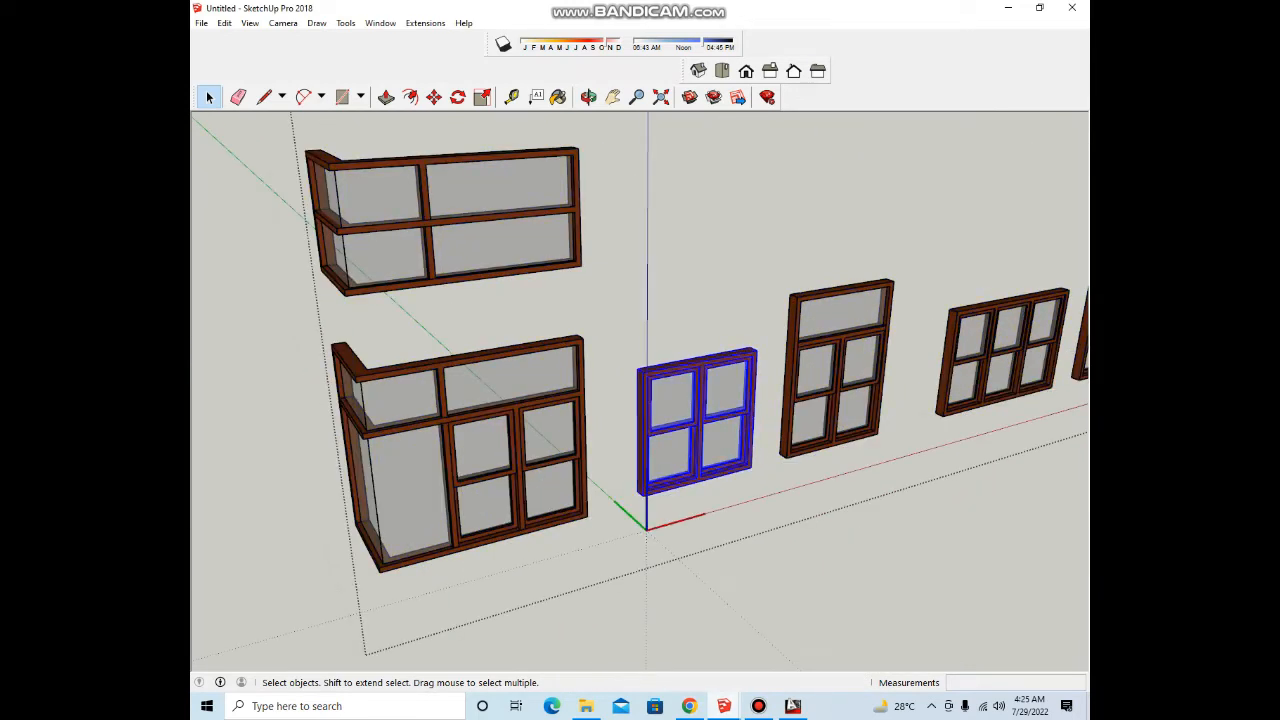
Step: Switch back to the house model and paste the four-pane window into the hall's rear wall opening beside the bathroom
{"action": "left_click", "coordinate": [798, 636]}
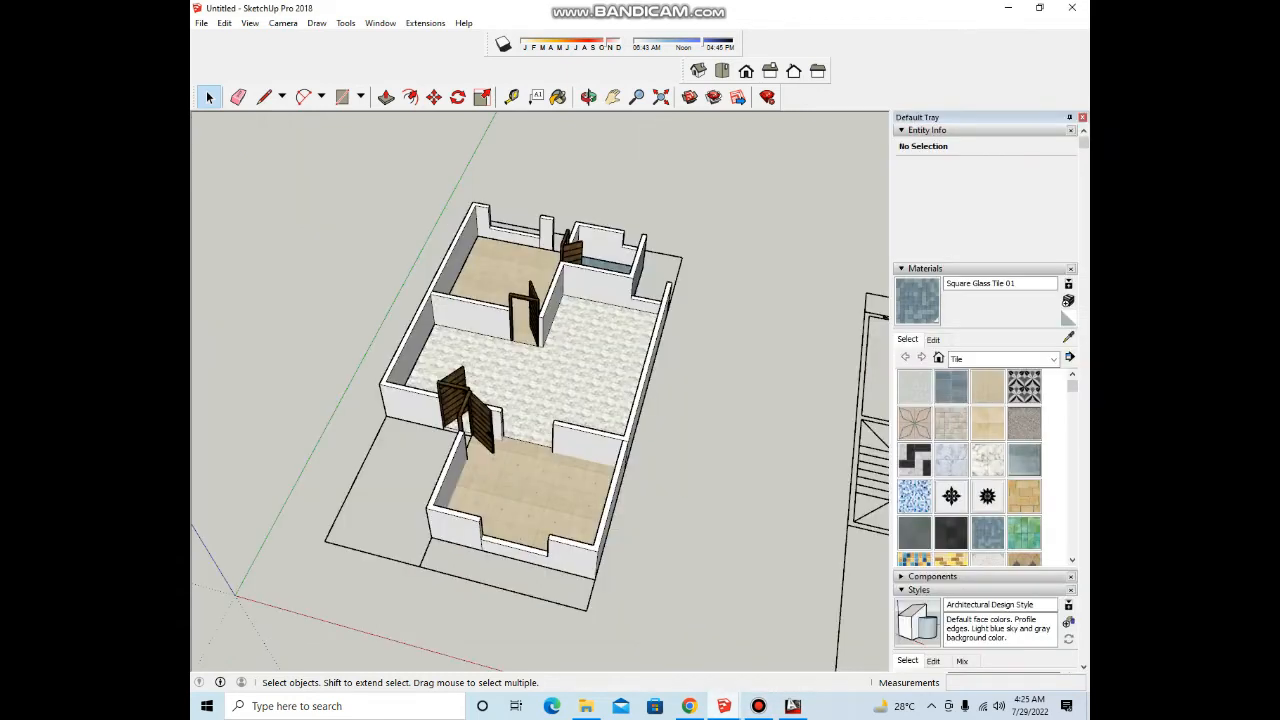
{"action": "scroll", "coordinate": [500, 400], "scroll_direction": "up", "scroll_amount": 3}
{"action": "middle_click_drag", "start_coordinate": [440, 410], "coordinate": [510, 400]}
{"action": "scroll", "coordinate": [505, 400], "scroll_direction": "down", "scroll_amount": 2}
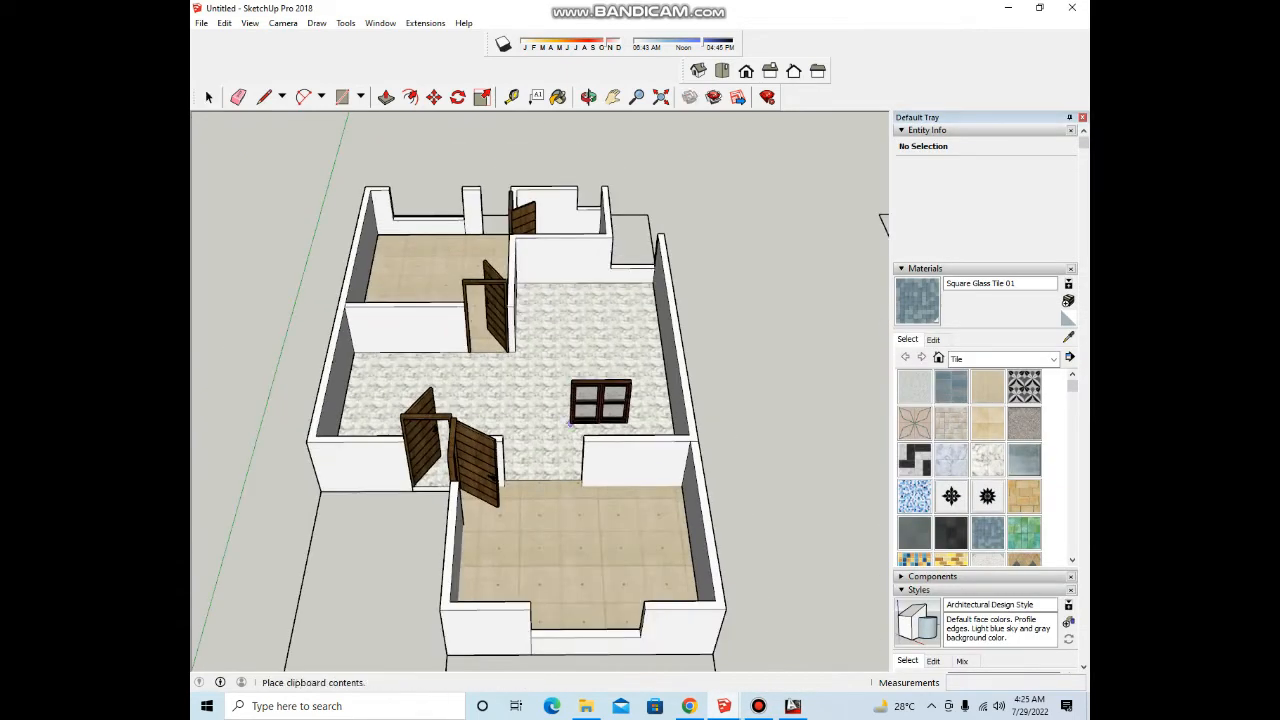
{"action": "scroll", "coordinate": [570, 424], "scroll_direction": "up", "scroll_amount": 6}
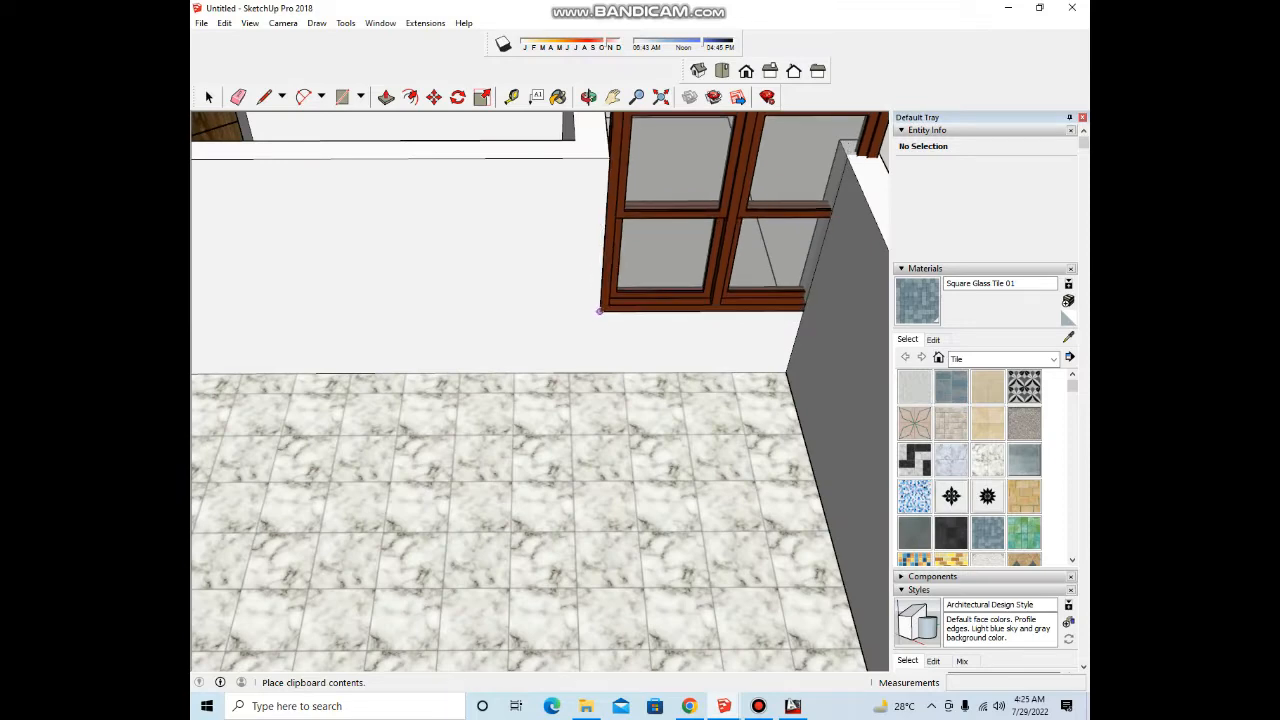
{"action": "left_click", "coordinate": [600, 311]}
Step: Scale the pasted window along the red axis so its width fits the hall's rear wall opening
{"action": "scroll", "coordinate": [560, 325], "scroll_direction": "down", "scroll_amount": 5}
{"action": "middle_click_drag", "start_coordinate": [700, 235], "coordinate": [650, 280]}
{"action": "scroll", "coordinate": [660, 285], "scroll_direction": "up", "scroll_amount": 7}
{"action": "key", "text": "s"}
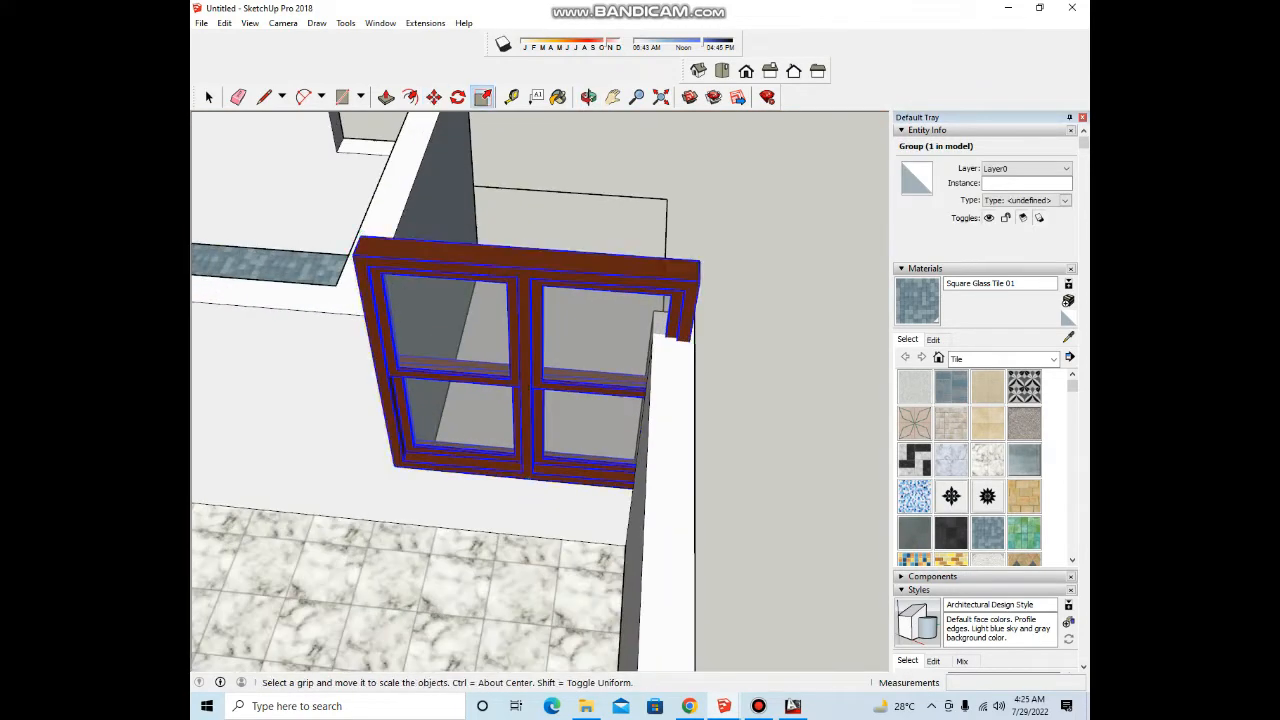
{"action": "middle_click_drag", "start_coordinate": [655, 330], "coordinate": [510, 290]}
{"action": "middle_click_drag", "start_coordinate": [690, 420], "coordinate": [440, 350]}
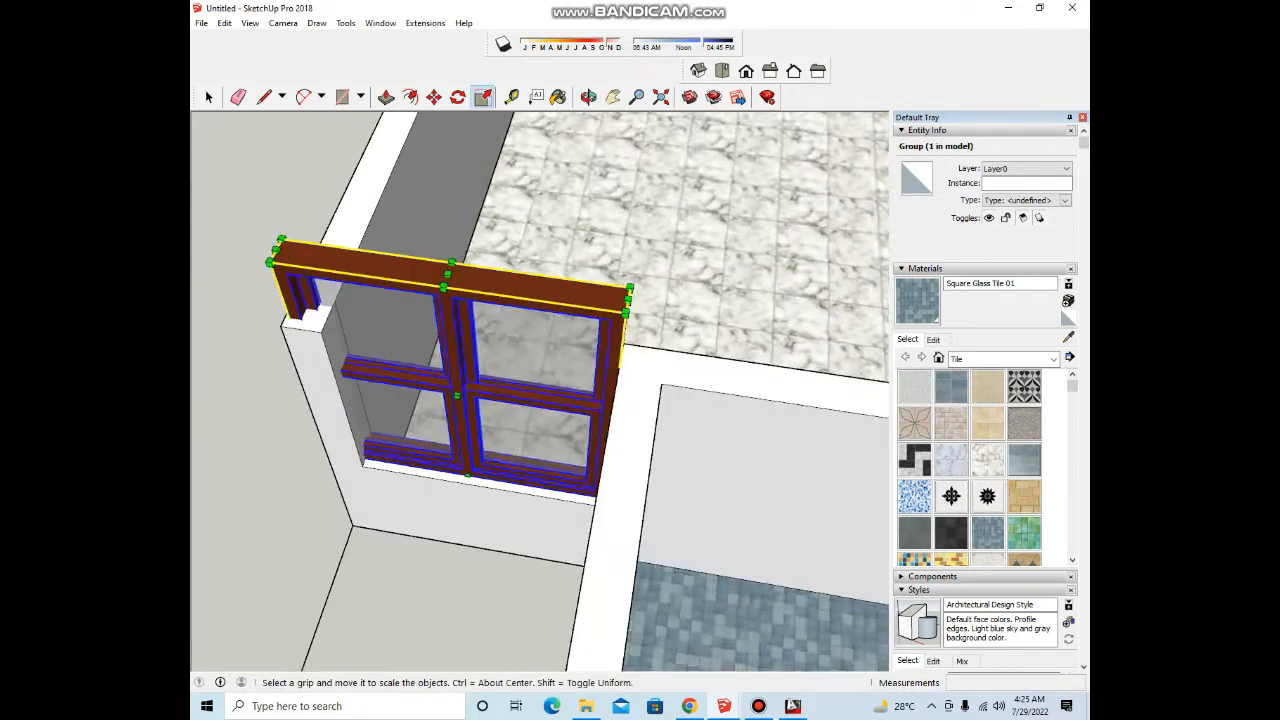
{"action": "scroll", "coordinate": [330, 365], "scroll_direction": "up", "scroll_amount": 2}
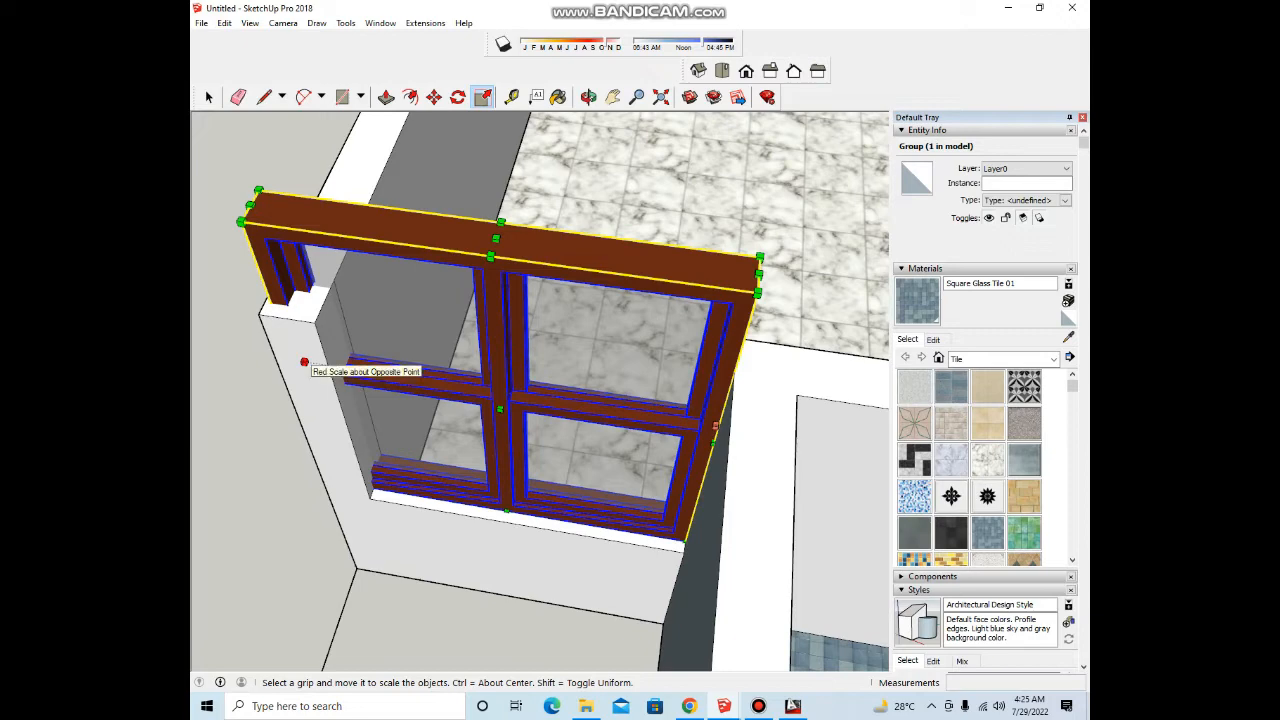
{"action": "left_click_drag", "start_coordinate": [348, 369], "coordinate": [350, 370]}
{"action": "scroll", "coordinate": [510, 350], "scroll_direction": "down", "scroll_amount": 3}
{"action": "middle_click_drag", "start_coordinate": [510, 350], "coordinate": [660, 310]}
{"action": "scroll", "coordinate": [560, 380], "scroll_direction": "down", "scroll_amount": 6}
{"action": "key", "text": "space"}
{"action": "scroll", "coordinate": [560, 412], "scroll_direction": "up", "scroll_amount": 3}
{"action": "left_click", "coordinate": [520, 550]}
Step: Copy the hall window to the window opening in the rear bedroom's back wall, placing it on the sill corner
{"action": "left_click", "coordinate": [545, 405]}
{"action": "scroll", "coordinate": [537, 443], "scroll_direction": "up", "scroll_amount": 3}
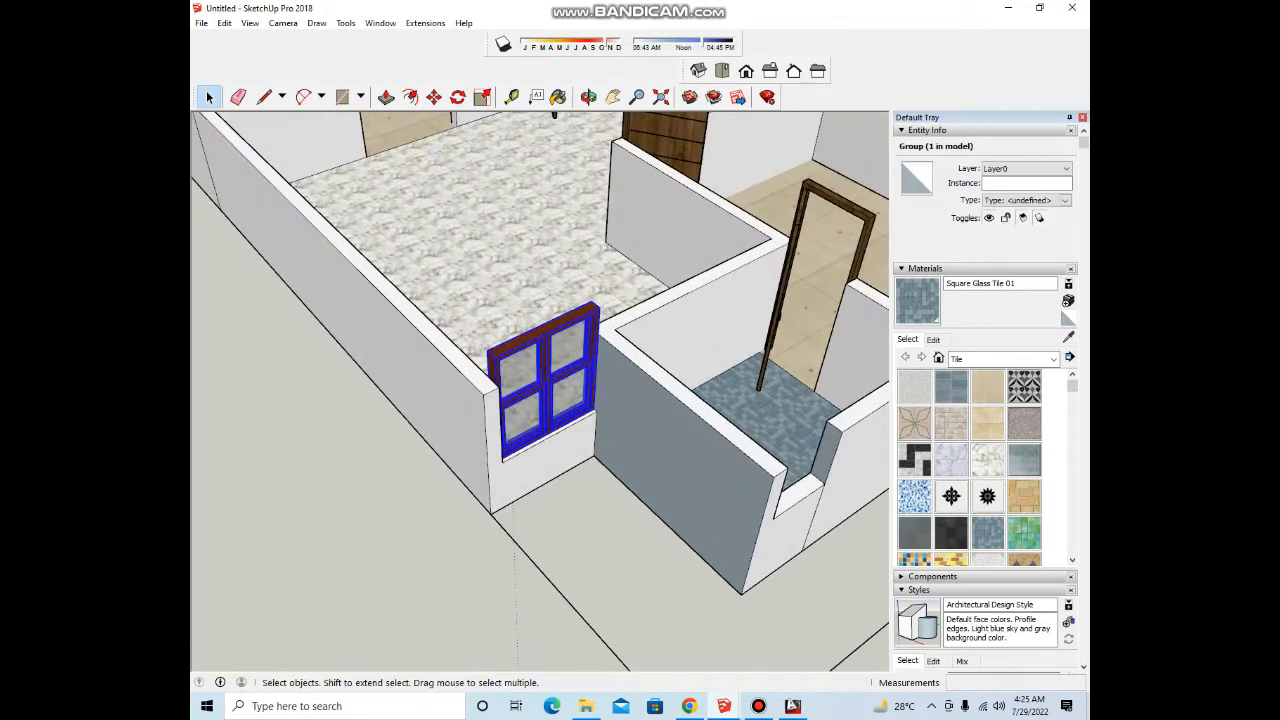
{"action": "key", "text": "m"}
{"action": "scroll", "coordinate": [537, 443], "scroll_direction": "up", "scroll_amount": 3}
{"action": "key", "text": "ctrl"}
{"action": "left_click", "coordinate": [493, 497]}
{"action": "scroll", "coordinate": [540, 420], "scroll_direction": "down", "scroll_amount": 5}
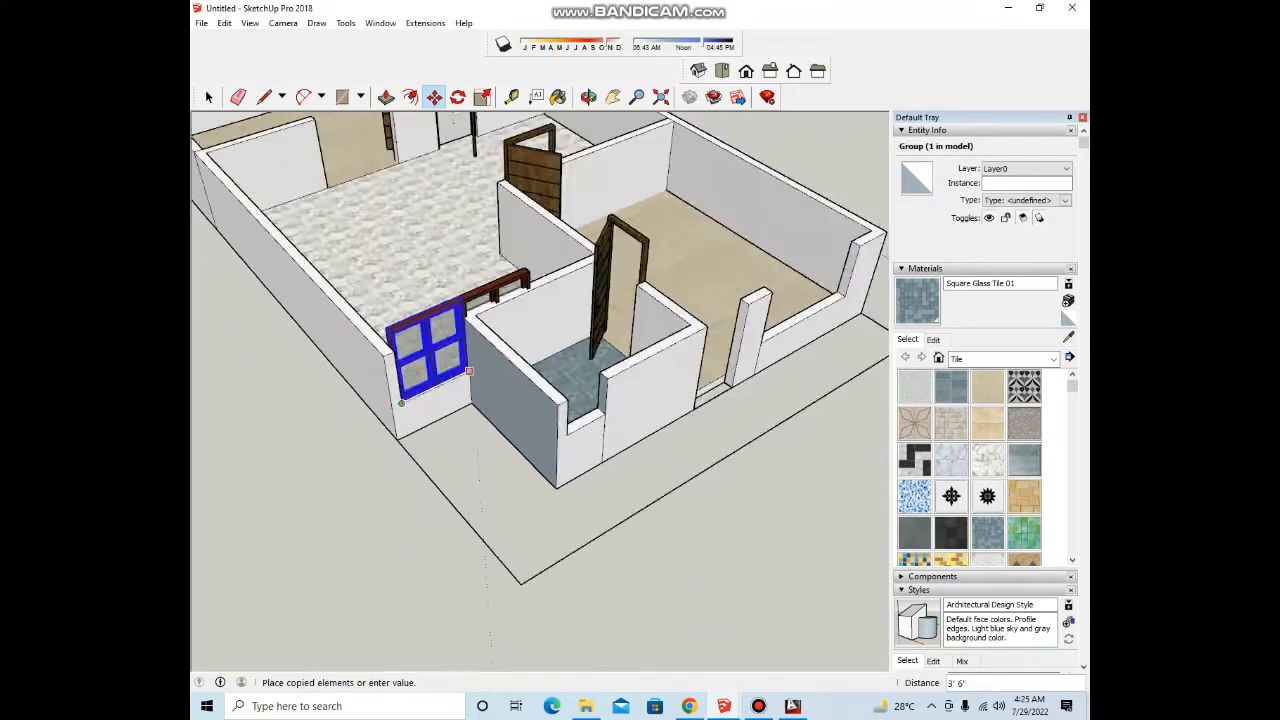
{"action": "scroll", "coordinate": [604, 345], "scroll_direction": "up", "scroll_amount": 5}
{"action": "scroll", "coordinate": [606, 350], "scroll_direction": "up", "scroll_amount": 3}
{"action": "left_click", "coordinate": [589, 374]}
Step: Stretch the bedroom window along the red axis by about 1.71 so it fills the opening
{"action": "scroll", "coordinate": [625, 352], "scroll_direction": "down", "scroll_amount": 4}
{"action": "middle_click_drag", "start_coordinate": [634, 360], "coordinate": [435, 375]}
{"action": "scroll", "coordinate": [565, 341], "scroll_direction": "up", "scroll_amount": 4}
{"action": "scroll", "coordinate": [585, 390], "scroll_direction": "down", "scroll_amount": 4}
{"action": "scroll", "coordinate": [590, 382], "scroll_direction": "up", "scroll_amount": 2}
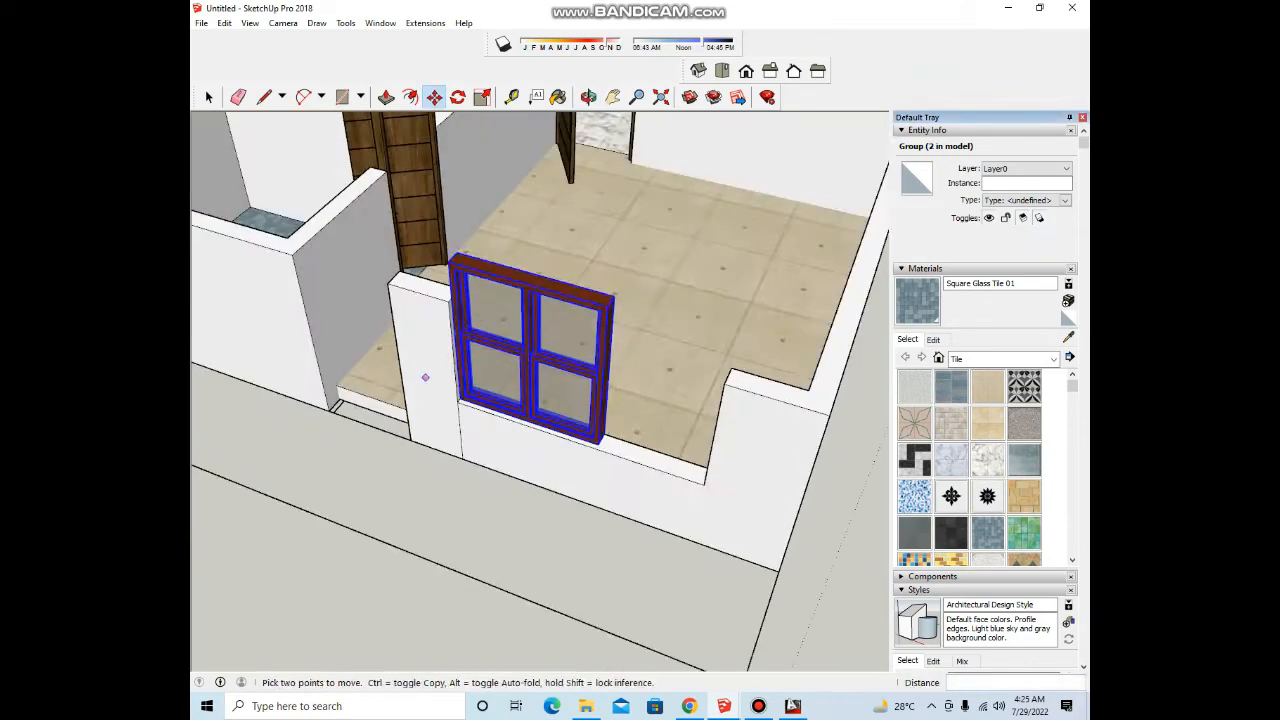
{"action": "key", "text": "s"}
{"action": "scroll", "coordinate": [612, 377], "scroll_direction": "up", "scroll_amount": 4}
{"action": "left_click", "coordinate": [610, 372]}
{"action": "scroll", "coordinate": [732, 402], "scroll_direction": "down", "scroll_amount": 4}
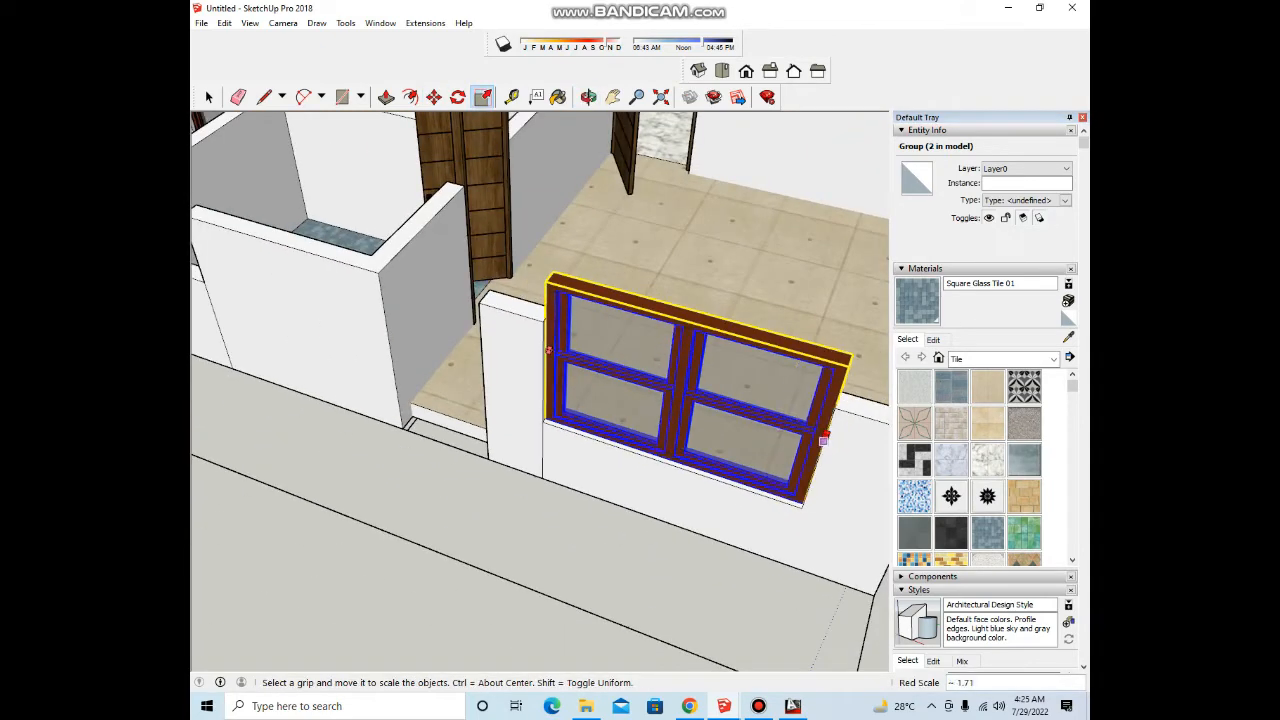
{"action": "middle_click_drag", "start_coordinate": [520, 400], "coordinate": [611, 380]}
{"action": "scroll", "coordinate": [611, 379], "scroll_direction": "down", "scroll_amount": 6}
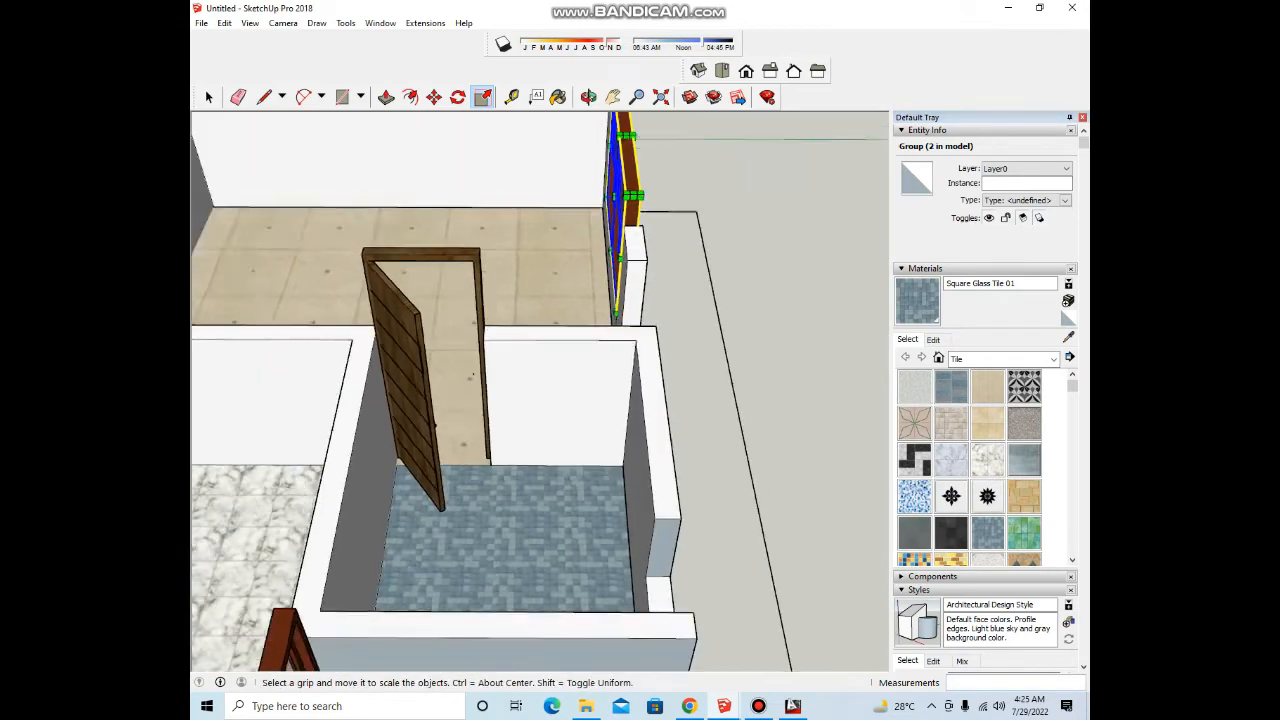
{"action": "middle_click_drag", "start_coordinate": [480, 392], "coordinate": [610, 412]}
{"action": "key", "text": "space"}
{"action": "left_click", "coordinate": [682, 300]}
Step: Apply the Shaded with textures style and turn on Sky and Ground in its background settings
{"action": "scroll", "coordinate": [660, 330], "scroll_direction": "down", "scroll_amount": 1}
{"action": "scroll", "coordinate": [450, 420], "scroll_direction": "up", "scroll_amount": 3}
{"action": "middle_click_drag", "start_coordinate": [450, 420], "coordinate": [580, 410]}
{"action": "scroll", "coordinate": [624, 340], "scroll_direction": "down", "scroll_amount": 4}
{"action": "scroll", "coordinate": [610, 425], "scroll_direction": "up", "scroll_amount": 4}
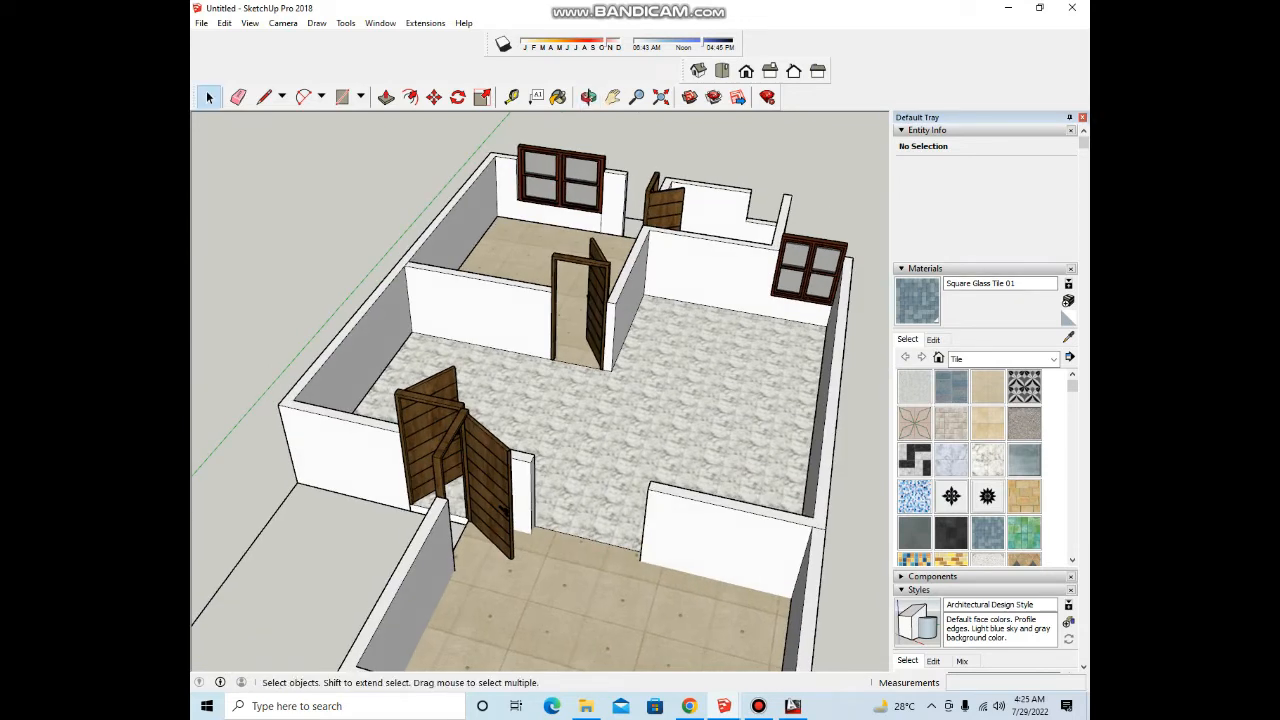
{"action": "left_click", "coordinate": [927, 130]}
{"action": "left_click", "coordinate": [925, 143]}
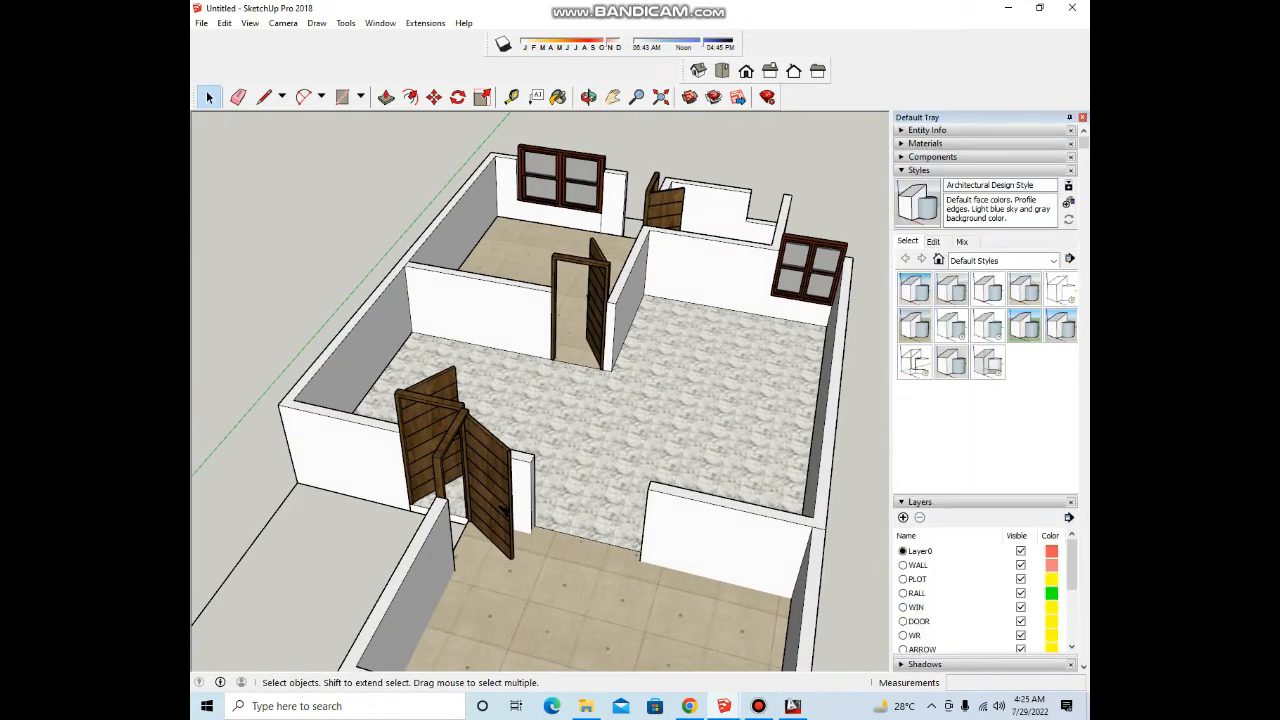
{"action": "left_click", "coordinate": [988, 326]}
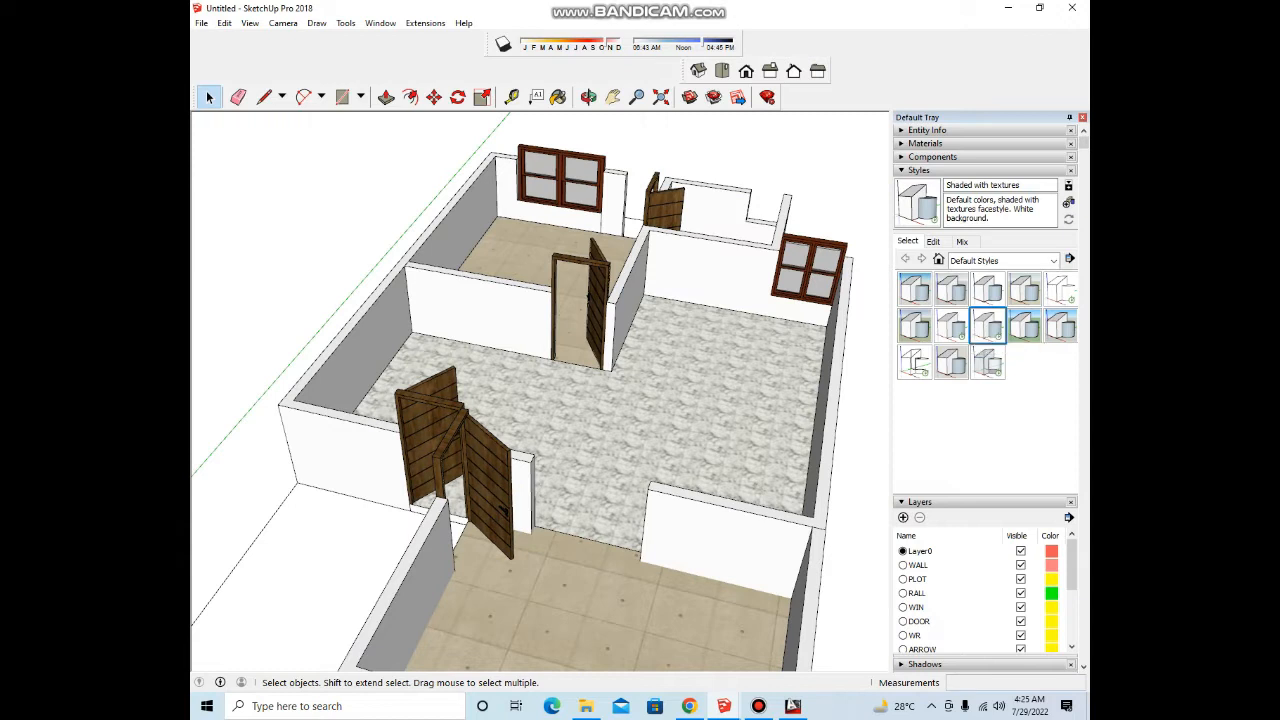
{"action": "middle_click_drag", "start_coordinate": [540, 400], "coordinate": [552, 400]}
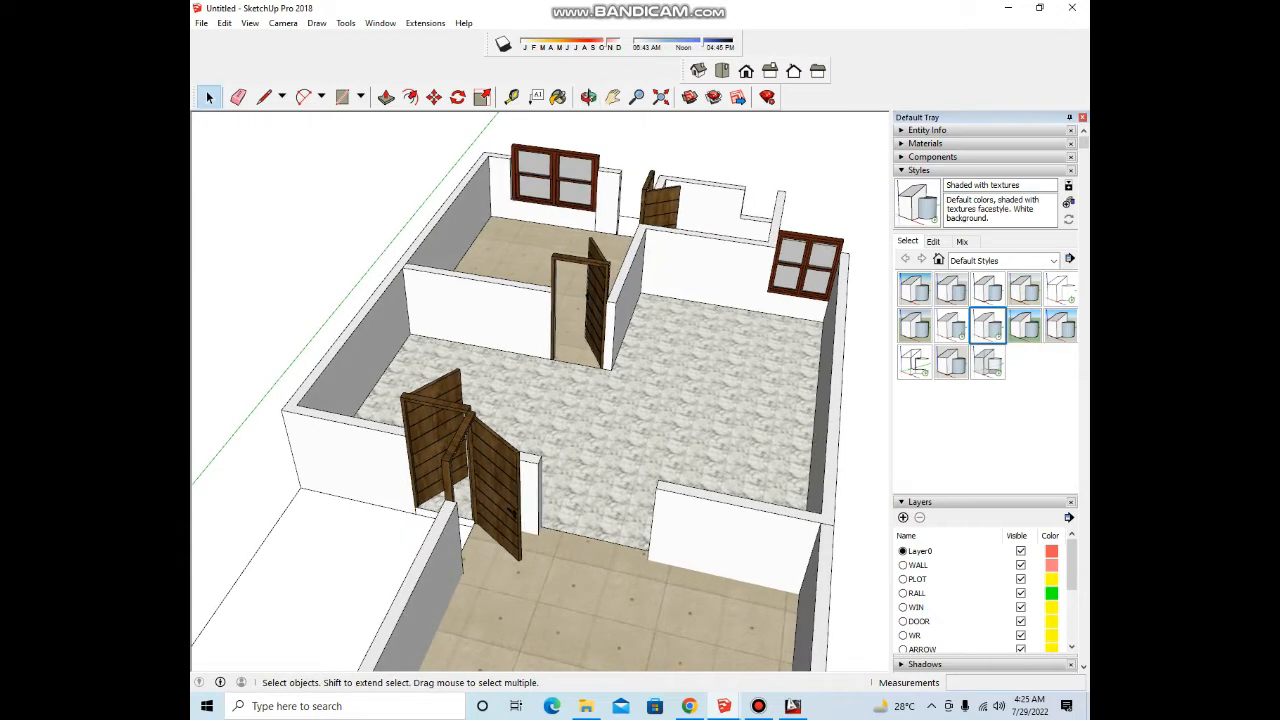
{"action": "left_click", "coordinate": [933, 241]}
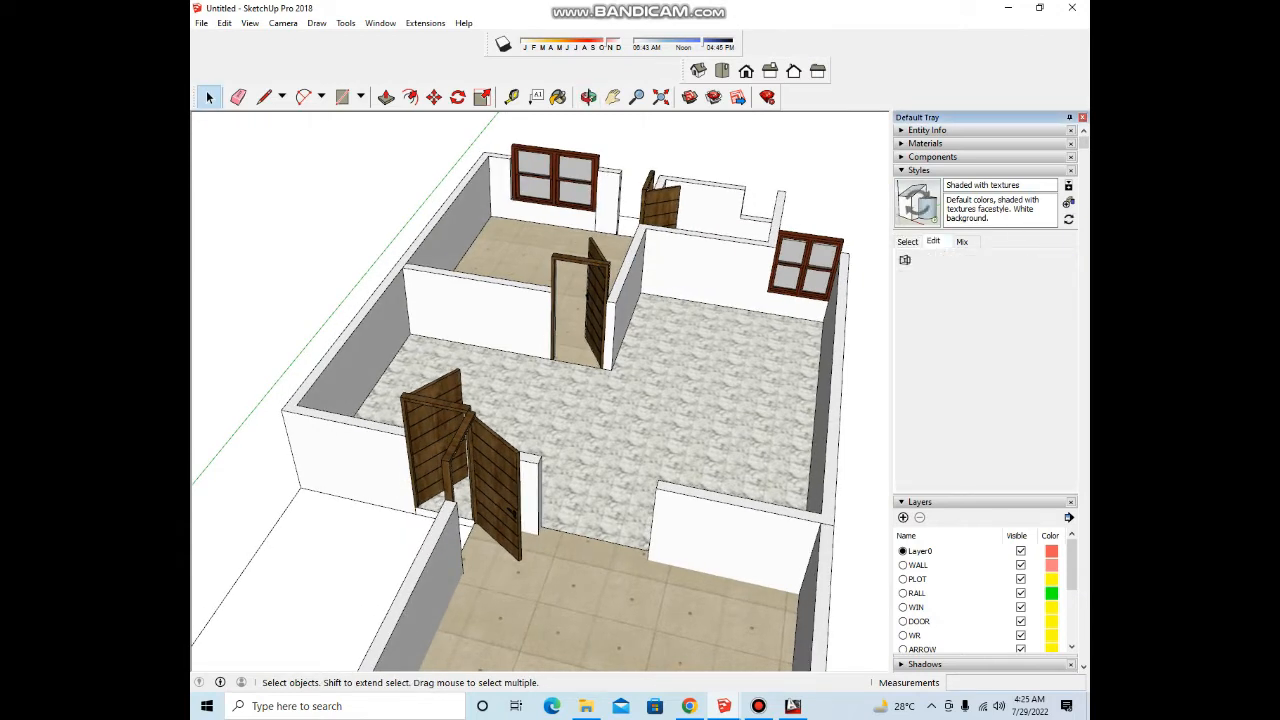
{"action": "left_click", "coordinate": [905, 326]}
Step: Look over the house model's rooms and the bathroom's remaining window opening
{"action": "middle_click_drag", "start_coordinate": [580, 380], "coordinate": [605, 318]}
{"action": "scroll", "coordinate": [690, 350], "scroll_direction": "down", "scroll_amount": 4}
{"action": "scroll", "coordinate": [630, 330], "scroll_direction": "up", "scroll_amount": 4}
{"action": "scroll", "coordinate": [690, 340], "scroll_direction": "down", "scroll_amount": 4}
{"action": "scroll", "coordinate": [672, 240], "scroll_direction": "up", "scroll_amount": 5}
{"action": "scroll", "coordinate": [610, 330], "scroll_direction": "down", "scroll_amount": 5}
{"action": "scroll", "coordinate": [680, 285], "scroll_direction": "up", "scroll_amount": 4}
{"action": "middle_click_drag", "start_coordinate": [680, 285], "coordinate": [698, 295]}
{"action": "scroll", "coordinate": [611, 528], "scroll_direction": "down", "scroll_amount": 3}
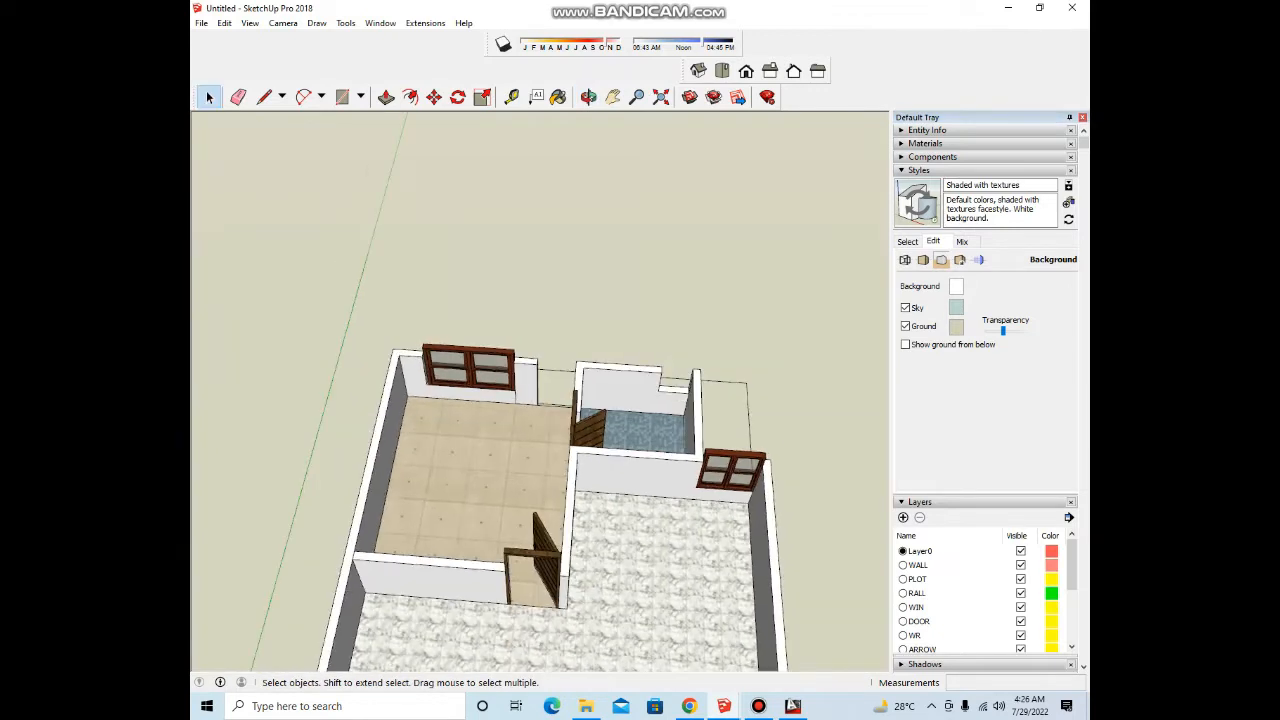
Step: Switch to the window library model, turn the small square window into a group and copy it
{"action": "mouse_move", "coordinate": [724, 706]}
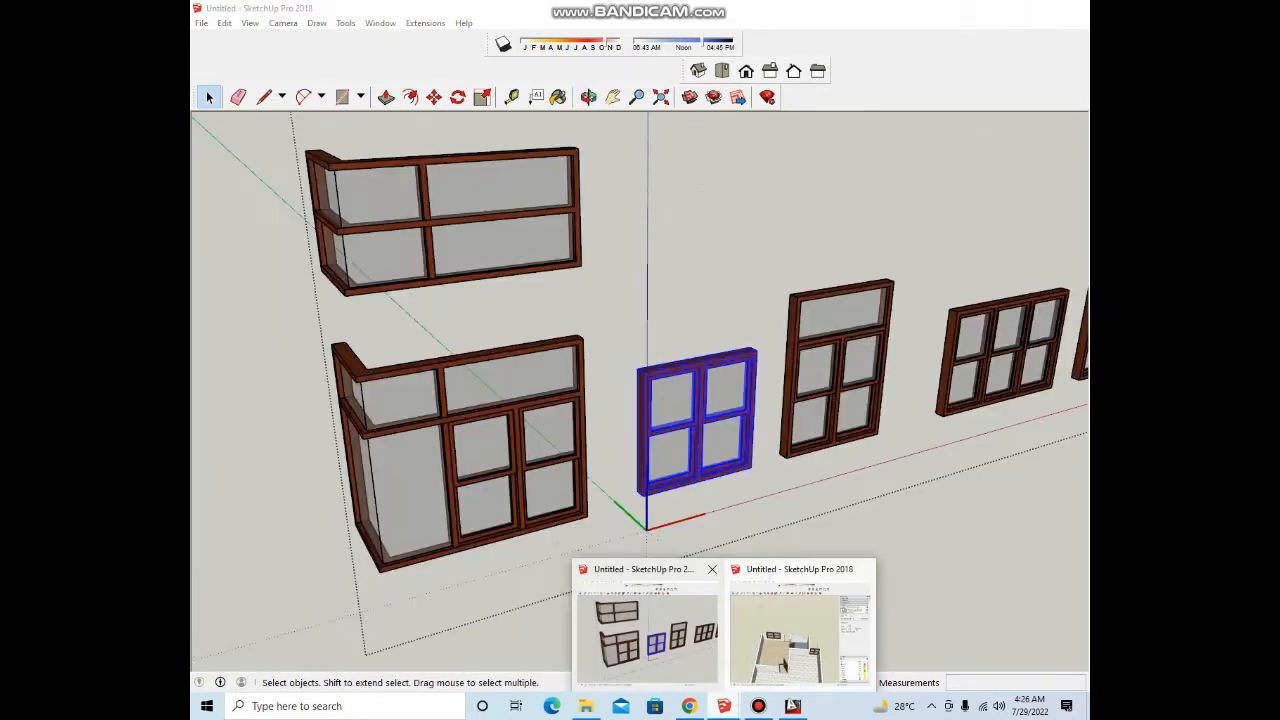
{"action": "left_click", "coordinate": [643, 634]}
{"action": "scroll", "coordinate": [620, 470], "scroll_direction": "down", "scroll_amount": 5}
{"action": "scroll", "coordinate": [850, 398], "scroll_direction": "up", "scroll_amount": 7}
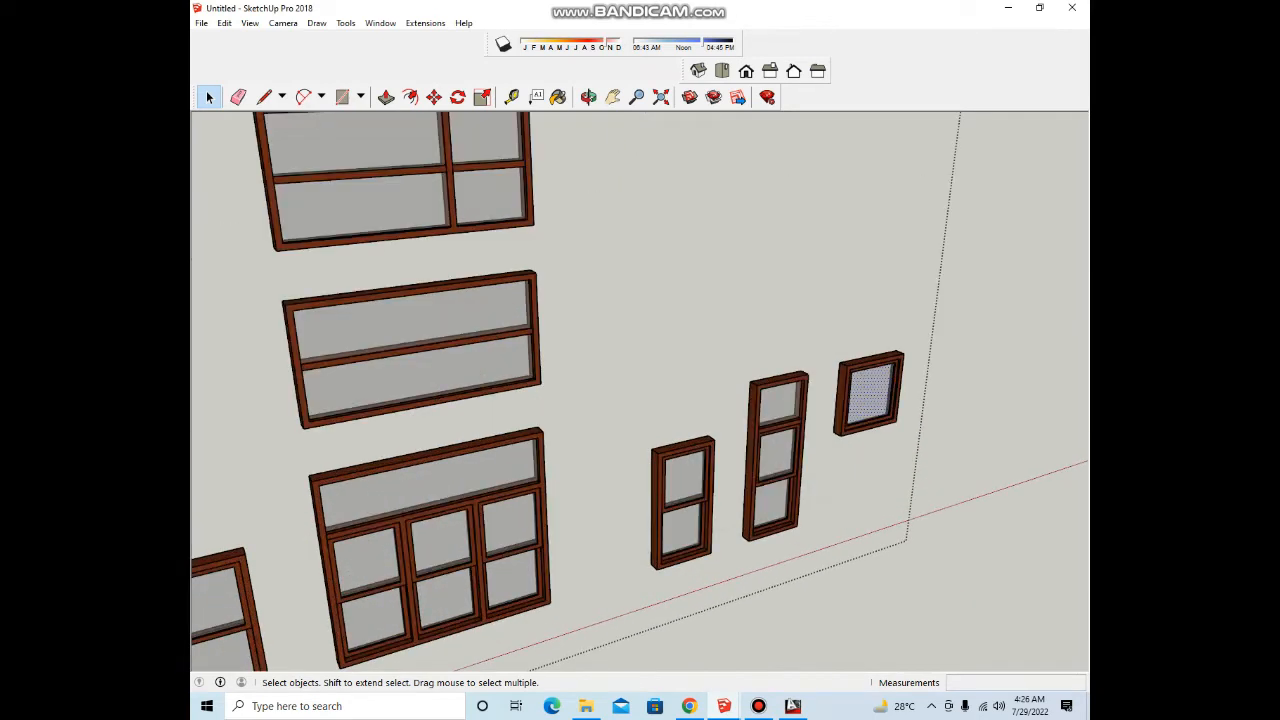
{"action": "right_click", "coordinate": [860, 410]}
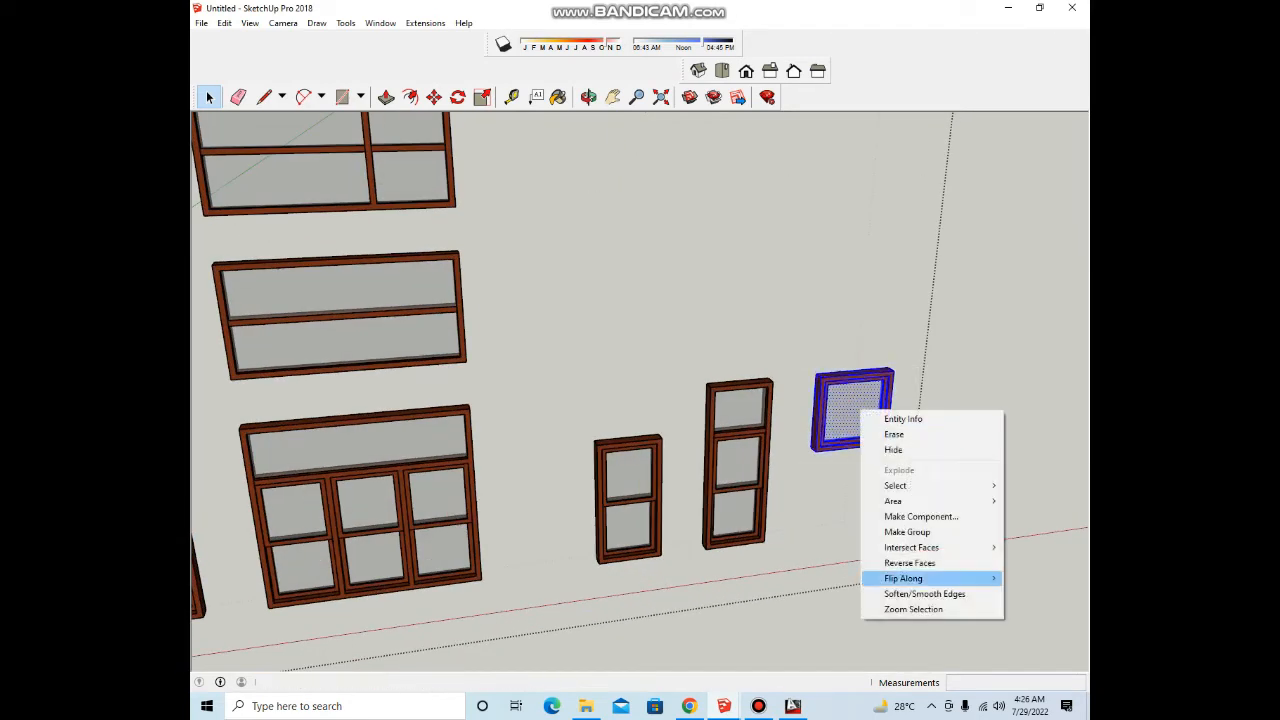
{"action": "left_click", "coordinate": [907, 532]}
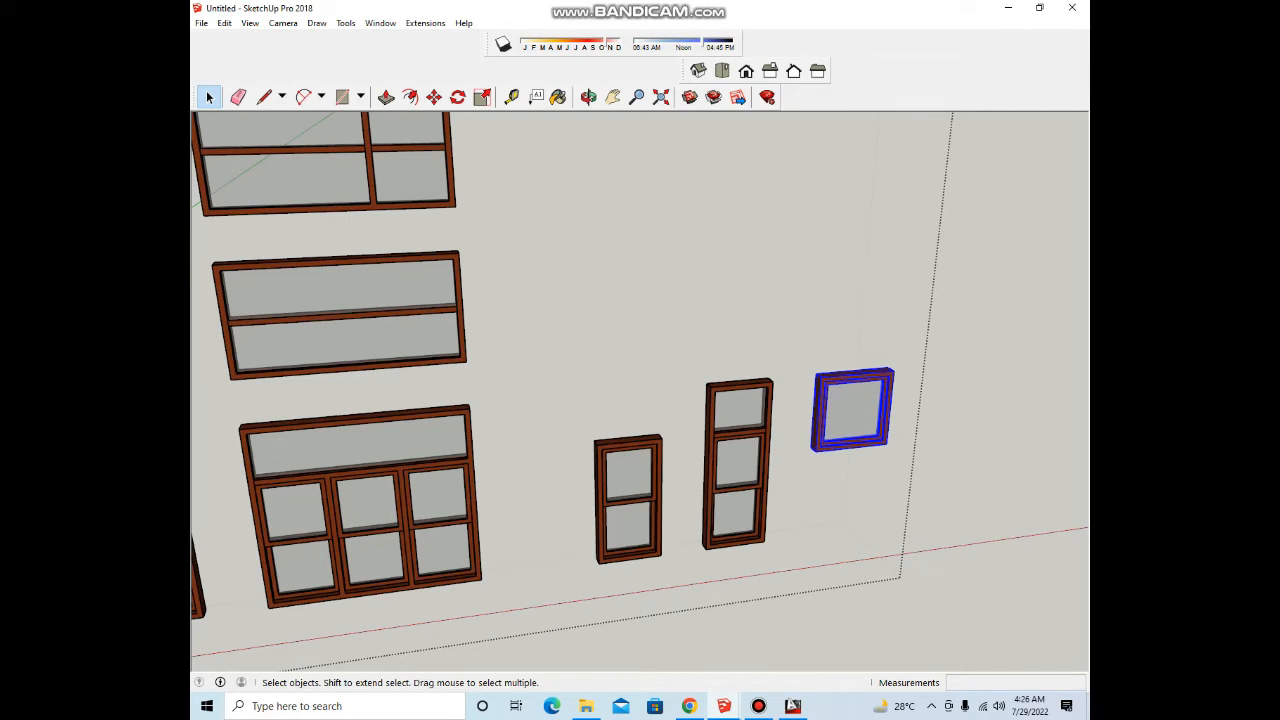
Step: Switch back to the house model and paste the small square window into the bathroom wall opening
{"action": "left_click", "coordinate": [724, 706]}
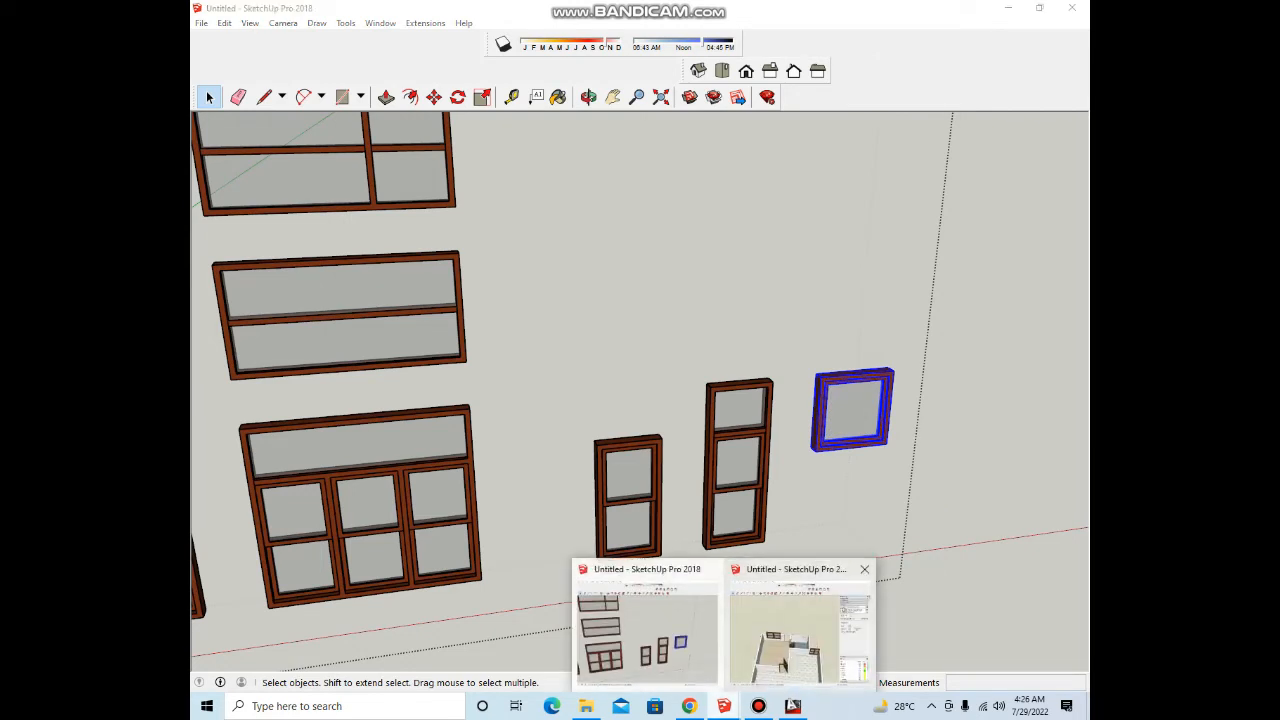
{"action": "left_click", "coordinate": [800, 630]}
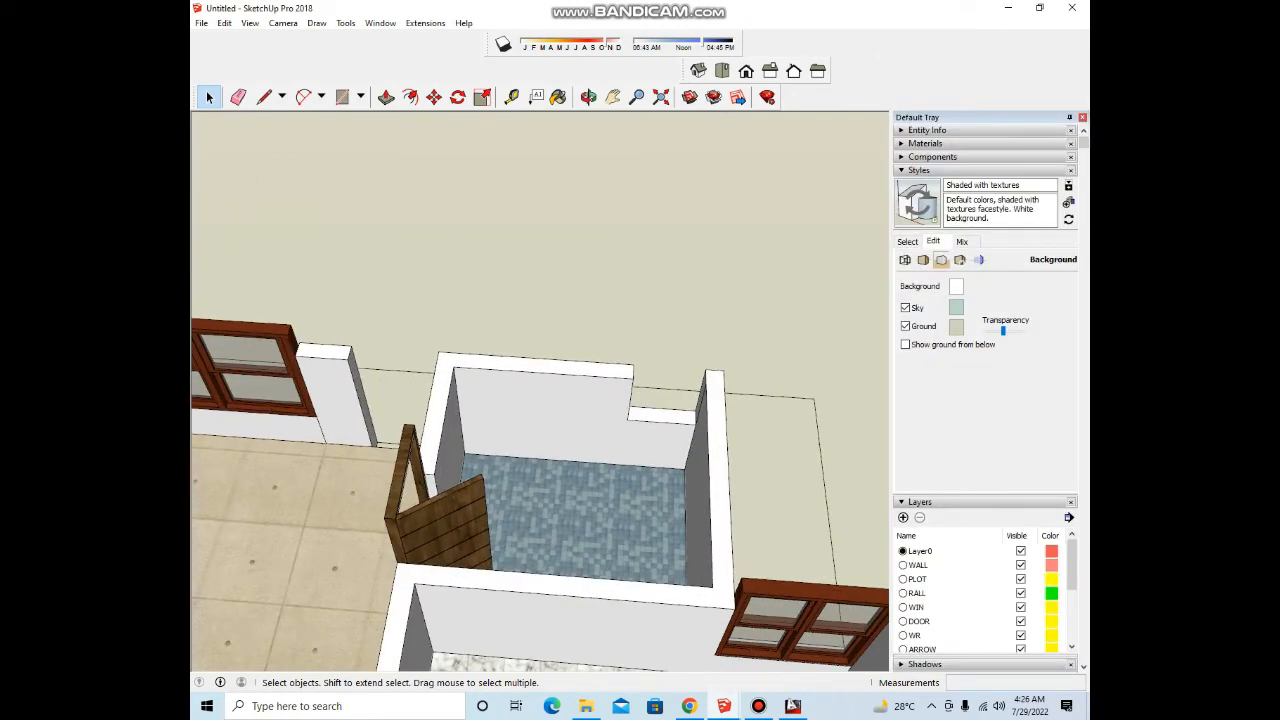
{"action": "key", "text": "ctrl+v"}
{"action": "scroll", "coordinate": [625, 420], "scroll_direction": "up", "scroll_amount": 3}
{"action": "scroll", "coordinate": [621, 420], "scroll_direction": "down", "scroll_amount": 2}
{"action": "middle_click_drag", "start_coordinate": [621, 420], "coordinate": [612, 479]}
{"action": "scroll", "coordinate": [617, 428], "scroll_direction": "up", "scroll_amount": 3}
Step: Measure the height of the bathroom wall beside the small window
{"action": "key", "text": "t"}
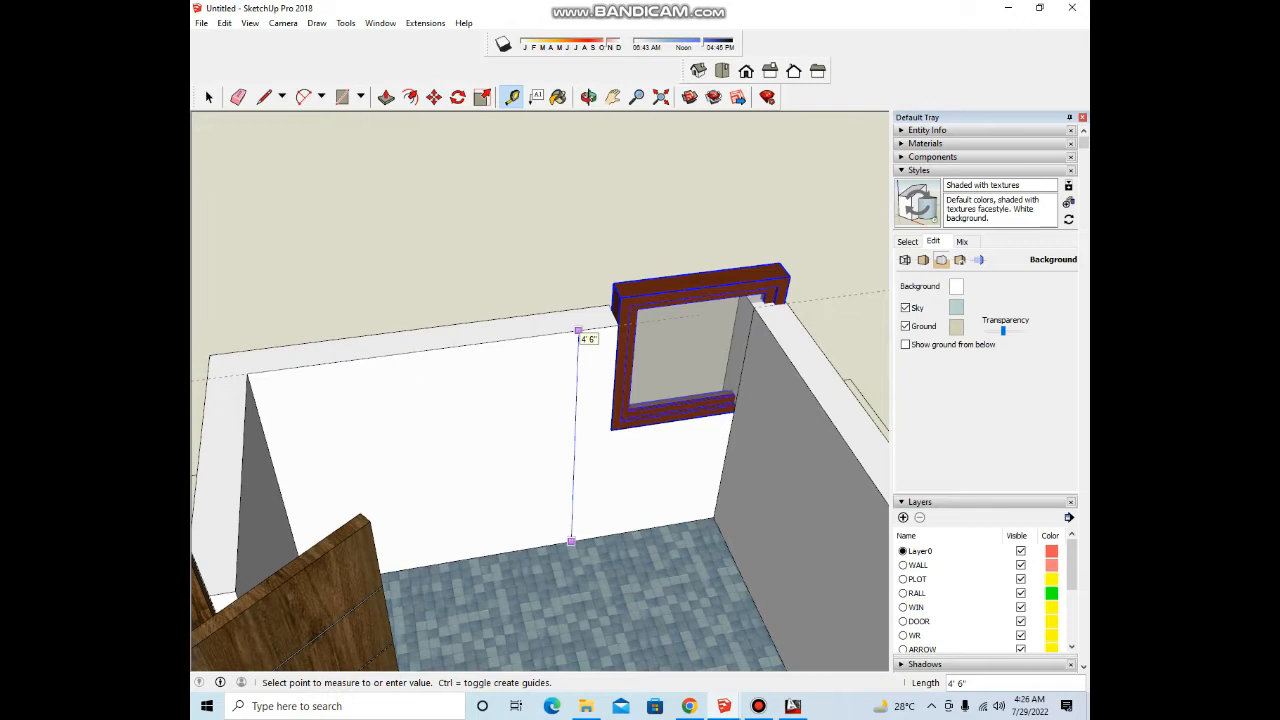
{"action": "scroll", "coordinate": [565, 358], "scroll_direction": "down", "scroll_amount": 3}
{"action": "key", "text": "space"}
Step: Select the top faces of all walls inside the wall group and raise them 6" along the blue axis
{"action": "scroll", "coordinate": [630, 430], "scroll_direction": "down", "scroll_amount": 3}
{"action": "middle_click_drag", "start_coordinate": [640, 448], "coordinate": [609, 376]}
{"action": "scroll", "coordinate": [625, 414], "scroll_direction": "up", "scroll_amount": 2}
{"action": "triple_click", "coordinate": [600, 418]}
{"action": "scroll", "coordinate": [610, 427], "scroll_direction": "down", "scroll_amount": 5}
{"action": "scroll", "coordinate": [600, 425], "scroll_direction": "down", "scroll_amount": 3}
{"action": "middle_click_drag", "start_coordinate": [606, 430], "coordinate": [606, 394]}
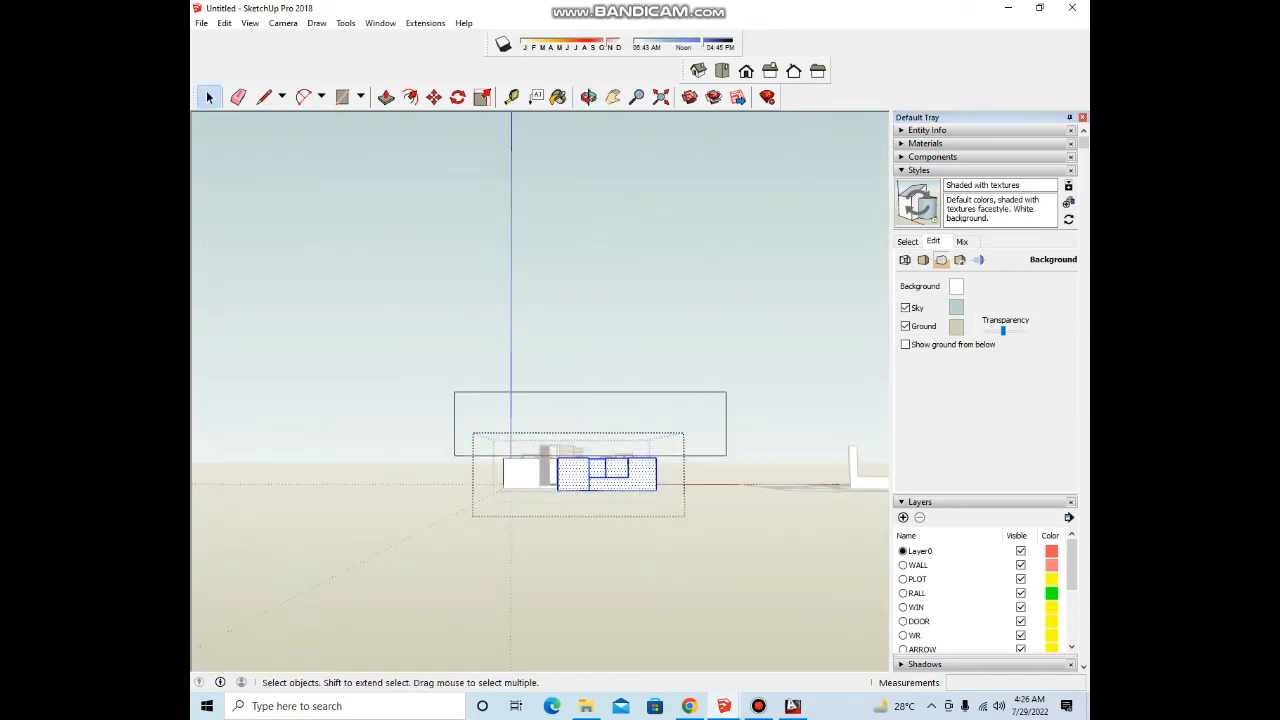
{"action": "scroll", "coordinate": [601, 463], "scroll_direction": "up", "scroll_amount": 4}
{"action": "middle_click_drag", "start_coordinate": [601, 463], "coordinate": [632, 505]}
{"action": "scroll", "coordinate": [585, 490], "scroll_direction": "up", "scroll_amount": 5}
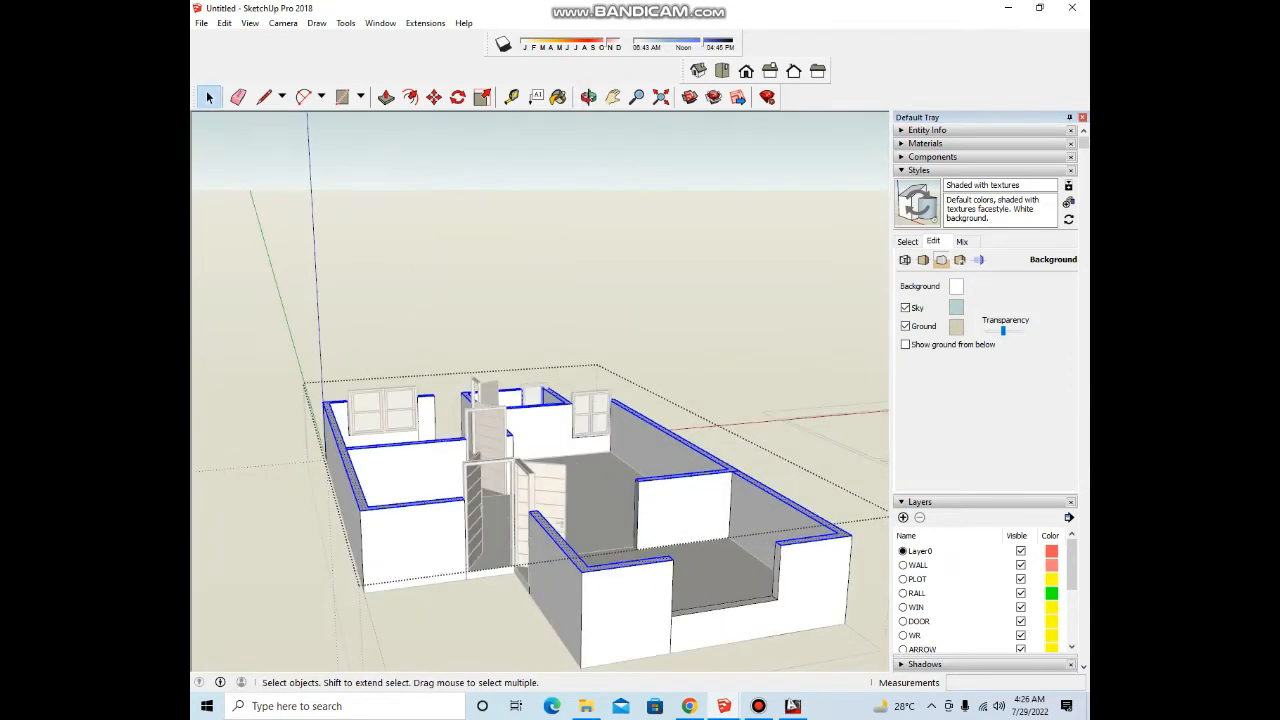
{"action": "scroll", "coordinate": [654, 431], "scroll_direction": "up", "scroll_amount": 3}
{"action": "left_click", "coordinate": [685, 481]}
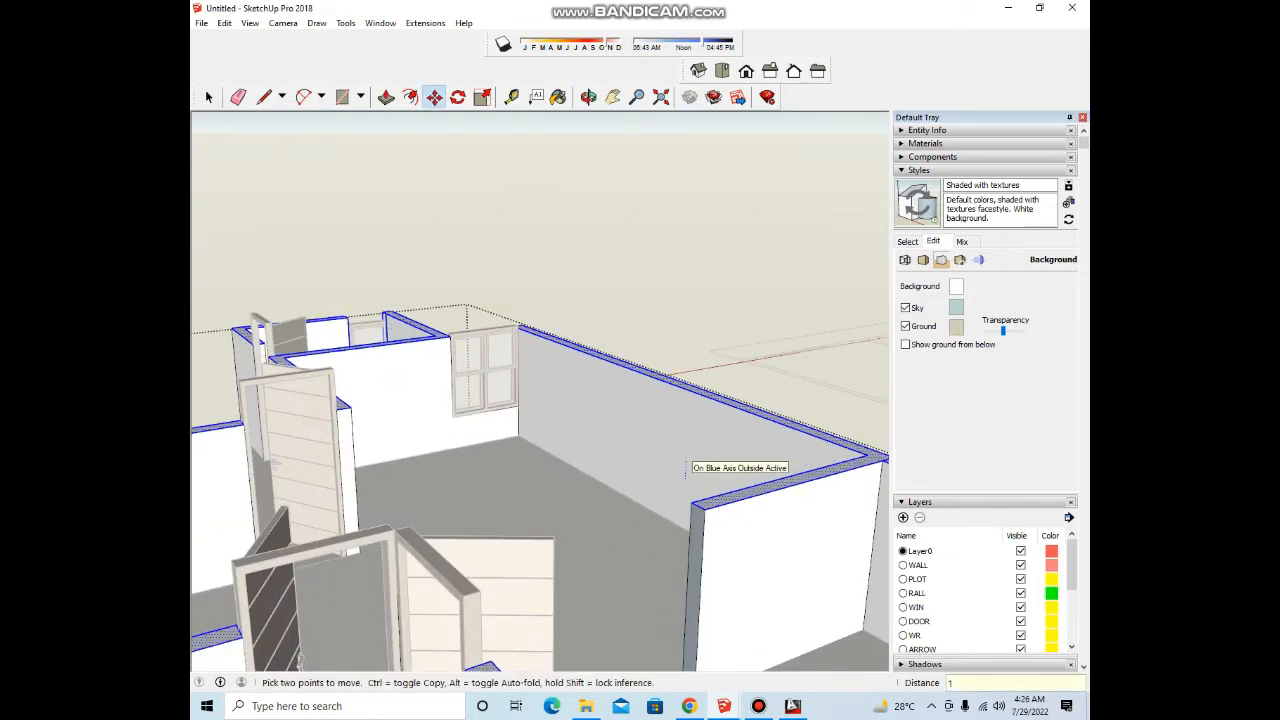
{"action": "key", "text": "Return"}
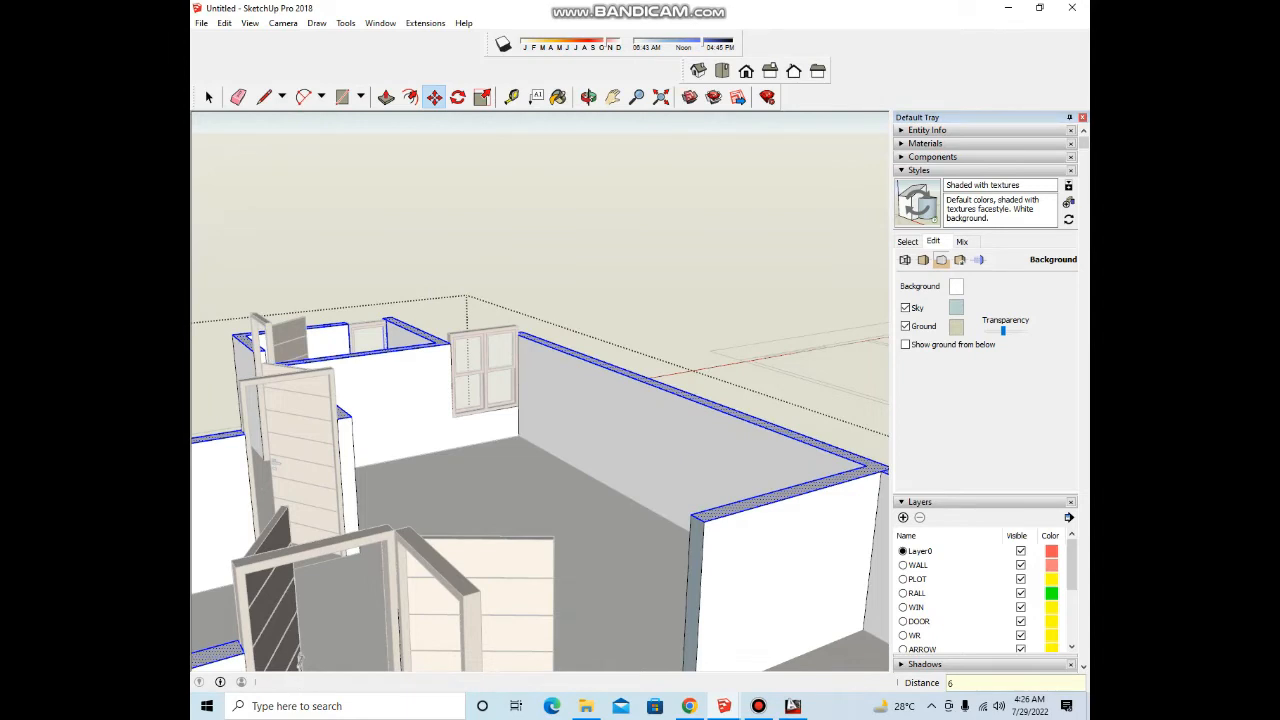
{"action": "scroll", "coordinate": [640, 446], "scroll_direction": "down", "scroll_amount": 5}
{"action": "middle_click_drag", "start_coordinate": [640, 446], "coordinate": [602, 495]}
{"action": "key", "text": "space"}
{"action": "left_click", "coordinate": [660, 290]}
Step: Move the small bathroom window up 6" along the blue axis
{"action": "scroll", "coordinate": [537, 410], "scroll_direction": "up", "scroll_amount": 4}
{"action": "middle_click_drag", "start_coordinate": [565, 415], "coordinate": [625, 465]}
{"action": "scroll", "coordinate": [615, 415], "scroll_direction": "down", "scroll_amount": 4}
{"action": "scroll", "coordinate": [585, 395], "scroll_direction": "up", "scroll_amount": 4}
{"action": "scroll", "coordinate": [625, 468], "scroll_direction": "down", "scroll_amount": 4}
{"action": "mouse_move", "coordinate": [565, 428]}
{"action": "middle_mouse_down"}
{"action": "mouse_move", "coordinate": [512, 430]}
{"action": "mouse_move", "coordinate": [540, 432]}
{"action": "middle_mouse_up"}
{"action": "scroll", "coordinate": [512, 430], "scroll_direction": "up", "scroll_amount": 4}
{"action": "scroll", "coordinate": [540, 432], "scroll_direction": "down", "scroll_amount": 1}
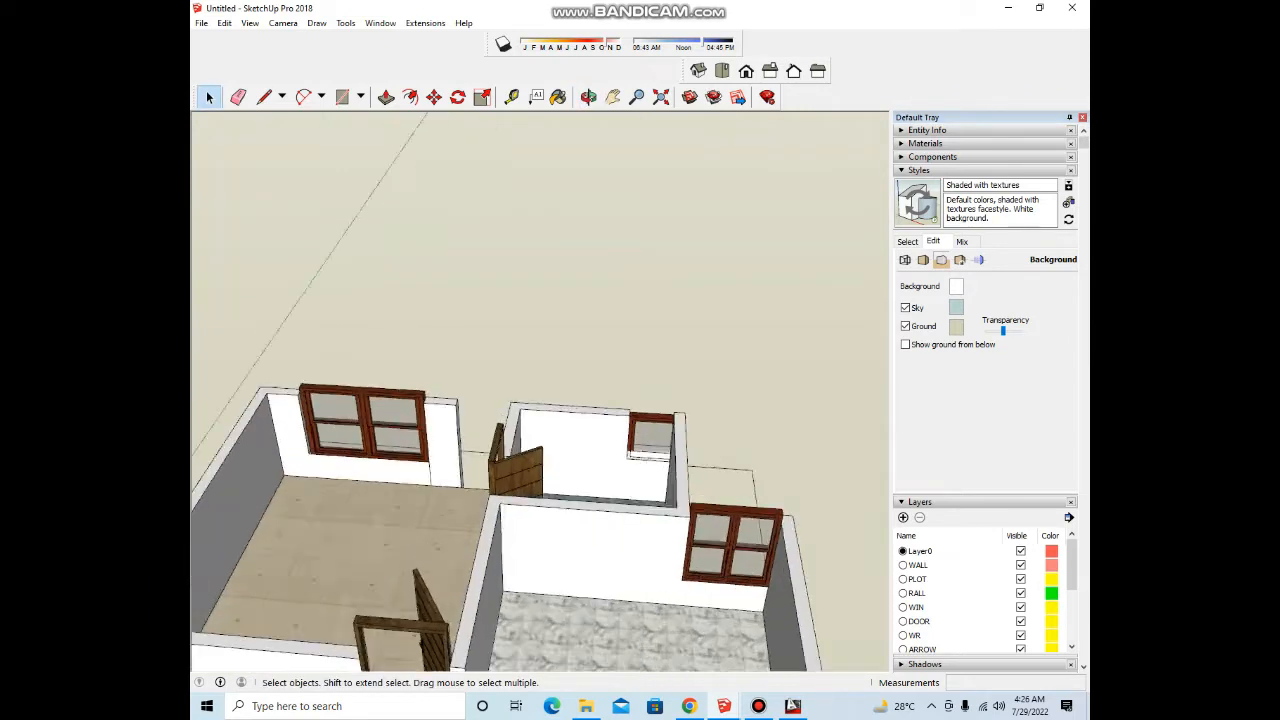
{"action": "scroll", "coordinate": [639, 436], "scroll_direction": "up", "scroll_amount": 4}
{"action": "left_click", "coordinate": [639, 436]}
{"action": "middle_click_drag", "start_coordinate": [639, 436], "coordinate": [702, 440]}
{"action": "scroll", "coordinate": [640, 452], "scroll_direction": "up", "scroll_amount": 3}
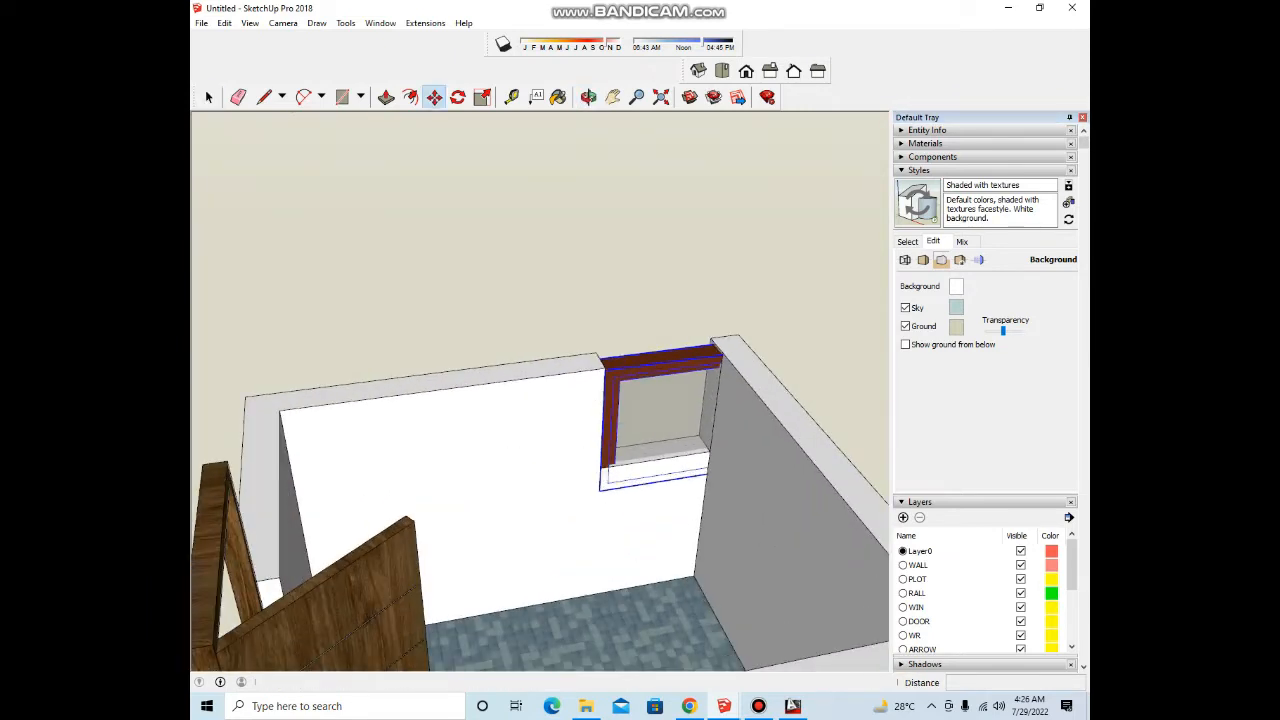
{"action": "scroll", "coordinate": [600, 490], "scroll_direction": "up", "scroll_amount": 2}
{"action": "type", "text": "6"}
{"action": "key", "text": "Return"}
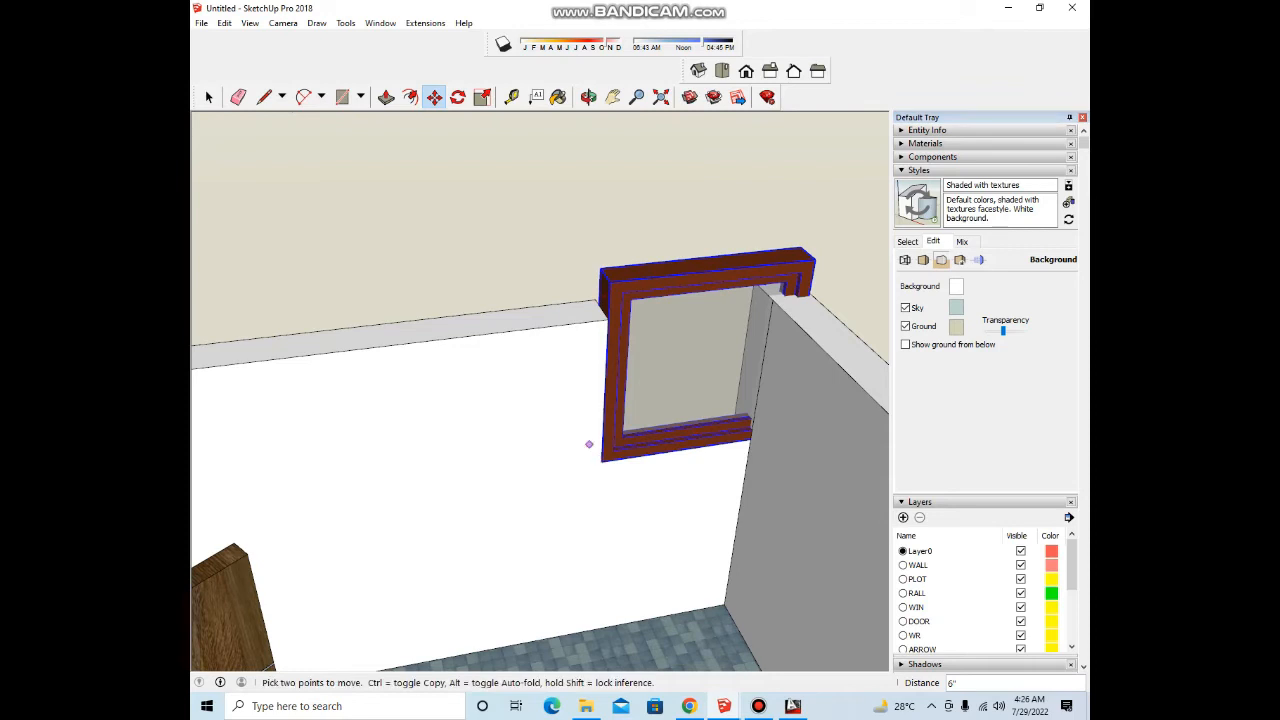
Step: Move the small bathroom window further up until its lower corner meets the top edge of the wall
{"action": "scroll", "coordinate": [634, 445], "scroll_direction": "down", "scroll_amount": 6}
{"action": "middle_click_drag", "start_coordinate": [636, 446], "coordinate": [609, 460]}
{"action": "scroll", "coordinate": [643, 475], "scroll_direction": "up", "scroll_amount": 4}
{"action": "left_click", "coordinate": [652, 477]}
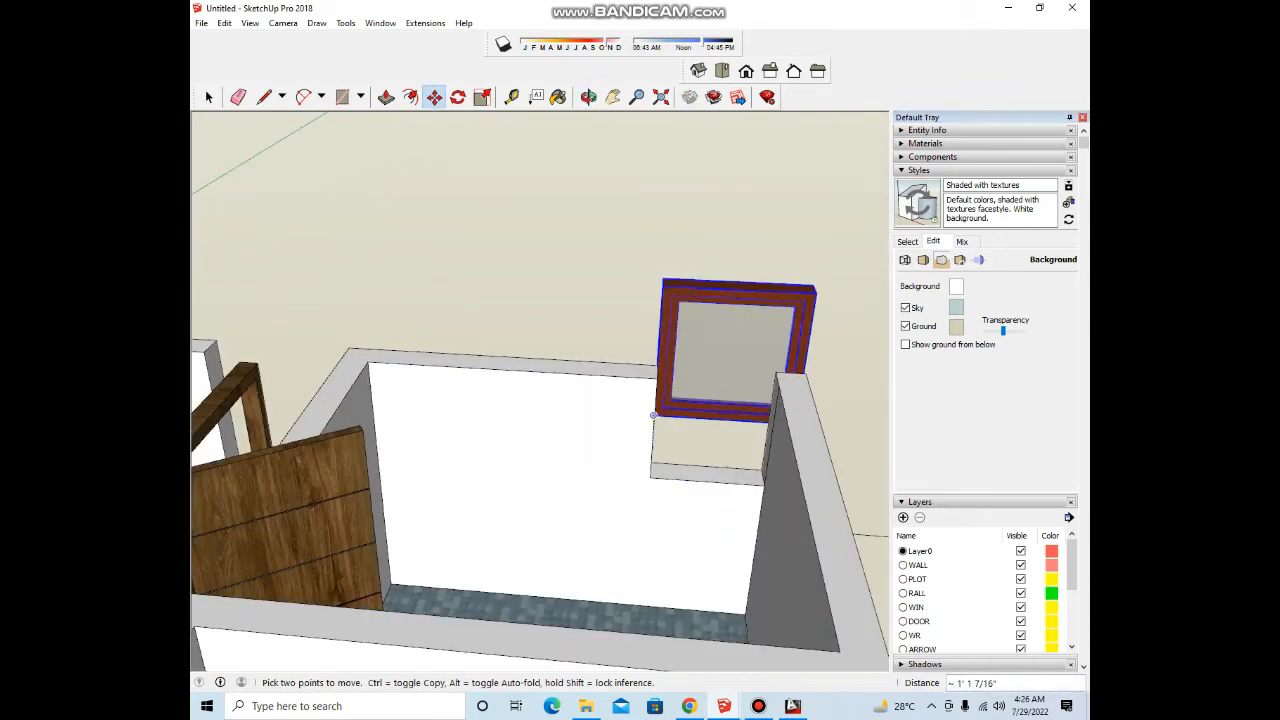
{"action": "left_click", "coordinate": [657, 378]}
{"action": "scroll", "coordinate": [664, 468], "scroll_direction": "up", "scroll_amount": 2}
Step: Try to pull the sill of the bathroom window opening up to the wall top inside the wall group
{"action": "key", "text": "space"}
{"action": "double_click", "coordinate": [663, 471]}
{"action": "middle_click_drag", "start_coordinate": [663, 472], "coordinate": [638, 479]}
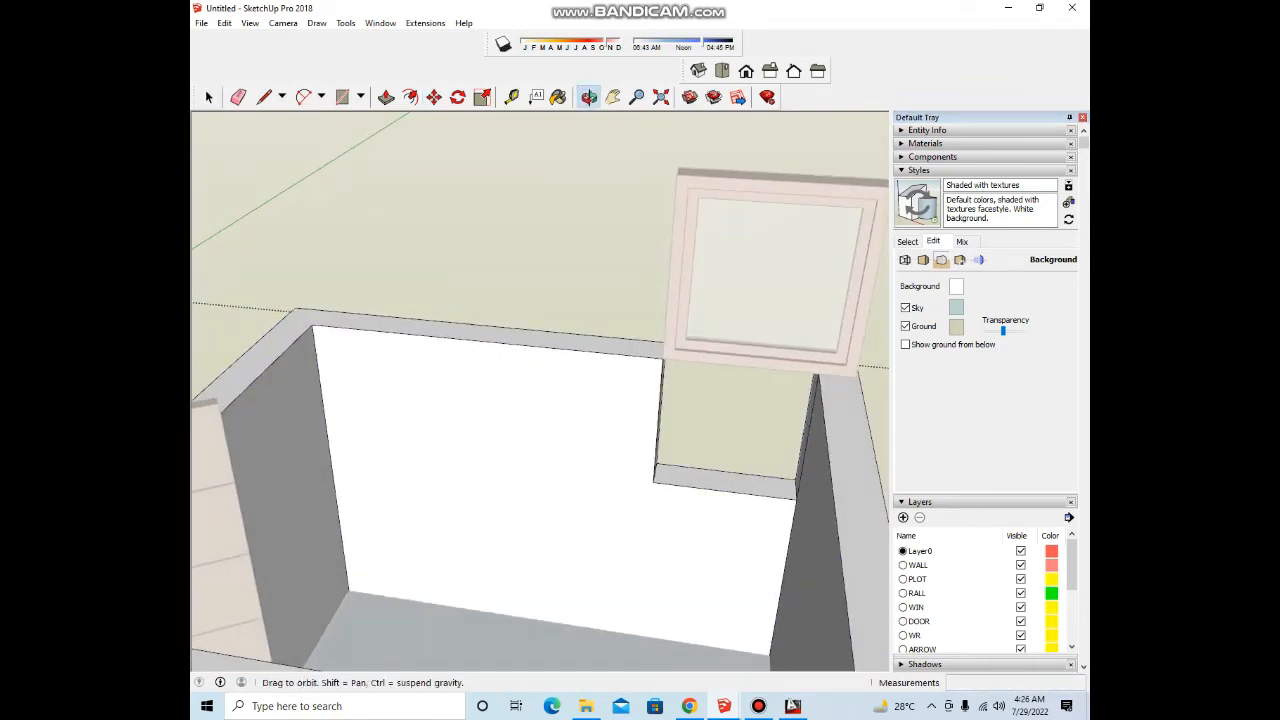
{"action": "scroll", "coordinate": [664, 474], "scroll_direction": "up", "scroll_amount": 1}
{"action": "left_click", "coordinate": [664, 474]}
{"action": "left_click", "coordinate": [664, 470]}
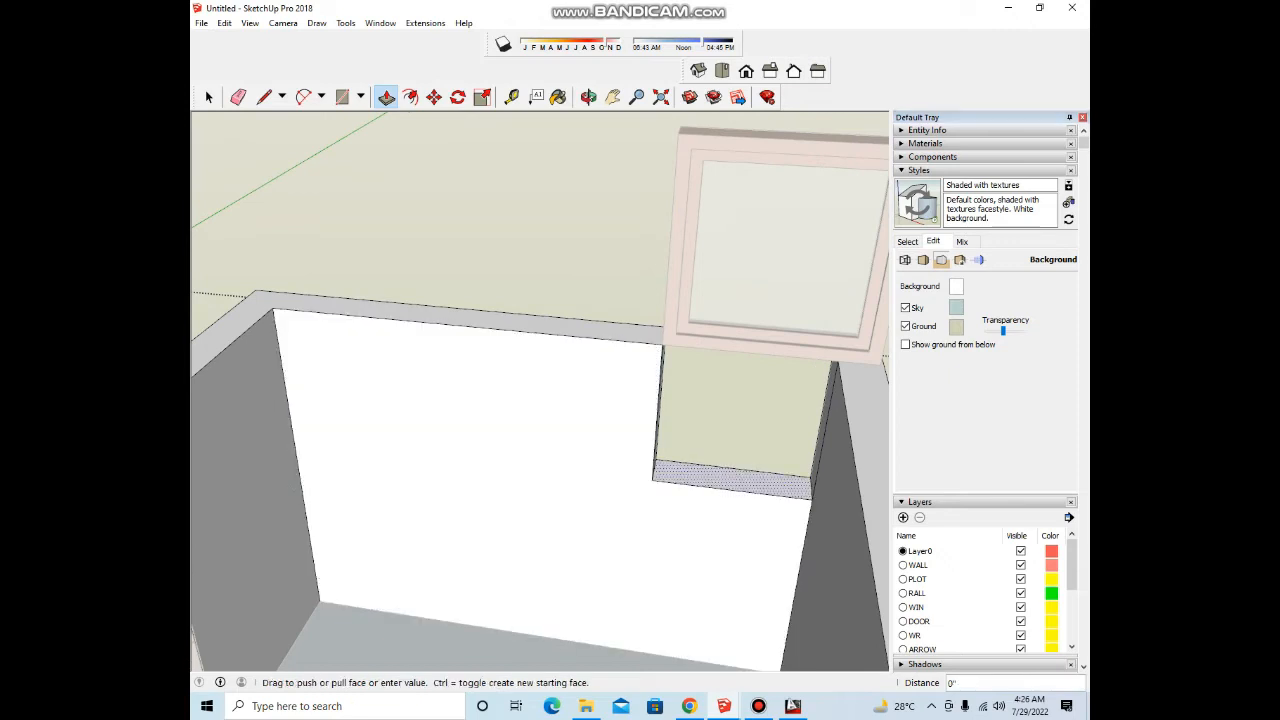
{"action": "left_click", "coordinate": [668, 472]}
{"action": "scroll", "coordinate": [702, 437], "scroll_direction": "down", "scroll_amount": 5}
{"action": "key", "text": "space"}
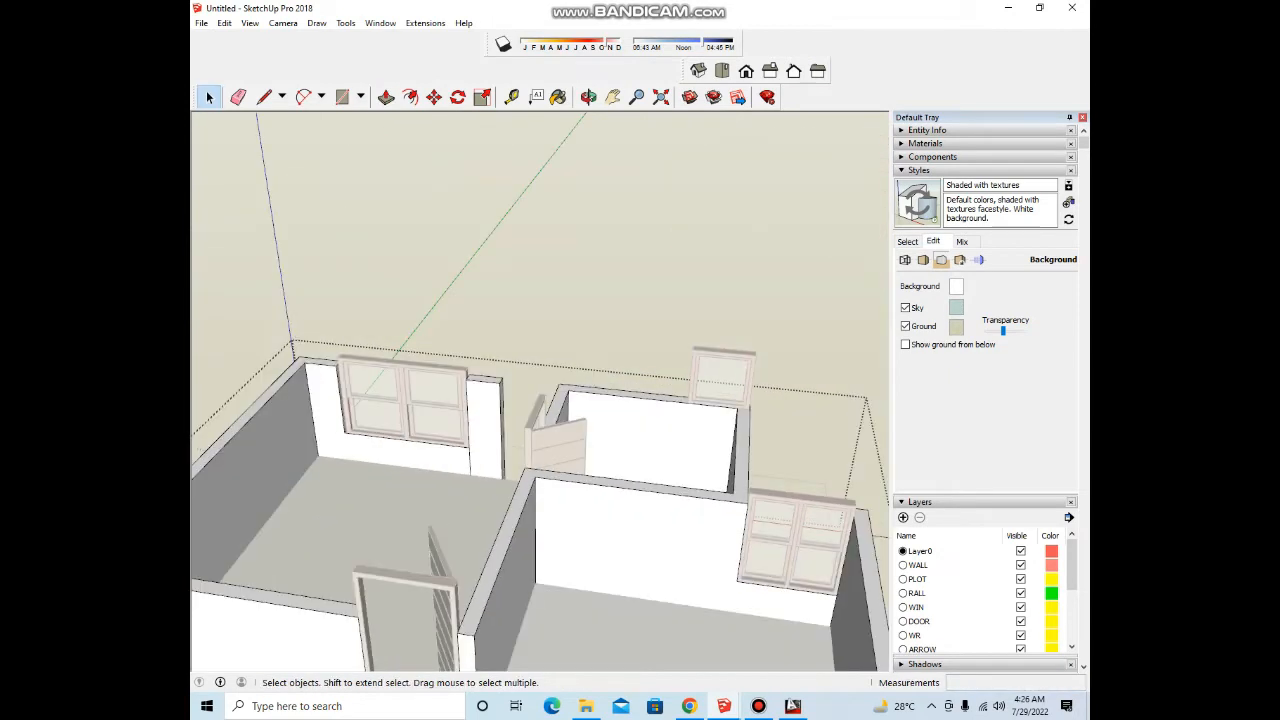
{"action": "left_click", "coordinate": [660, 300]}
Step: Reopen the wall group and undo the raising of the bathroom opening's sill
{"action": "middle_click_drag", "start_coordinate": [645, 330], "coordinate": [620, 332]}
{"action": "scroll", "coordinate": [686, 439], "scroll_direction": "down", "scroll_amount": 3}
{"action": "middle_click_drag", "start_coordinate": [690, 440], "coordinate": [720, 455]}
{"action": "scroll", "coordinate": [680, 439], "scroll_direction": "up", "scroll_amount": 4}
{"action": "scroll", "coordinate": [702, 440], "scroll_direction": "up", "scroll_amount": 2}
{"action": "double_click", "coordinate": [702, 440]}
{"action": "key", "text": "ctrl+z"}
{"action": "key", "text": "ctrl+z"}
{"action": "key", "text": "ctrl+z"}
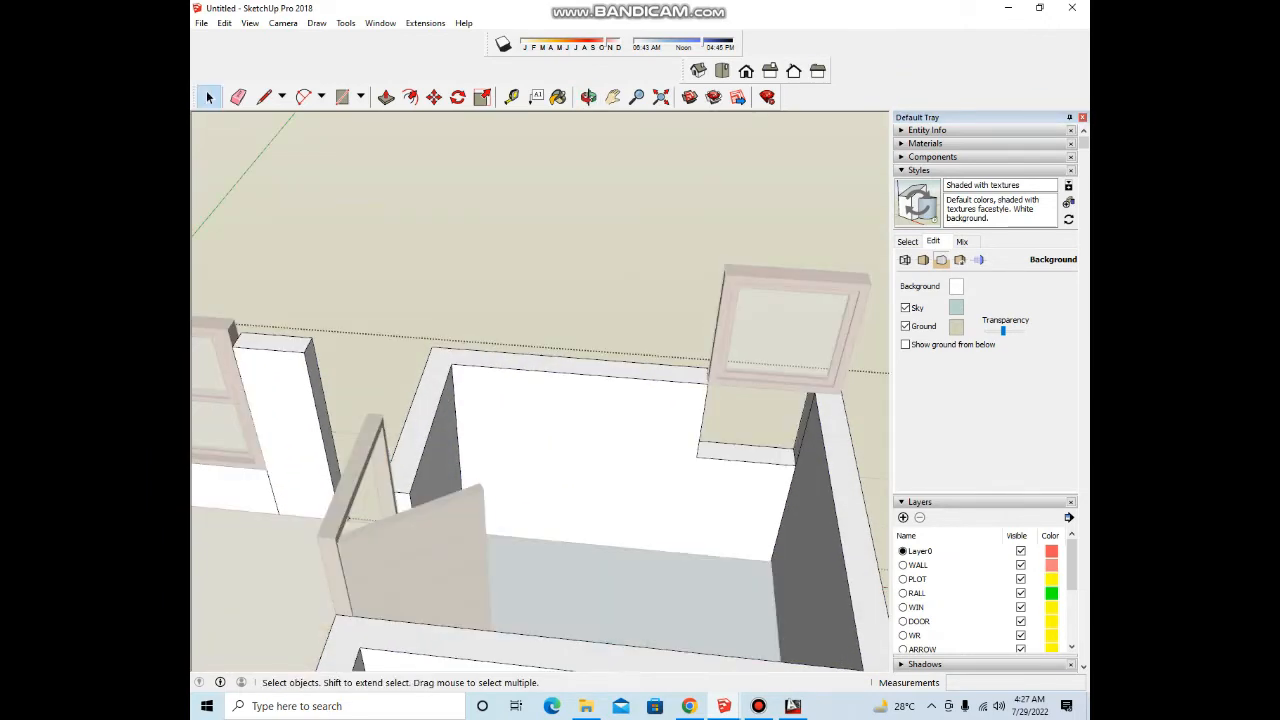
Step: Pull the bathroom opening's sill up to the wall top, push it back down 6", and leave the wall group
{"action": "scroll", "coordinate": [725, 450], "scroll_direction": "up", "scroll_amount": 2}
{"action": "left_click", "coordinate": [742, 454]}
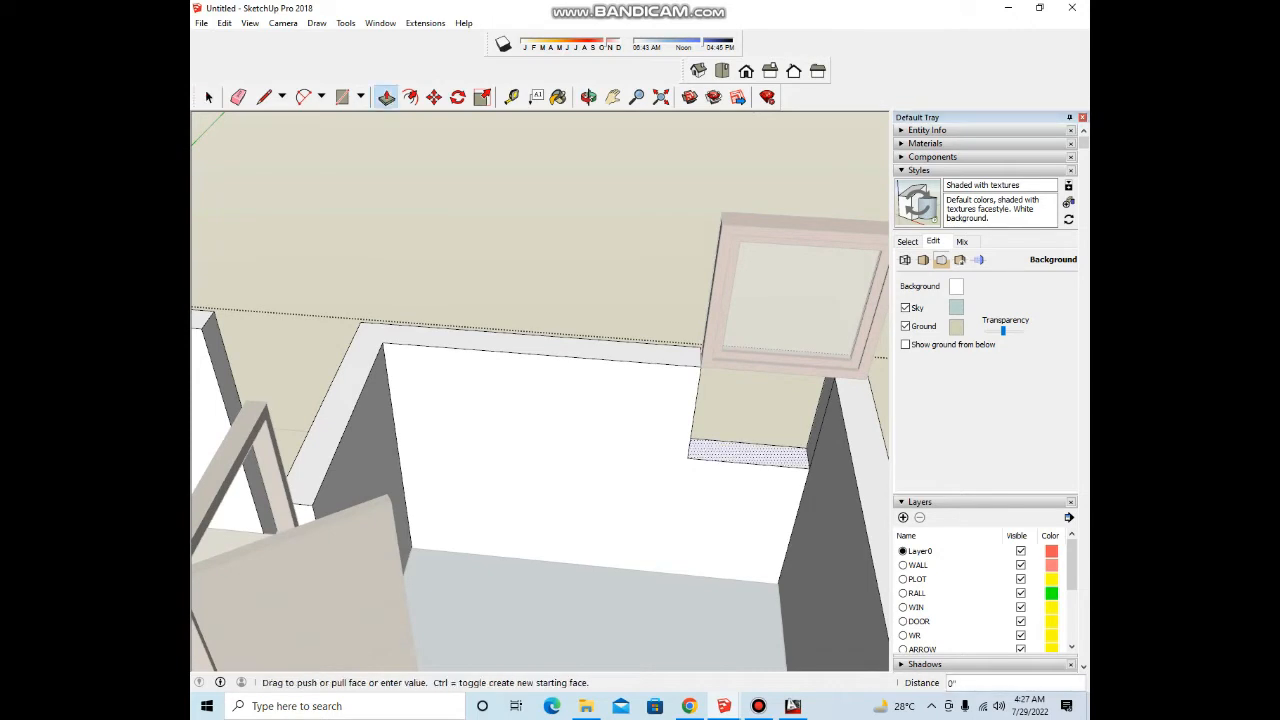
{"action": "left_click", "coordinate": [701, 367]}
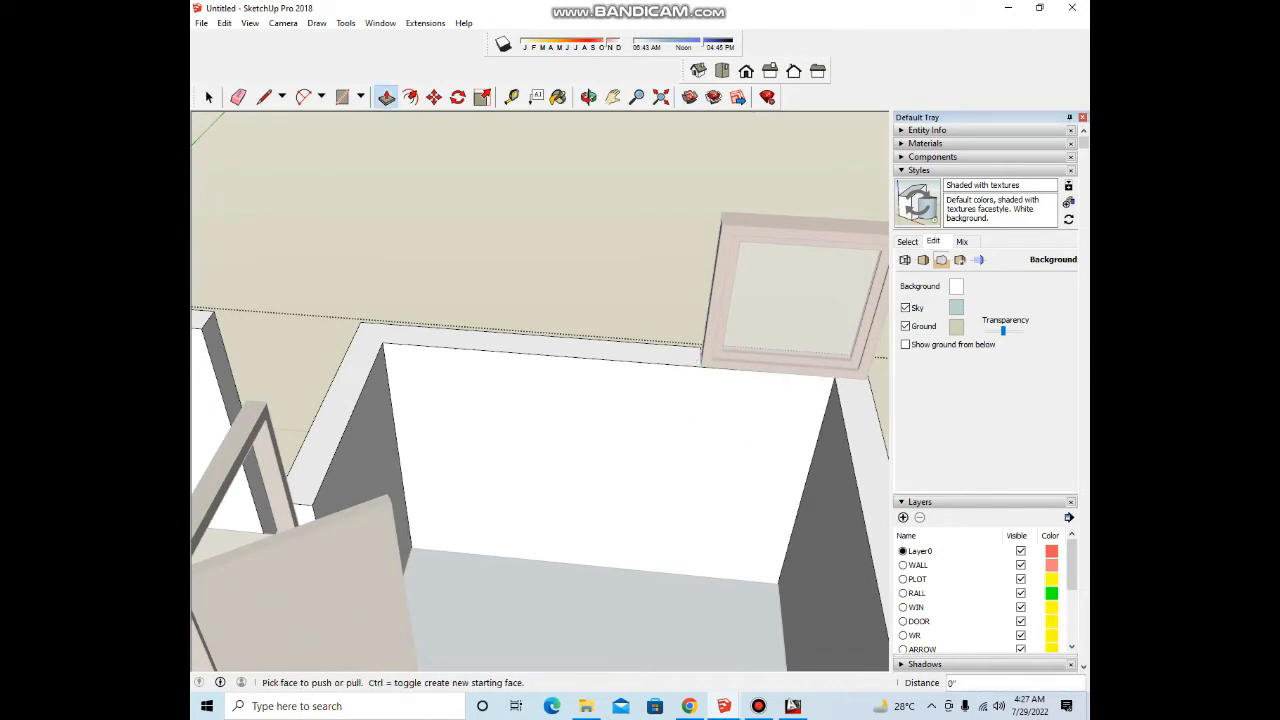
{"action": "key", "text": "Return"}
{"action": "scroll", "coordinate": [595, 403], "scroll_direction": "down", "scroll_amount": 6}
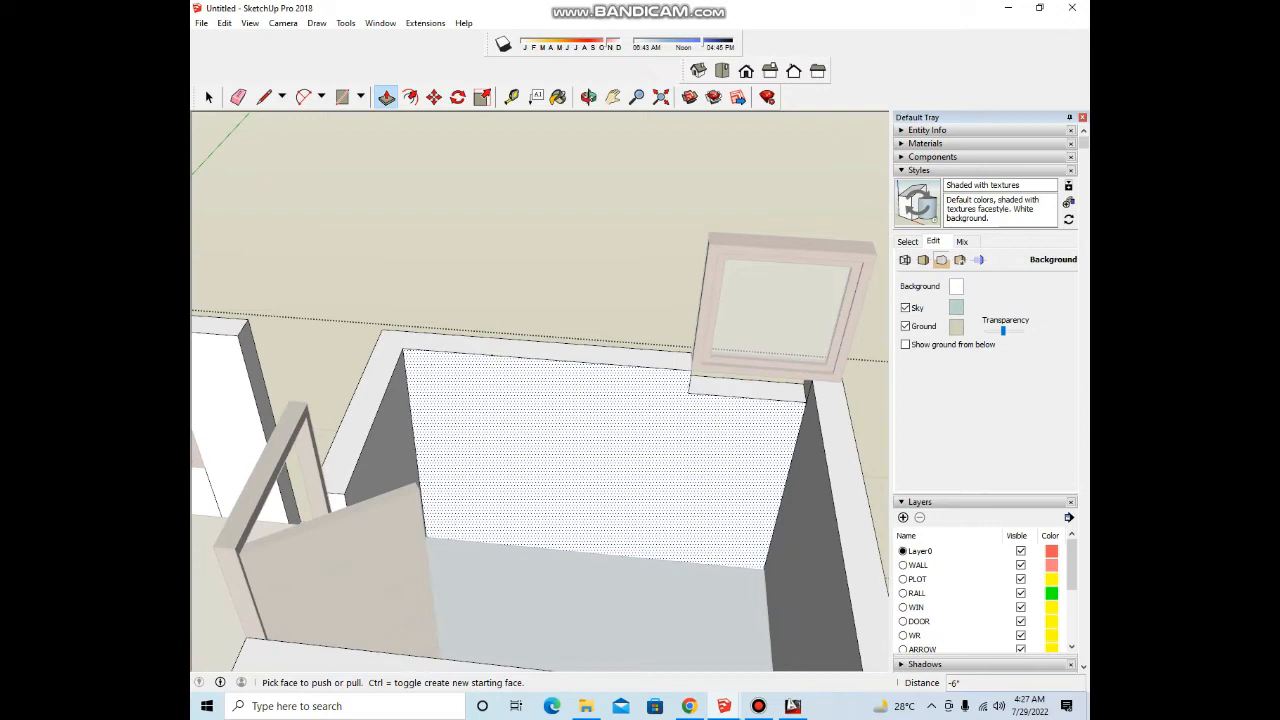
{"action": "key", "text": "space"}
{"action": "key", "text": "Escape"}
Step: Scale the small bathroom window's width down to match the wall opening
{"action": "scroll", "coordinate": [638, 375], "scroll_direction": "up", "scroll_amount": 2}
{"action": "scroll", "coordinate": [646, 376], "scroll_direction": "up", "scroll_amount": 3}
{"action": "left_click", "coordinate": [652, 370]}
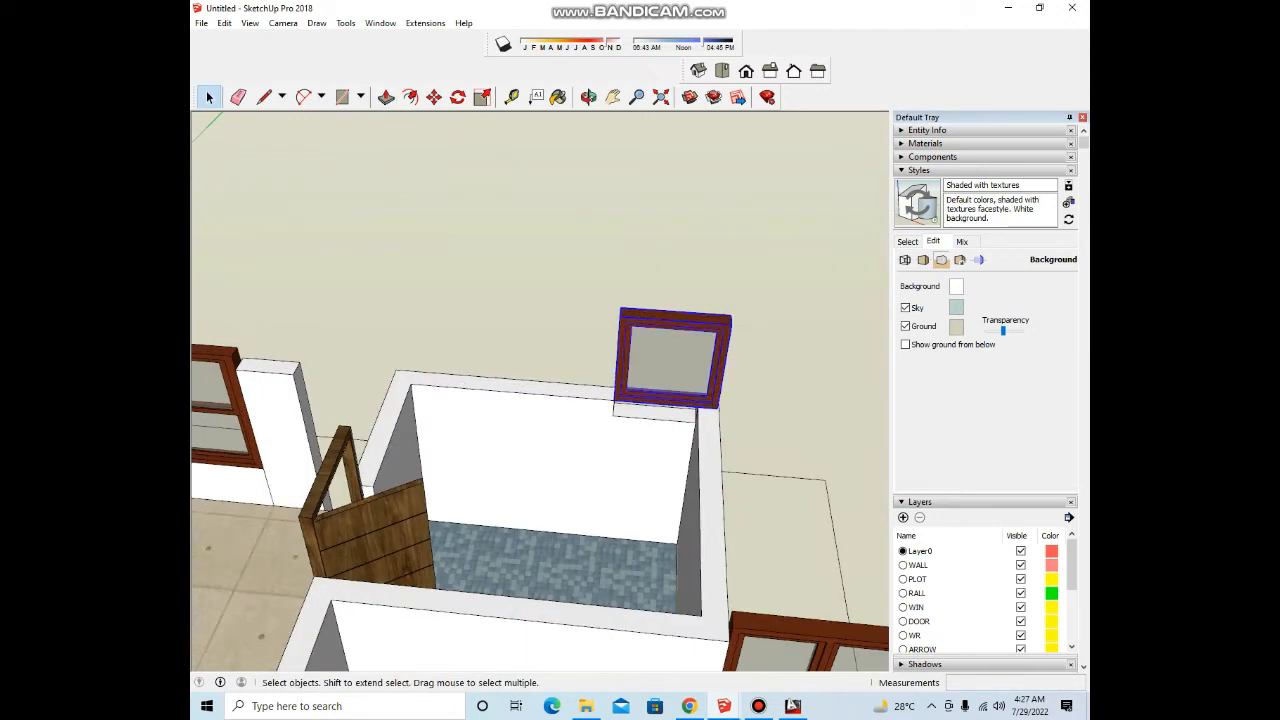
{"action": "key", "text": "s"}
{"action": "middle_click_drag", "start_coordinate": [690, 376], "coordinate": [650, 382]}
{"action": "scroll", "coordinate": [696, 378], "scroll_direction": "up", "scroll_amount": 3}
{"action": "left_click_drag", "start_coordinate": [760, 317], "coordinate": [724, 339]}
{"action": "scroll", "coordinate": [632, 407], "scroll_direction": "up", "scroll_amount": 3}
{"action": "middle_click_drag", "start_coordinate": [632, 407], "coordinate": [630, 392]}
Step: Move the small bathroom window down by its lower corner onto the raised sill
{"action": "key", "text": "m"}
{"action": "scroll", "coordinate": [555, 420], "scroll_direction": "up", "scroll_amount": 3}
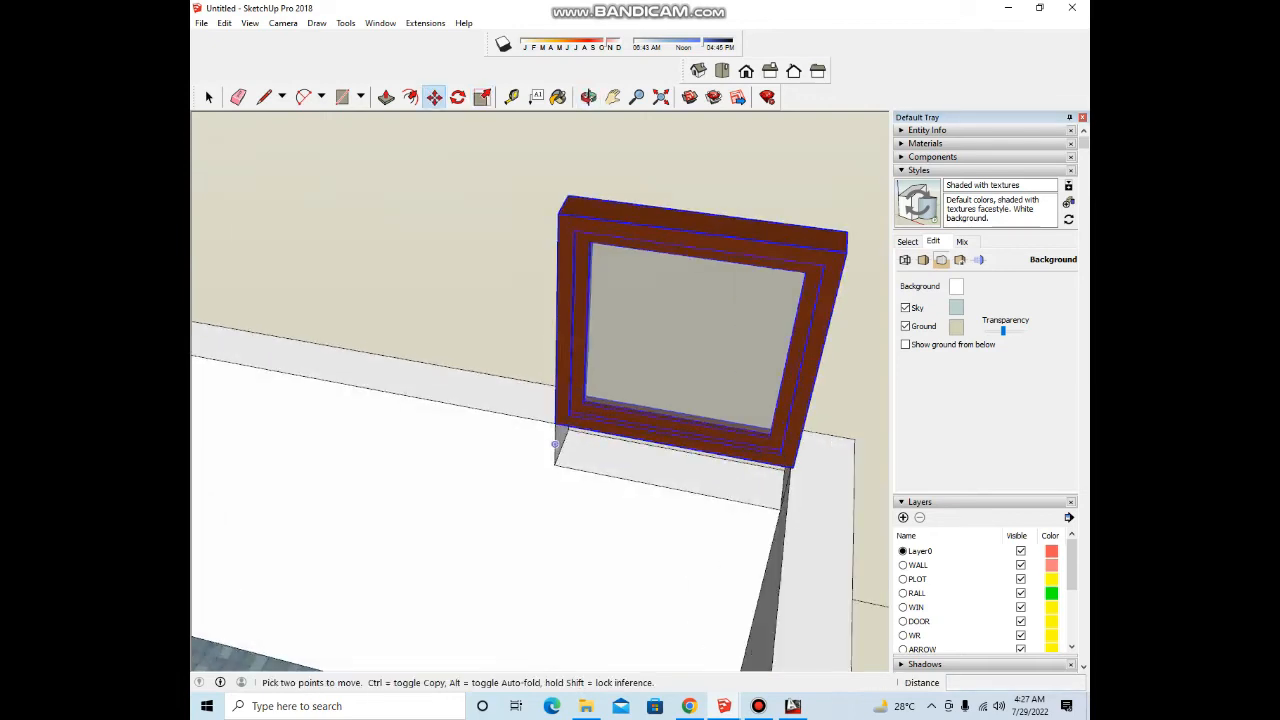
{"action": "left_click", "coordinate": [555, 418]}
{"action": "left_click", "coordinate": [555, 469]}
{"action": "scroll", "coordinate": [648, 456], "scroll_direction": "down", "scroll_amount": 5}
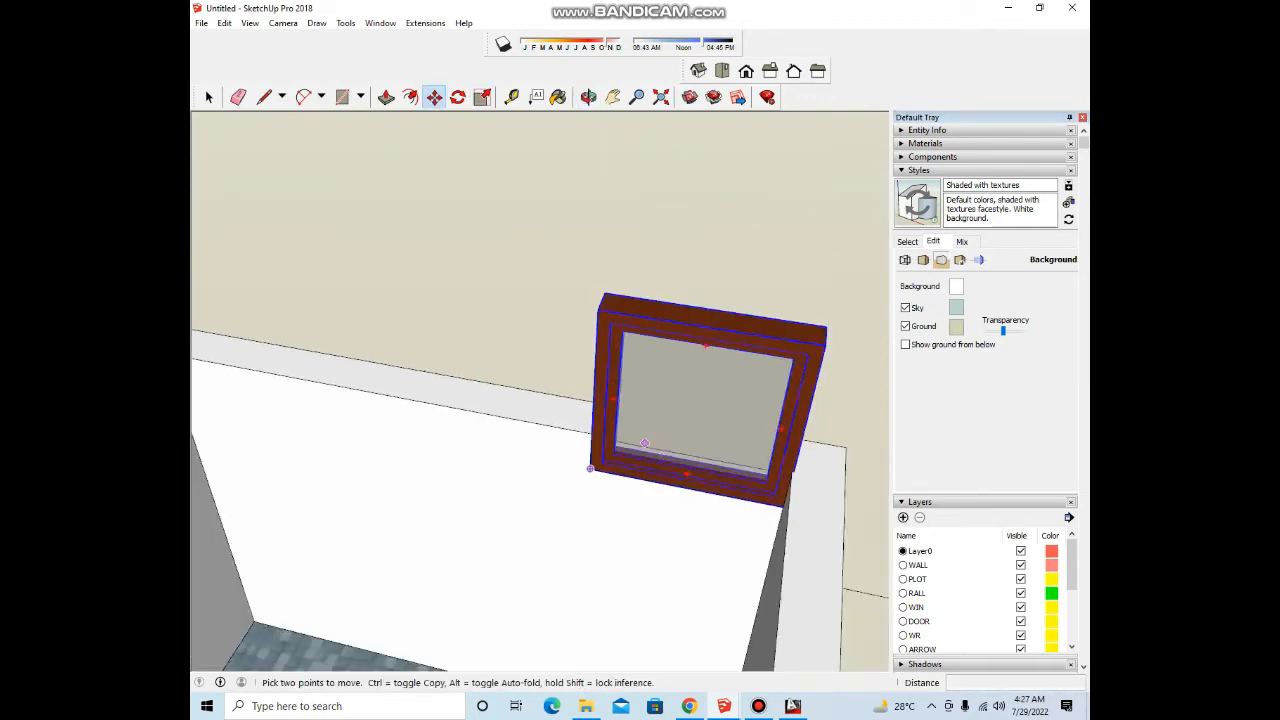
{"action": "key", "text": "space"}
{"action": "scroll", "coordinate": [626, 518], "scroll_direction": "down", "scroll_amount": 6}
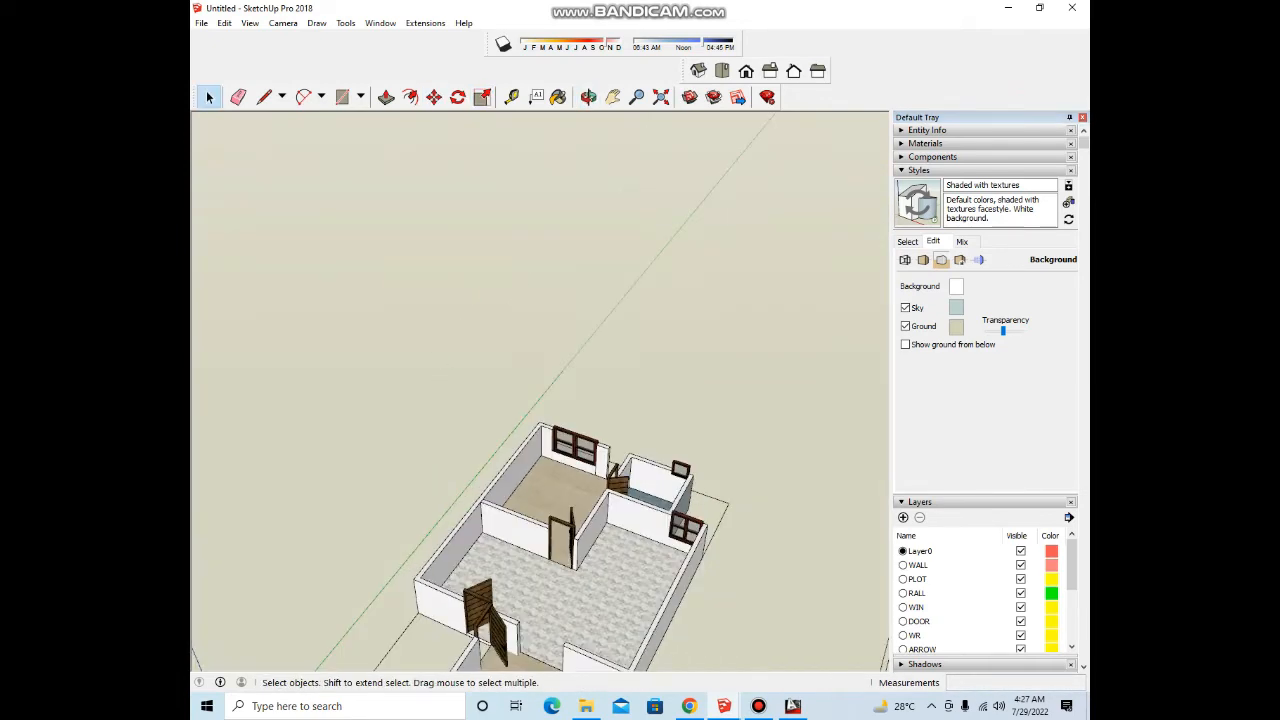
{"action": "scroll", "coordinate": [626, 518], "scroll_direction": "up", "scroll_amount": 3}
{"action": "scroll", "coordinate": [706, 400], "scroll_direction": "down", "scroll_amount": 4}
{"action": "scroll", "coordinate": [690, 490], "scroll_direction": "up", "scroll_amount": 2}
{"action": "middle_click_drag", "start_coordinate": [660, 470], "coordinate": [705, 425]}
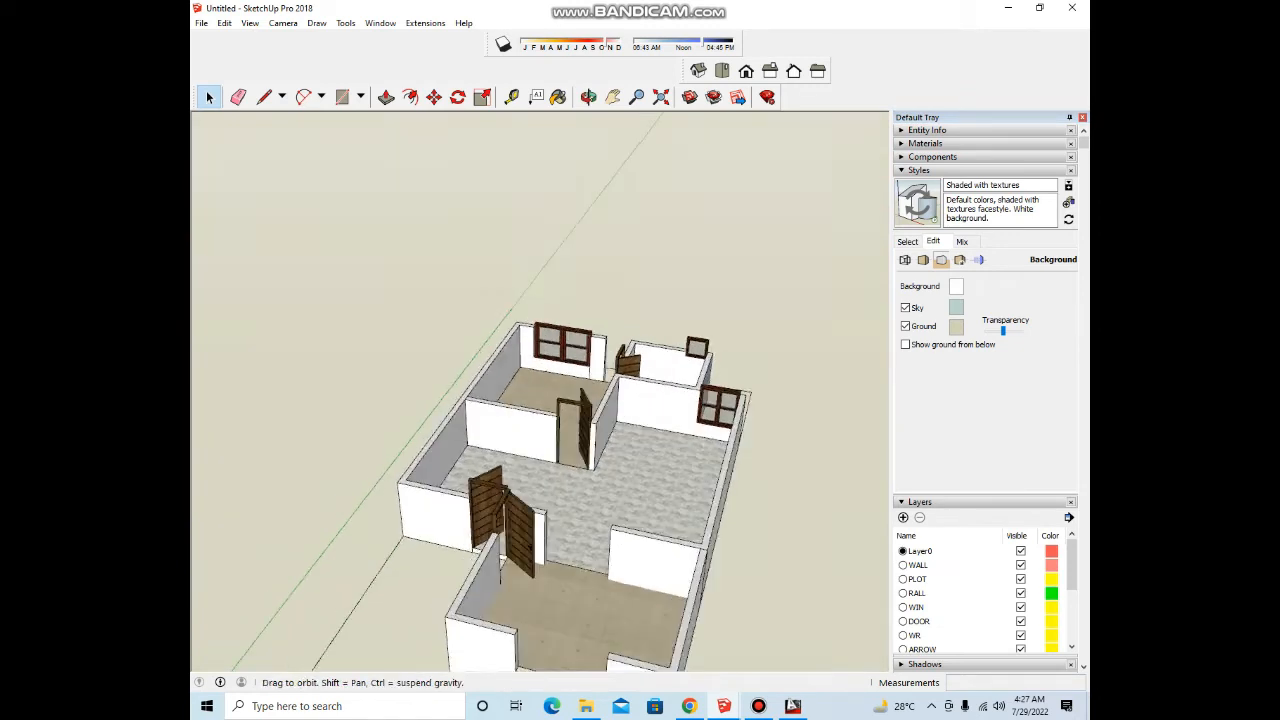
{"action": "scroll", "coordinate": [680, 390], "scroll_direction": "down", "scroll_amount": 2}
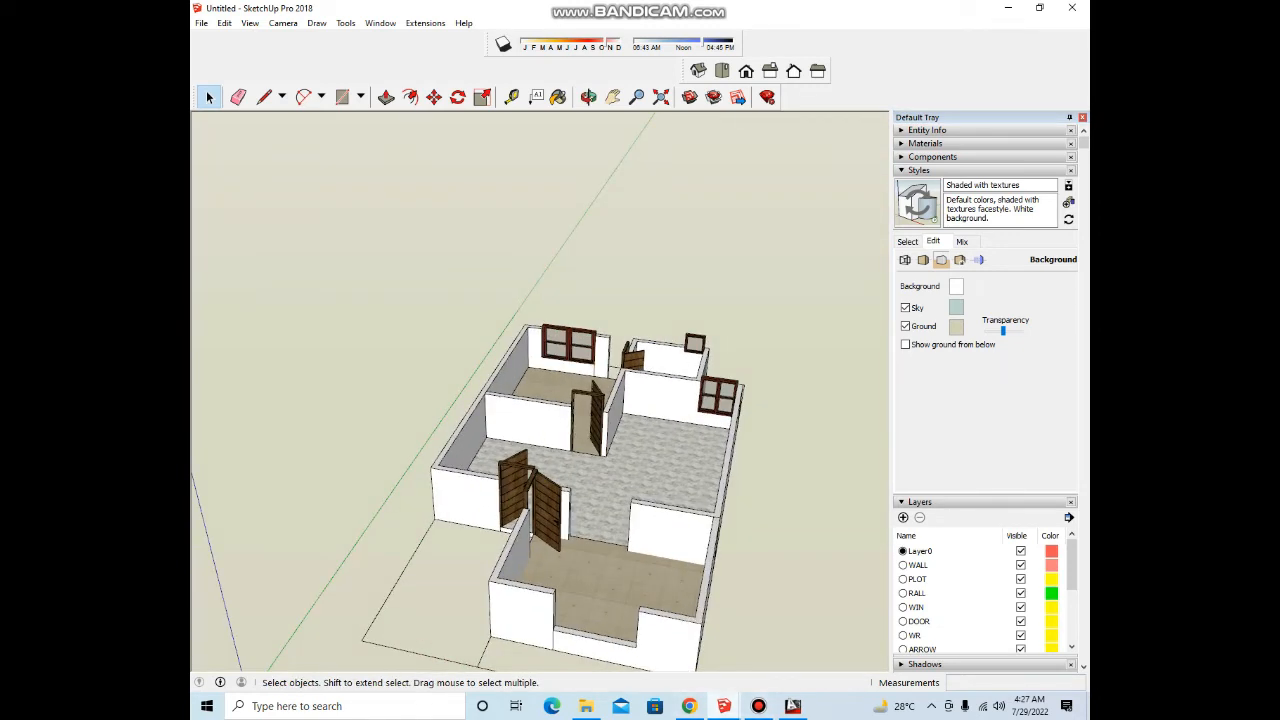
Step: Switch to the window library model, turn the wide two-pane window above the six-pane one into a group, and copy it
{"action": "left_click", "coordinate": [724, 706]}
{"action": "left_click", "coordinate": [655, 645]}
{"action": "scroll", "coordinate": [744, 444], "scroll_direction": "down", "scroll_amount": 6}
{"action": "scroll", "coordinate": [564, 481], "scroll_direction": "up", "scroll_amount": 4}
{"action": "scroll", "coordinate": [680, 400], "scroll_direction": "down", "scroll_amount": 3}
{"action": "middle_click_drag", "start_coordinate": [650, 450], "coordinate": [640, 400]}
{"action": "scroll", "coordinate": [754, 325], "scroll_direction": "up", "scroll_amount": 5}
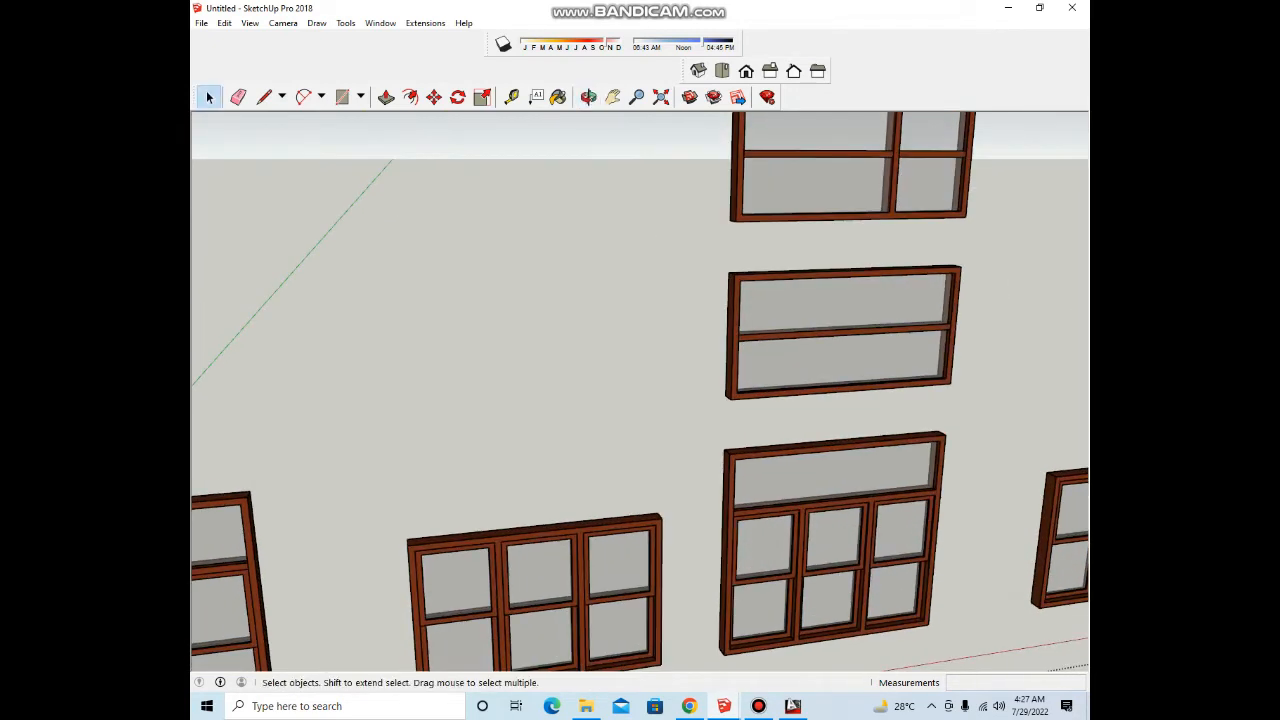
{"action": "scroll", "coordinate": [640, 352], "scroll_direction": "down", "scroll_amount": 3}
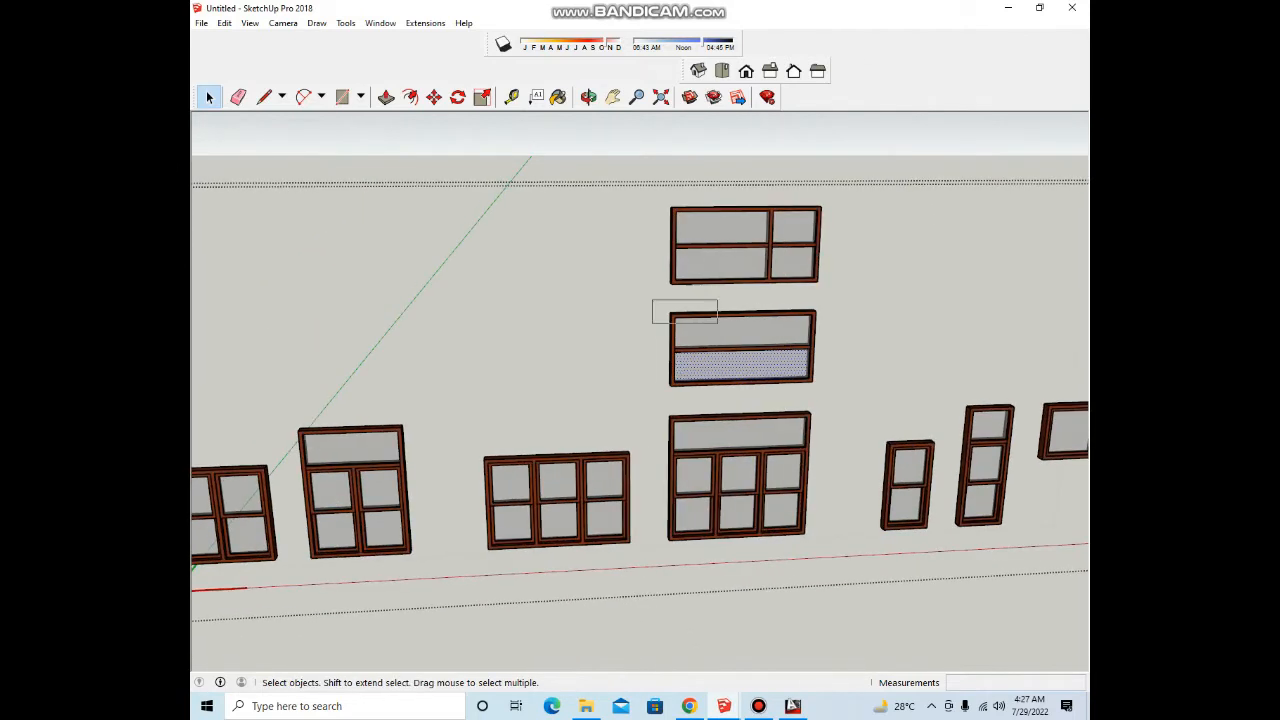
{"action": "scroll", "coordinate": [728, 362], "scroll_direction": "up", "scroll_amount": 3}
{"action": "right_click", "coordinate": [733, 361]}
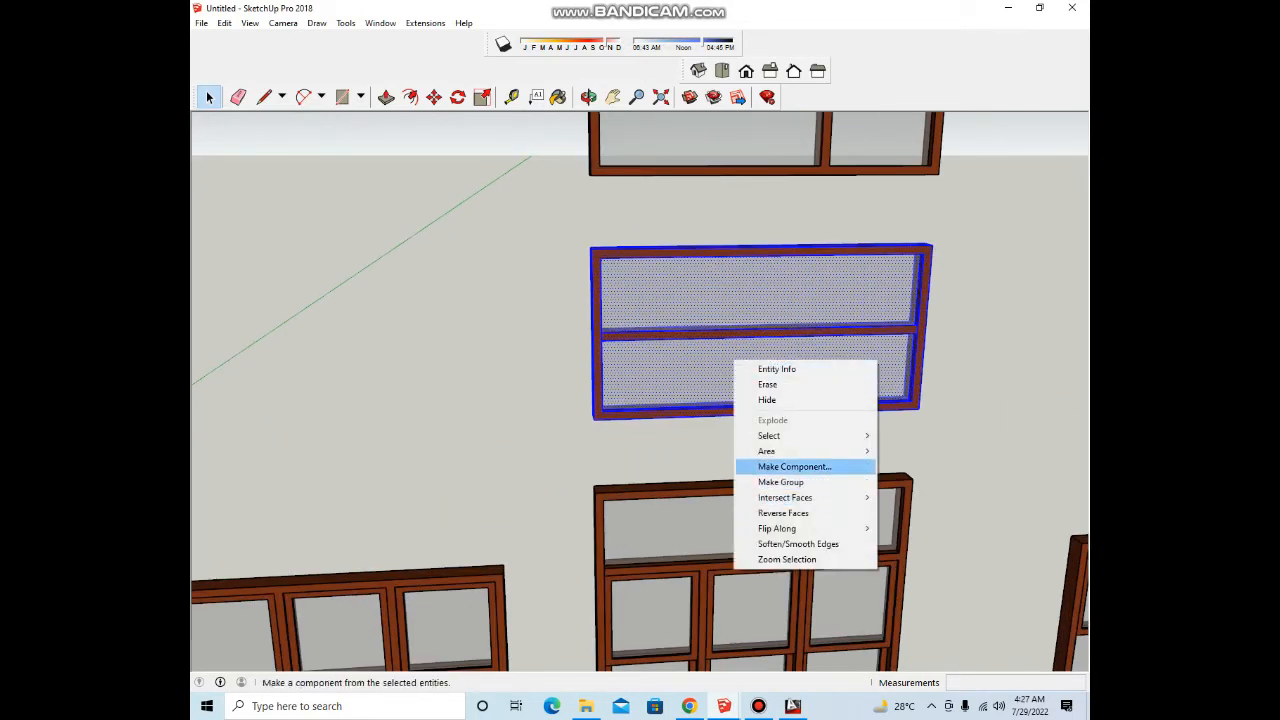
{"action": "left_click", "coordinate": [780, 482]}
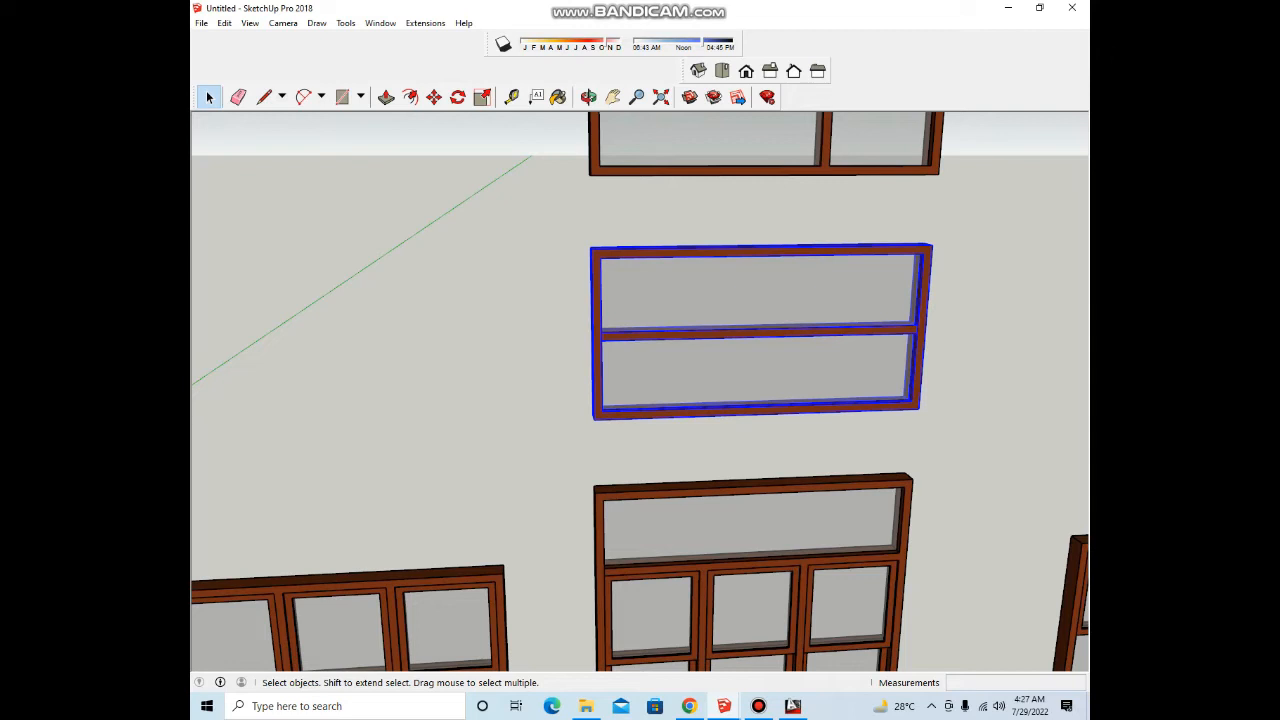
Step: Switch back to the house model, paste the two-pane window at the opening between the front room and hall, and rotate it 90° upright
{"action": "mouse_move", "coordinate": [724, 706]}
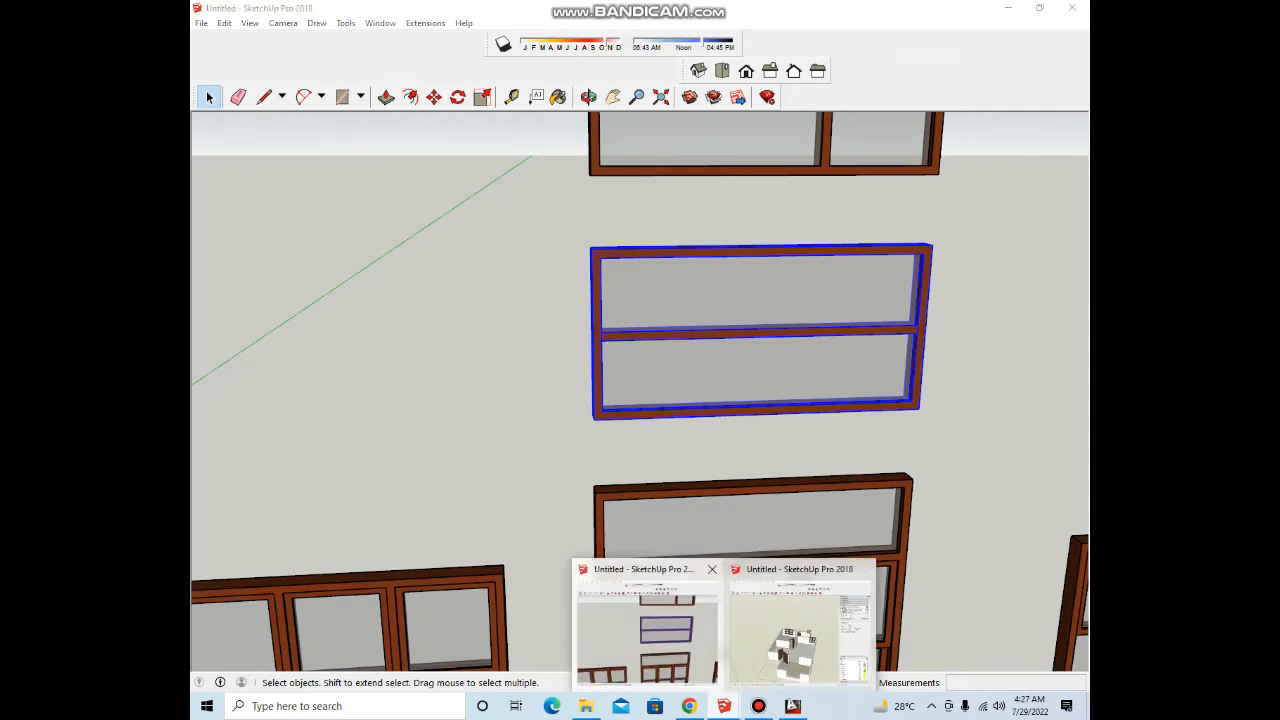
{"action": "left_click", "coordinate": [798, 630]}
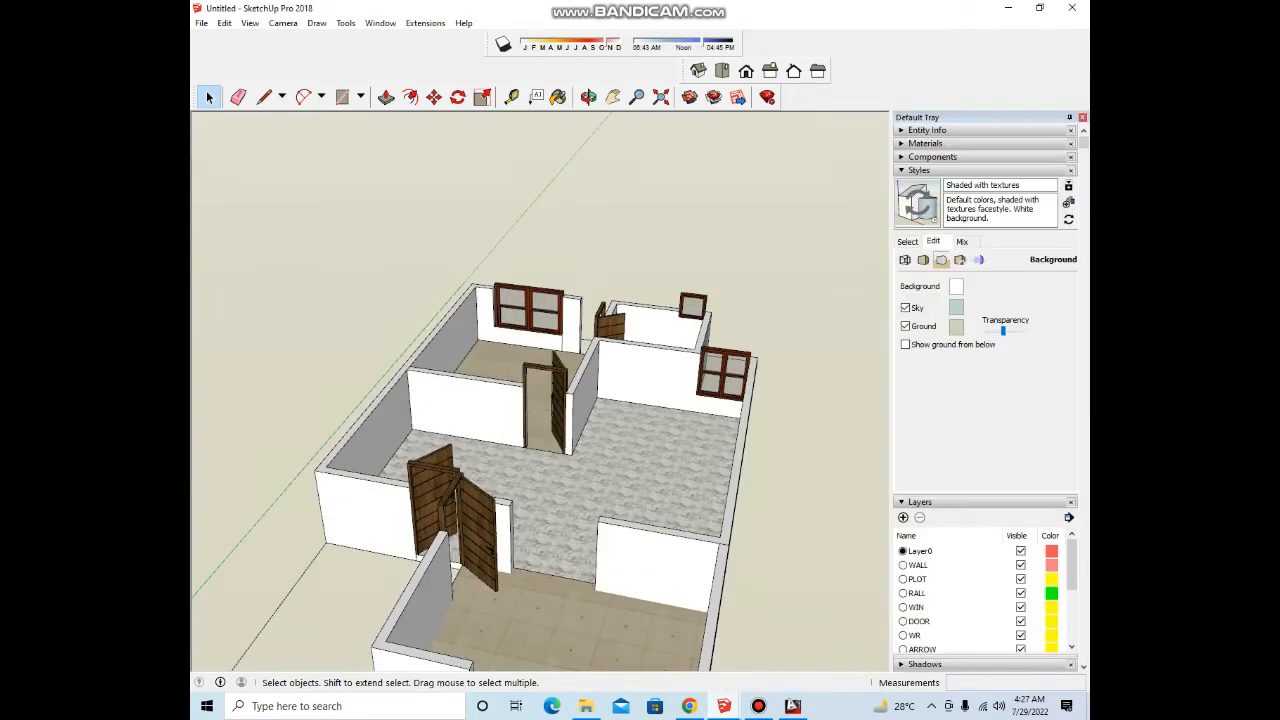
{"action": "key", "text": "ctrl+v"}
{"action": "scroll", "coordinate": [543, 592], "scroll_direction": "up", "scroll_amount": 4}
{"action": "left_click", "coordinate": [549, 587]}
{"action": "scroll", "coordinate": [591, 589], "scroll_direction": "up", "scroll_amount": 2}
{"action": "key", "text": "q"}
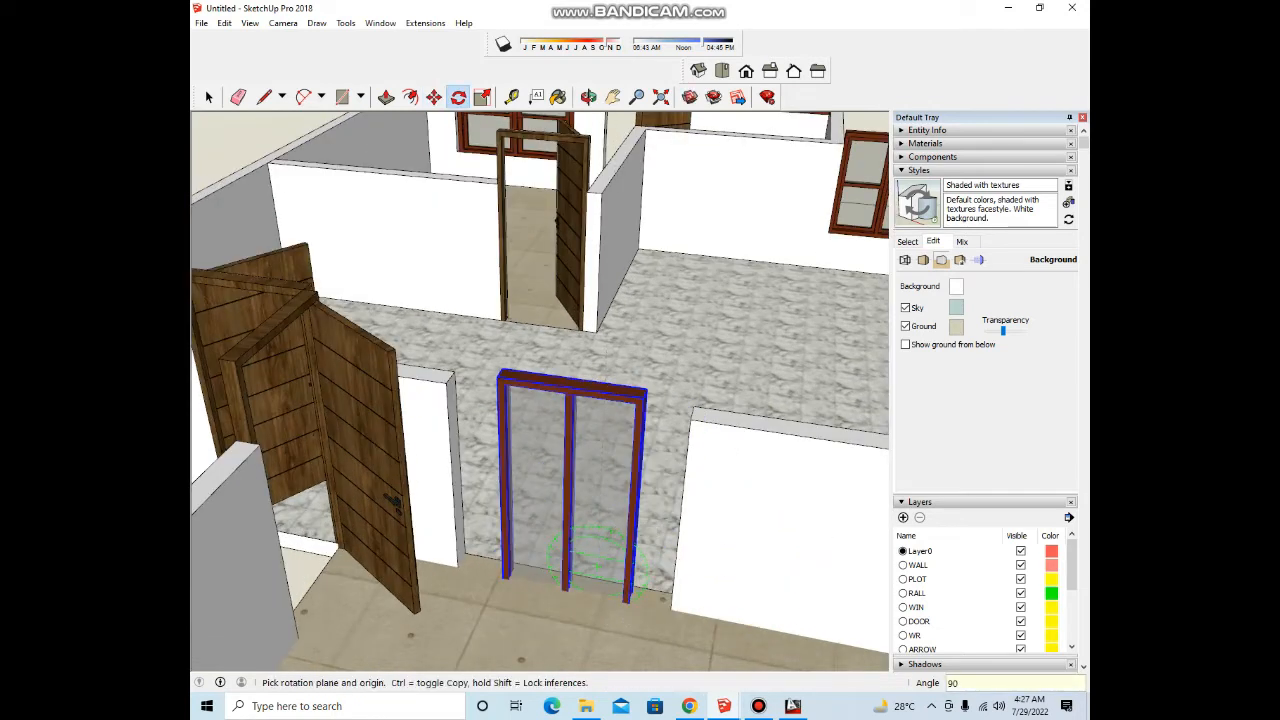
Step: Move the two-pane window by its lower corner against the side of the opening at floor level
{"action": "middle_click_drag", "start_coordinate": [612, 620], "coordinate": [620, 580]}
{"action": "key", "text": "m"}
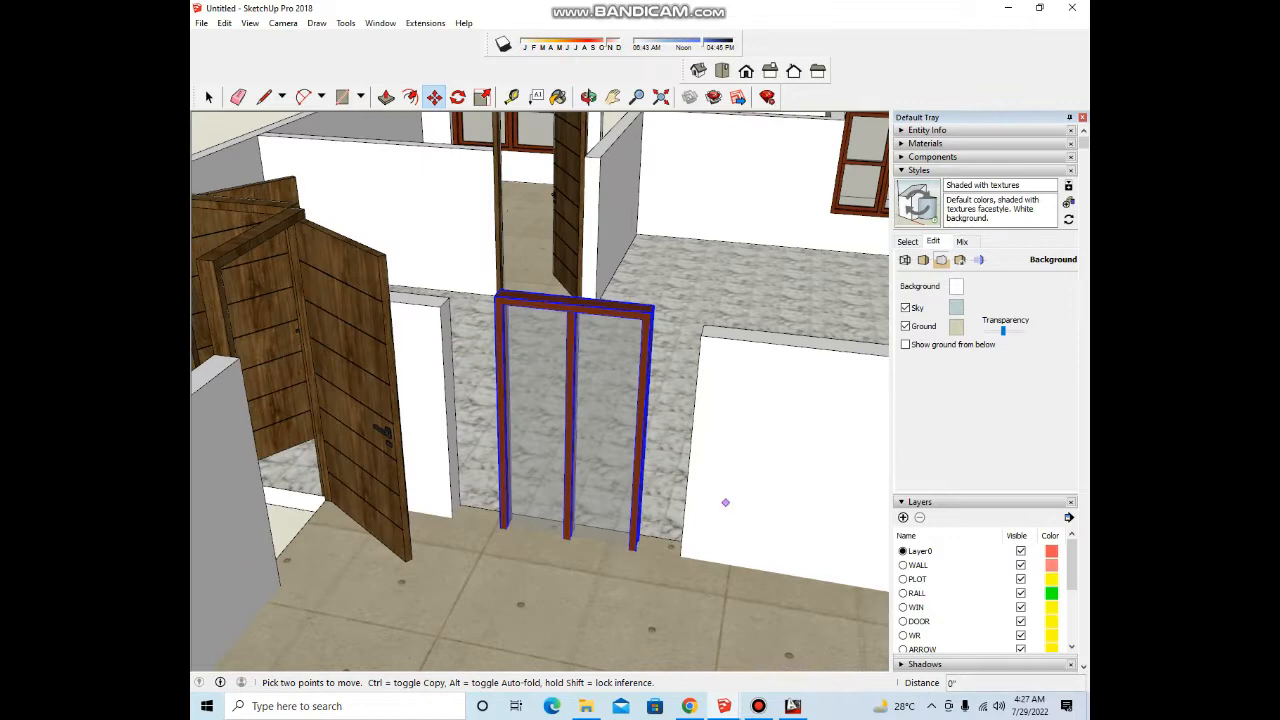
{"action": "left_click", "coordinate": [726, 503]}
{"action": "scroll", "coordinate": [624, 505], "scroll_direction": "up", "scroll_amount": 2}
{"action": "left_click", "coordinate": [624, 506]}
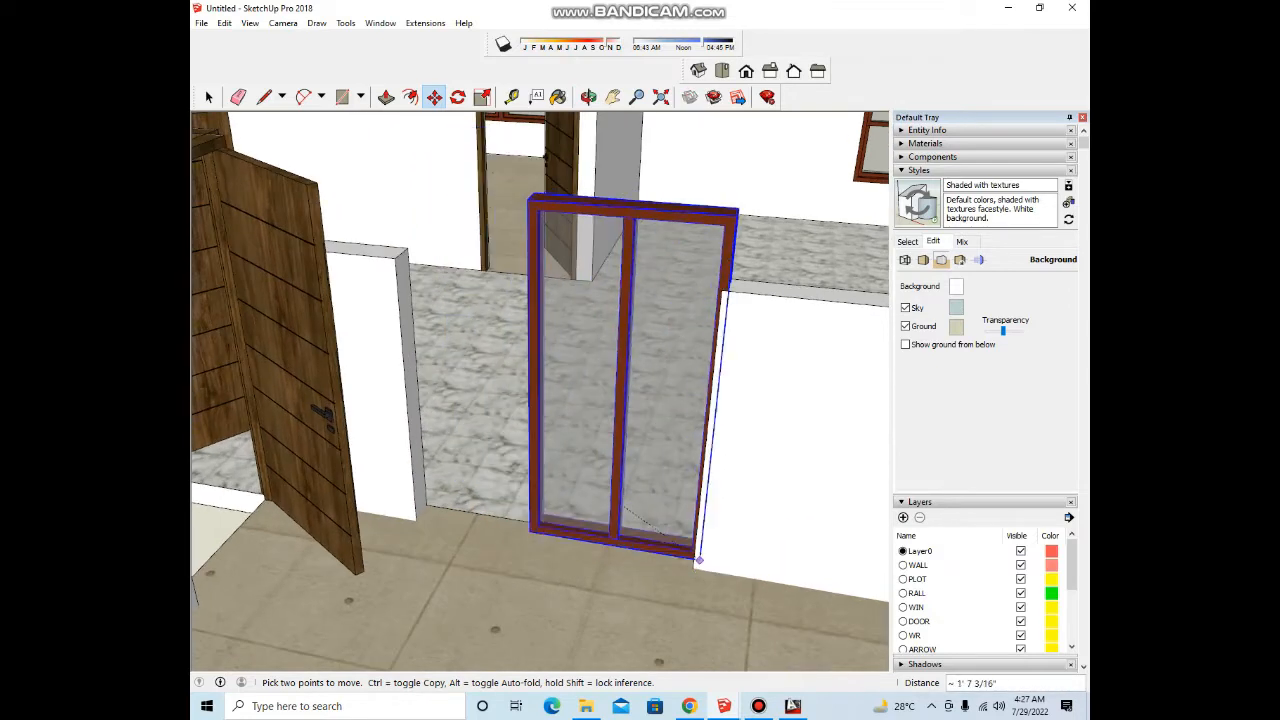
{"action": "scroll", "coordinate": [693, 572], "scroll_direction": "up", "scroll_amount": 2}
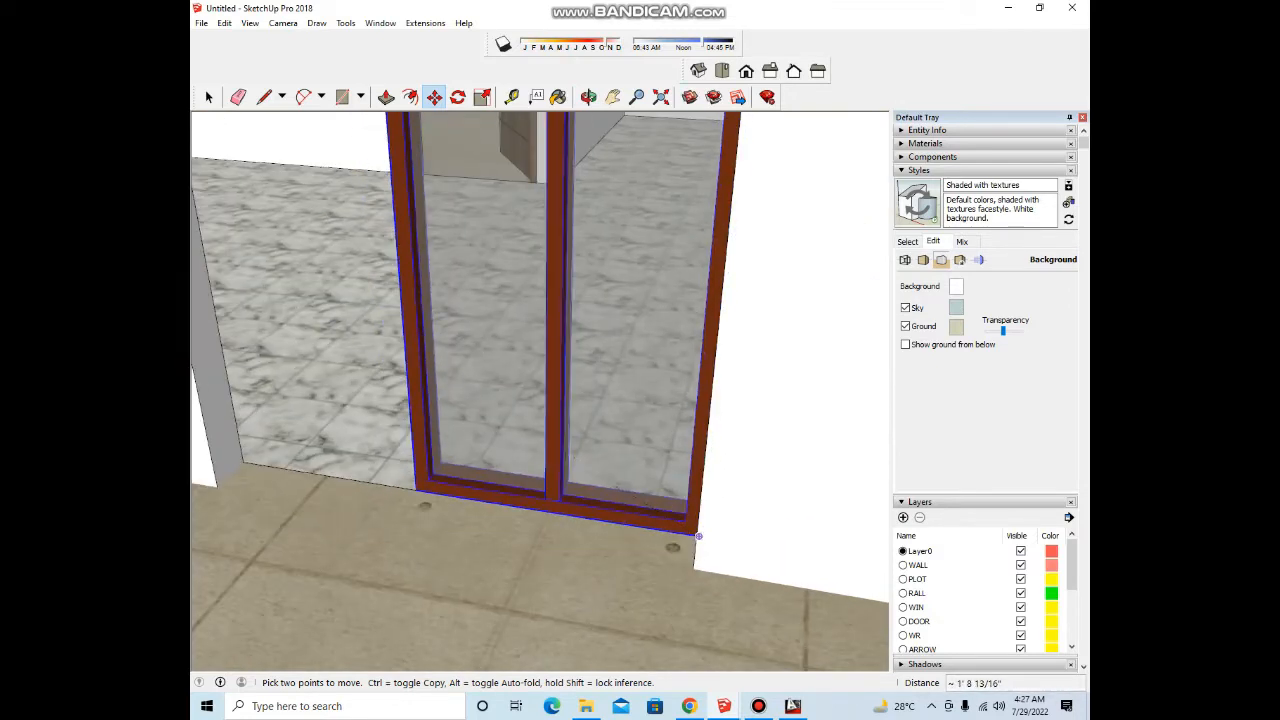
{"action": "scroll", "coordinate": [698, 536], "scroll_direction": "up", "scroll_amount": 2}
{"action": "middle_click_drag", "start_coordinate": [692, 534], "coordinate": [752, 507]}
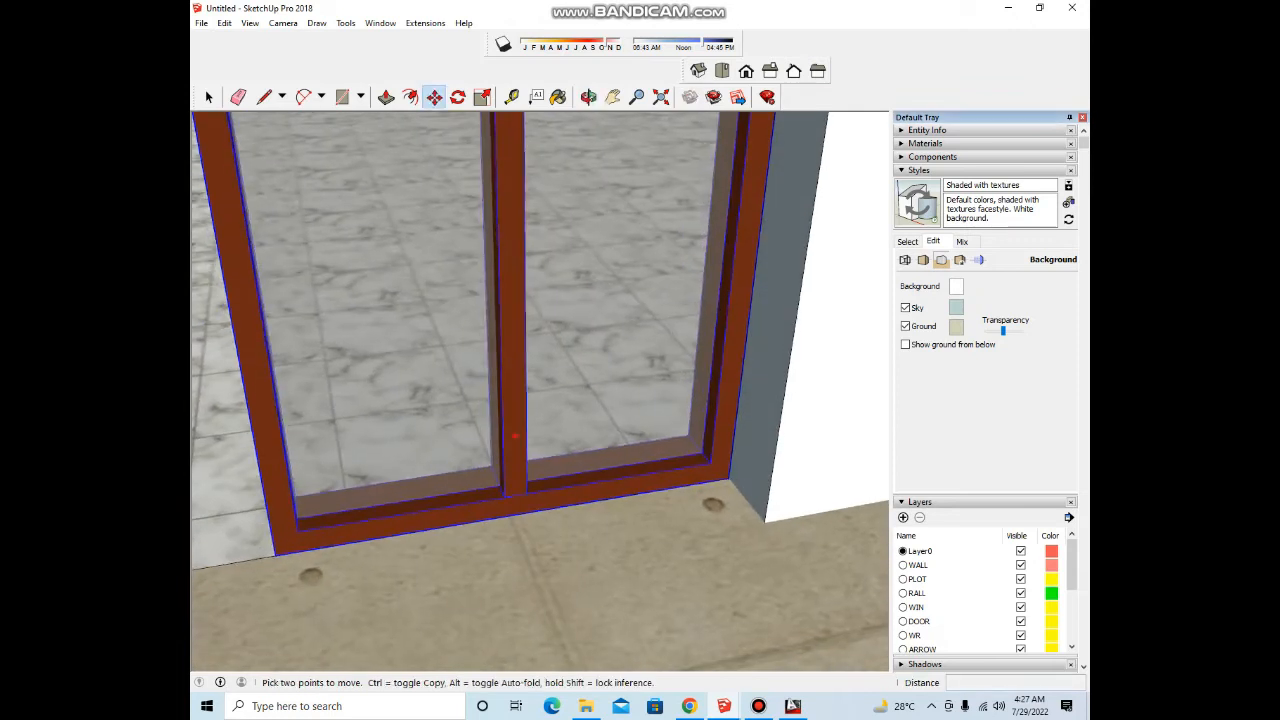
{"action": "scroll", "coordinate": [729, 478], "scroll_direction": "down", "scroll_amount": 2}
Step: Scale the two-pane window to about 1.69 times its width to span the opening, and match its height to the adjacent door
{"action": "scroll", "coordinate": [735, 490], "scroll_direction": "down", "scroll_amount": 4}
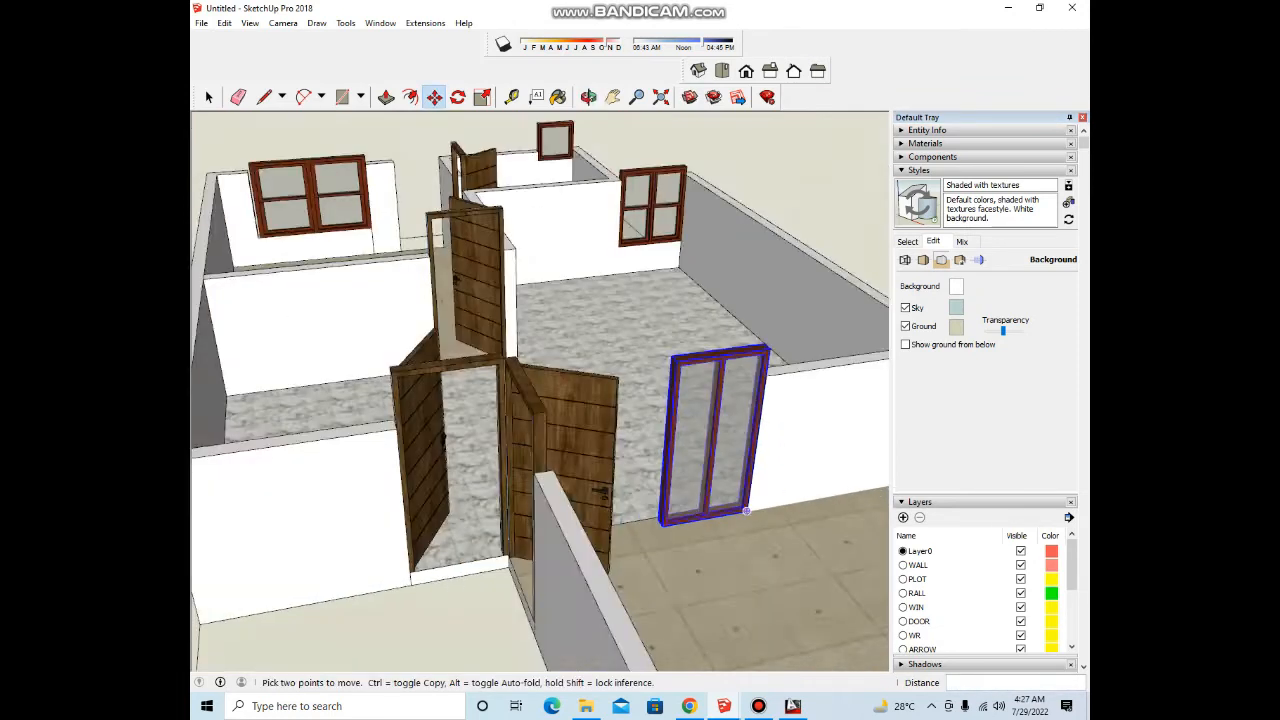
{"action": "middle_click_drag", "start_coordinate": [746, 511], "coordinate": [502, 465]}
{"action": "key", "text": "s"}
{"action": "scroll", "coordinate": [498, 460], "scroll_direction": "up", "scroll_amount": 3}
{"action": "left_click_drag", "start_coordinate": [446, 470], "coordinate": [330, 456]}
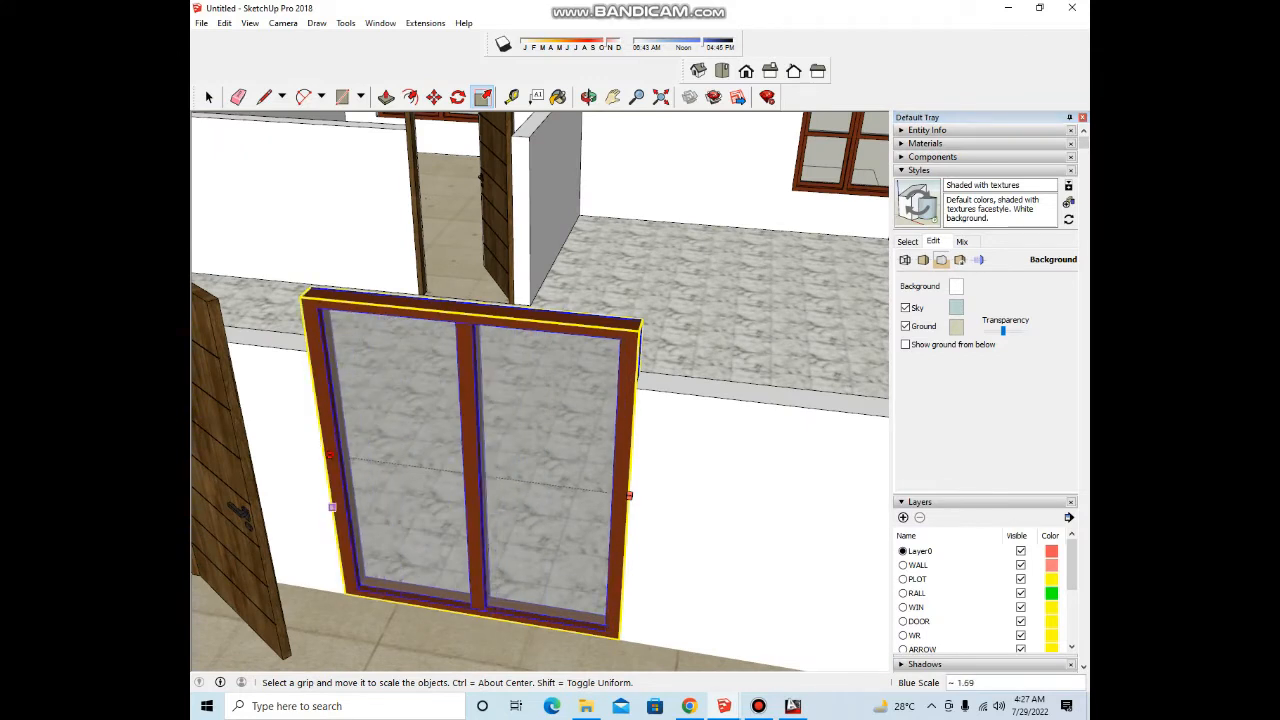
{"action": "left_click", "coordinate": [467, 309]}
{"action": "scroll", "coordinate": [602, 288], "scroll_direction": "down", "scroll_amount": 5}
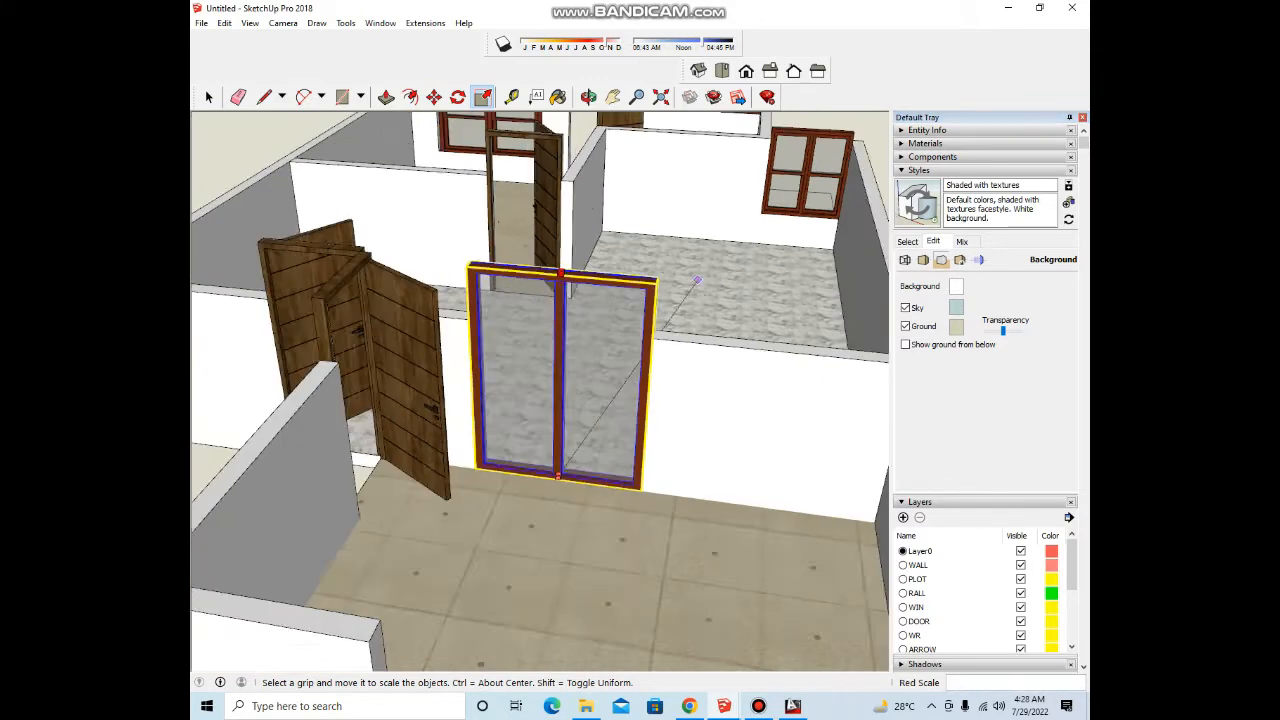
{"action": "left_click", "coordinate": [409, 287]}
{"action": "key", "text": "space"}
Step: Copy the double window from the back bedroom to the front room's outer wall opening, placing it by its lower corner on the sill
{"action": "middle_click_drag", "start_coordinate": [409, 287], "coordinate": [325, 325]}
{"action": "scroll", "coordinate": [600, 390], "scroll_direction": "down", "scroll_amount": 3}
{"action": "scroll", "coordinate": [500, 390], "scroll_direction": "up", "scroll_amount": 2}
{"action": "middle_click_drag", "start_coordinate": [620, 380], "coordinate": [622, 415]}
{"action": "scroll", "coordinate": [627, 420], "scroll_direction": "down", "scroll_amount": 3}
{"action": "scroll", "coordinate": [650, 260], "scroll_direction": "up", "scroll_amount": 3}
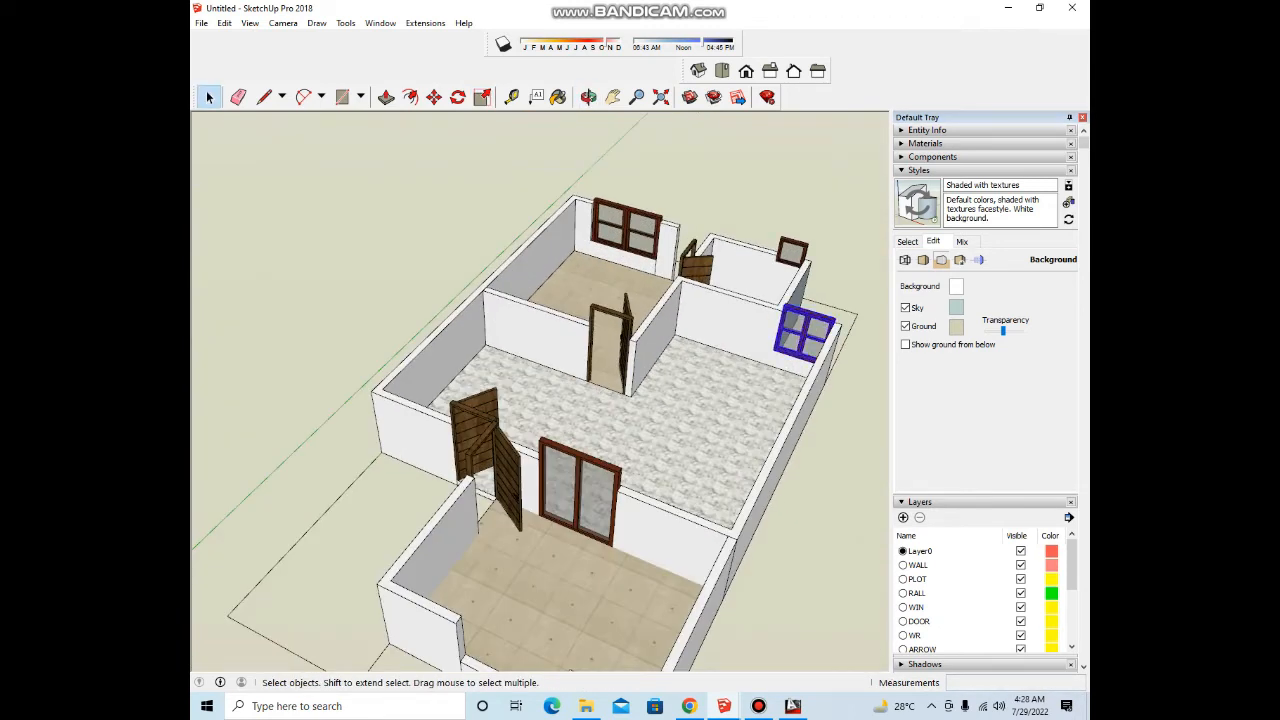
{"action": "scroll", "coordinate": [647, 290], "scroll_direction": "up", "scroll_amount": 10}
{"action": "key", "text": "m"}
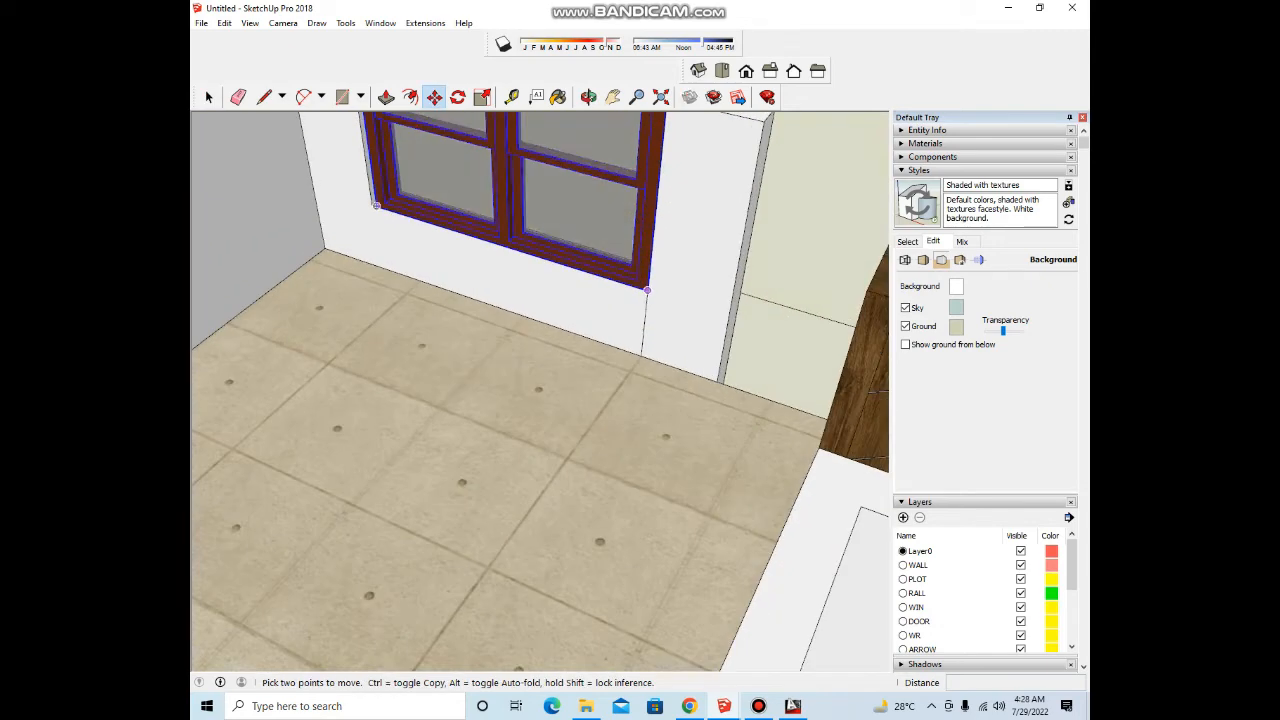
{"action": "left_click", "coordinate": [647, 290]}
{"action": "key", "text": "ctrl"}
{"action": "scroll", "coordinate": [647, 290], "scroll_direction": "down", "scroll_amount": 8}
{"action": "scroll", "coordinate": [635, 447], "scroll_direction": "up", "scroll_amount": 6}
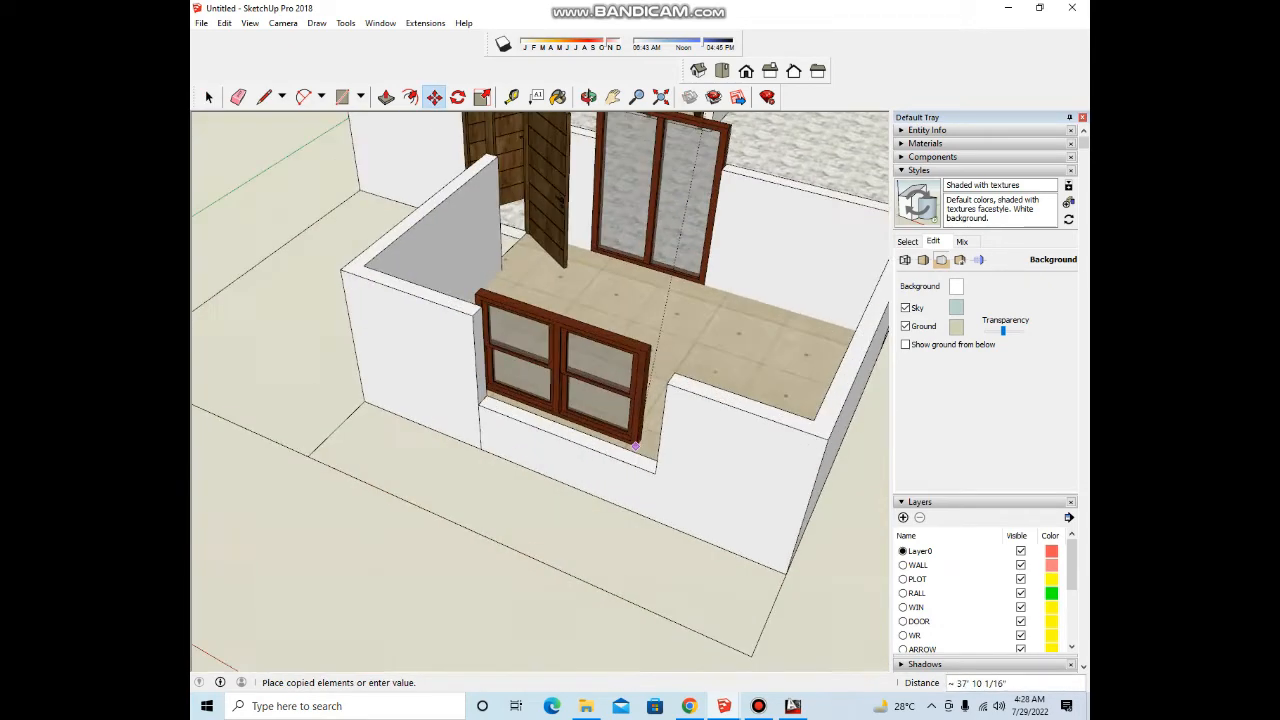
{"action": "scroll", "coordinate": [655, 472], "scroll_direction": "down", "scroll_amount": 6}
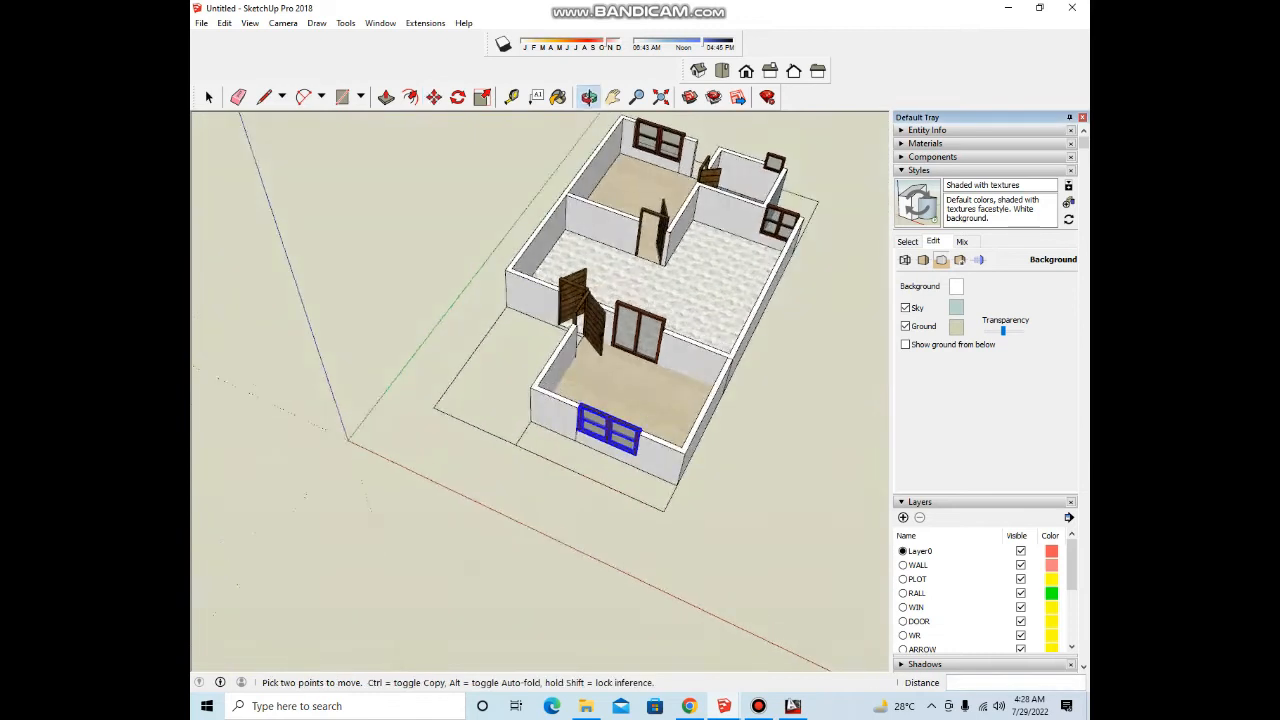
Step: Examine the house from several angles, checking the doors and windows in each room and the openings still unfitted
{"action": "key", "text": "space"}
{"action": "scroll", "coordinate": [660, 400], "scroll_direction": "up", "scroll_amount": 4}
{"action": "middle_click_drag", "start_coordinate": [560, 430], "coordinate": [560, 402]}
{"action": "middle_click_drag", "start_coordinate": [450, 378], "coordinate": [478, 420]}
{"action": "scroll", "coordinate": [472, 380], "scroll_direction": "up", "scroll_amount": 4}
{"action": "scroll", "coordinate": [552, 370], "scroll_direction": "up", "scroll_amount": 3}
{"action": "scroll", "coordinate": [560, 380], "scroll_direction": "down", "scroll_amount": 5}
{"action": "scroll", "coordinate": [560, 382], "scroll_direction": "up", "scroll_amount": 5}
{"action": "middle_click_drag", "start_coordinate": [560, 382], "coordinate": [528, 386]}
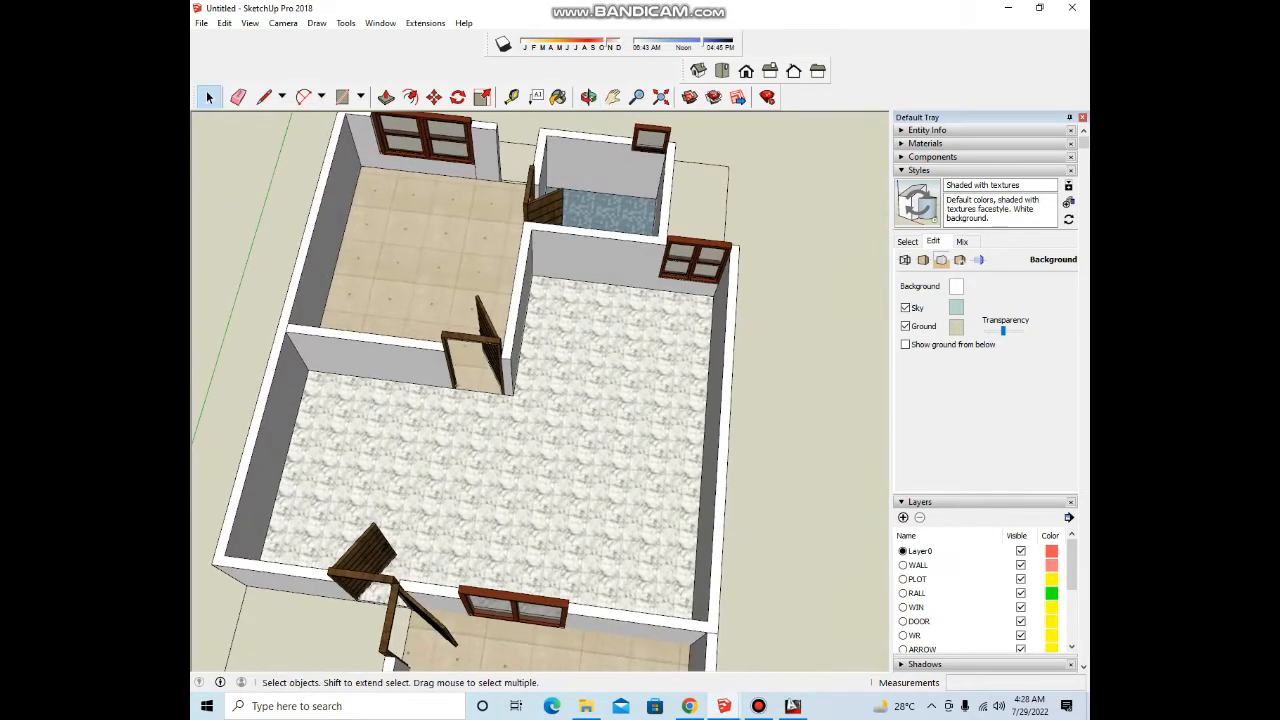
{"action": "scroll", "coordinate": [560, 415], "scroll_direction": "down", "scroll_amount": 4}
{"action": "scroll", "coordinate": [510, 360], "scroll_direction": "up", "scroll_amount": 2}
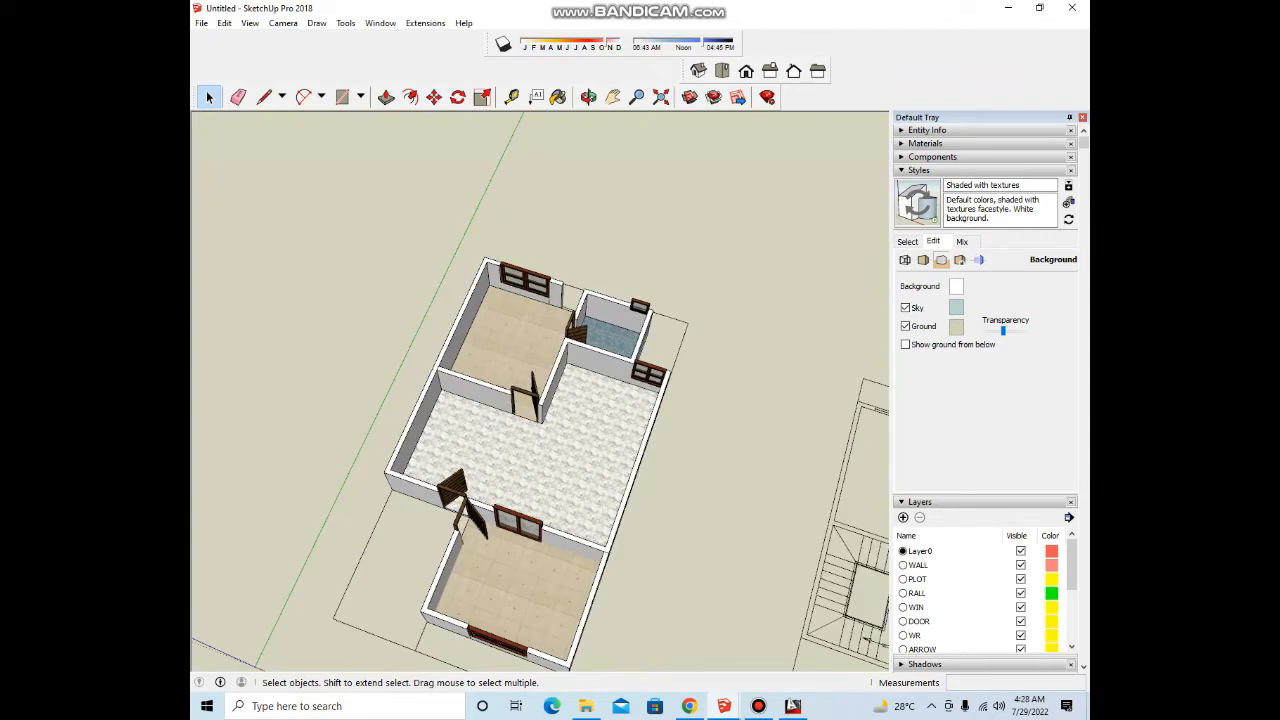
{"action": "scroll", "coordinate": [519, 420], "scroll_direction": "up", "scroll_amount": 2}
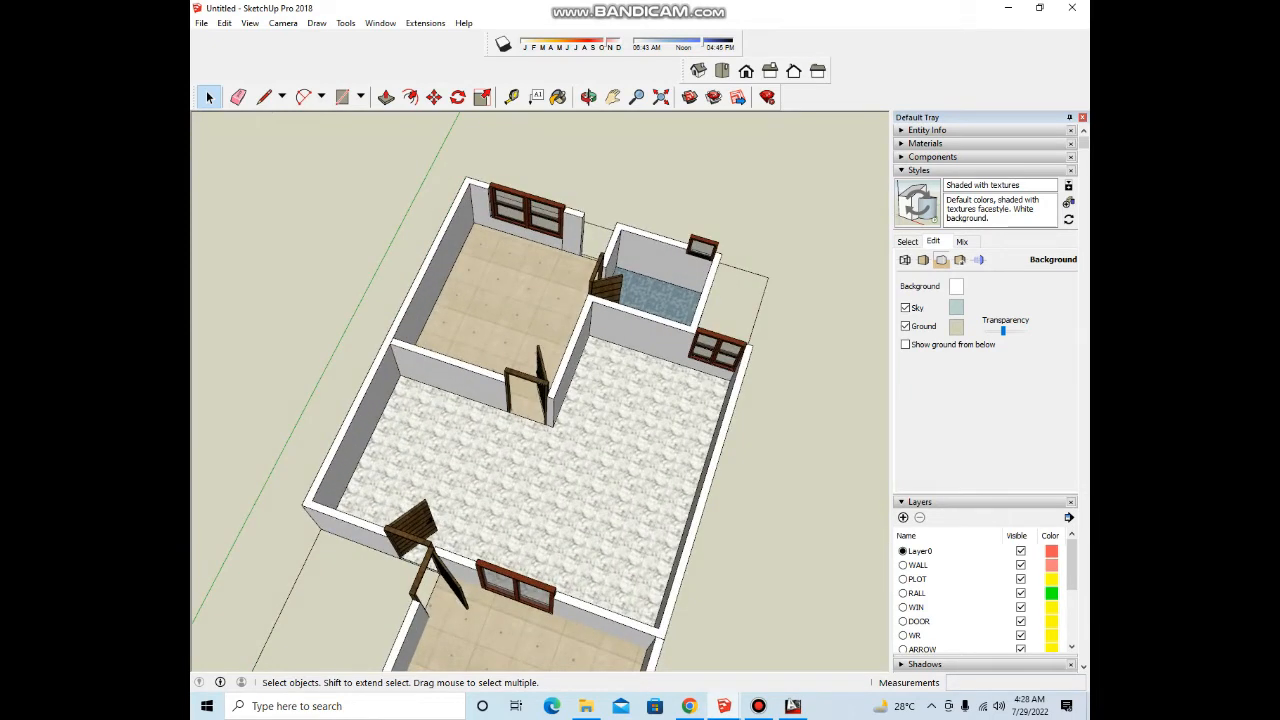
{"action": "middle_click_drag", "start_coordinate": [519, 420], "coordinate": [562, 388]}
{"action": "scroll", "coordinate": [565, 365], "scroll_direction": "down", "scroll_amount": 4}
{"action": "scroll", "coordinate": [545, 320], "scroll_direction": "up", "scroll_amount": 3}
{"action": "middle_click_drag", "start_coordinate": [545, 320], "coordinate": [582, 296]}
{"action": "scroll", "coordinate": [503, 540], "scroll_direction": "up", "scroll_amount": 3}
Step: Examine the entrance door close up and compare it with the other doors around the hall
{"action": "left_click", "coordinate": [502, 560]}
{"action": "scroll", "coordinate": [545, 480], "scroll_direction": "down", "scroll_amount": 4}
{"action": "middle_click_drag", "start_coordinate": [545, 480], "coordinate": [506, 583]}
{"action": "scroll", "coordinate": [523, 515], "scroll_direction": "up", "scroll_amount": 3}
{"action": "scroll", "coordinate": [540, 495], "scroll_direction": "up", "scroll_amount": 5}
{"action": "scroll", "coordinate": [505, 585], "scroll_direction": "up", "scroll_amount": 4}
{"action": "scroll", "coordinate": [506, 583], "scroll_direction": "down", "scroll_amount": 5}
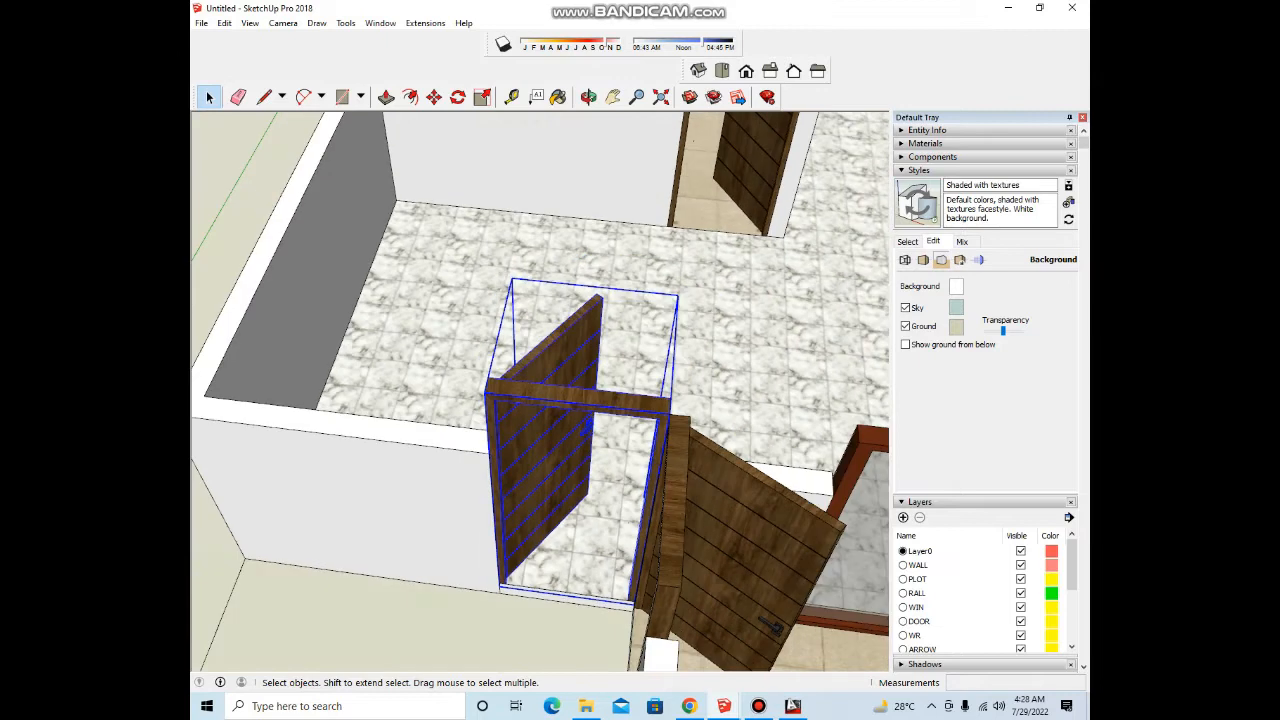
{"action": "scroll", "coordinate": [545, 540], "scroll_direction": "down", "scroll_amount": 3}
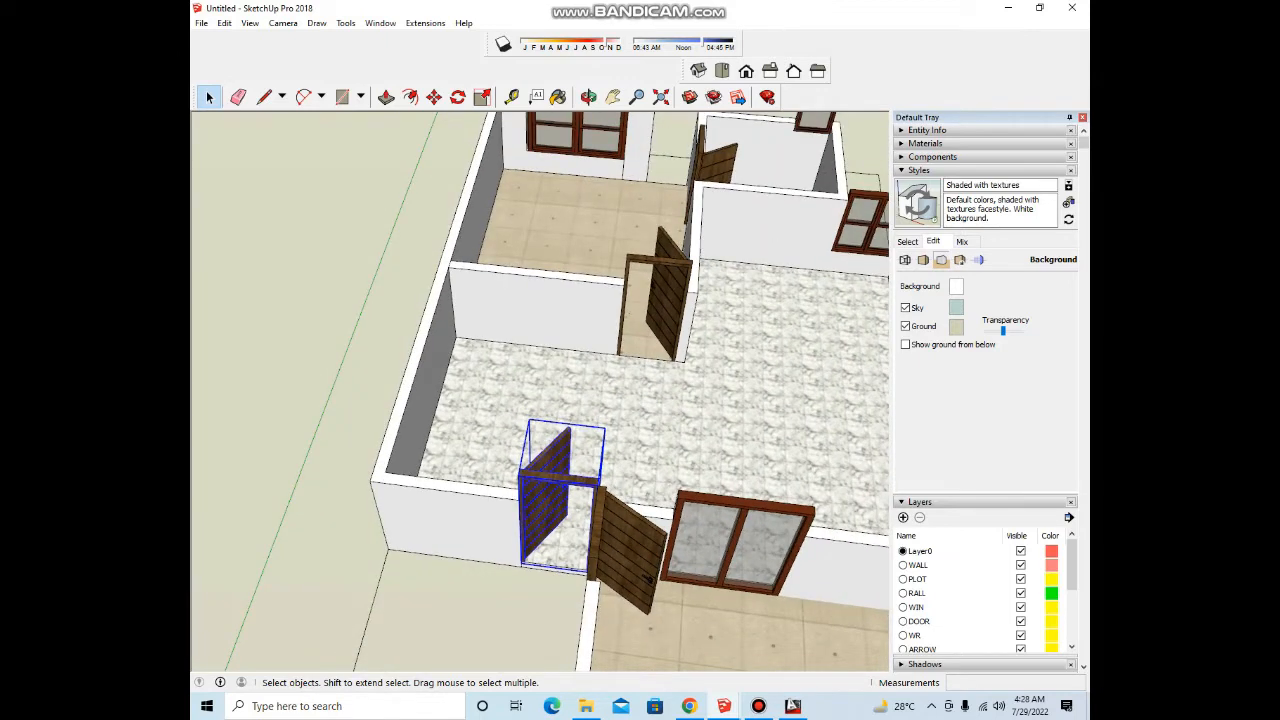
{"action": "scroll", "coordinate": [510, 430], "scroll_direction": "down", "scroll_amount": 3}
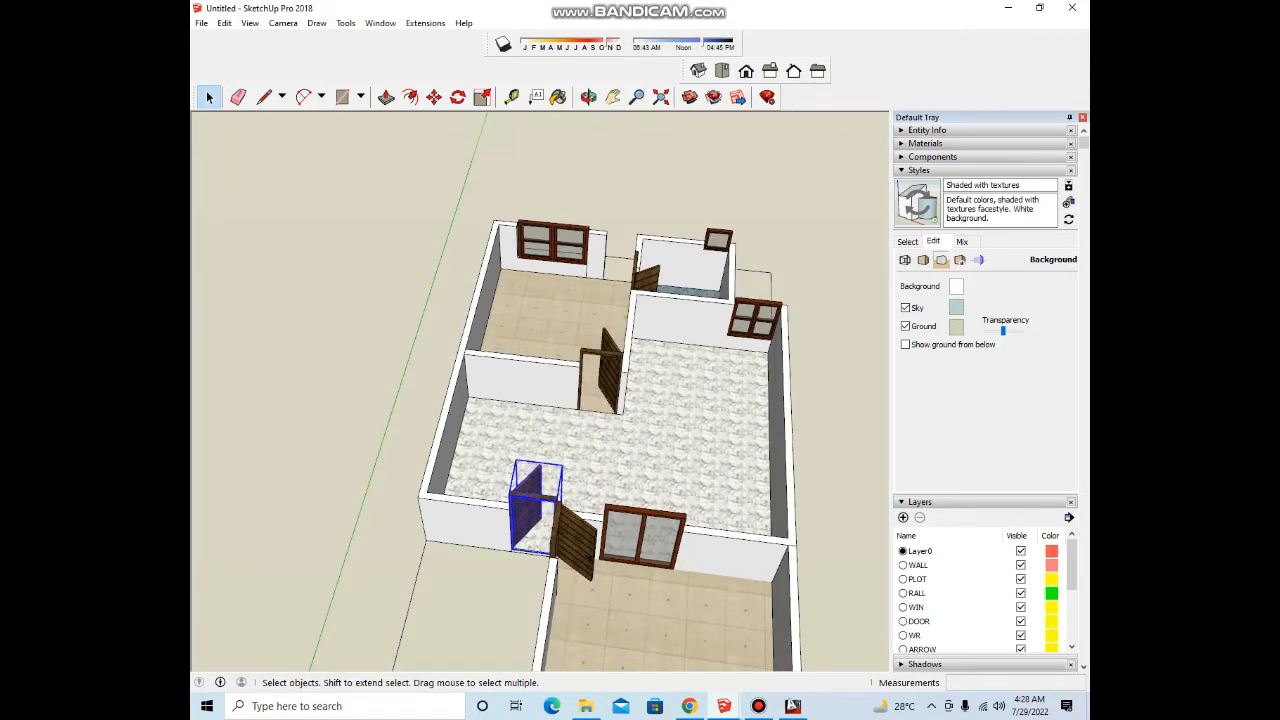
{"action": "scroll", "coordinate": [533, 495], "scroll_direction": "up", "scroll_amount": 3}
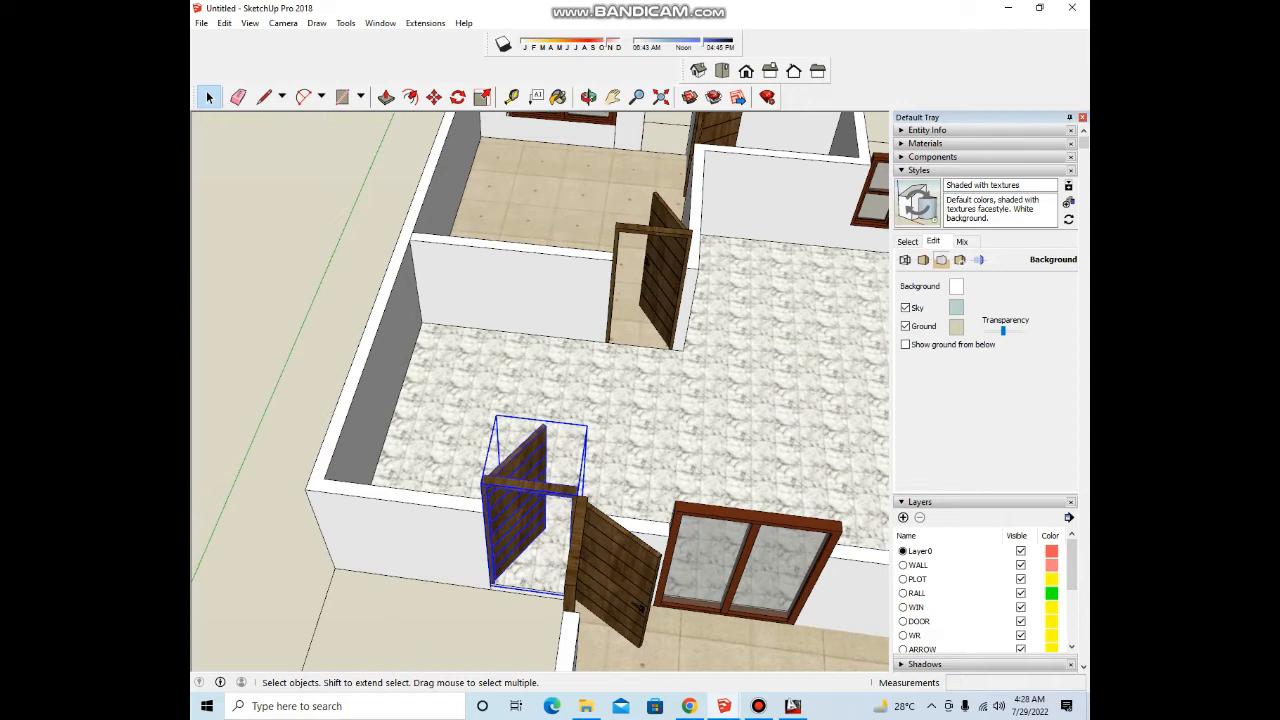
{"action": "scroll", "coordinate": [526, 537], "scroll_direction": "down", "scroll_amount": 4}
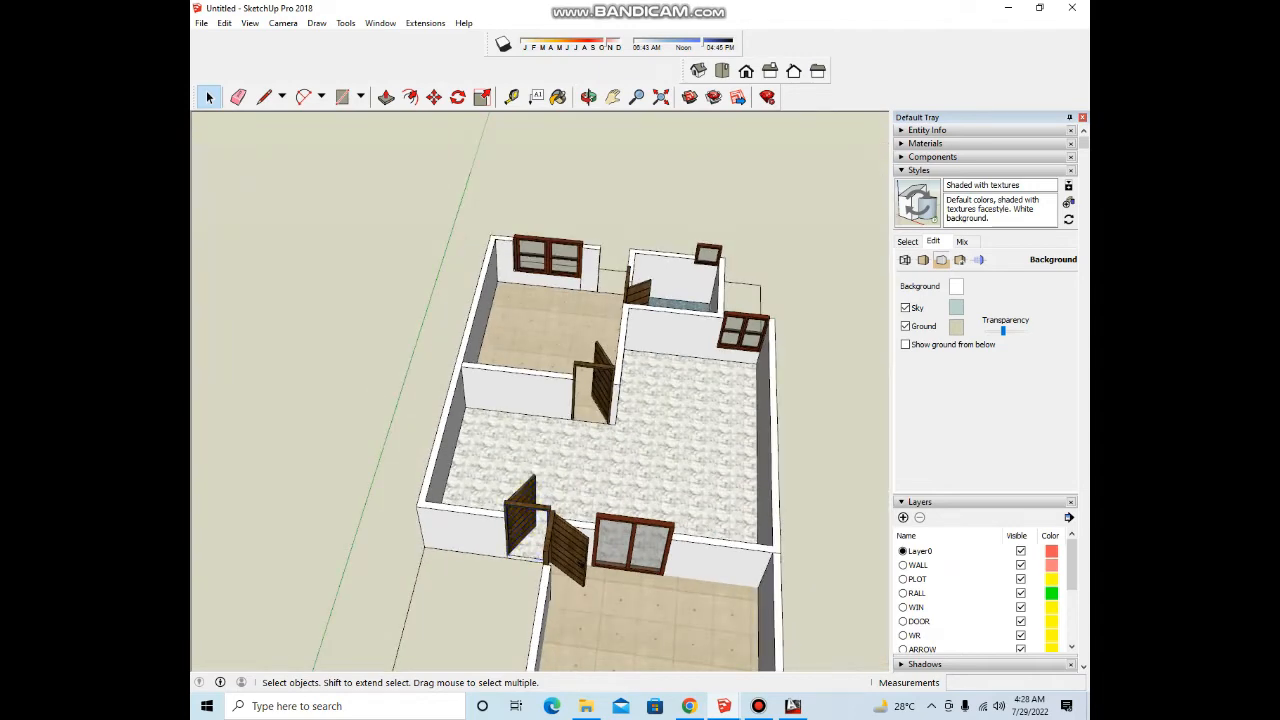
{"action": "scroll", "coordinate": [508, 508], "scroll_direction": "up", "scroll_amount": 4}
Step: Try a copy of the entrance door in the back bedroom near the rear wall opening, and discard it
{"action": "left_click", "coordinate": [530, 535]}
{"action": "middle_click_drag", "start_coordinate": [530, 535], "coordinate": [600, 495]}
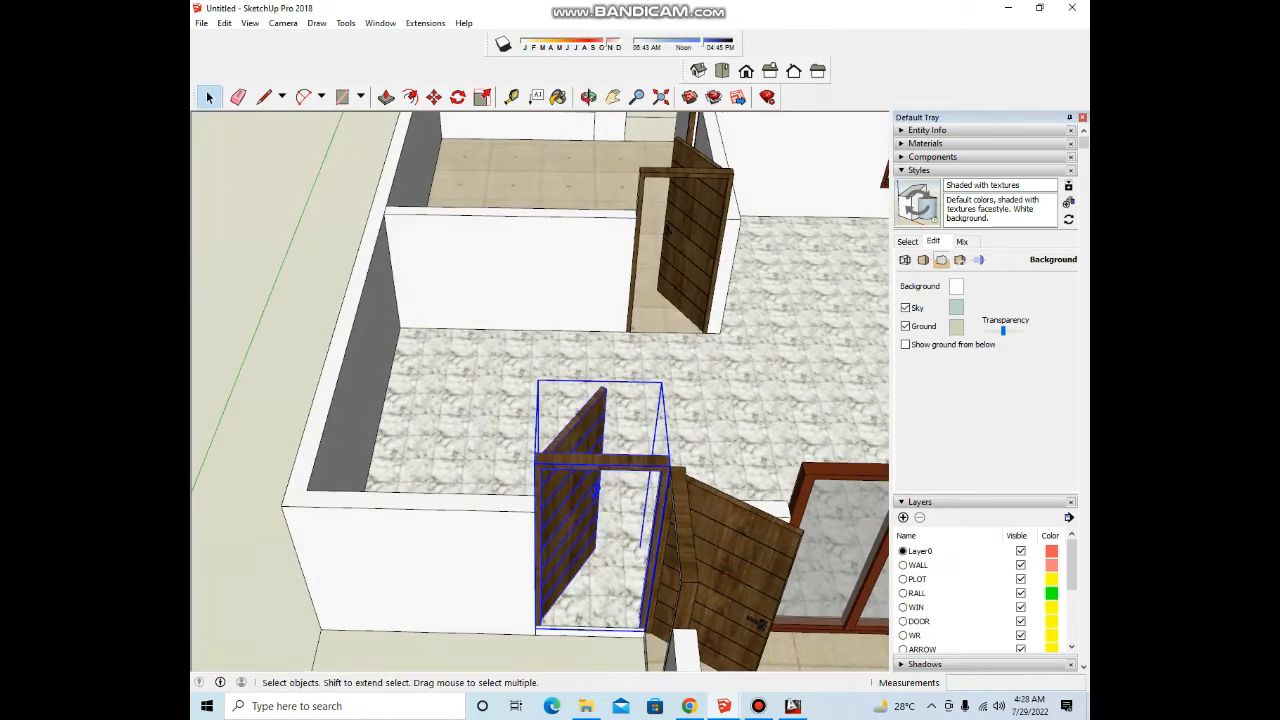
{"action": "scroll", "coordinate": [597, 488], "scroll_direction": "down", "scroll_amount": 4}
{"action": "scroll", "coordinate": [555, 508], "scroll_direction": "up", "scroll_amount": 4}
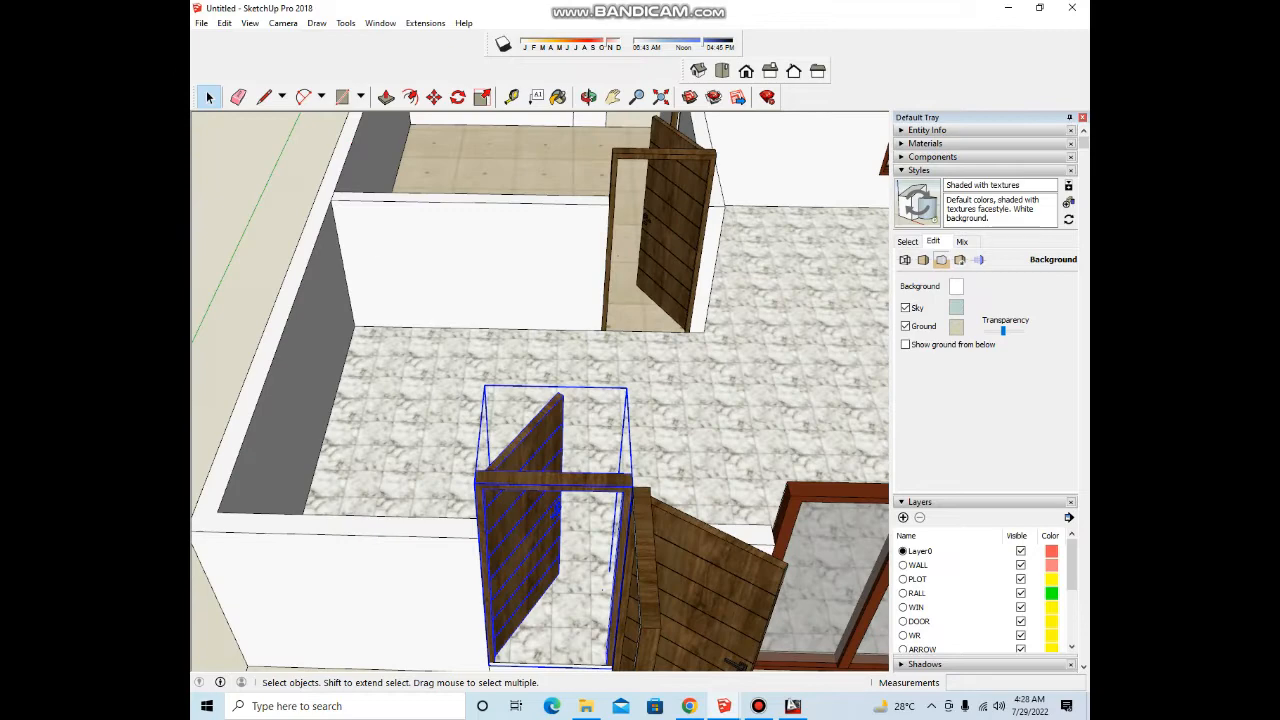
{"action": "scroll", "coordinate": [556, 508], "scroll_direction": "down", "scroll_amount": 4}
{"action": "scroll", "coordinate": [600, 410], "scroll_direction": "up", "scroll_amount": 5}
{"action": "key", "text": "m"}
{"action": "scroll", "coordinate": [602, 411], "scroll_direction": "up", "scroll_amount": 4}
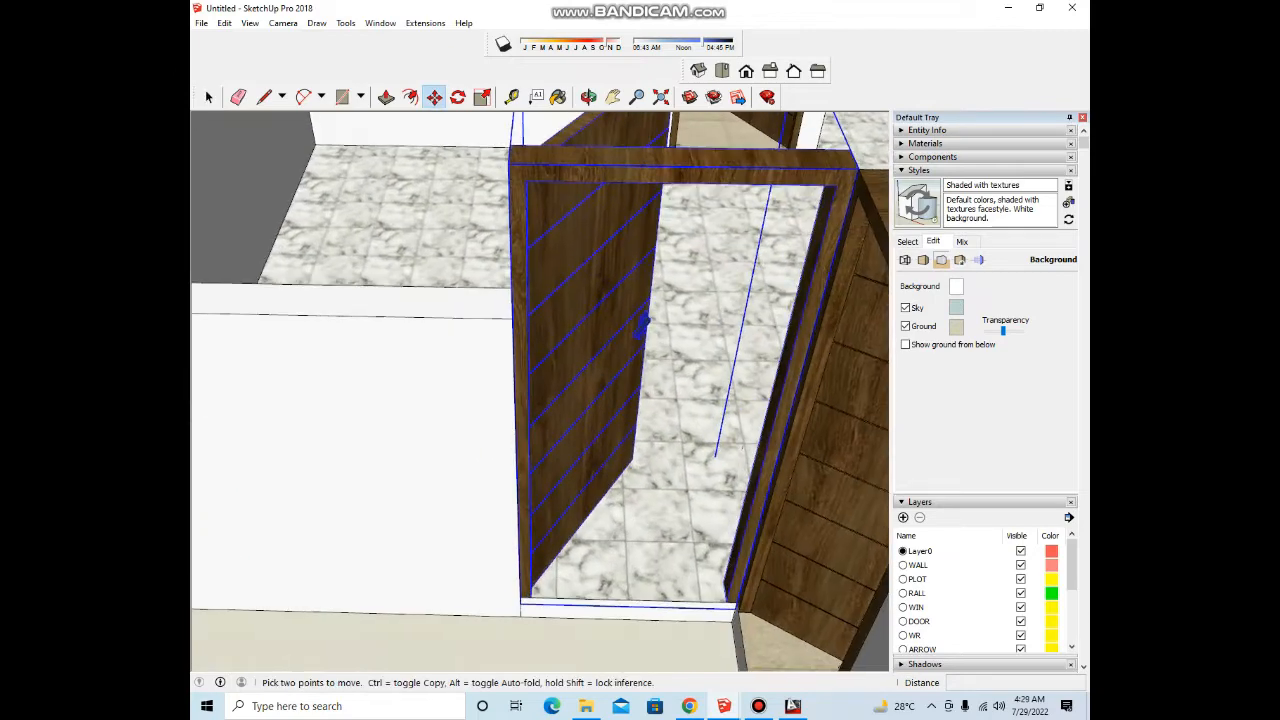
{"action": "left_click", "coordinate": [520, 589]}
{"action": "key", "text": "ctrl"}
{"action": "scroll", "coordinate": [640, 470], "scroll_direction": "down", "scroll_amount": 6}
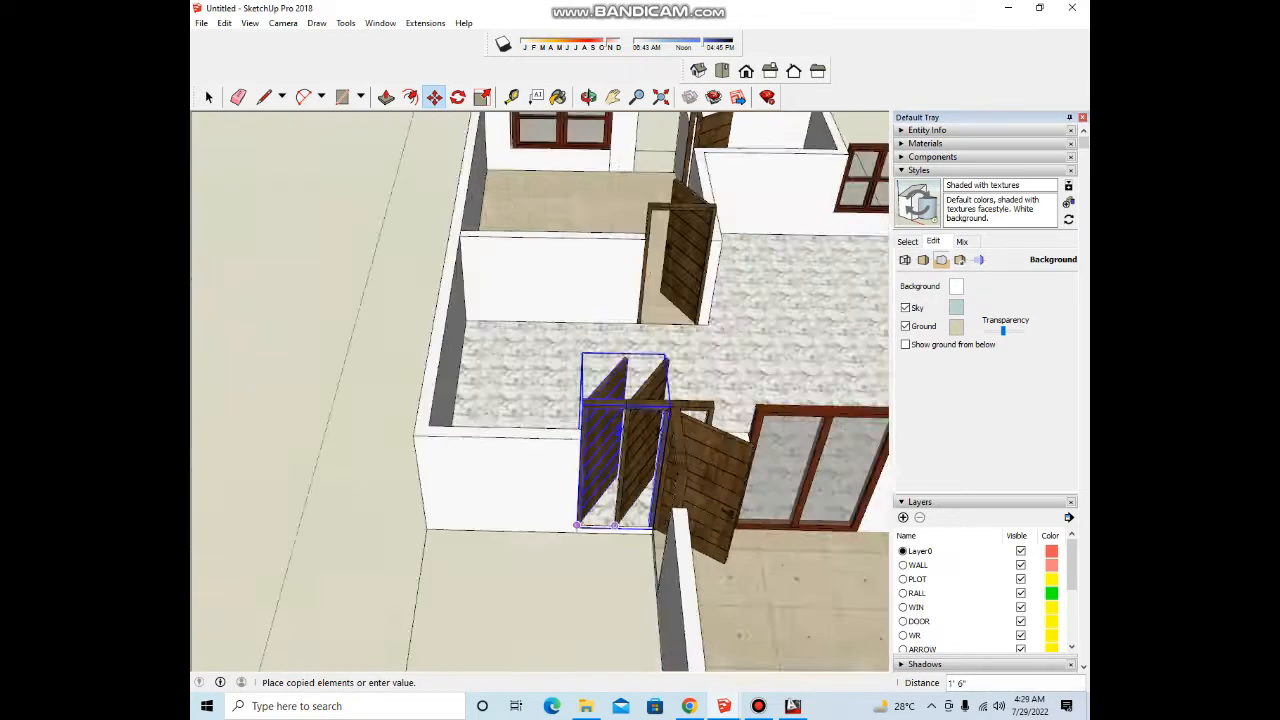
{"action": "scroll", "coordinate": [572, 285], "scroll_direction": "up", "scroll_amount": 3}
{"action": "scroll", "coordinate": [597, 300], "scroll_direction": "up", "scroll_amount": 4}
{"action": "scroll", "coordinate": [560, 320], "scroll_direction": "down", "scroll_amount": 2}
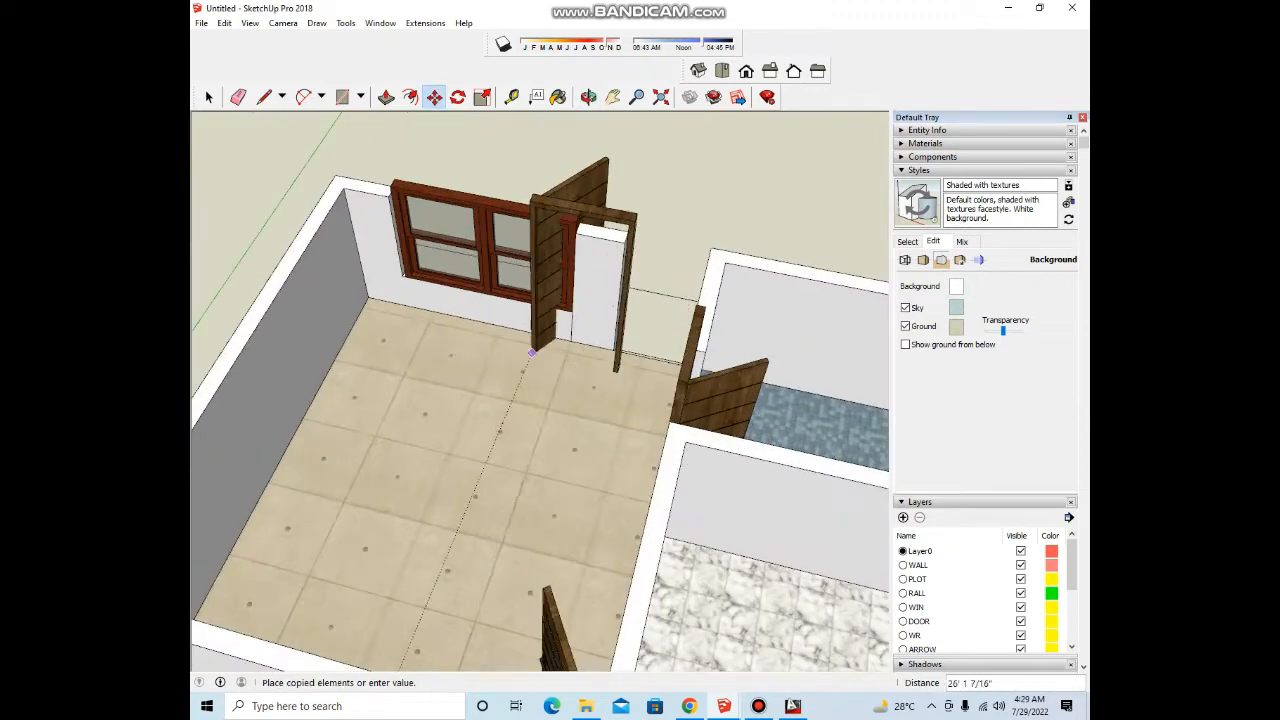
{"action": "left_click", "coordinate": [511, 467]}
{"action": "scroll", "coordinate": [557, 411], "scroll_direction": "up", "scroll_amount": 3}
{"action": "key", "text": "s"}
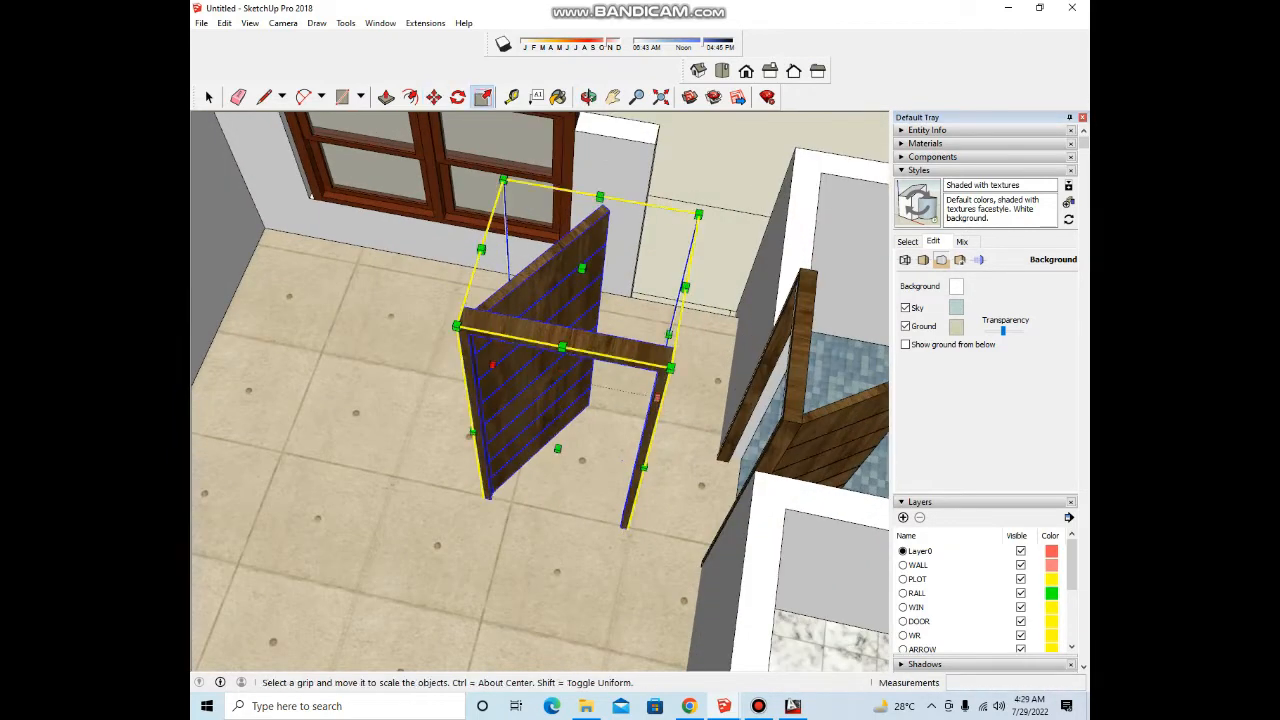
{"action": "scroll", "coordinate": [557, 411], "scroll_direction": "down", "scroll_amount": 2}
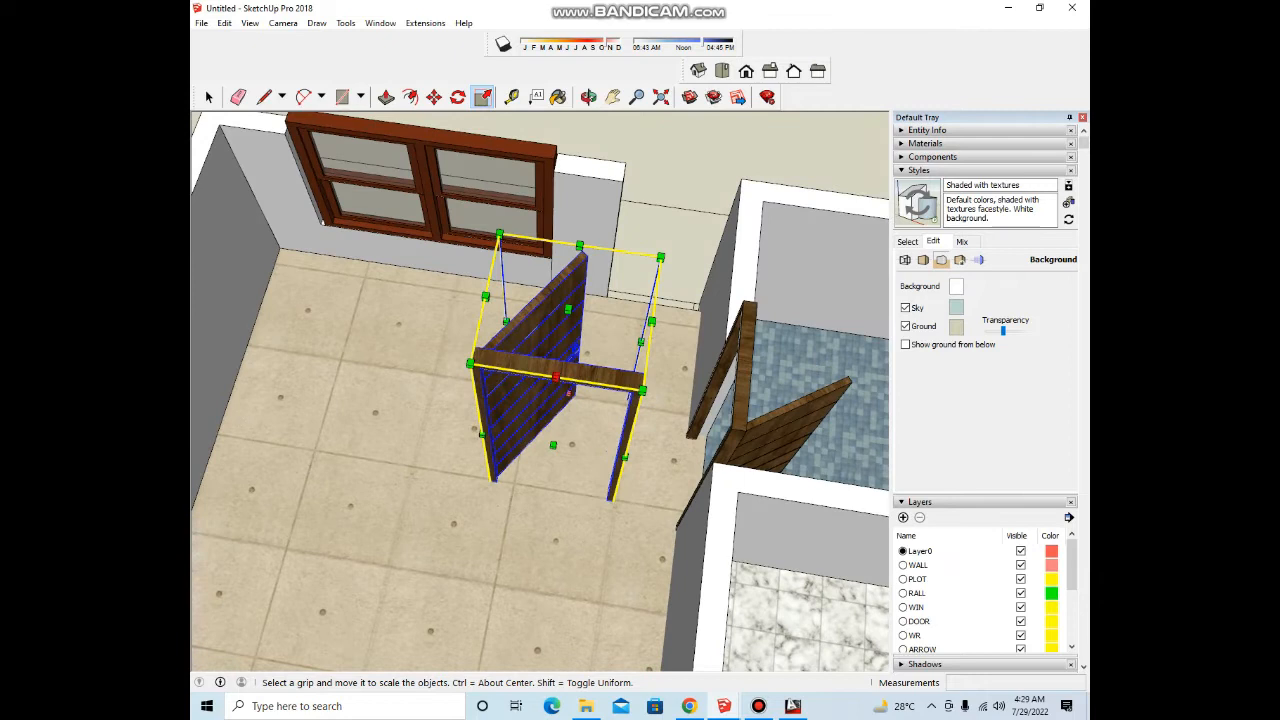
{"action": "key", "text": "e"}
Step: Copy the bathroom door into the back bedroom and rotate the copy 90° to align with the rear wall
{"action": "key", "text": "m"}
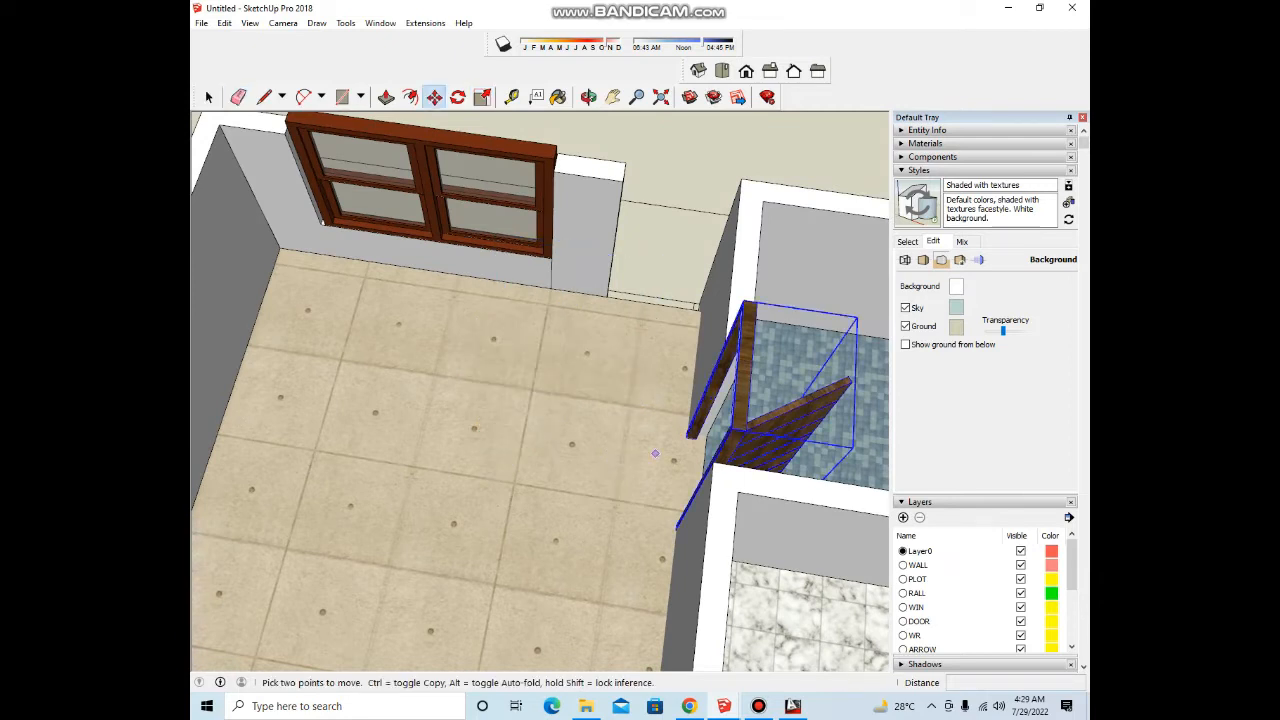
{"action": "key", "text": "ctrl"}
{"action": "left_click", "coordinate": [660, 450]}
{"action": "left_click", "coordinate": [492, 451]}
{"action": "key", "text": "q"}
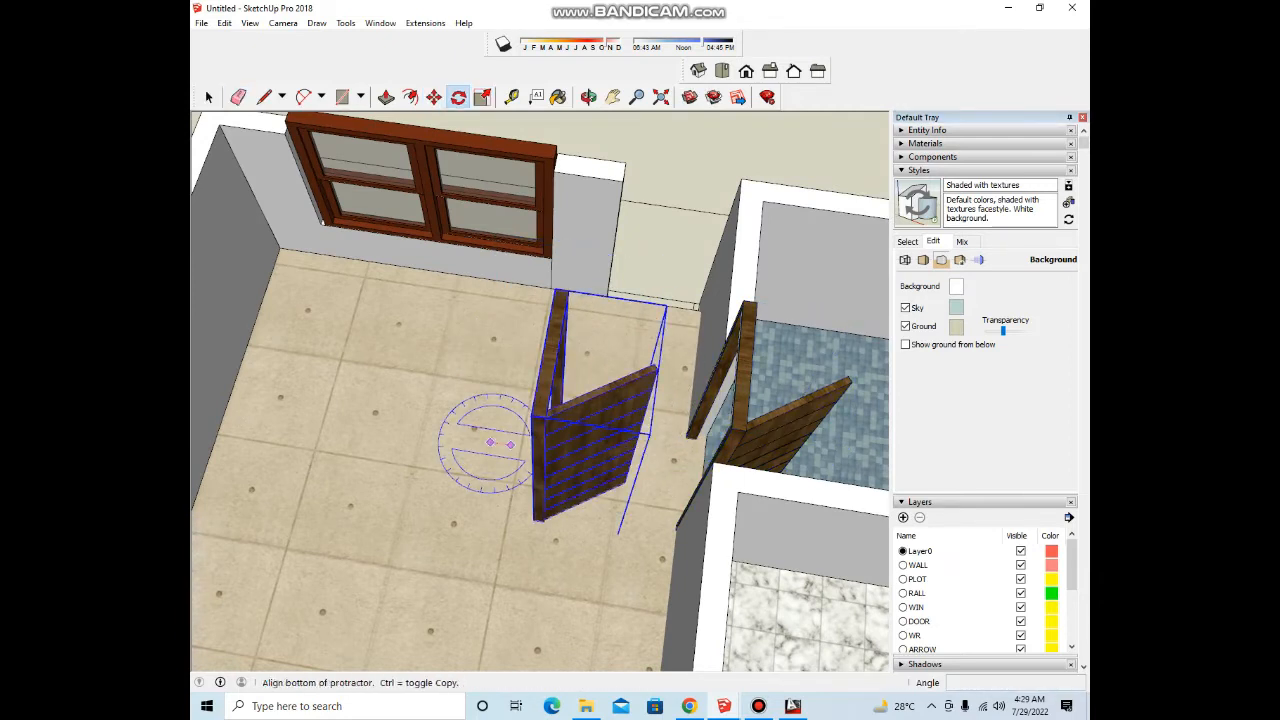
{"action": "left_click", "coordinate": [490, 442]}
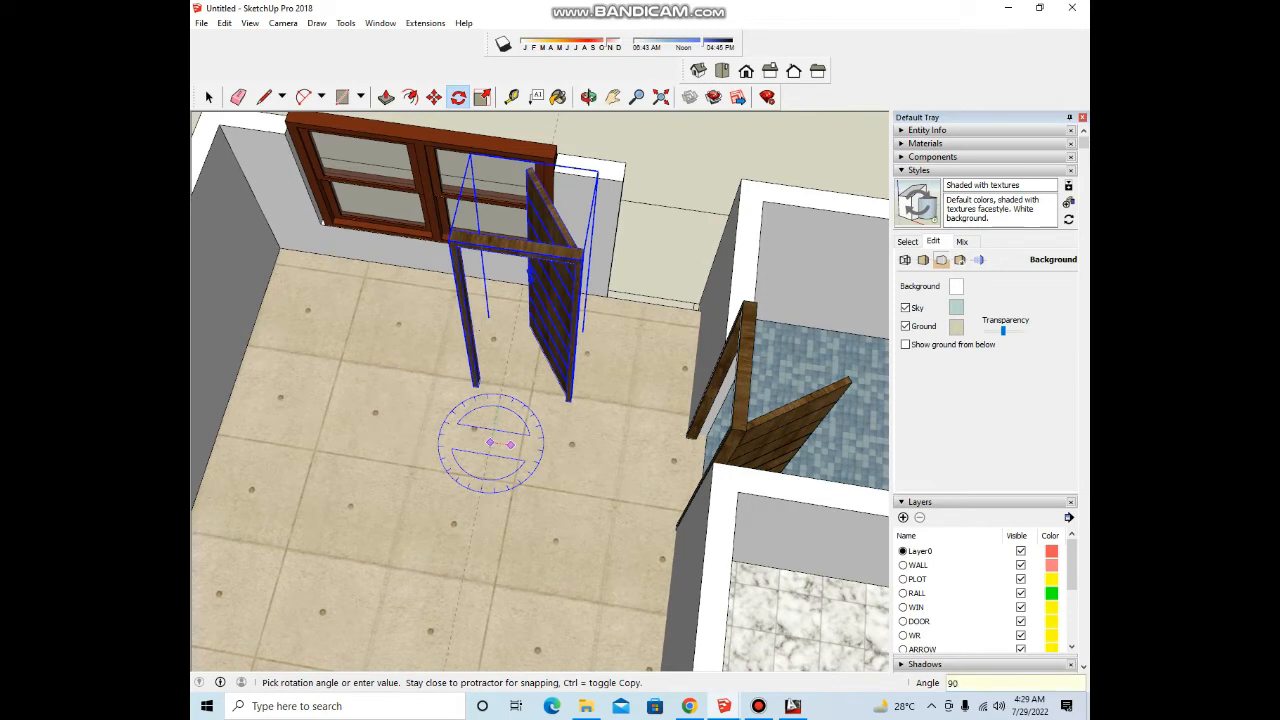
Step: Try to mirror the copied door along the red axis with a scale factor of -1
{"action": "key", "text": "s"}
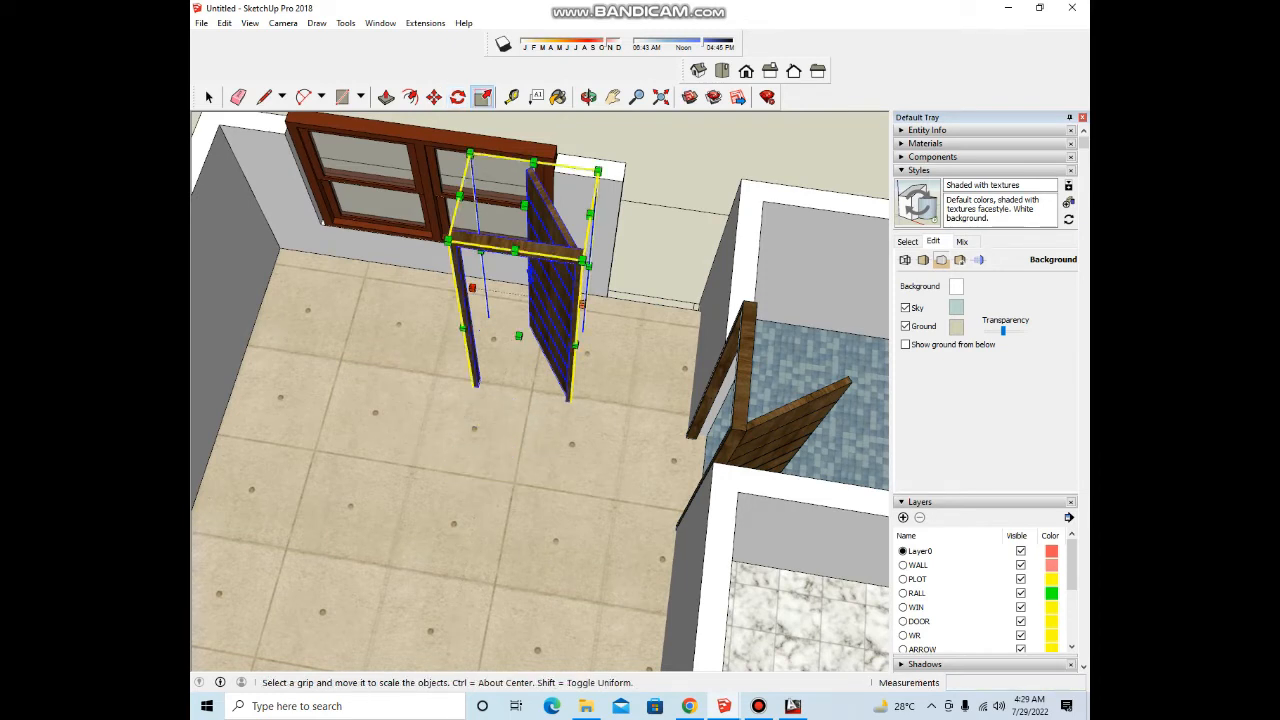
{"action": "left_click", "coordinate": [472, 288]}
{"action": "type", "text": "-"}
{"action": "key", "text": "Return"}
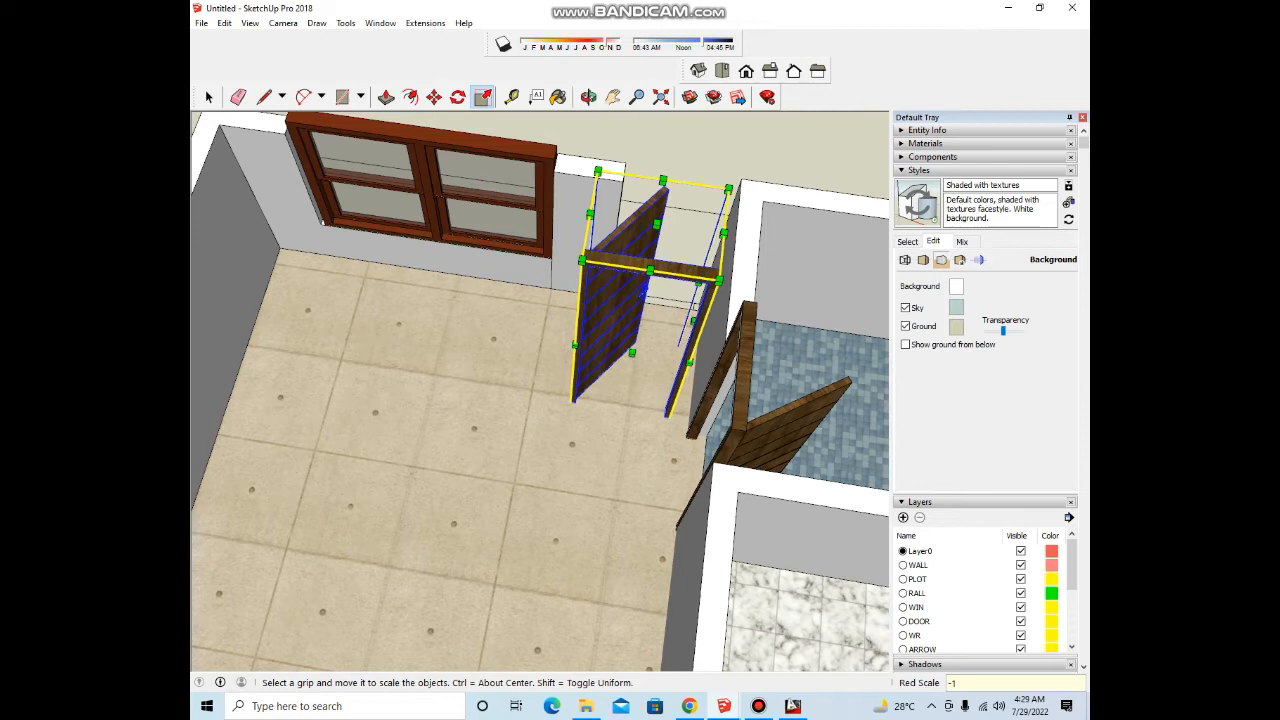
{"action": "key", "text": "ctrl+z"}
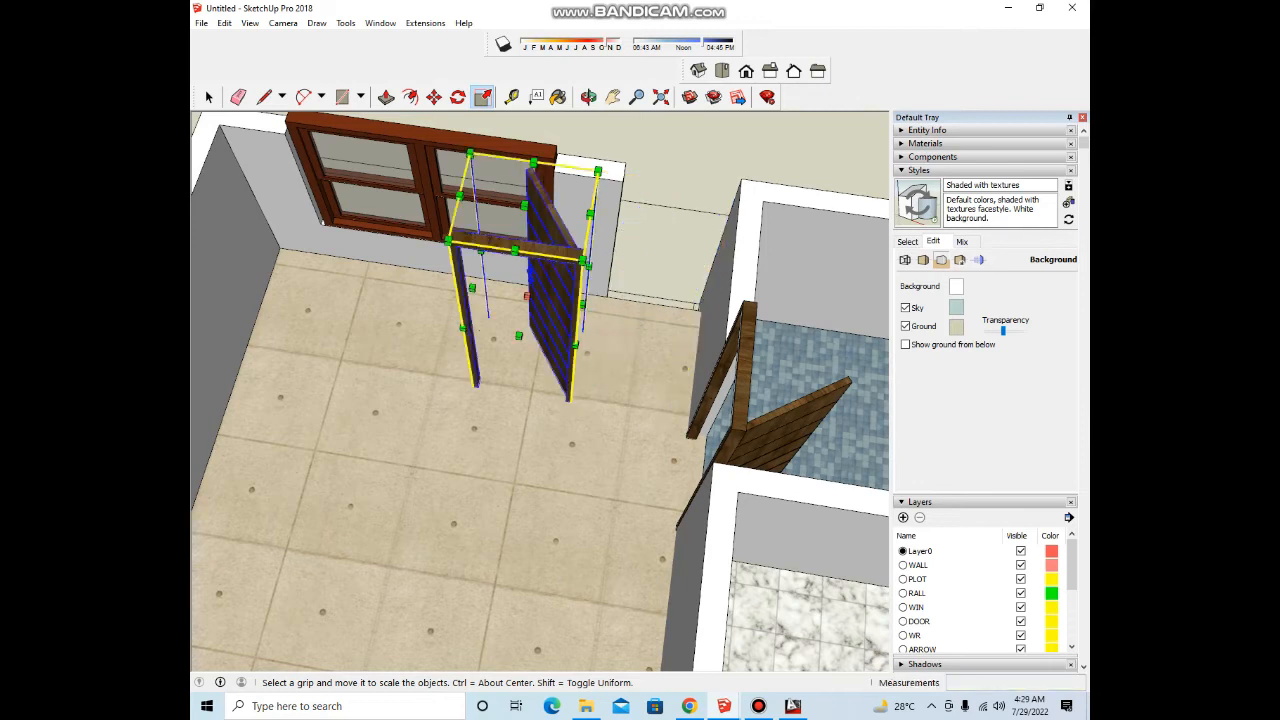
Step: Mirror the copied door in the back bedroom along the green axis
{"action": "scroll", "coordinate": [572, 382], "scroll_direction": "up", "scroll_amount": 3}
{"action": "middle_click_drag", "start_coordinate": [572, 382], "coordinate": [588, 408]}
{"action": "scroll", "coordinate": [570, 406], "scroll_direction": "down", "scroll_amount": 5}
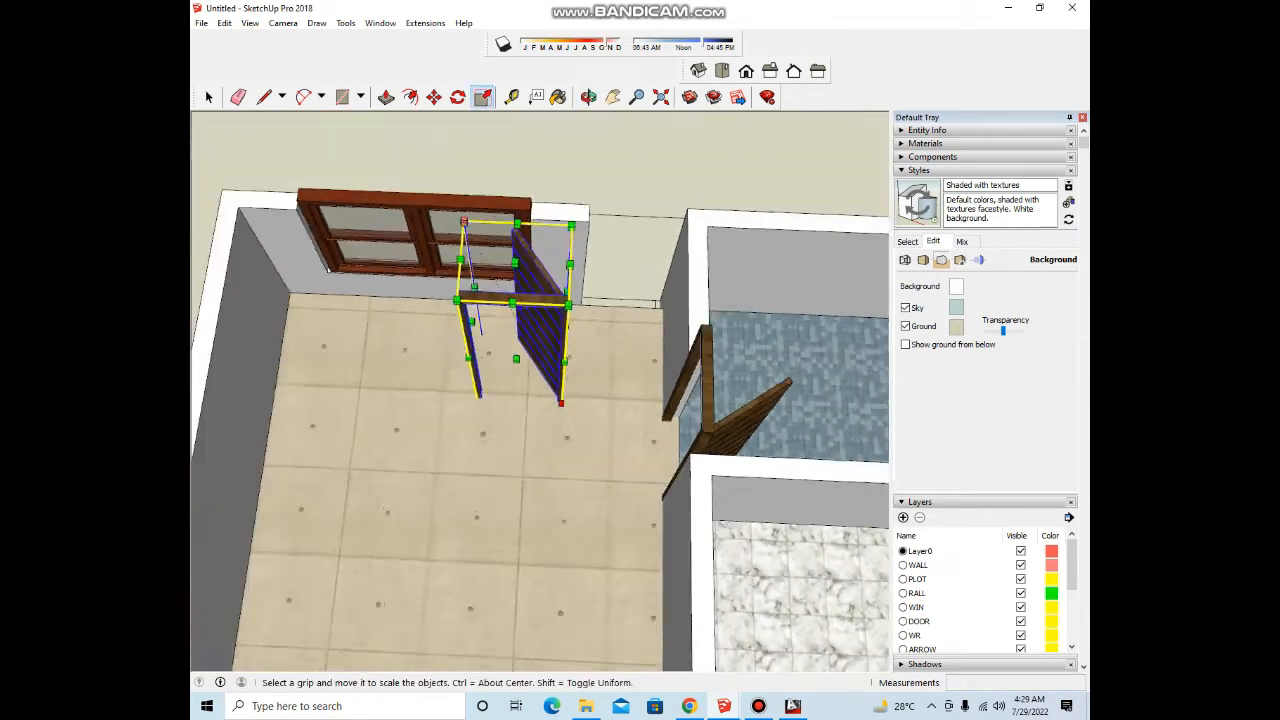
{"action": "left_click", "coordinate": [521, 370]}
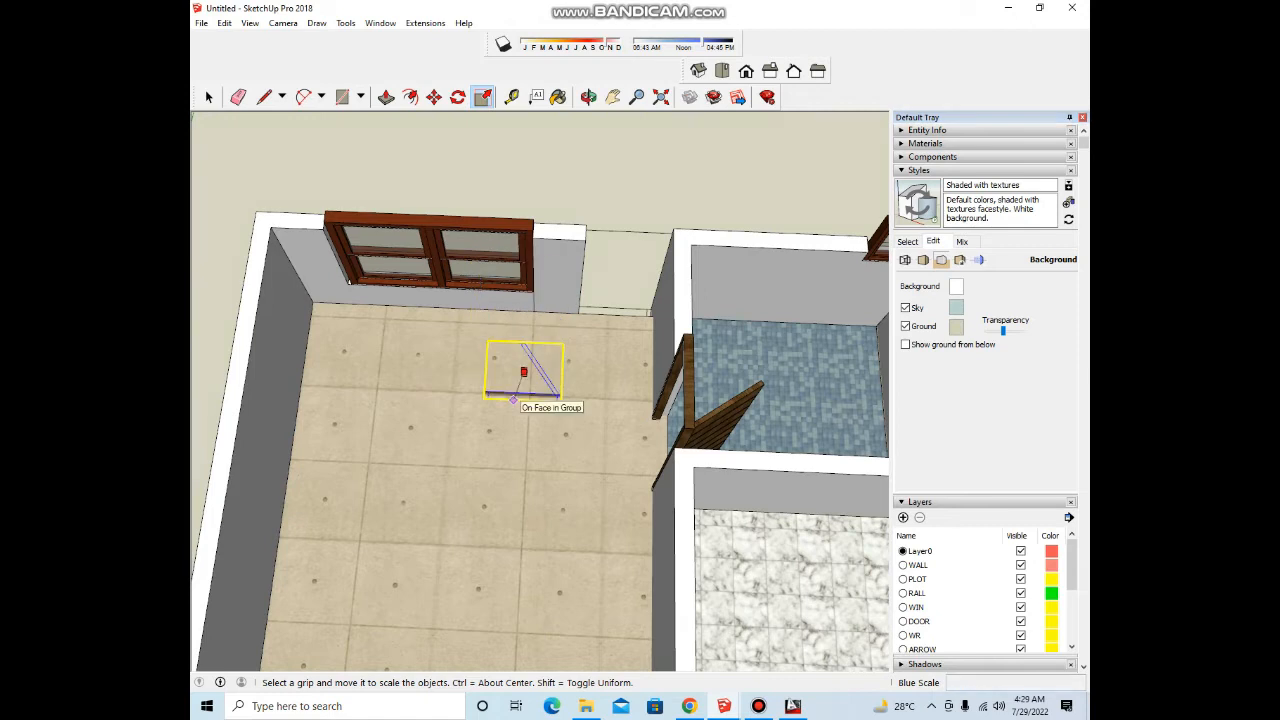
{"action": "key", "text": "Escape"}
{"action": "middle_click_drag", "start_coordinate": [518, 317], "coordinate": [602, 330]}
{"action": "scroll", "coordinate": [480, 345], "scroll_direction": "up", "scroll_amount": 2}
{"action": "middle_click_drag", "start_coordinate": [480, 345], "coordinate": [658, 325]}
{"action": "left_click_drag", "start_coordinate": [451, 384], "coordinate": [712, 388]}
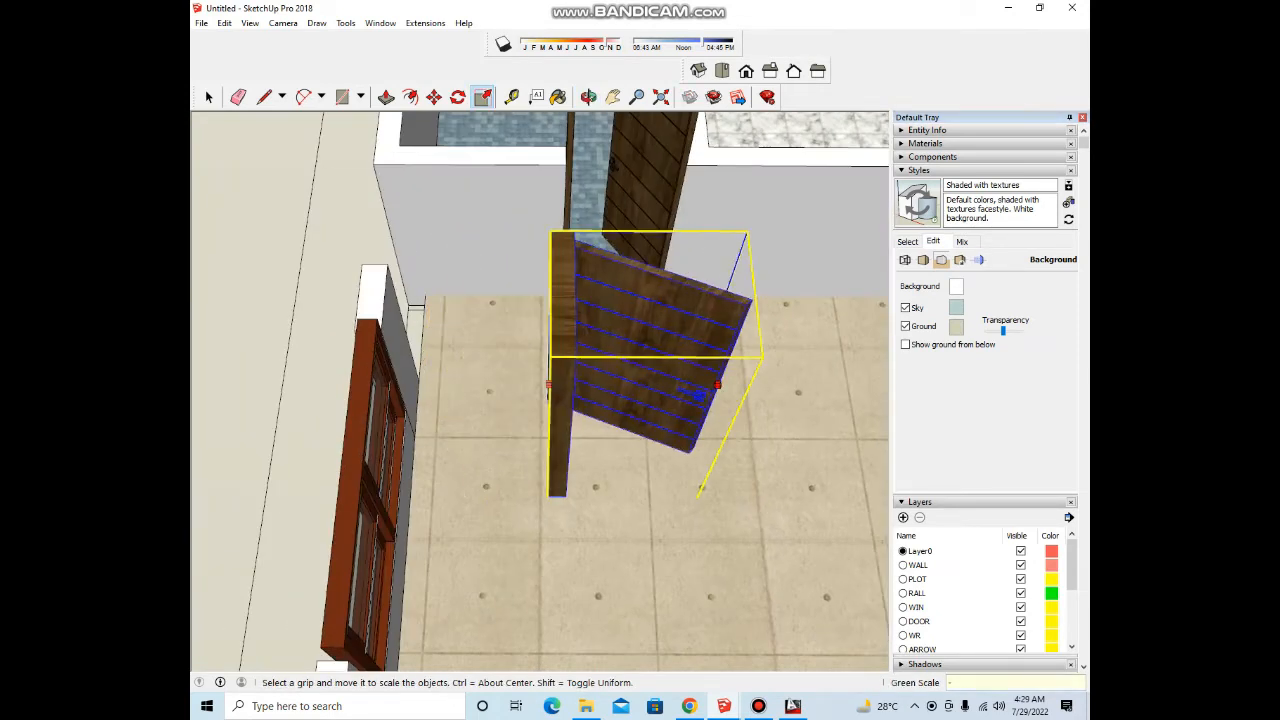
{"action": "key", "text": "Return"}
{"action": "middle_click_drag", "start_coordinate": [485, 330], "coordinate": [669, 343]}
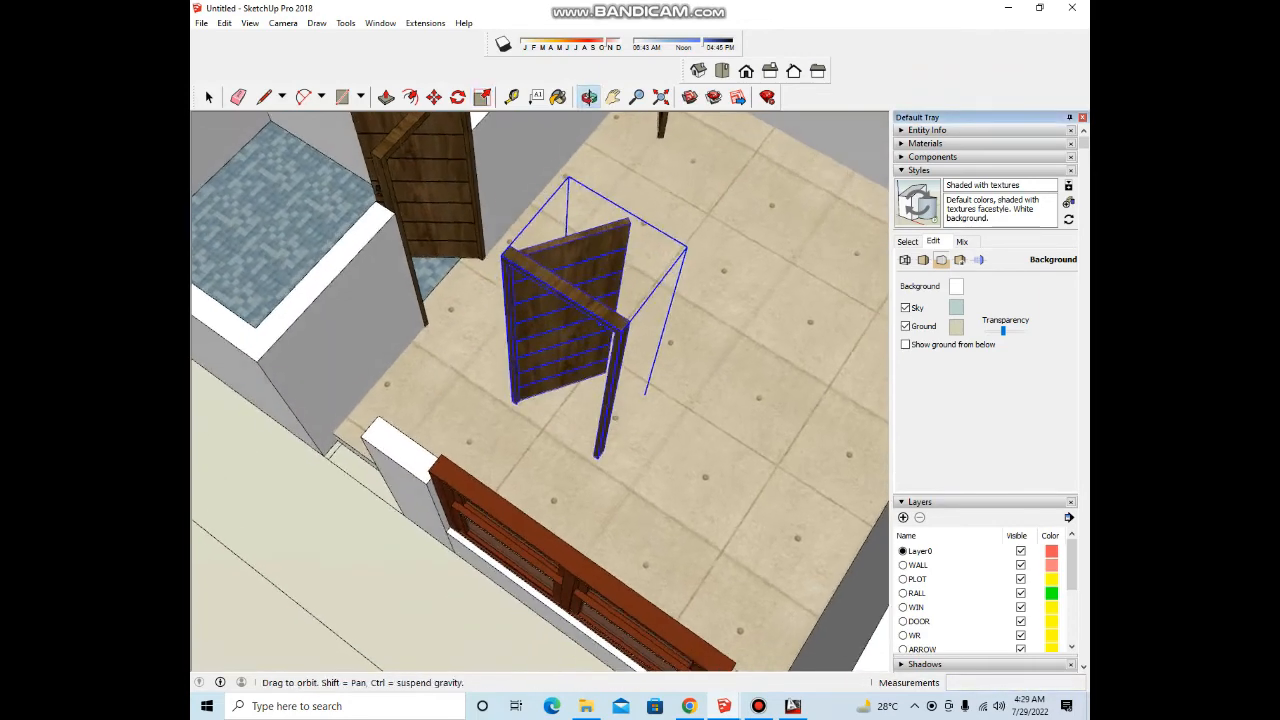
Step: Move the copied door by its lower frame corner into the back bedroom's rear opening, against the jamb at floor level
{"action": "key", "text": "m"}
{"action": "scroll", "coordinate": [596, 456], "scroll_direction": "up", "scroll_amount": 3}
{"action": "left_click", "coordinate": [603, 457]}
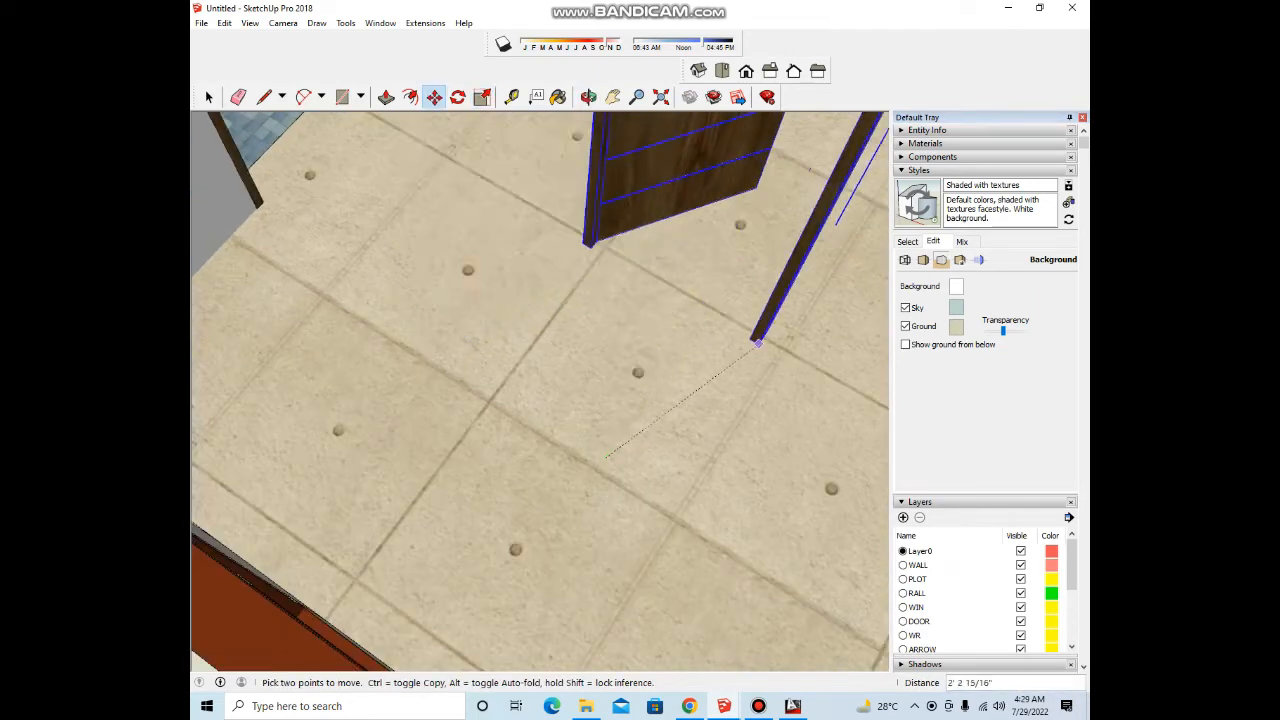
{"action": "scroll", "coordinate": [750, 345], "scroll_direction": "down", "scroll_amount": 4}
{"action": "middle_click_drag", "start_coordinate": [440, 455], "coordinate": [512, 428]}
{"action": "scroll", "coordinate": [430, 490], "scroll_direction": "up", "scroll_amount": 3}
{"action": "middle_click_drag", "start_coordinate": [408, 514], "coordinate": [490, 490]}
{"action": "scroll", "coordinate": [500, 515], "scroll_direction": "up", "scroll_amount": 3}
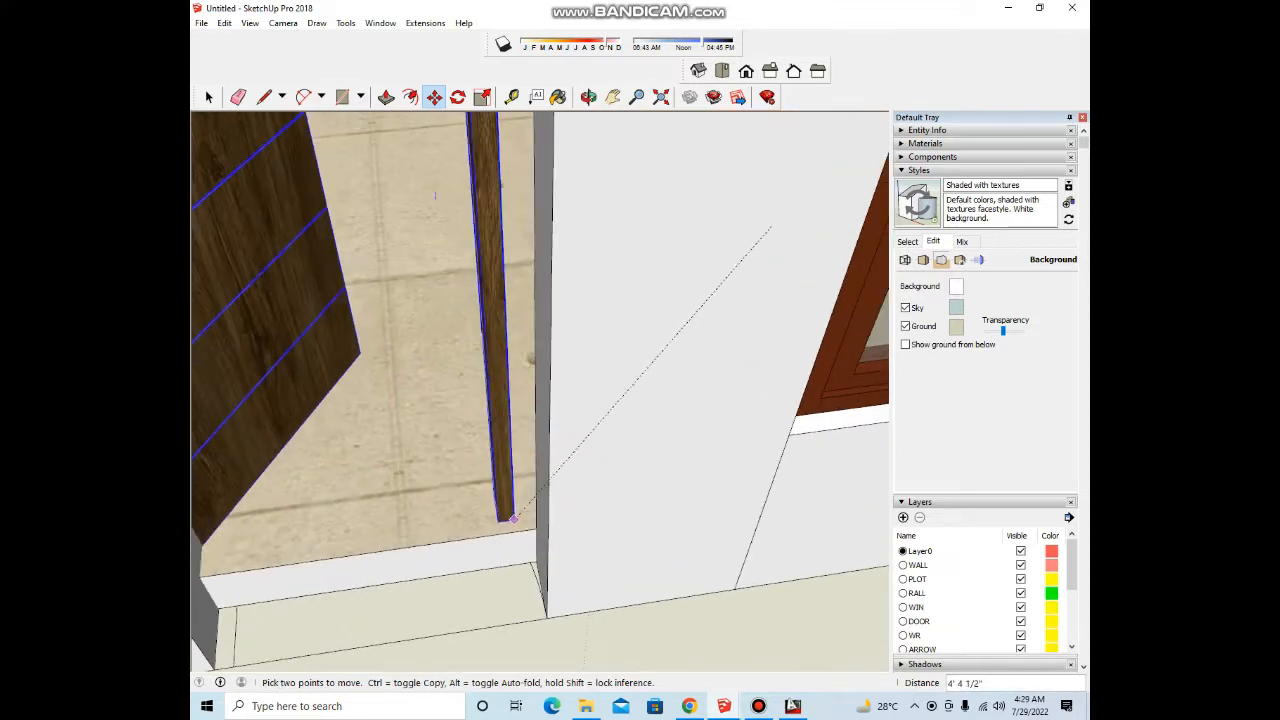
{"action": "left_click", "coordinate": [533, 531]}
Step: Inside the wall group, draw a rectangle across the rear door opening's threshold and push it down
{"action": "key", "text": "space"}
{"action": "scroll", "coordinate": [465, 521], "scroll_direction": "up", "scroll_amount": 2}
{"action": "double_click", "coordinate": [465, 570]}
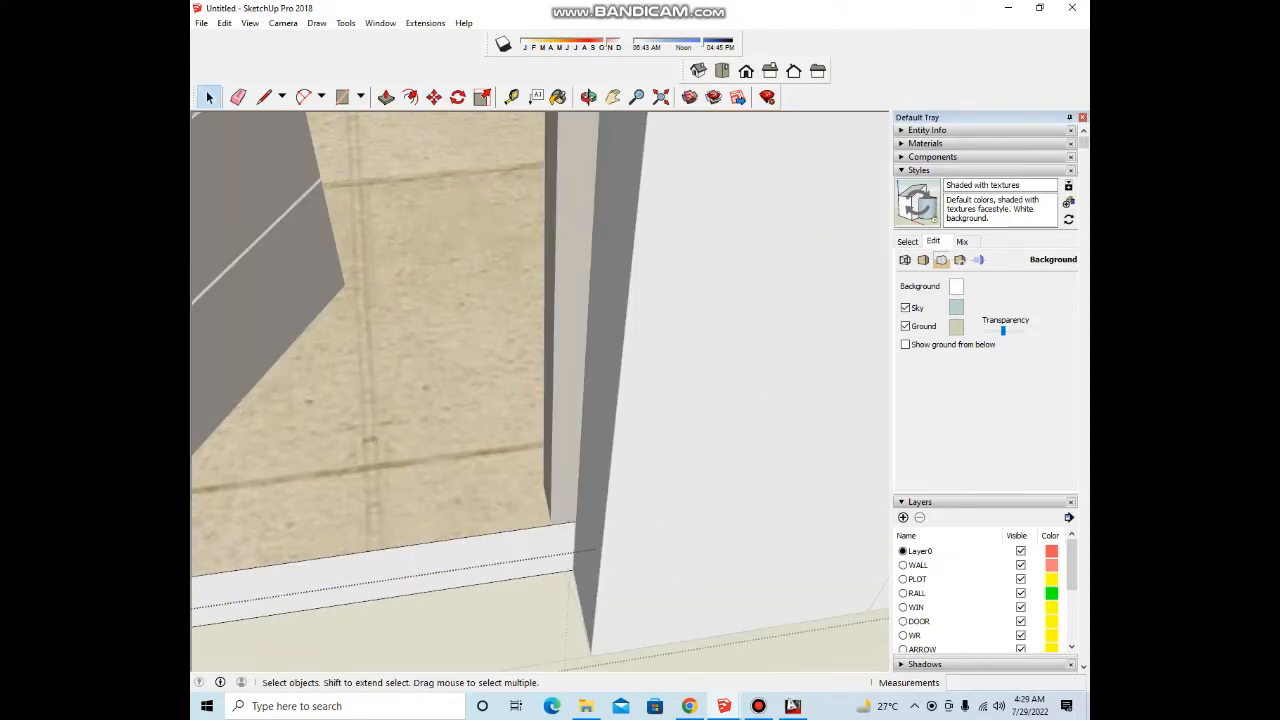
{"action": "scroll", "coordinate": [450, 565], "scroll_direction": "down", "scroll_amount": 3}
{"action": "middle_click_drag", "start_coordinate": [450, 565], "coordinate": [420, 535]}
{"action": "key", "text": "r"}
{"action": "scroll", "coordinate": [331, 557], "scroll_direction": "up", "scroll_amount": 2}
{"action": "middle_click_drag", "start_coordinate": [331, 557], "coordinate": [296, 513]}
{"action": "left_click", "coordinate": [297, 514]}
{"action": "middle_click_drag", "start_coordinate": [537, 511], "coordinate": [592, 506]}
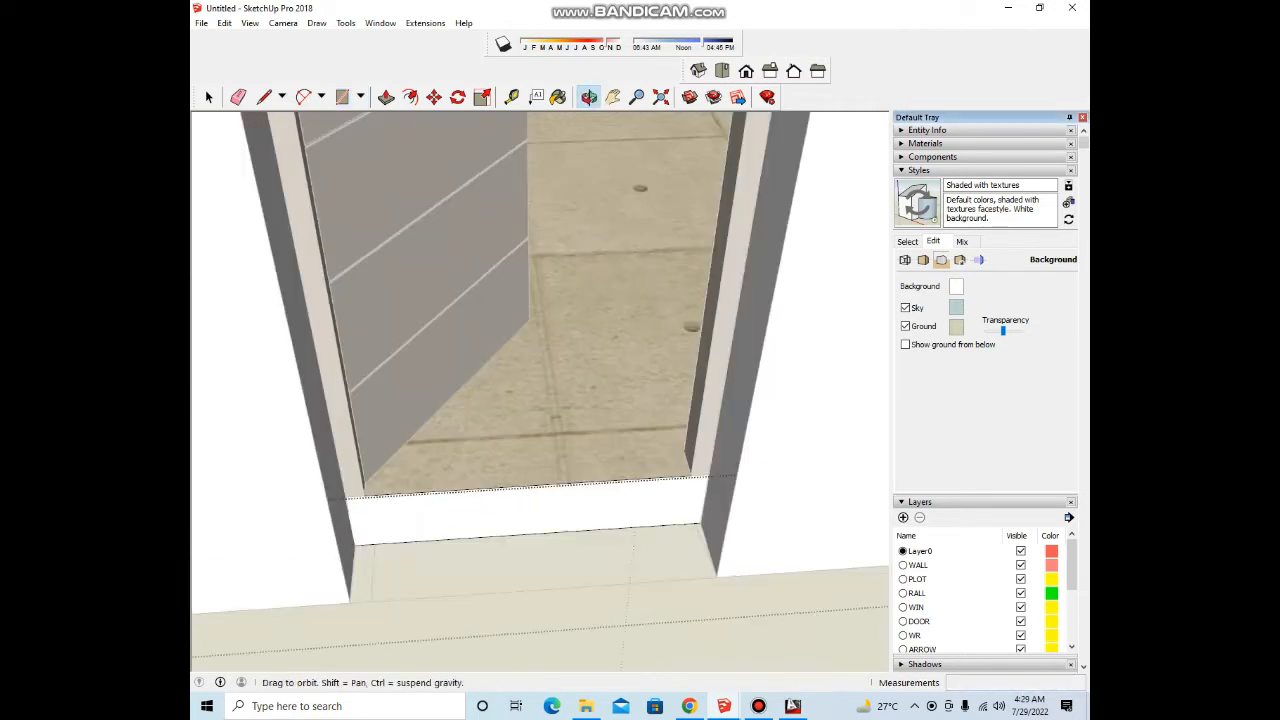
{"action": "scroll", "coordinate": [580, 507], "scroll_direction": "up", "scroll_amount": 2}
{"action": "key", "text": "p"}
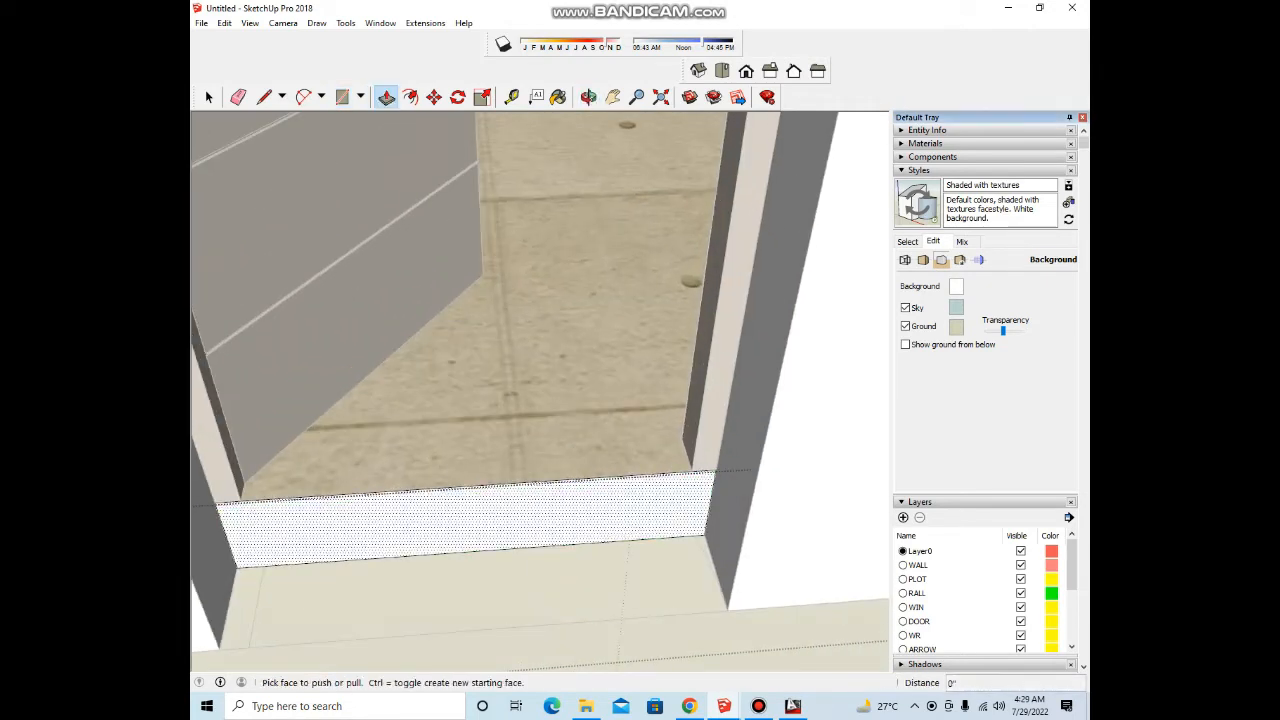
{"action": "left_click", "coordinate": [683, 499]}
{"action": "left_click", "coordinate": [733, 545]}
{"action": "key", "text": "space"}
Step: Move the rear door by its lower frame corner to the outer corner of the wall opening
{"action": "scroll", "coordinate": [714, 502], "scroll_direction": "down", "scroll_amount": 5}
{"action": "scroll", "coordinate": [655, 470], "scroll_direction": "down", "scroll_amount": 4}
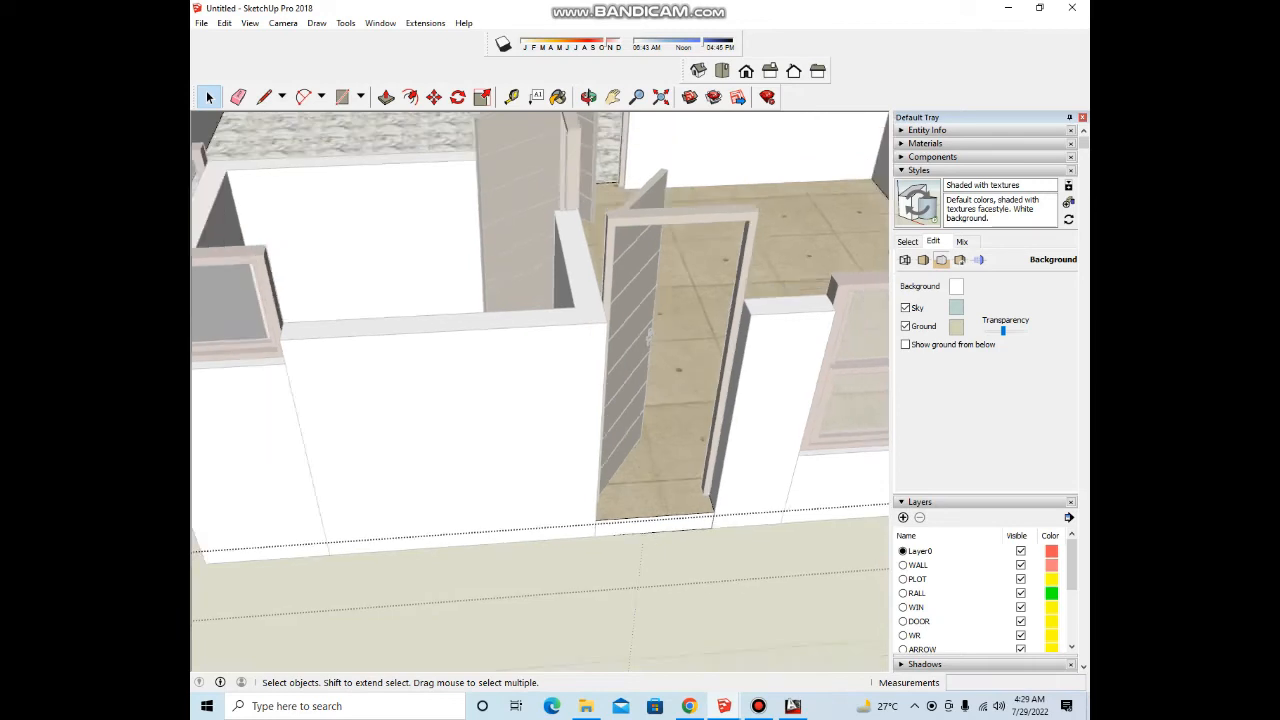
{"action": "middle_click_drag", "start_coordinate": [655, 470], "coordinate": [568, 475]}
{"action": "scroll", "coordinate": [568, 475], "scroll_direction": "down", "scroll_amount": 4}
{"action": "scroll", "coordinate": [565, 475], "scroll_direction": "up", "scroll_amount": 5}
{"action": "scroll", "coordinate": [600, 485], "scroll_direction": "up", "scroll_amount": 1}
{"action": "left_click", "coordinate": [592, 480]}
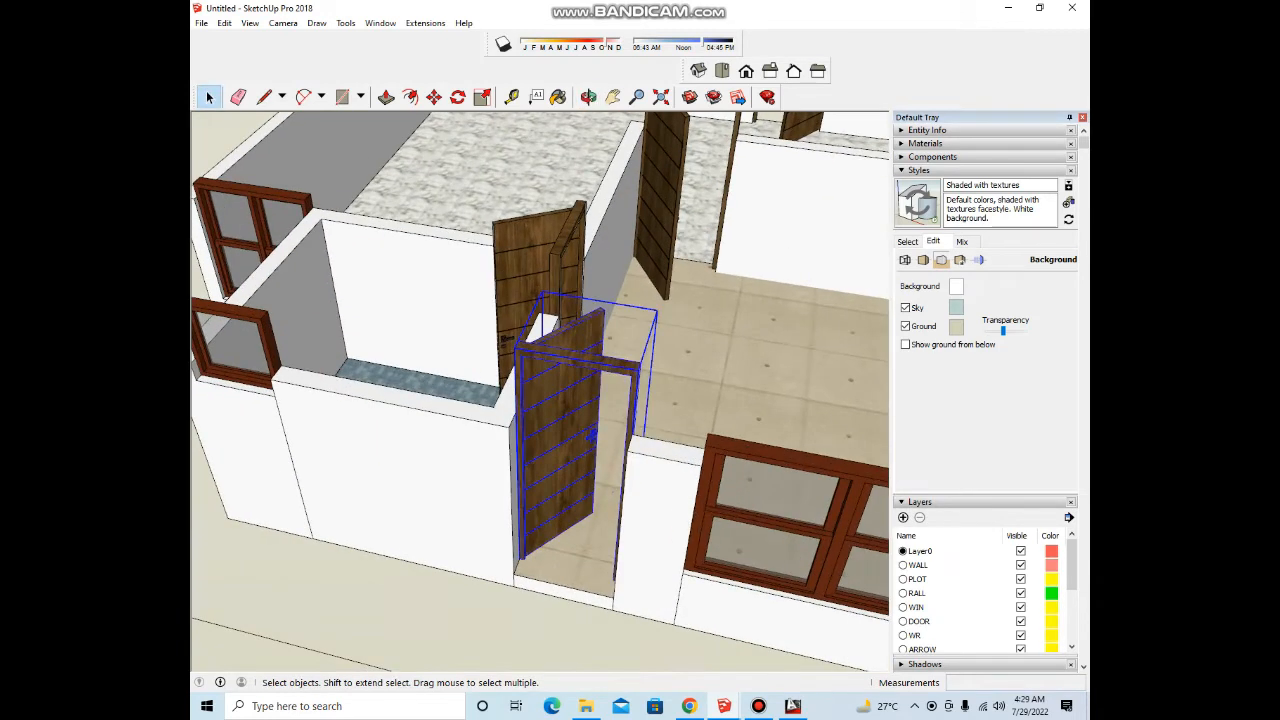
{"action": "scroll", "coordinate": [598, 545], "scroll_direction": "up", "scroll_amount": 5}
{"action": "middle_click_drag", "start_coordinate": [600, 545], "coordinate": [715, 548]}
{"action": "key", "text": "m"}
{"action": "scroll", "coordinate": [830, 591], "scroll_direction": "up", "scroll_amount": 4}
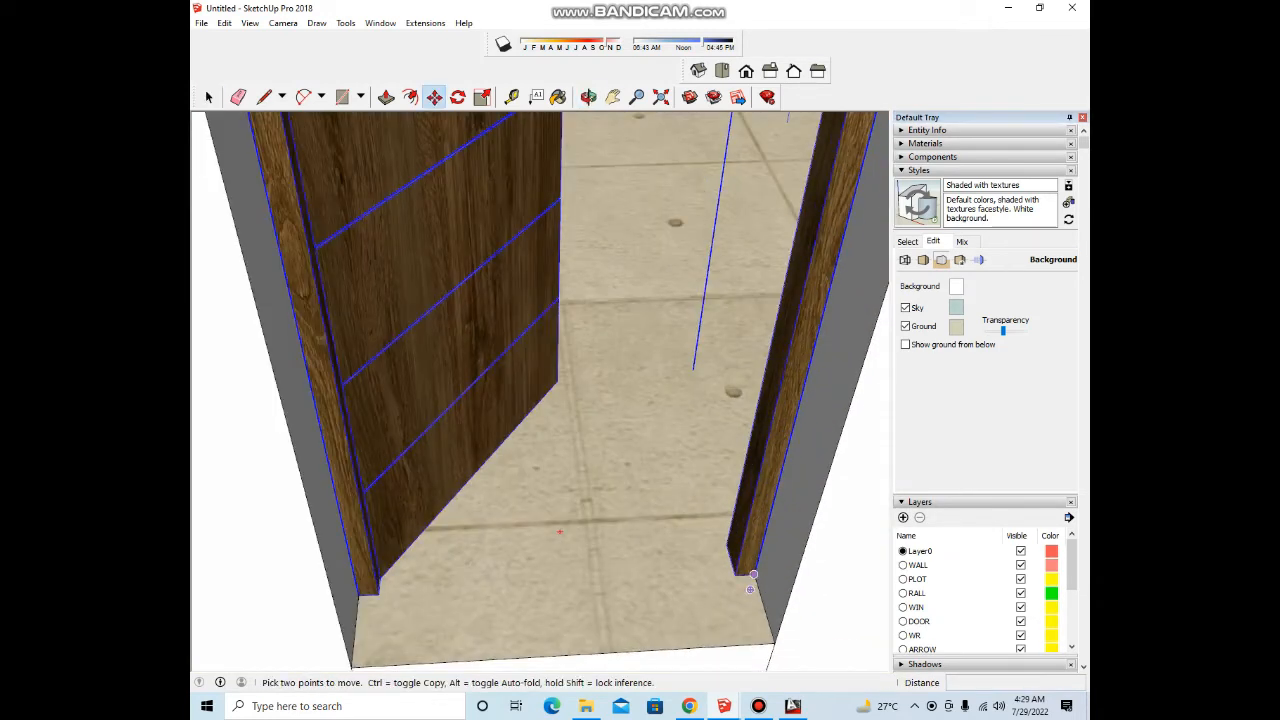
{"action": "left_click", "coordinate": [753, 574]}
{"action": "left_click", "coordinate": [774, 643]}
Step: Review the fitted doors and windows around the whole house and the second floor plan beside it
{"action": "scroll", "coordinate": [698, 585], "scroll_direction": "down", "scroll_amount": 6}
{"action": "middle_click_drag", "start_coordinate": [695, 580], "coordinate": [500, 540]}
{"action": "scroll", "coordinate": [500, 535], "scroll_direction": "down", "scroll_amount": 7}
{"action": "middle_click_drag", "start_coordinate": [560, 500], "coordinate": [400, 490]}
{"action": "scroll", "coordinate": [420, 490], "scroll_direction": "down", "scroll_amount": 4}
{"action": "middle_click_drag", "start_coordinate": [500, 480], "coordinate": [395, 480]}
{"action": "key", "text": "space"}
{"action": "left_click", "coordinate": [560, 560]}
{"action": "middle_click_drag", "start_coordinate": [490, 420], "coordinate": [410, 430]}
{"action": "scroll", "coordinate": [412, 410], "scroll_direction": "down", "scroll_amount": 4}
{"action": "scroll", "coordinate": [412, 400], "scroll_direction": "up", "scroll_amount": 6}
{"action": "middle_click_drag", "start_coordinate": [560, 430], "coordinate": [420, 428]}
{"action": "scroll", "coordinate": [468, 413], "scroll_direction": "up", "scroll_amount": 4}
{"action": "scroll", "coordinate": [420, 430], "scroll_direction": "down", "scroll_amount": 7}
{"action": "scroll", "coordinate": [585, 430], "scroll_direction": "up", "scroll_amount": 4}
{"action": "scroll", "coordinate": [620, 400], "scroll_direction": "up", "scroll_amount": 3}
{"action": "middle_click_drag", "start_coordinate": [620, 375], "coordinate": [622, 400]}
{"action": "scroll", "coordinate": [622, 375], "scroll_direction": "up", "scroll_amount": 3}
{"action": "scroll", "coordinate": [620, 372], "scroll_direction": "down", "scroll_amount": 3}
{"action": "scroll", "coordinate": [620, 370], "scroll_direction": "up", "scroll_amount": 5}
{"action": "scroll", "coordinate": [602, 352], "scroll_direction": "up", "scroll_amount": 4}
{"action": "scroll", "coordinate": [612, 380], "scroll_direction": "down", "scroll_amount": 9}
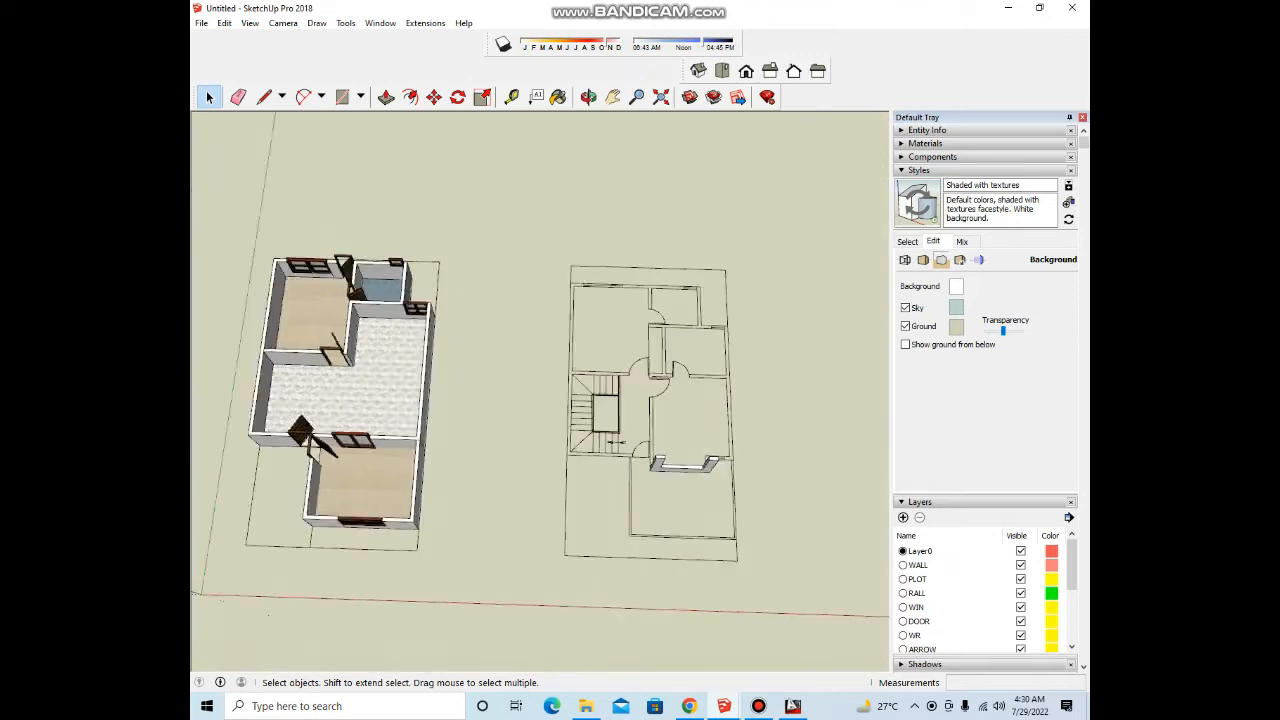
{"action": "scroll", "coordinate": [612, 385], "scroll_direction": "down", "scroll_amount": 2}
{"action": "scroll", "coordinate": [355, 390], "scroll_direction": "up", "scroll_amount": 6}
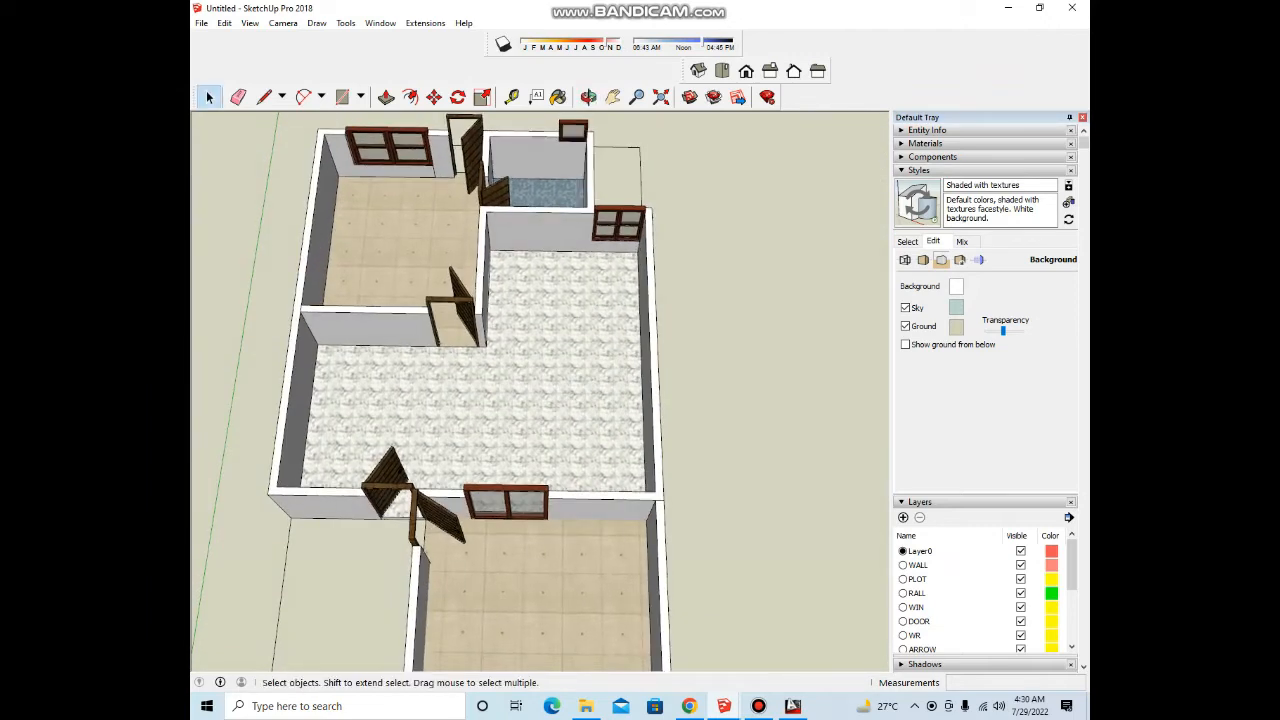
Step: Draw a rectangle over a single tread of the stair flight opposite the arrow in the second floor plan
{"action": "scroll", "coordinate": [368, 440], "scroll_direction": "up", "scroll_amount": 3}
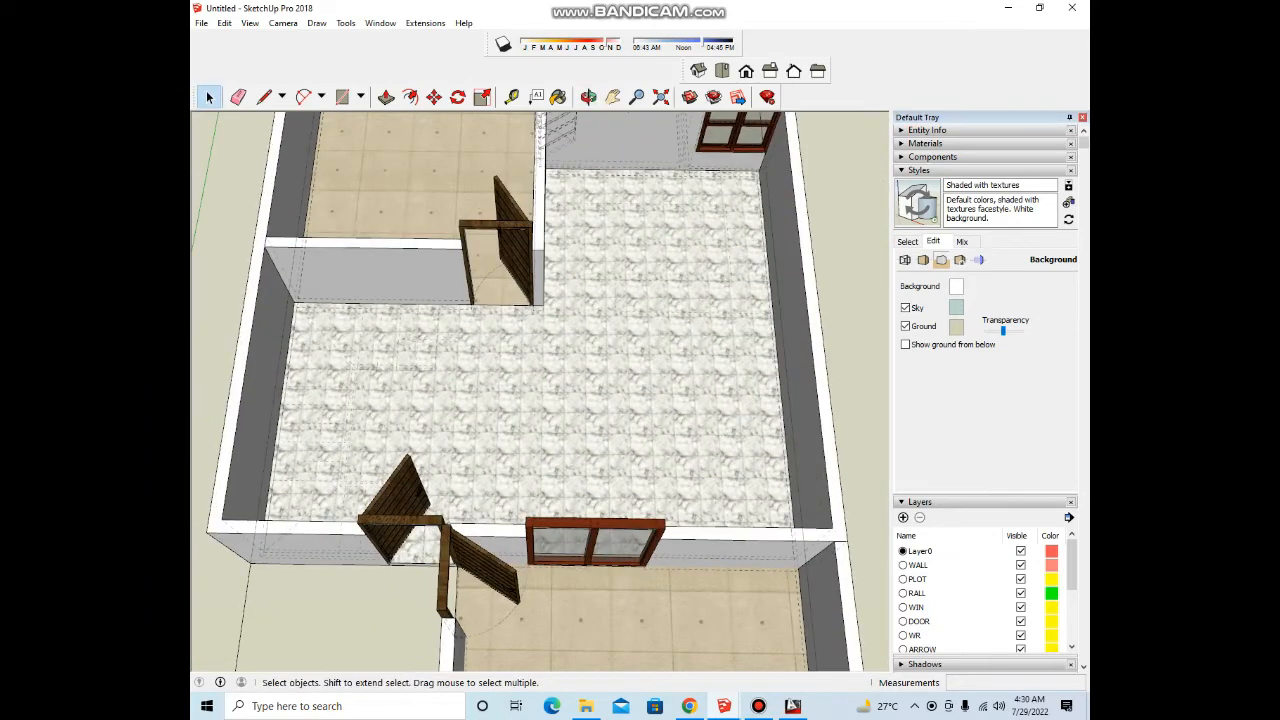
{"action": "scroll", "coordinate": [470, 410], "scroll_direction": "down", "scroll_amount": 8}
{"action": "middle_click_drag", "start_coordinate": [560, 400], "coordinate": [535, 402]}
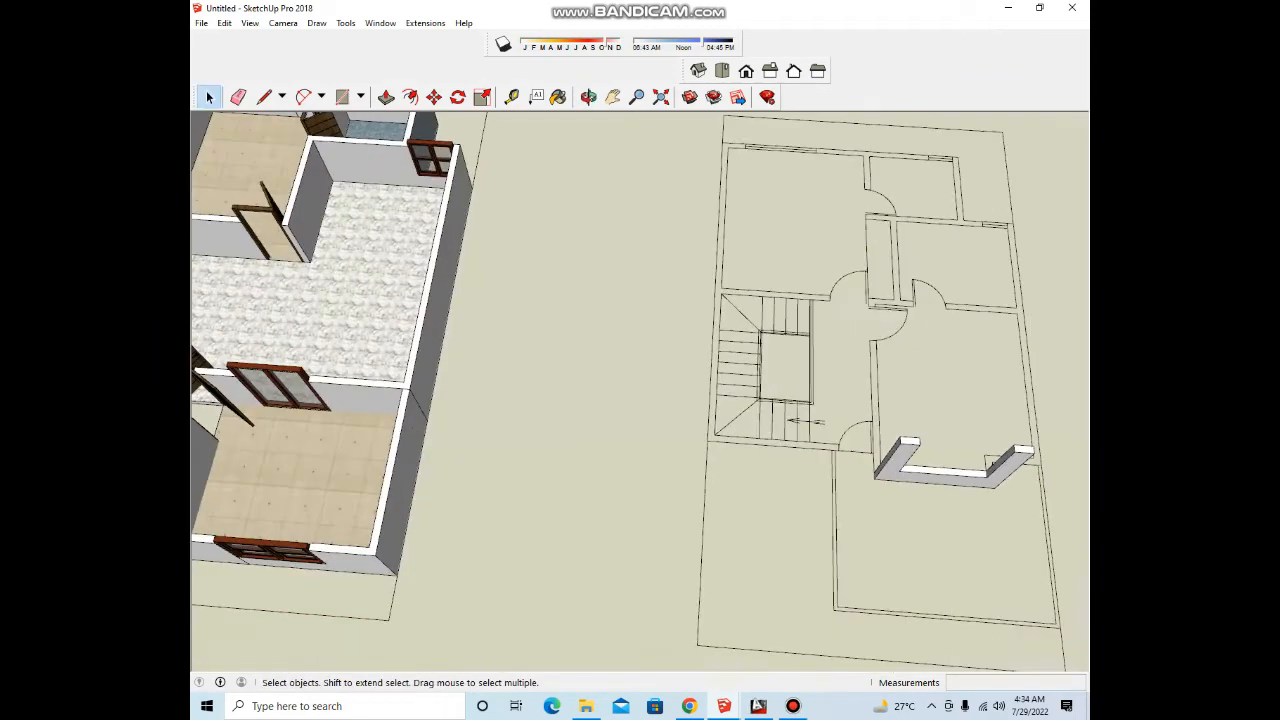
{"action": "scroll", "coordinate": [509, 371], "scroll_direction": "down", "scroll_amount": 4}
{"action": "scroll", "coordinate": [733, 396], "scroll_direction": "up", "scroll_amount": 3}
{"action": "scroll", "coordinate": [629, 333], "scroll_direction": "up", "scroll_amount": 5}
{"action": "scroll", "coordinate": [613, 297], "scroll_direction": "up", "scroll_amount": 3}
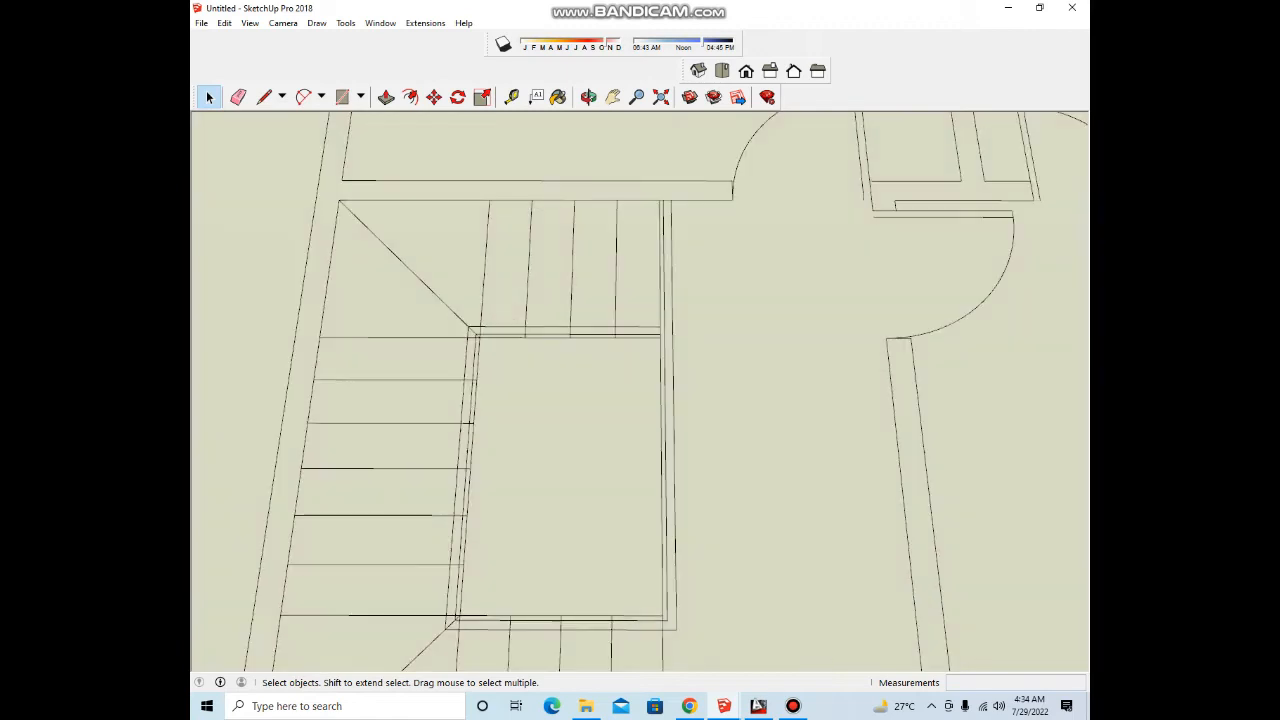
{"action": "scroll", "coordinate": [613, 270], "scroll_direction": "down", "scroll_amount": 2}
{"action": "left_click", "coordinate": [615, 210]}
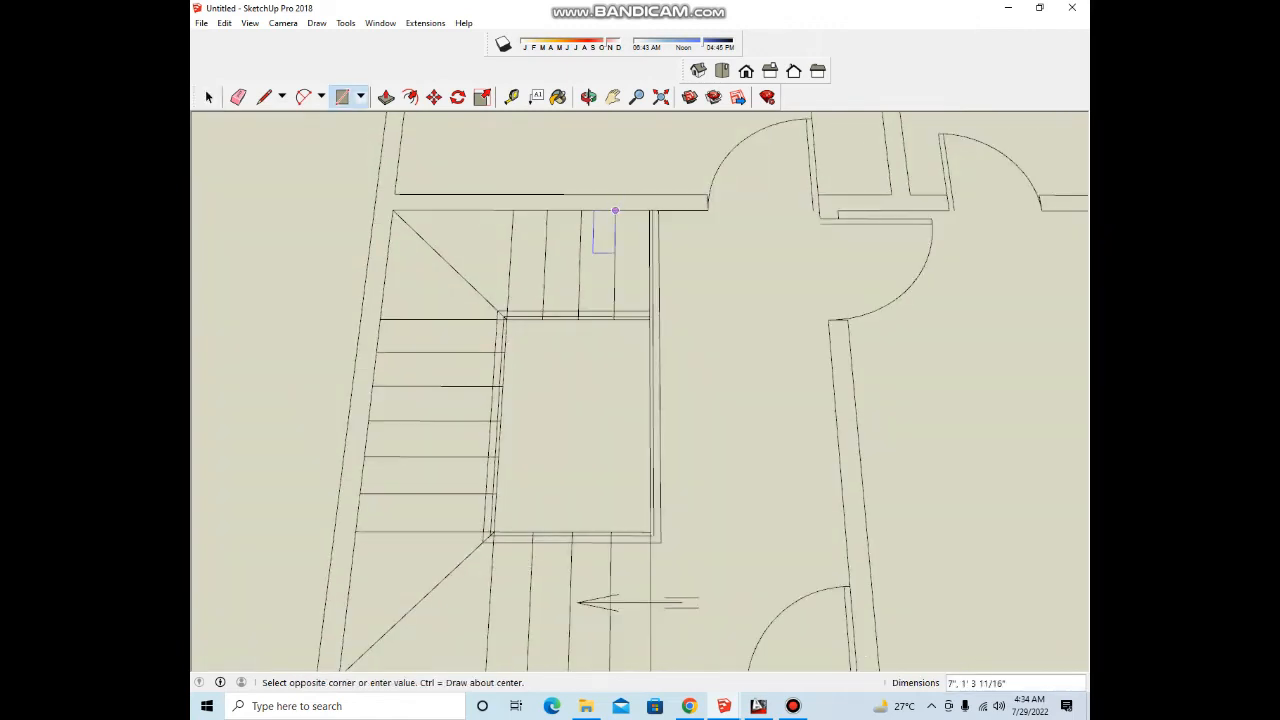
{"action": "scroll", "coordinate": [585, 318], "scroll_direction": "up", "scroll_amount": 3}
{"action": "left_click", "coordinate": [572, 327]}
Step: Extrude the tread rectangle 6" upward
{"action": "scroll", "coordinate": [645, 289], "scroll_direction": "down", "scroll_amount": 2}
{"action": "middle_click_drag", "start_coordinate": [648, 291], "coordinate": [620, 284]}
{"action": "scroll", "coordinate": [600, 268], "scroll_direction": "up", "scroll_amount": 2}
{"action": "key", "text": "p"}
{"action": "scroll", "coordinate": [632, 282], "scroll_direction": "up", "scroll_amount": 2}
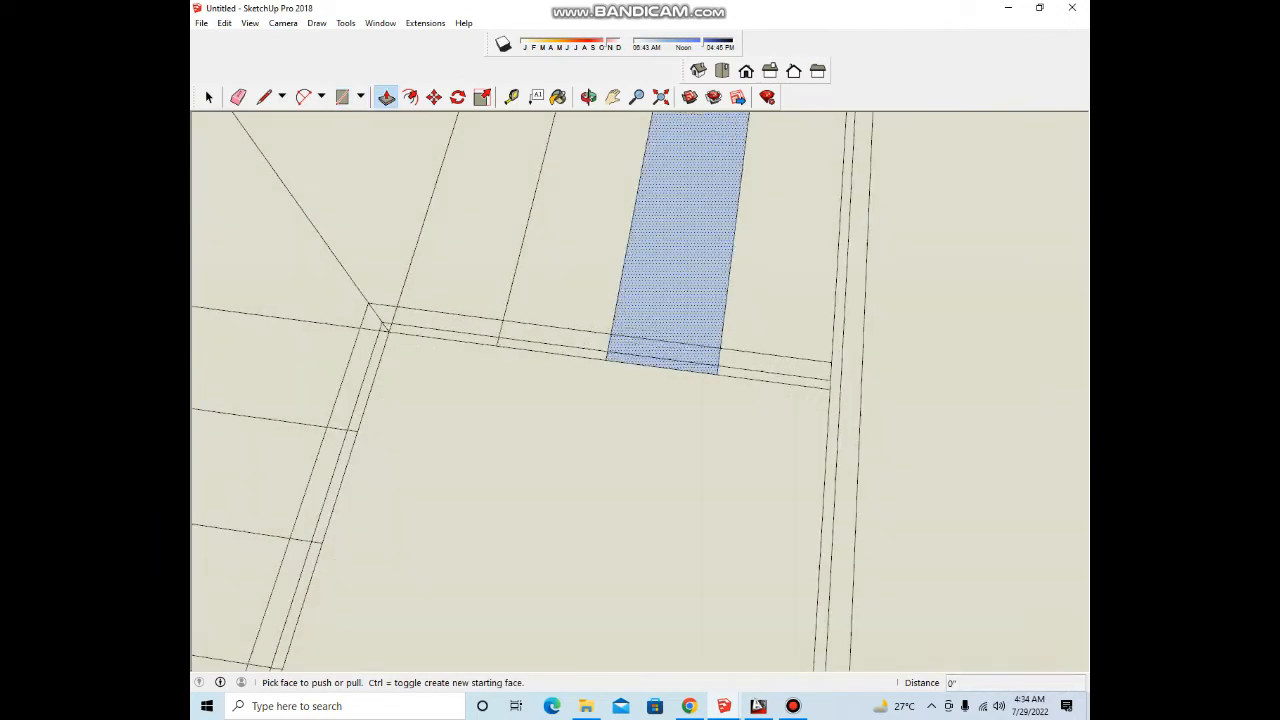
{"action": "left_click", "coordinate": [634, 282]}
{"action": "key", "text": "Return"}
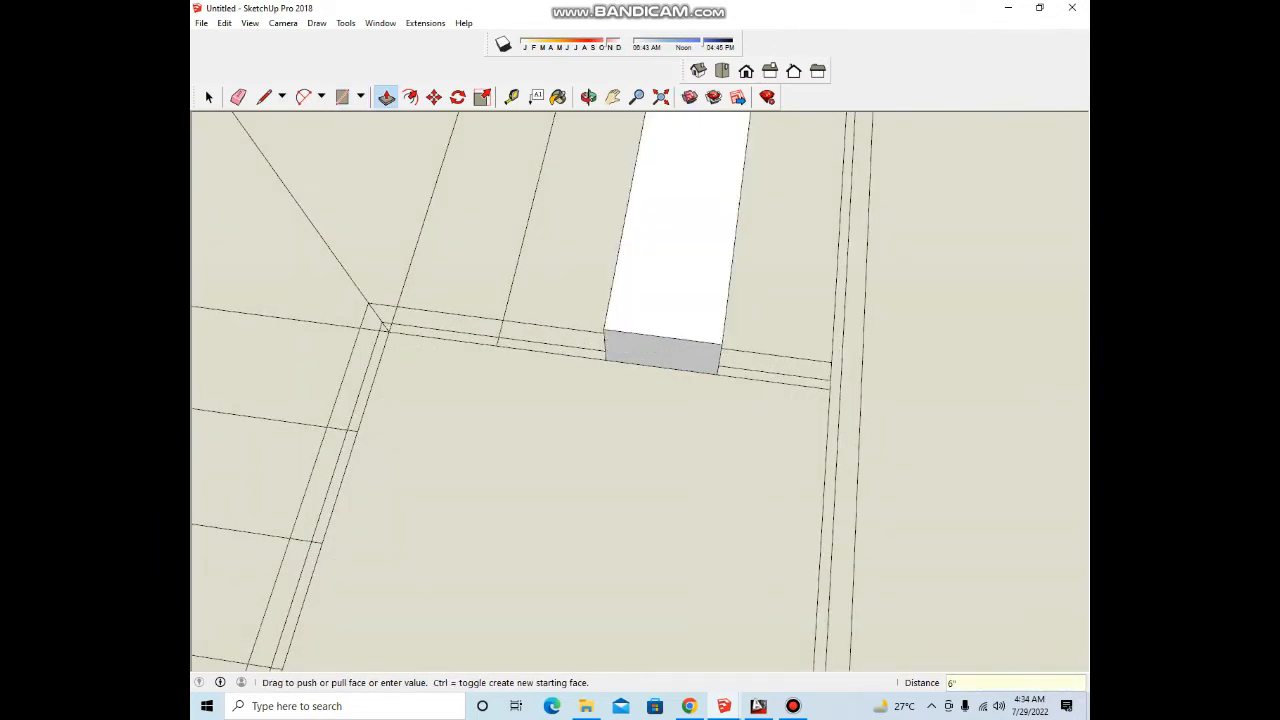
Step: Select the whole extruded step with all its faces and edges and make it a group
{"action": "key", "text": "space"}
{"action": "triple_click", "coordinate": [650, 308]}
{"action": "right_click", "coordinate": [650, 308]}
{"action": "left_click", "coordinate": [695, 428]}
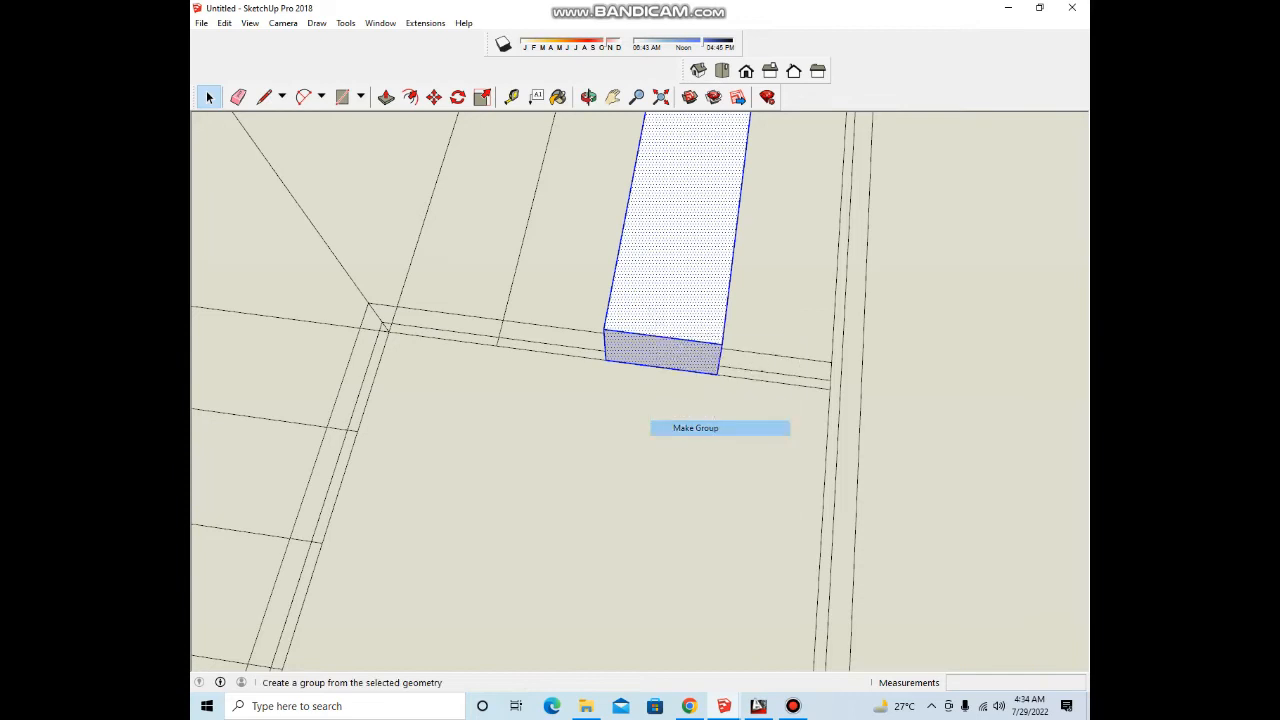
Step: Copy the step from its lower front corner to the opposite upper corner and repeat the copy 3x
{"action": "scroll", "coordinate": [680, 317], "scroll_direction": "up", "scroll_amount": 1}
{"action": "key", "text": "m"}
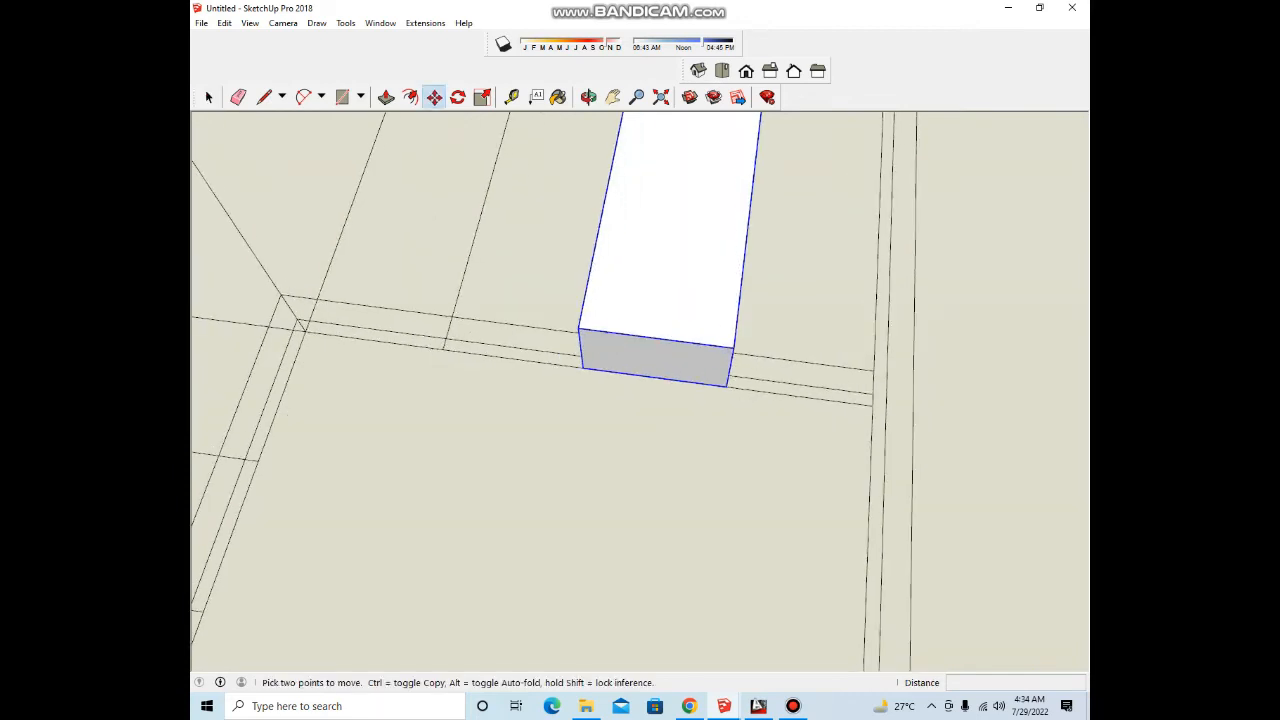
{"action": "key", "text": "ctrl"}
{"action": "left_click", "coordinate": [726, 387]}
{"action": "left_click", "coordinate": [579, 328]}
{"action": "scroll", "coordinate": [702, 337], "scroll_direction": "down", "scroll_amount": 5}
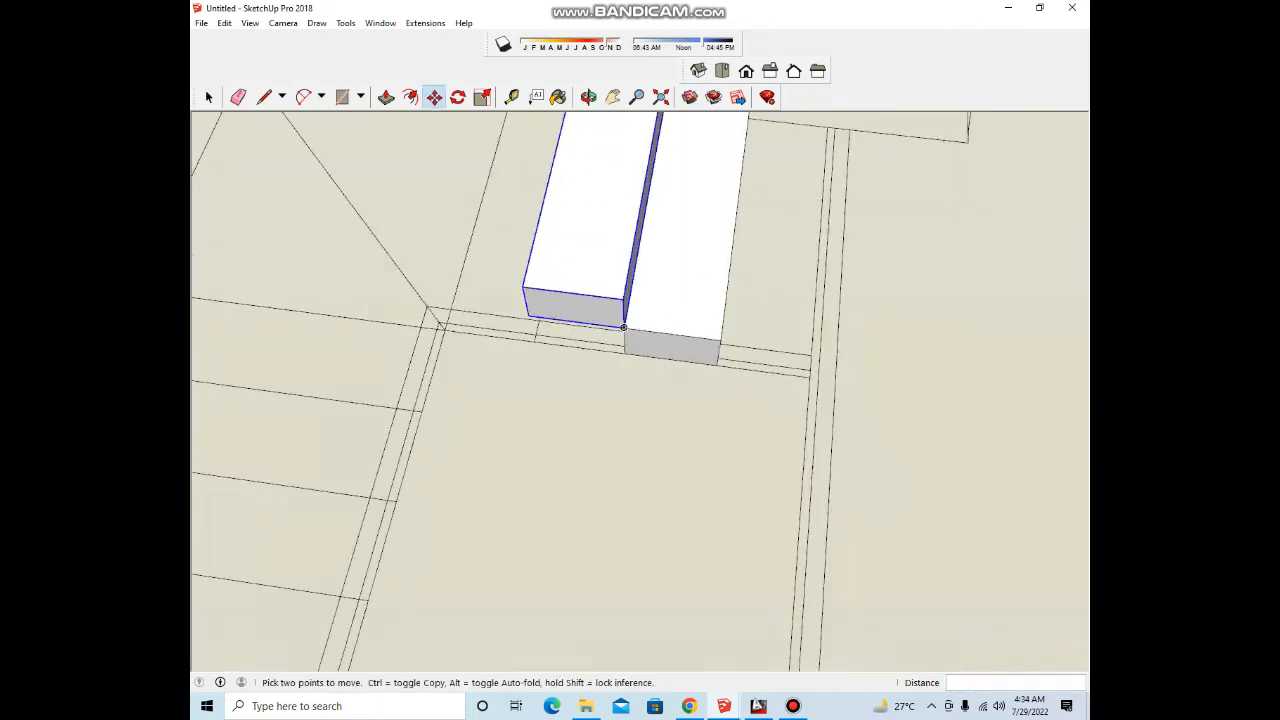
{"action": "type", "text": "3x"}
{"action": "key", "text": "Return"}
Step: Erase the topmost step copy, which extends past the straight flight
{"action": "key", "text": "e"}
{"action": "left_click", "coordinate": [518, 270]}
{"action": "key", "text": "space"}
Step: Copy the lowest step one riser down onto the first tread at the start of the flight
{"action": "scroll", "coordinate": [704, 300], "scroll_direction": "up", "scroll_amount": 2}
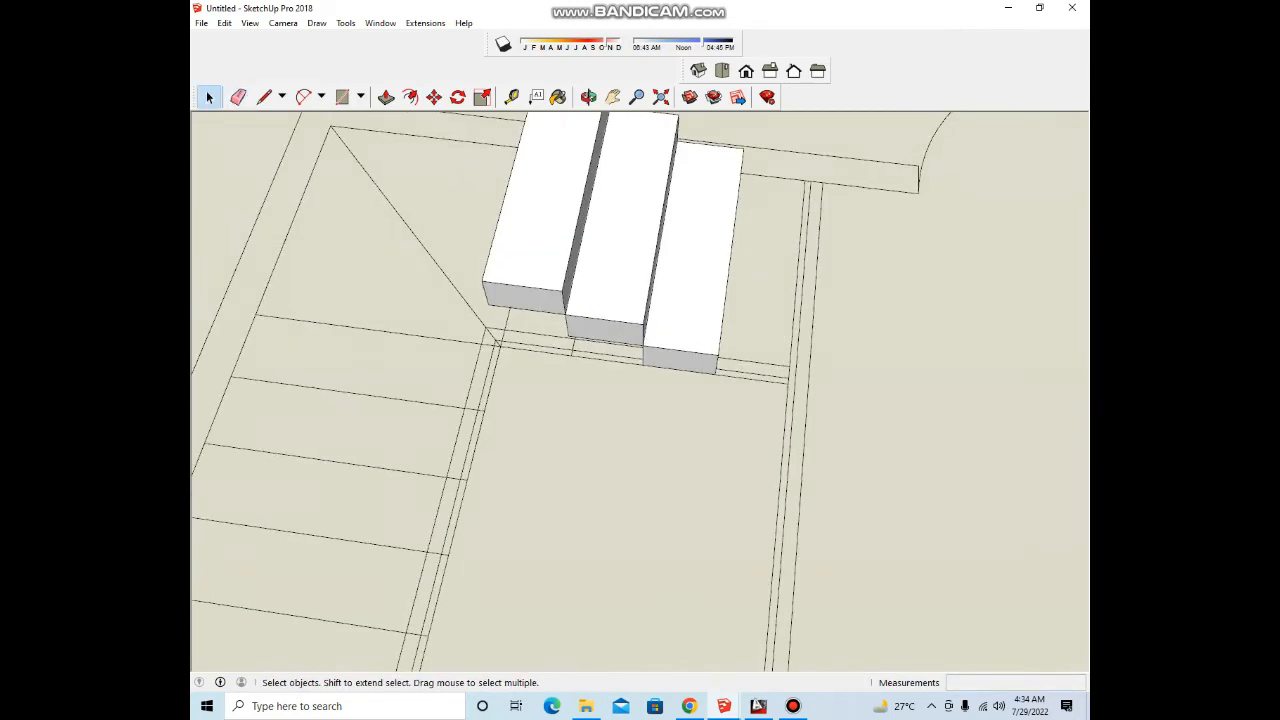
{"action": "left_click", "coordinate": [702, 302]}
{"action": "middle_click_drag", "start_coordinate": [702, 302], "coordinate": [668, 288]}
{"action": "key", "text": "m"}
{"action": "scroll", "coordinate": [645, 366], "scroll_direction": "up", "scroll_amount": 1}
{"action": "key", "text": "ctrl"}
{"action": "left_click", "coordinate": [633, 337]}
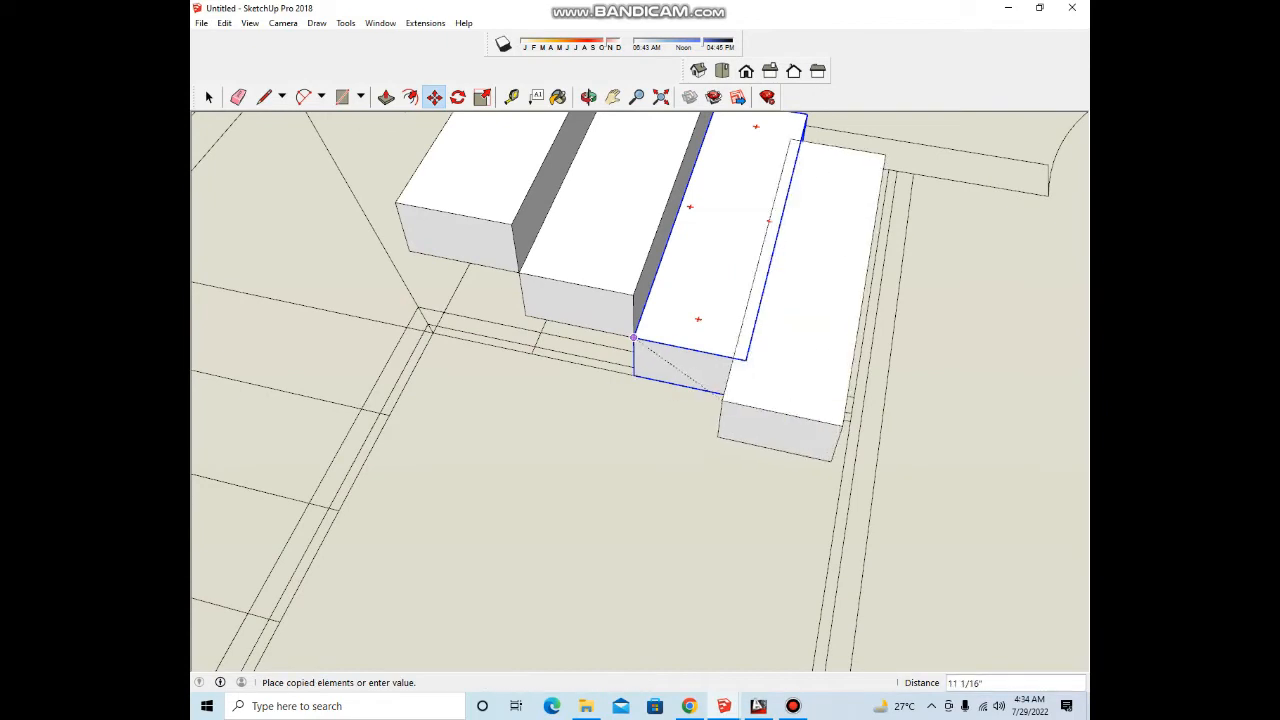
{"action": "left_click", "coordinate": [741, 390]}
{"action": "scroll", "coordinate": [718, 334], "scroll_direction": "down", "scroll_amount": 4}
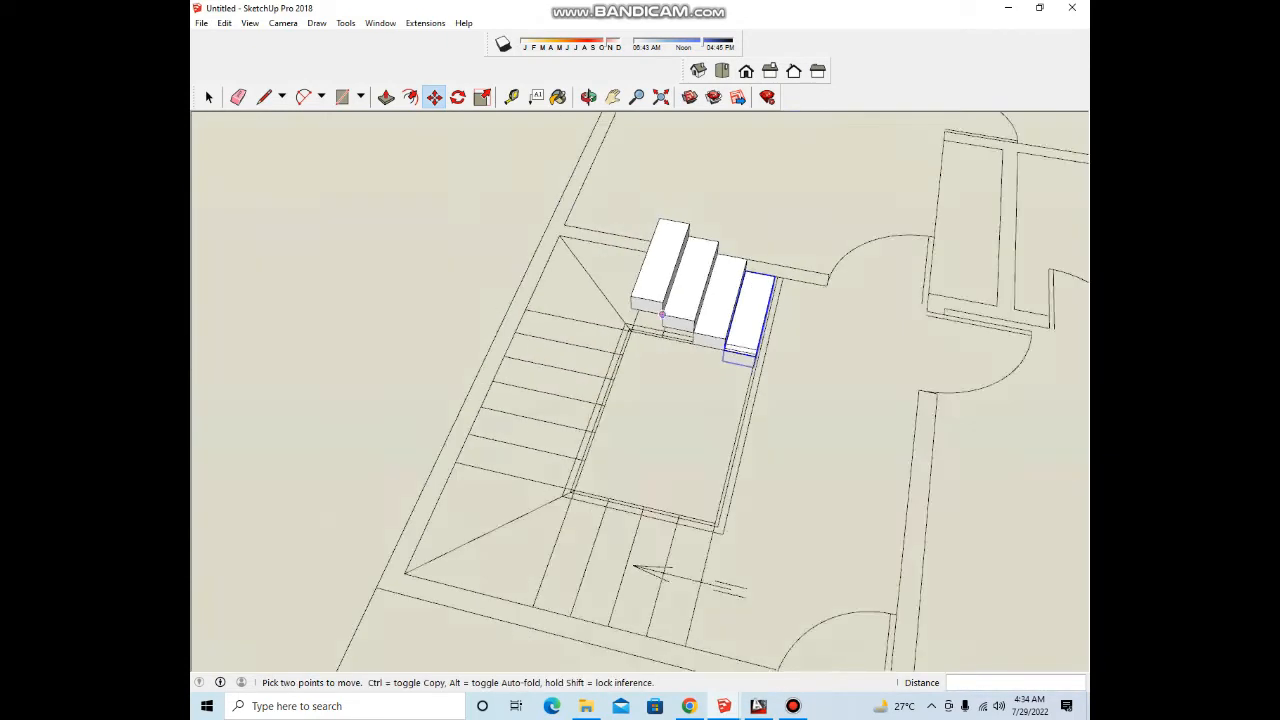
Step: Copy the top step one riser up, from its lower corner to its opposite upper corner
{"action": "scroll", "coordinate": [652, 294], "scroll_direction": "up", "scroll_amount": 1}
{"action": "key", "text": "space"}
{"action": "left_click", "coordinate": [655, 288]}
{"action": "scroll", "coordinate": [666, 312], "scroll_direction": "up", "scroll_amount": 2}
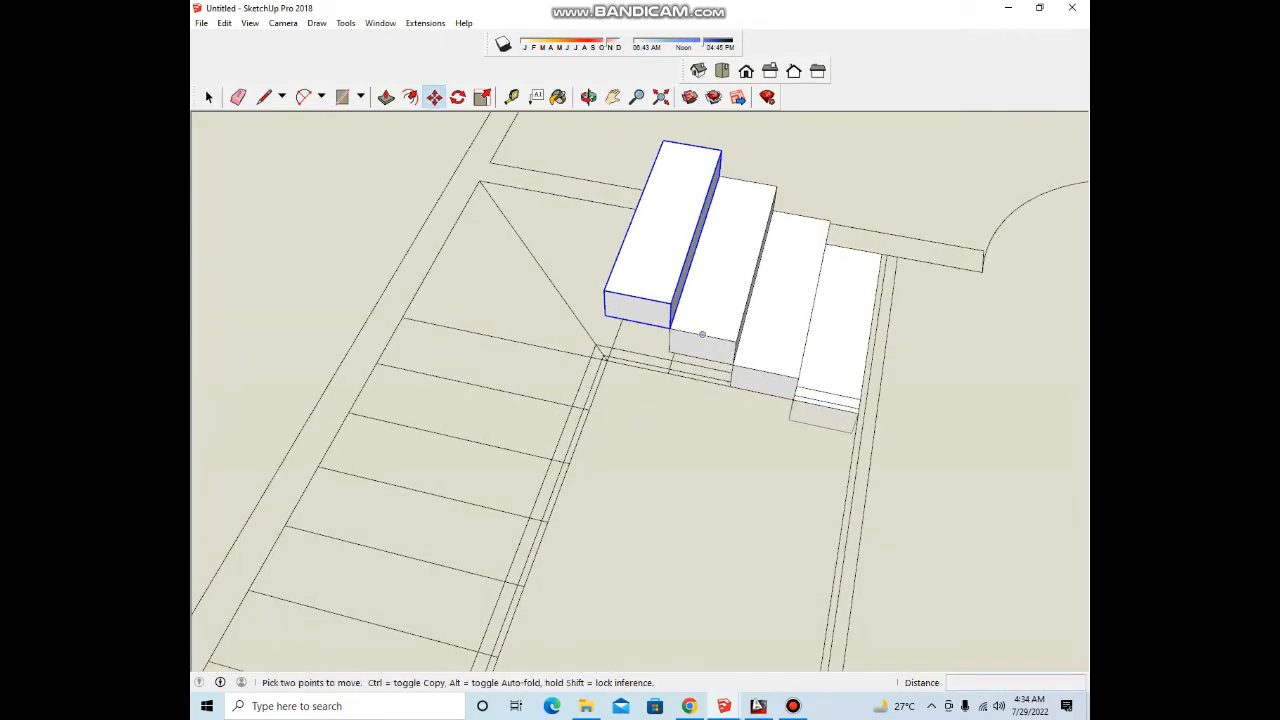
{"action": "key", "text": "ctrl"}
{"action": "left_click", "coordinate": [669, 328]}
{"action": "left_click", "coordinate": [604, 290]}
Step: Inside the top step's group, extend its outer side face 2' 4" to form the corner landing
{"action": "middle_click_drag", "start_coordinate": [604, 290], "coordinate": [770, 390]}
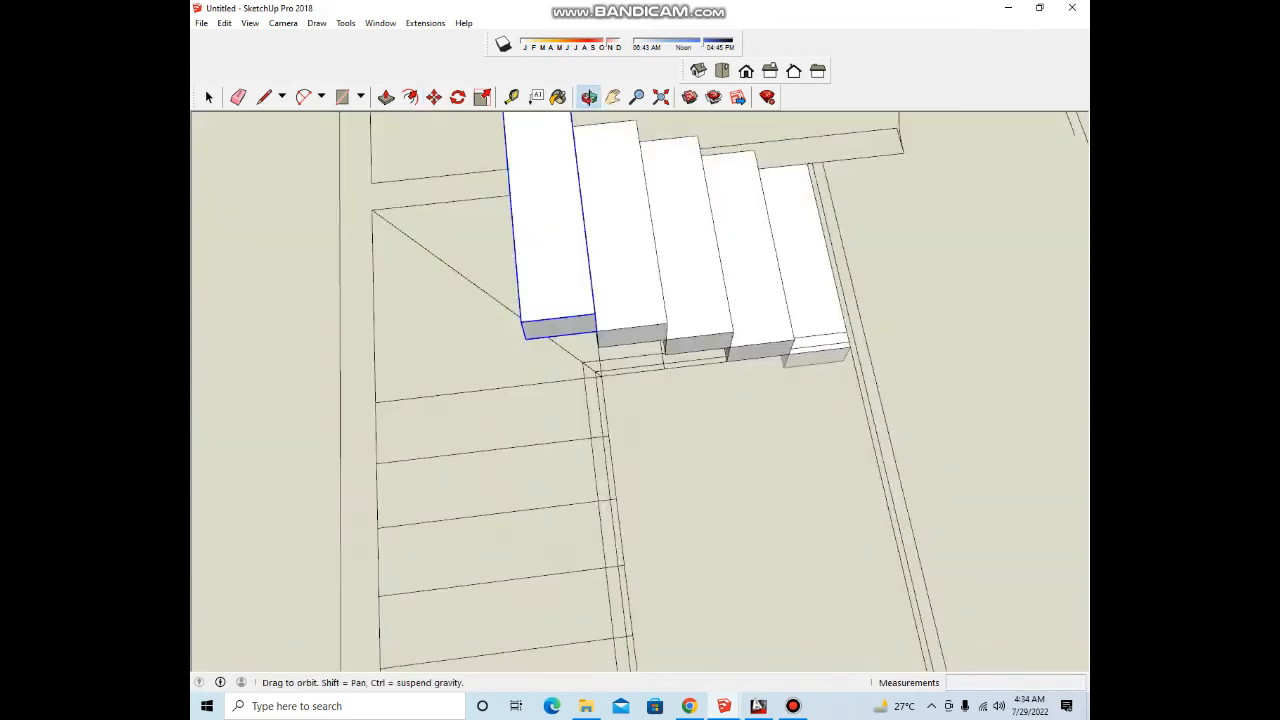
{"action": "scroll", "coordinate": [770, 390], "scroll_direction": "down", "scroll_amount": 1}
{"action": "key", "text": "space"}
{"action": "double_click", "coordinate": [608, 306]}
{"action": "scroll", "coordinate": [608, 306], "scroll_direction": "up", "scroll_amount": 1}
{"action": "middle_click_drag", "start_coordinate": [608, 306], "coordinate": [737, 268]}
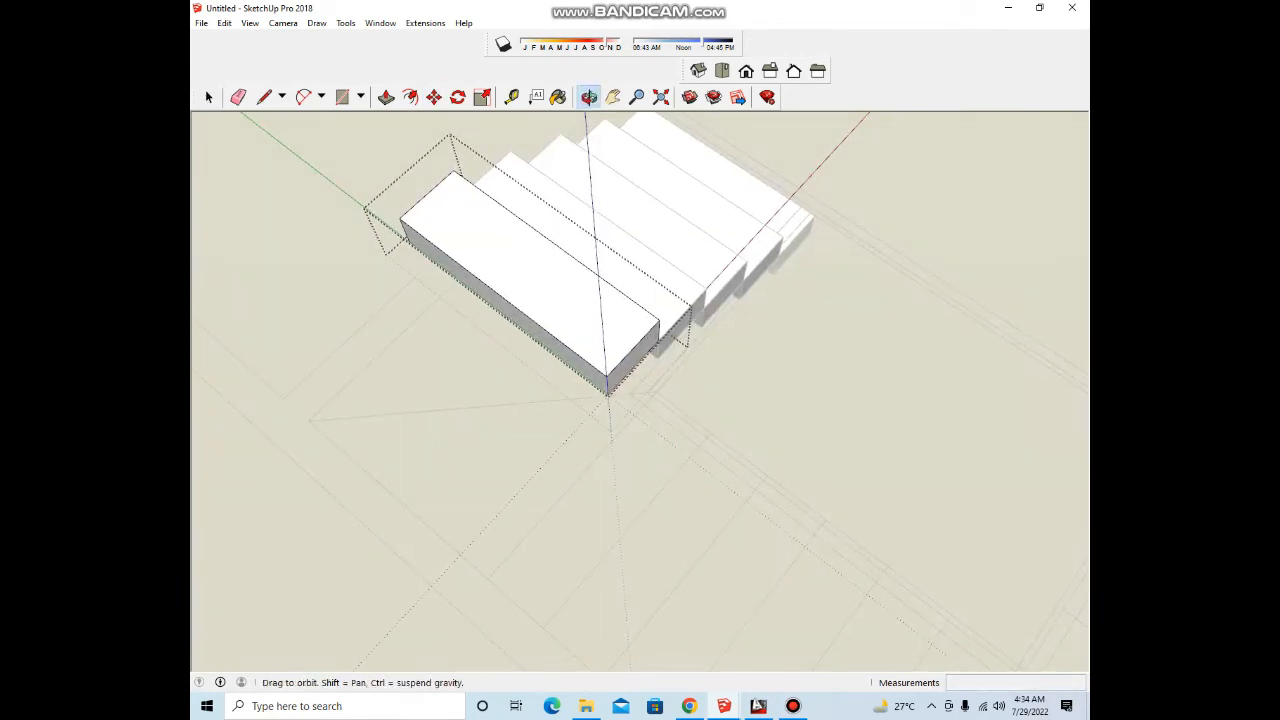
{"action": "left_click", "coordinate": [484, 292]}
{"action": "left_click", "coordinate": [340, 455]}
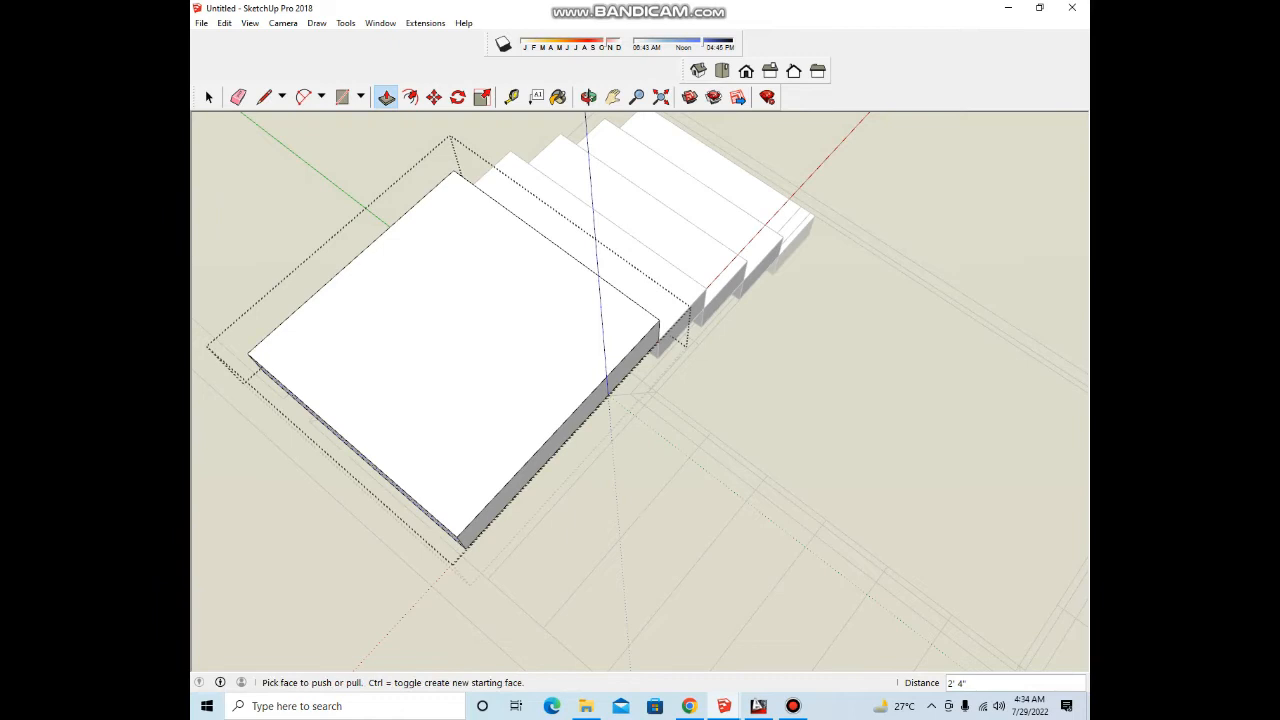
Step: Split the landing's top with a diagonal line and push away the outer half, leaving a triangular winder step
{"action": "middle_click_drag", "start_coordinate": [450, 370], "coordinate": [360, 345]}
{"action": "middle_click_drag", "start_coordinate": [658, 279], "coordinate": [633, 286]}
{"action": "key", "text": "l"}
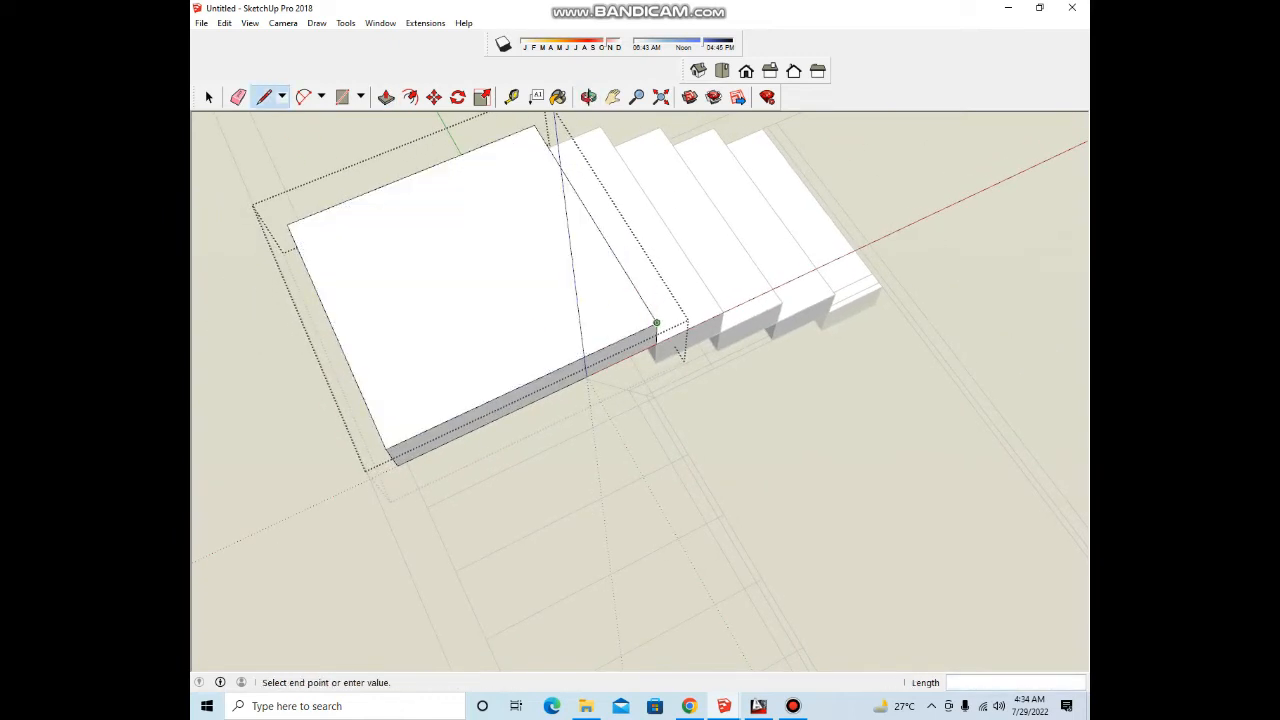
{"action": "left_click", "coordinate": [288, 224]}
{"action": "middle_click_drag", "start_coordinate": [366, 294], "coordinate": [348, 273]}
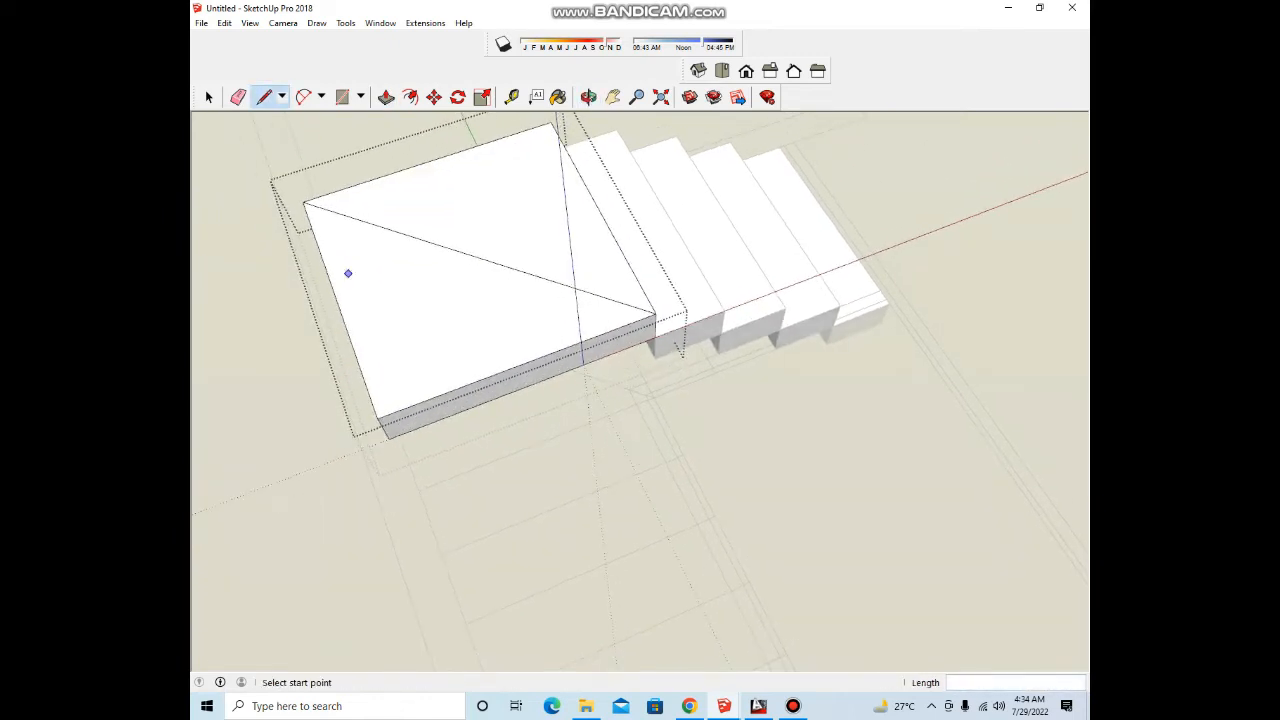
{"action": "key", "text": "p"}
{"action": "left_click", "coordinate": [420, 301]}
{"action": "left_click", "coordinate": [426, 348]}
{"action": "middle_click_drag", "start_coordinate": [426, 348], "coordinate": [475, 346]}
{"action": "scroll", "coordinate": [560, 300], "scroll_direction": "down", "scroll_amount": 4}
{"action": "key", "text": "space"}
{"action": "left_click", "coordinate": [650, 400]}
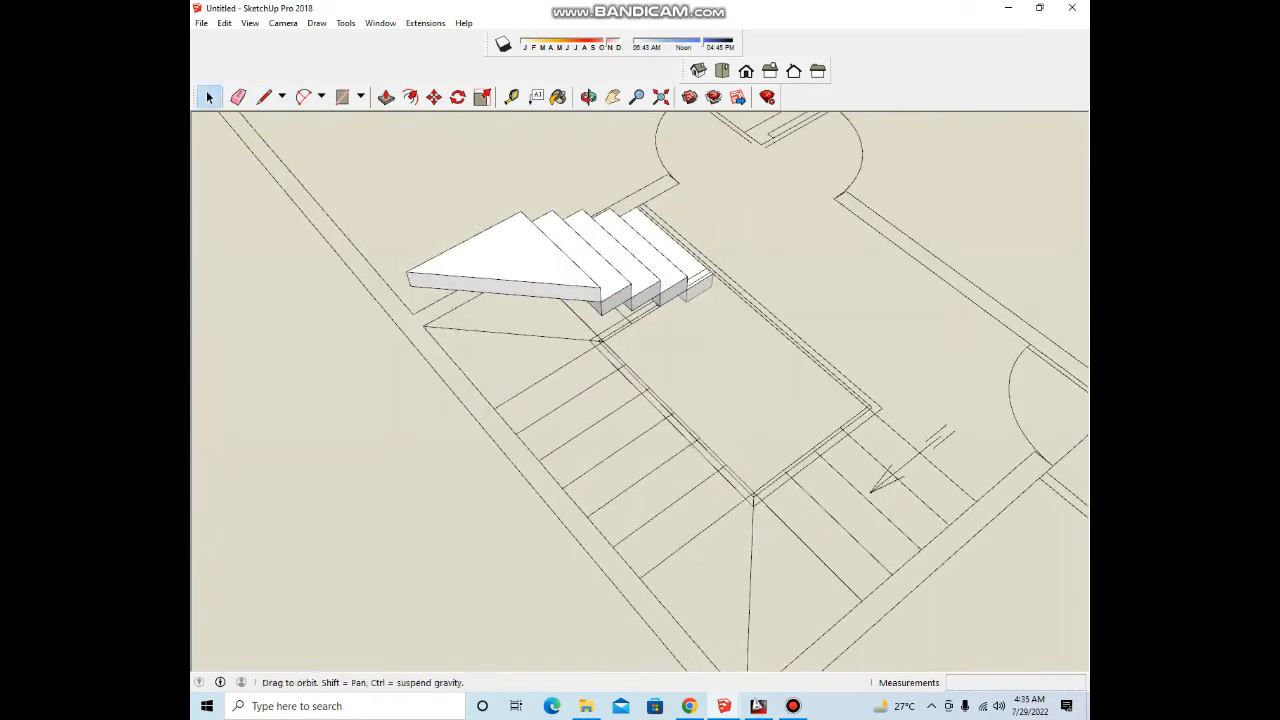
Step: Copy the triangular winder step from its far upper corner to its inner upper corner
{"action": "middle_click_drag", "start_coordinate": [680, 380], "coordinate": [600, 365]}
{"action": "scroll", "coordinate": [570, 290], "scroll_direction": "up", "scroll_amount": 3}
{"action": "left_click", "coordinate": [585, 230]}
{"action": "scroll", "coordinate": [590, 310], "scroll_direction": "up", "scroll_amount": 3}
{"action": "middle_click_drag", "start_coordinate": [720, 300], "coordinate": [600, 270]}
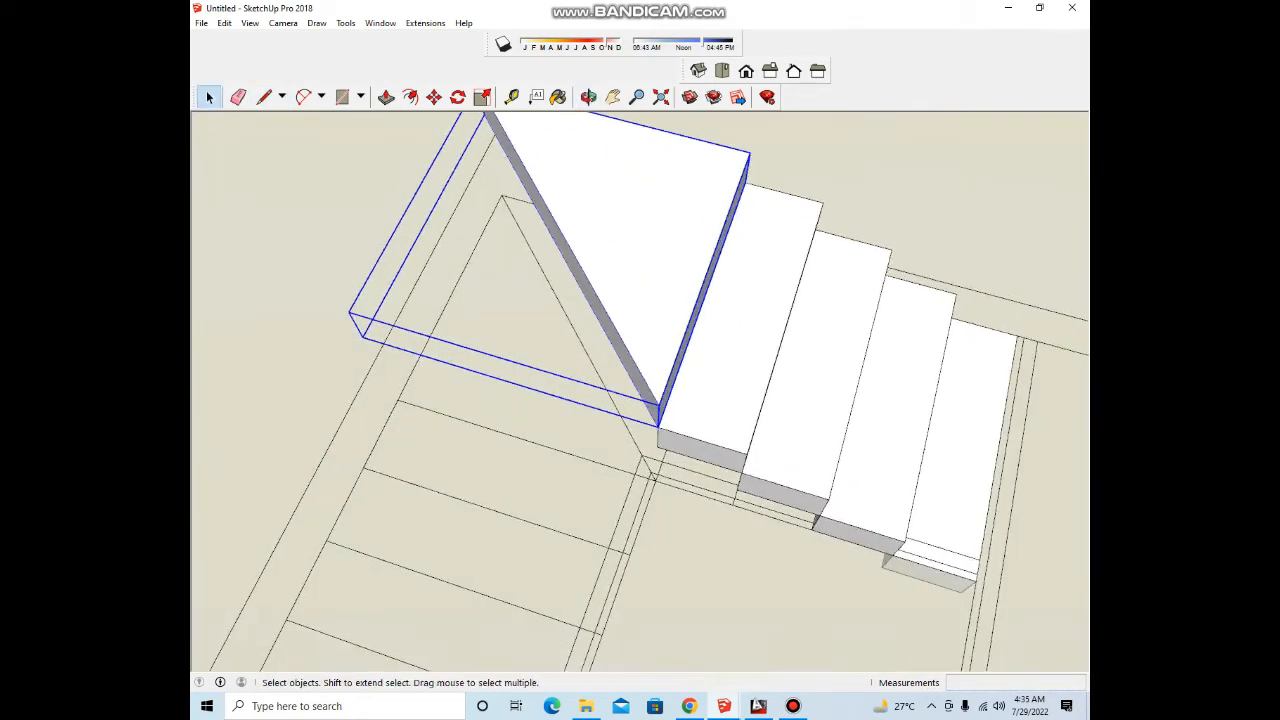
{"action": "key", "text": "m"}
{"action": "key", "text": "ctrl"}
{"action": "left_click", "coordinate": [570, 400]}
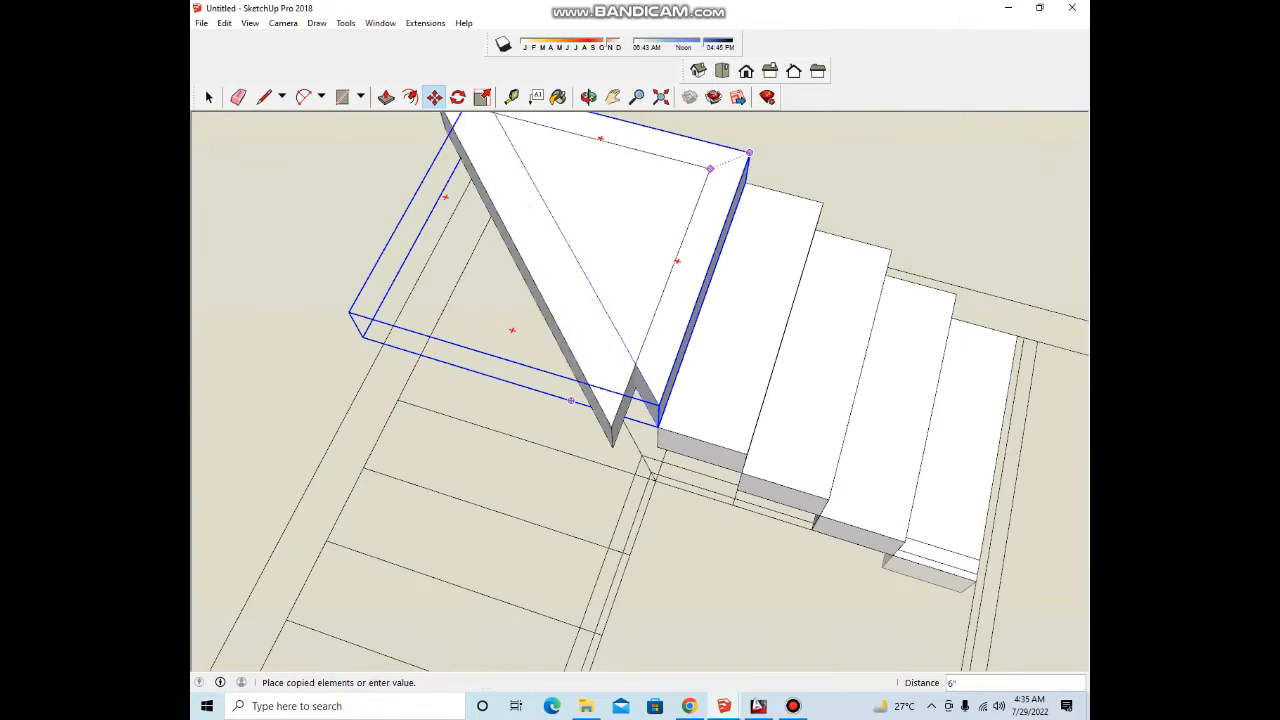
{"action": "left_click", "coordinate": [658, 405]}
Step: Rotate the copied winder step about its inner corner to make it the other half of the corner turn
{"action": "middle_click_drag", "start_coordinate": [634, 402], "coordinate": [657, 394]}
{"action": "key", "text": "q"}
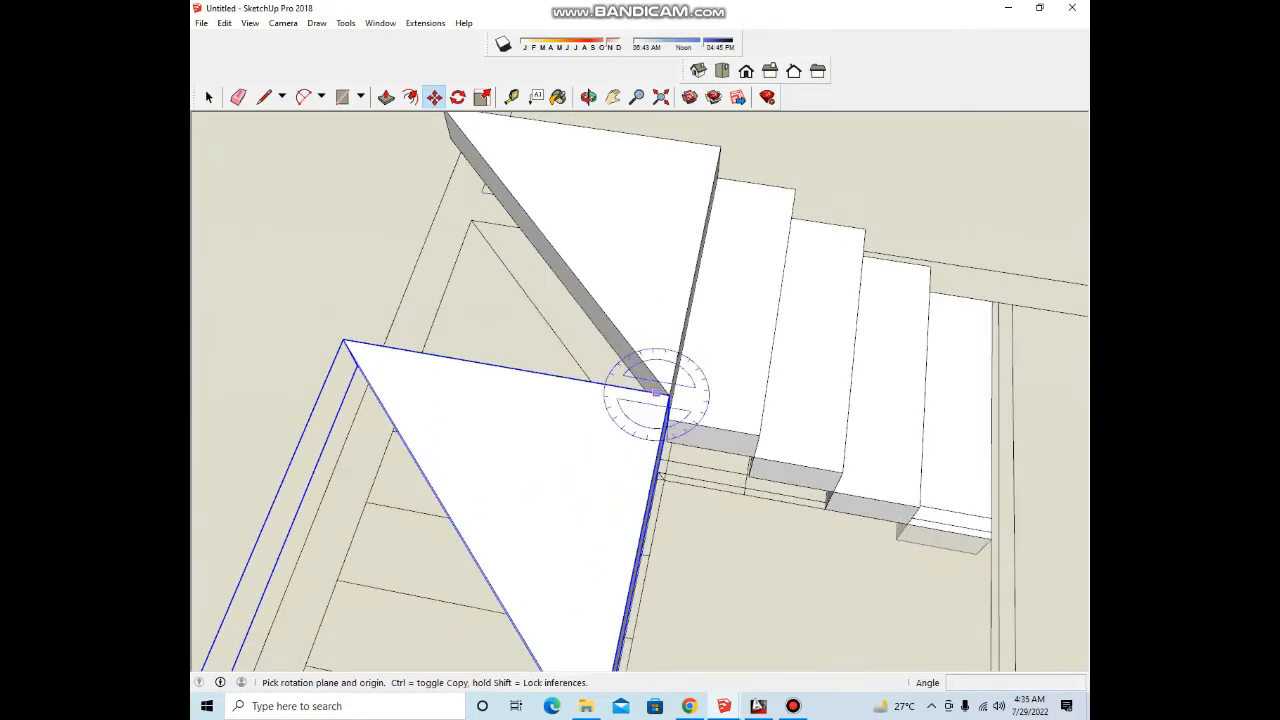
{"action": "left_click", "coordinate": [621, 387]}
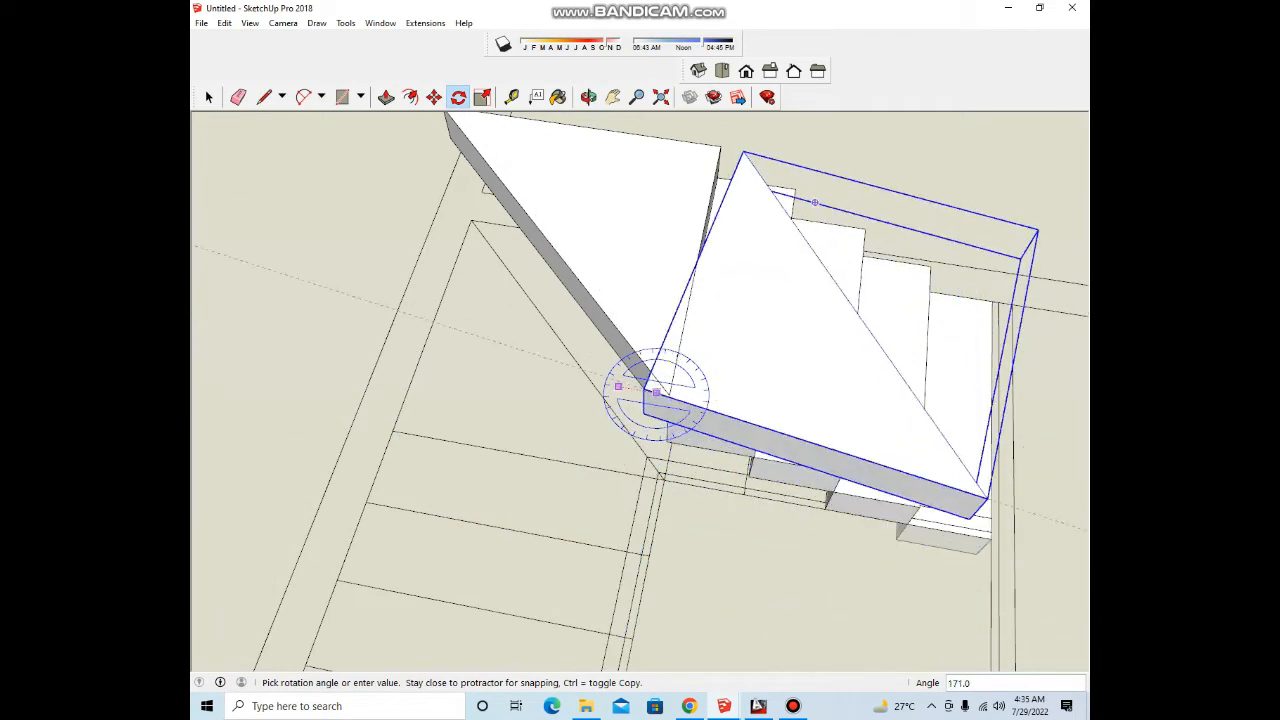
{"action": "left_click", "coordinate": [710, 373]}
Step: Move the rotated winder step by its corner onto the inner upper corner of the first winder step
{"action": "middle_click_drag", "start_coordinate": [710, 370], "coordinate": [700, 331]}
{"action": "key", "text": "m"}
{"action": "scroll", "coordinate": [930, 444], "scroll_direction": "up", "scroll_amount": 1}
{"action": "left_click", "coordinate": [974, 473]}
{"action": "left_click", "coordinate": [634, 355]}
{"action": "scroll", "coordinate": [722, 332], "scroll_direction": "down", "scroll_amount": 5}
{"action": "key", "text": "space"}
Step: Select the four straight steps and copy them from the lowest step's bottom corner to the upper winder's inner corner
{"action": "scroll", "coordinate": [695, 400], "scroll_direction": "up", "scroll_amount": 6}
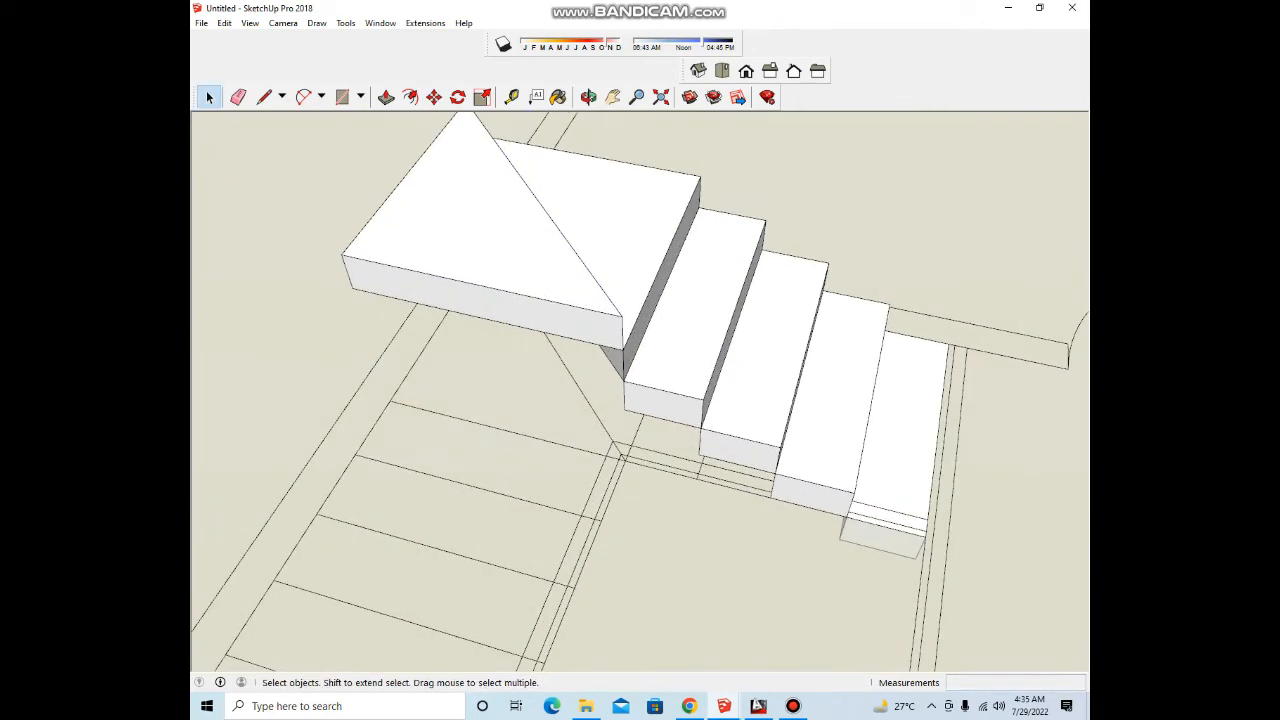
{"action": "scroll", "coordinate": [690, 345], "scroll_direction": "down", "scroll_amount": 4}
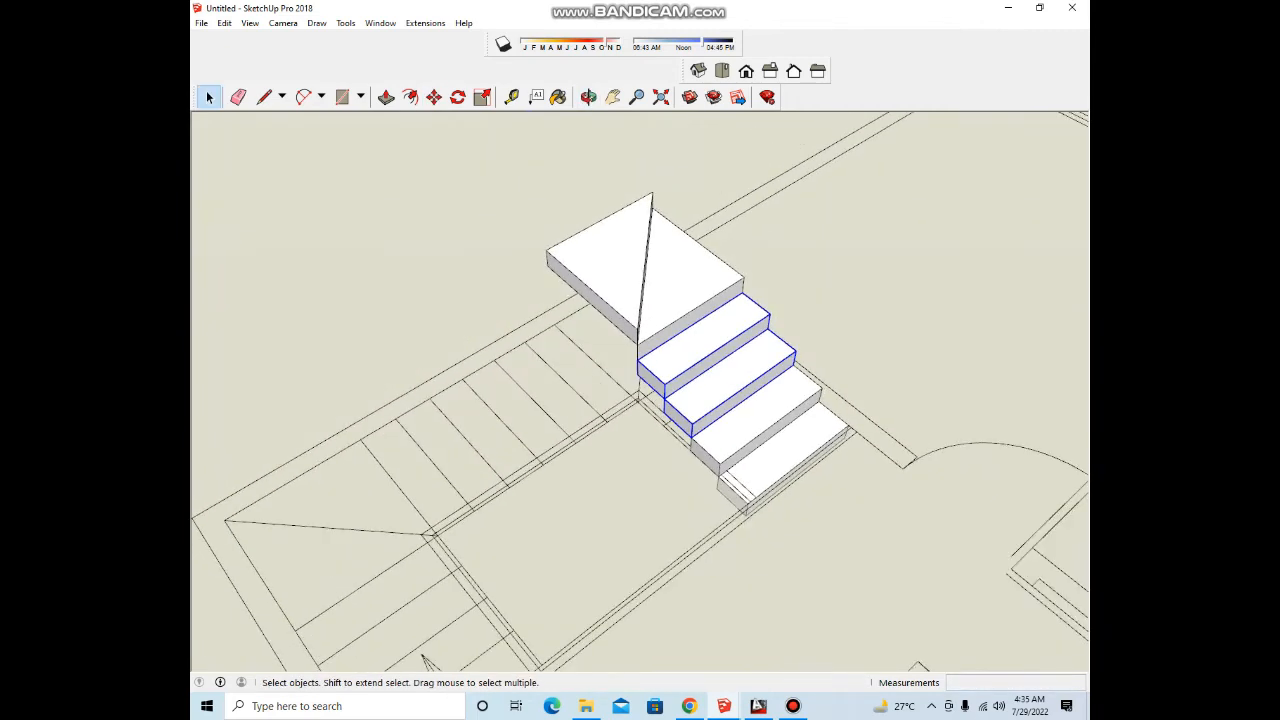
{"action": "scroll", "coordinate": [776, 460], "scroll_direction": "up", "scroll_amount": 2}
{"action": "left_click", "coordinate": [778, 459]}
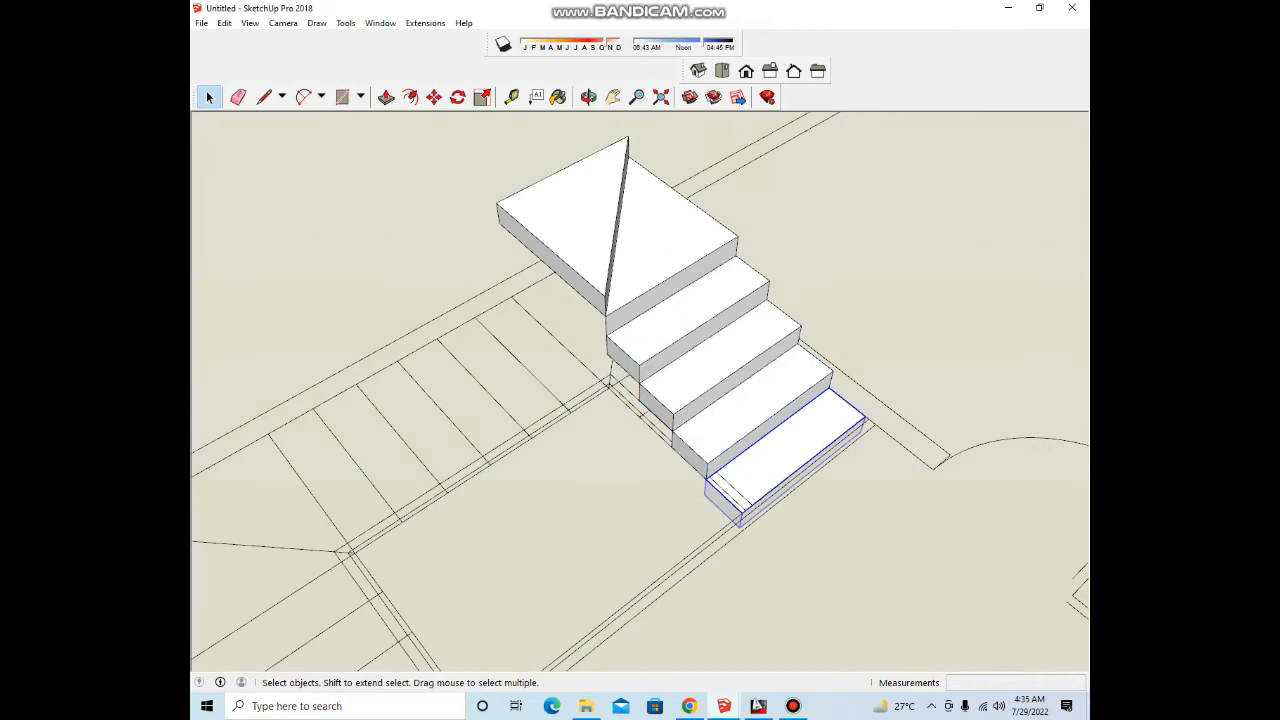
{"action": "left_click", "coordinate": [692, 312], "text": "shift"}
{"action": "middle_click_drag", "start_coordinate": [692, 312], "coordinate": [704, 344]}
{"action": "key", "text": "m"}
{"action": "scroll", "coordinate": [740, 501], "scroll_direction": "up", "scroll_amount": 4}
{"action": "left_click", "coordinate": [752, 546]}
{"action": "key", "text": "ctrl"}
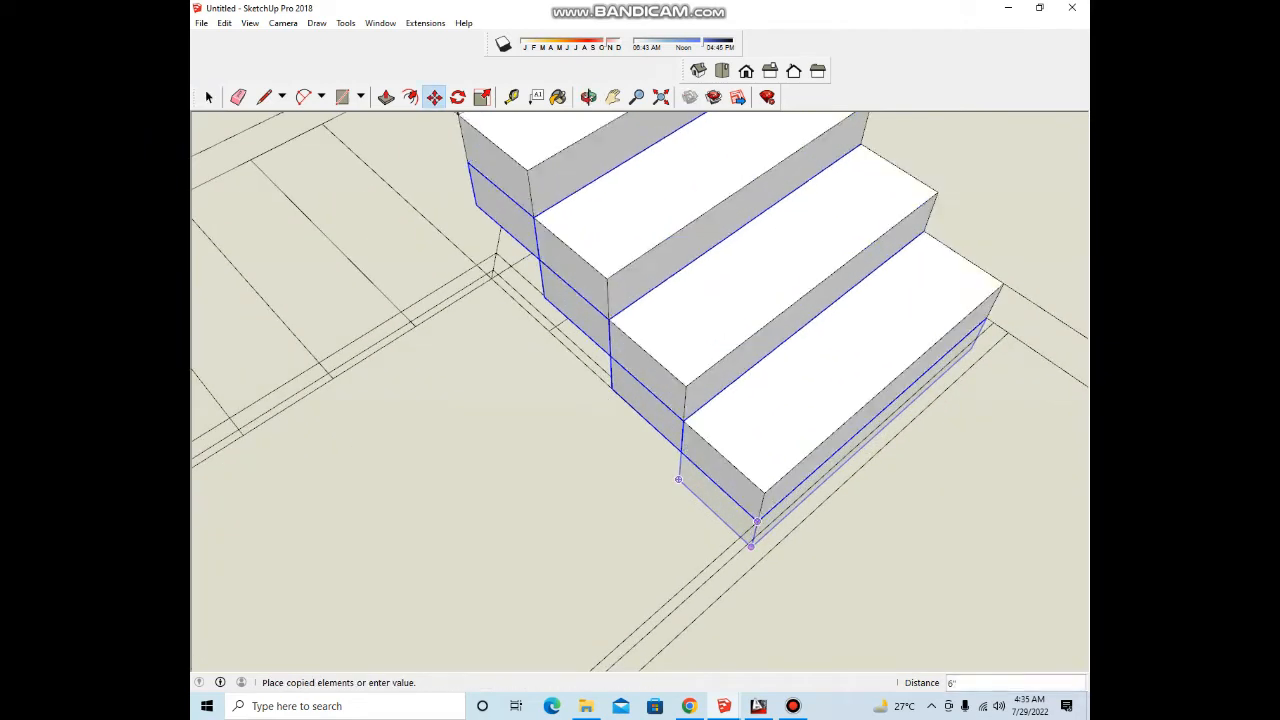
{"action": "scroll", "coordinate": [659, 409], "scroll_direction": "down", "scroll_amount": 4}
{"action": "scroll", "coordinate": [563, 260], "scroll_direction": "up", "scroll_amount": 2}
{"action": "left_click", "coordinate": [567, 262]}
{"action": "scroll", "coordinate": [557, 261], "scroll_direction": "down", "scroll_amount": 3}
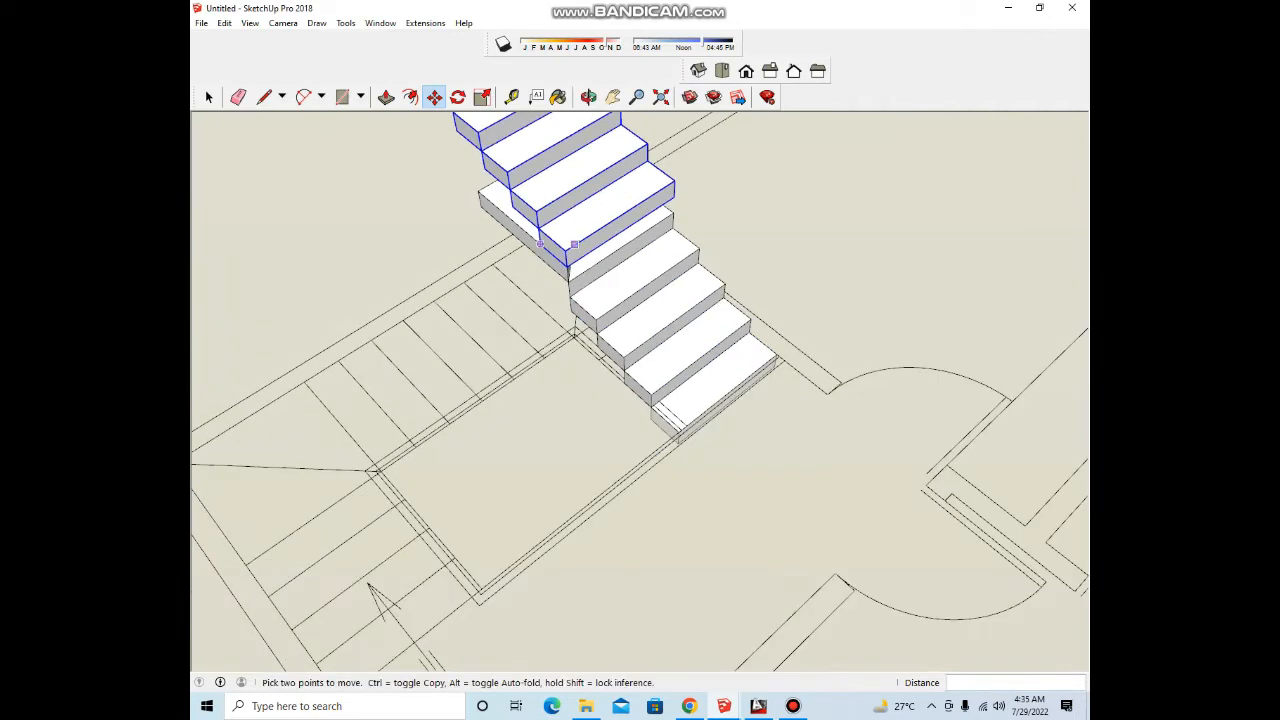
Step: Rotate the copied flight of four steps 90 degrees to run along the side wall of the stairwell
{"action": "scroll", "coordinate": [563, 257], "scroll_direction": "up", "scroll_amount": 3}
{"action": "key", "text": "q"}
{"action": "left_click", "coordinate": [565, 260]}
{"action": "left_click", "coordinate": [592, 242]}
{"action": "type", "text": "90"}
{"action": "key", "text": "Return"}
{"action": "scroll", "coordinate": [640, 230], "scroll_direction": "down", "scroll_amount": 1}
{"action": "scroll", "coordinate": [641, 232], "scroll_direction": "down", "scroll_amount": 4}
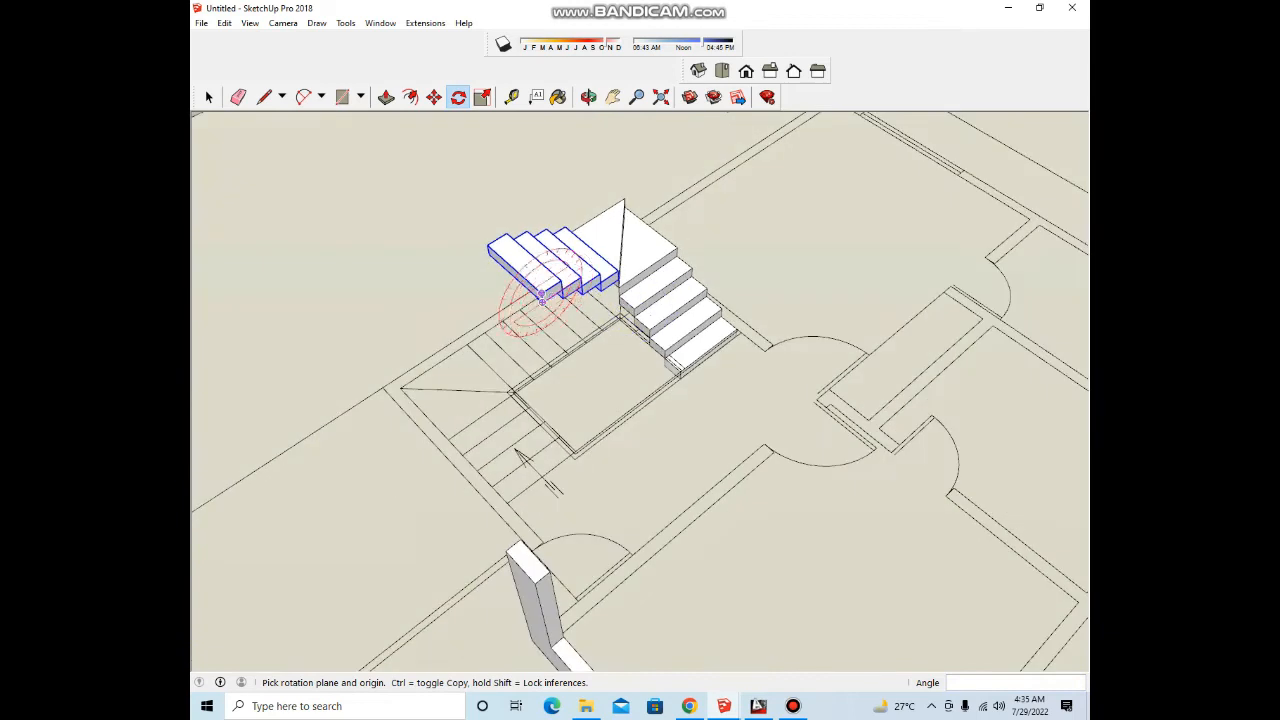
Step: Copy the top step of the side flight one riser up and multiply the copy 3x
{"action": "middle_click_drag", "start_coordinate": [534, 306], "coordinate": [460, 256]}
{"action": "scroll", "coordinate": [609, 271], "scroll_direction": "up", "scroll_amount": 5}
{"action": "key", "text": "space"}
{"action": "left_click", "coordinate": [716, 215]}
{"action": "scroll", "coordinate": [629, 295], "scroll_direction": "down", "scroll_amount": 4}
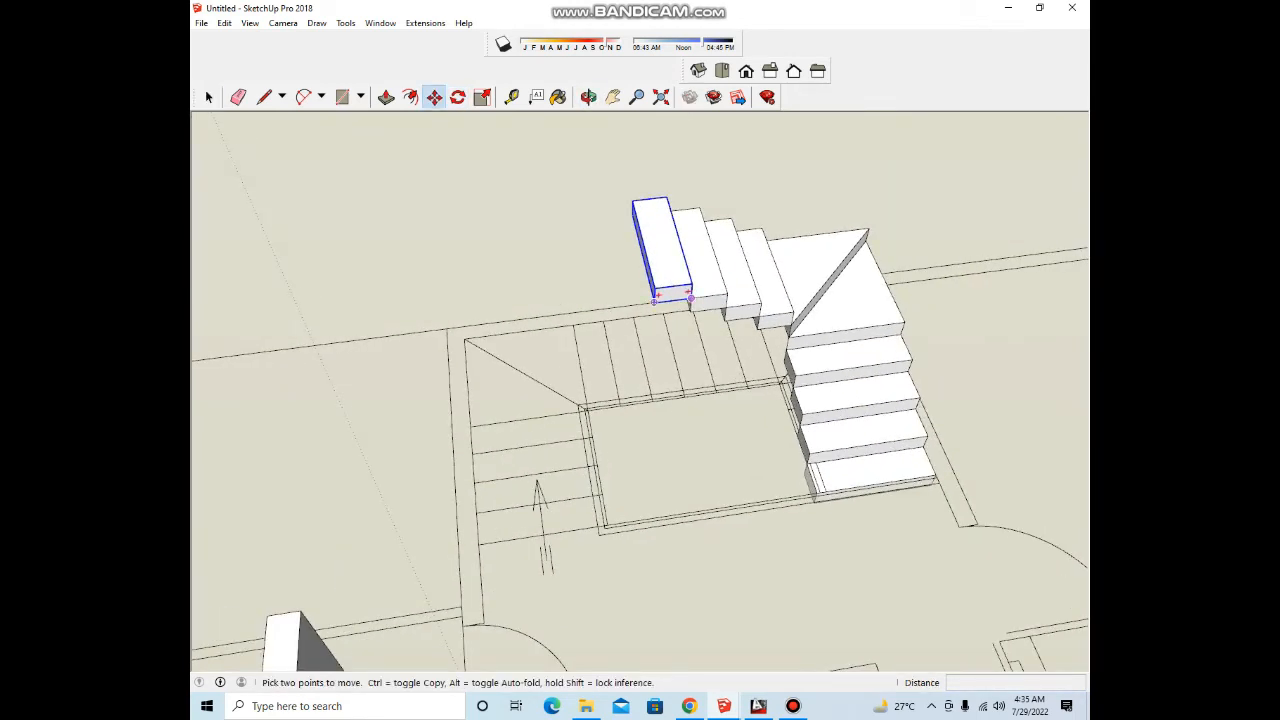
{"action": "type", "text": "2"}
{"action": "key", "text": "Return"}
{"action": "key", "text": "Return"}
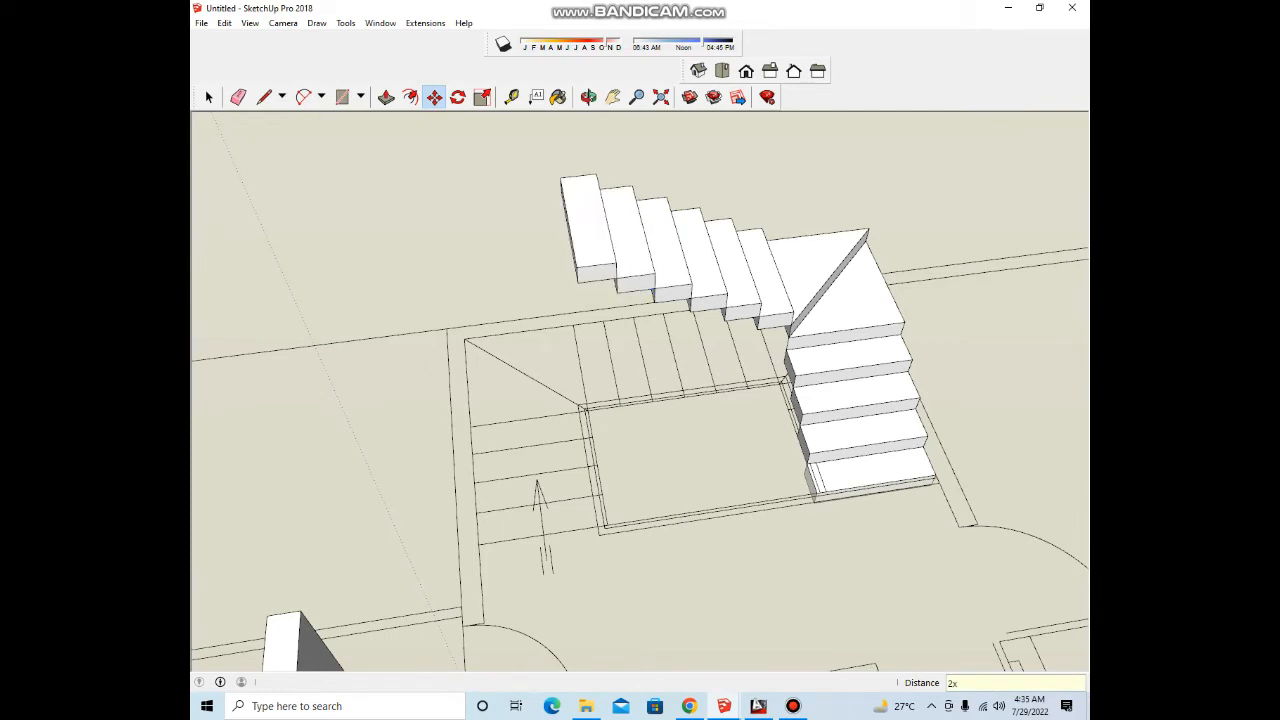
{"action": "type", "text": "3x"}
{"action": "key", "text": "Return"}
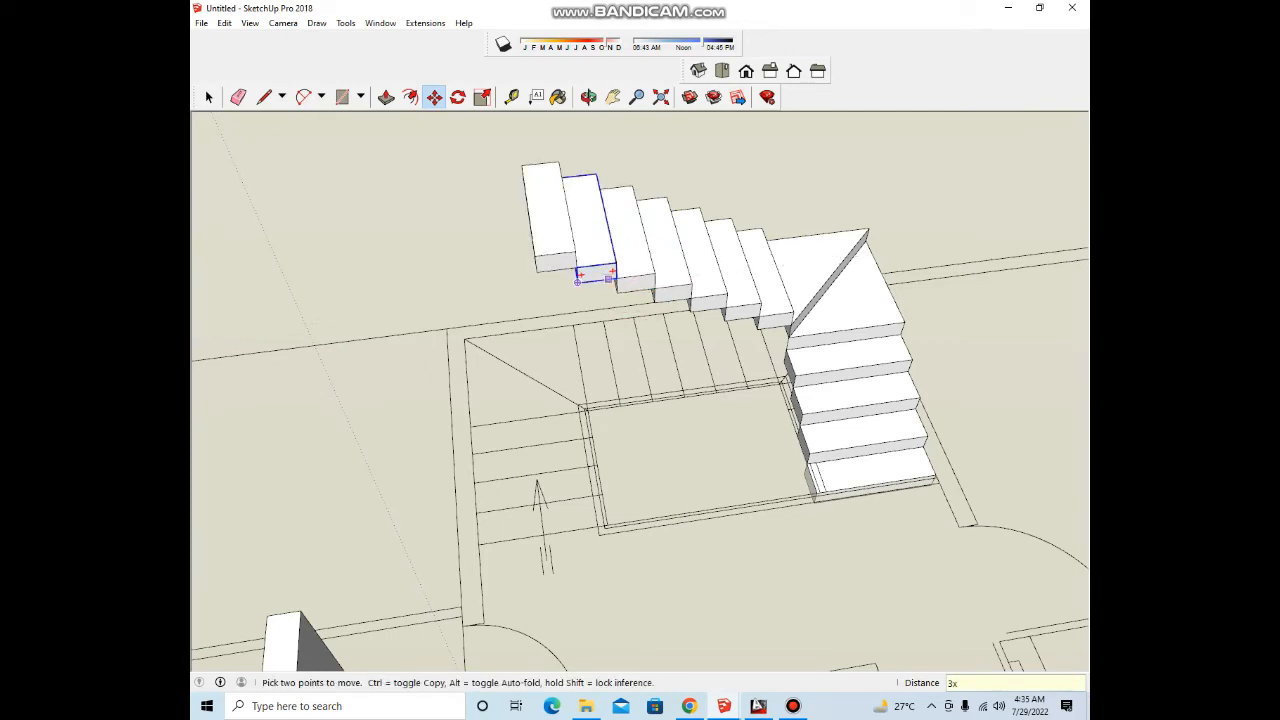
Step: Erase the topmost surplus step of the side flight
{"action": "key", "text": "space"}
{"action": "double_click", "coordinate": [556, 254]}
{"action": "middle_click_drag", "start_coordinate": [556, 256], "coordinate": [582, 270]}
{"action": "key", "text": "e"}
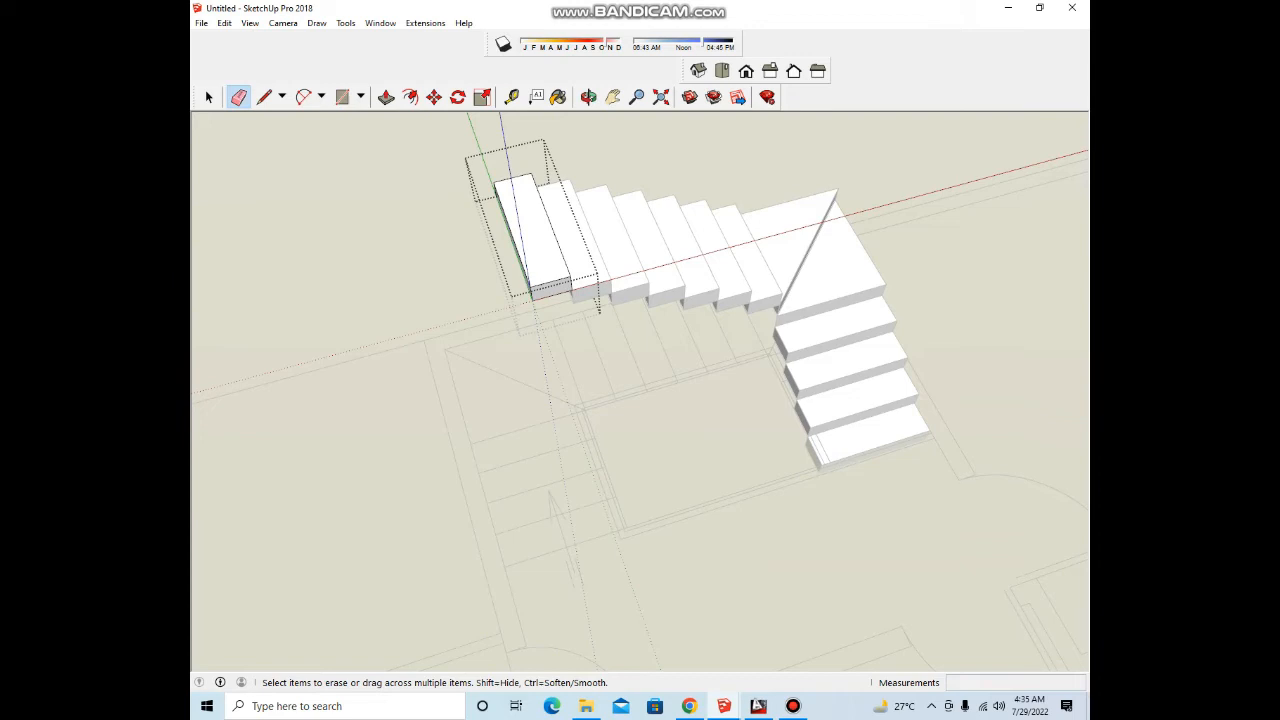
{"action": "key", "text": "Escape"}
{"action": "key", "text": "e"}
{"action": "left_click", "coordinate": [553, 282]}
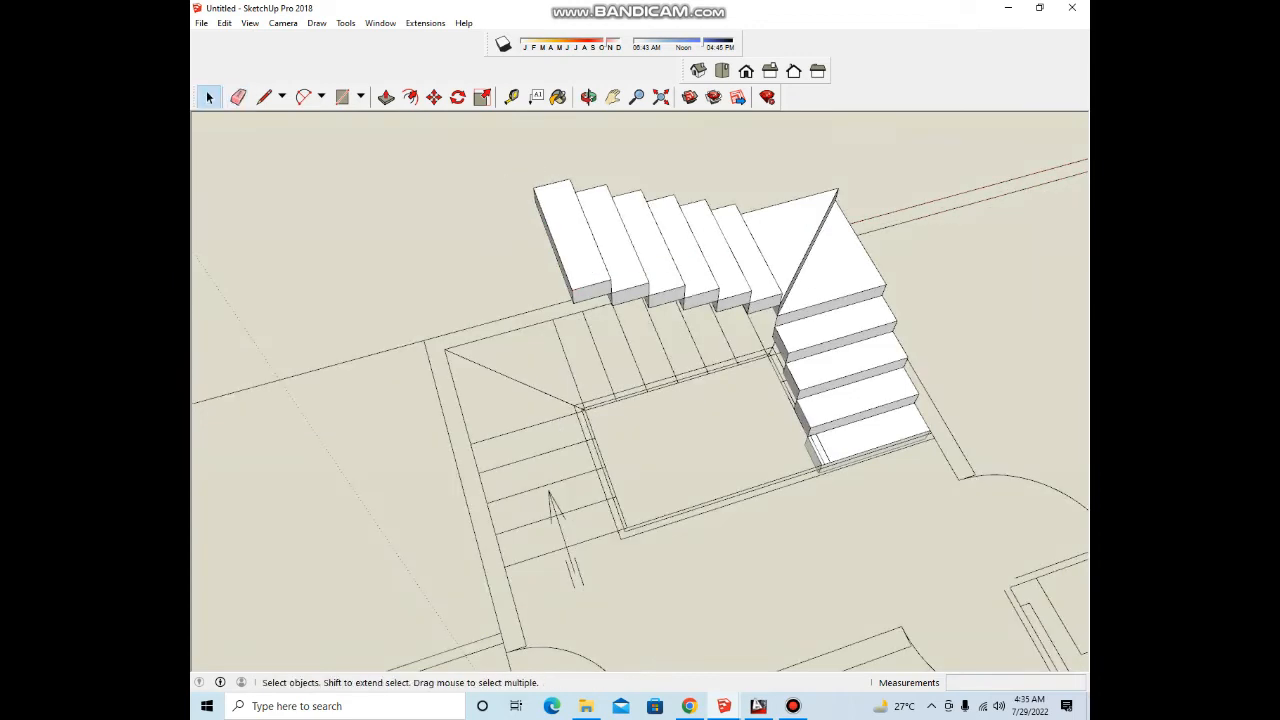
{"action": "middle_click_drag", "start_coordinate": [822, 250], "coordinate": [806, 250]}
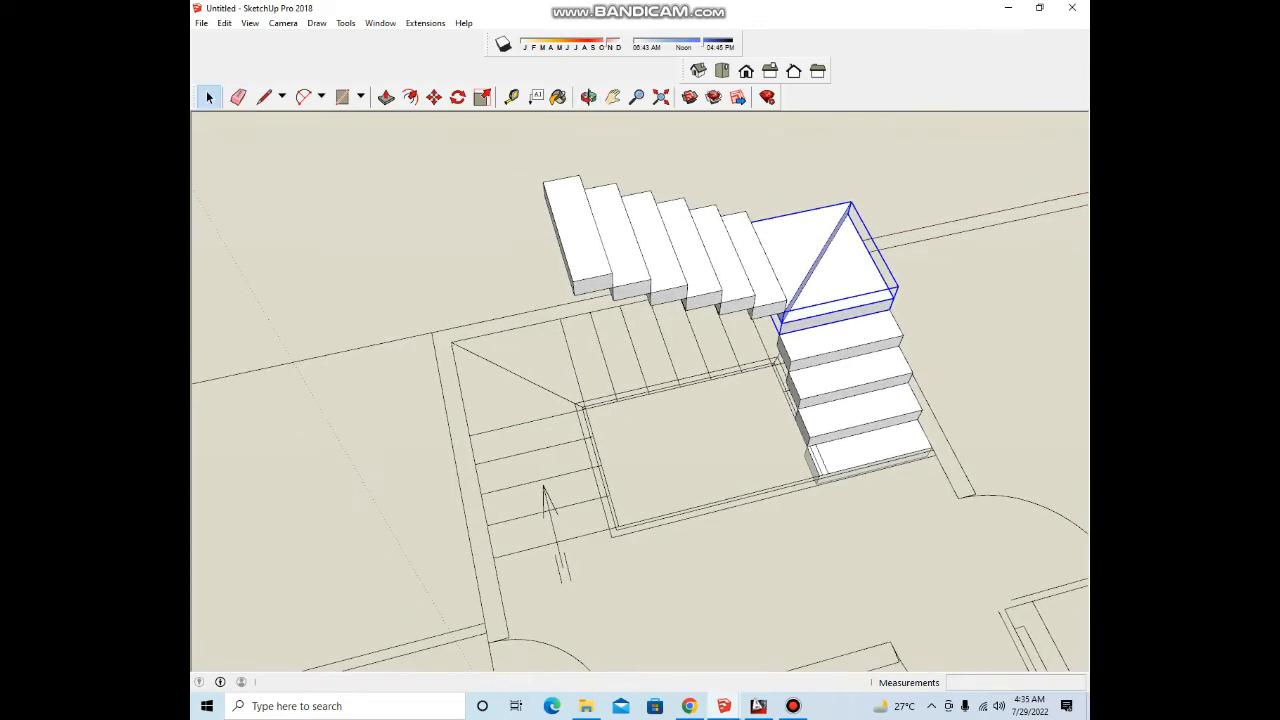
Step: Copy the pair of winder steps from the lower corner to the upper end of the side flight
{"action": "scroll", "coordinate": [848, 298], "scroll_direction": "up", "scroll_amount": 2}
{"action": "left_click", "coordinate": [907, 317]}
{"action": "key", "text": "ctrl"}
{"action": "scroll", "coordinate": [678, 266], "scroll_direction": "down", "scroll_amount": 2}
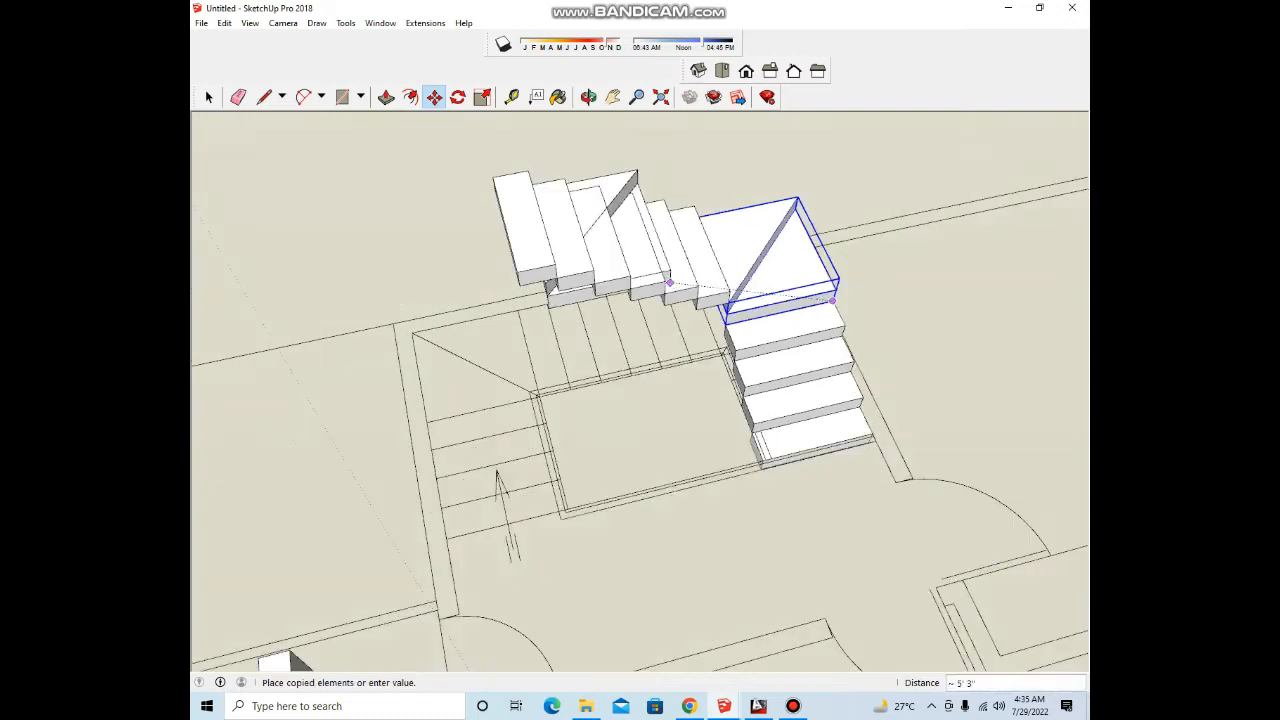
{"action": "scroll", "coordinate": [524, 268], "scroll_direction": "up", "scroll_amount": 1}
{"action": "left_click", "coordinate": [518, 271]}
Step: Rotate the copied winder pair 90 degrees about its corner beside the top step of the side flight
{"action": "scroll", "coordinate": [516, 256], "scroll_direction": "up", "scroll_amount": 2}
{"action": "key", "text": "q"}
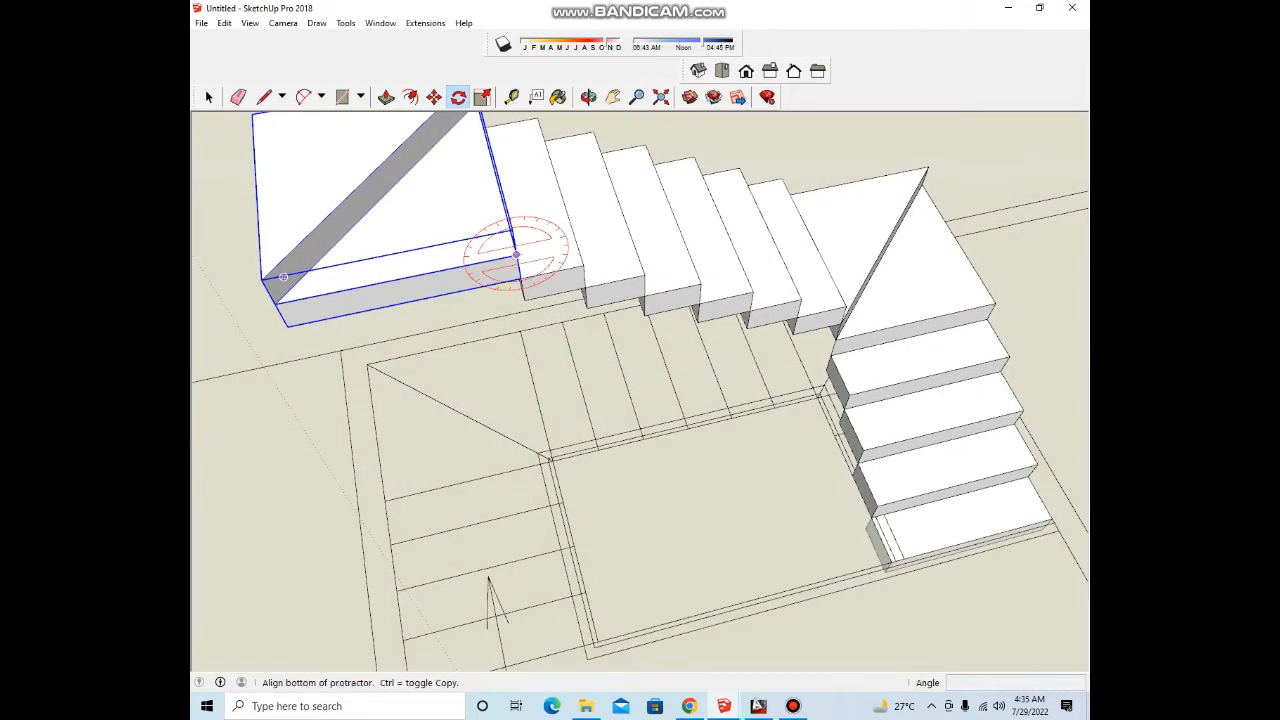
{"action": "left_click", "coordinate": [511, 230]}
{"action": "key", "text": "Escape"}
{"action": "left_click", "coordinate": [516, 254]}
{"action": "left_click", "coordinate": [501, 196]}
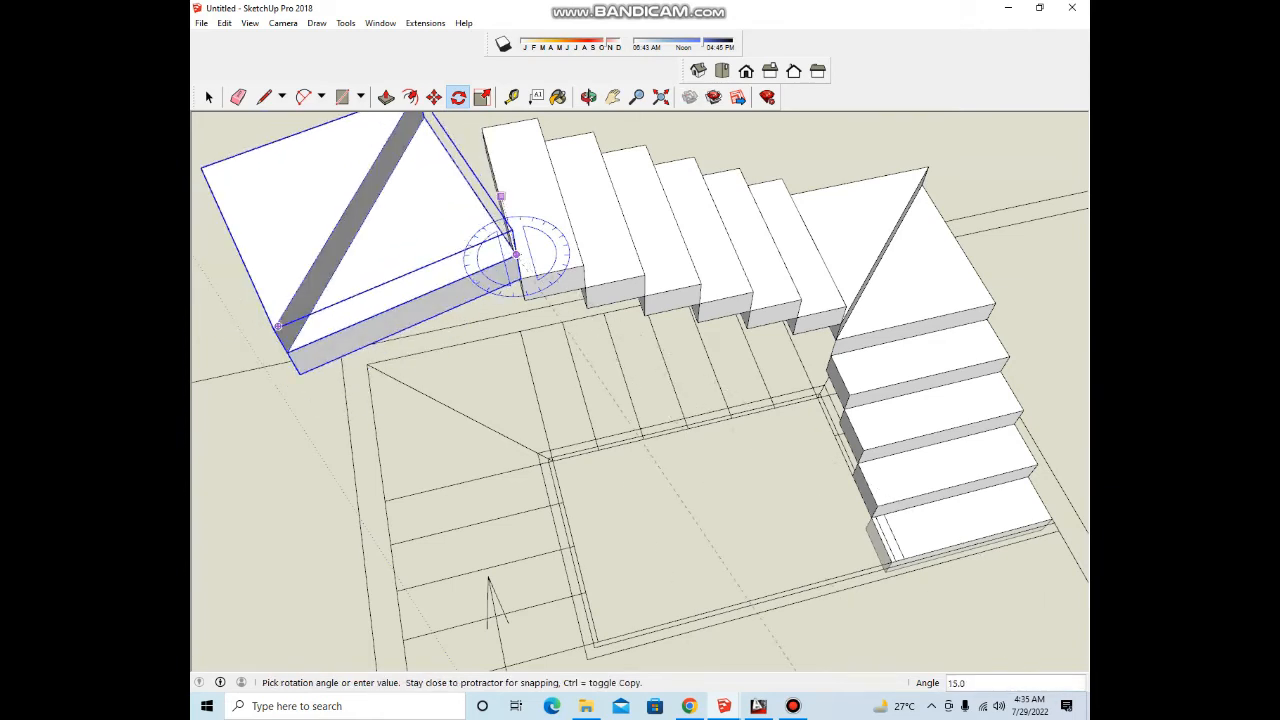
{"action": "type", "text": "90"}
{"action": "key", "text": "Return"}
Step: Move the rotated winder pair so its corner meets the corner of the side flight's top step
{"action": "middle_click_drag", "start_coordinate": [552, 250], "coordinate": [379, 240]}
{"action": "key", "text": "m"}
{"action": "scroll", "coordinate": [595, 210], "scroll_direction": "up", "scroll_amount": 1}
{"action": "left_click", "coordinate": [400, 270]}
{"action": "scroll", "coordinate": [629, 215], "scroll_direction": "down", "scroll_amount": 2}
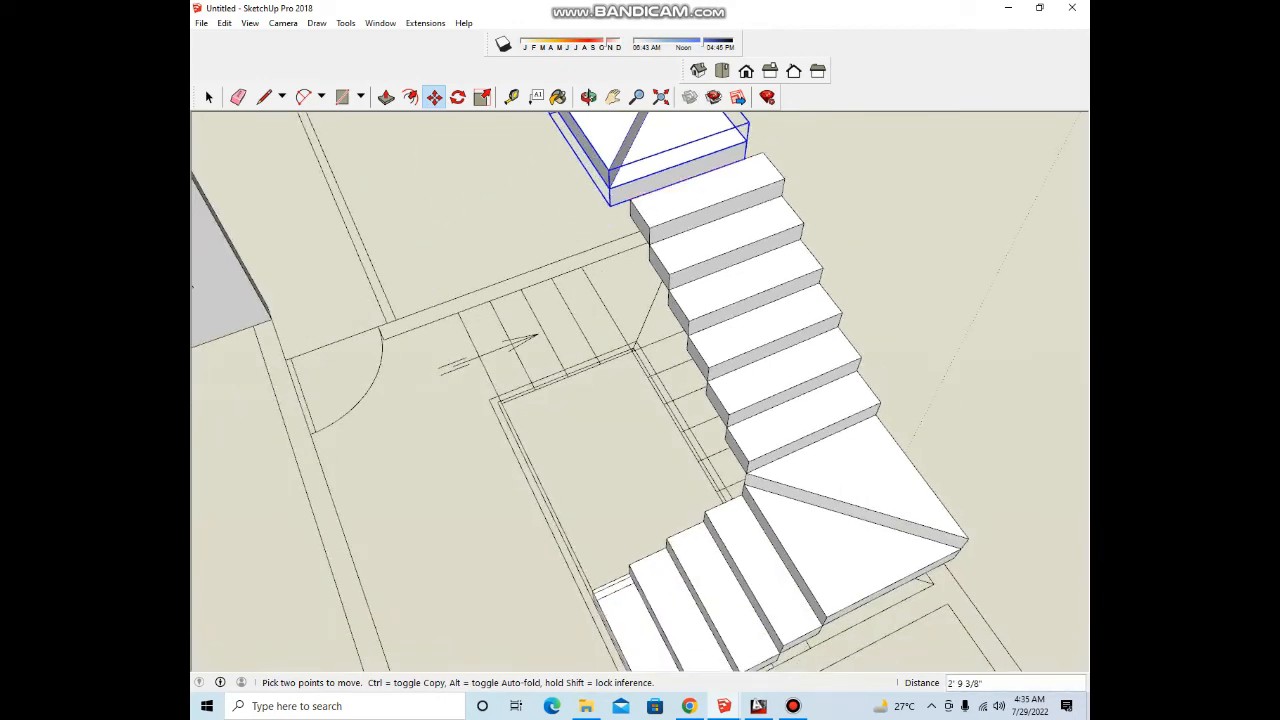
{"action": "left_click", "coordinate": [631, 199]}
{"action": "scroll", "coordinate": [659, 209], "scroll_direction": "down", "scroll_amount": 3}
{"action": "middle_click_drag", "start_coordinate": [659, 209], "coordinate": [840, 265]}
{"action": "key", "text": "space"}
{"action": "left_click", "coordinate": [800, 200]}
{"action": "scroll", "coordinate": [800, 270], "scroll_direction": "up", "scroll_amount": 3}
{"action": "middle_click_drag", "start_coordinate": [620, 300], "coordinate": [773, 323]}
{"action": "scroll", "coordinate": [773, 323], "scroll_direction": "down", "scroll_amount": 4}
{"action": "middle_click_drag", "start_coordinate": [670, 300], "coordinate": [720, 340]}
{"action": "scroll", "coordinate": [689, 343], "scroll_direction": "up", "scroll_amount": 2}
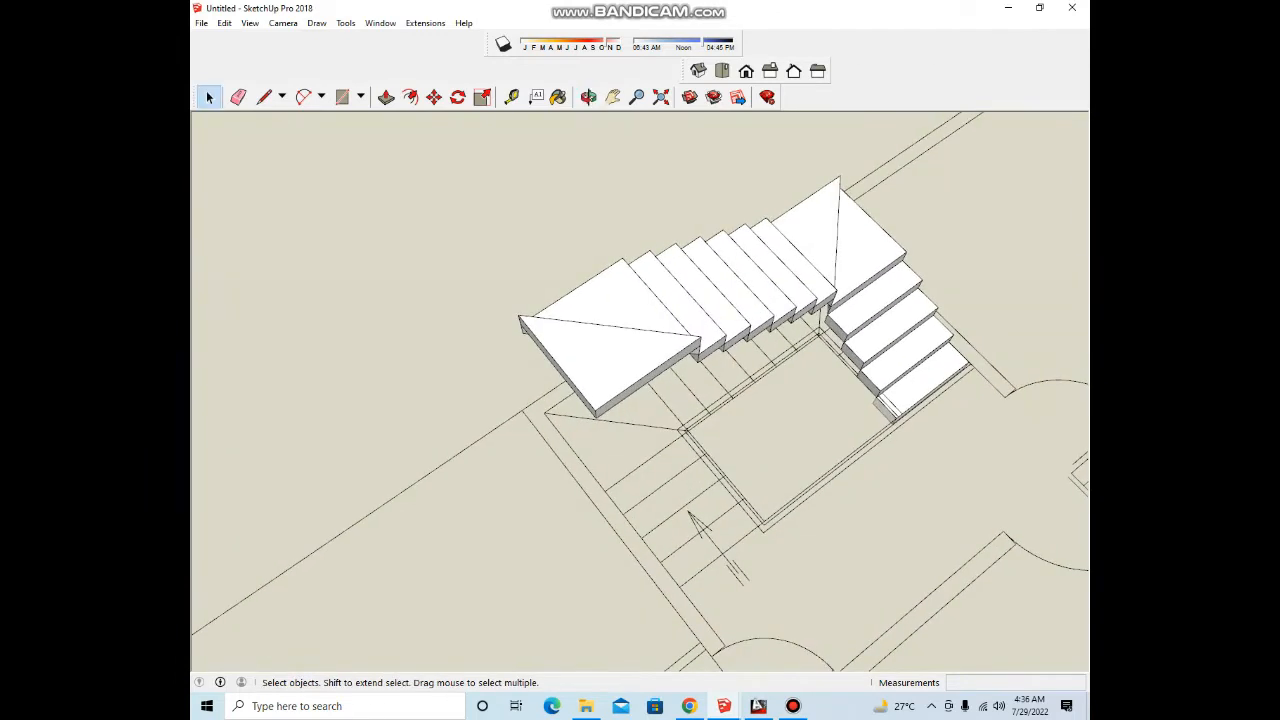
Step: Select four neighbouring steps of the side flight and copy them to the inner corner of the upper winder
{"action": "scroll", "coordinate": [770, 330], "scroll_direction": "up", "scroll_amount": 3}
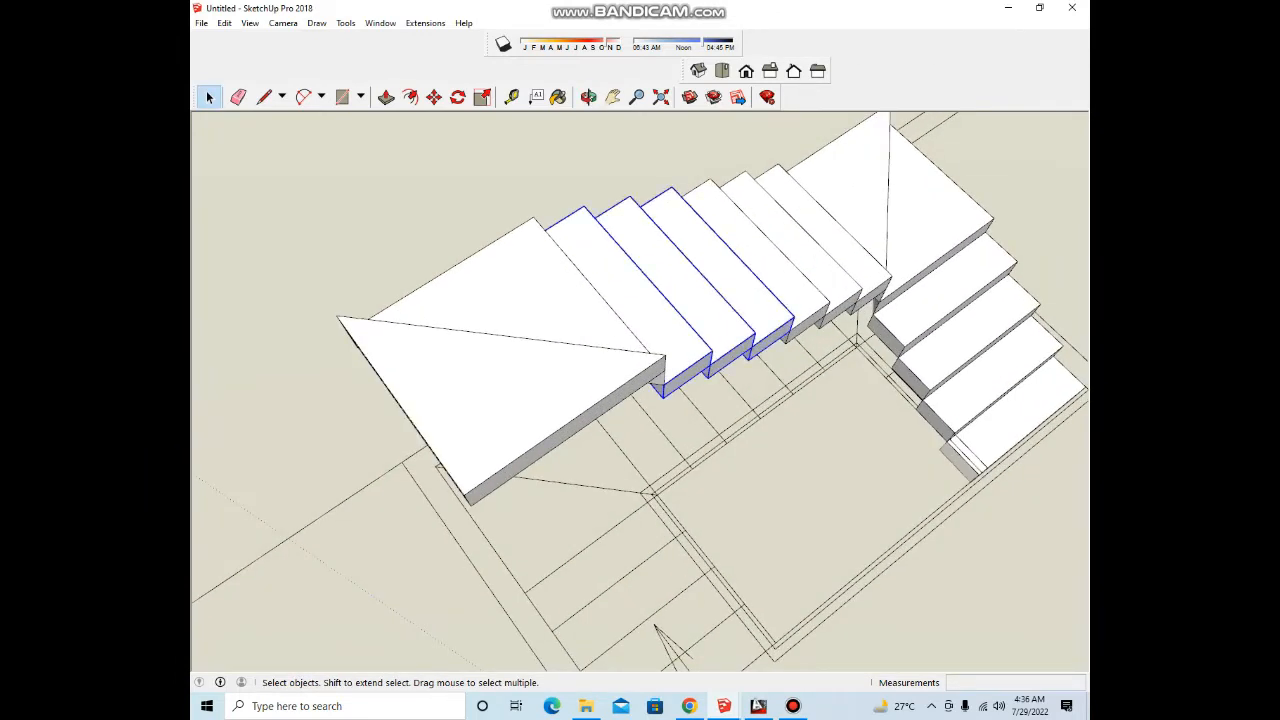
{"action": "scroll", "coordinate": [714, 348], "scroll_direction": "down", "scroll_amount": 3}
{"action": "left_click", "coordinate": [764, 282]}
{"action": "scroll", "coordinate": [830, 345], "scroll_direction": "up", "scroll_amount": 3}
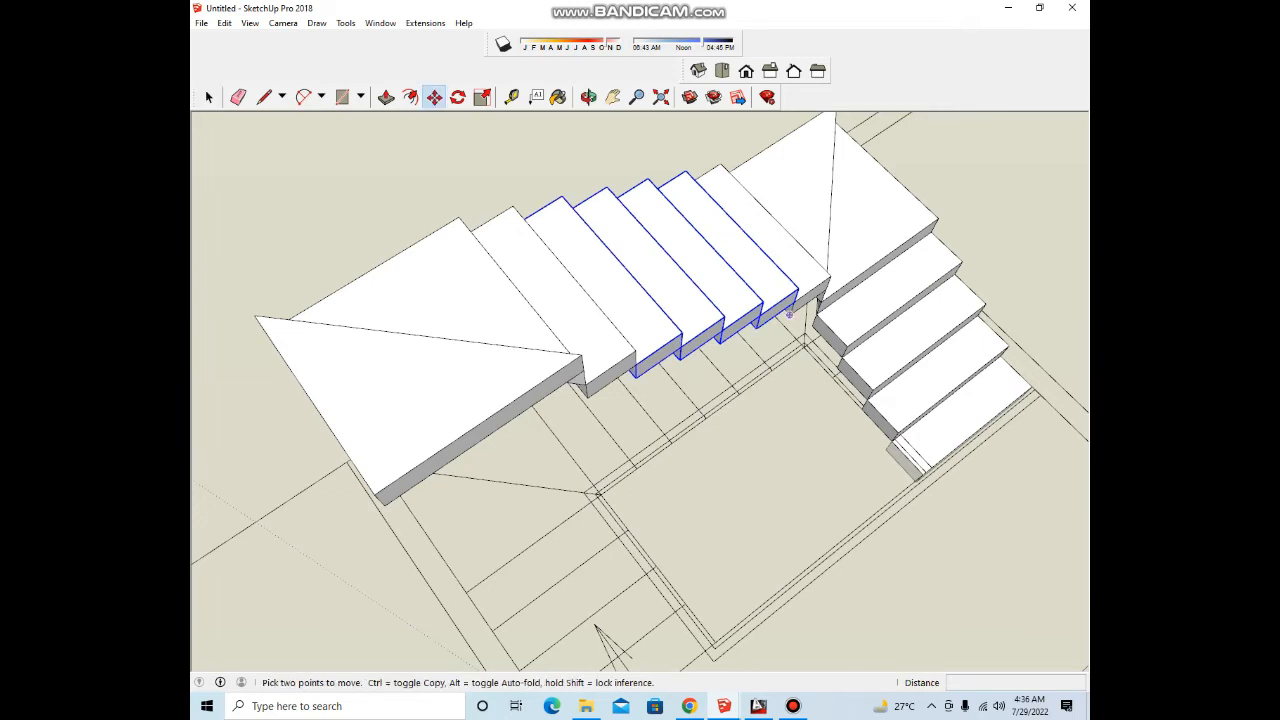
{"action": "left_click", "coordinate": [758, 318]}
{"action": "key", "text": "ctrl"}
{"action": "left_click", "coordinate": [580, 343]}
Step: Rotate the four copied steps 90 degrees so they continue the staircase from the upper winder
{"action": "key", "text": "q"}
{"action": "left_click", "coordinate": [579, 339]}
{"action": "left_click", "coordinate": [557, 311]}
{"action": "type", "text": "90"}
{"action": "key", "text": "Return"}
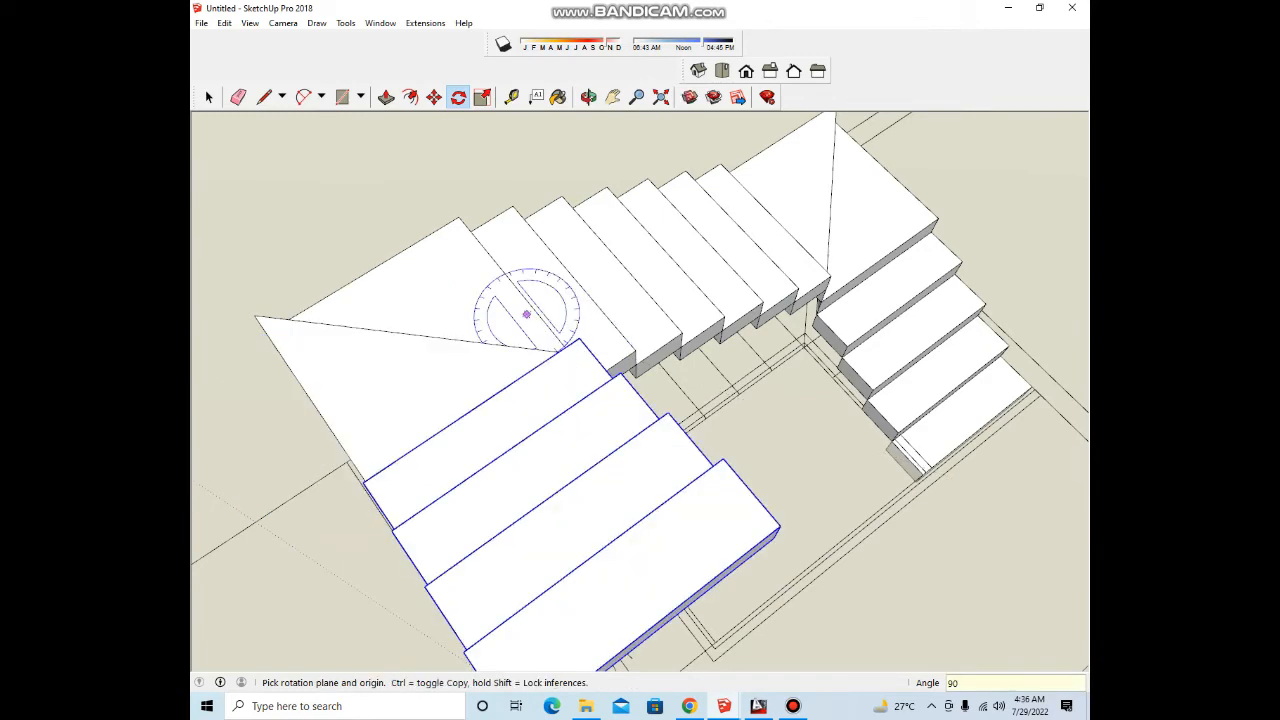
Step: Select the whole staircase on the second floor plan and make it a group
{"action": "scroll", "coordinate": [545, 323], "scroll_direction": "down", "scroll_amount": 4}
{"action": "mouse_move", "coordinate": [520, 340]}
{"action": "middle_mouse_down"}
{"action": "mouse_move", "coordinate": [568, 312]}
{"action": "mouse_move", "coordinate": [618, 385]}
{"action": "middle_mouse_up"}
{"action": "scroll", "coordinate": [618, 385], "scroll_direction": "down", "scroll_amount": 4}
{"action": "key", "text": "space"}
{"action": "left_click_drag", "start_coordinate": [496, 300], "coordinate": [724, 475]}
{"action": "scroll", "coordinate": [595, 410], "scroll_direction": "up", "scroll_amount": 5}
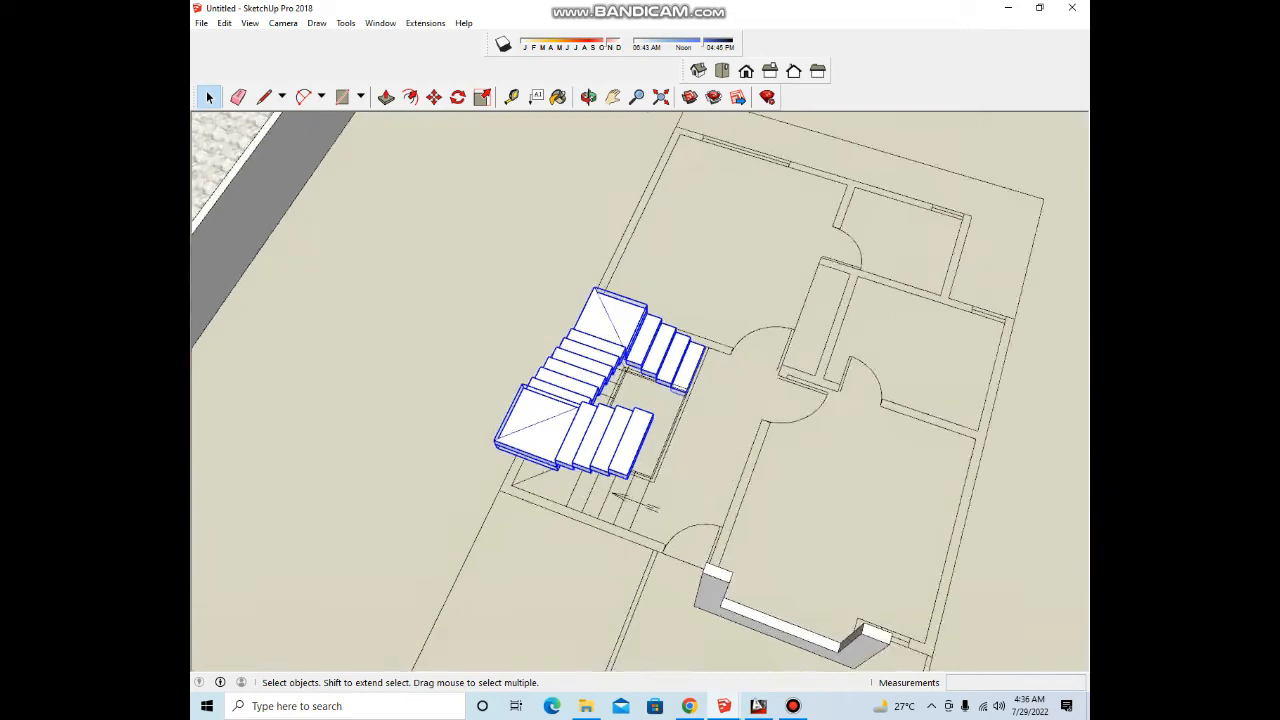
{"action": "right_click", "coordinate": [553, 419]}
{"action": "left_click", "coordinate": [599, 555]}
Step: Copy the staircase group into the house, from the second floor plan's front plot corner to the matching corner of the house plot
{"action": "middle_click_drag", "start_coordinate": [780, 520], "coordinate": [735, 375]}
{"action": "scroll", "coordinate": [700, 440], "scroll_direction": "up", "scroll_amount": 2}
{"action": "scroll", "coordinate": [736, 374], "scroll_direction": "down", "scroll_amount": 4}
{"action": "scroll", "coordinate": [736, 374], "scroll_direction": "down", "scroll_amount": 5}
{"action": "middle_click_drag", "start_coordinate": [640, 390], "coordinate": [748, 412]}
{"action": "key", "text": "m"}
{"action": "left_click", "coordinate": [615, 526]}
{"action": "key", "text": "ctrl"}
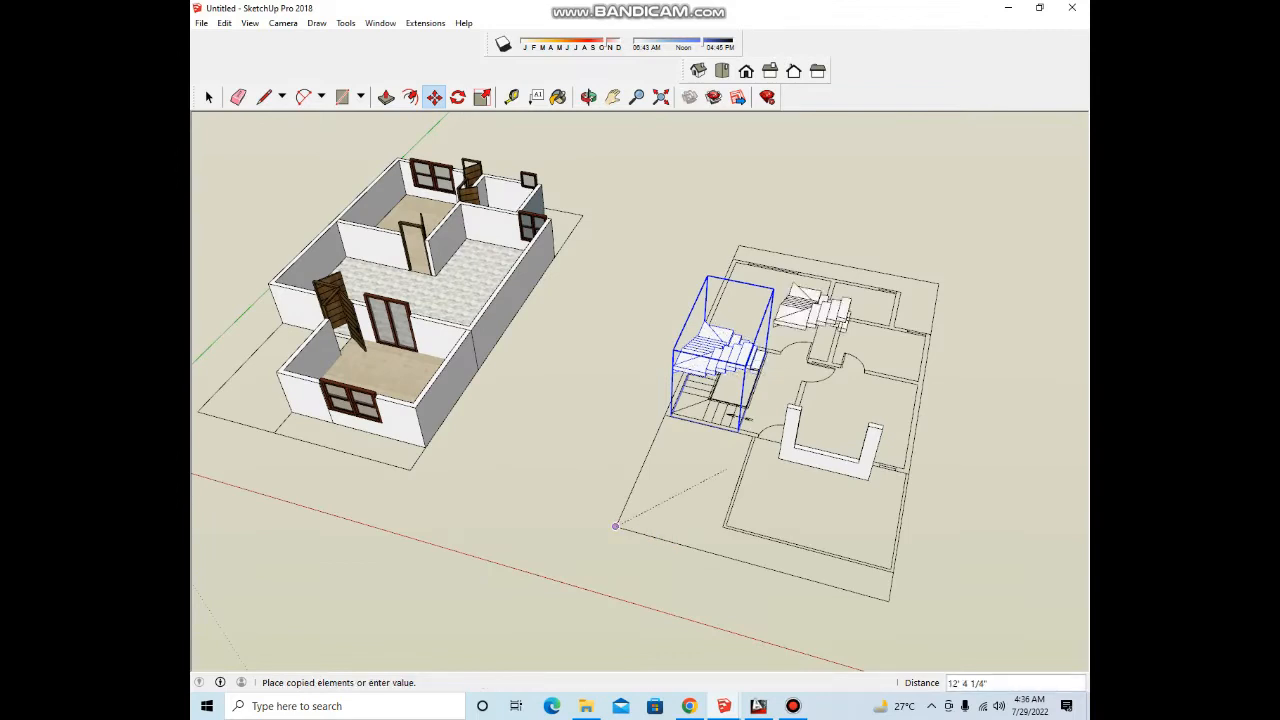
{"action": "scroll", "coordinate": [890, 455], "scroll_direction": "down", "scroll_amount": 3}
{"action": "scroll", "coordinate": [428, 424], "scroll_direction": "up", "scroll_amount": 2}
{"action": "left_click", "coordinate": [553, 433]}
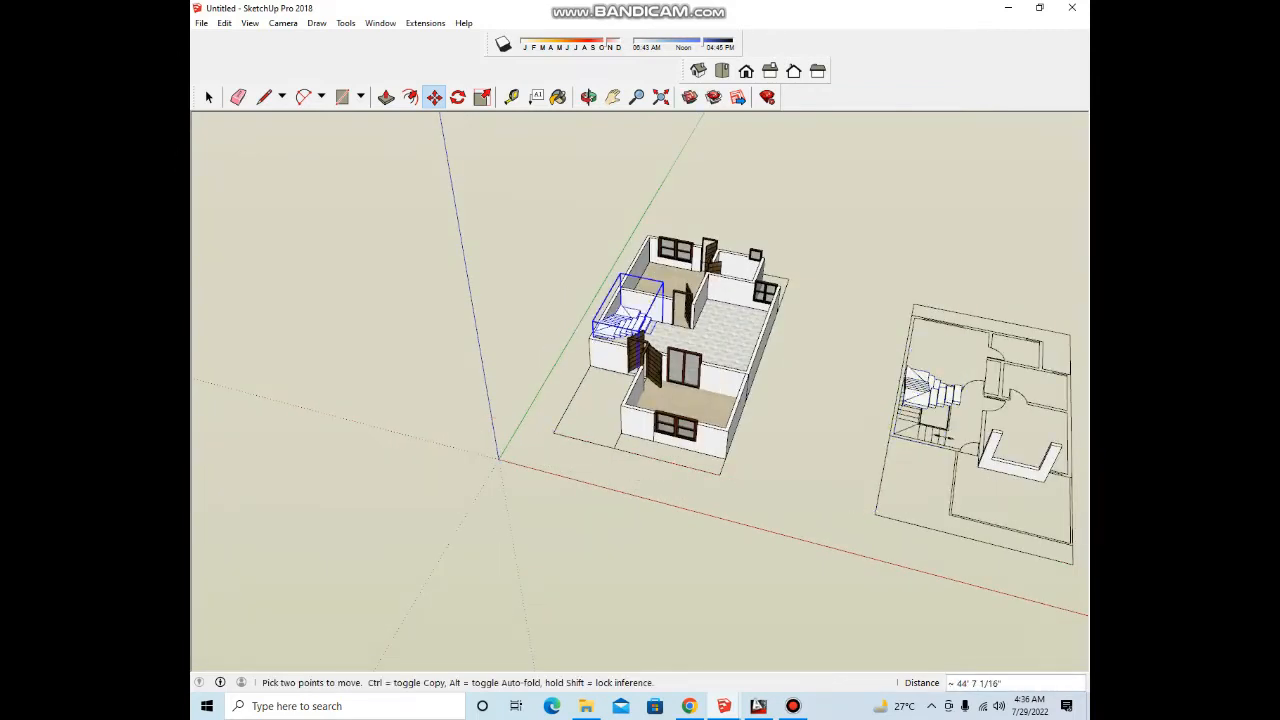
Step: Erase the original staircase group from the second floor plan
{"action": "key", "text": "e"}
{"action": "scroll", "coordinate": [553, 433], "scroll_direction": "down", "scroll_amount": 1}
{"action": "scroll", "coordinate": [893, 405], "scroll_direction": "up", "scroll_amount": 2}
{"action": "left_click", "coordinate": [893, 400]}
{"action": "scroll", "coordinate": [660, 325], "scroll_direction": "up", "scroll_amount": 4}
{"action": "key", "text": "space"}
Step: Raise the staircase group inside the house so its lowest step rests on the marble floor beside the wall
{"action": "scroll", "coordinate": [548, 312], "scroll_direction": "up", "scroll_amount": 4}
{"action": "left_click", "coordinate": [540, 310]}
{"action": "middle_click_drag", "start_coordinate": [540, 310], "coordinate": [510, 320]}
{"action": "scroll", "coordinate": [568, 283], "scroll_direction": "up", "scroll_amount": 3}
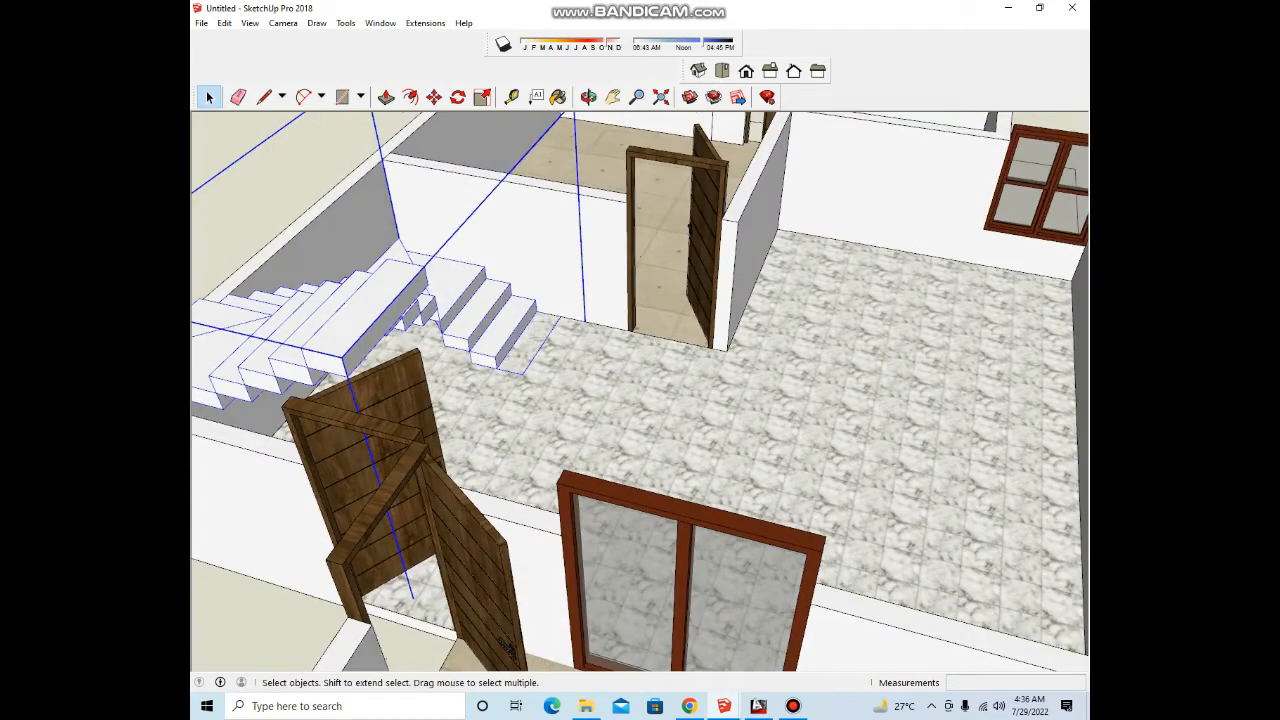
{"action": "key", "text": "m"}
{"action": "scroll", "coordinate": [563, 257], "scroll_direction": "up", "scroll_amount": 3}
{"action": "left_click", "coordinate": [571, 290]}
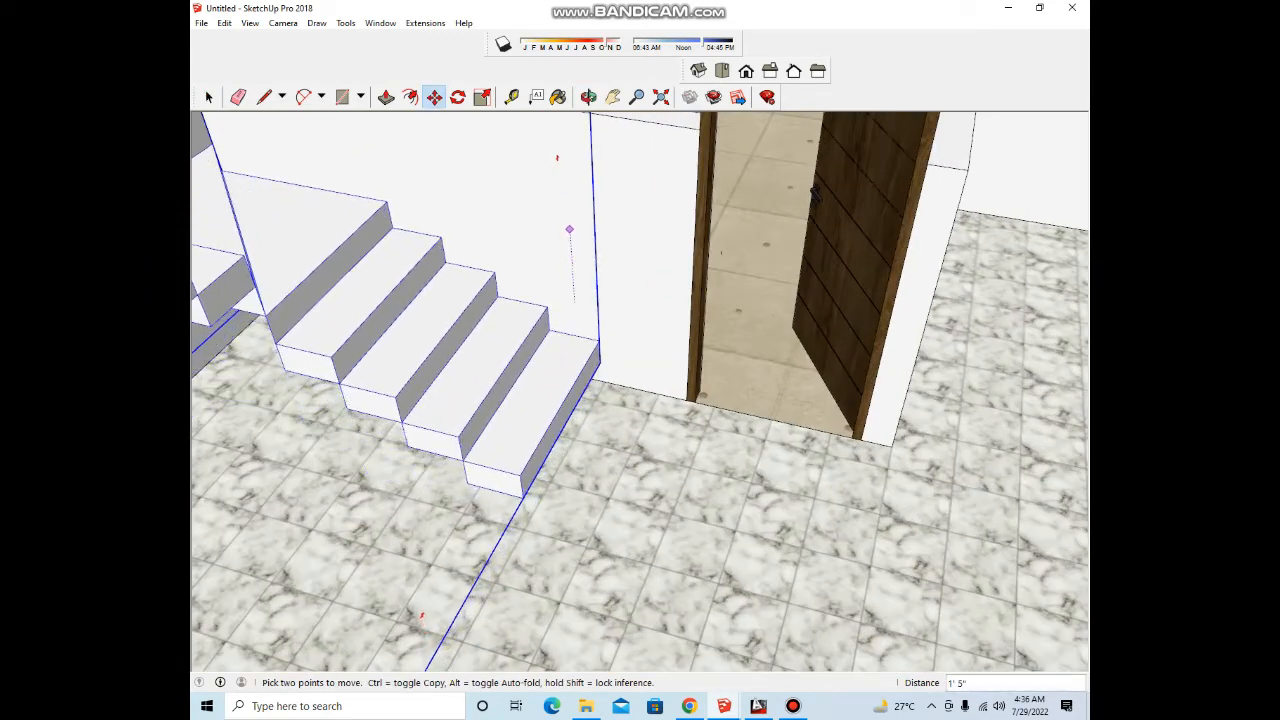
{"action": "scroll", "coordinate": [615, 325], "scroll_direction": "up", "scroll_amount": 3}
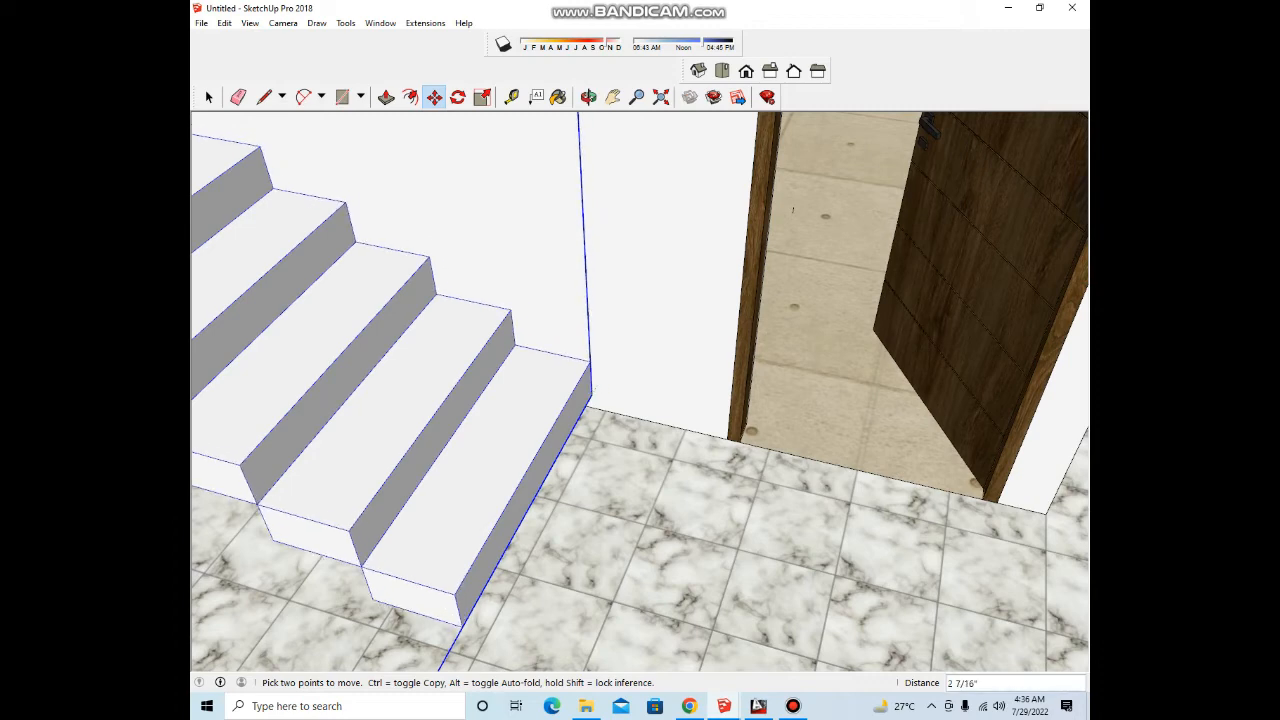
{"action": "left_click", "coordinate": [594, 400]}
Step: Examine how the staircase fits within the walls of the marble-floored room
{"action": "scroll", "coordinate": [598, 400], "scroll_direction": "down", "scroll_amount": 8}
{"action": "key", "text": "space"}
{"action": "left_click", "coordinate": [450, 330]}
{"action": "middle_click_drag", "start_coordinate": [465, 345], "coordinate": [548, 348]}
{"action": "scroll", "coordinate": [540, 428], "scroll_direction": "up", "scroll_amount": 3}
{"action": "scroll", "coordinate": [535, 352], "scroll_direction": "up", "scroll_amount": 1}
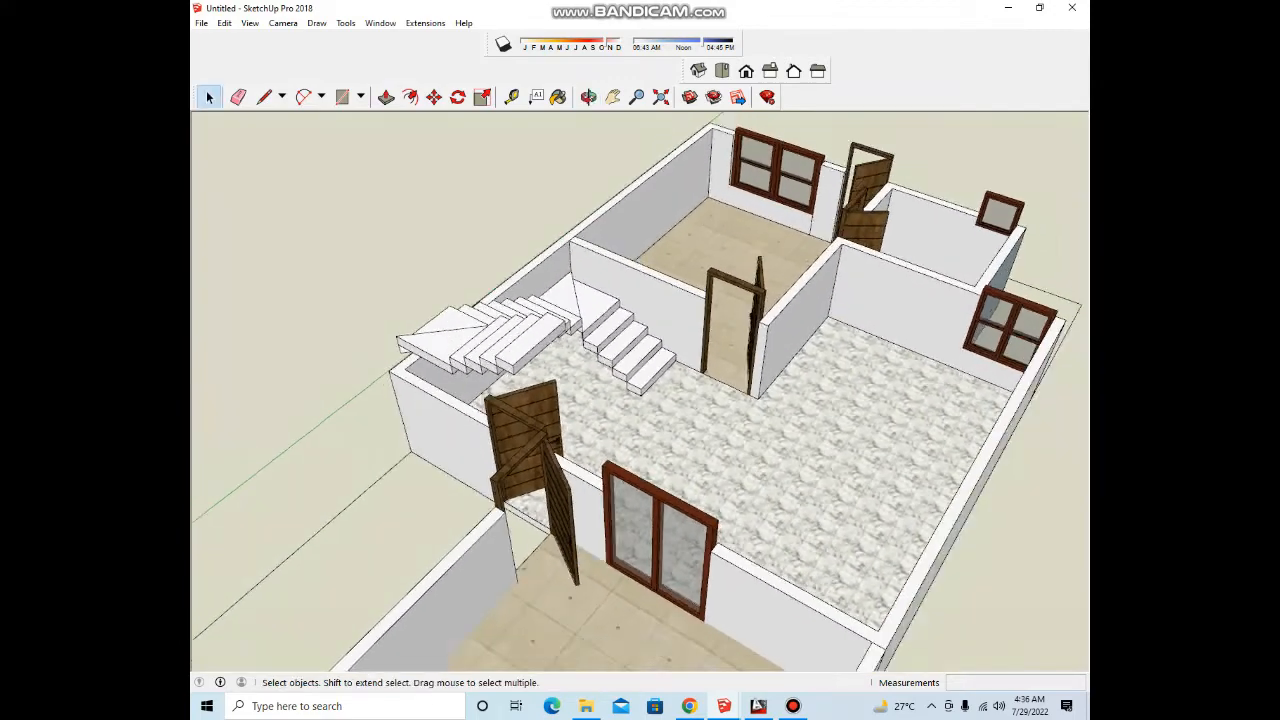
{"action": "scroll", "coordinate": [580, 388], "scroll_direction": "up", "scroll_amount": 4}
{"action": "middle_click_drag", "start_coordinate": [580, 388], "coordinate": [604, 328]}
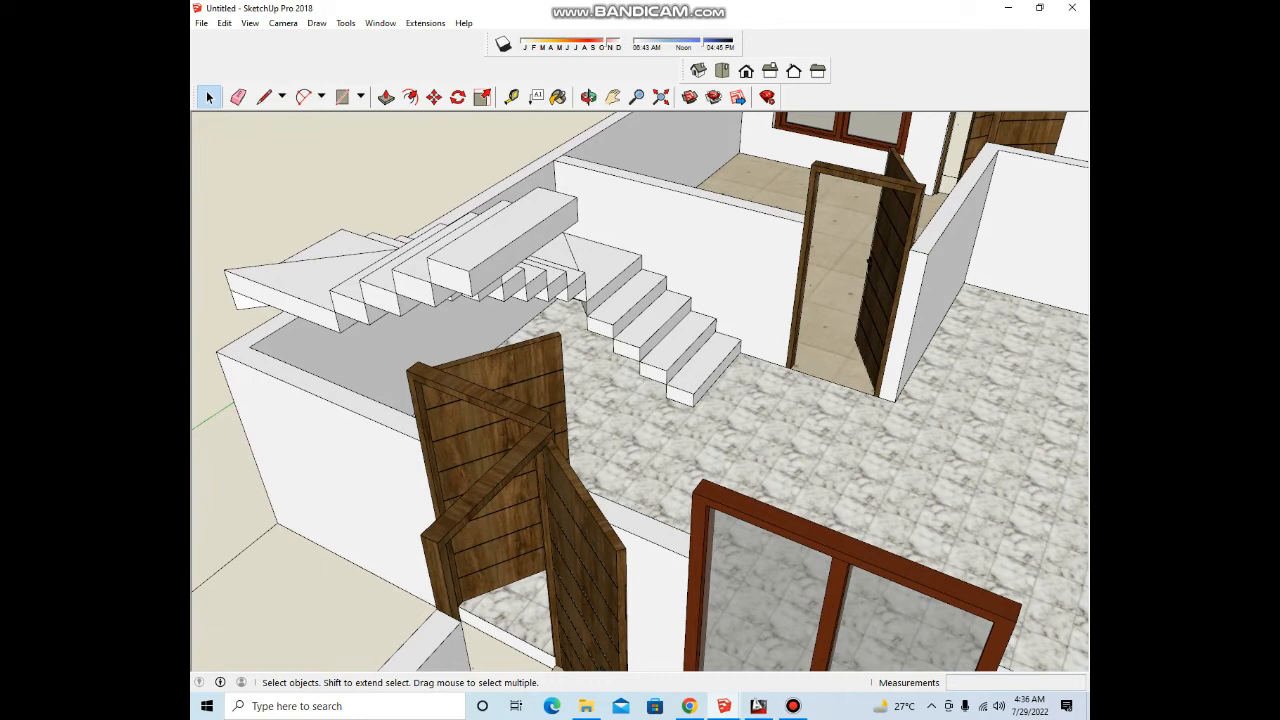
Step: Paint the staircase group with the White Square Tile material from the Tile collection
{"action": "left_click", "coordinate": [612, 265]}
{"action": "scroll", "coordinate": [612, 265], "scroll_direction": "down", "scroll_amount": 4}
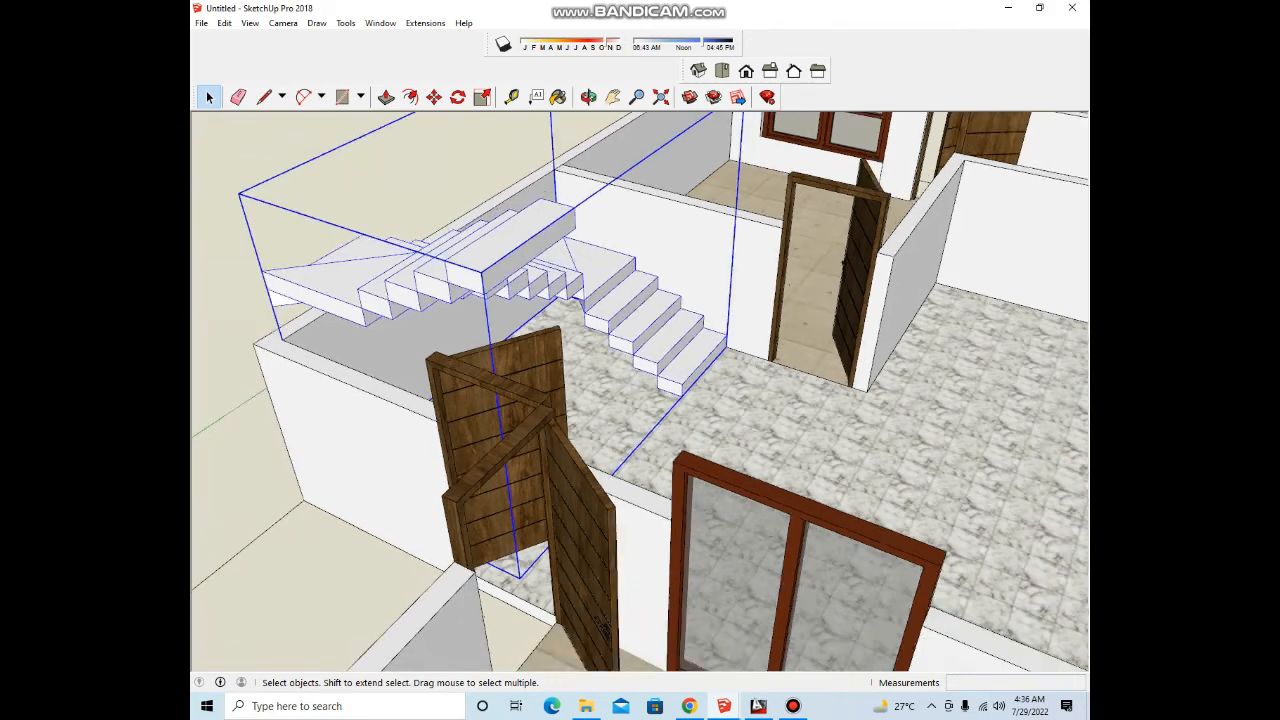
{"action": "middle_click_drag", "start_coordinate": [612, 265], "coordinate": [590, 330]}
{"action": "scroll", "coordinate": [575, 325], "scroll_direction": "up", "scroll_amount": 4}
{"action": "key", "text": "b"}
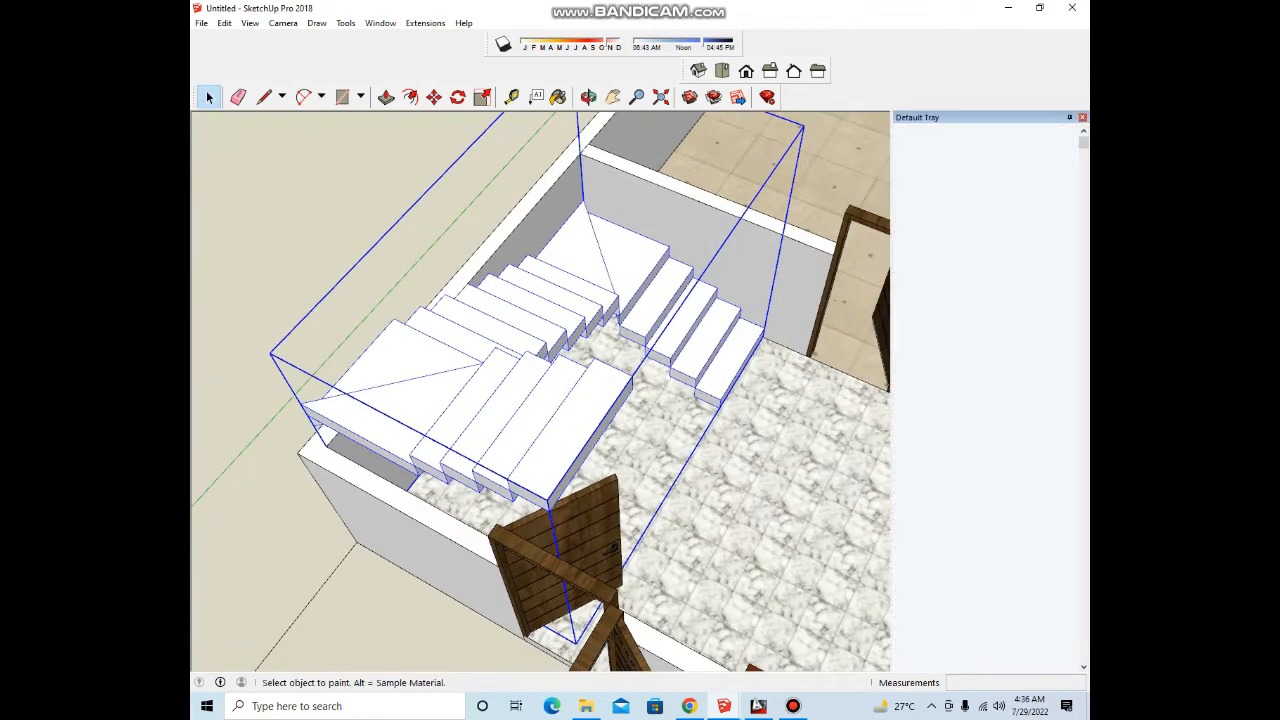
{"action": "scroll", "coordinate": [945, 372], "scroll_direction": "down", "scroll_amount": 10}
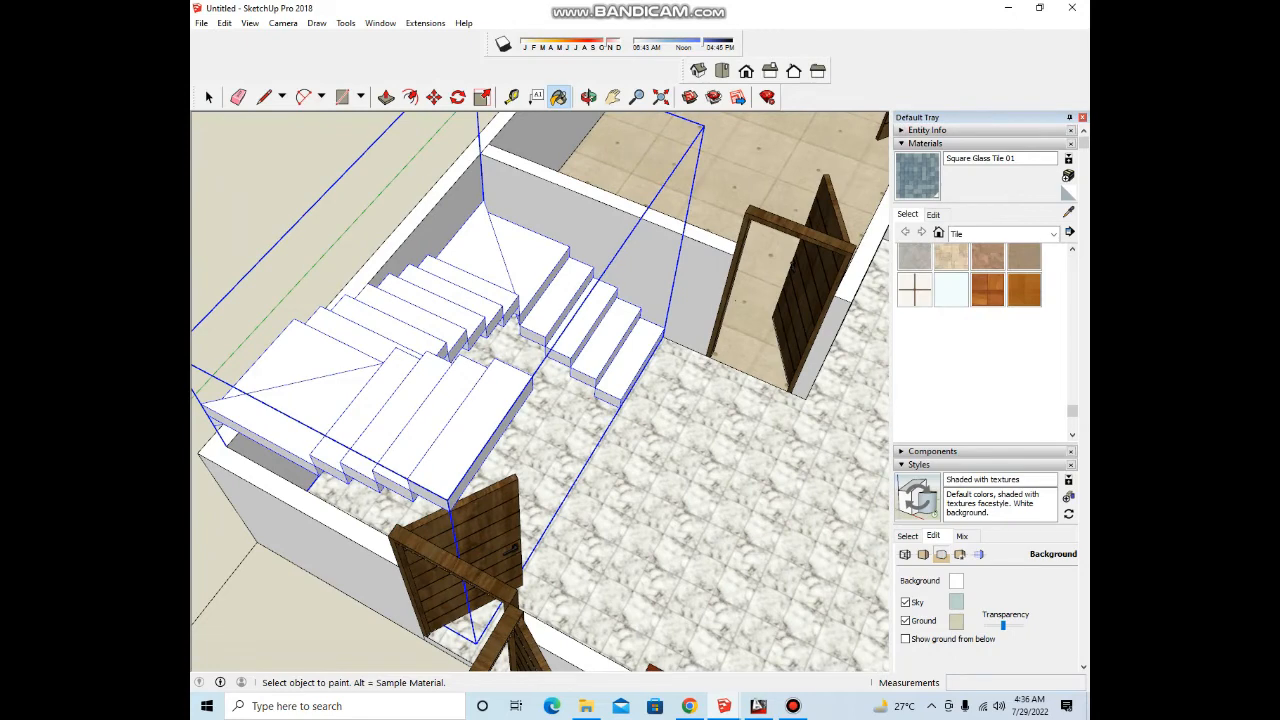
{"action": "left_click", "coordinate": [914, 290]}
{"action": "left_click", "coordinate": [628, 347]}
{"action": "scroll", "coordinate": [640, 342], "scroll_direction": "down", "scroll_amount": 4}
{"action": "key", "text": "space"}
{"action": "left_click", "coordinate": [425, 290]}
Step: Inspect the tiled staircase from several angles, including the lower flight and winder
{"action": "scroll", "coordinate": [590, 312], "scroll_direction": "up", "scroll_amount": 3}
{"action": "middle_click_drag", "start_coordinate": [590, 312], "coordinate": [597, 340]}
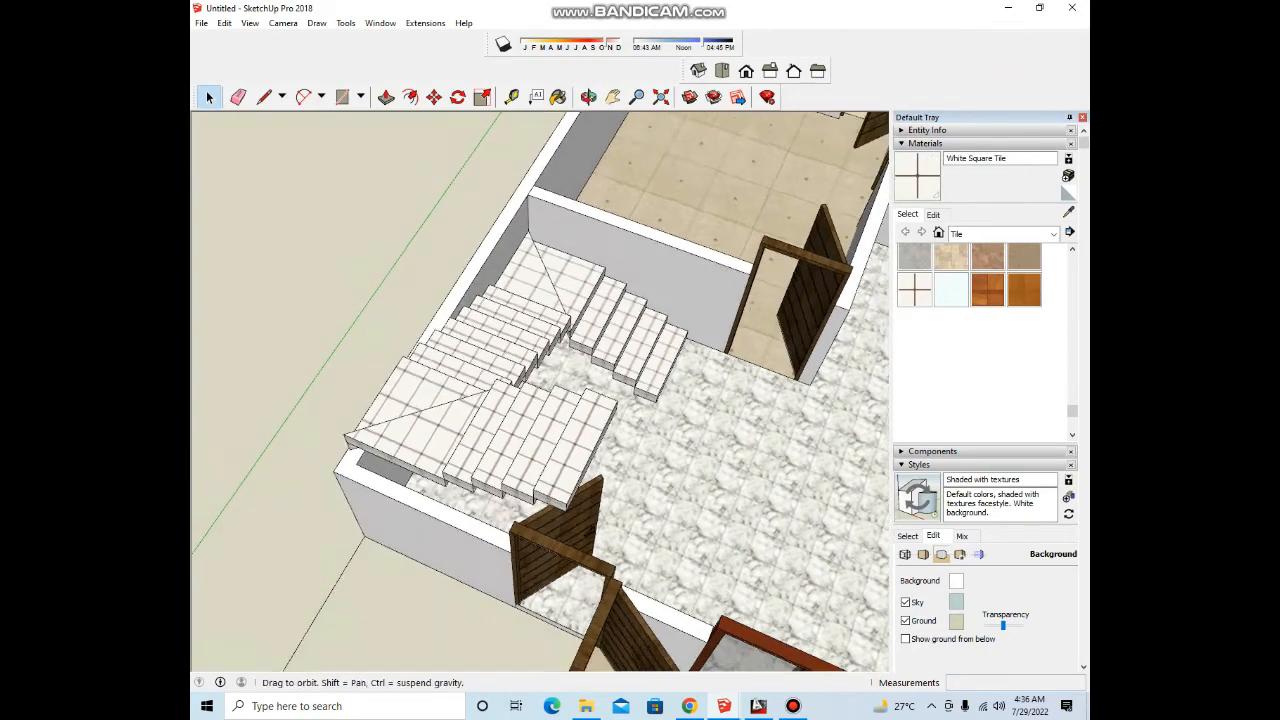
{"action": "scroll", "coordinate": [597, 340], "scroll_direction": "down", "scroll_amount": 6}
{"action": "scroll", "coordinate": [569, 347], "scroll_direction": "up", "scroll_amount": 5}
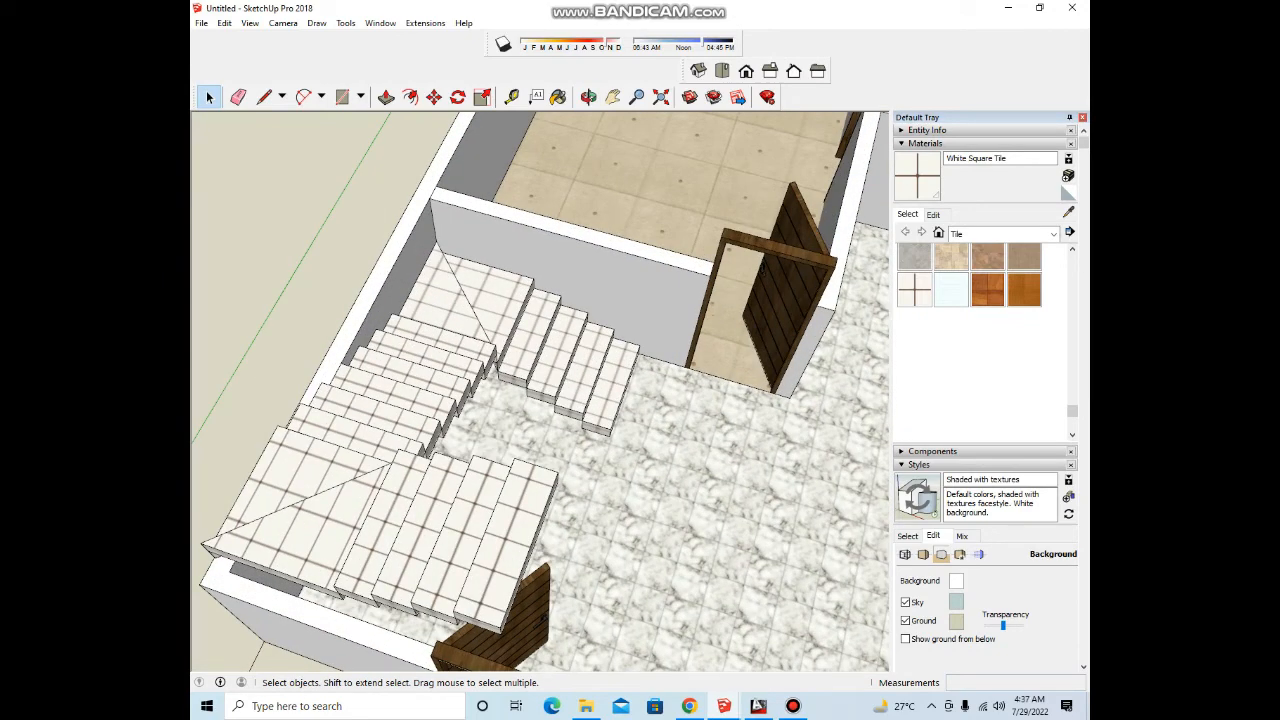
{"action": "middle_click_drag", "start_coordinate": [700, 340], "coordinate": [540, 330]}
{"action": "scroll", "coordinate": [545, 300], "scroll_direction": "up", "scroll_amount": 3}
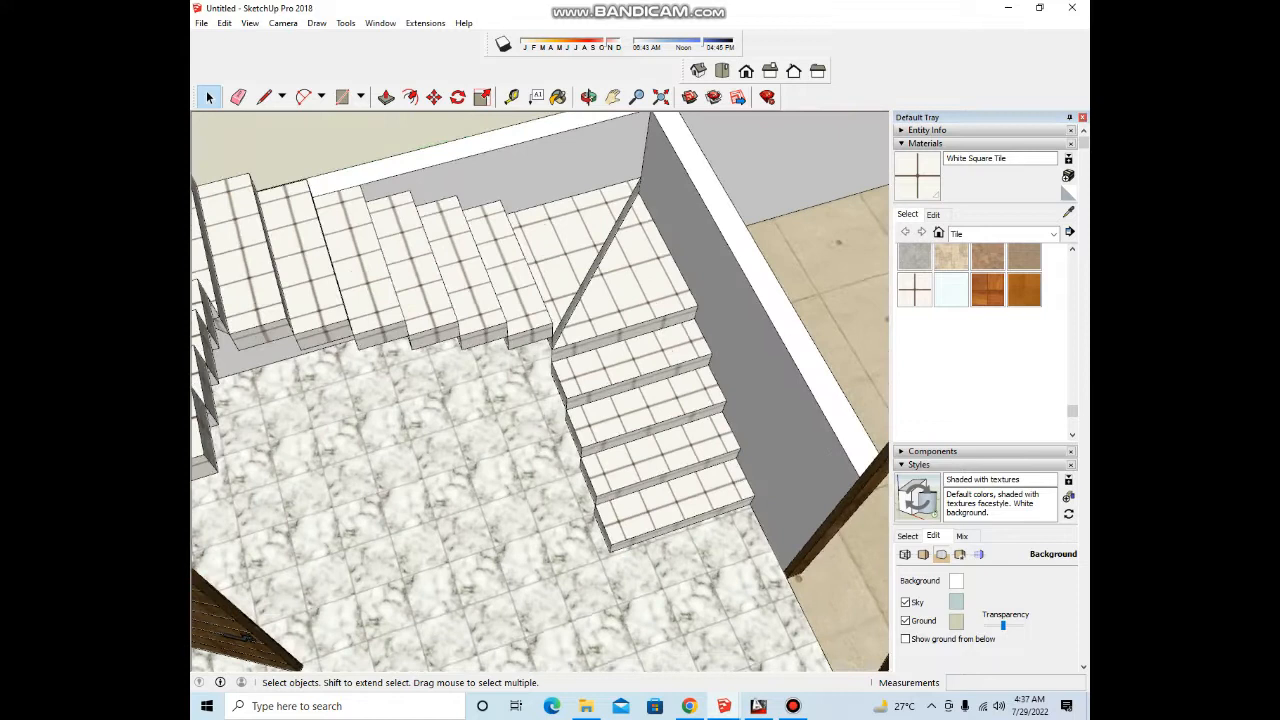
{"action": "middle_click_drag", "start_coordinate": [545, 375], "coordinate": [540, 345]}
{"action": "scroll", "coordinate": [535, 345], "scroll_direction": "down", "scroll_amount": 3}
Step: Check the installed extensions for MajRail, switch to Chrome and search Google for "extention warehouse"
{"action": "left_click", "coordinate": [425, 23]}
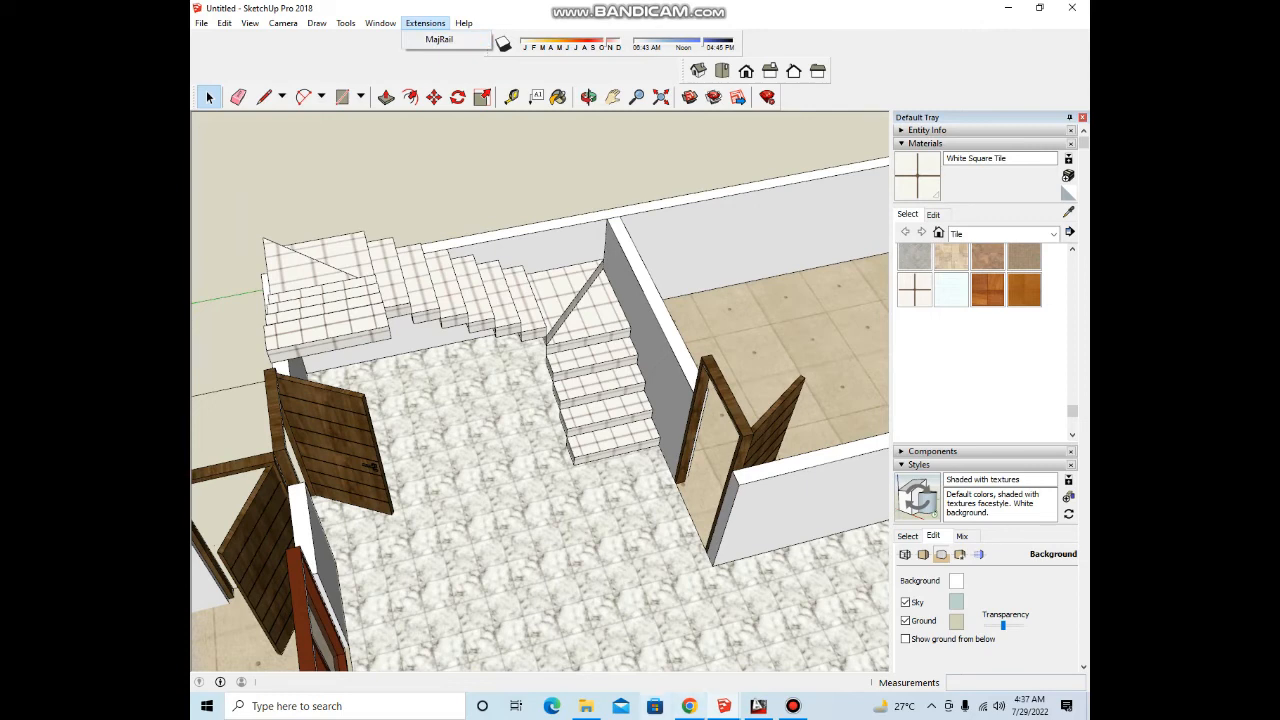
{"action": "left_click", "coordinate": [689, 706]}
{"action": "left_click", "coordinate": [610, 272]}
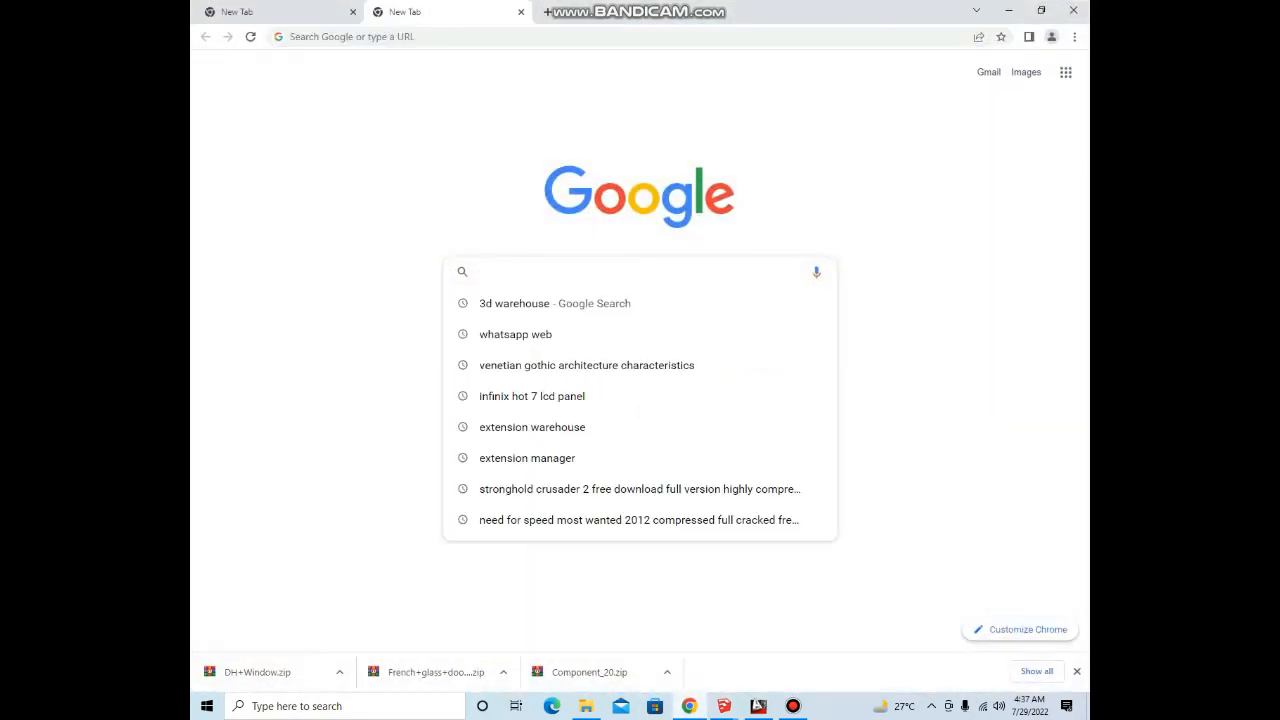
{"action": "type", "text": "ext"}
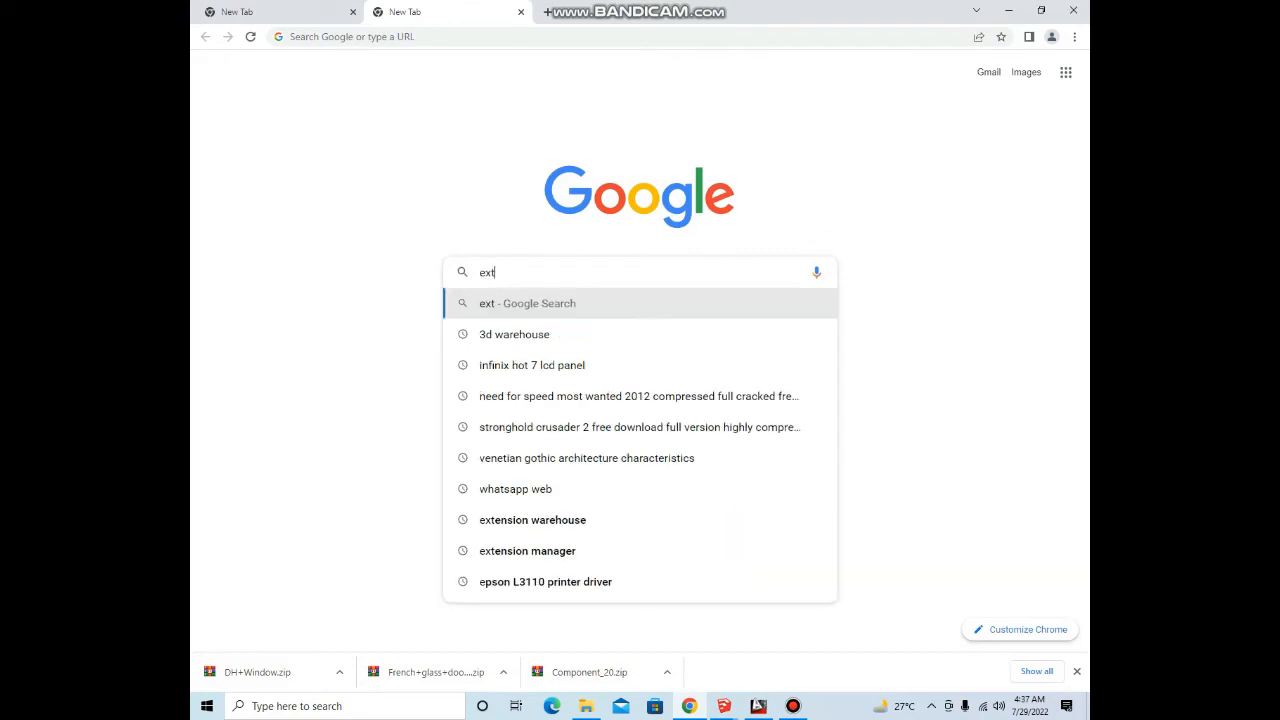
{"action": "type", "text": "entuib"}
{"action": "key", "text": "BackSpace"}
{"action": "key", "text": "BackSpace"}
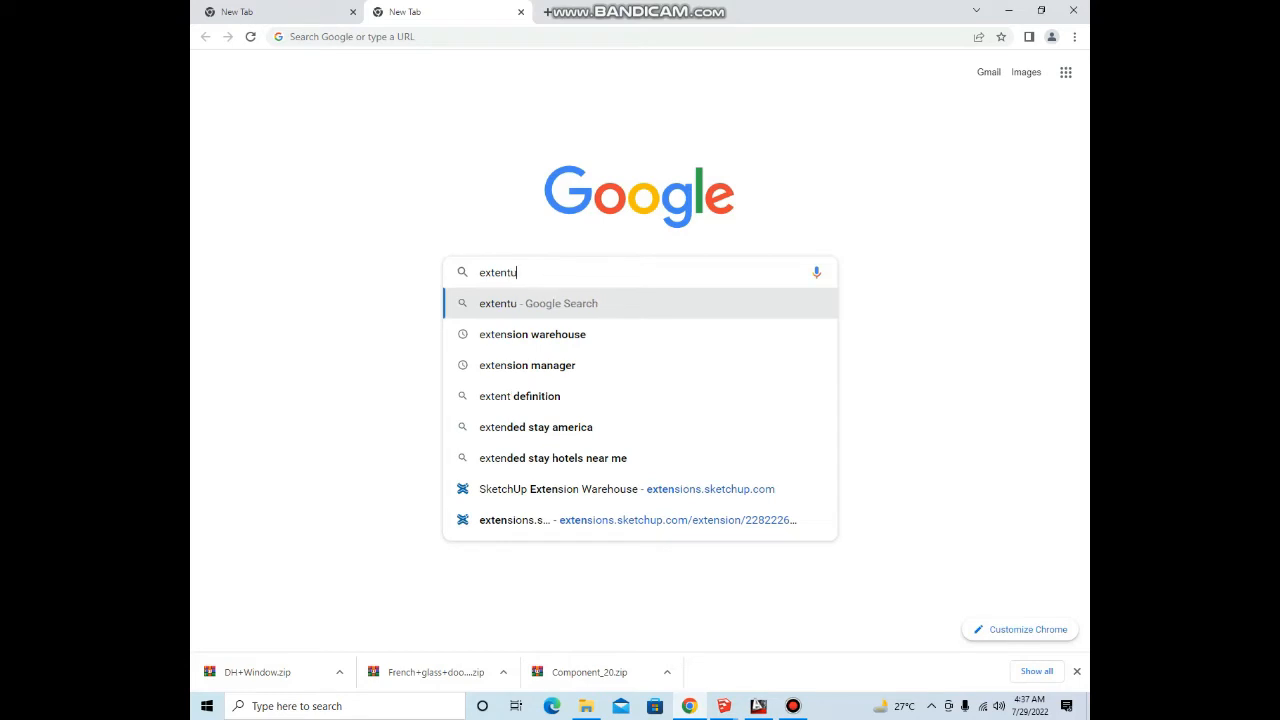
{"action": "type", "text": "io"}
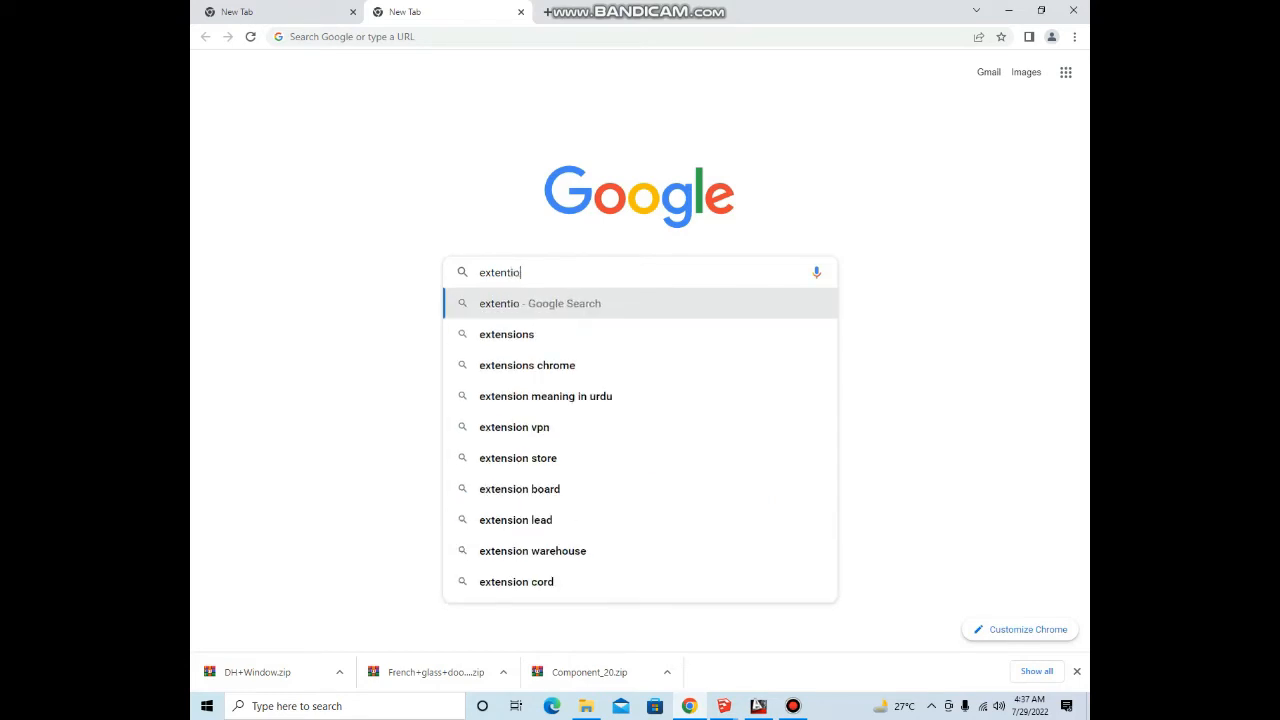
{"action": "type", "text": "n wa"}
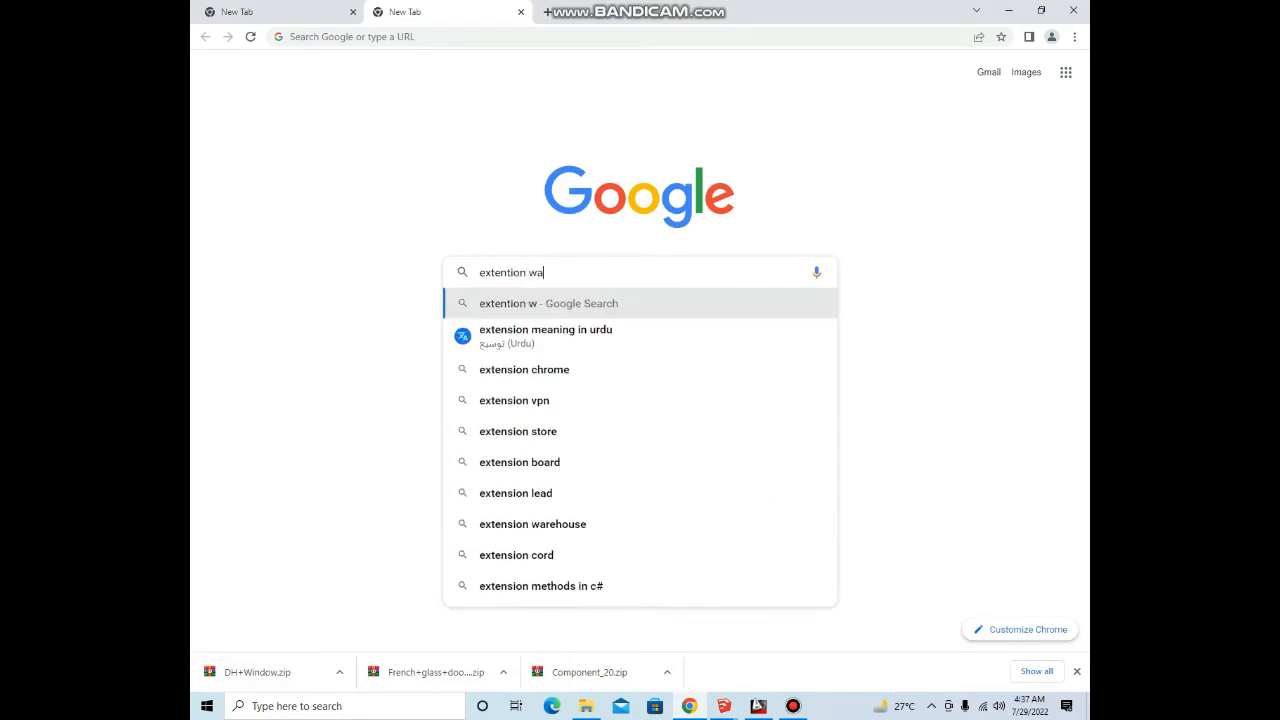
{"action": "type", "text": "rehouse"}
{"action": "key", "text": "Return"}
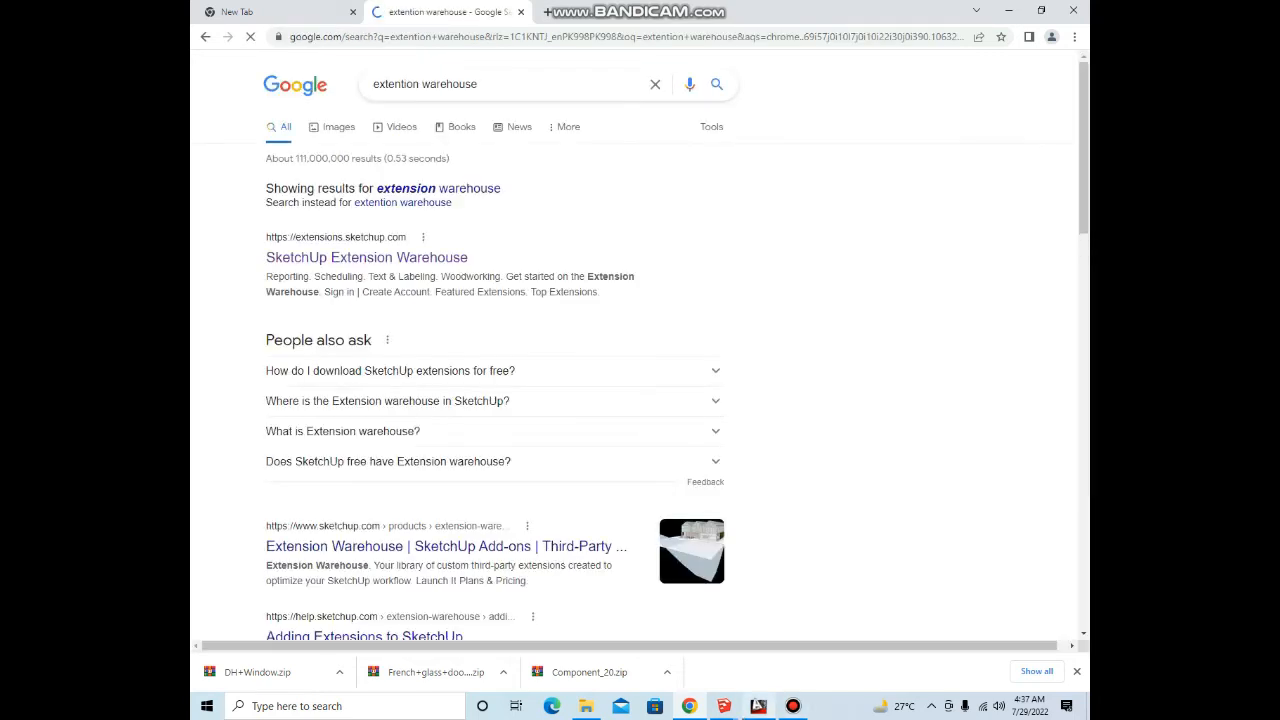
Step: Open the SketchUp Extension Warehouse site and search it for "maj rail"
{"action": "mouse_move", "coordinate": [723, 706]}
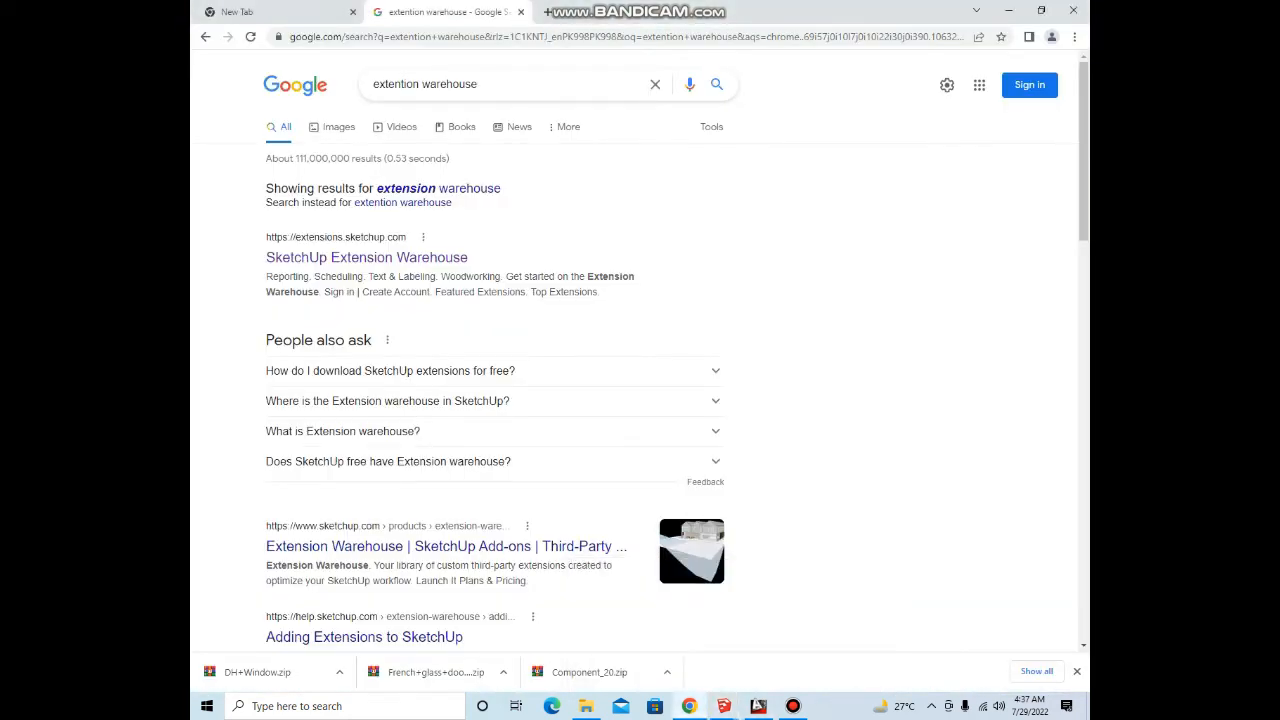
{"action": "left_click", "coordinate": [366, 258]}
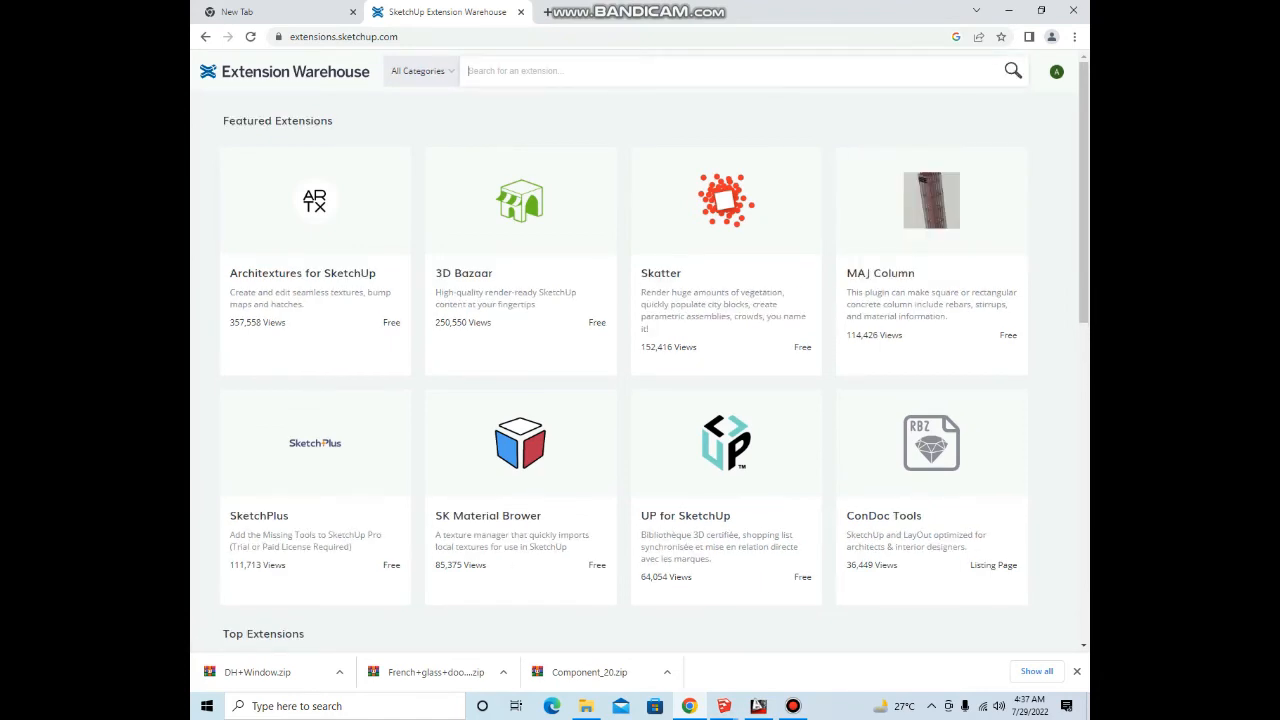
{"action": "type", "text": "maj rail"}
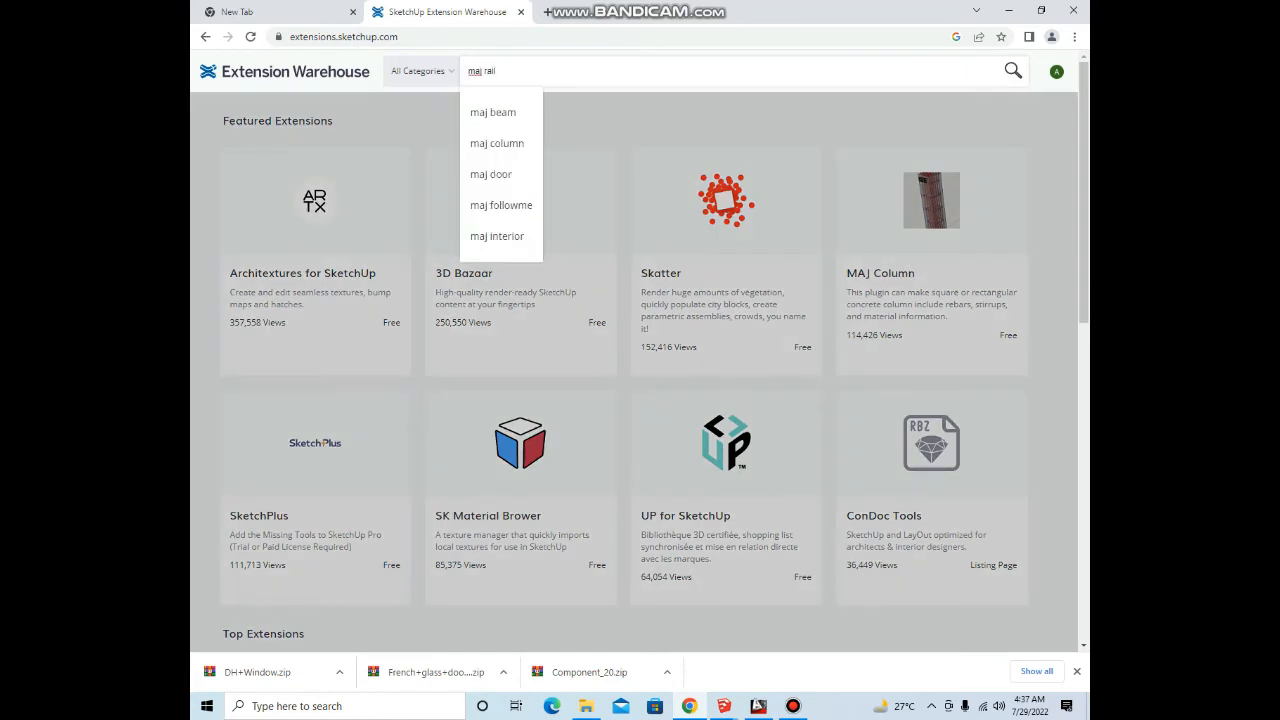
{"action": "key", "text": "Return"}
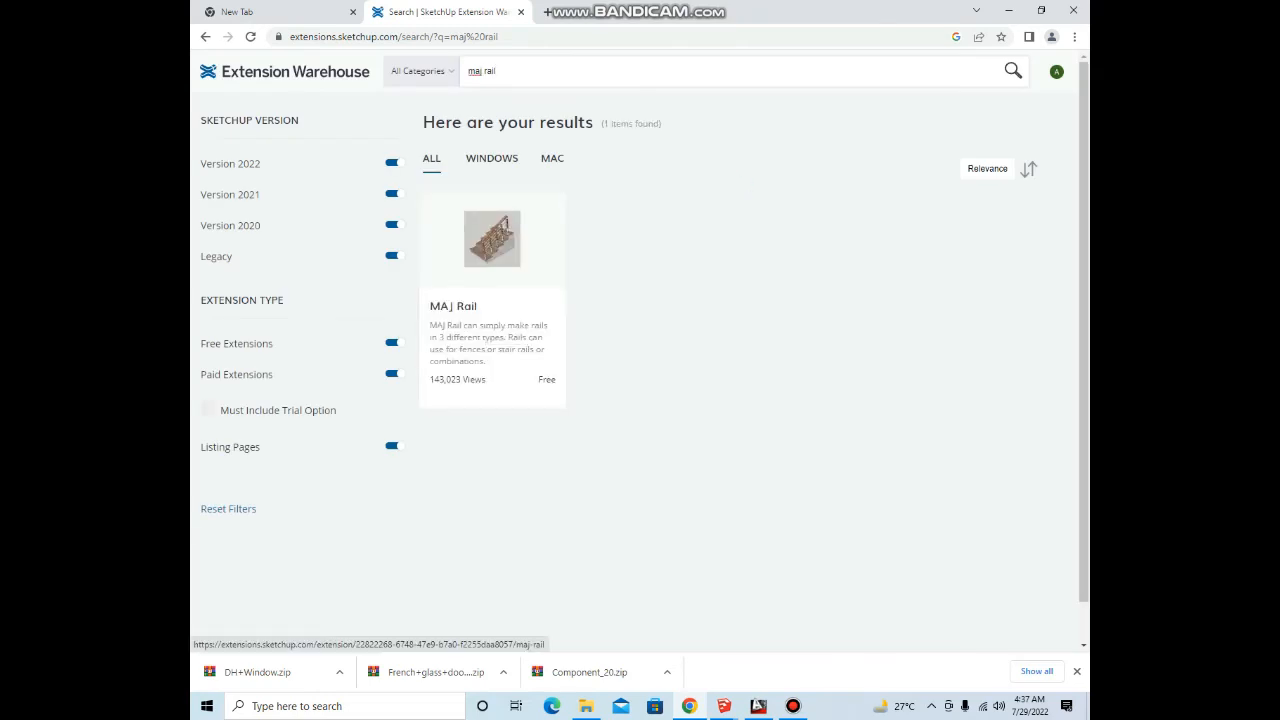
Step: Switch to SketchUp, check the Extension Manager for MAJ Rail and view the extension install file chooser without installing anything
{"action": "left_click", "coordinate": [800, 630]}
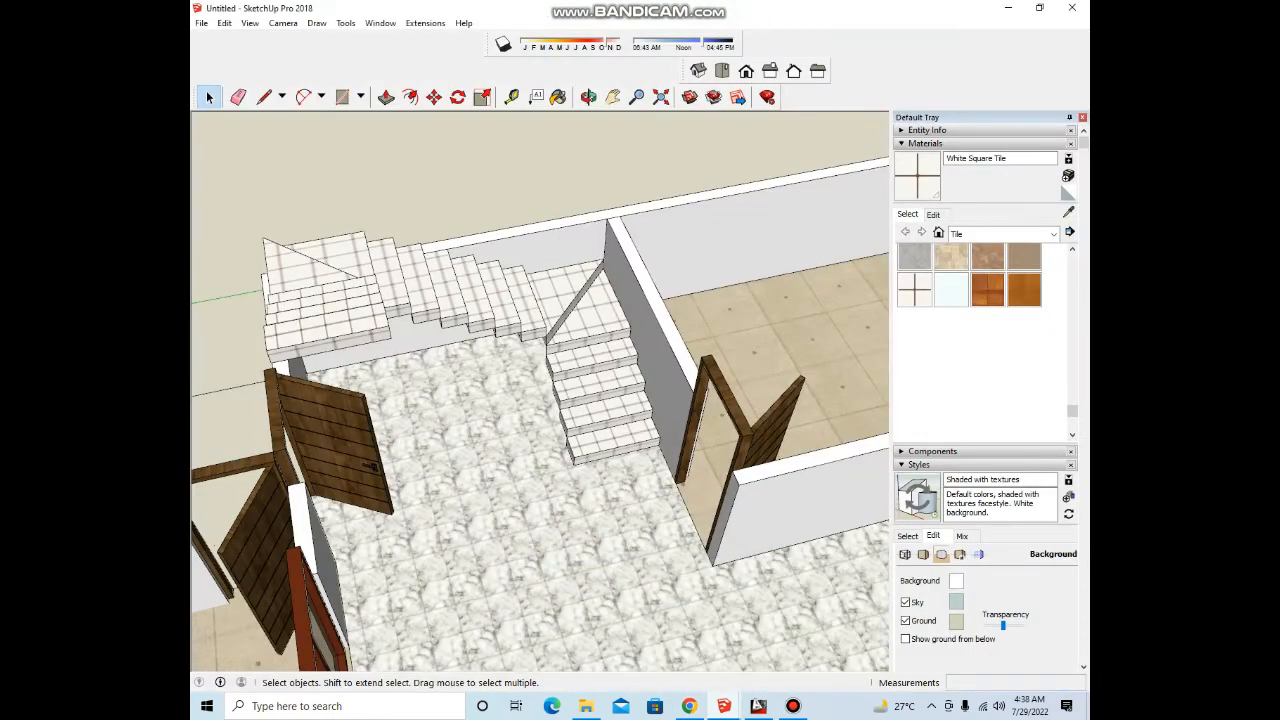
{"action": "left_click", "coordinate": [380, 22]}
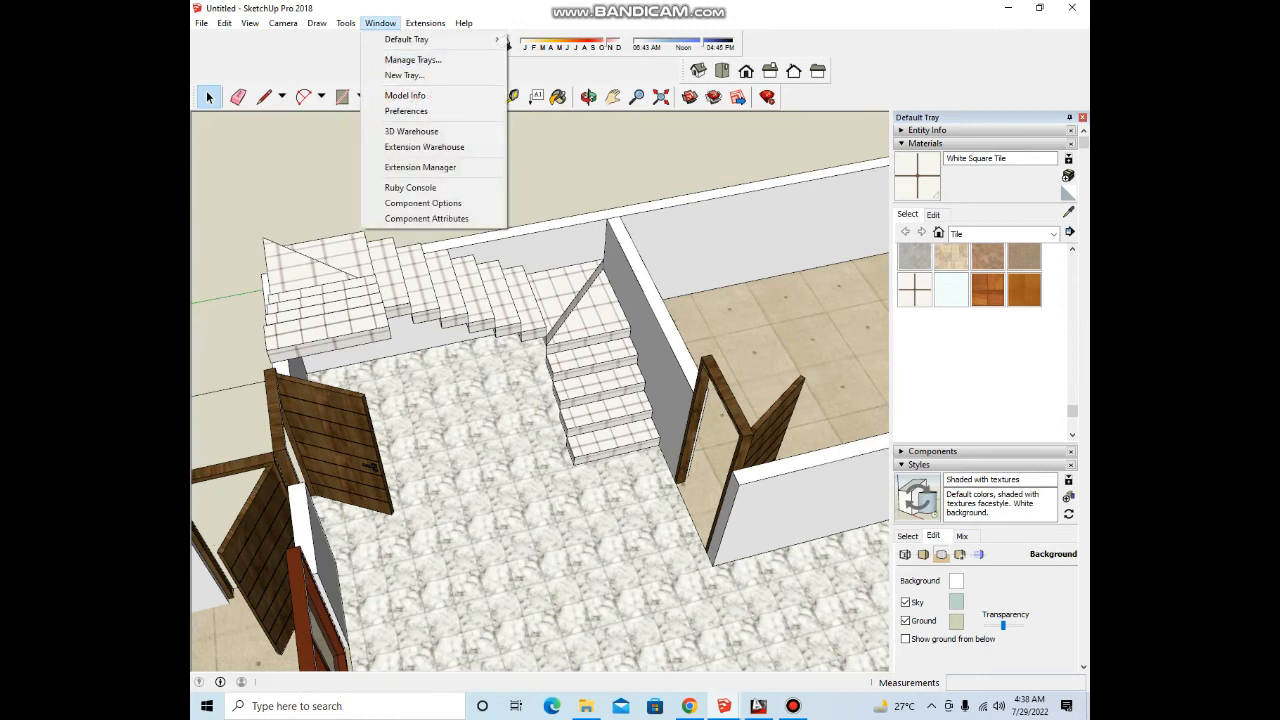
{"action": "left_click", "coordinate": [420, 167]}
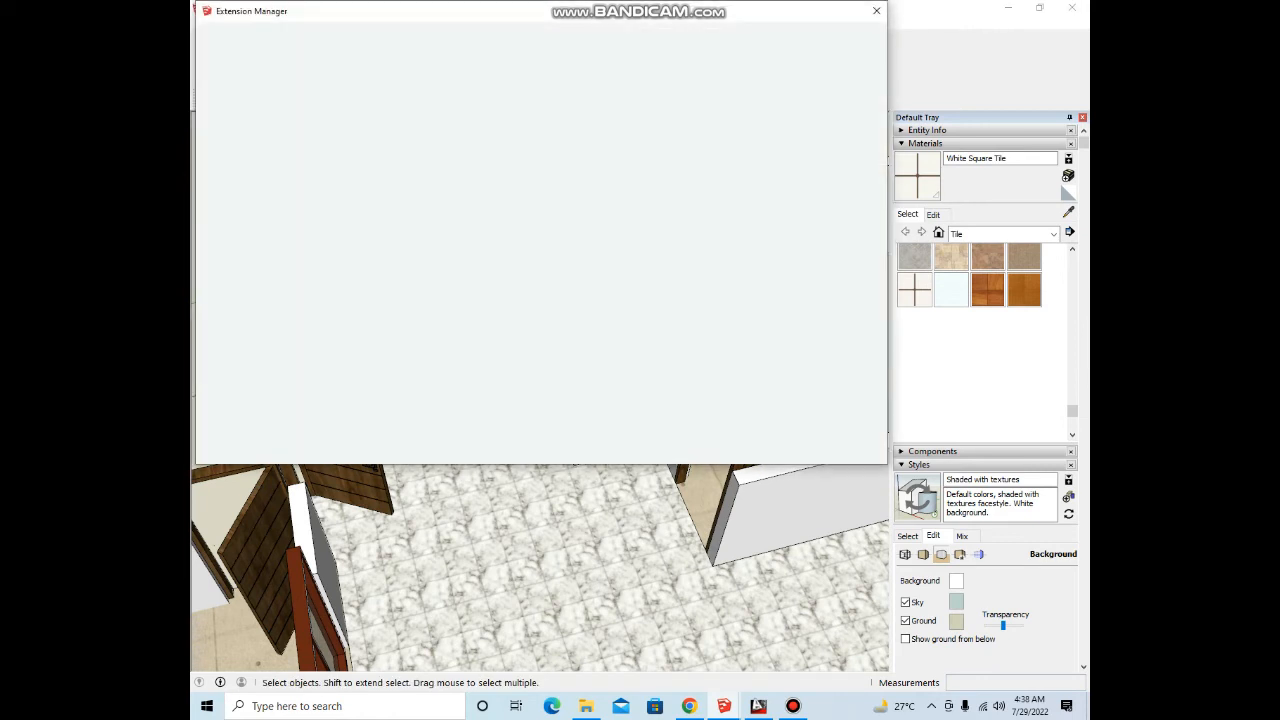
{"action": "left_click", "coordinate": [302, 442]}
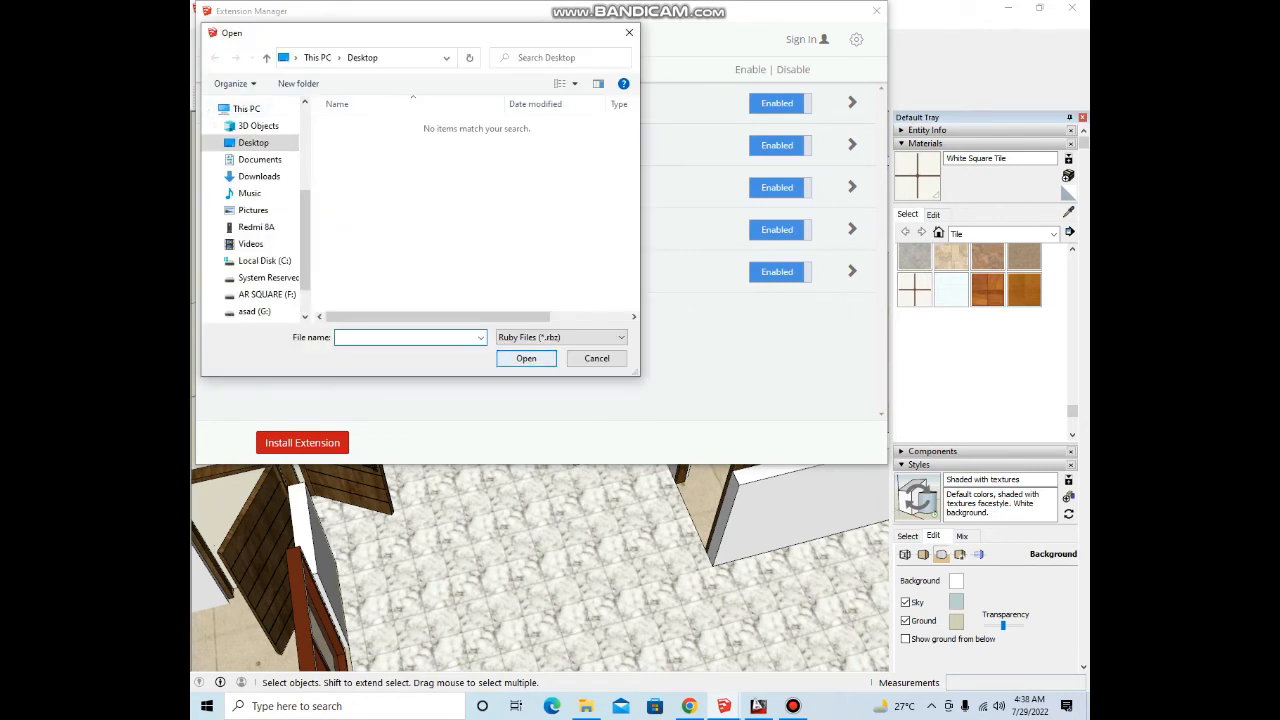
{"action": "left_click", "coordinate": [597, 358]}
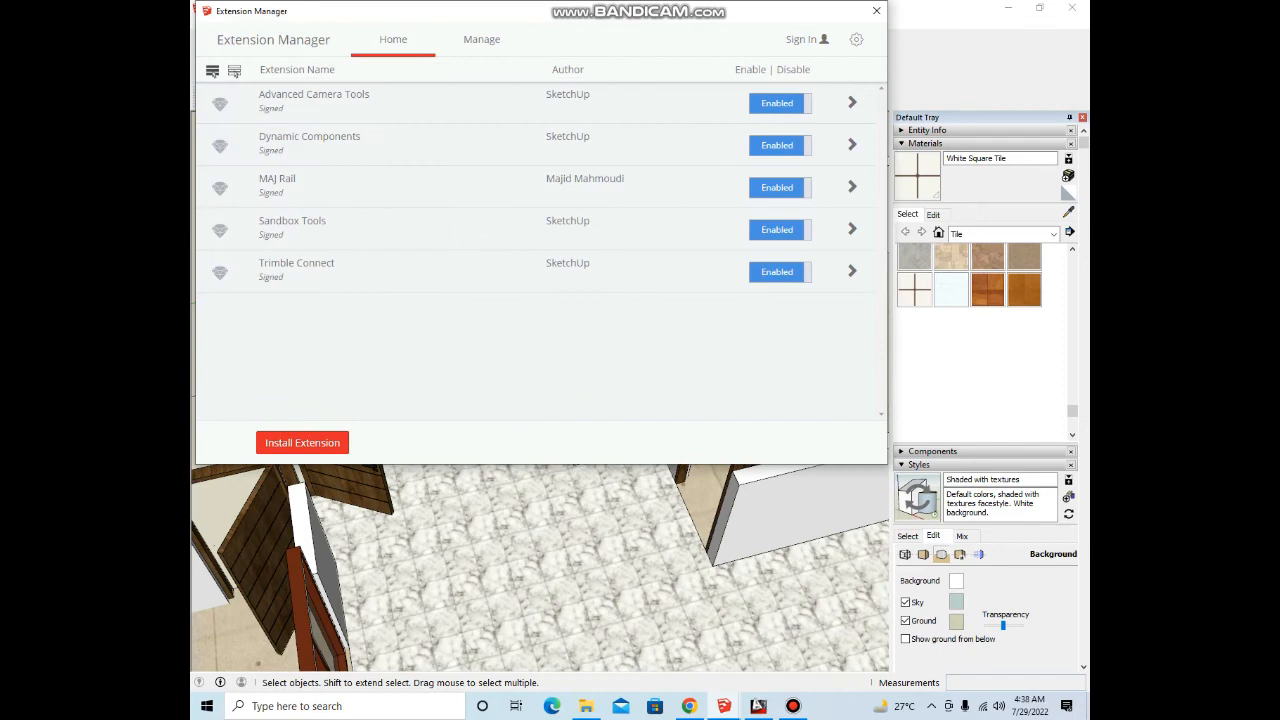
{"action": "left_click", "coordinate": [876, 10]}
{"action": "scroll", "coordinate": [855, 345], "scroll_direction": "up", "scroll_amount": 5}
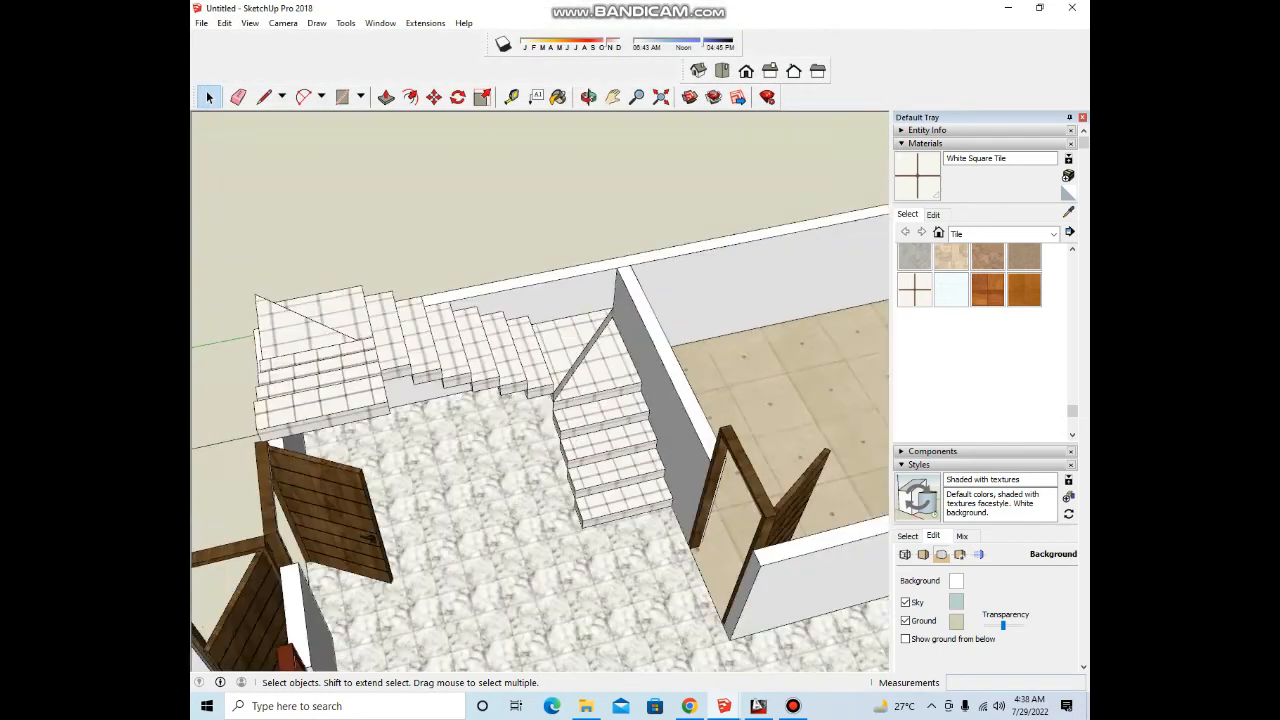
{"action": "middle_click_drag", "start_coordinate": [620, 410], "coordinate": [560, 408]}
{"action": "left_click", "coordinate": [425, 23]}
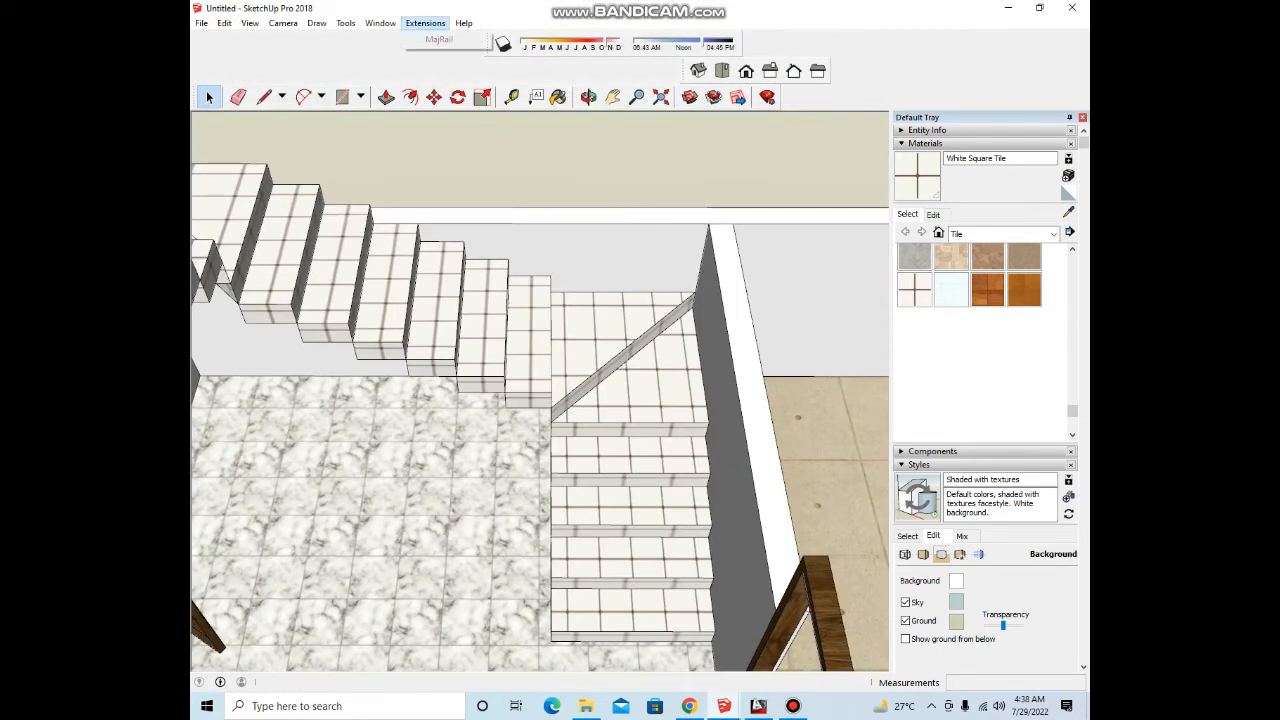
{"action": "left_click", "coordinate": [439, 39]}
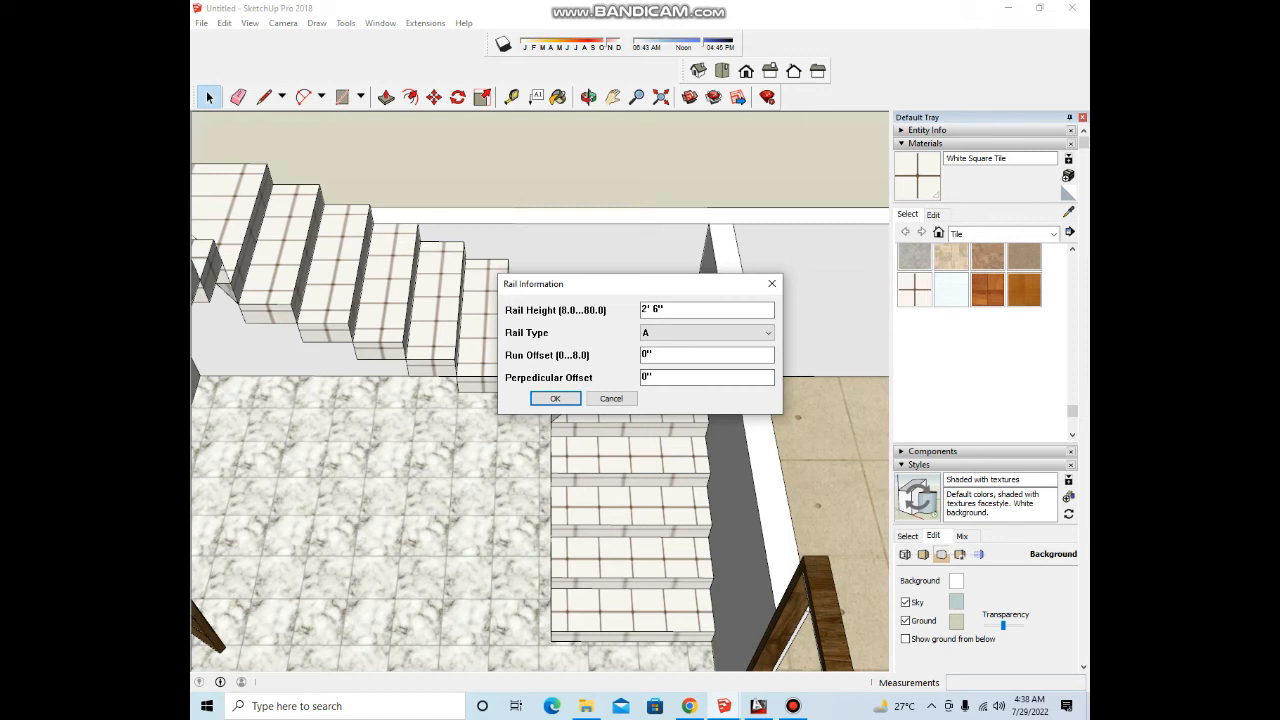
{"action": "left_click_drag", "start_coordinate": [666, 310], "coordinate": [640, 310]}
{"action": "type", "text": "36"}
{"action": "key", "text": "Return"}
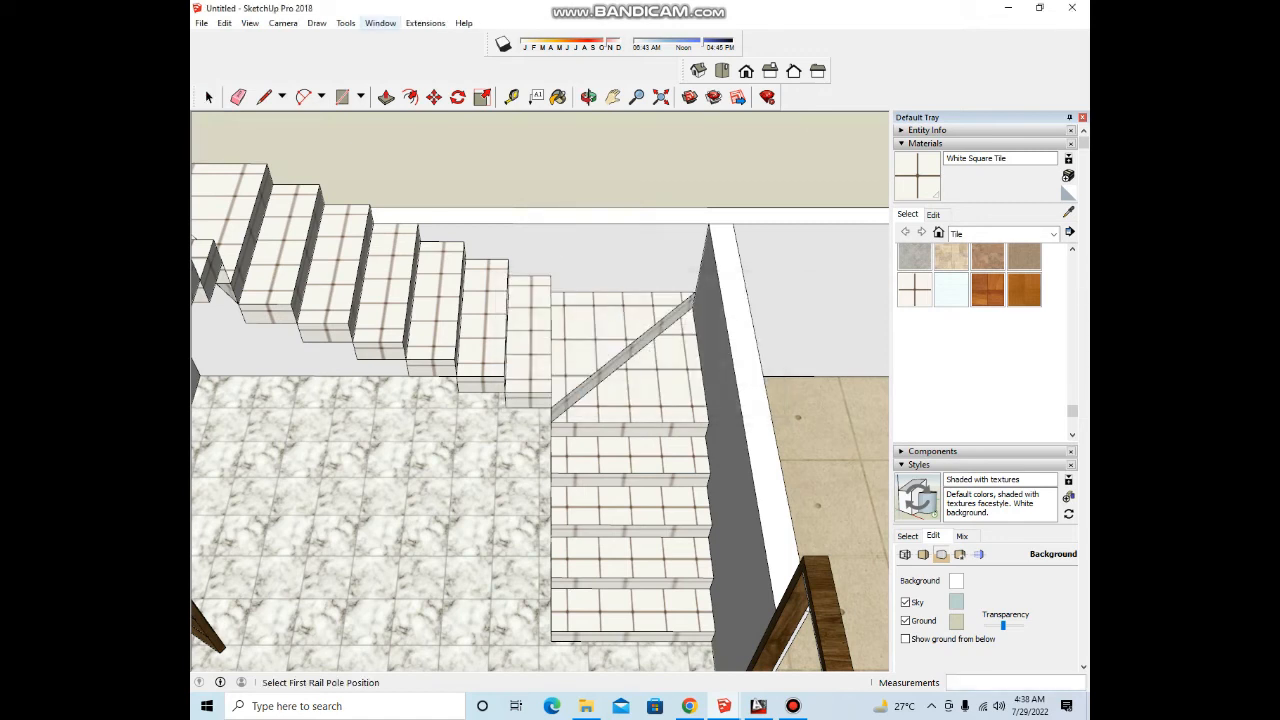
Step: Set up a MajRail railing with a rail height of 3' 0" and confirm the rail information
{"action": "left_click", "coordinate": [425, 22]}
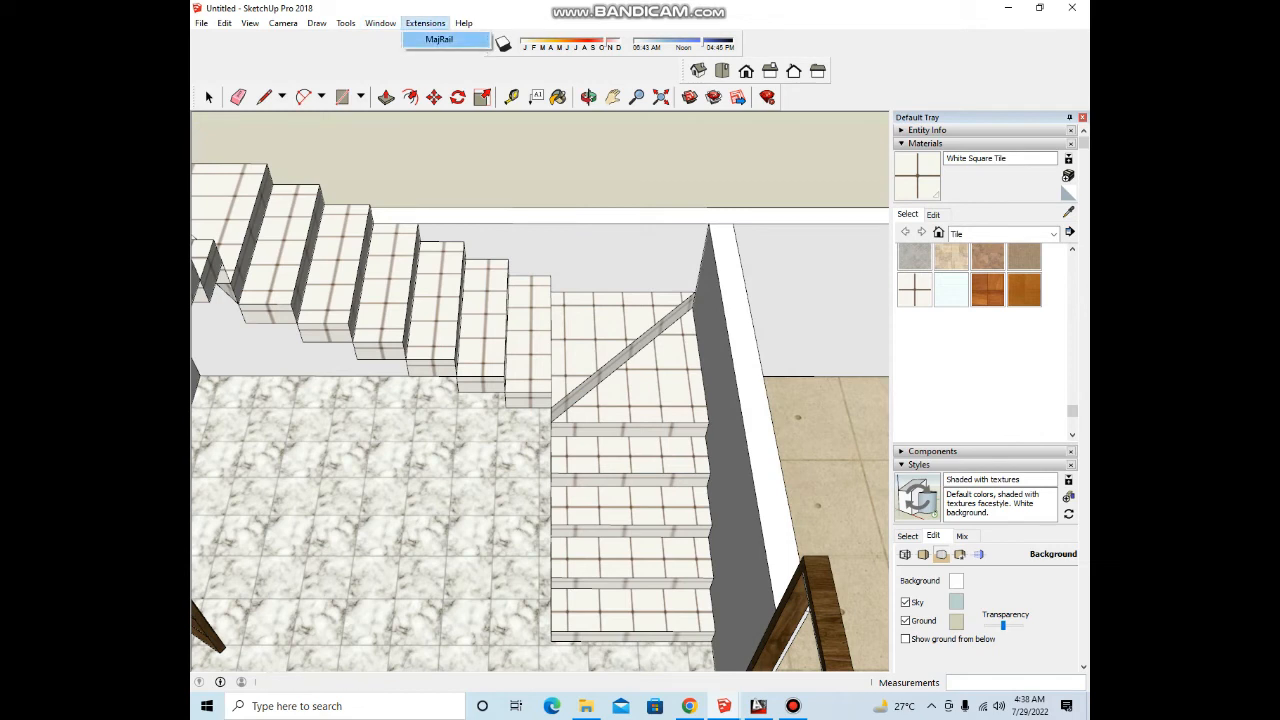
{"action": "left_click", "coordinate": [440, 40]}
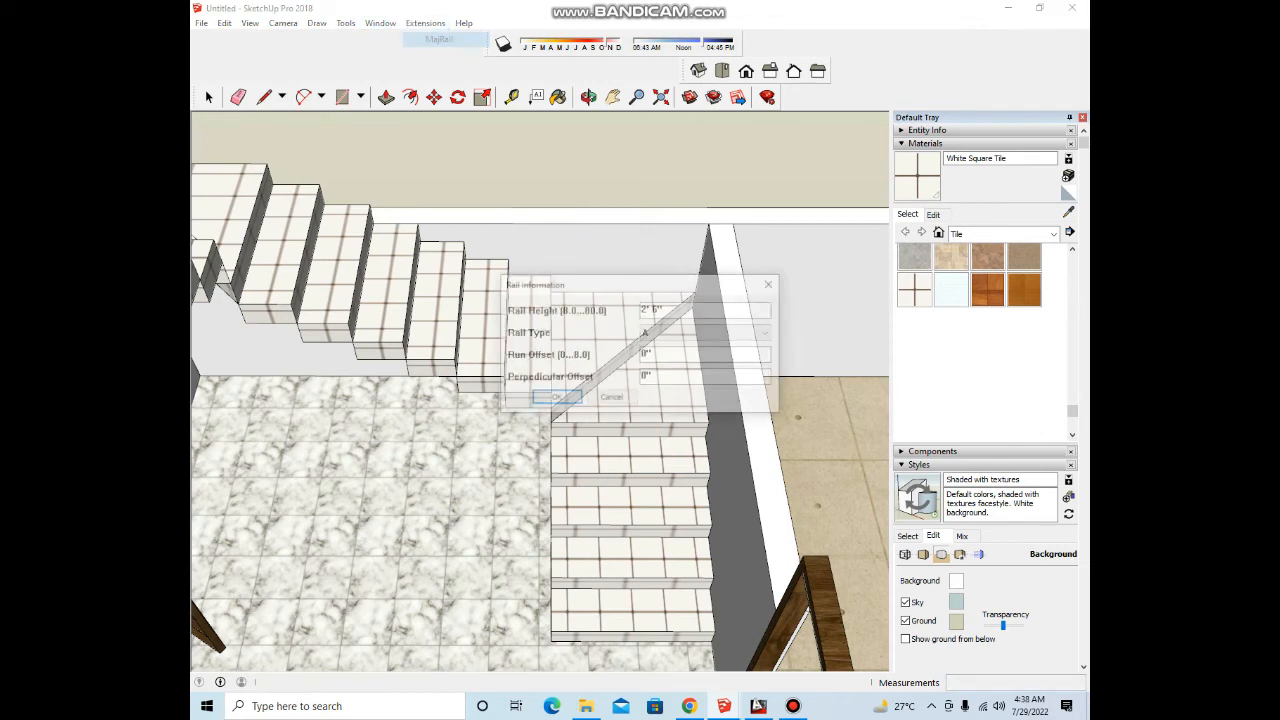
{"action": "left_click", "coordinate": [648, 310]}
{"action": "key", "text": "BackSpace"}
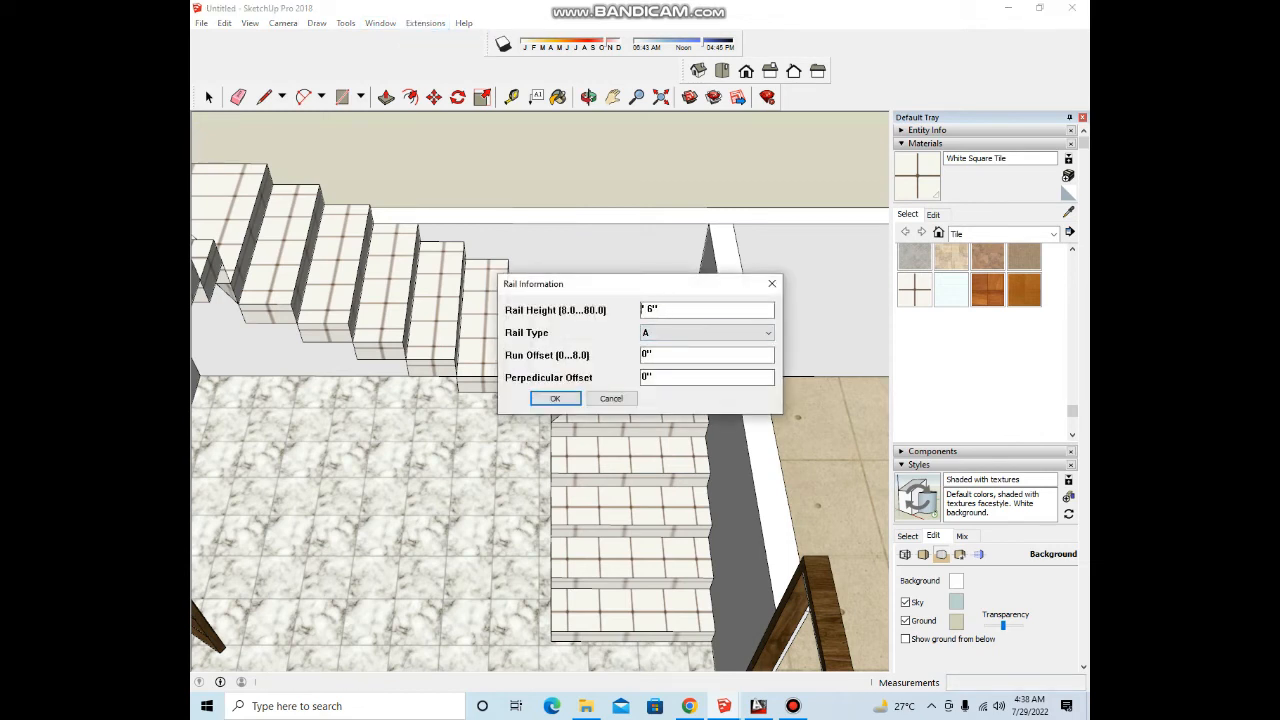
{"action": "type", "text": "3"}
{"action": "left_click", "coordinate": [707, 333]}
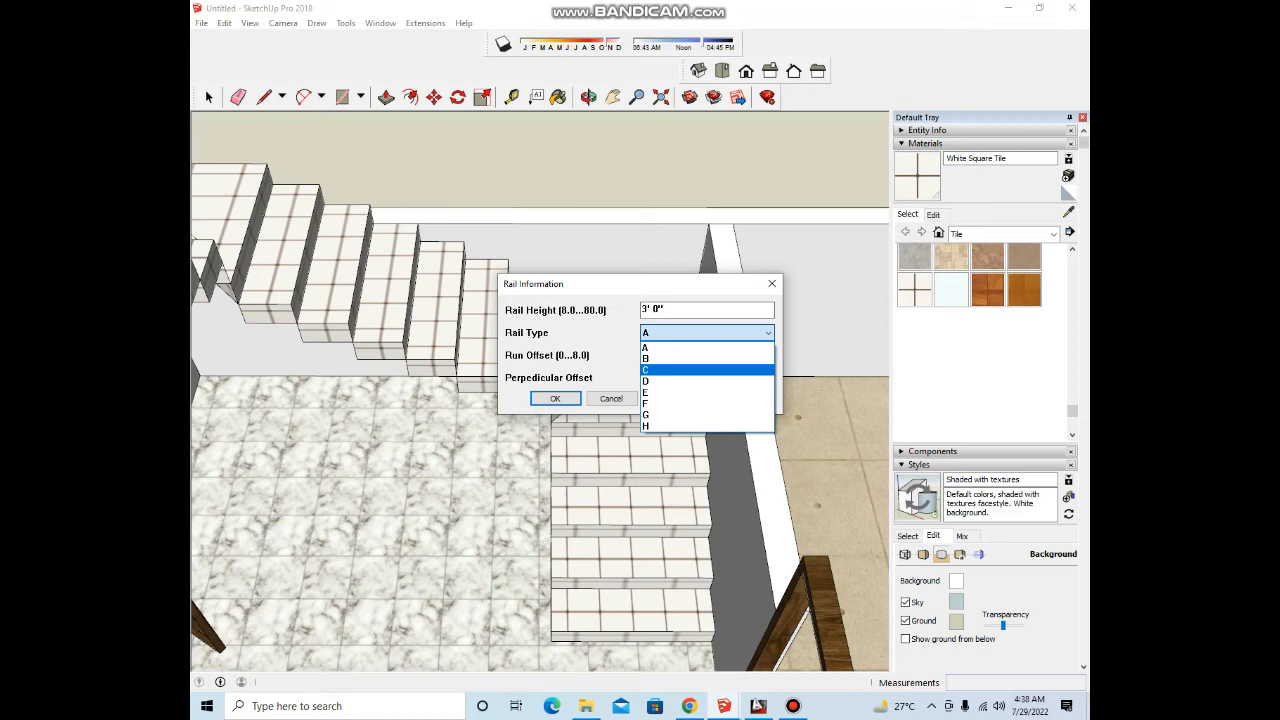
{"action": "left_click", "coordinate": [707, 370]}
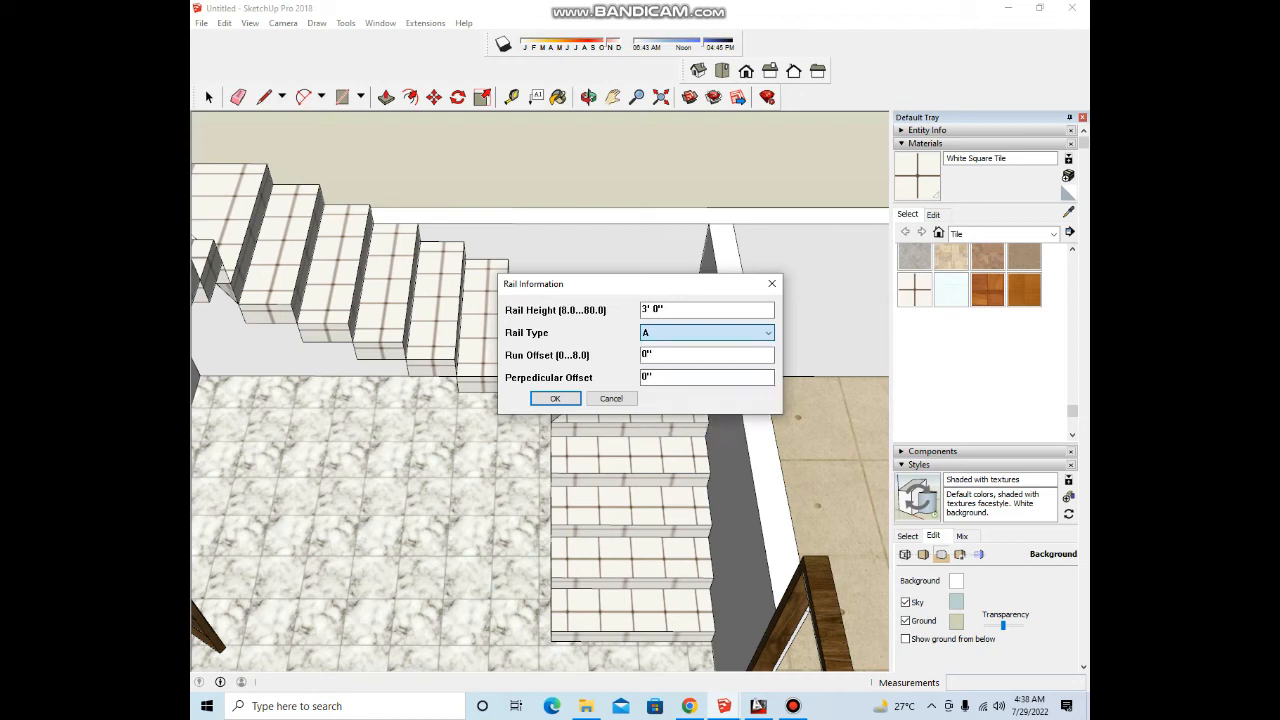
{"action": "left_click", "coordinate": [555, 398]}
Step: Place the railing along the lower flight's open edge, from the bottom step up to the first winder corner
{"action": "scroll", "coordinate": [580, 438], "scroll_direction": "down", "scroll_amount": 3}
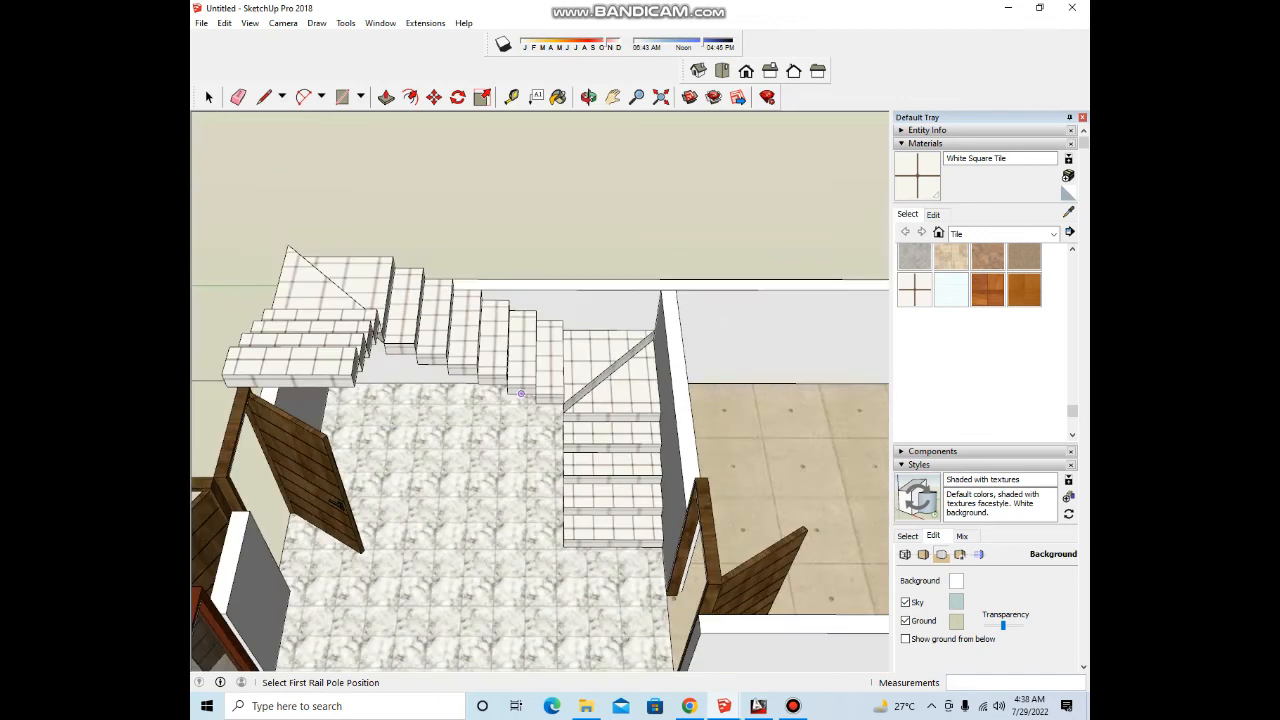
{"action": "middle_click_drag", "start_coordinate": [580, 440], "coordinate": [678, 464]}
{"action": "scroll", "coordinate": [677, 464], "scroll_direction": "up", "scroll_amount": 2}
{"action": "left_click", "coordinate": [576, 527]}
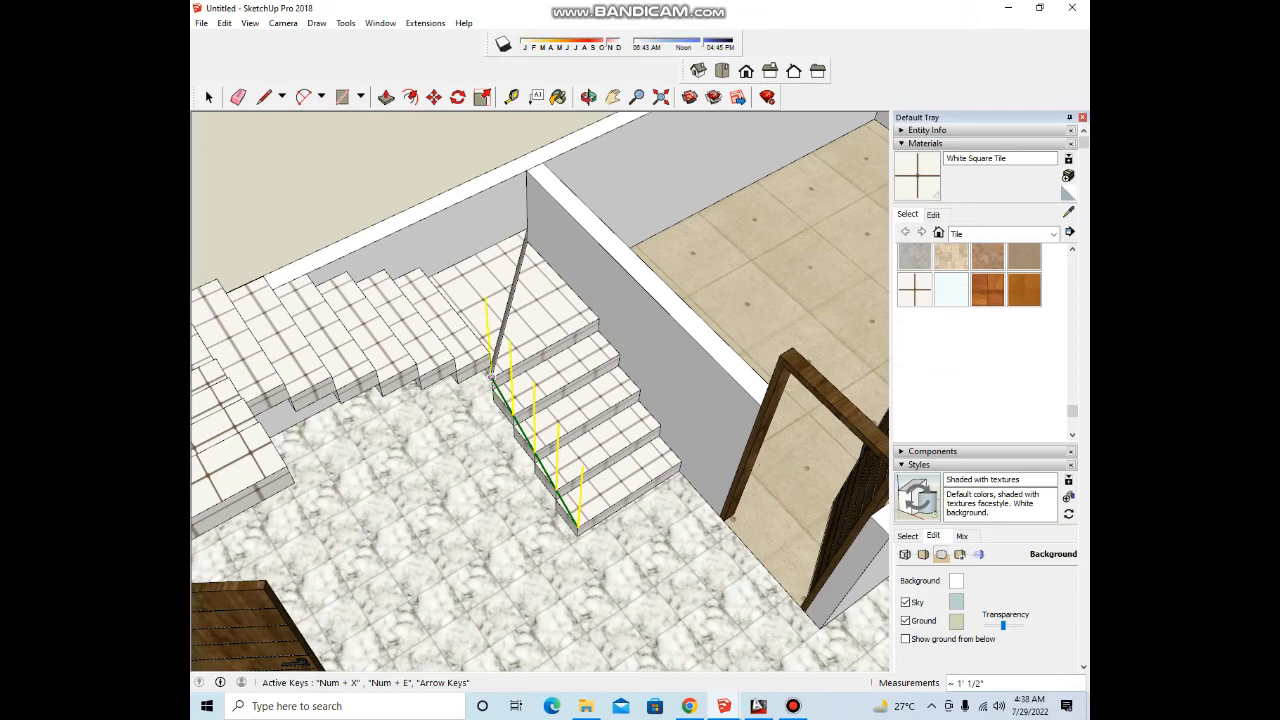
{"action": "left_click", "coordinate": [491, 378]}
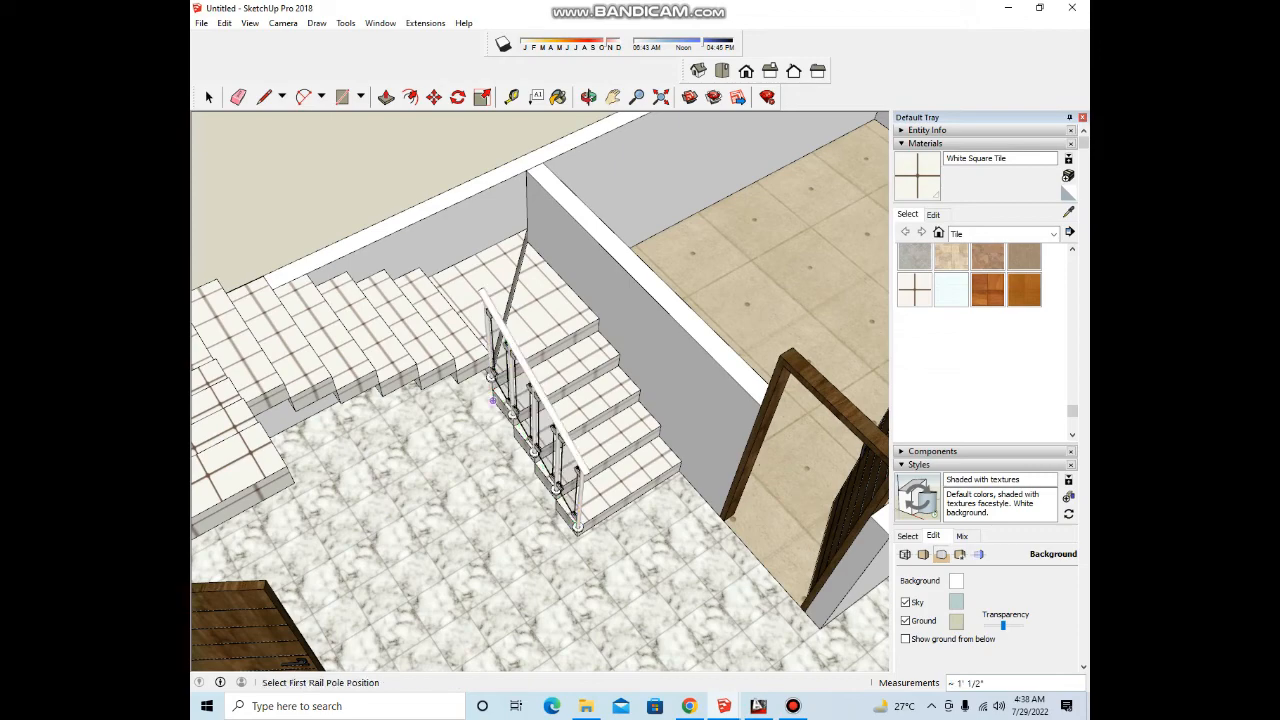
Step: Move the lower-flight railing inward so its posts stand on the treads, with a second shift of about 1 7/8"
{"action": "scroll", "coordinate": [508, 418], "scroll_direction": "up", "scroll_amount": 4}
{"action": "mouse_move", "coordinate": [510, 425]}
{"action": "middle_mouse_down"}
{"action": "mouse_move", "coordinate": [585, 340]}
{"action": "mouse_move", "coordinate": [515, 430]}
{"action": "middle_mouse_up"}
{"action": "scroll", "coordinate": [529, 470], "scroll_direction": "down", "scroll_amount": 4}
{"action": "key", "text": "space"}
{"action": "left_click", "coordinate": [543, 430]}
{"action": "middle_click_drag", "start_coordinate": [590, 440], "coordinate": [490, 480]}
{"action": "scroll", "coordinate": [575, 540], "scroll_direction": "up", "scroll_amount": 4}
{"action": "key", "text": "m"}
{"action": "scroll", "coordinate": [610, 563], "scroll_direction": "up", "scroll_amount": 3}
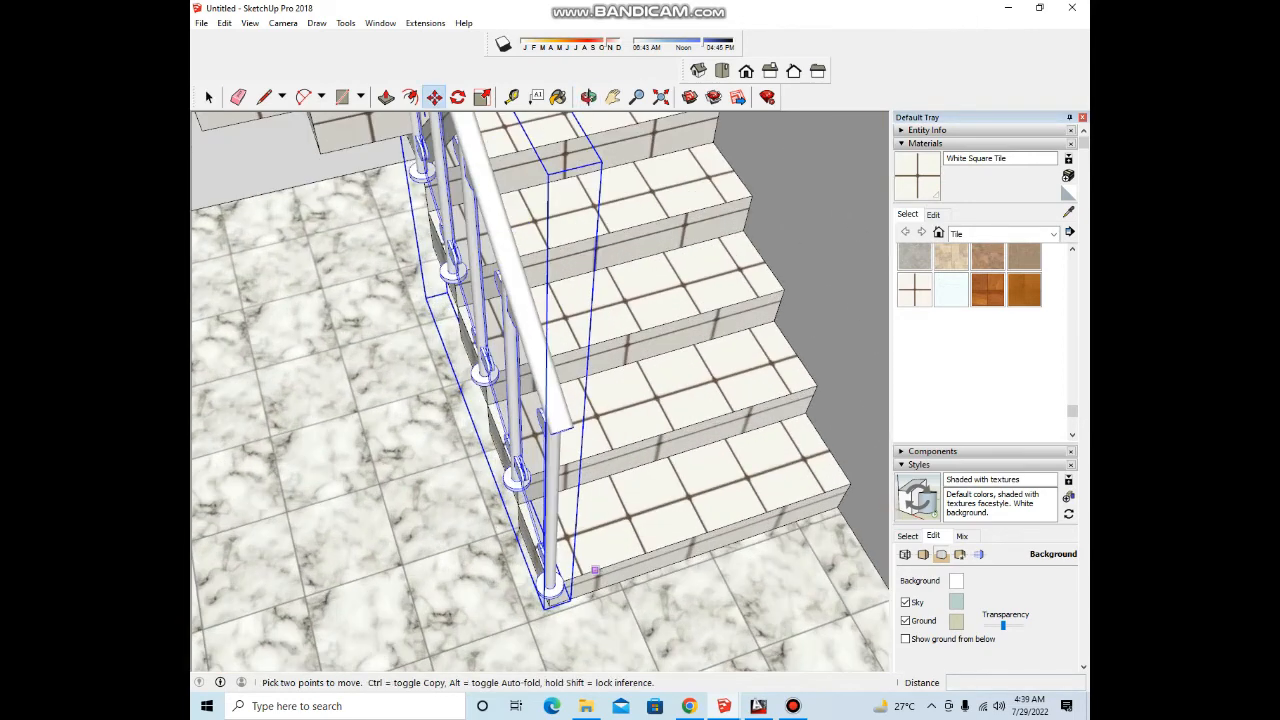
{"action": "left_click", "coordinate": [610, 564]}
{"action": "left_click", "coordinate": [625, 546]}
{"action": "left_click", "coordinate": [625, 545]}
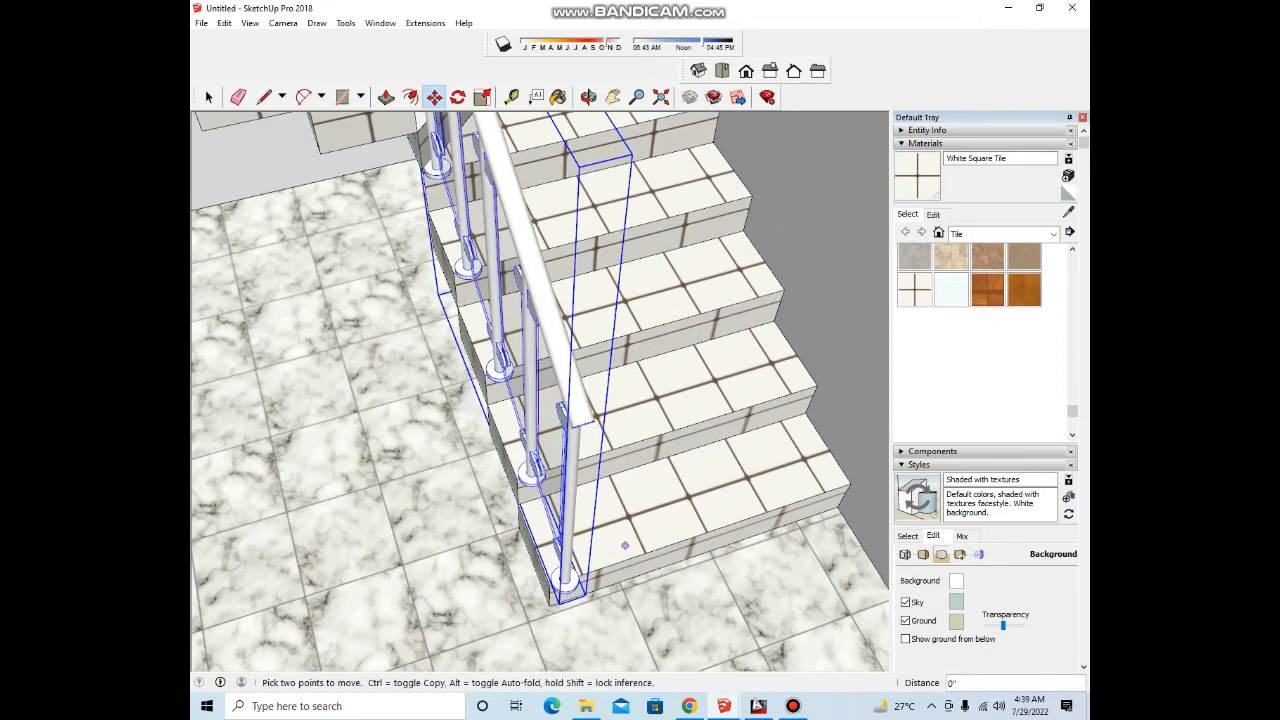
{"action": "left_click", "coordinate": [619, 532]}
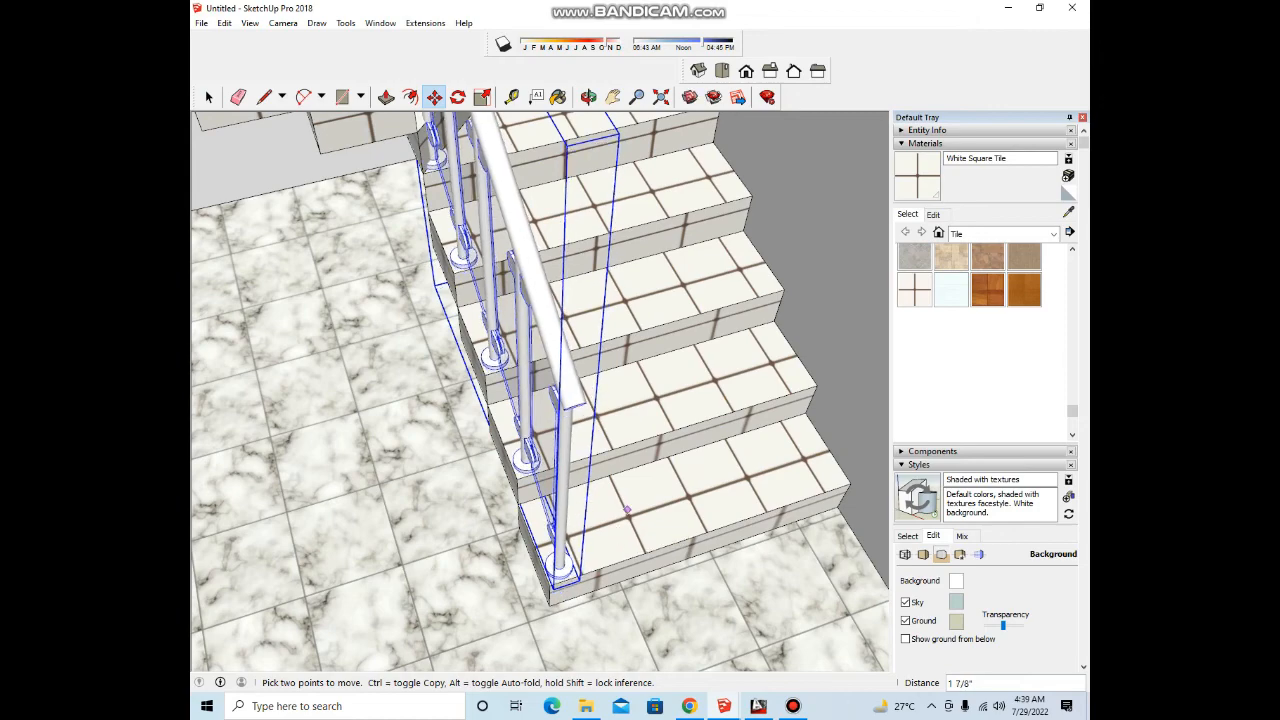
Step: Deselect the lower-flight railing and inspect its position on the steps from several angles
{"action": "scroll", "coordinate": [588, 512], "scroll_direction": "down", "scroll_amount": 6}
{"action": "middle_click_drag", "start_coordinate": [465, 435], "coordinate": [535, 435]}
{"action": "scroll", "coordinate": [546, 449], "scroll_direction": "down", "scroll_amount": 1}
{"action": "key", "text": "space"}
{"action": "left_click", "coordinate": [493, 372]}
{"action": "scroll", "coordinate": [510, 394], "scroll_direction": "up", "scroll_amount": 6}
{"action": "scroll", "coordinate": [580, 410], "scroll_direction": "up", "scroll_amount": 4}
{"action": "middle_click_drag", "start_coordinate": [600, 410], "coordinate": [520, 420]}
{"action": "scroll", "coordinate": [645, 500], "scroll_direction": "down", "scroll_amount": 3}
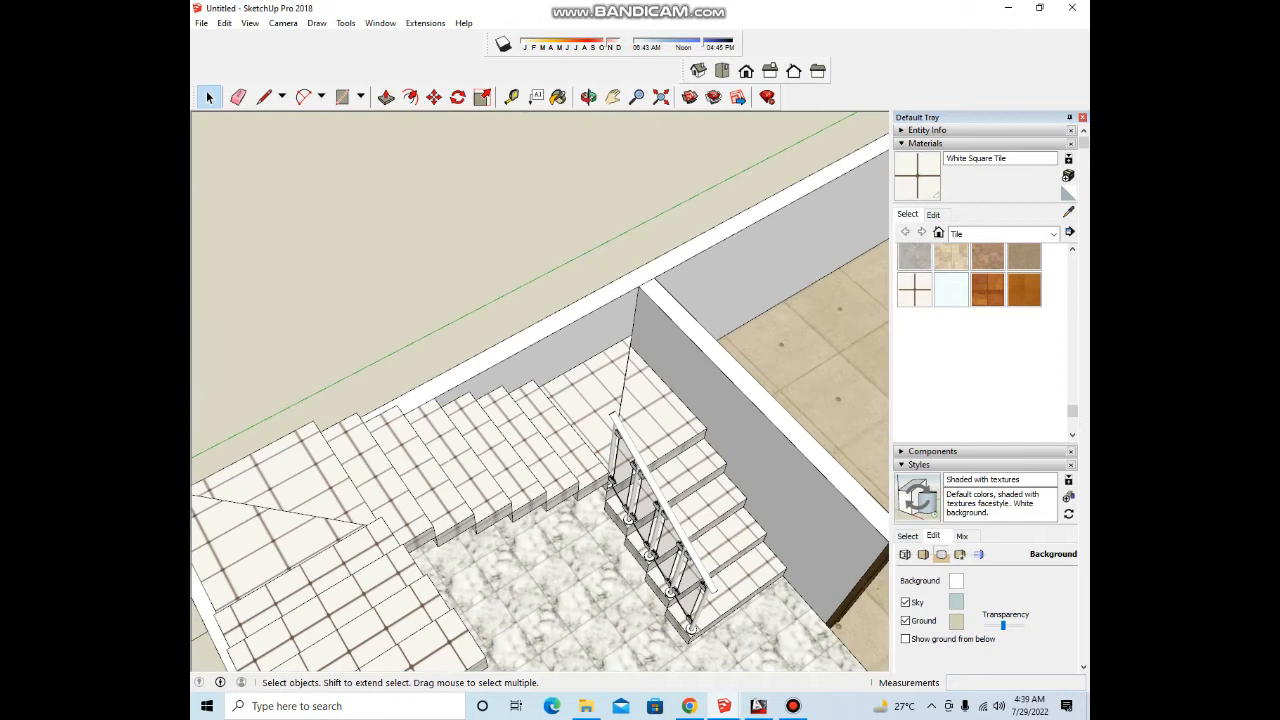
{"action": "middle_click_drag", "start_coordinate": [690, 475], "coordinate": [625, 445]}
{"action": "scroll", "coordinate": [640, 440], "scroll_direction": "down", "scroll_amount": 3}
{"action": "left_click", "coordinate": [380, 22]}
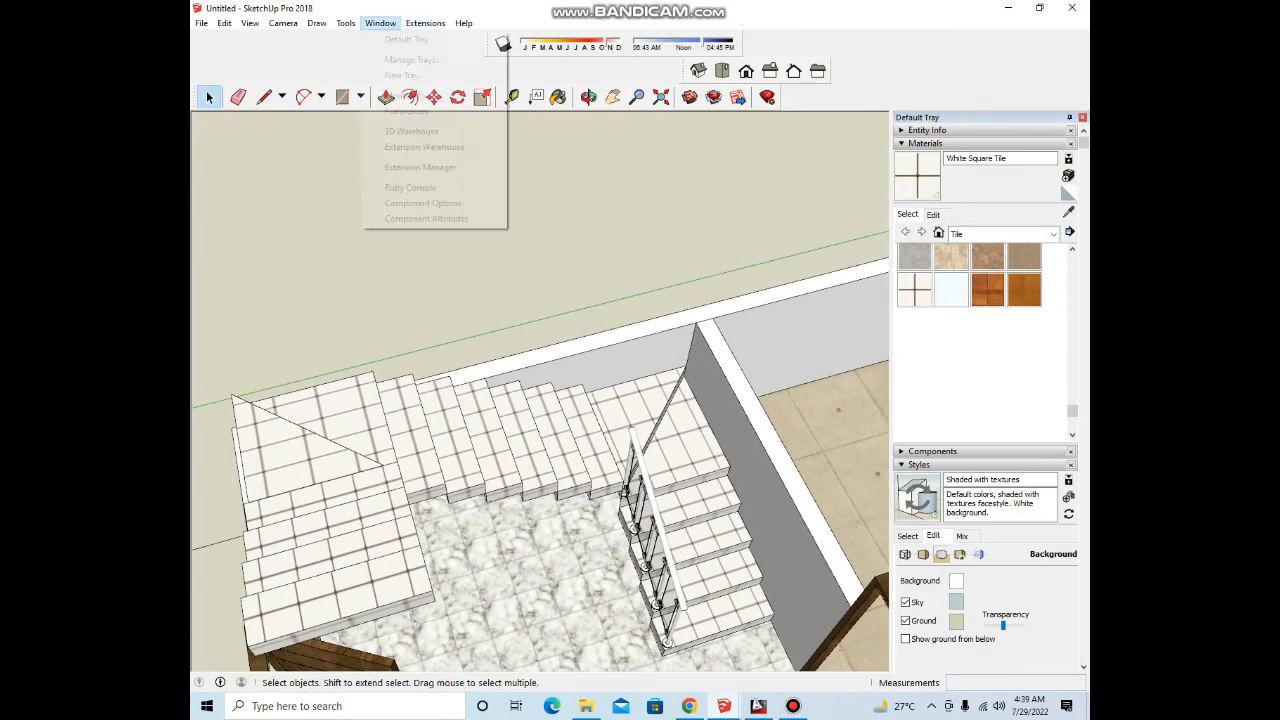
{"action": "left_click", "coordinate": [440, 38]}
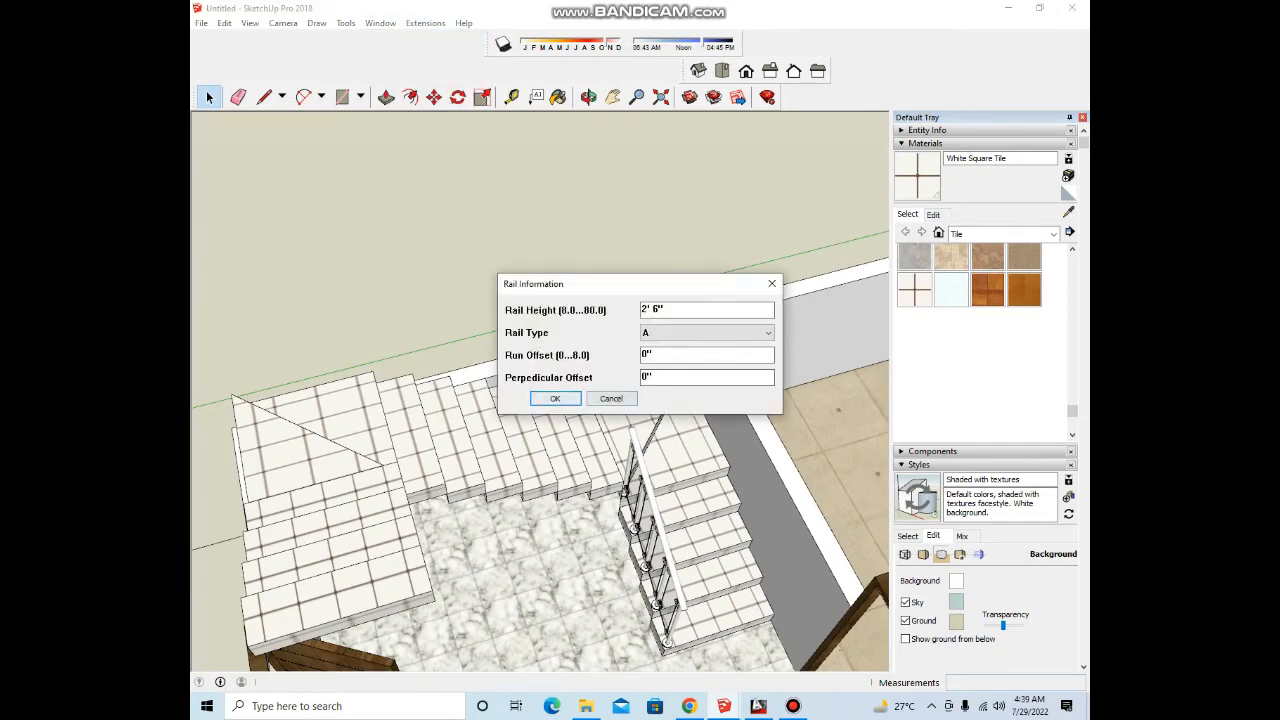
{"action": "left_click", "coordinate": [558, 399]}
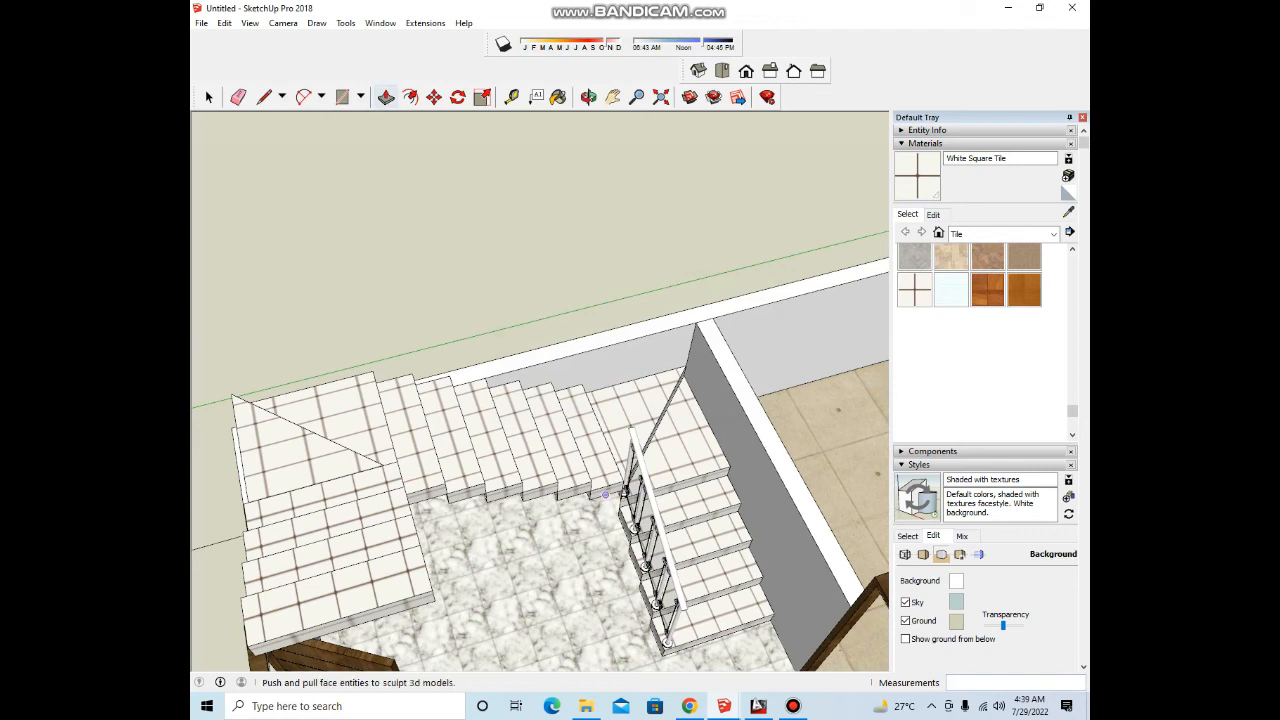
Step: Set up another MajRail railing for the middle flight with a 3' rail height
{"action": "left_click", "coordinate": [425, 22]}
{"action": "left_click", "coordinate": [440, 38]}
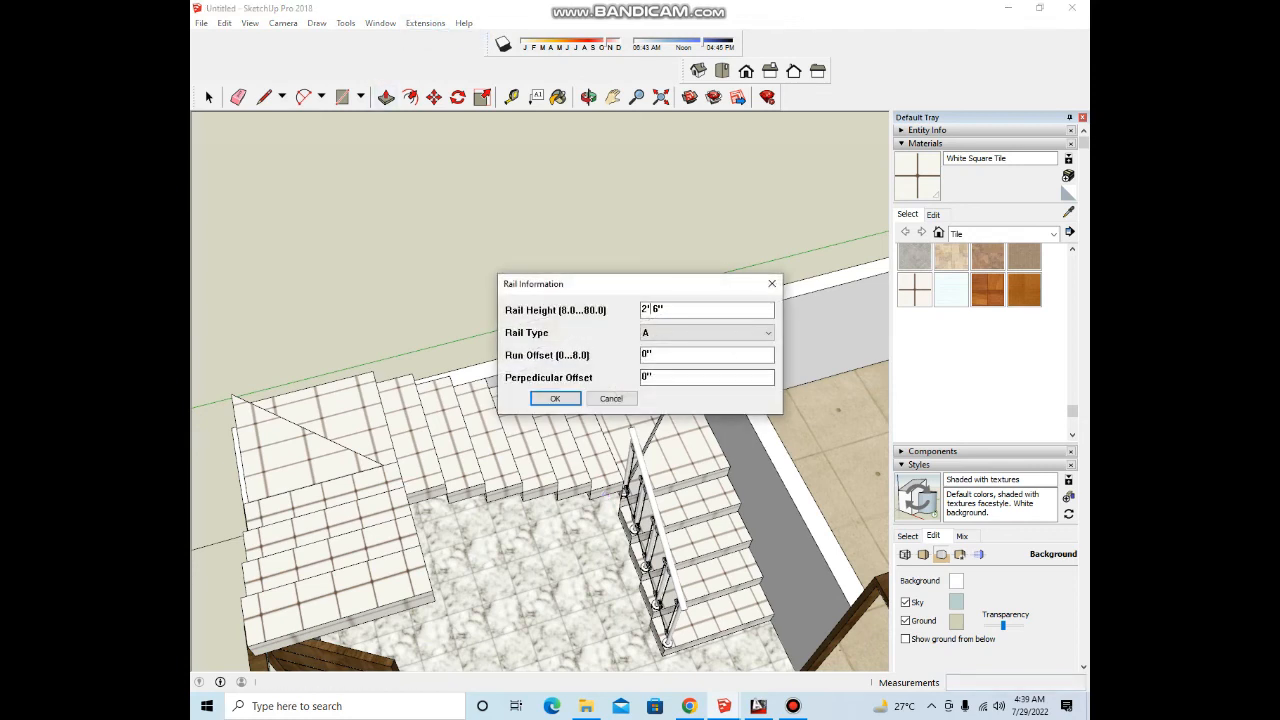
{"action": "key", "text": "BackSpace"}
{"action": "type", "text": "3"}
{"action": "left_click", "coordinate": [707, 333]}
{"action": "left_click", "coordinate": [700, 369]}
{"action": "left_click", "coordinate": [555, 398]}
Step: Place the railing along the middle flight's open edge, from the first winder corner up to the second winder
{"action": "scroll", "coordinate": [690, 470], "scroll_direction": "up", "scroll_amount": 6}
{"action": "left_click", "coordinate": [697, 470]}
{"action": "left_click", "coordinate": [457, 471]}
{"action": "scroll", "coordinate": [590, 446], "scroll_direction": "down", "scroll_amount": 3}
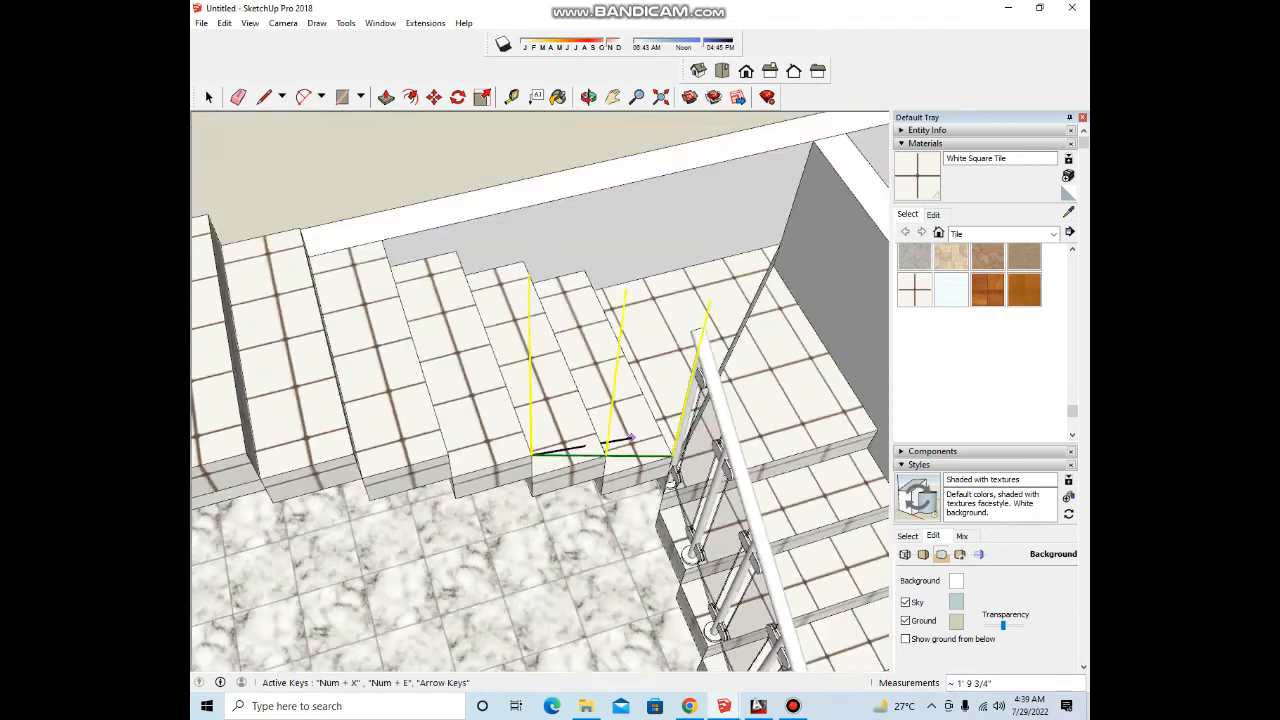
{"action": "scroll", "coordinate": [457, 446], "scroll_direction": "up", "scroll_amount": 2}
{"action": "scroll", "coordinate": [600, 450], "scroll_direction": "down", "scroll_amount": 3}
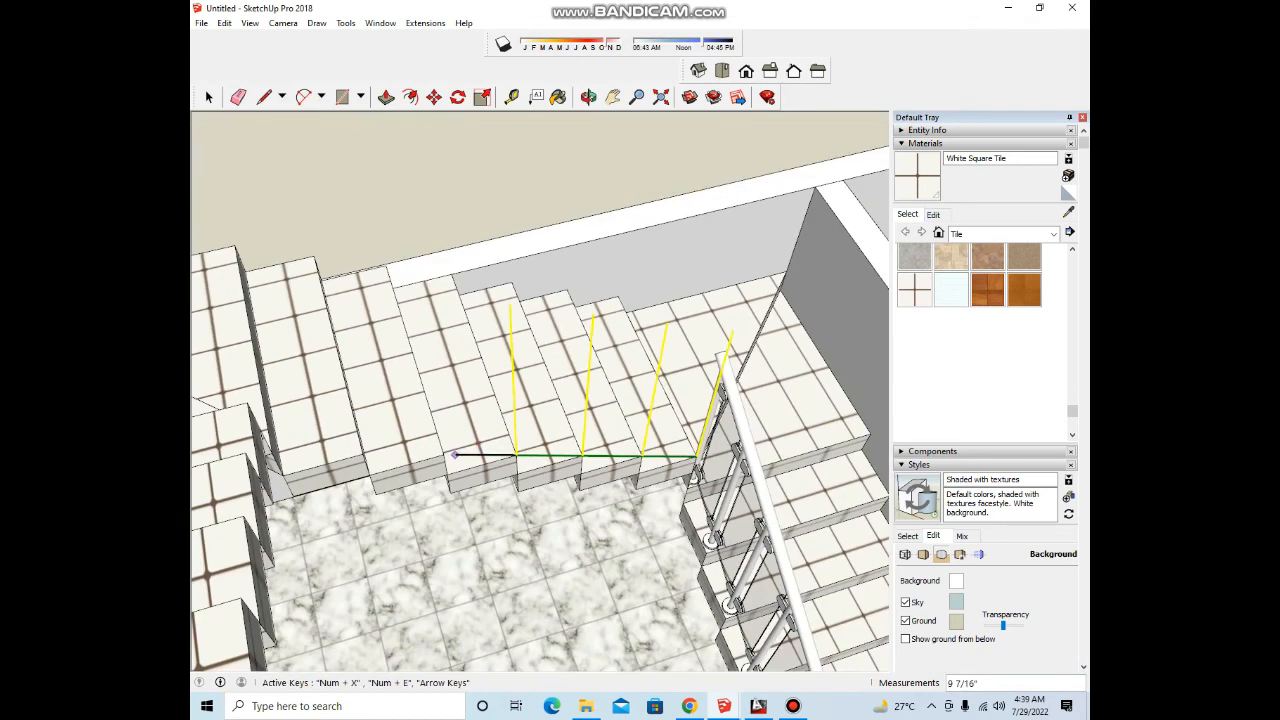
{"action": "middle_click_drag", "start_coordinate": [368, 440], "coordinate": [230, 352]}
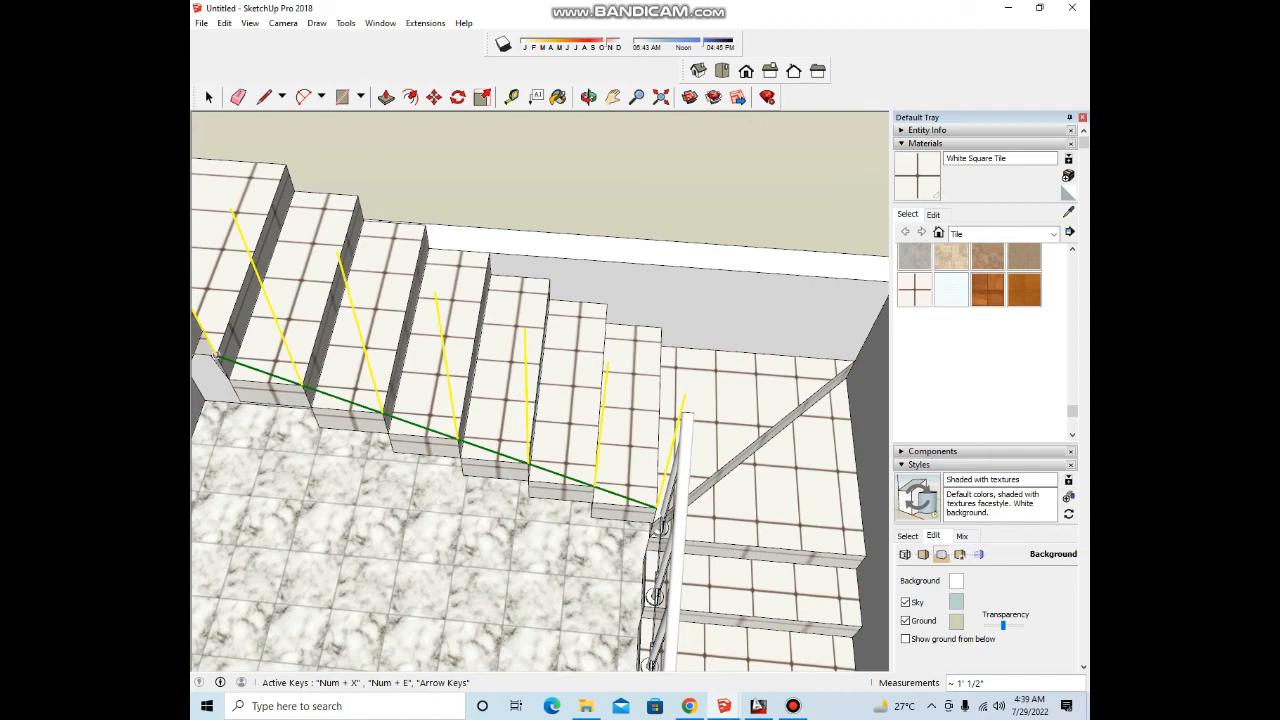
{"action": "left_click", "coordinate": [216, 355]}
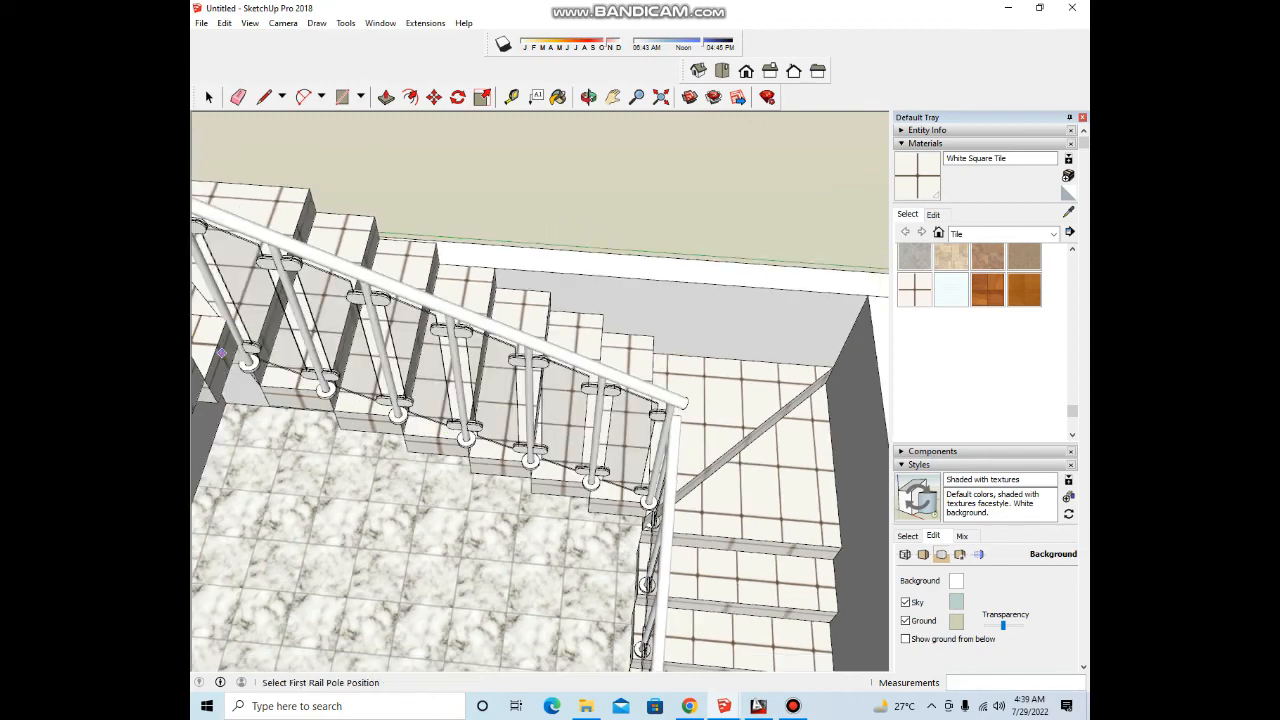
Step: Move the middle-flight railing inward from the stair edge so its posts stand fully on the treads
{"action": "middle_click_drag", "start_coordinate": [344, 366], "coordinate": [560, 420]}
{"action": "scroll", "coordinate": [430, 400], "scroll_direction": "down", "scroll_amount": 3}
{"action": "key", "text": "space"}
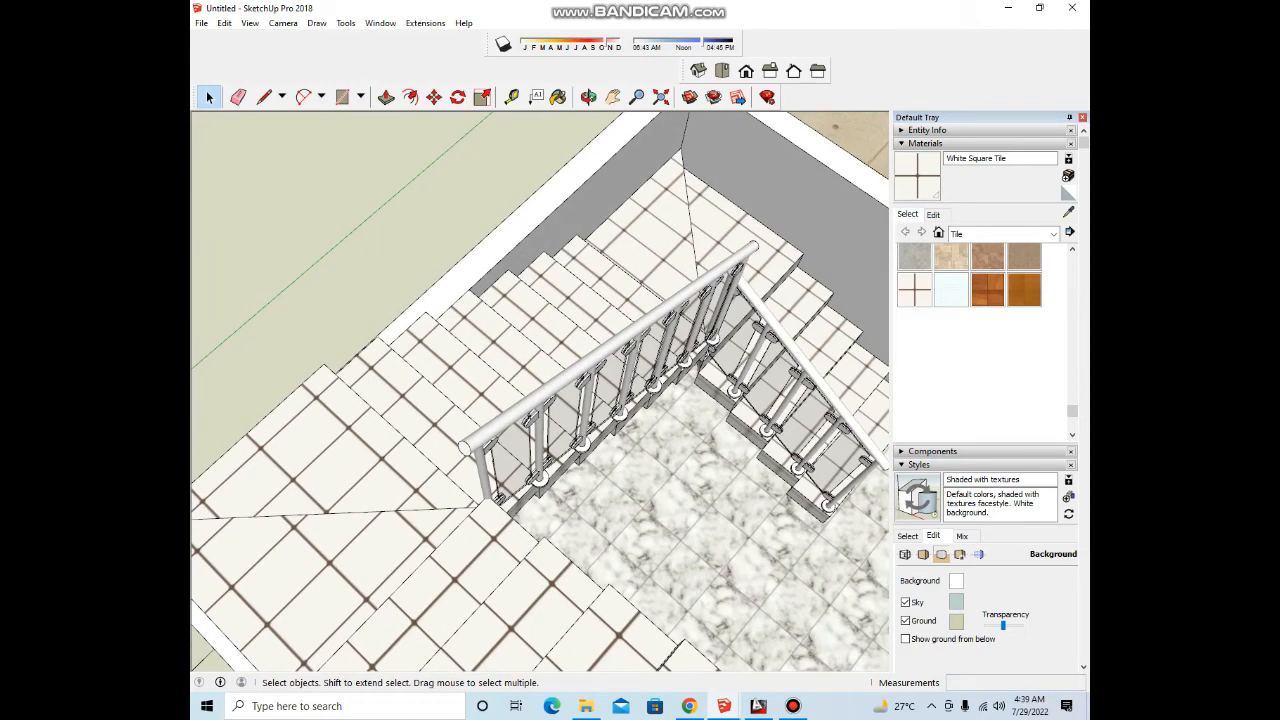
{"action": "left_click", "coordinate": [590, 380]}
{"action": "middle_click_drag", "start_coordinate": [590, 380], "coordinate": [680, 395]}
{"action": "scroll", "coordinate": [520, 428], "scroll_direction": "down", "scroll_amount": 4}
{"action": "middle_click_drag", "start_coordinate": [520, 428], "coordinate": [630, 440]}
{"action": "scroll", "coordinate": [550, 435], "scroll_direction": "up", "scroll_amount": 3}
{"action": "scroll", "coordinate": [640, 415], "scroll_direction": "up", "scroll_amount": 2}
{"action": "scroll", "coordinate": [630, 440], "scroll_direction": "up", "scroll_amount": 4}
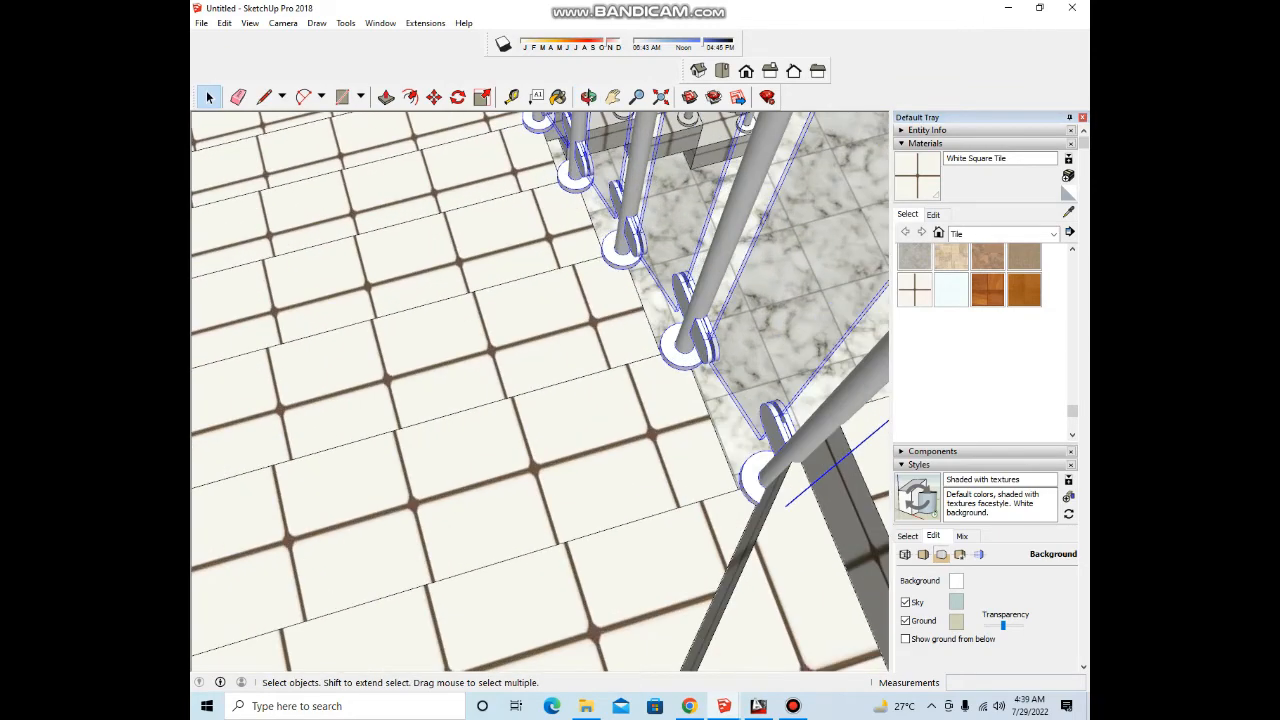
{"action": "key", "text": "m"}
{"action": "left_click", "coordinate": [634, 404]}
{"action": "left_click", "coordinate": [608, 413]}
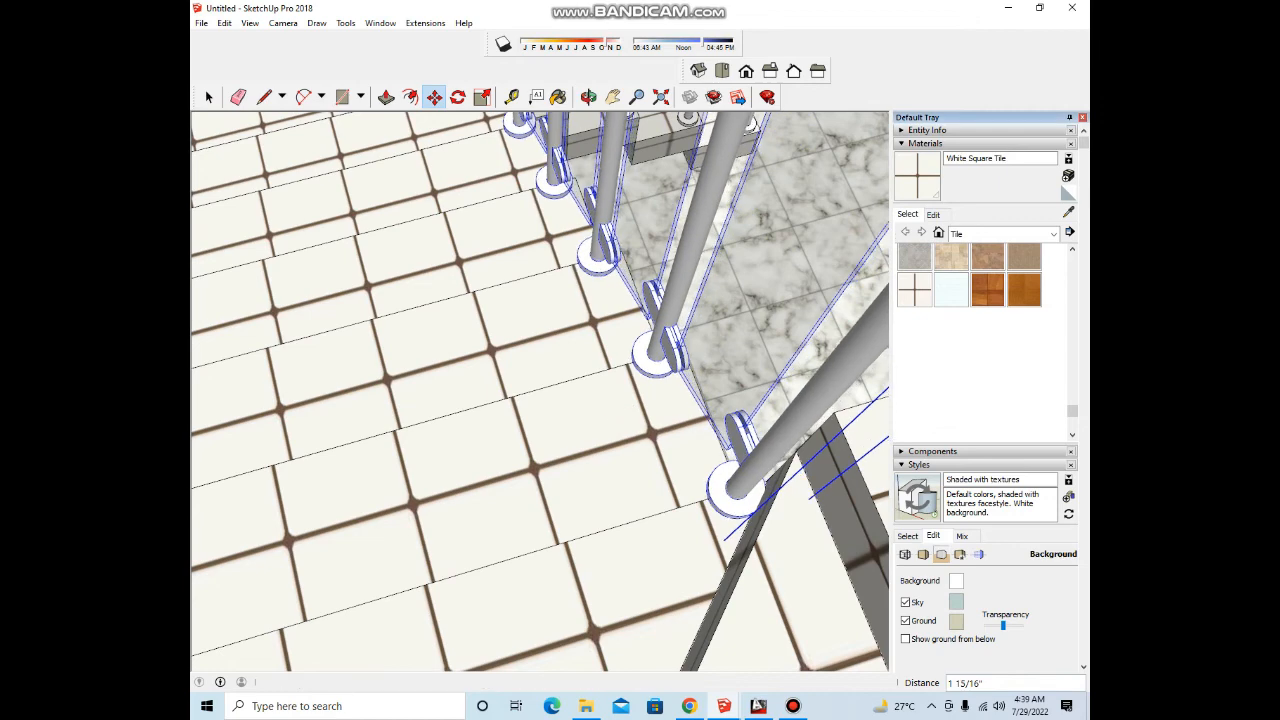
{"action": "left_click", "coordinate": [584, 391]}
{"action": "left_click", "coordinate": [561, 409]}
Step: Deselect the middle-flight railing and check its placement from above the staircase
{"action": "scroll", "coordinate": [583, 417], "scroll_direction": "down", "scroll_amount": 10}
{"action": "middle_click_drag", "start_coordinate": [597, 423], "coordinate": [530, 440]}
{"action": "scroll", "coordinate": [380, 375], "scroll_direction": "down", "scroll_amount": 3}
{"action": "key", "text": "space"}
{"action": "left_click", "coordinate": [380, 375]}
Step: Copy the lower-flight railing across the stairwell to the open edge of the upper flight
{"action": "scroll", "coordinate": [474, 366], "scroll_direction": "up", "scroll_amount": 4}
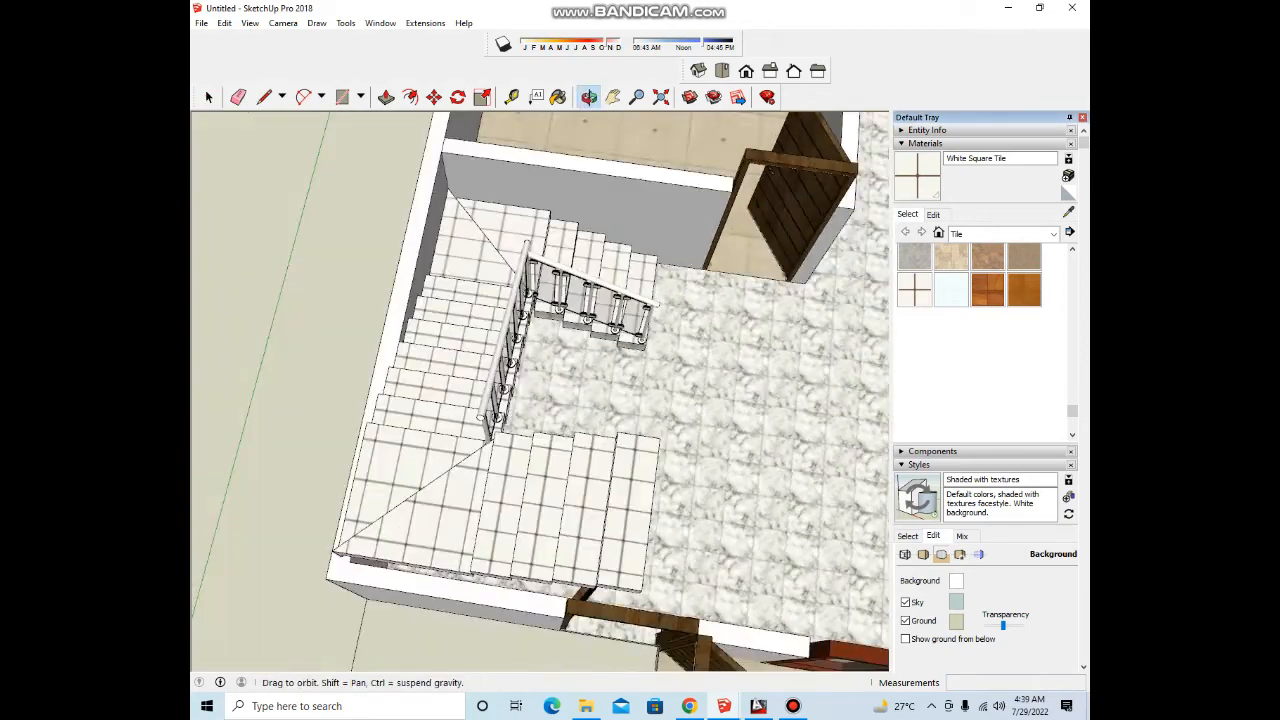
{"action": "scroll", "coordinate": [554, 412], "scroll_direction": "up", "scroll_amount": 3}
{"action": "middle_click_drag", "start_coordinate": [600, 400], "coordinate": [520, 370]}
{"action": "scroll", "coordinate": [640, 250], "scroll_direction": "up", "scroll_amount": 3}
{"action": "scroll", "coordinate": [685, 371], "scroll_direction": "up", "scroll_amount": 2}
{"action": "middle_click_drag", "start_coordinate": [690, 380], "coordinate": [630, 355]}
{"action": "key", "text": "m"}
{"action": "scroll", "coordinate": [711, 396], "scroll_direction": "up", "scroll_amount": 2}
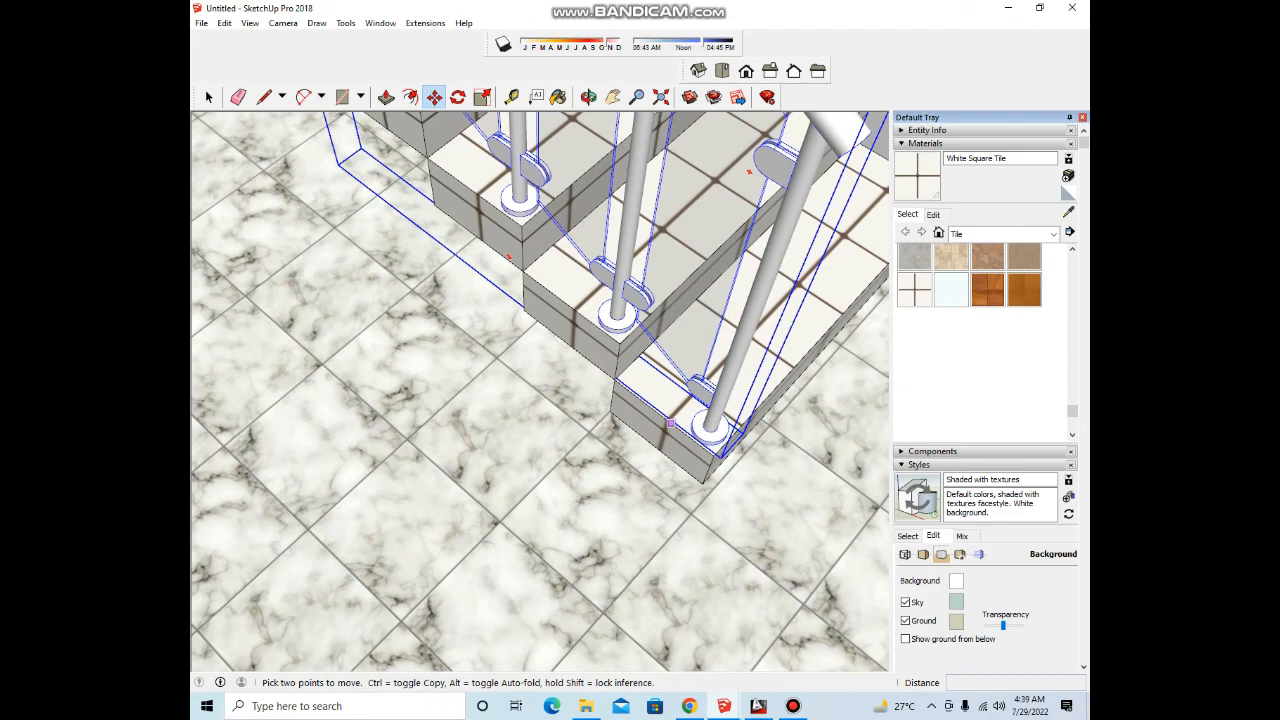
{"action": "left_click", "coordinate": [671, 423]}
{"action": "key", "text": "ctrl"}
{"action": "scroll", "coordinate": [750, 335], "scroll_direction": "down", "scroll_amount": 6}
{"action": "scroll", "coordinate": [675, 373], "scroll_direction": "up", "scroll_amount": 5}
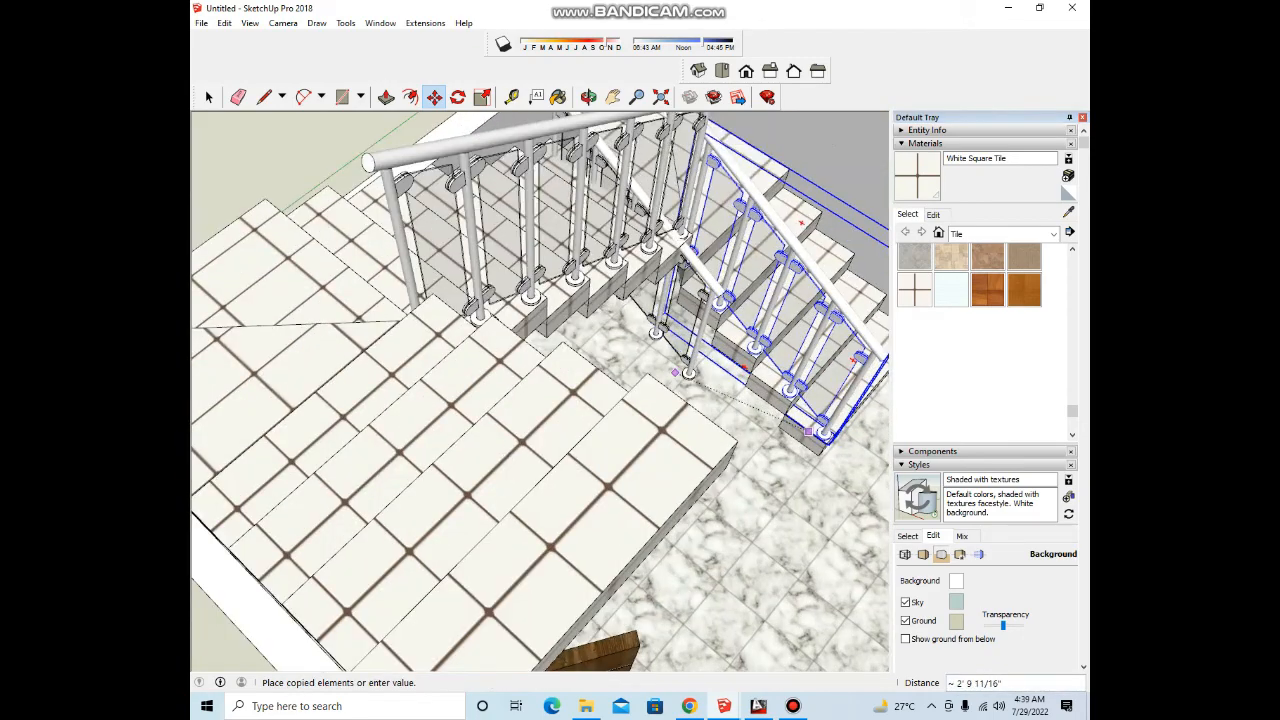
{"action": "left_click", "coordinate": [675, 394]}
Step: Rotate the copied railing 180 degrees so it follows the upper flight's direction
{"action": "key", "text": "q"}
{"action": "left_click", "coordinate": [661, 407]}
{"action": "left_click", "coordinate": [680, 421]}
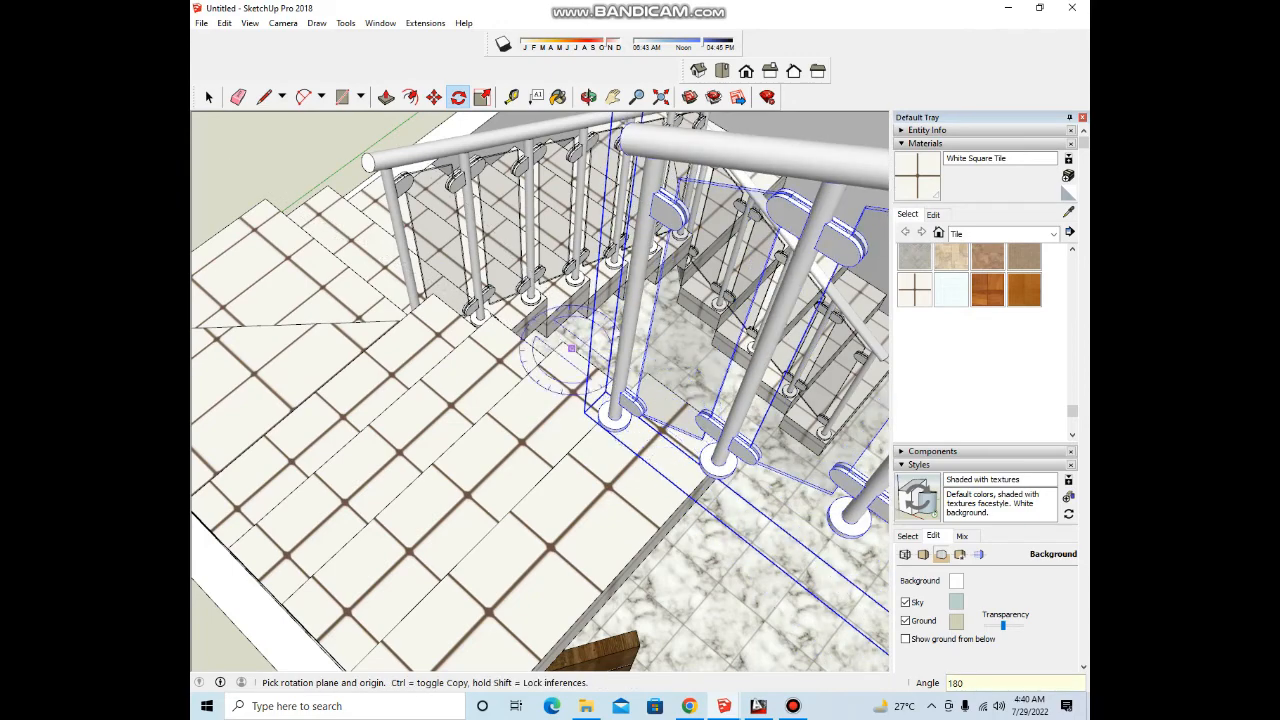
Step: Move the rotated railing onto the upper flight's treads, with its end post beside the second winder corner, and deselect it
{"action": "middle_click_drag", "start_coordinate": [571, 348], "coordinate": [790, 295]}
{"action": "scroll", "coordinate": [800, 290], "scroll_direction": "up", "scroll_amount": 5}
{"action": "key", "text": "m"}
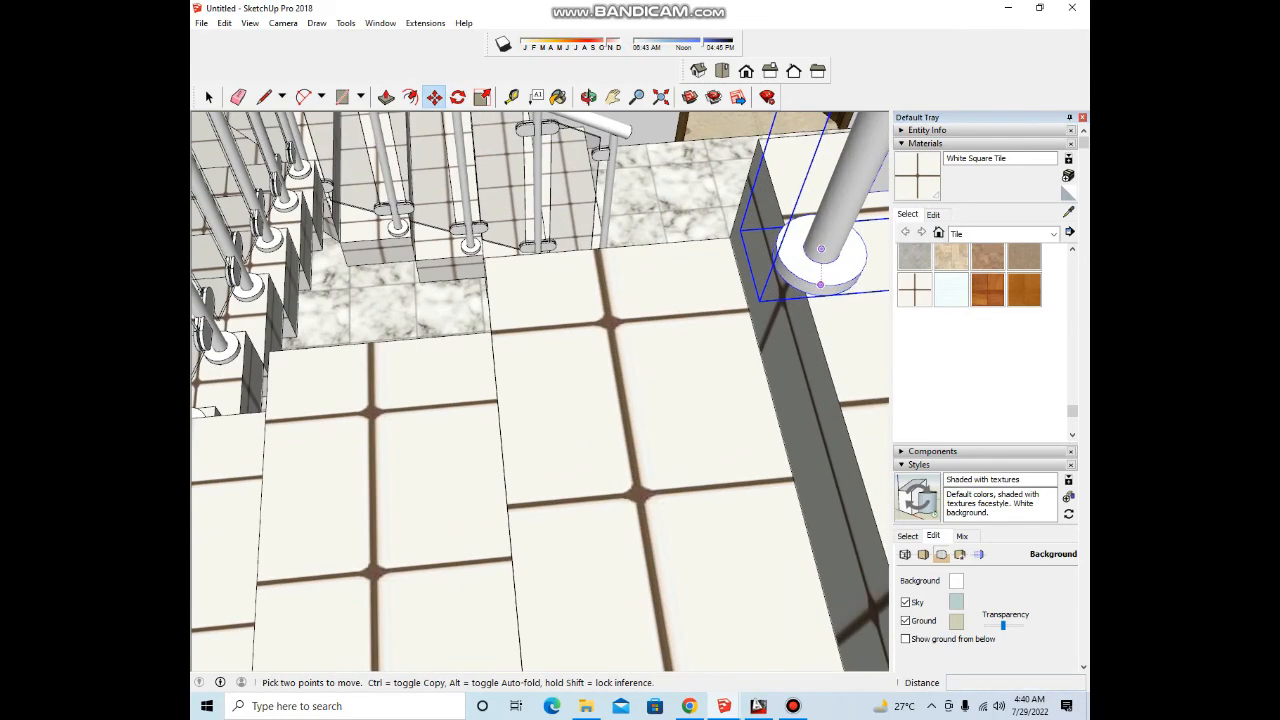
{"action": "left_click", "coordinate": [824, 294]}
{"action": "scroll", "coordinate": [845, 285], "scroll_direction": "down", "scroll_amount": 5}
{"action": "scroll", "coordinate": [475, 342], "scroll_direction": "up", "scroll_amount": 5}
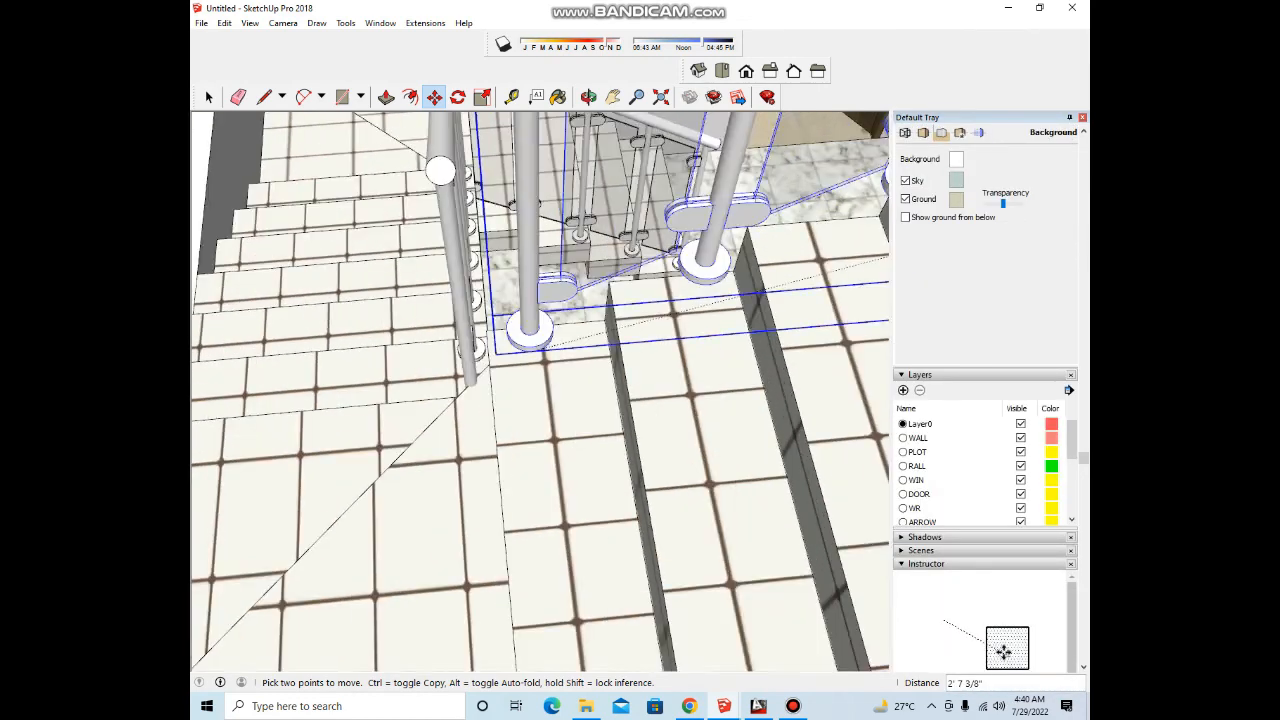
{"action": "scroll", "coordinate": [490, 352], "scroll_direction": "up", "scroll_amount": 2}
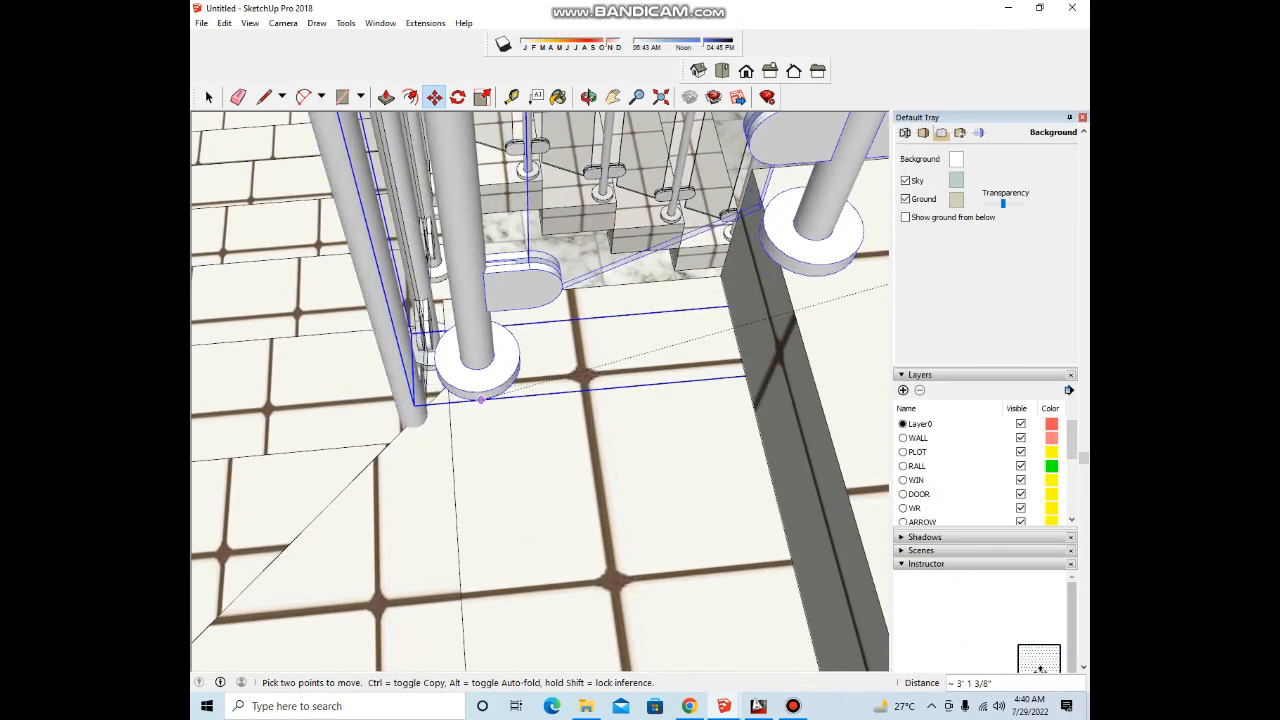
{"action": "left_click", "coordinate": [491, 386]}
{"action": "scroll", "coordinate": [620, 353], "scroll_direction": "down", "scroll_amount": 8}
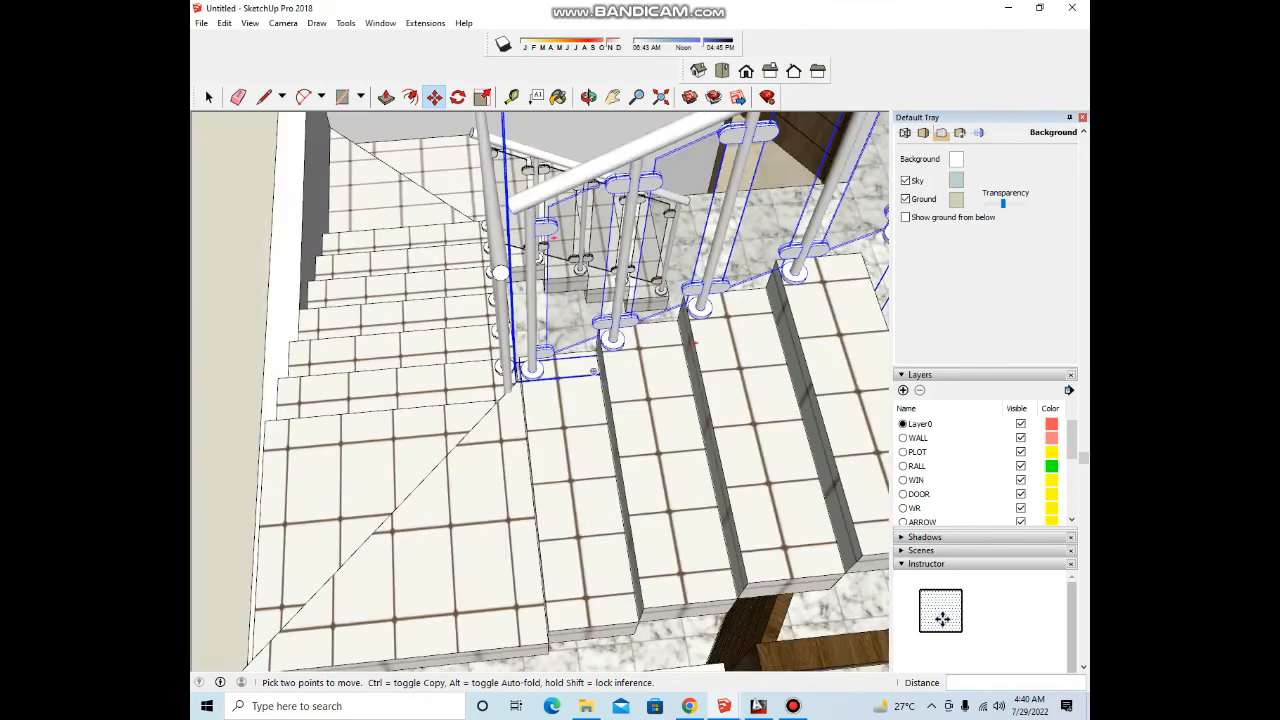
{"action": "middle_click_drag", "start_coordinate": [642, 351], "coordinate": [488, 470]}
{"action": "key", "text": "space"}
{"action": "scroll", "coordinate": [486, 475], "scroll_direction": "down", "scroll_amount": 4}
{"action": "left_click", "coordinate": [482, 480]}
Step: Examine the staircase railings and the whole ground-floor model from several angles and distances
{"action": "scroll", "coordinate": [610, 363], "scroll_direction": "up", "scroll_amount": 6}
{"action": "mouse_move", "coordinate": [610, 363]}
{"action": "middle_mouse_down"}
{"action": "mouse_move", "coordinate": [595, 375]}
{"action": "mouse_move", "coordinate": [505, 370]}
{"action": "mouse_move", "coordinate": [515, 400]}
{"action": "mouse_move", "coordinate": [602, 382]}
{"action": "mouse_move", "coordinate": [596, 352]}
{"action": "middle_mouse_up"}
{"action": "scroll", "coordinate": [502, 368], "scroll_direction": "down", "scroll_amount": 4}
{"action": "scroll", "coordinate": [506, 412], "scroll_direction": "down", "scroll_amount": 5}
{"action": "scroll", "coordinate": [592, 394], "scroll_direction": "up", "scroll_amount": 3}
{"action": "scroll", "coordinate": [590, 382], "scroll_direction": "down", "scroll_amount": 4}
{"action": "scroll", "coordinate": [612, 355], "scroll_direction": "up", "scroll_amount": 1}
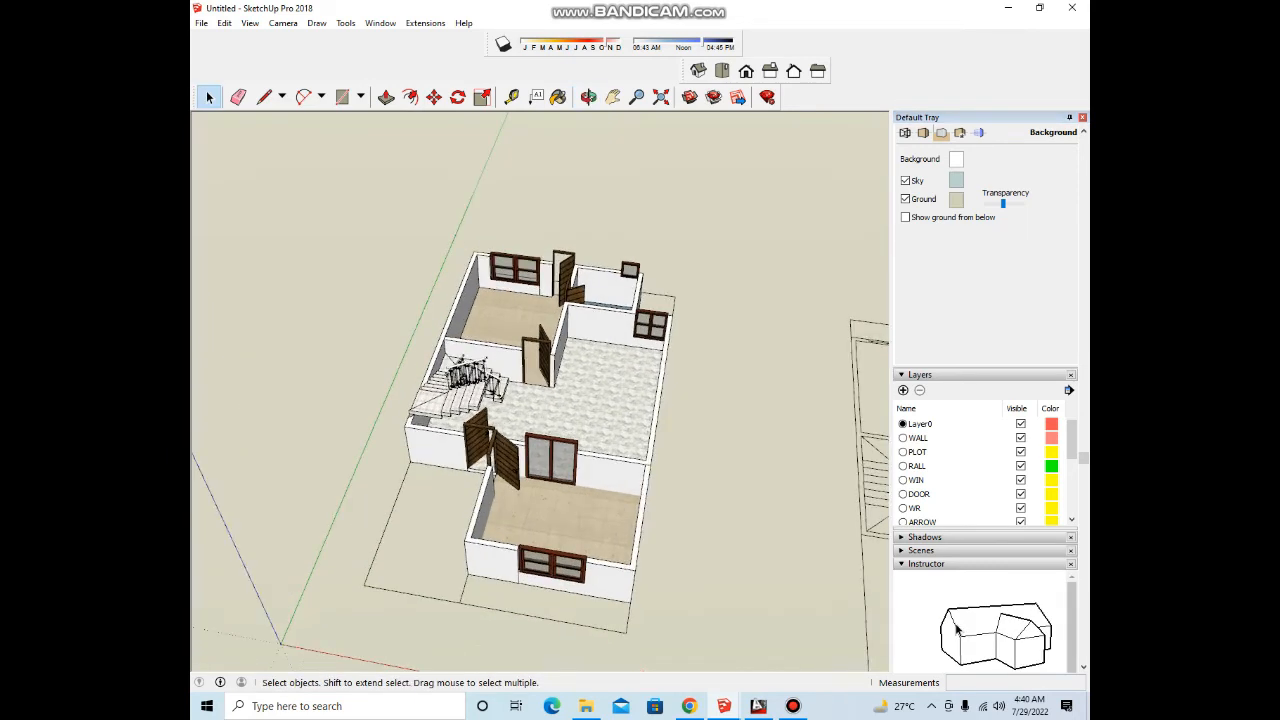
{"action": "scroll", "coordinate": [608, 352], "scroll_direction": "up", "scroll_amount": 2}
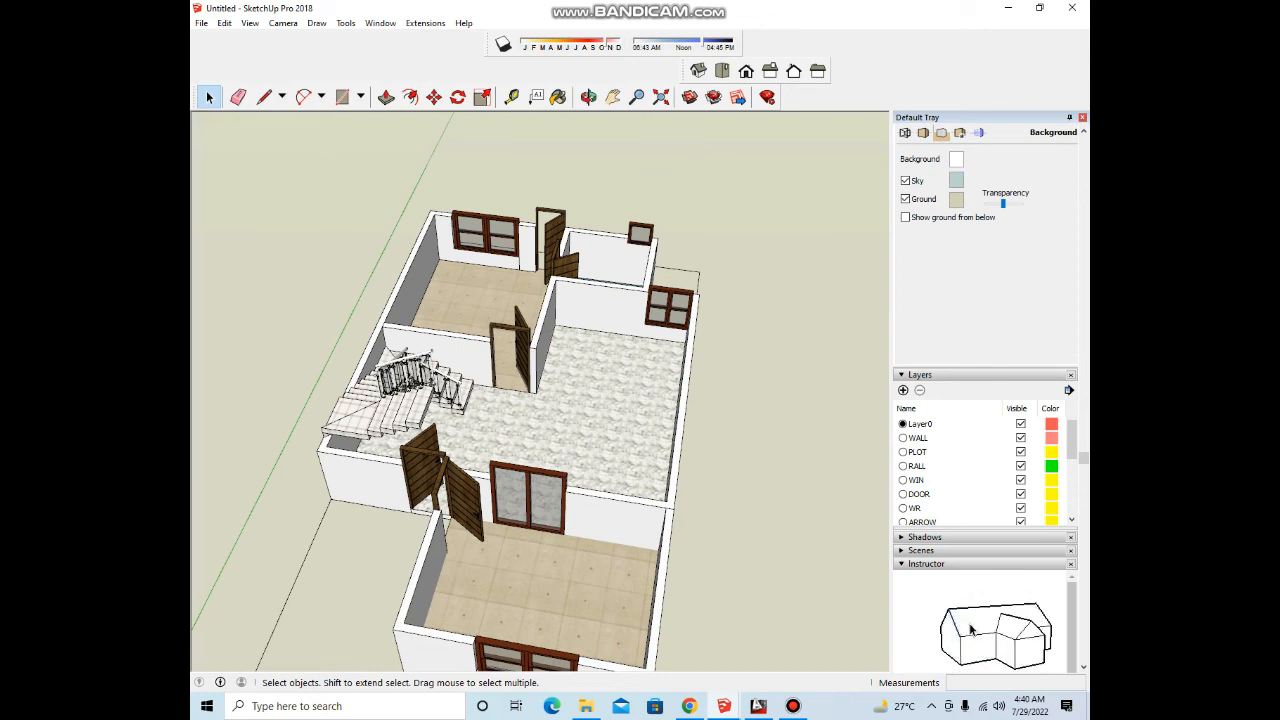
{"action": "scroll", "coordinate": [580, 382], "scroll_direction": "down", "scroll_amount": 1}
{"action": "middle_click_drag", "start_coordinate": [575, 375], "coordinate": [563, 408]}
{"action": "scroll", "coordinate": [585, 393], "scroll_direction": "down", "scroll_amount": 4}
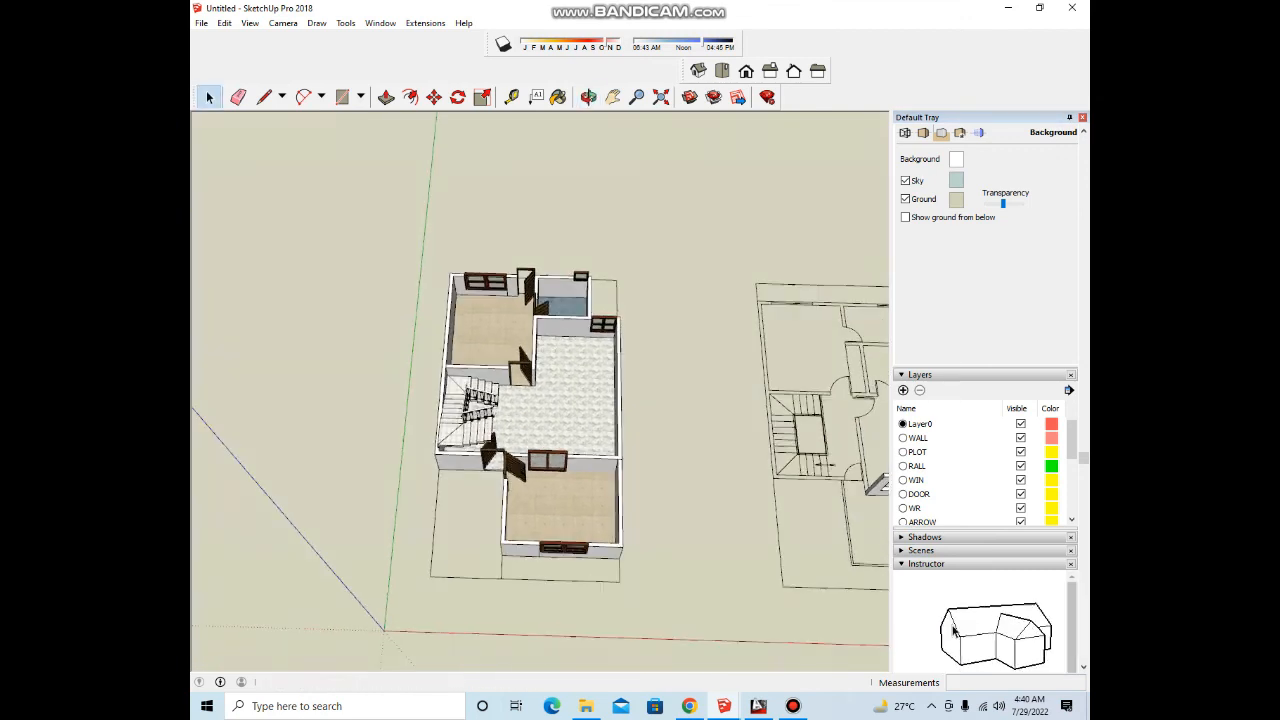
{"action": "scroll", "coordinate": [540, 405], "scroll_direction": "up", "scroll_amount": 3}
{"action": "scroll", "coordinate": [485, 400], "scroll_direction": "down", "scroll_amount": 3}
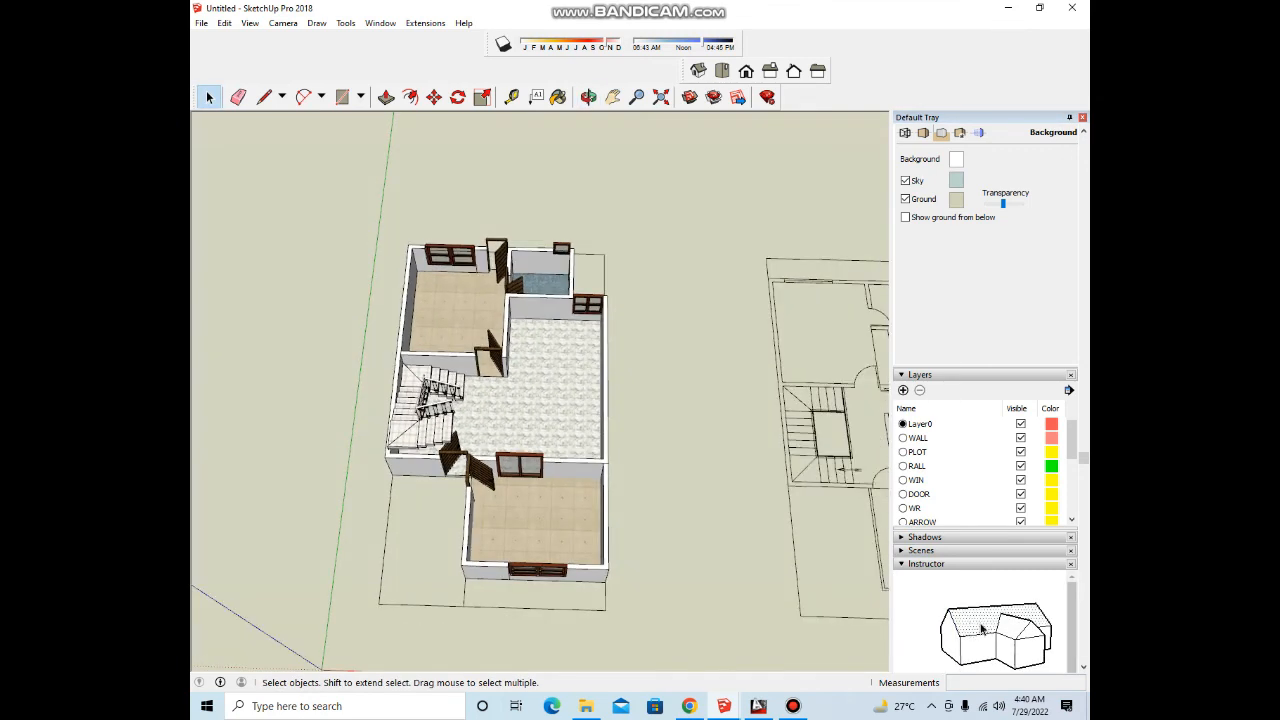
Step: Erase the stray edge on the wall top where the front room's partition meets the outer side wall
{"action": "scroll", "coordinate": [570, 450], "scroll_direction": "up", "scroll_amount": 7}
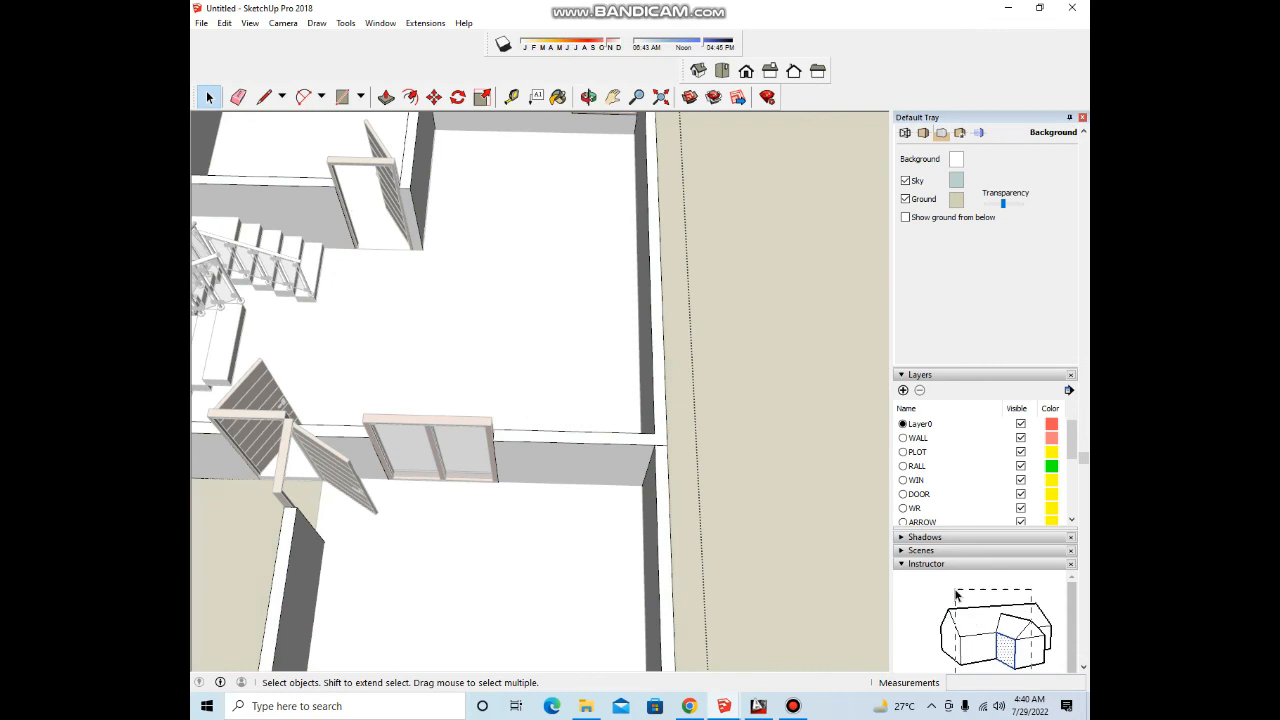
{"action": "scroll", "coordinate": [662, 437], "scroll_direction": "up", "scroll_amount": 2}
{"action": "key", "text": "e"}
{"action": "left_click", "coordinate": [671, 446]}
{"action": "scroll", "coordinate": [600, 436], "scroll_direction": "down", "scroll_amount": 3}
{"action": "key", "text": "space"}
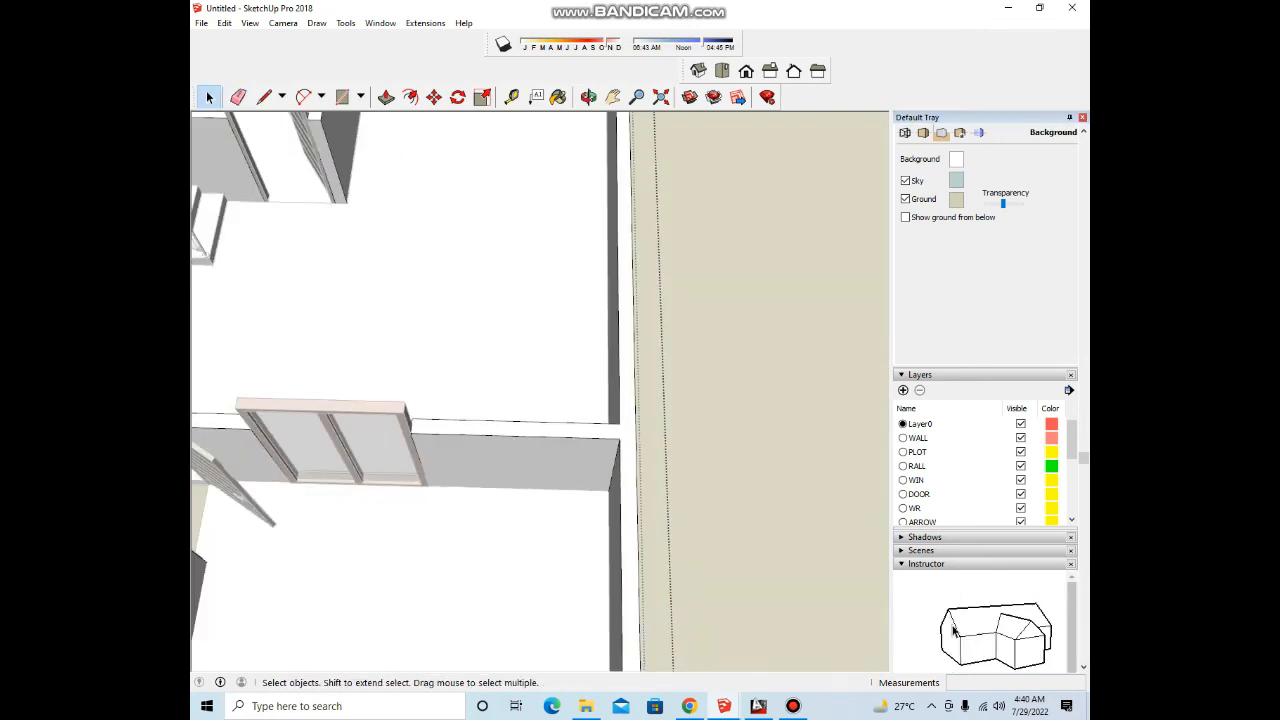
{"action": "scroll", "coordinate": [627, 440], "scroll_direction": "down", "scroll_amount": 3}
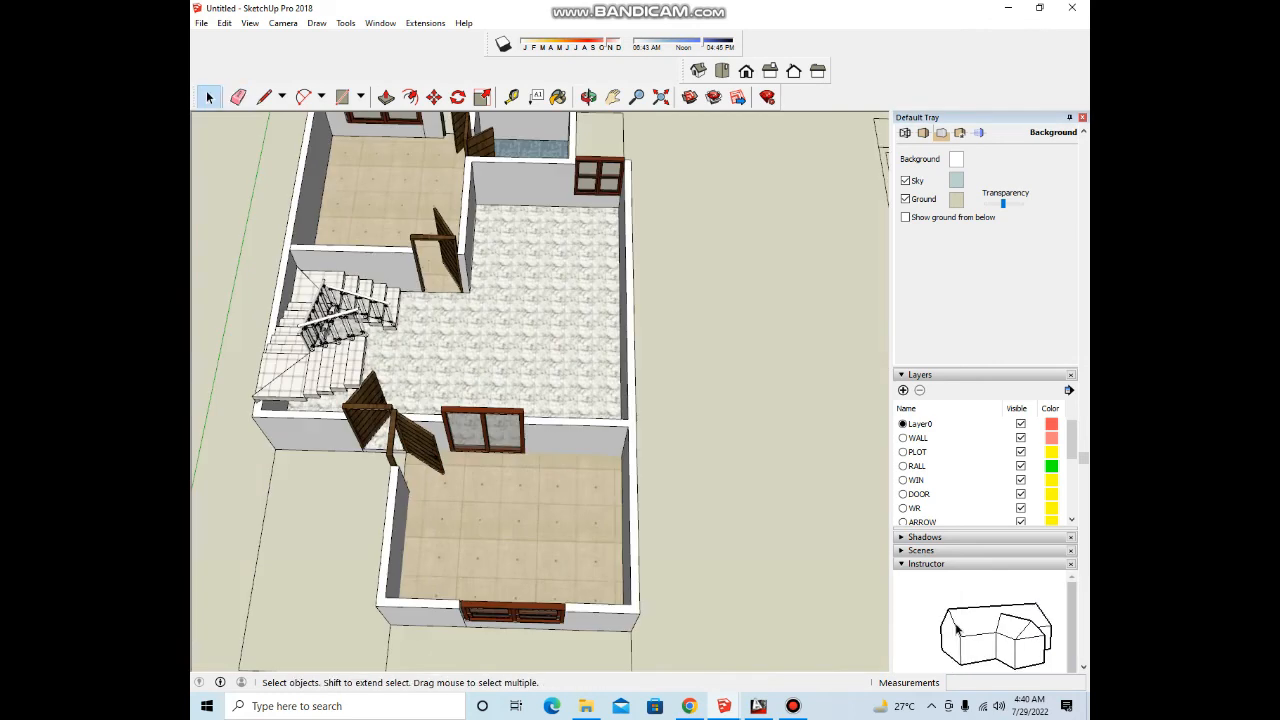
Step: Review the whole house beside the second floor plan from an angled overhead view
{"action": "scroll", "coordinate": [586, 378], "scroll_direction": "down", "scroll_amount": 5}
{"action": "scroll", "coordinate": [560, 366], "scroll_direction": "up", "scroll_amount": 3}
{"action": "scroll", "coordinate": [560, 366], "scroll_direction": "up", "scroll_amount": 1}
{"action": "middle_click_drag", "start_coordinate": [560, 366], "coordinate": [530, 345]}
{"action": "scroll", "coordinate": [545, 372], "scroll_direction": "up", "scroll_amount": 2}
{"action": "middle_click_drag", "start_coordinate": [592, 384], "coordinate": [558, 390]}
{"action": "scroll", "coordinate": [558, 390], "scroll_direction": "down", "scroll_amount": 3}
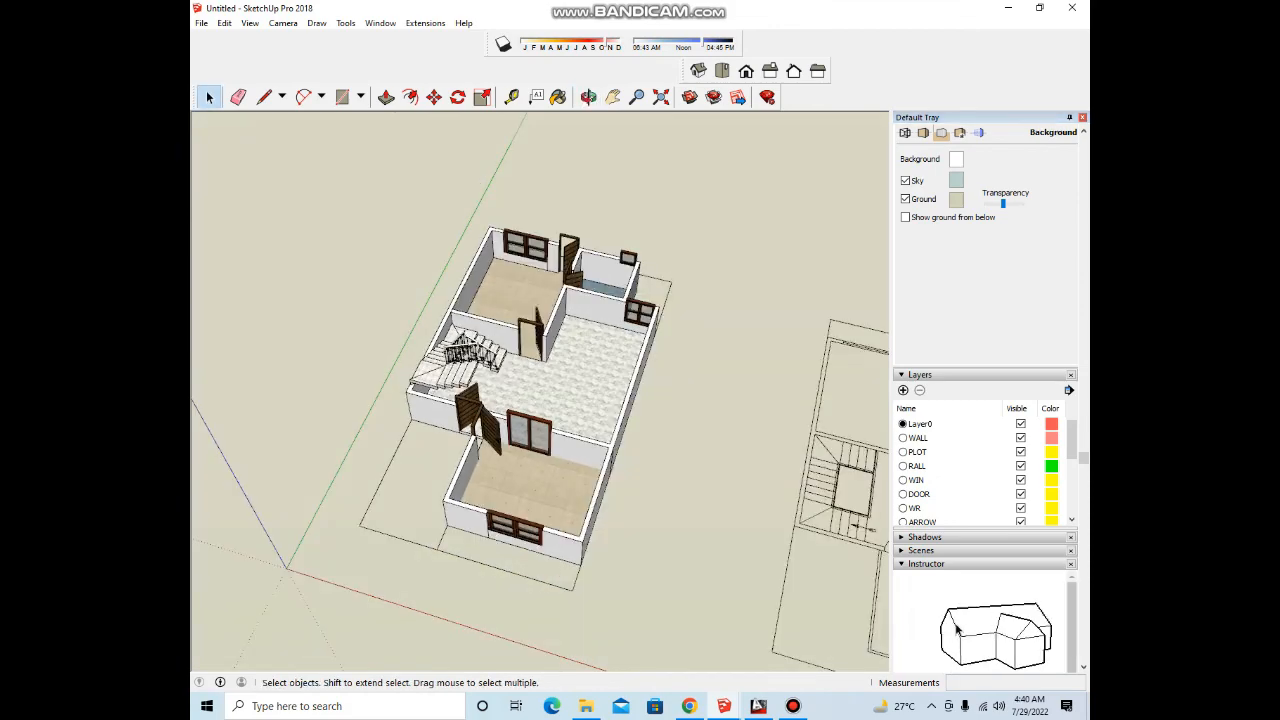